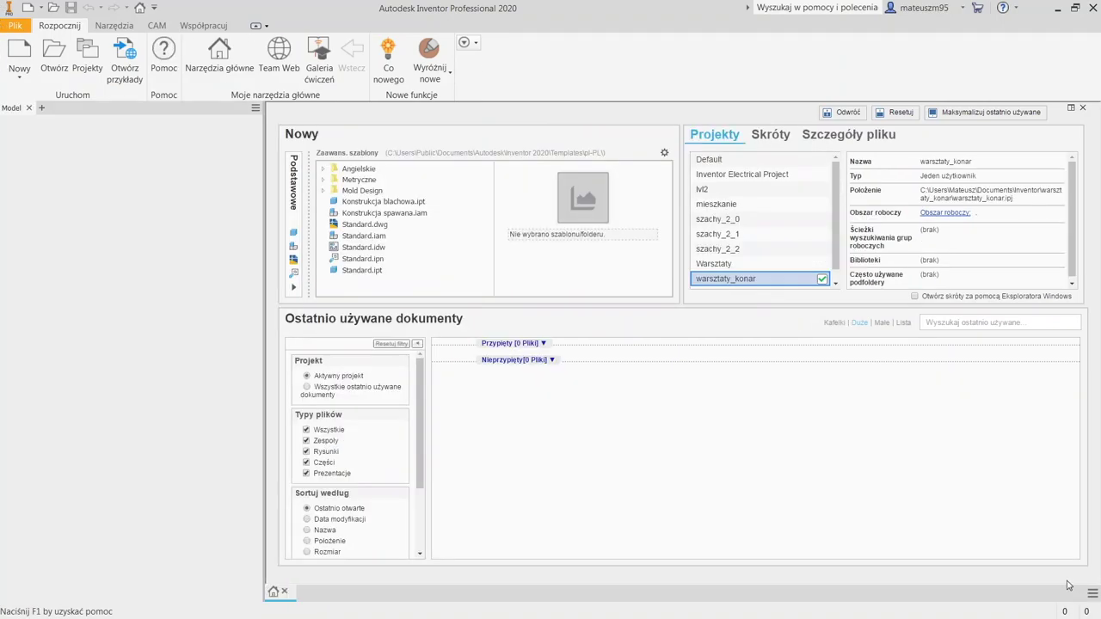
Create a new part from the Standard.ipt template and start a 2D sketch on the horizontal XZ plane
left_click(19, 53)
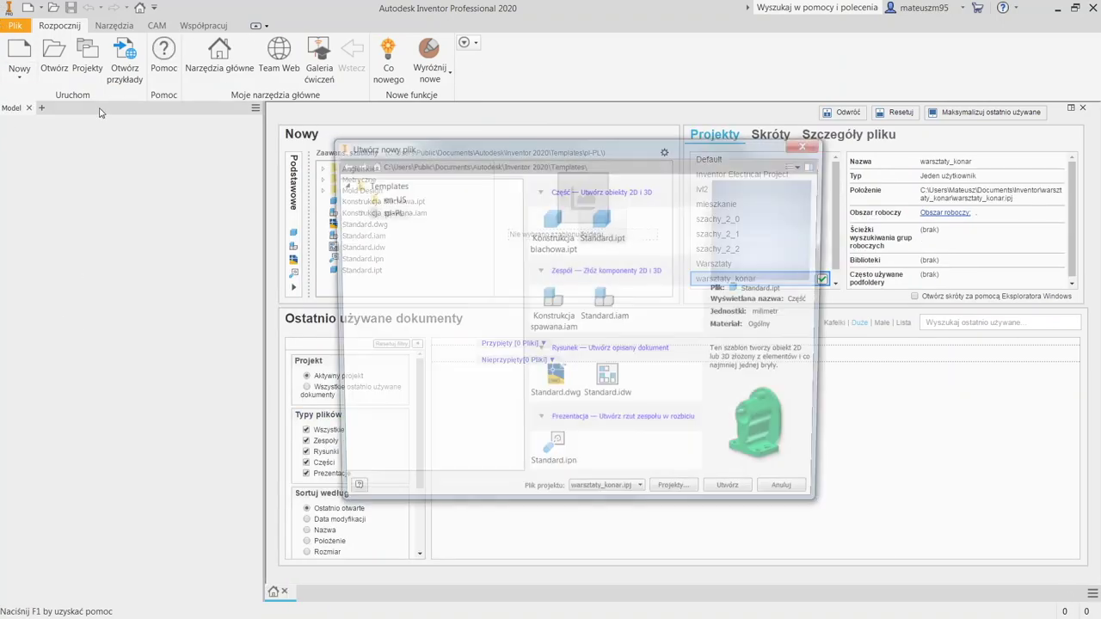
double_click(617, 220)
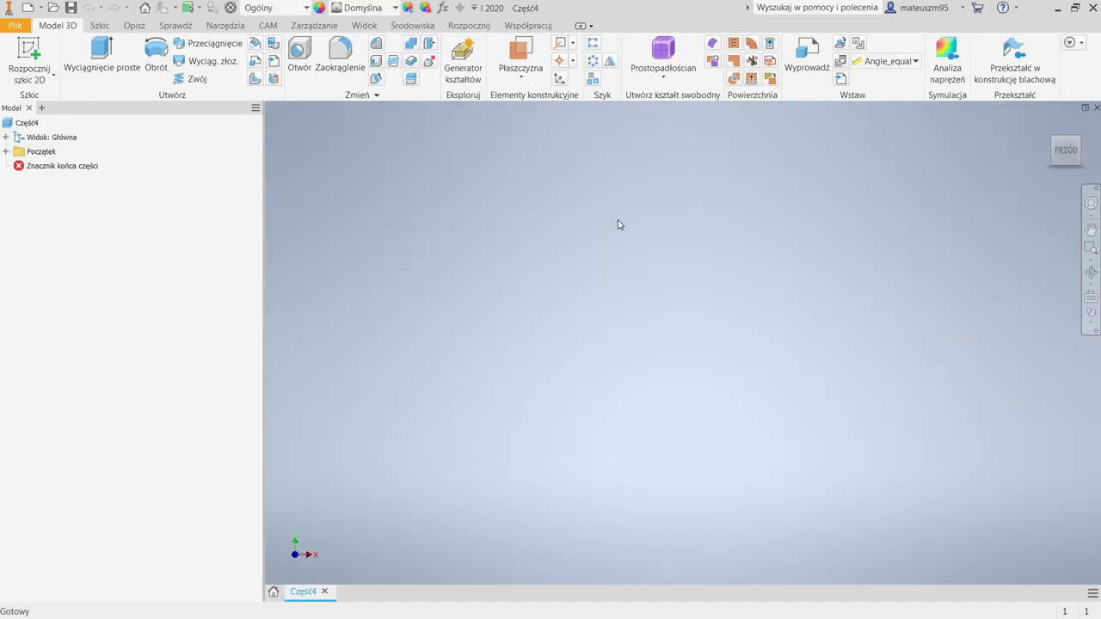
left_click(29, 53)
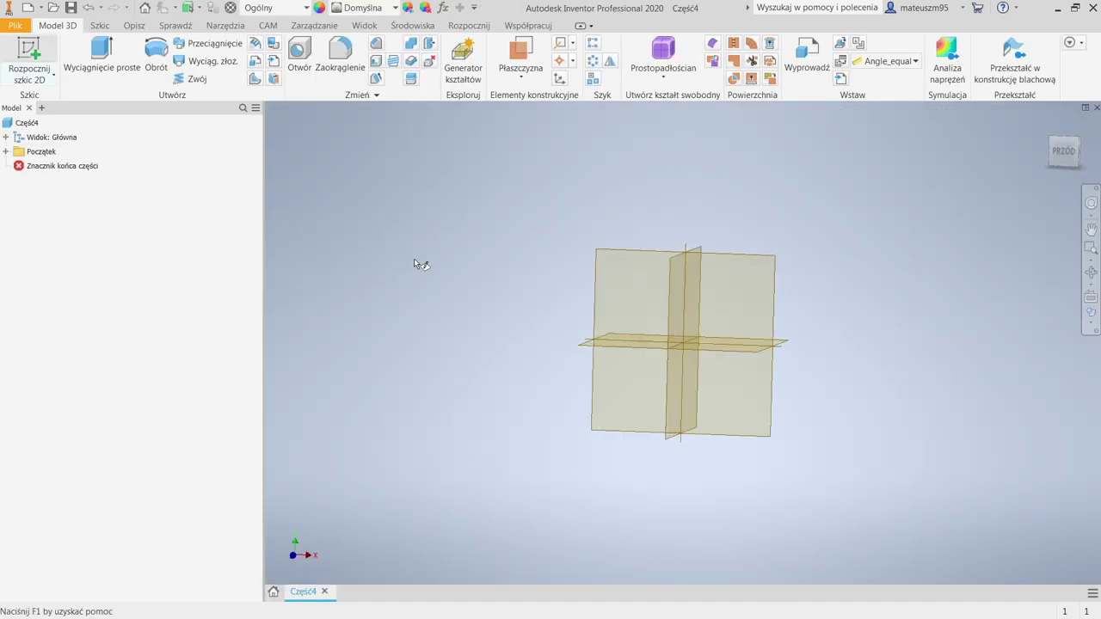
left_click(695, 376)
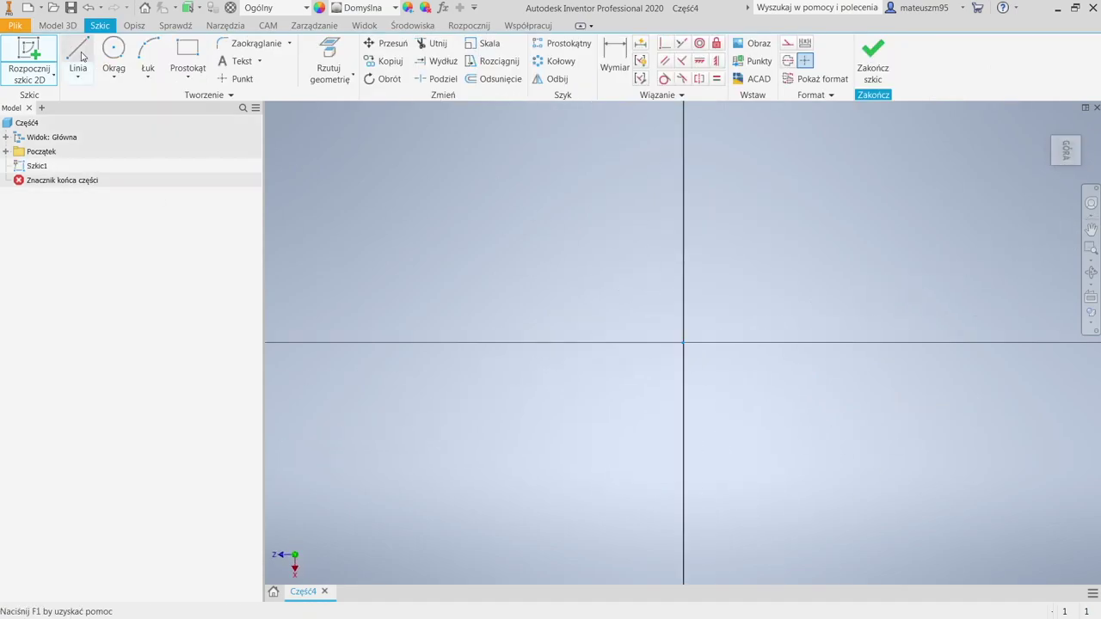
Sketch a rectangle with one corner at the origin, 30 mm along X and 40 mm along Z, and finish the sketch
left_click(187, 56)
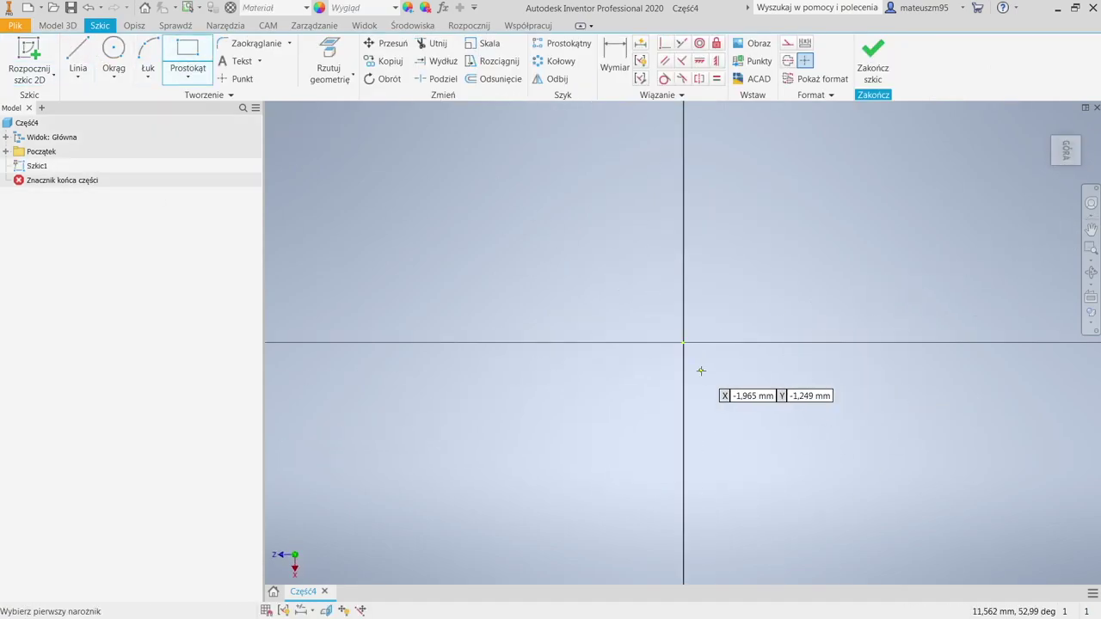
left_click(683, 342)
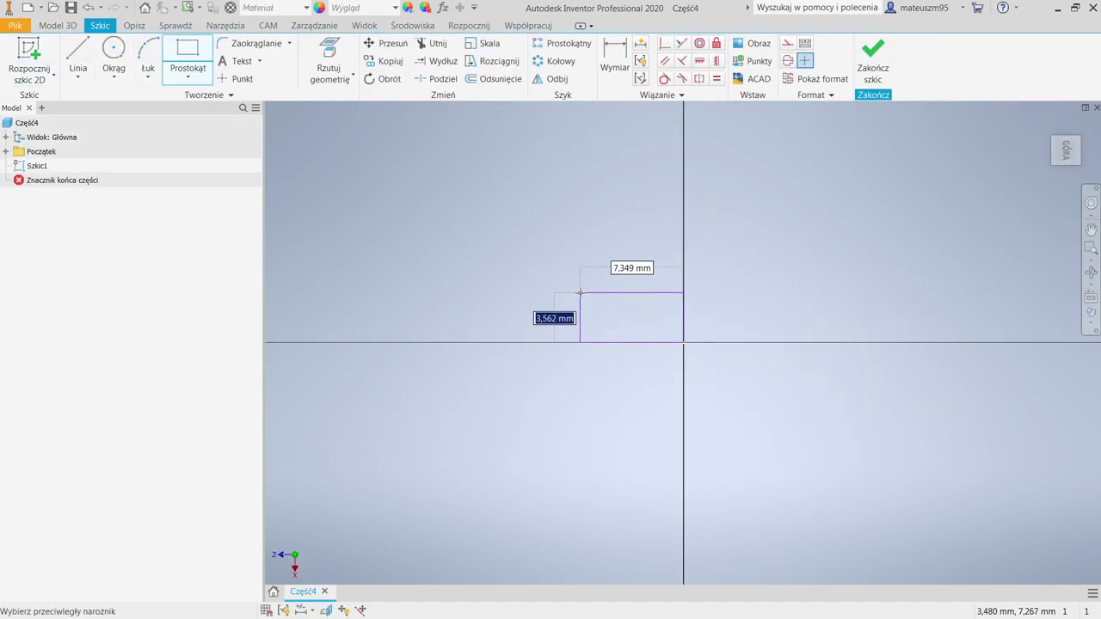
type("30")
key("Tab")
type("40")
key("Tab")
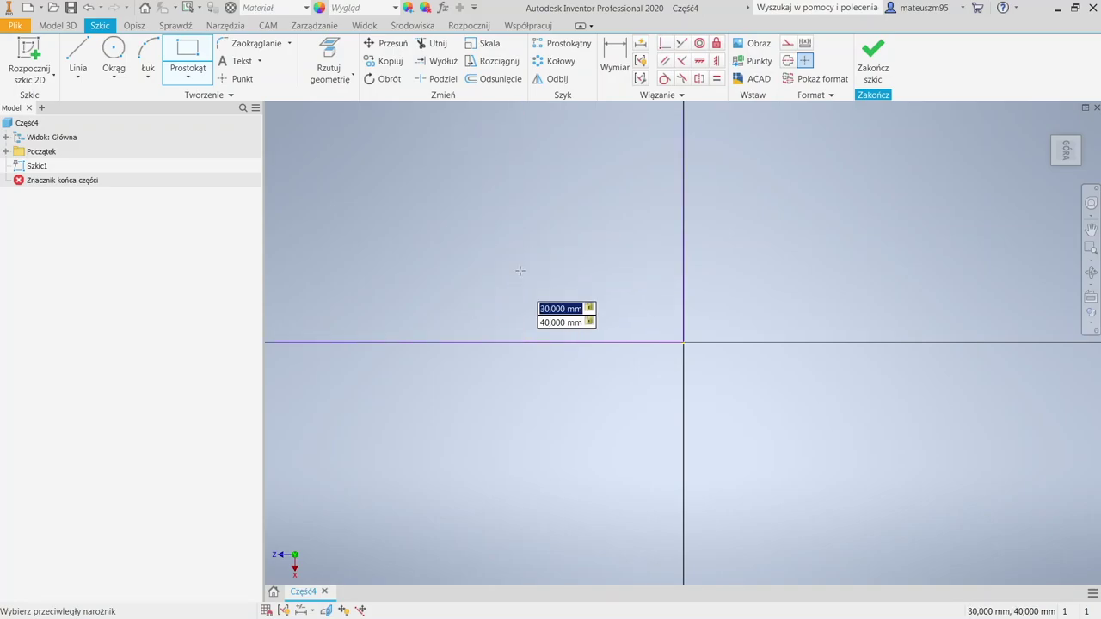
key("Return")
scroll(678, 308, "up", 5)
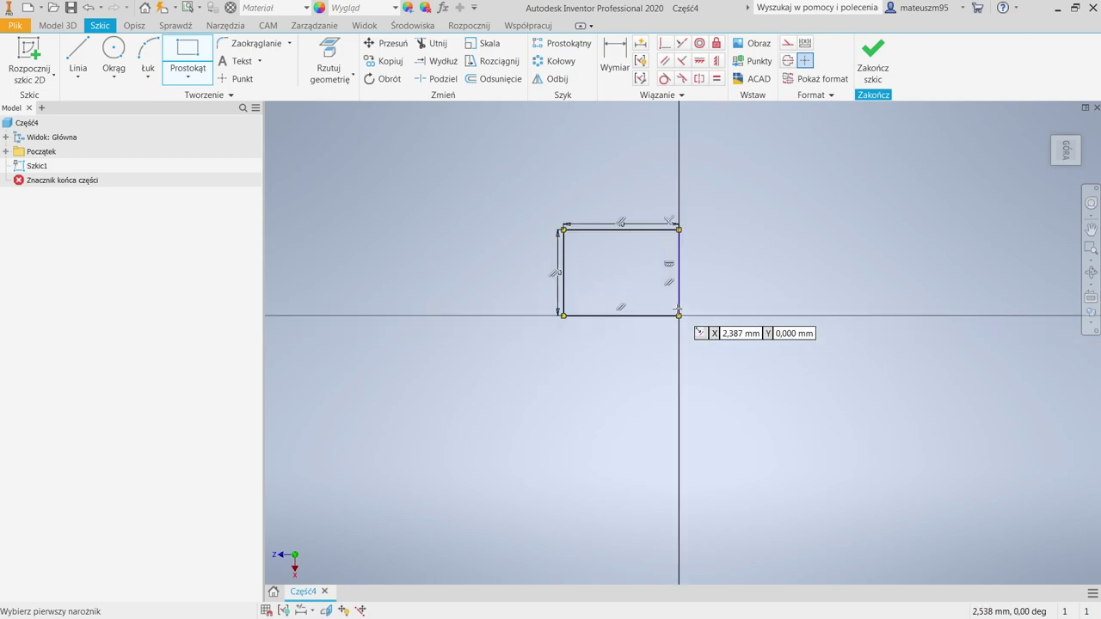
left_click(872, 58)
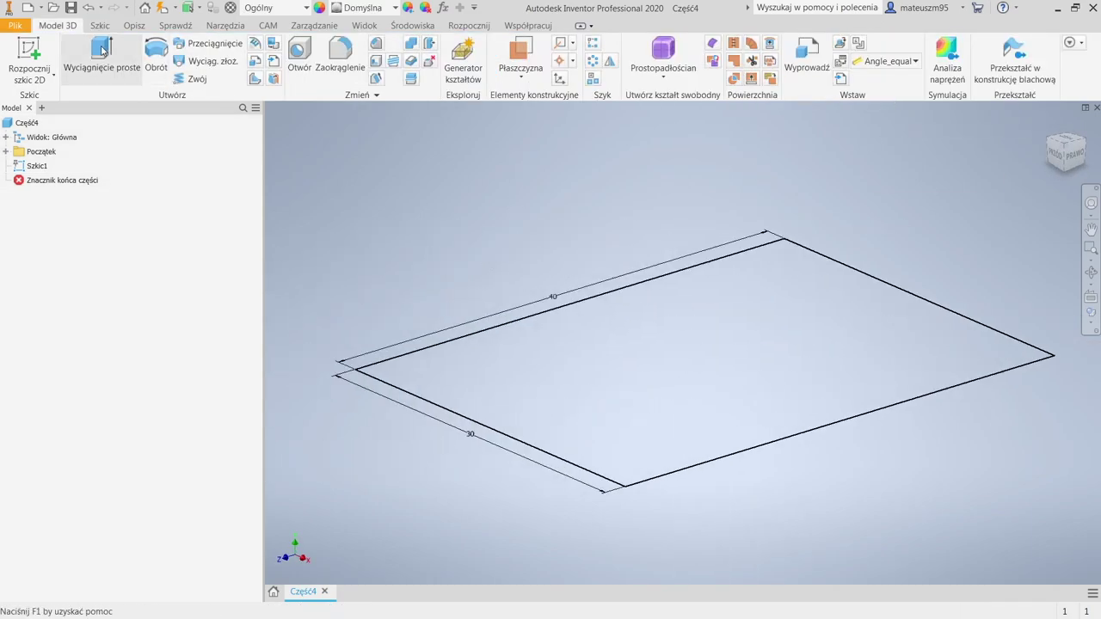
Extrude the rectangular profile upward by 30 mm into a solid block
left_click(101, 50)
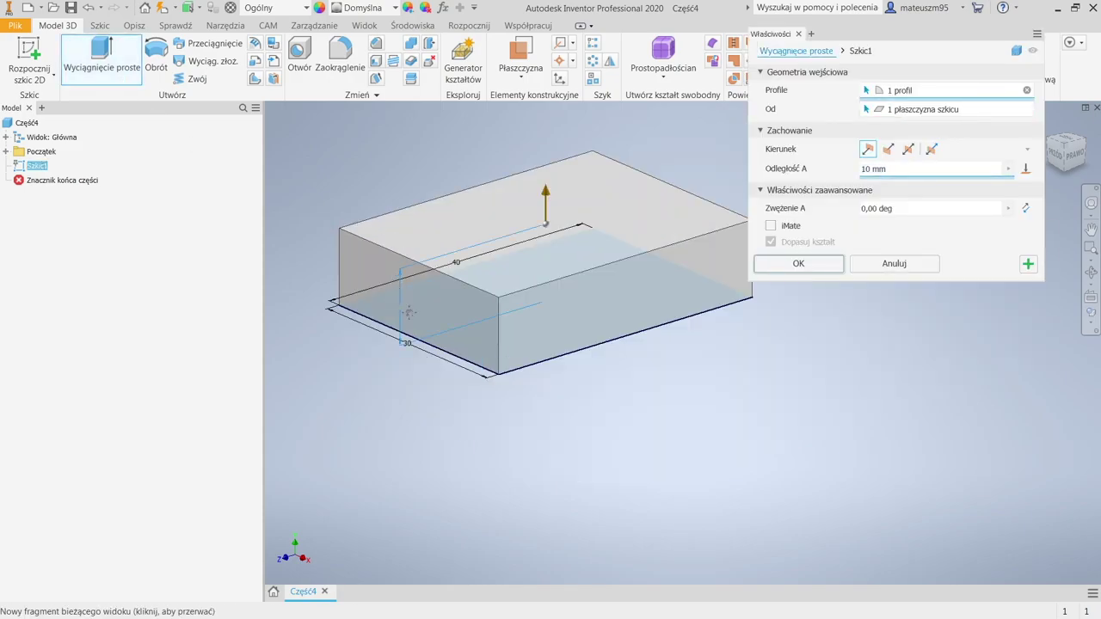
middle_click_drag(479, 237, 555, 318)
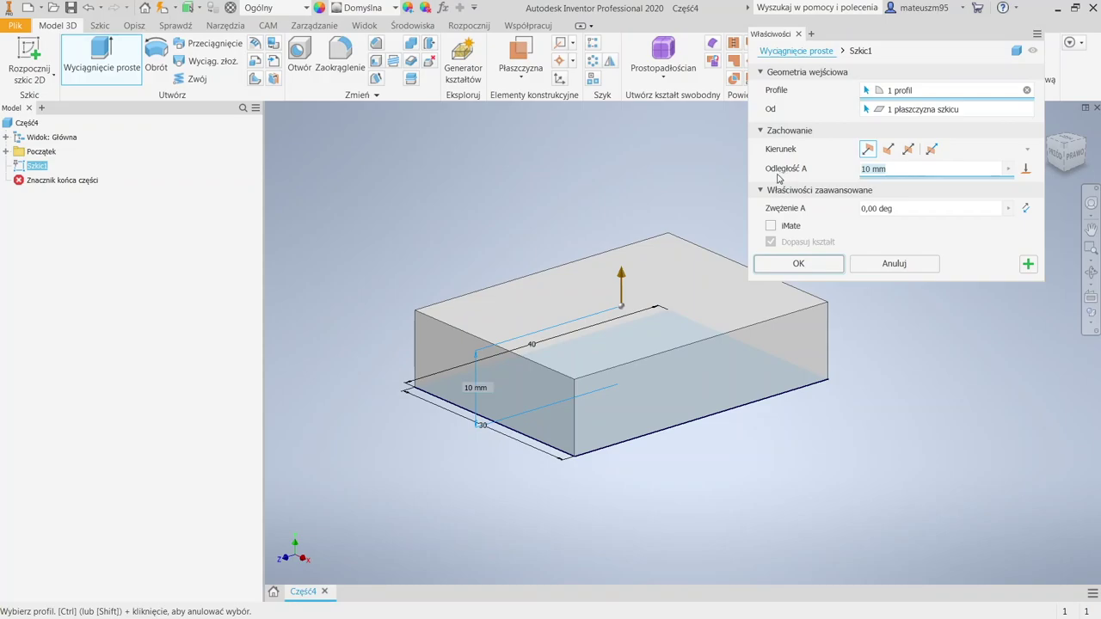
type("30")
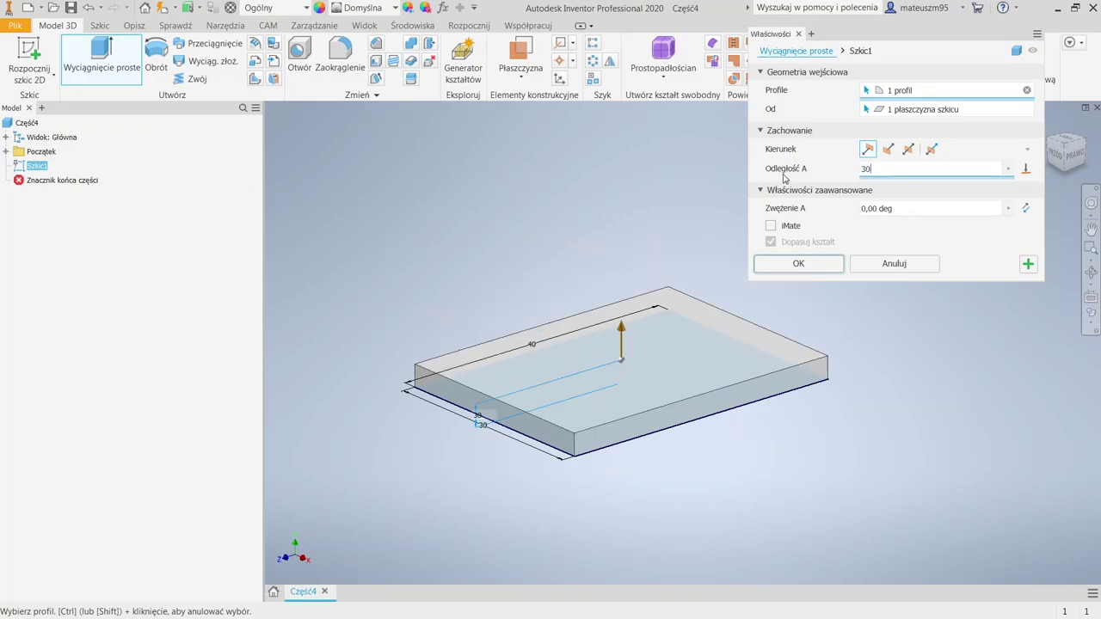
left_click(781, 266)
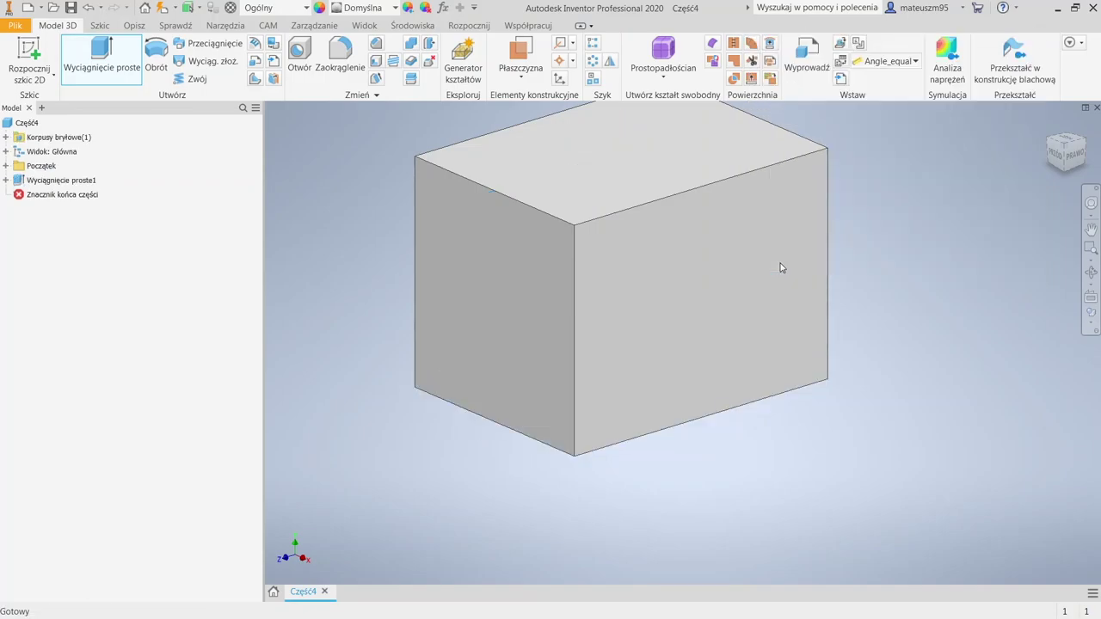
scroll(774, 215, "down", 3)
Save the block part as Część1.ipt in the warsztaty_konar folder
key("ctrl+s")
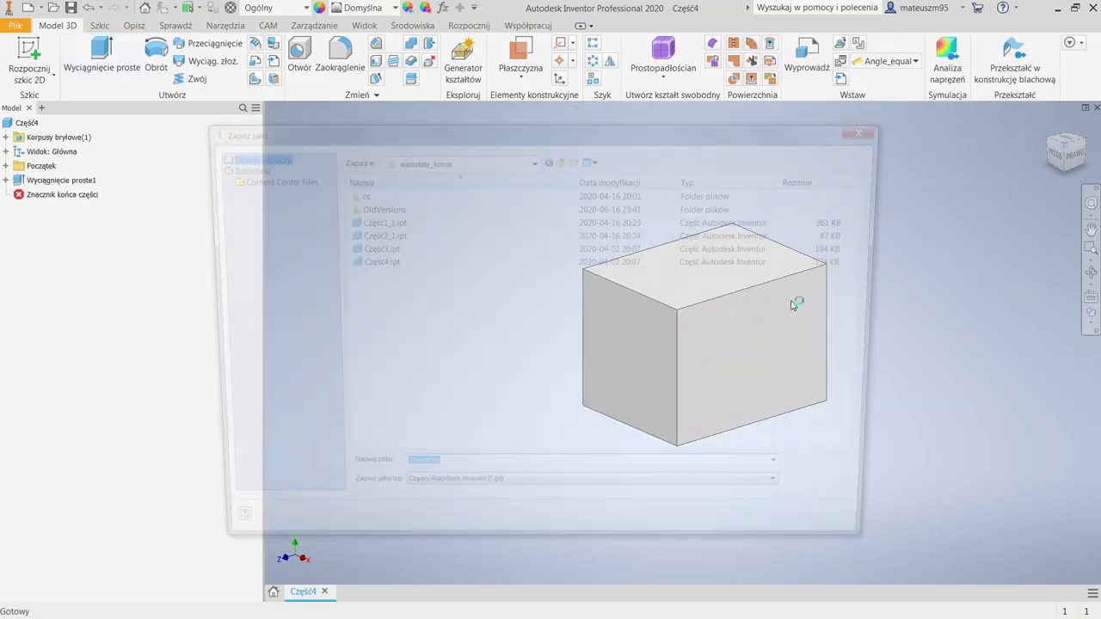
left_click(421, 478)
key("BackSpace")
type("1.ipt")
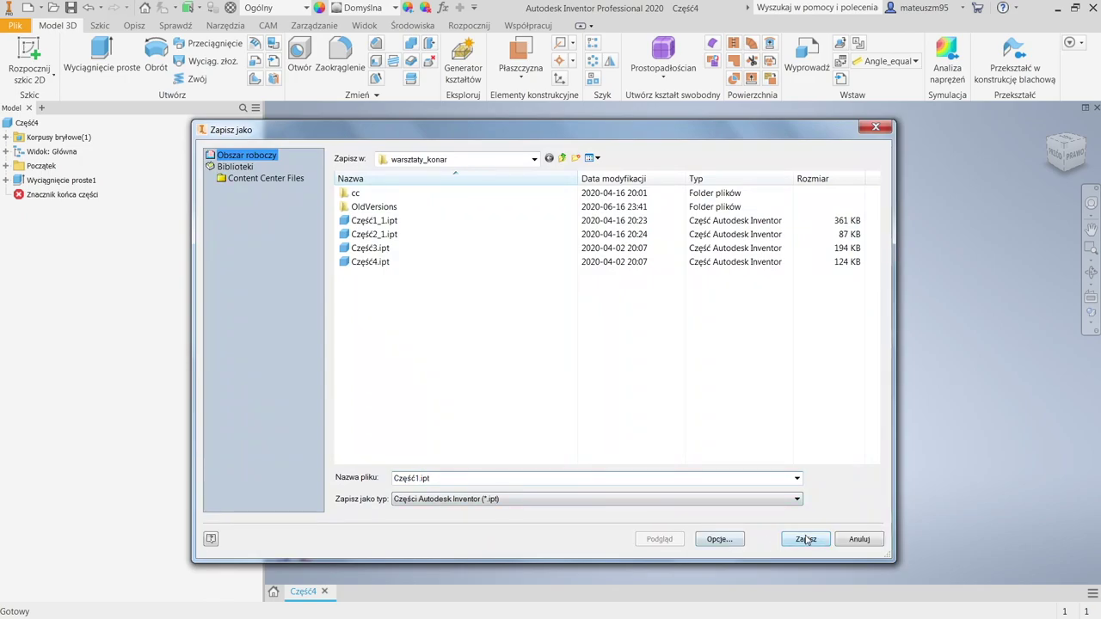
left_click(805, 539)
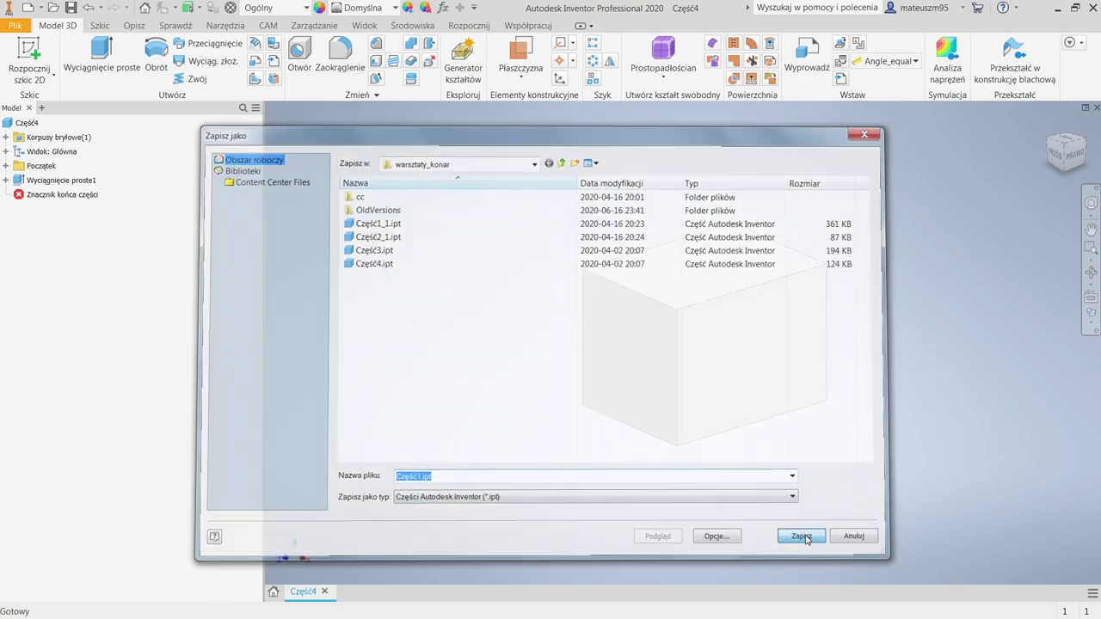
middle_click_drag(555, 506, 395, 507)
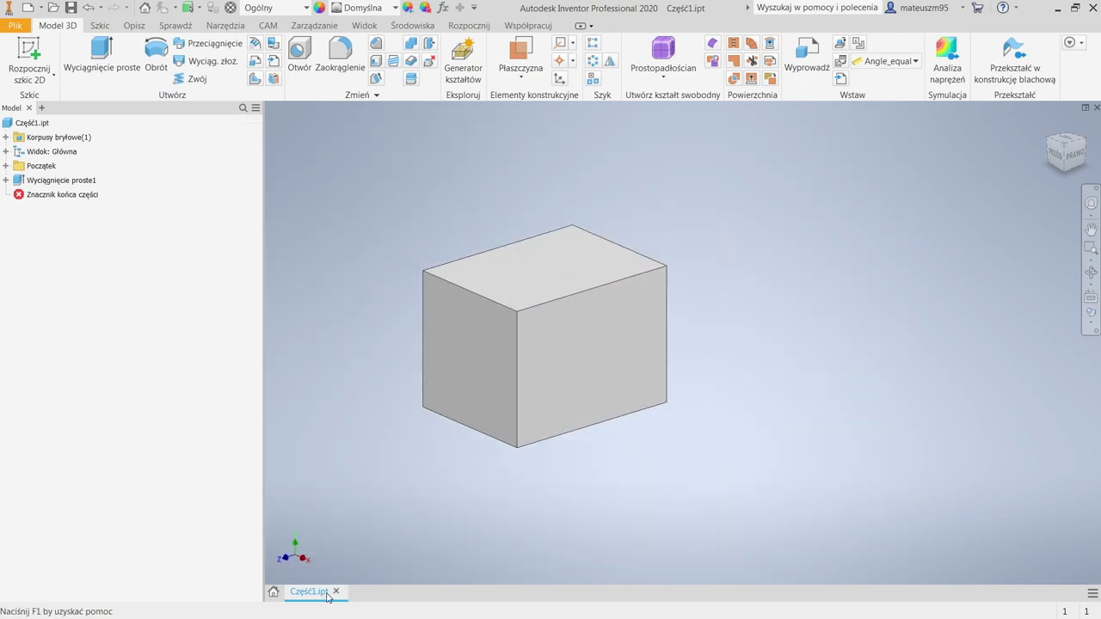
Create a second part from the Standard.ipt template and start a 2D sketch on its horizontal XZ plane
left_click(273, 599)
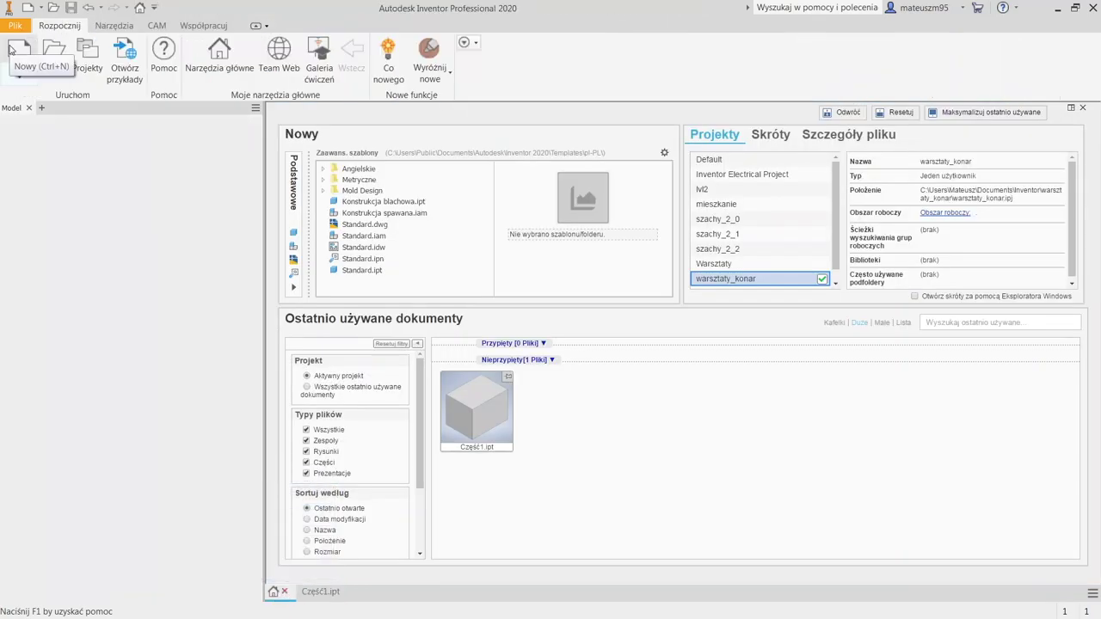
left_click(14, 49)
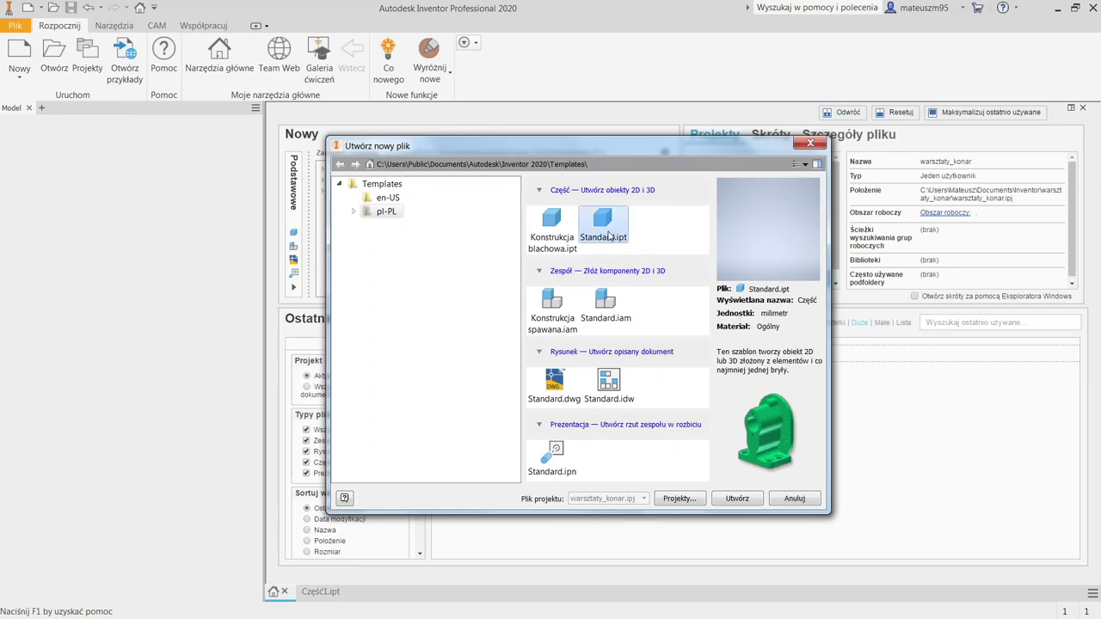
double_click(605, 222)
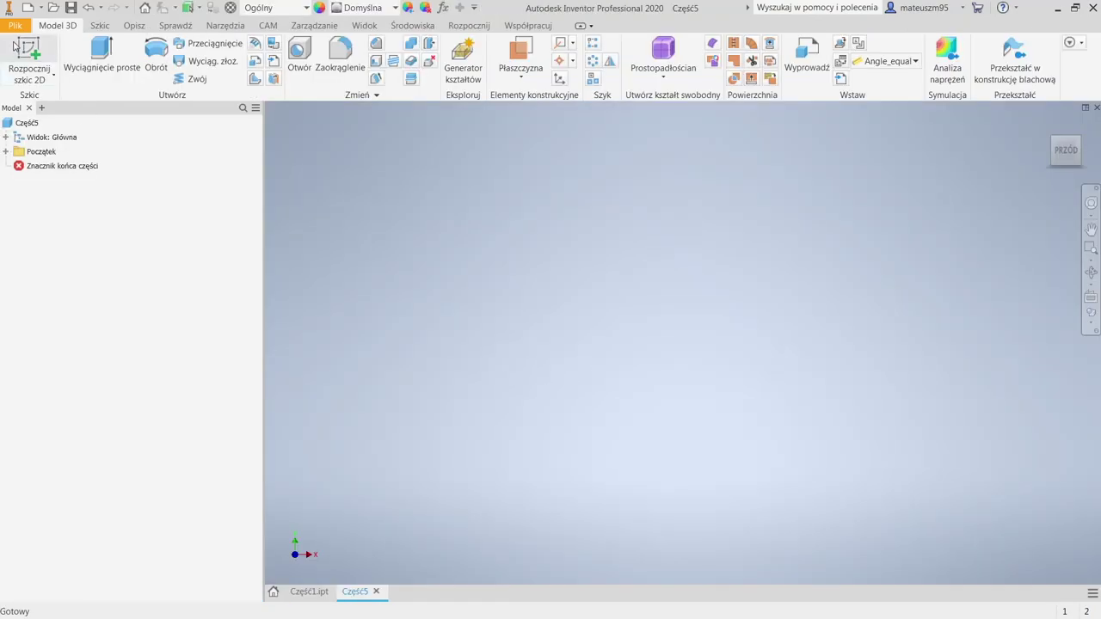
left_click(20, 48)
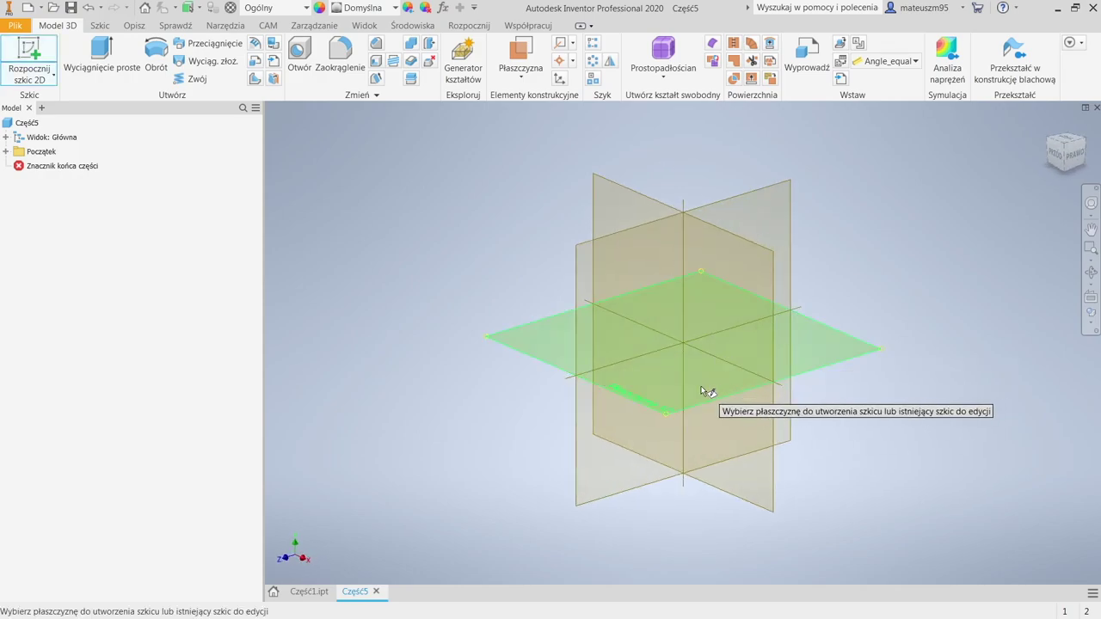
left_click(701, 391)
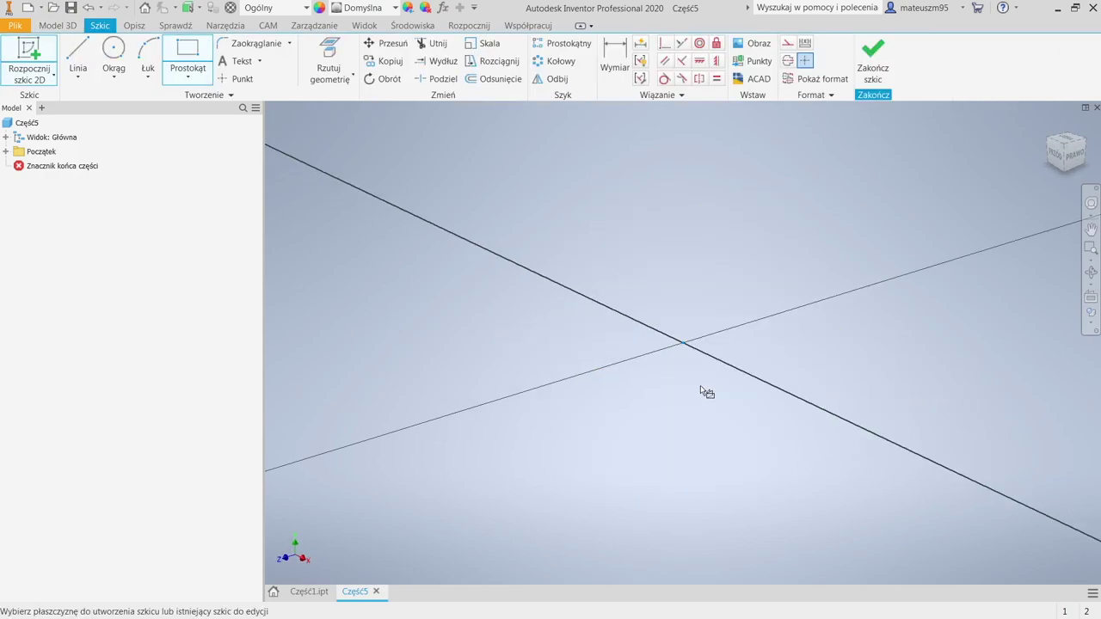
Sketch a 15 mm diameter circle centred on the origin and finish the sketch
left_click(103, 51)
left_click(682, 343)
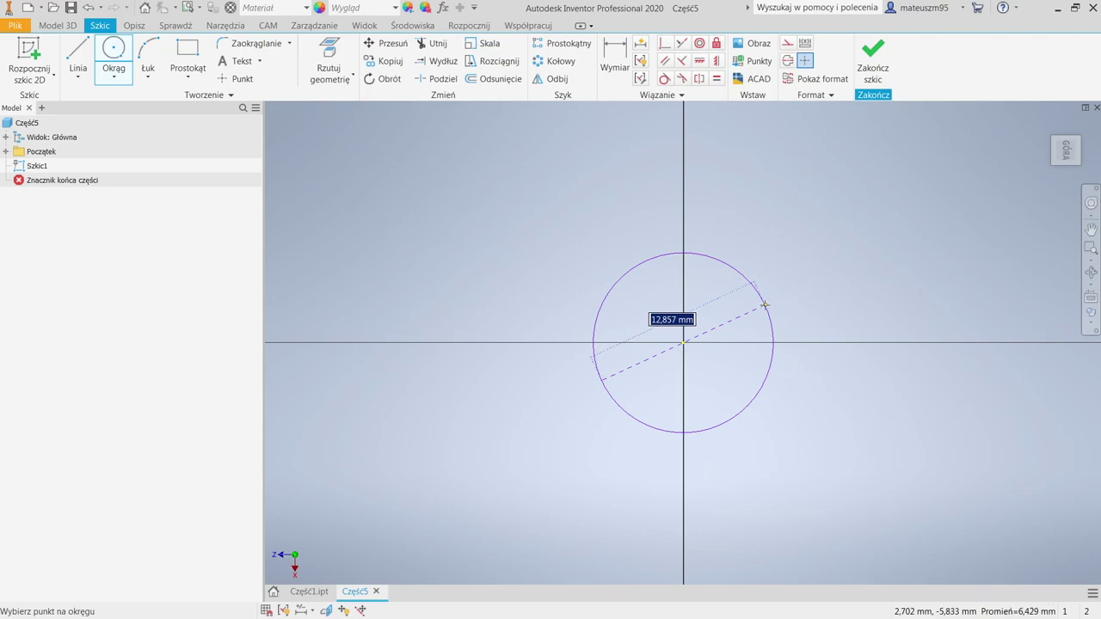
type("15")
key("Return")
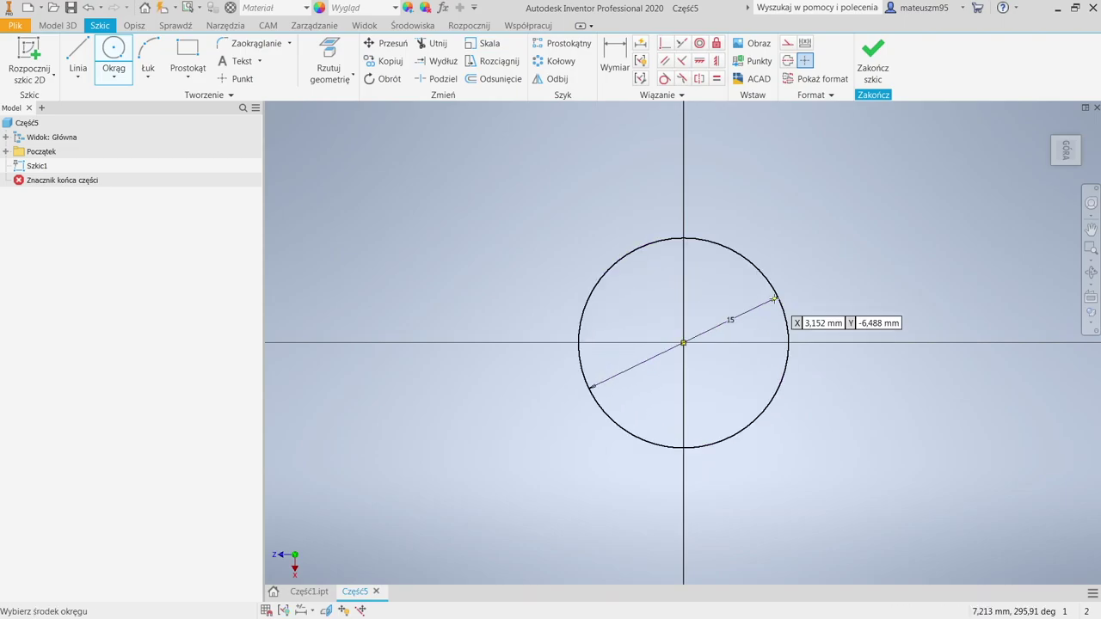
left_click(873, 59)
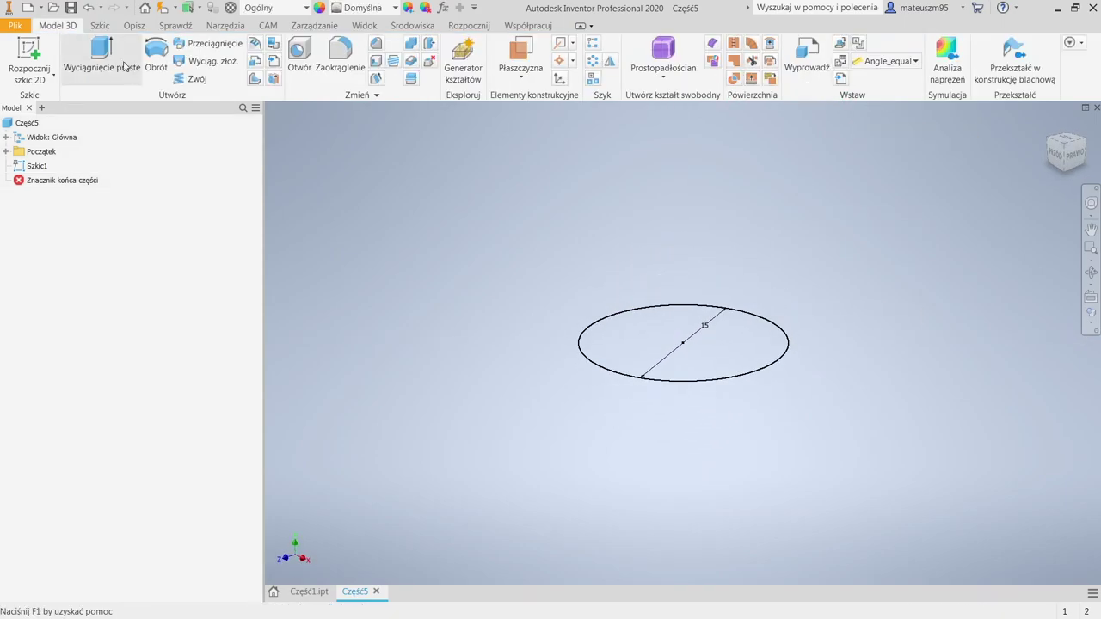
Extrude the circular profile upward by 20 mm into a cylinder
left_click(129, 68)
left_click_drag(905, 167, 765, 171)
type("20")
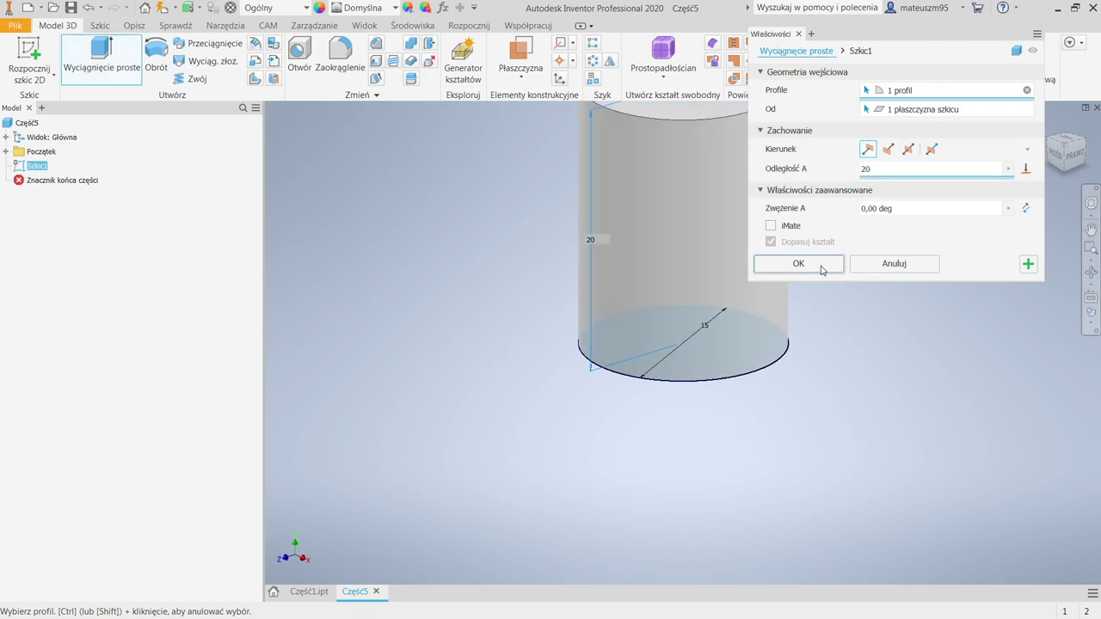
left_click(811, 267)
middle_click_drag(504, 362, 474, 506)
Save the cylinder part as Część2.ipt in the warsztaty_konar folder
key("ctrl+s")
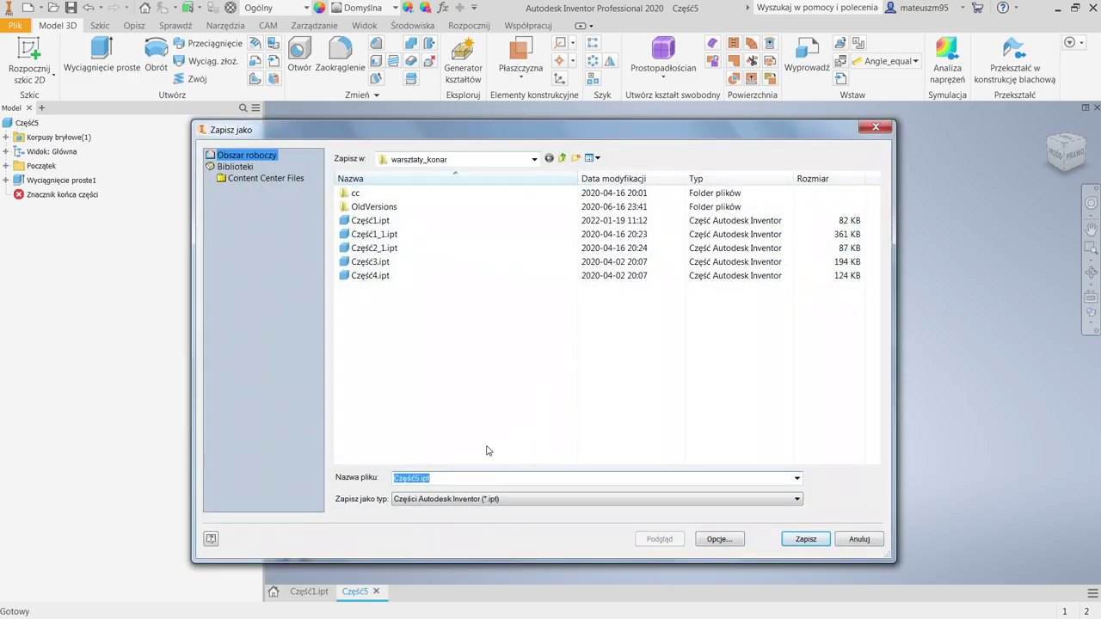
left_click(421, 479)
key("BackSpace")
type("2")
key("Return")
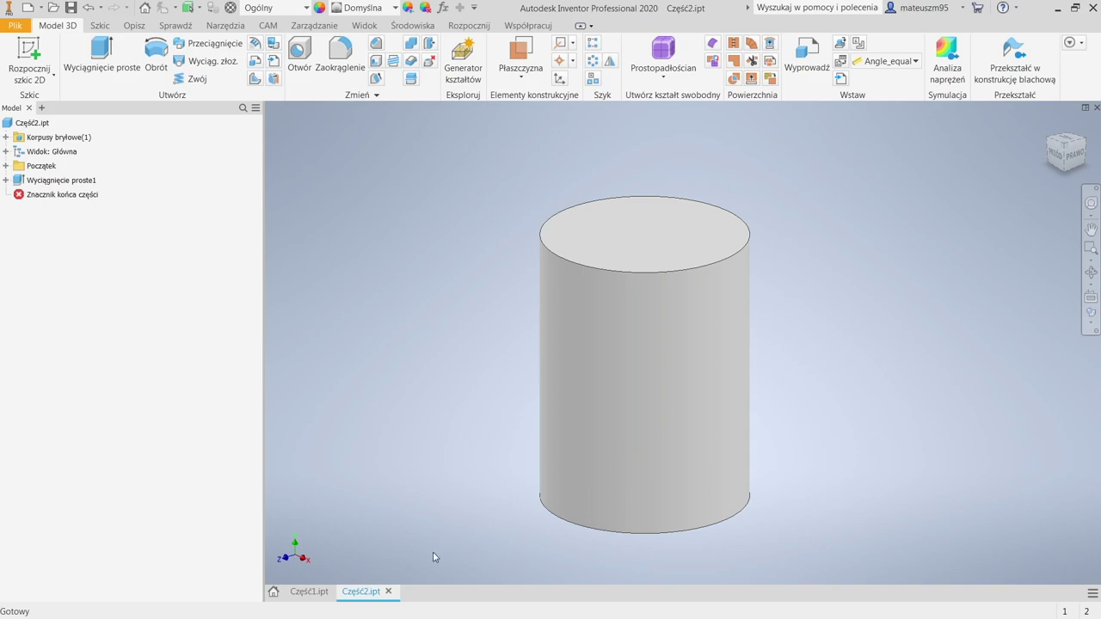
Leave the finished parts and create a new assembly from the Standard.iam template
left_click(308, 592)
left_click(273, 593)
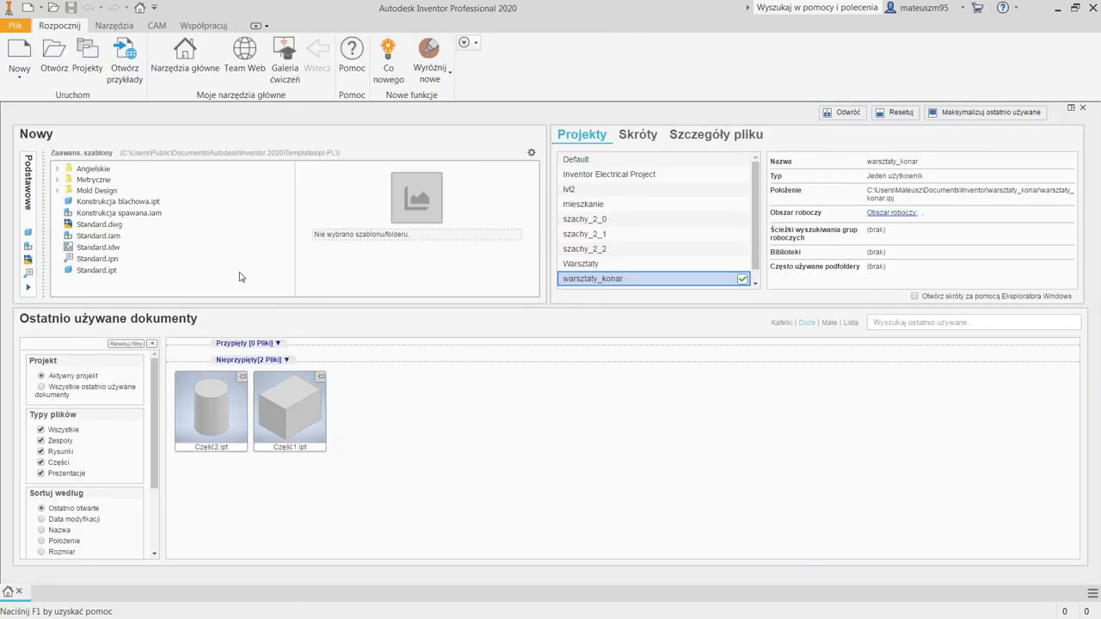
left_click(20, 58)
left_click(591, 298)
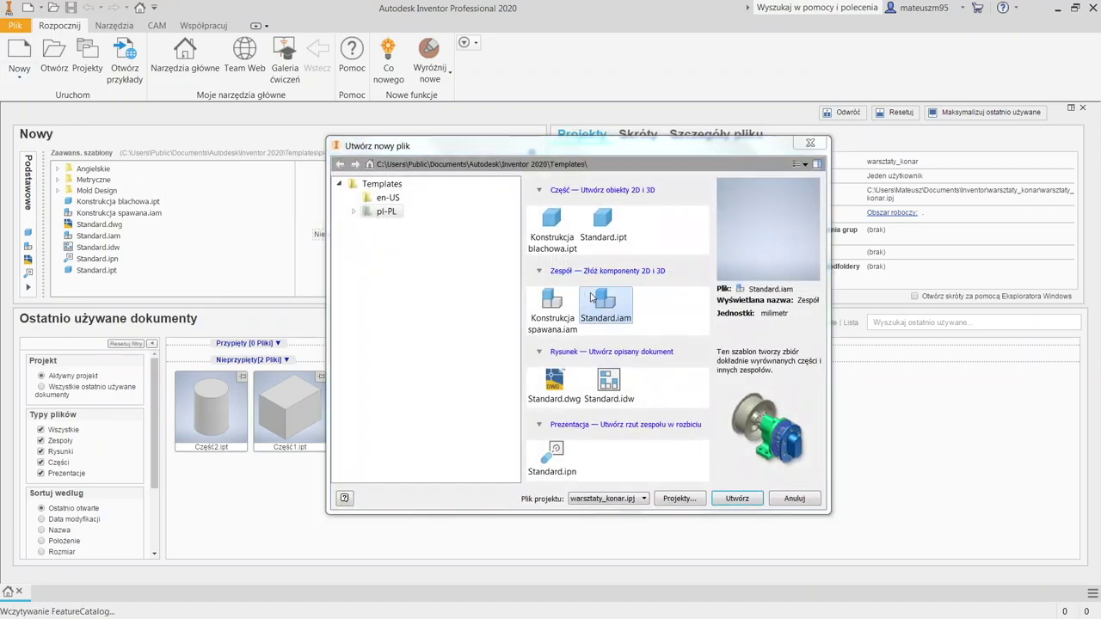
double_click(591, 298)
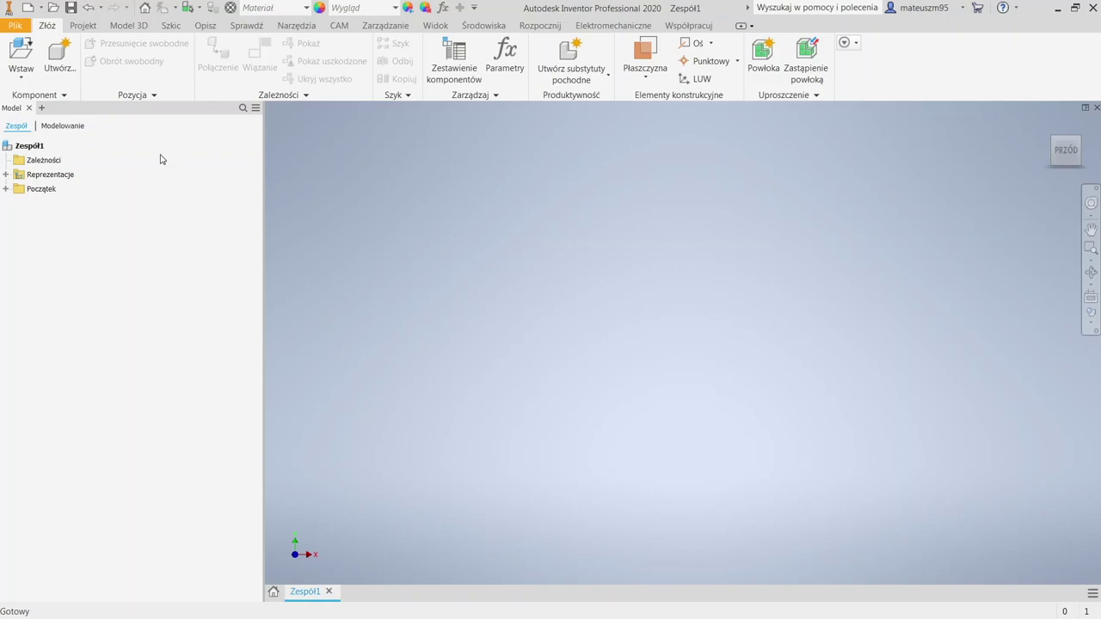
Insert one instance of Część1.ipt into the assembly and end component placement
left_click(31, 71)
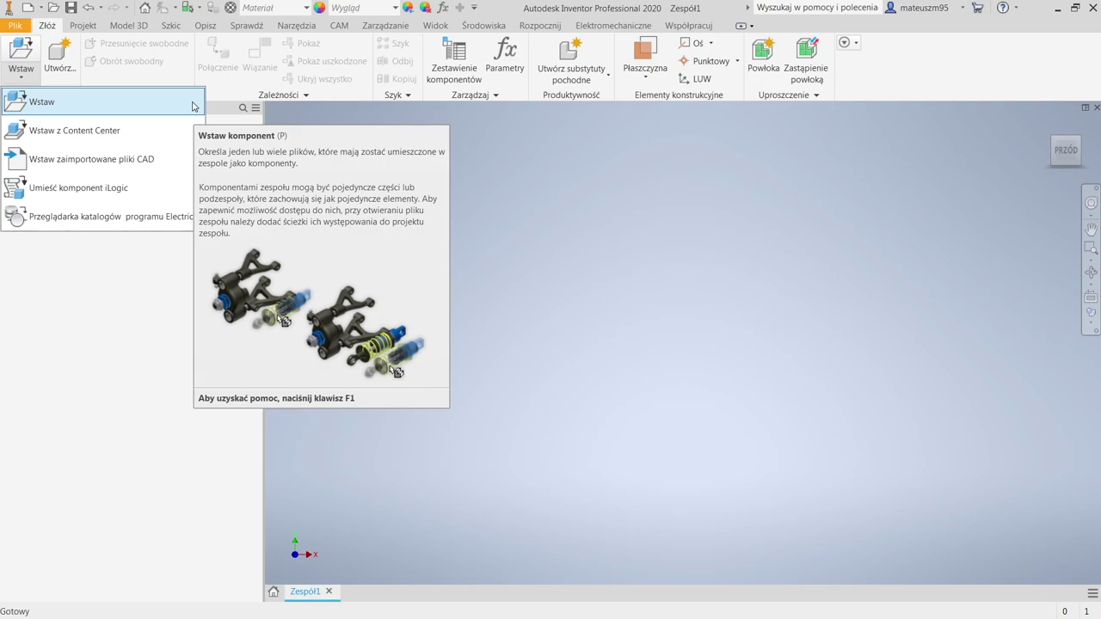
left_click(192, 106)
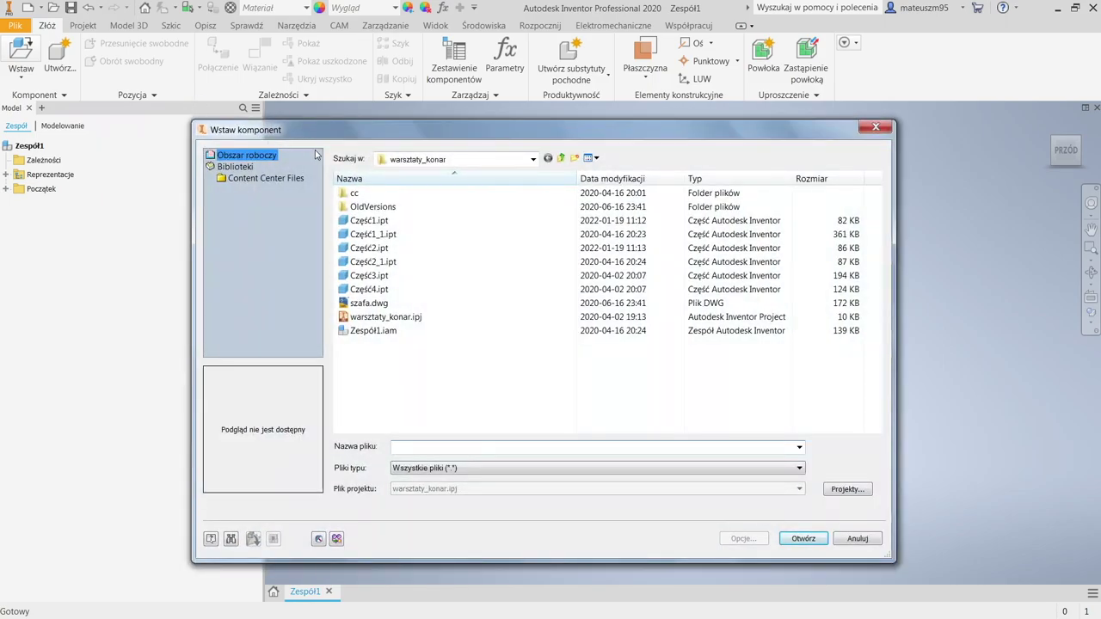
double_click(353, 221)
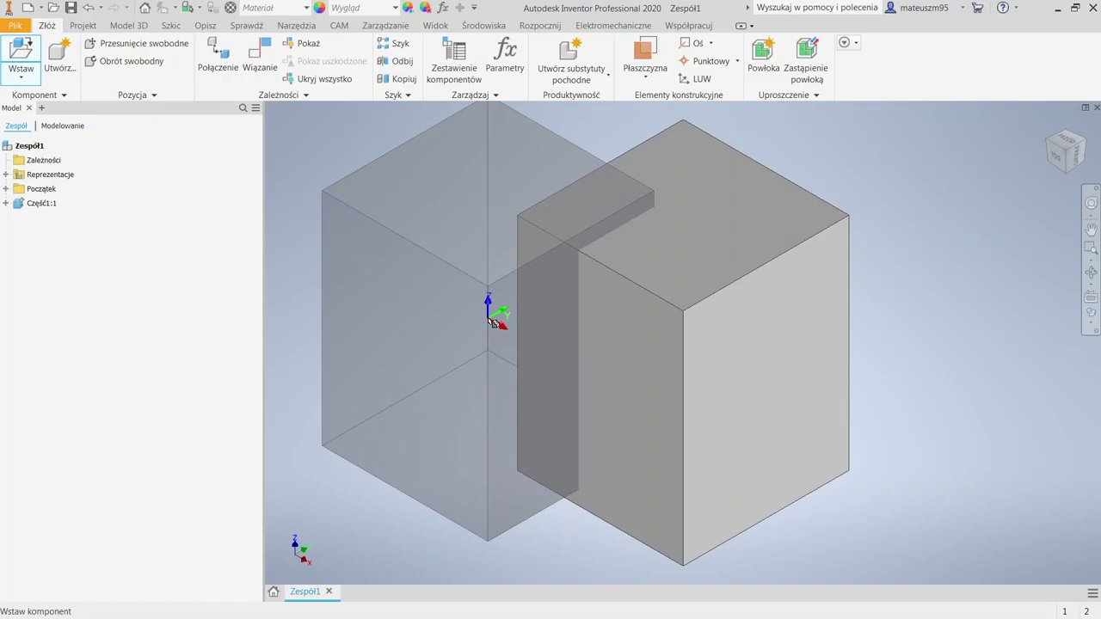
key("Escape")
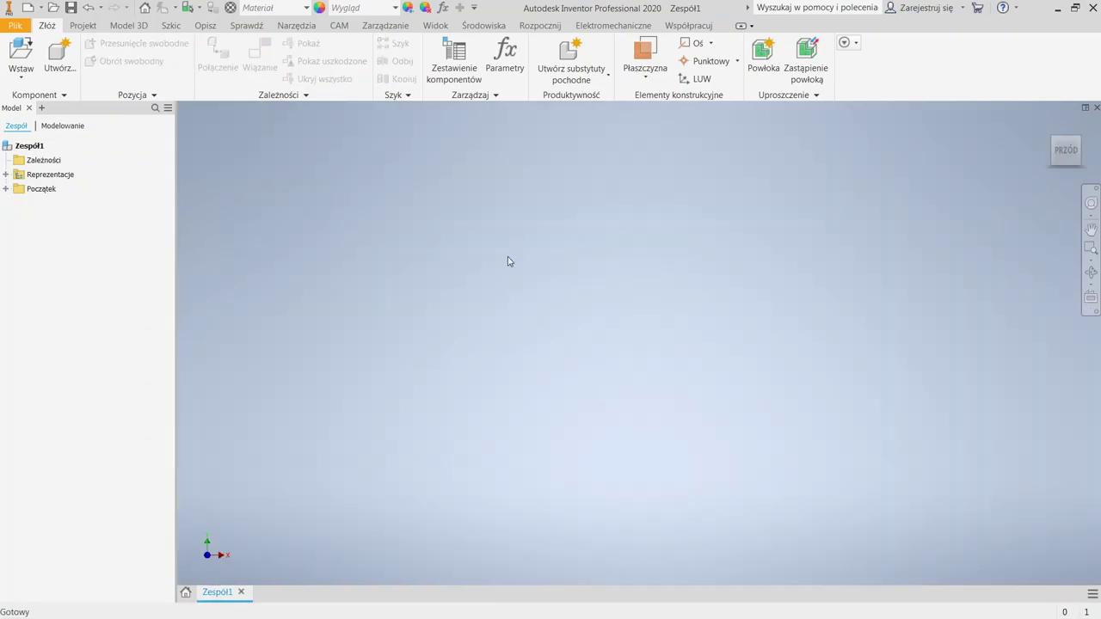
Place a single Część1.ipt block in the empty assembly and end the placement
right_click(498, 342)
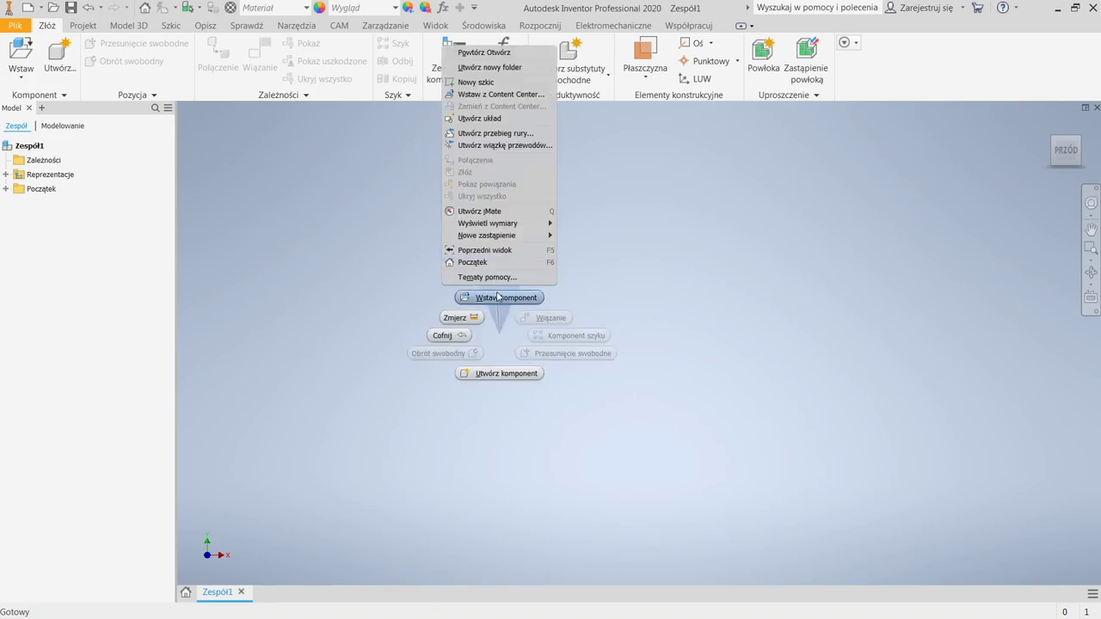
left_click(498, 297)
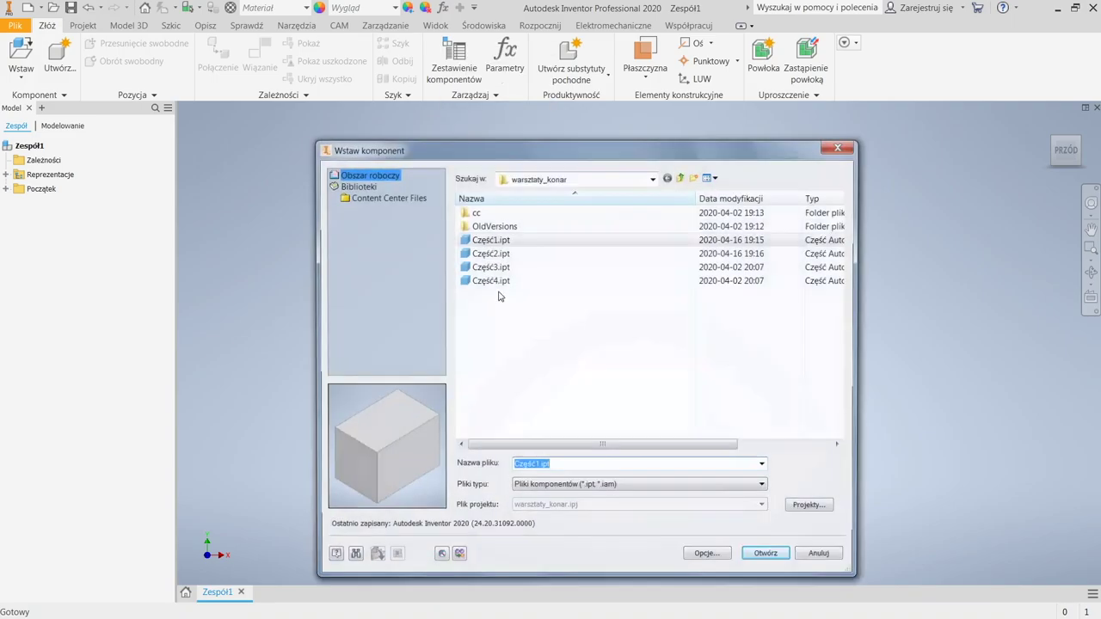
left_click(503, 244)
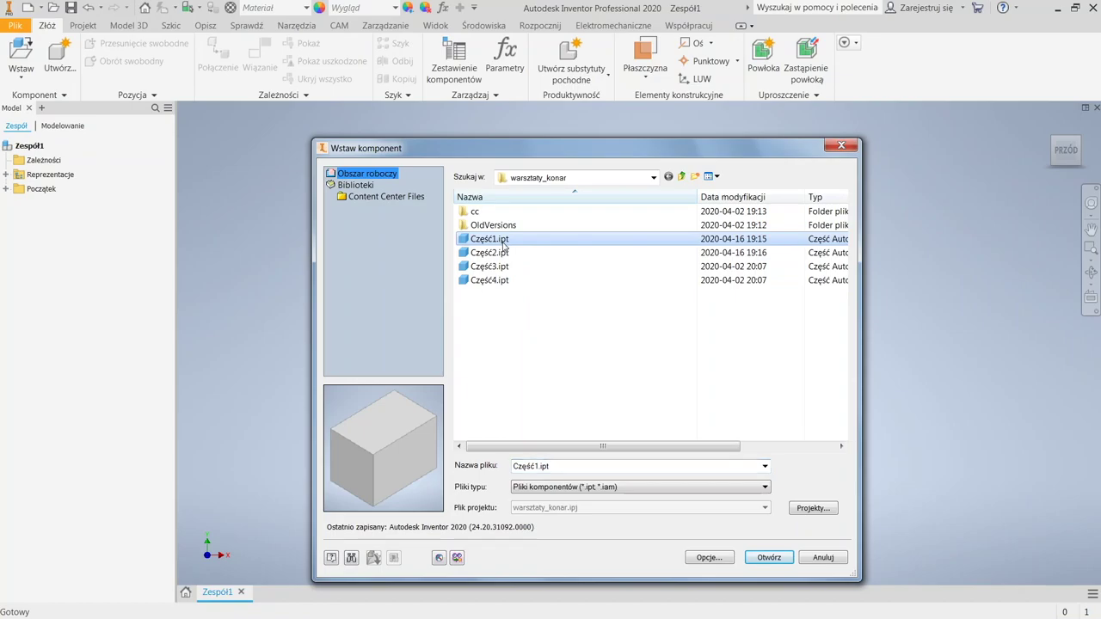
double_click(528, 239)
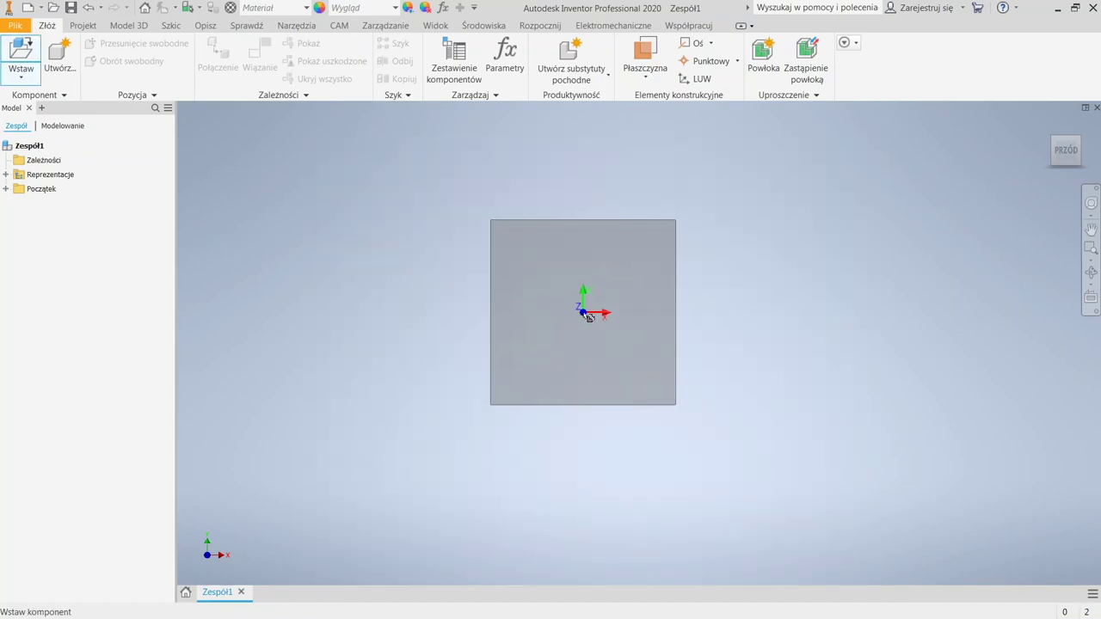
left_click(606, 268)
key("Escape")
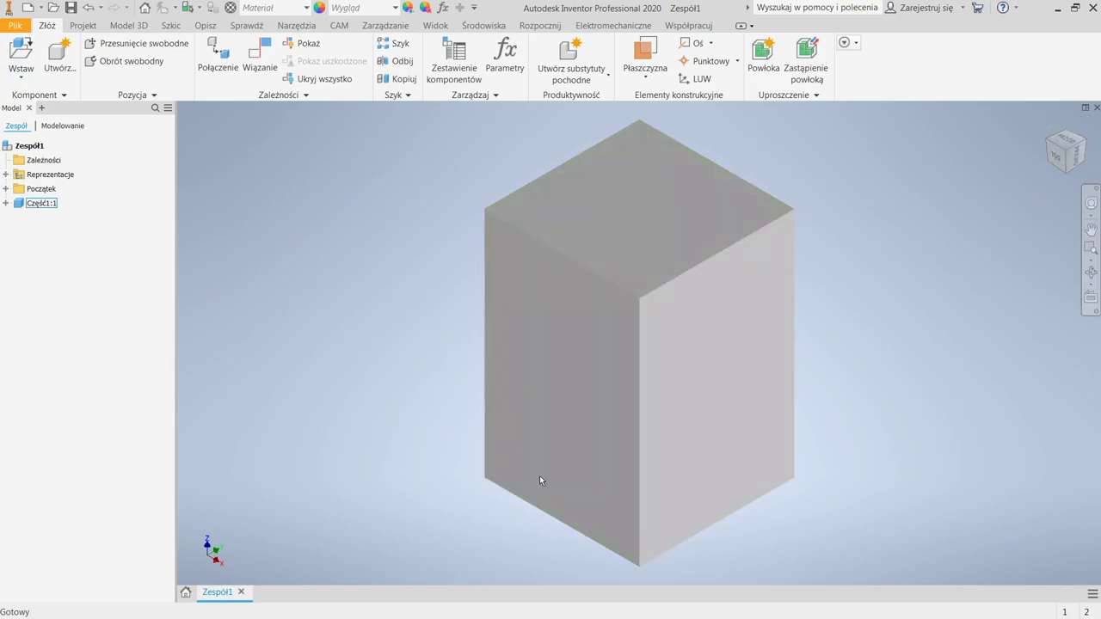
Ground the Część1 block with the Nieruchomy option to fix it in the assembly
left_click(639, 399)
right_click(638, 399)
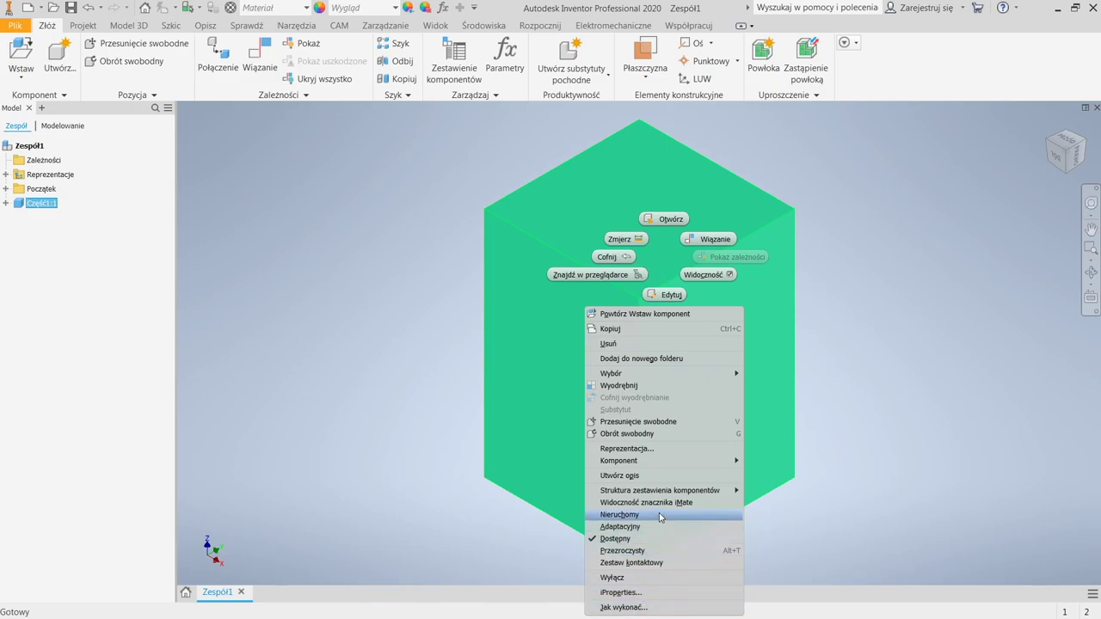
left_click(626, 514)
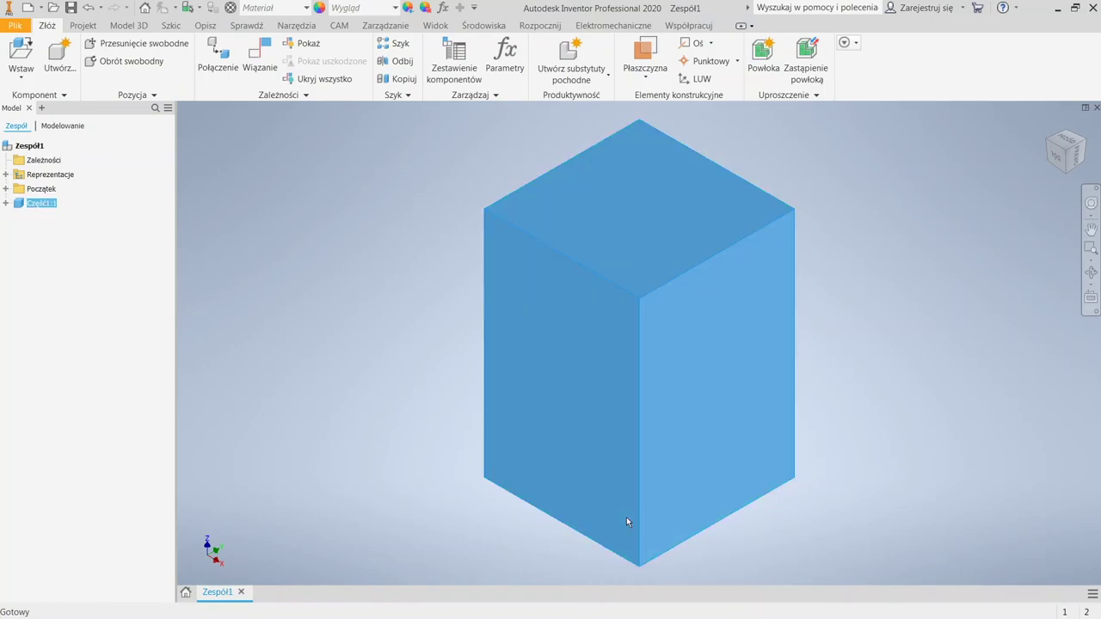
left_click(239, 230)
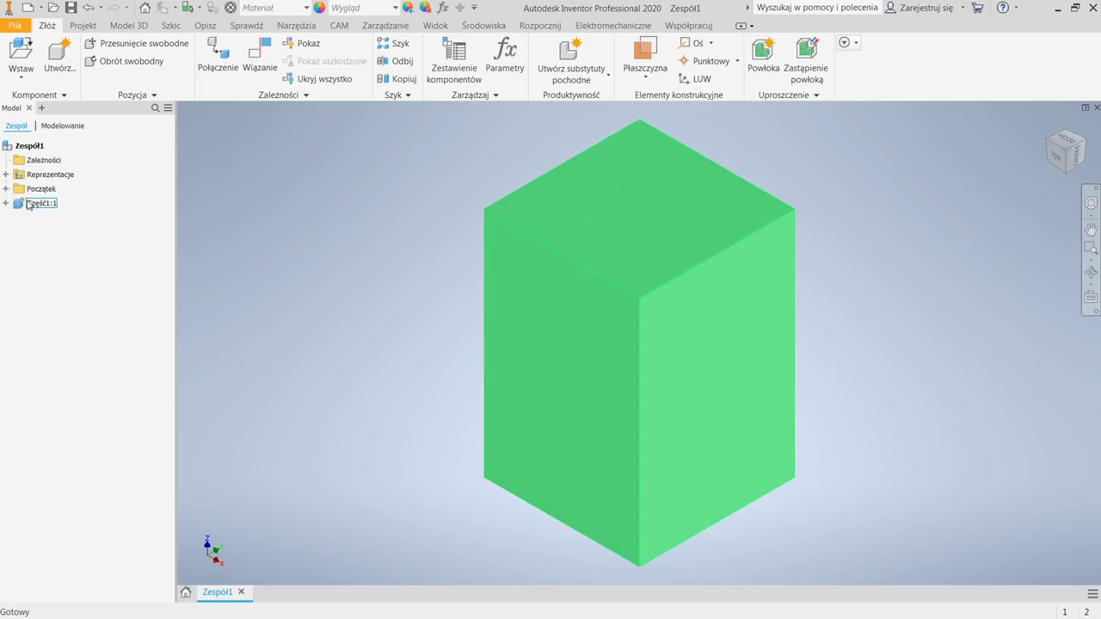
Release the block by turning off Nieruchomy, shift it slightly, and ground it again in its new position
left_click(757, 335)
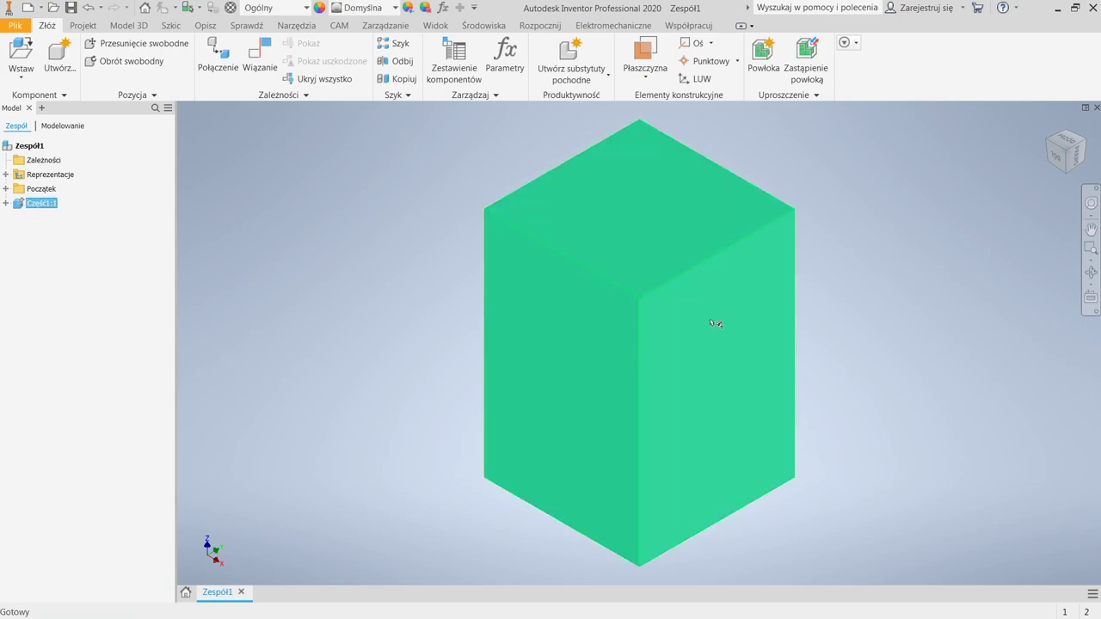
right_click(714, 337)
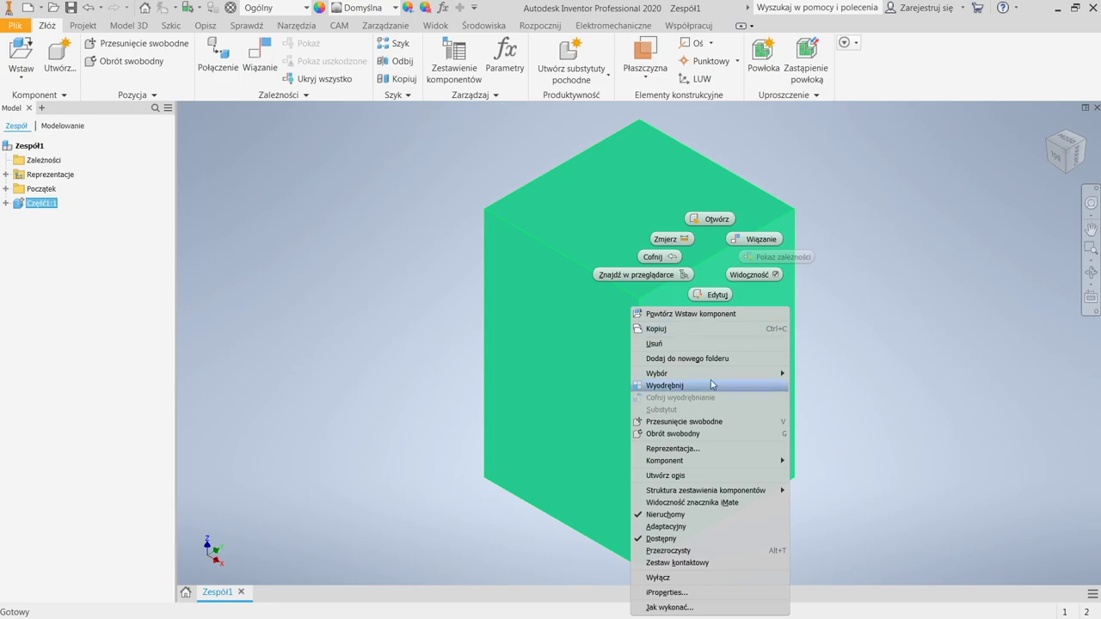
left_click(671, 515)
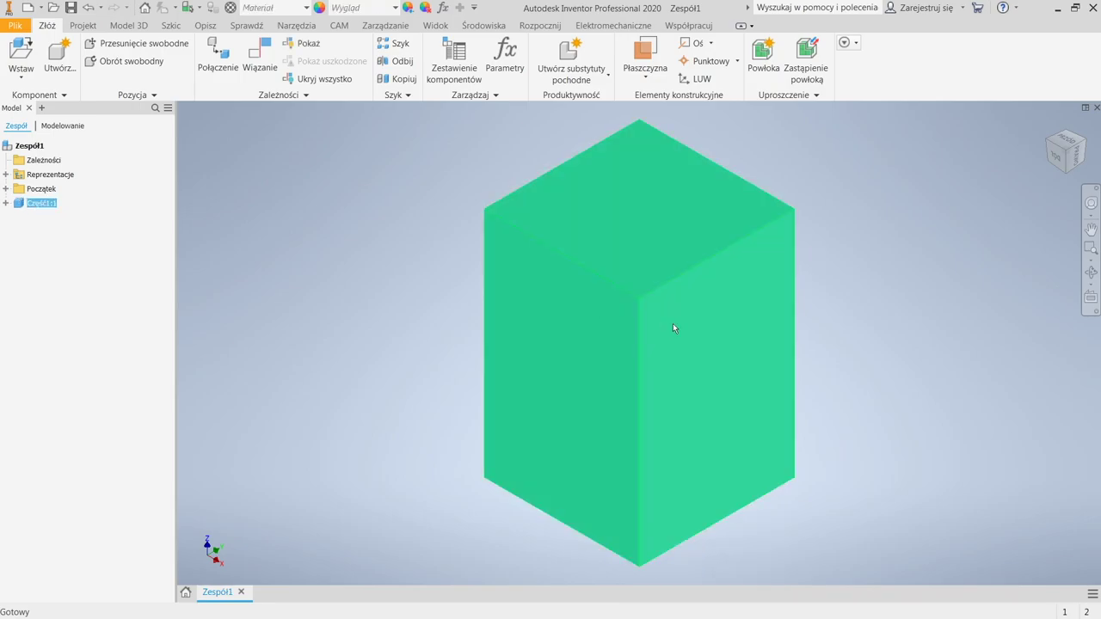
mouse_move(681, 361)
left_mouse_down()
mouse_move(720, 354)
mouse_move(655, 349)
mouse_move(753, 336)
mouse_move(686, 349)
mouse_move(695, 357)
left_mouse_up()
right_click(696, 357)
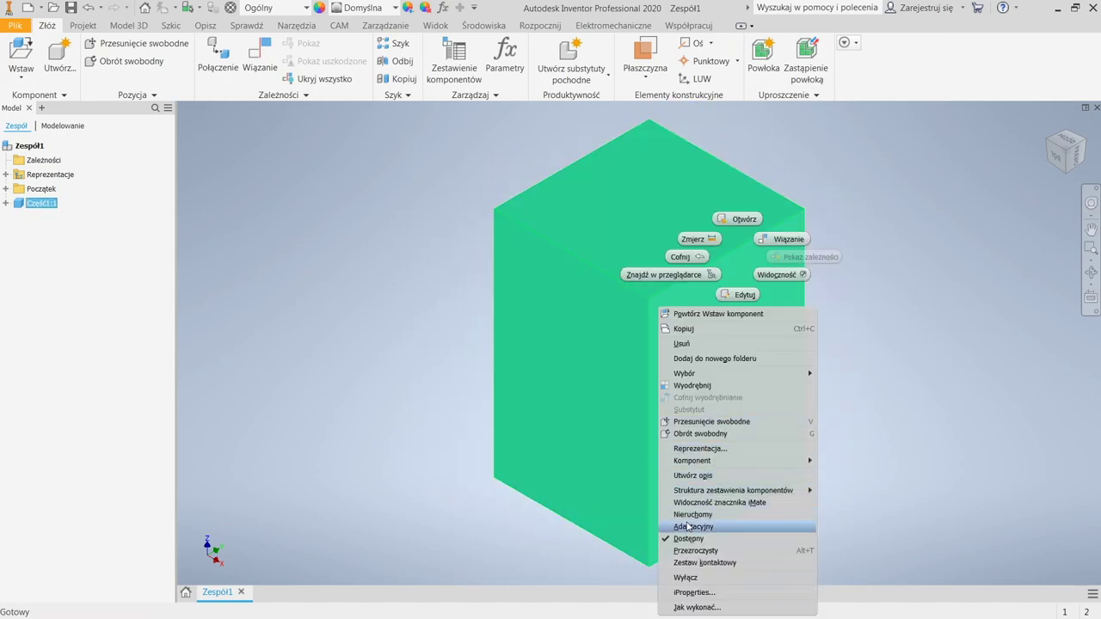
left_click(692, 514)
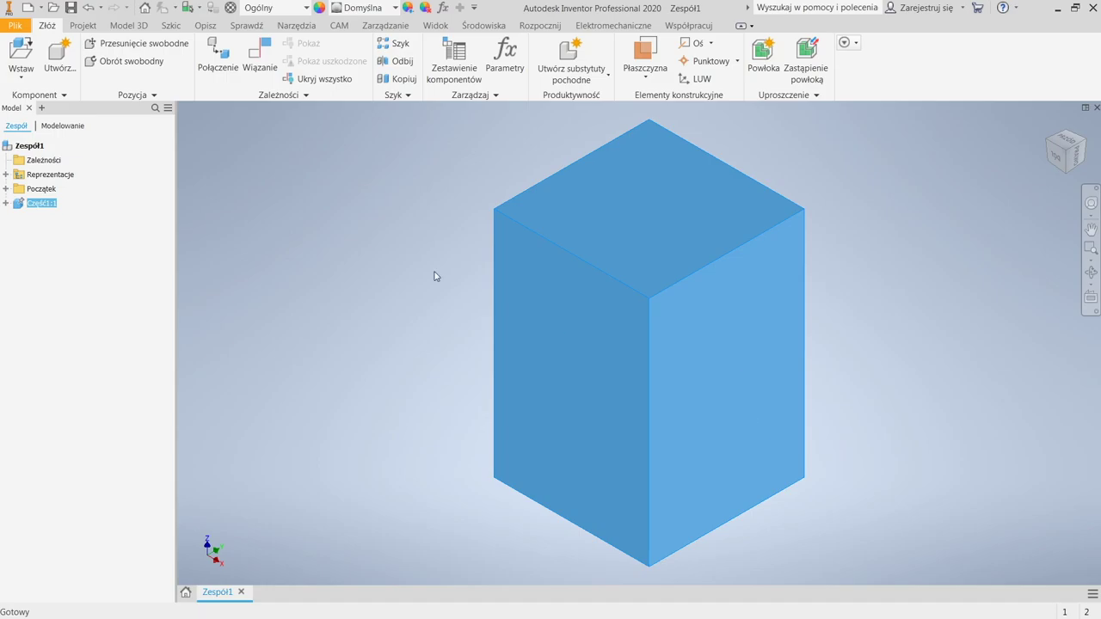
Enable the assembly application option "Umieść pierwszy komponent w początku i unieruchom go" and accept the settings
left_click(18, 26)
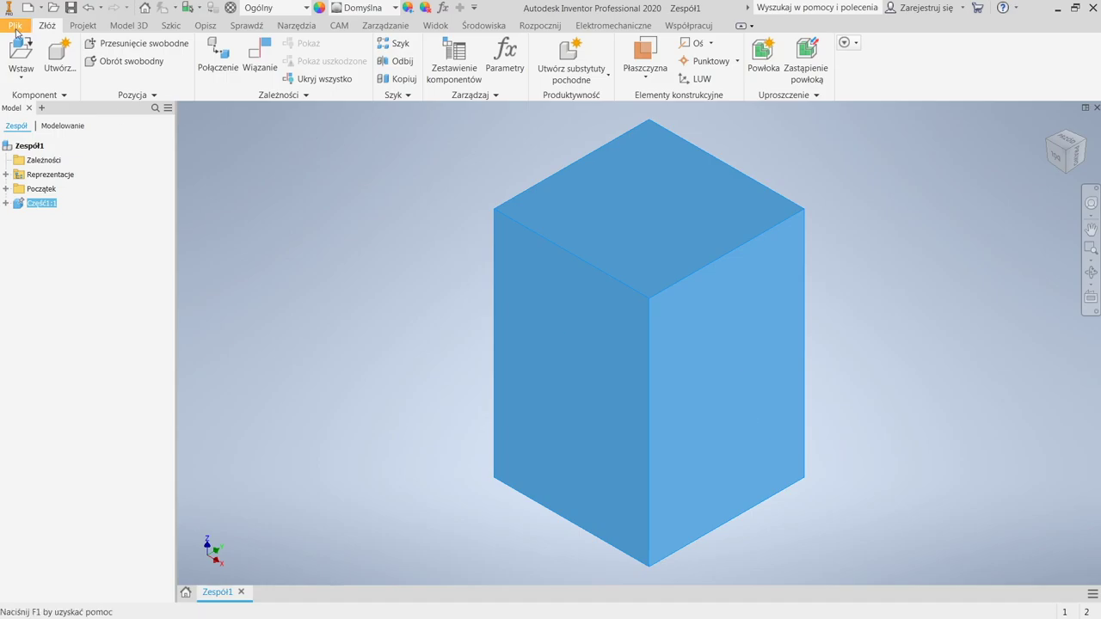
key("Escape")
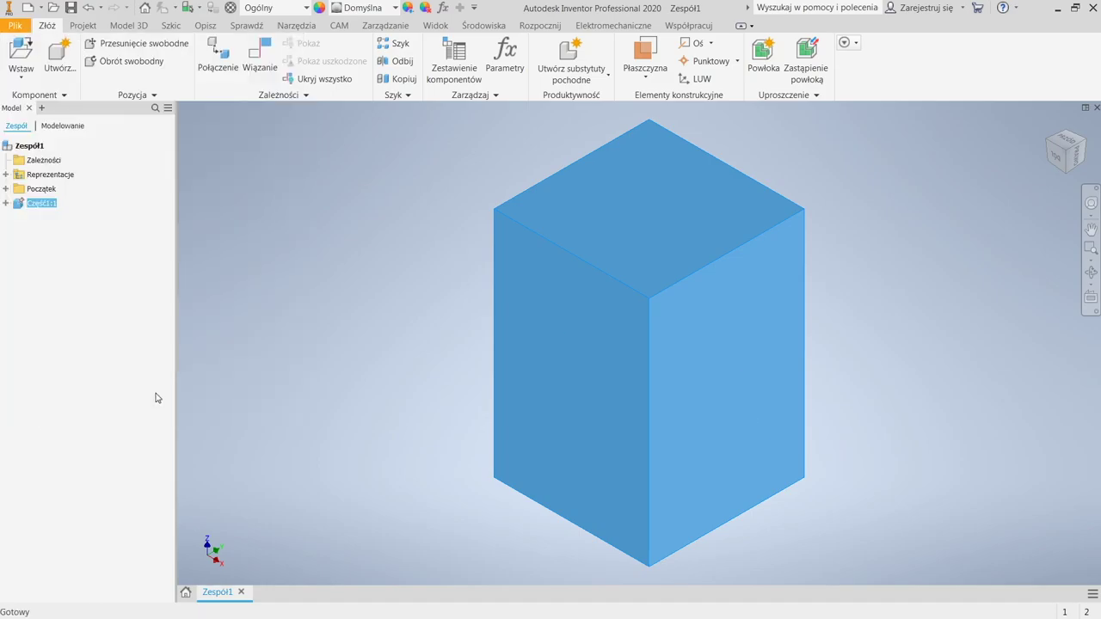
left_click(357, 341)
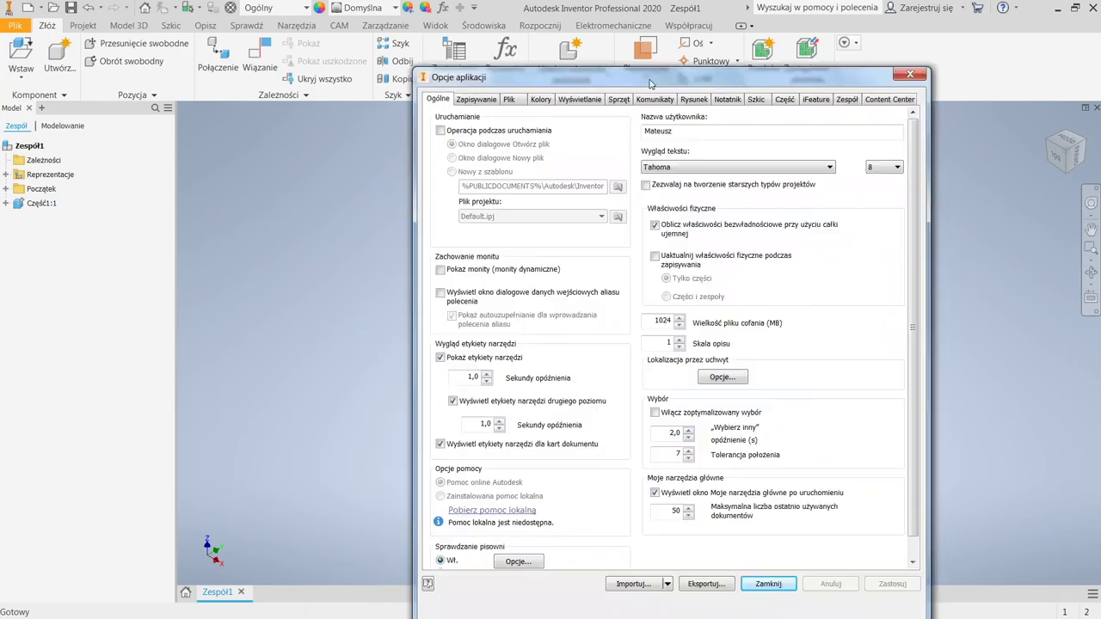
left_click_drag(645, 17, 643, 36)
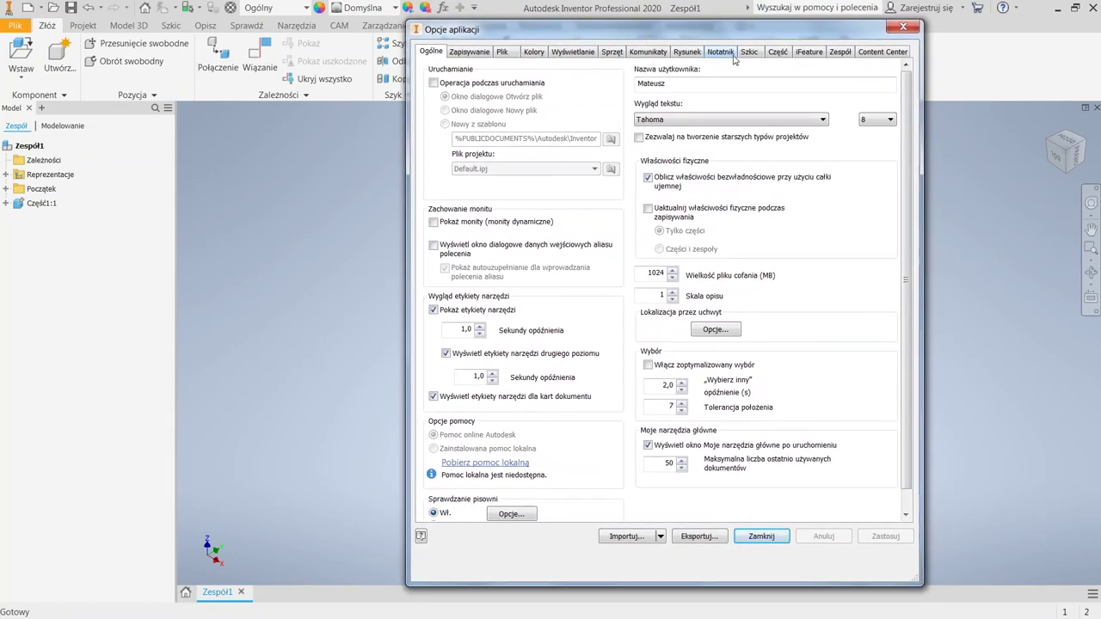
left_click(835, 53)
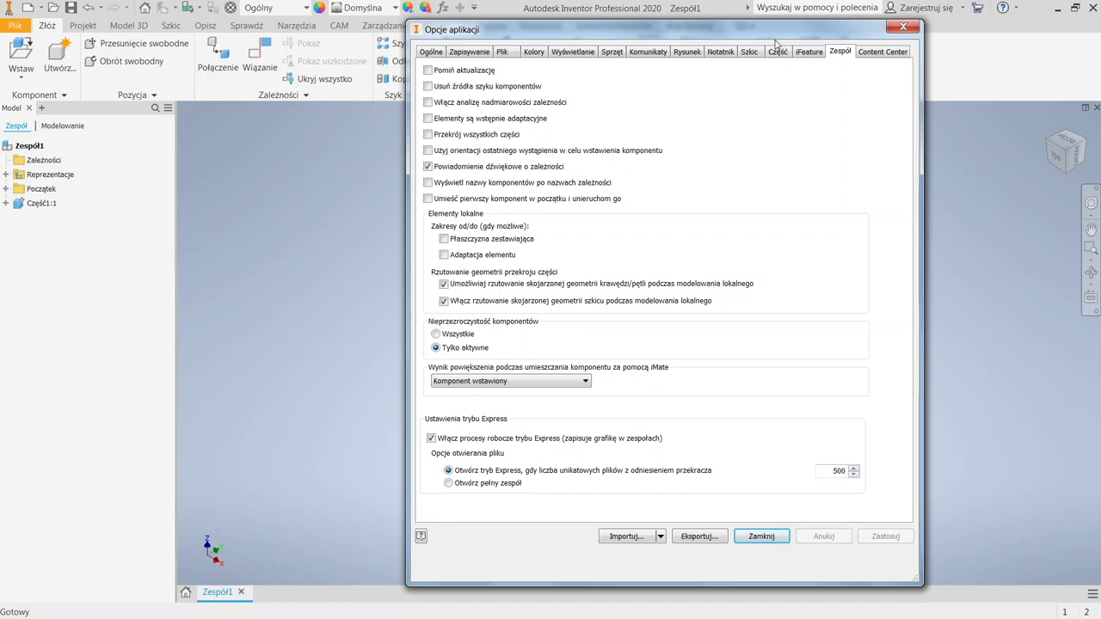
left_click(526, 199)
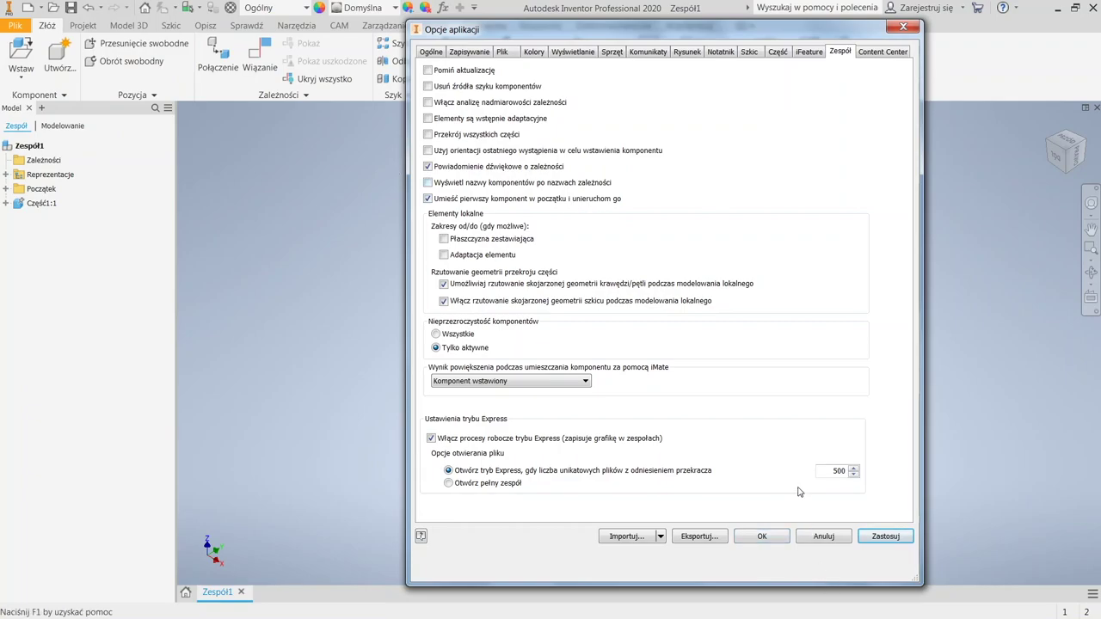
left_click(769, 540)
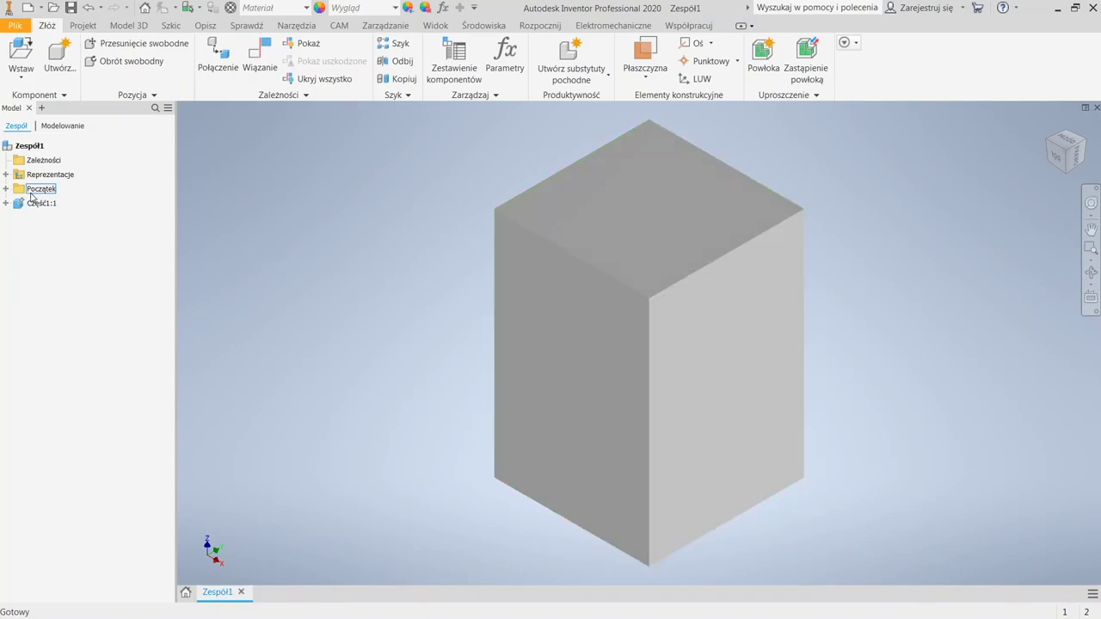
Delete the existing block and insert Część1.ipt afresh as the first component of the assembly
left_click(31, 204)
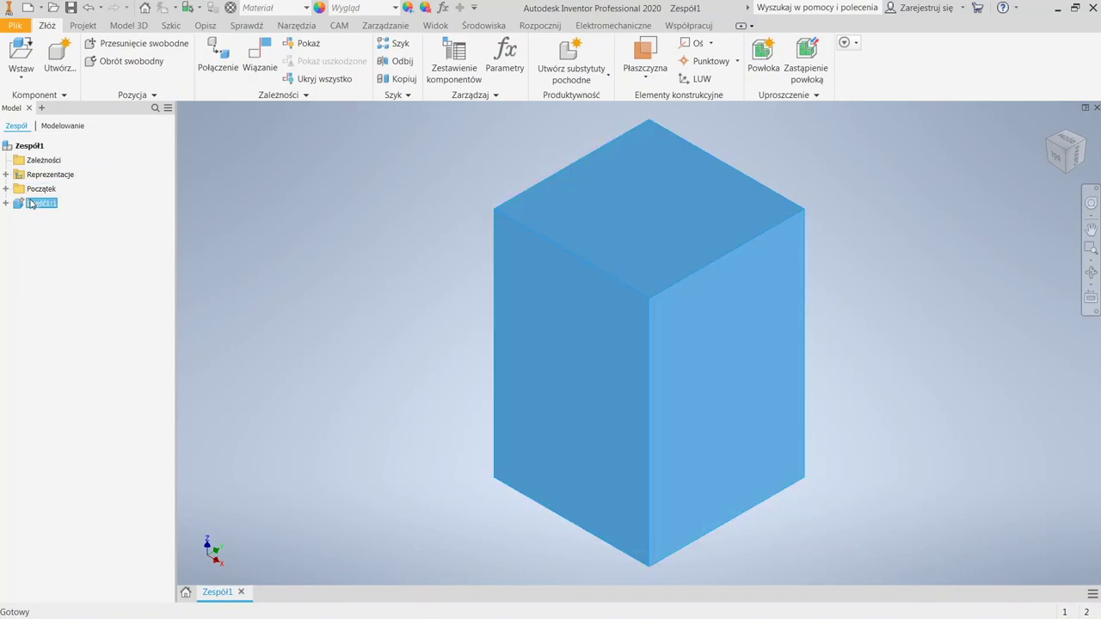
key("Delete")
right_click(575, 233)
left_click(516, 241)
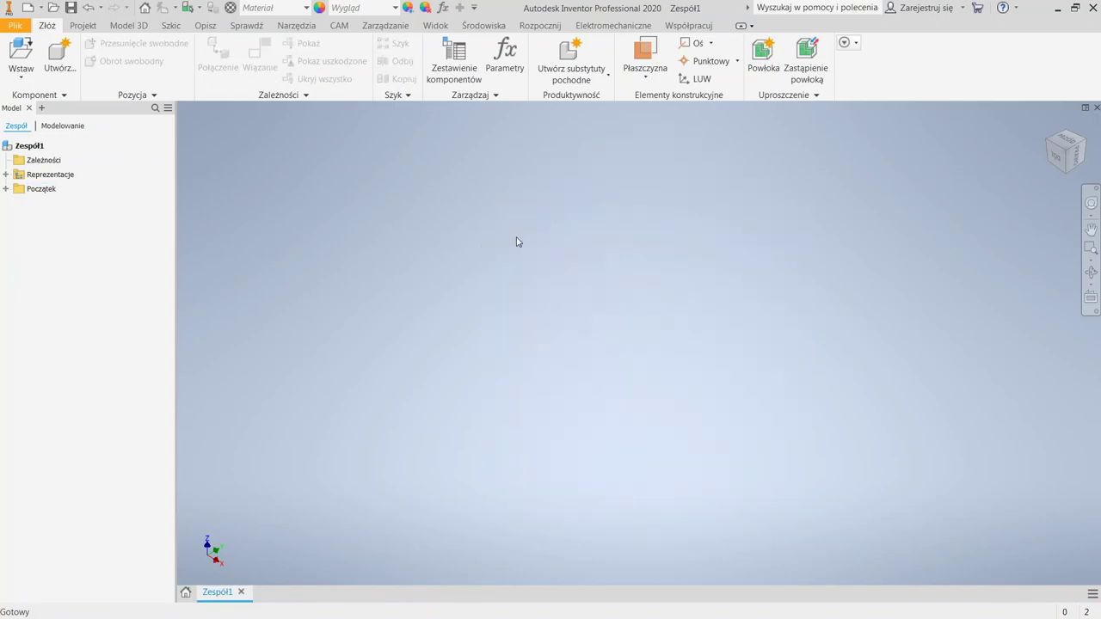
left_click(499, 239)
double_click(499, 239)
left_click(604, 241)
key("Escape")
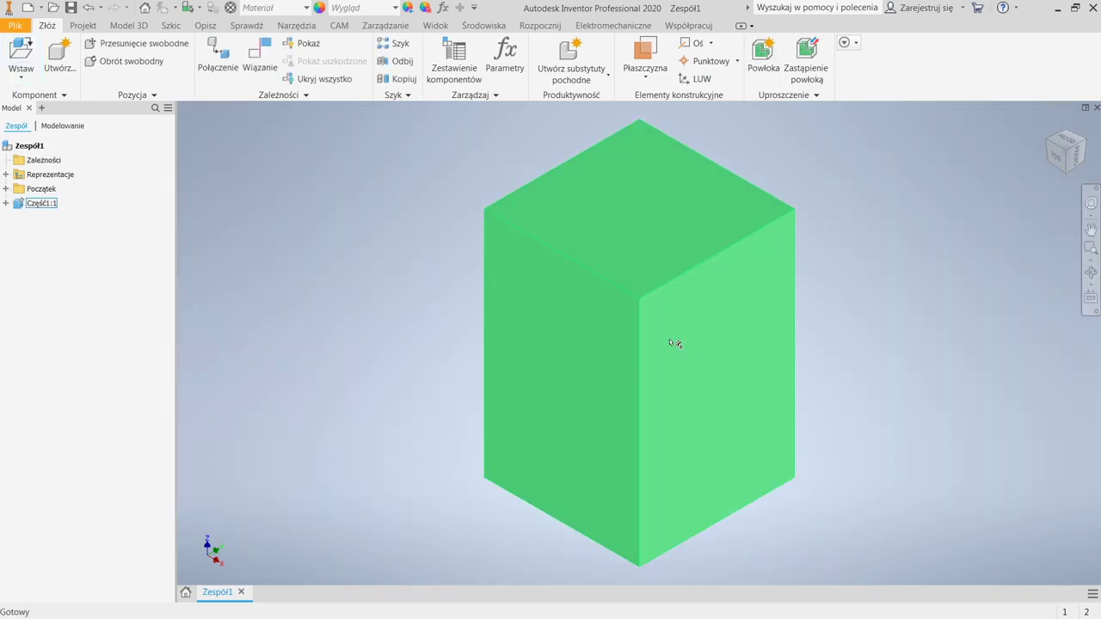
scroll(664, 249, "down", 3)
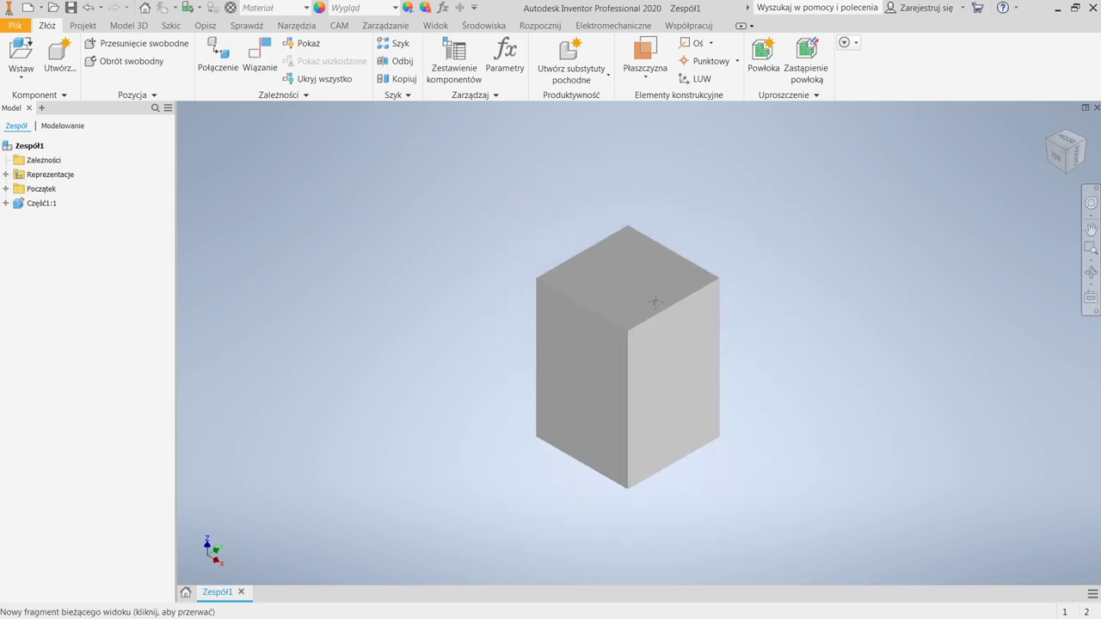
right_click(384, 339)
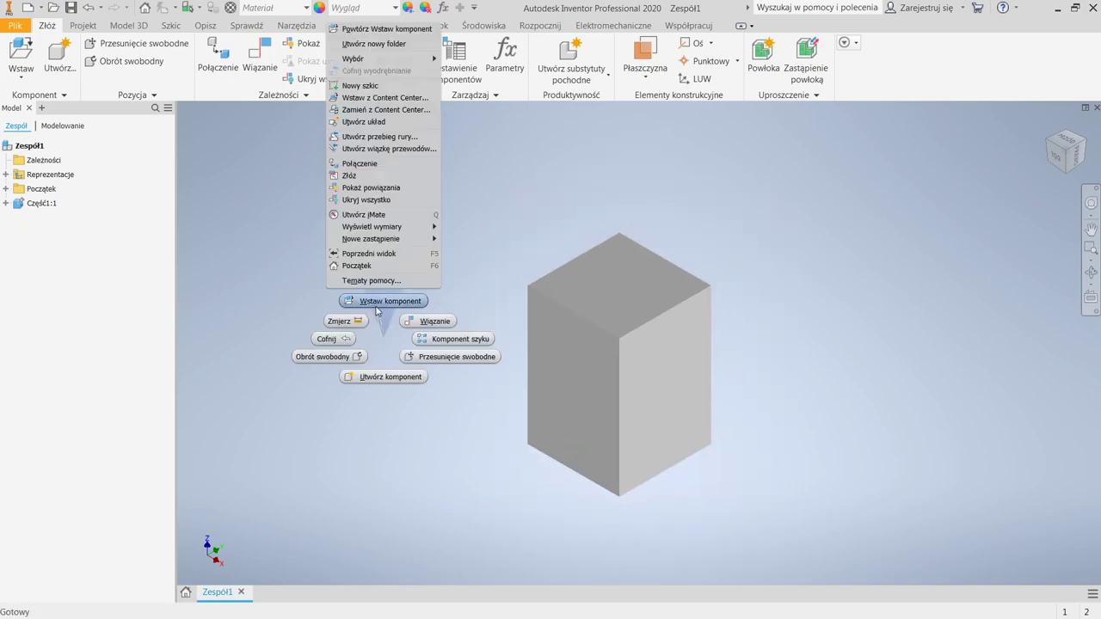
left_click(696, 362)
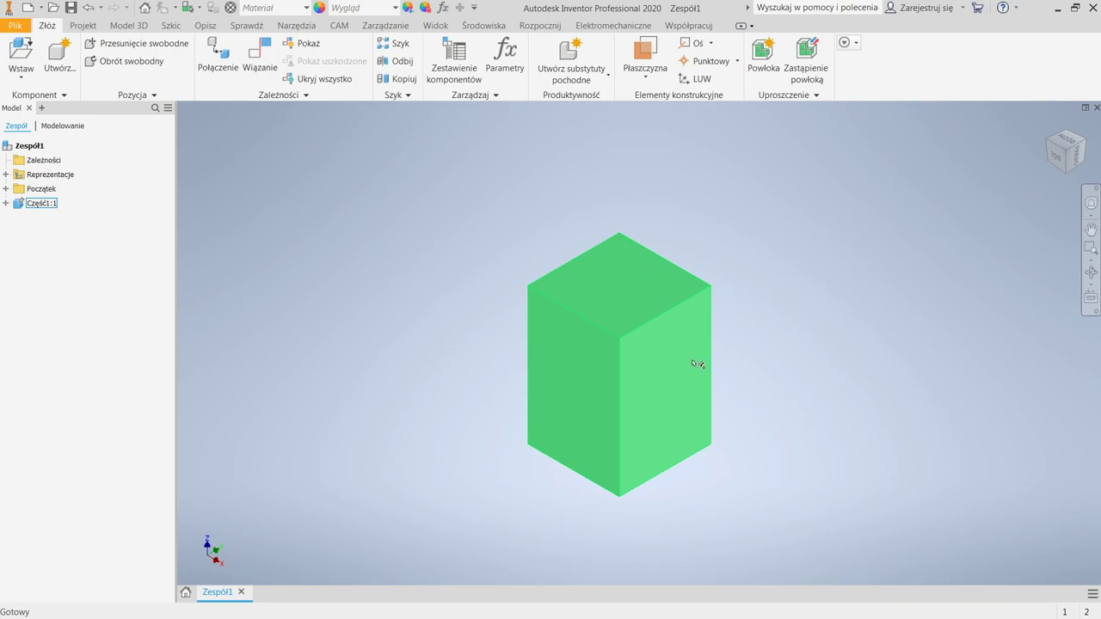
left_click(607, 368)
left_click(413, 373)
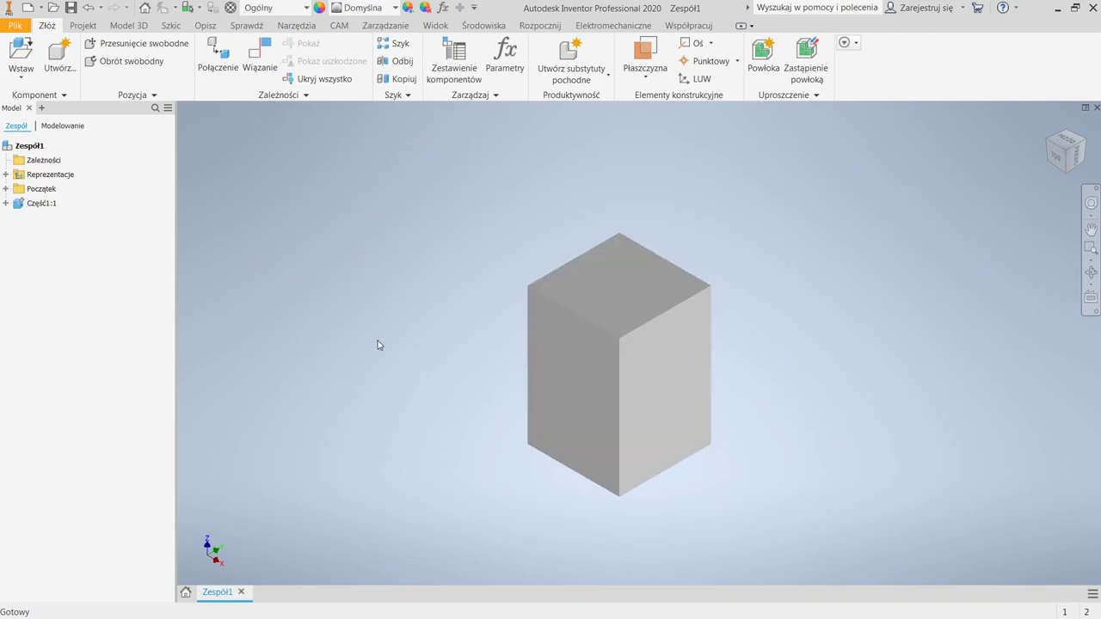
Insert one Część2.ipt cylinder above the block in the assembly and end component placement
right_click(400, 319)
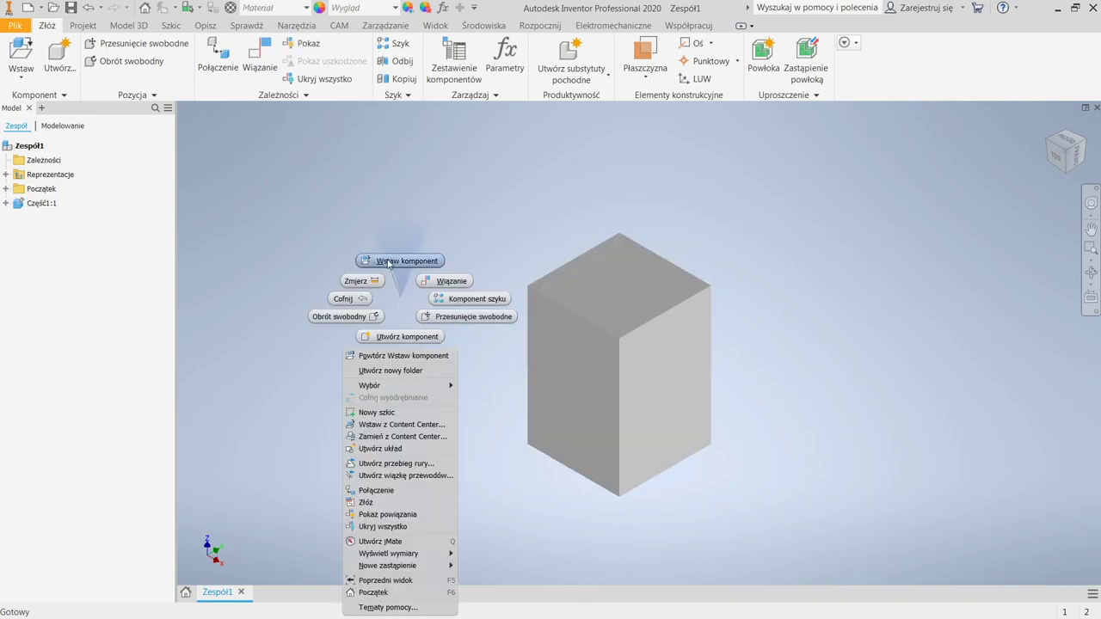
left_click(394, 254)
left_click(497, 254)
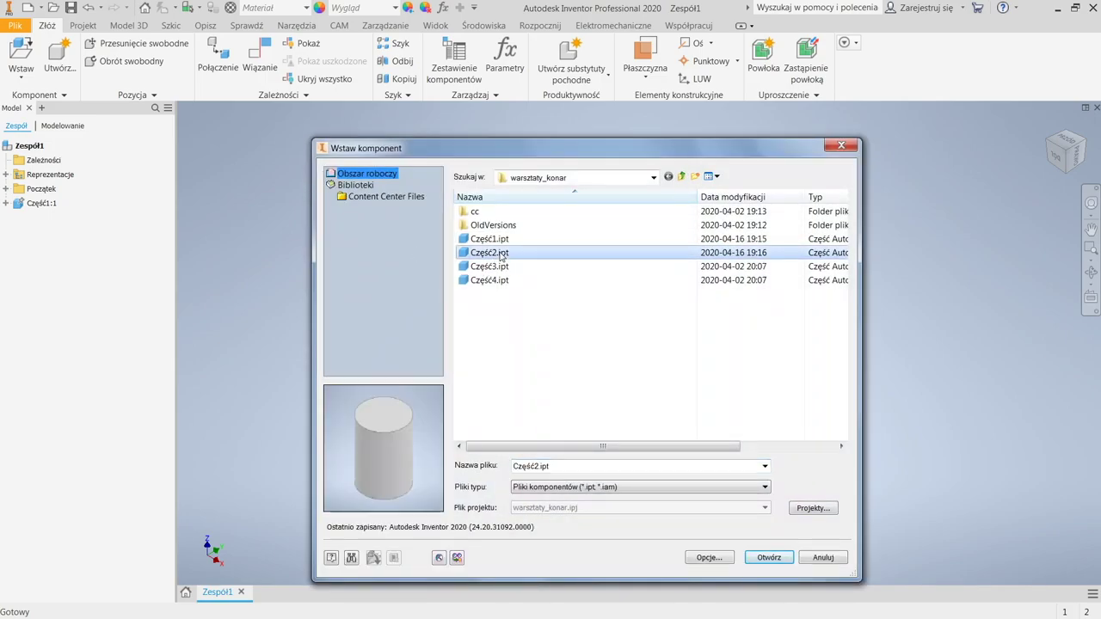
double_click(501, 253)
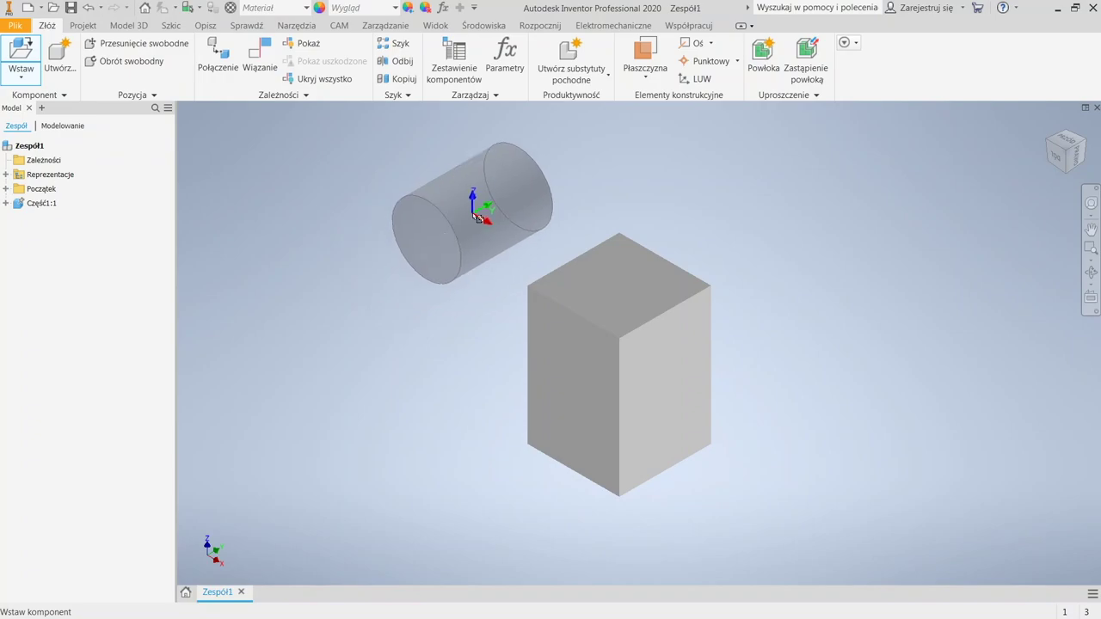
left_click(513, 219)
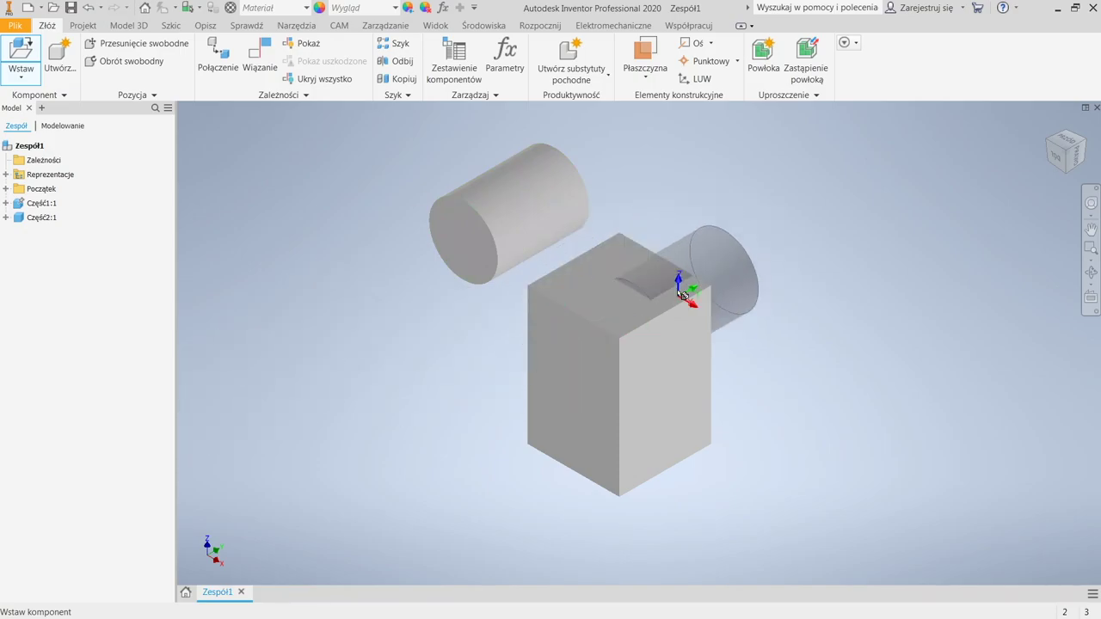
key("Escape")
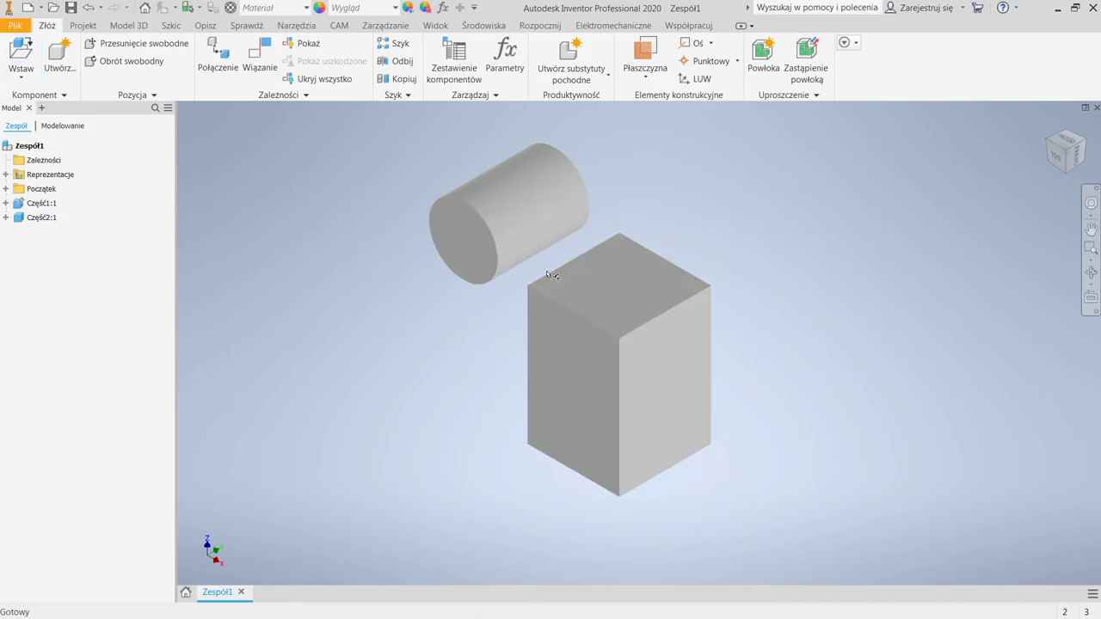
Move the unconstrained cylinder freely to a higher position, farther away from the block
middle_click_drag(563, 246, 634, 320, "shift")
left_click(633, 320)
left_click(680, 368)
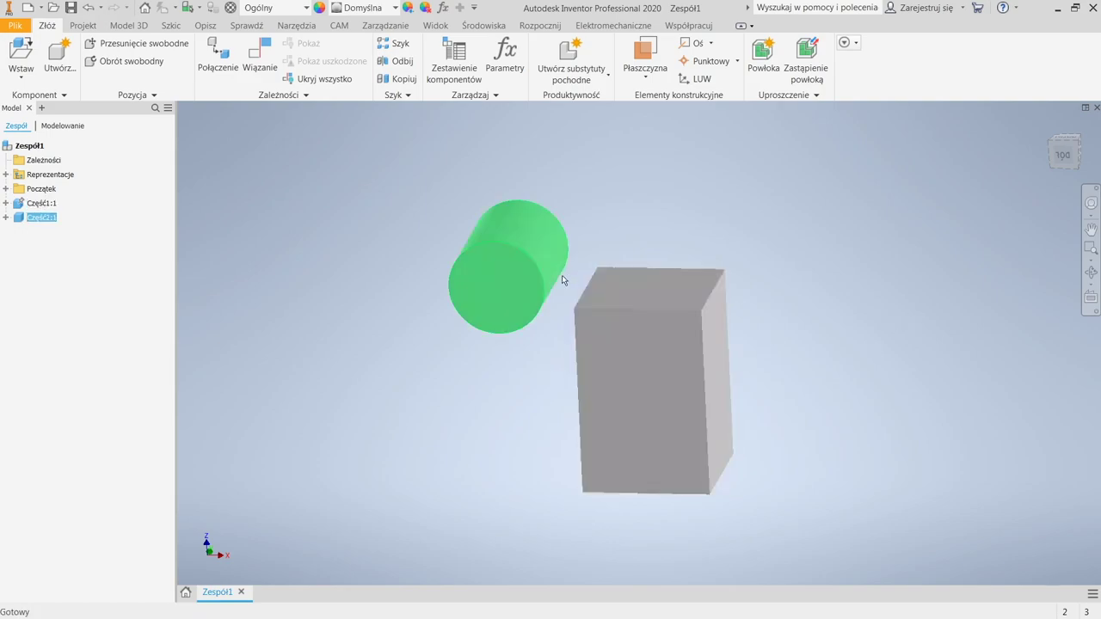
left_click_drag(495, 267, 562, 184)
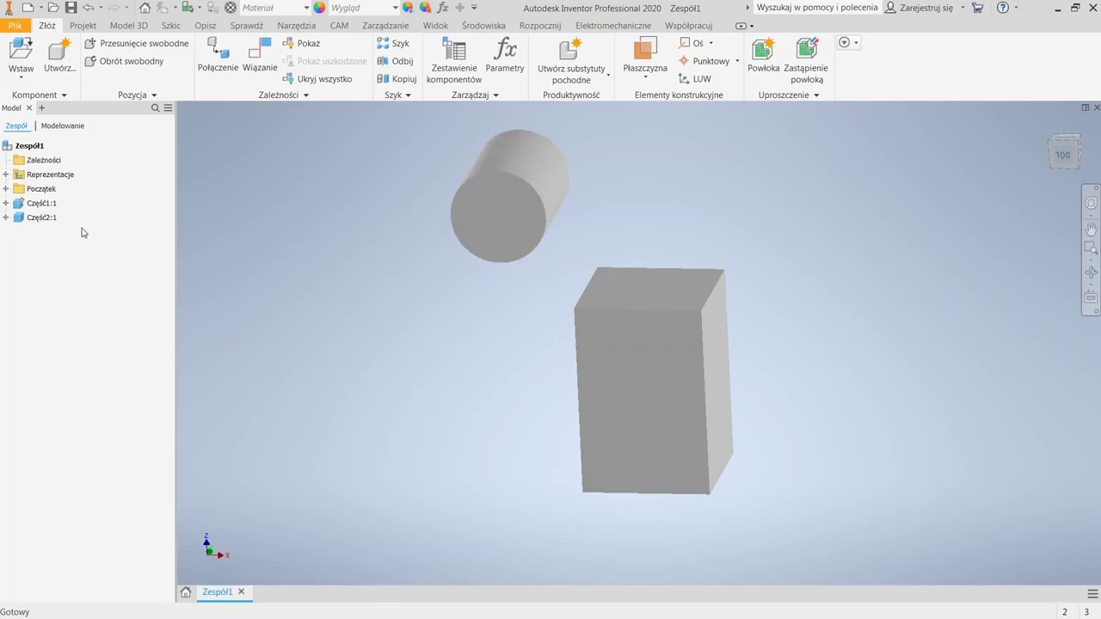
Apply the "Fioletowe" appearance to the Część1:1 block and move the cylinder down beside it
left_click(40, 203)
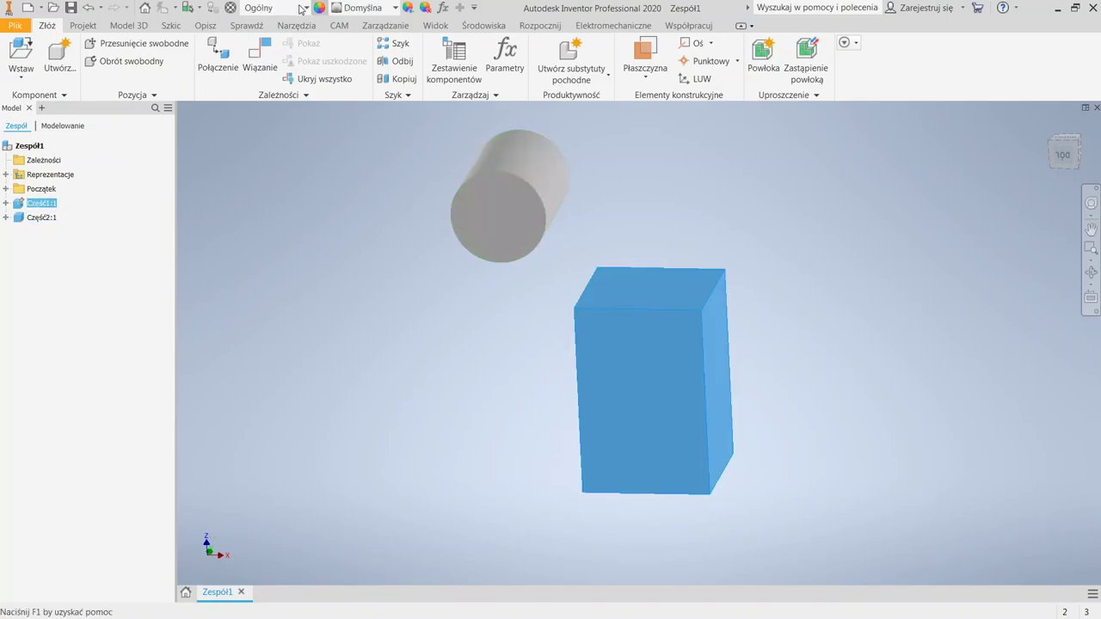
left_click(397, 10)
left_click(397, 10)
left_click(397, 11)
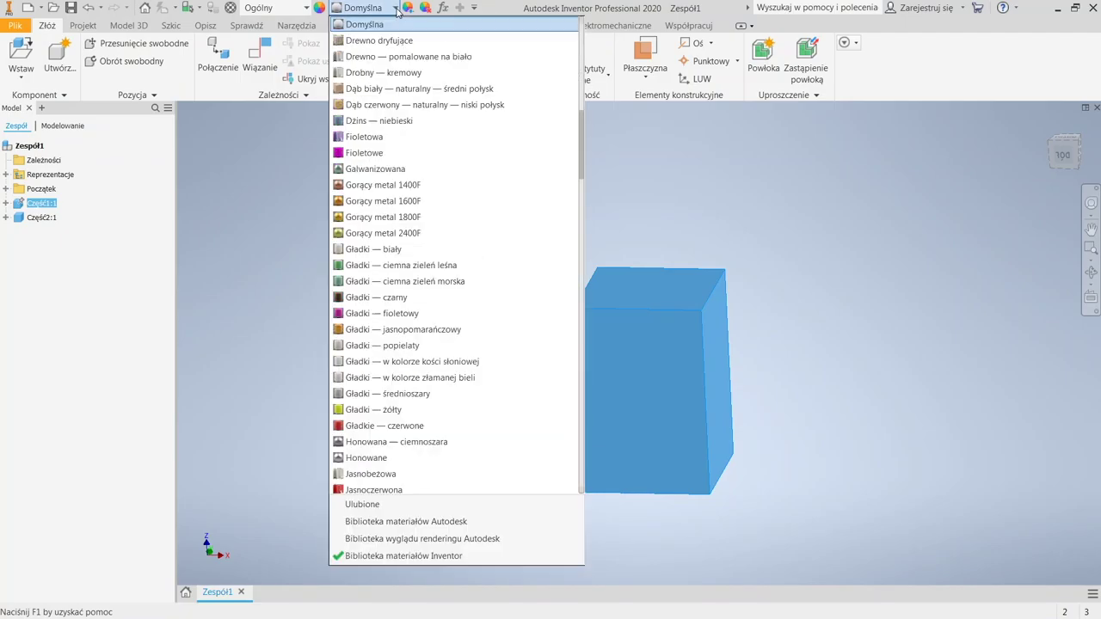
left_click(363, 153)
left_click(939, 225)
left_click_drag(497, 206, 488, 333)
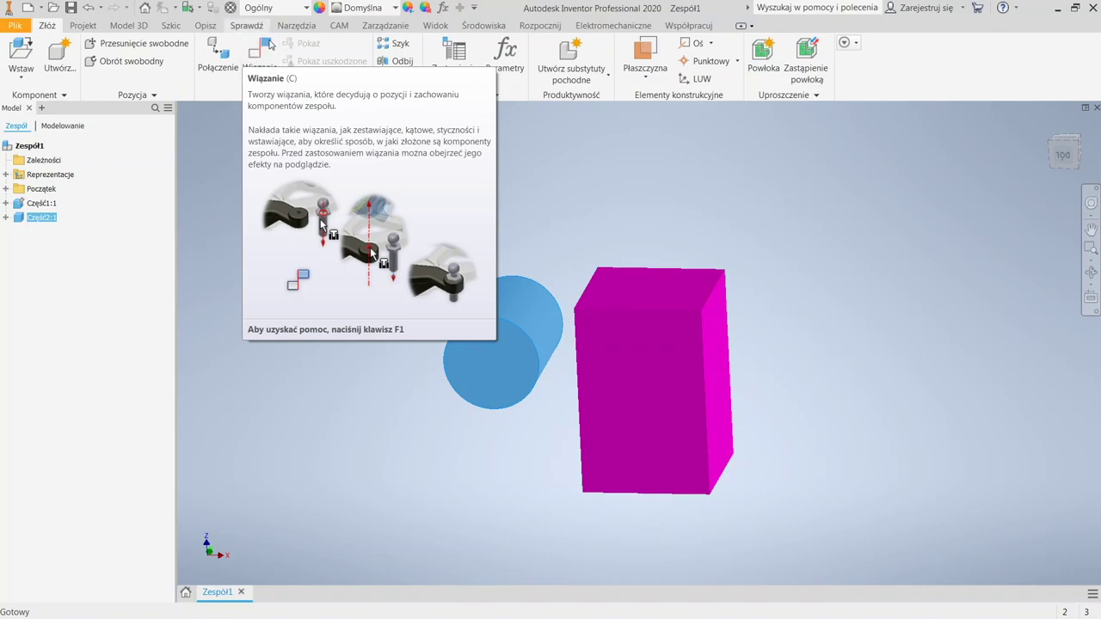
Start placing an assembly constraint and examine the options of the angle, tangent, insert and symmetry types
left_click(267, 52)
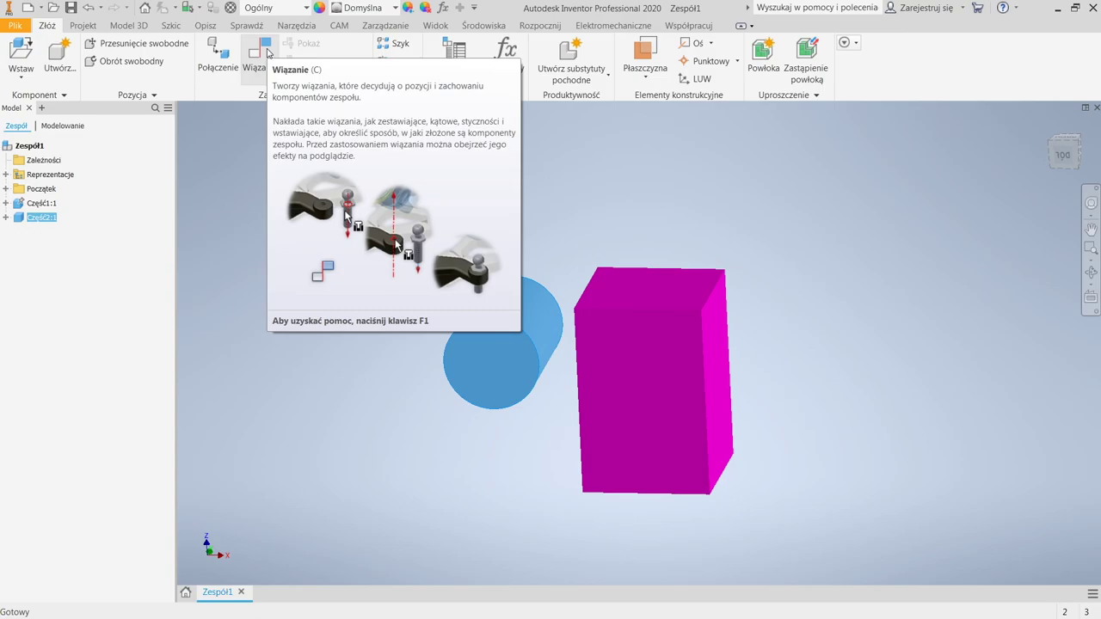
left_click(268, 53)
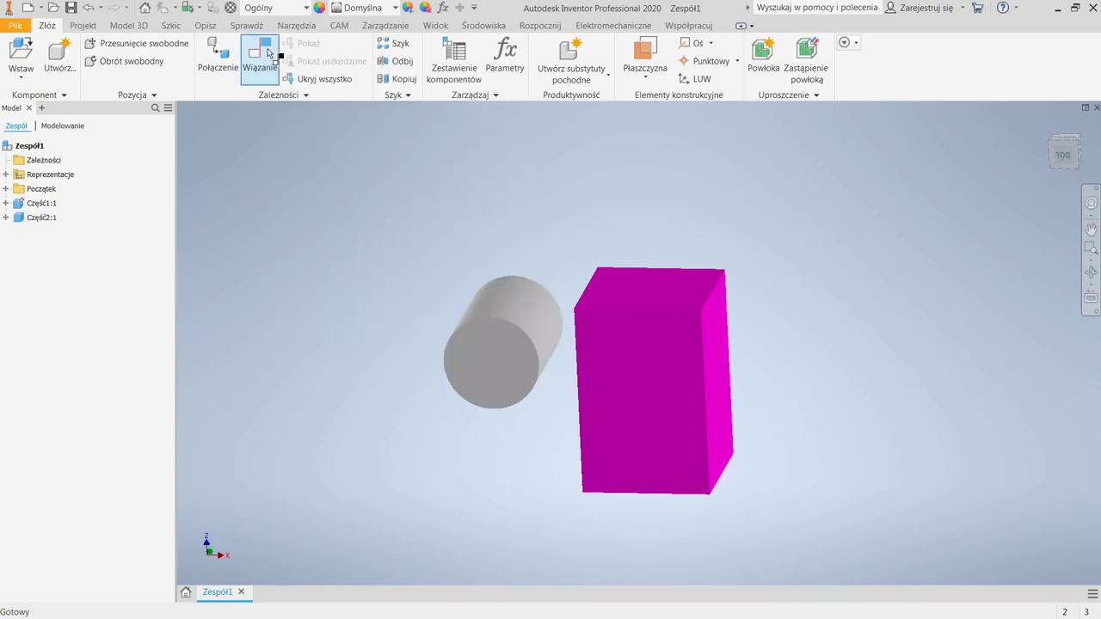
left_click_drag(315, 137, 135, 78)
left_click(95, 100)
left_click(72, 101)
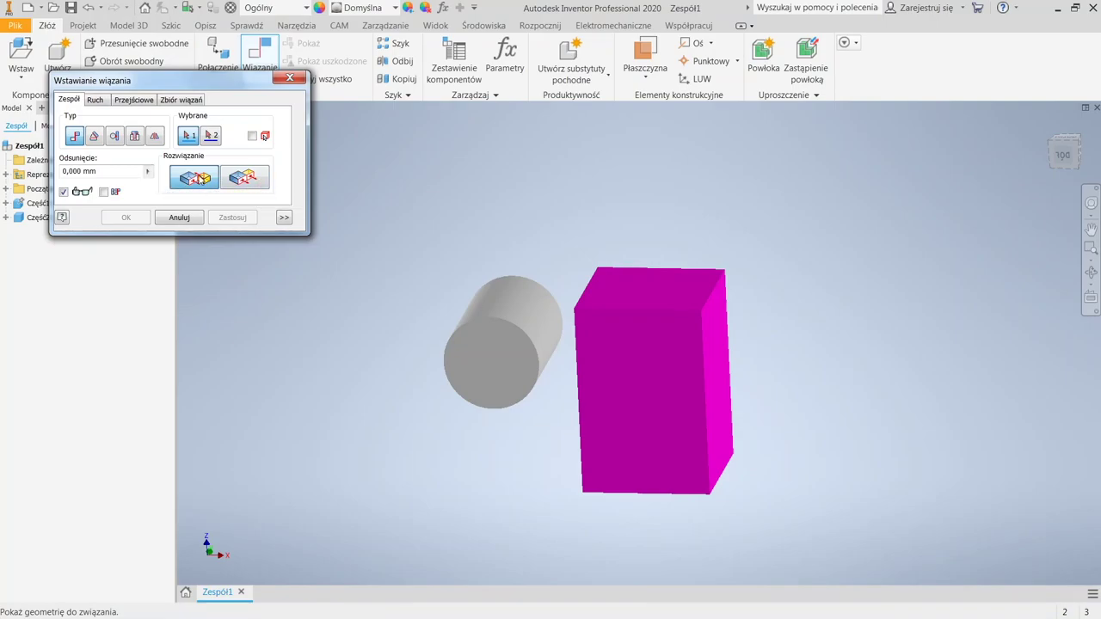
left_click(100, 142)
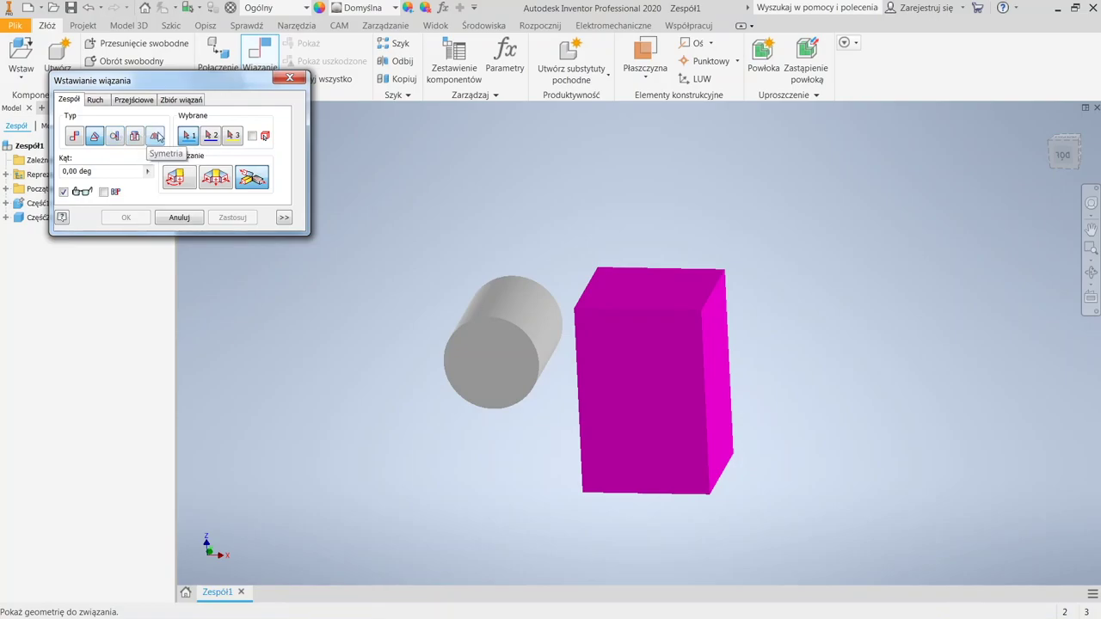
left_click(120, 139)
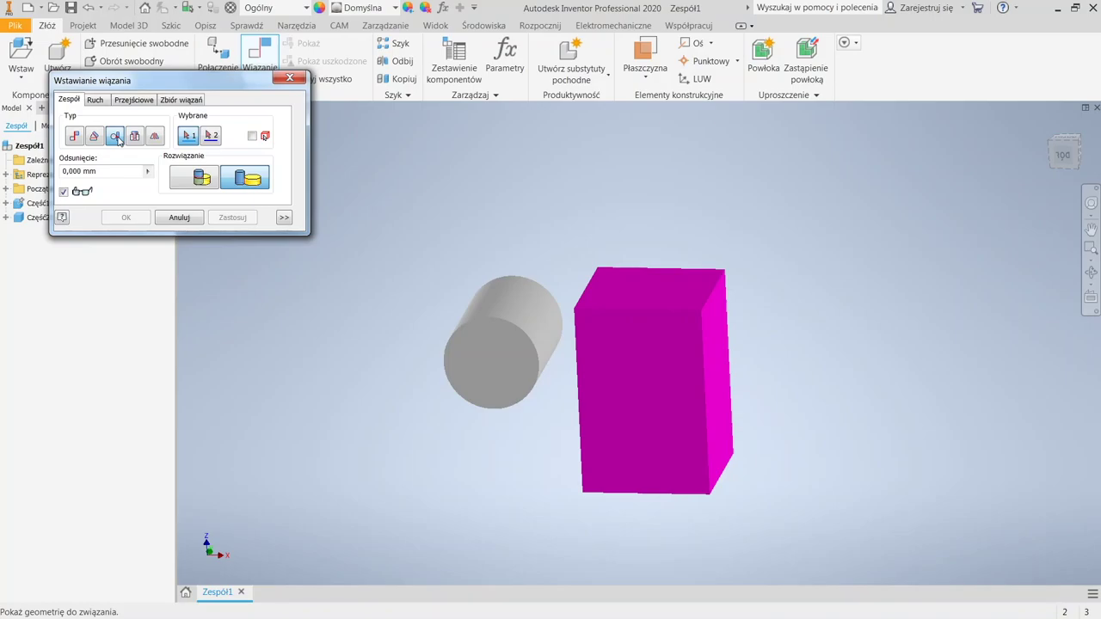
left_click(135, 137)
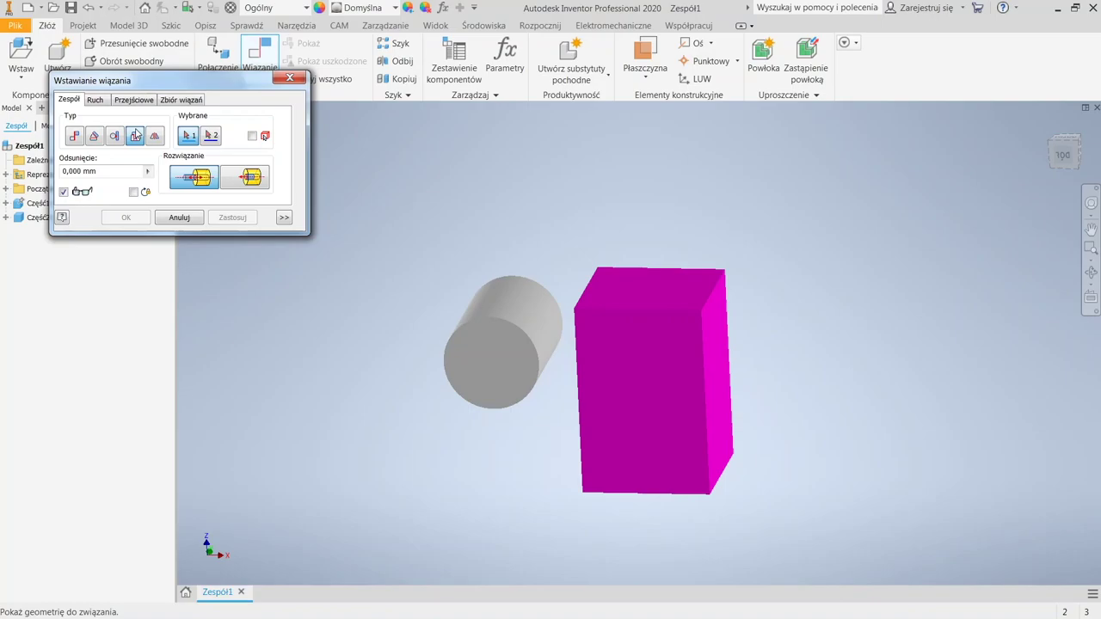
left_click(153, 136)
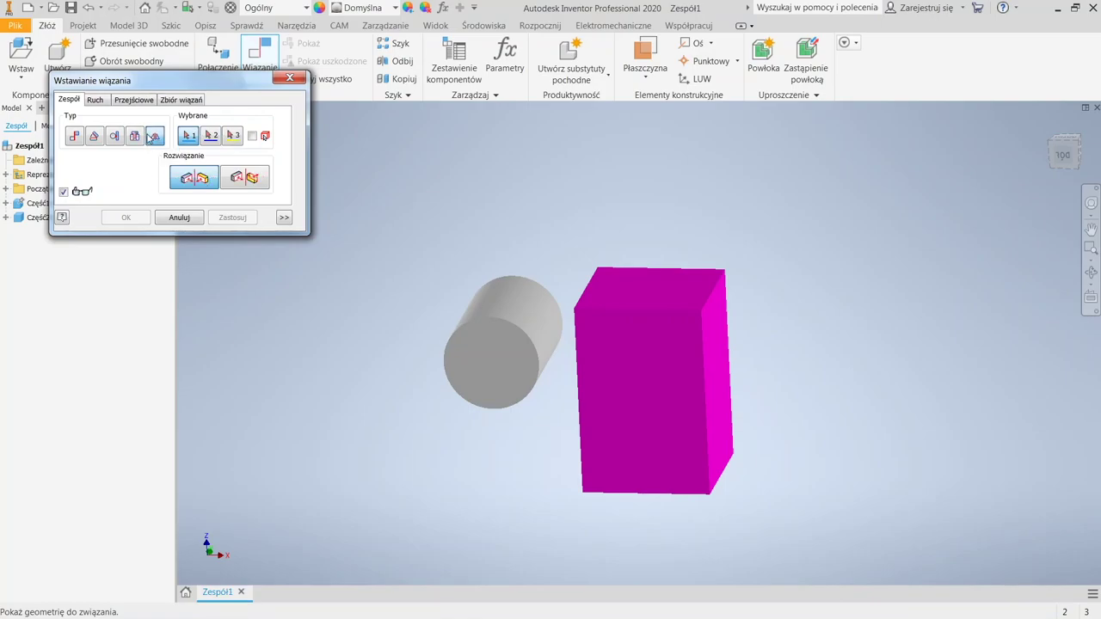
Add a mate constraint between the block's top face and the cylinder's flat end face with a 0 mm offset
left_click(78, 136)
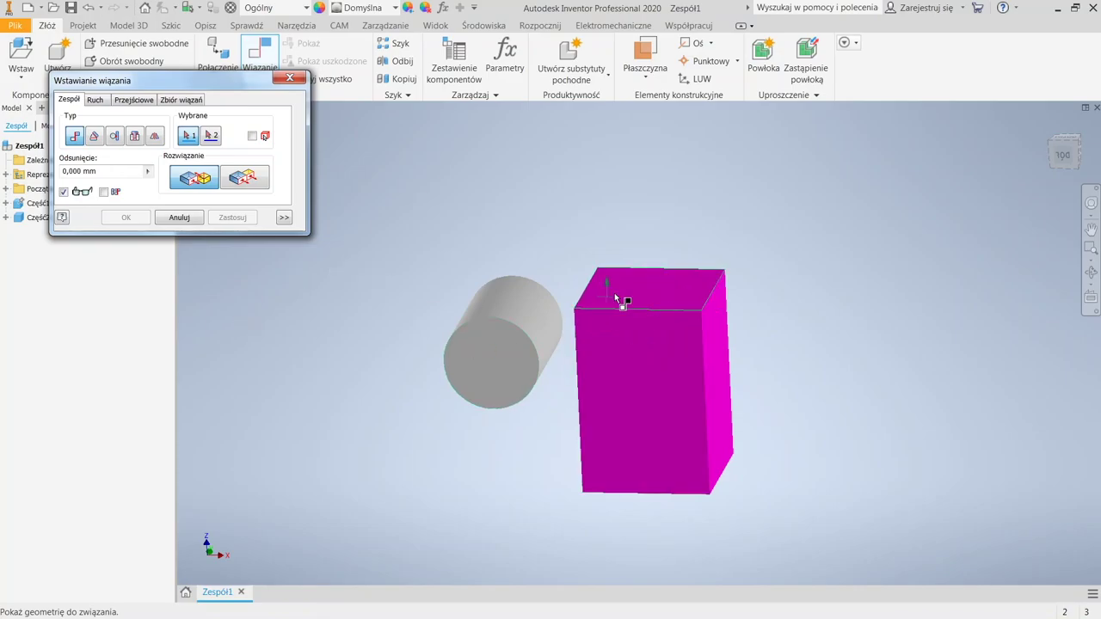
left_click(670, 290)
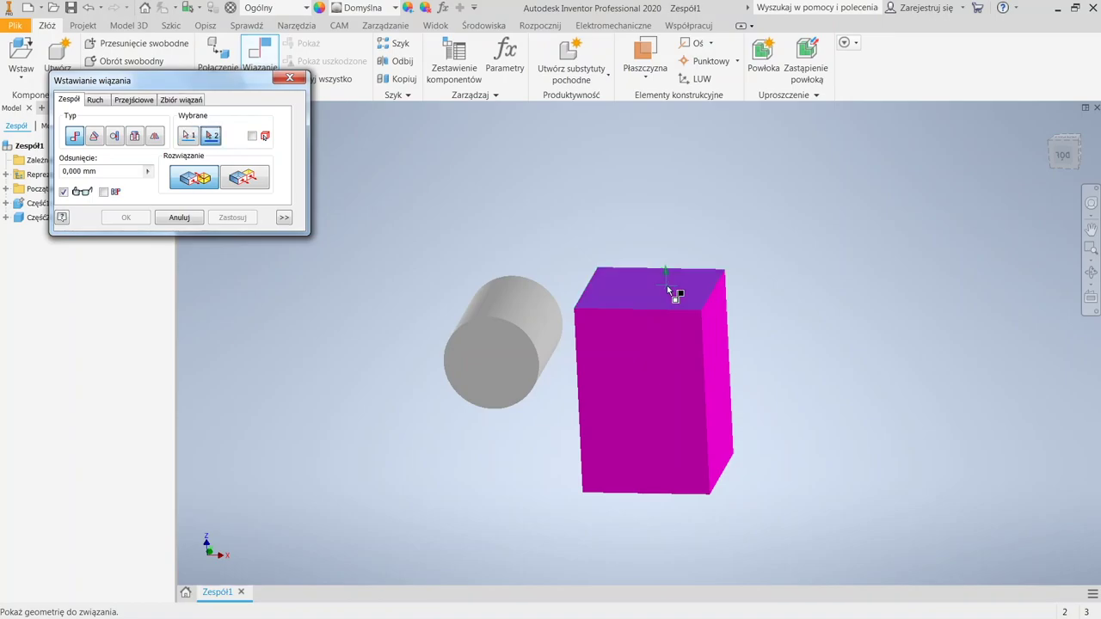
left_click(505, 398)
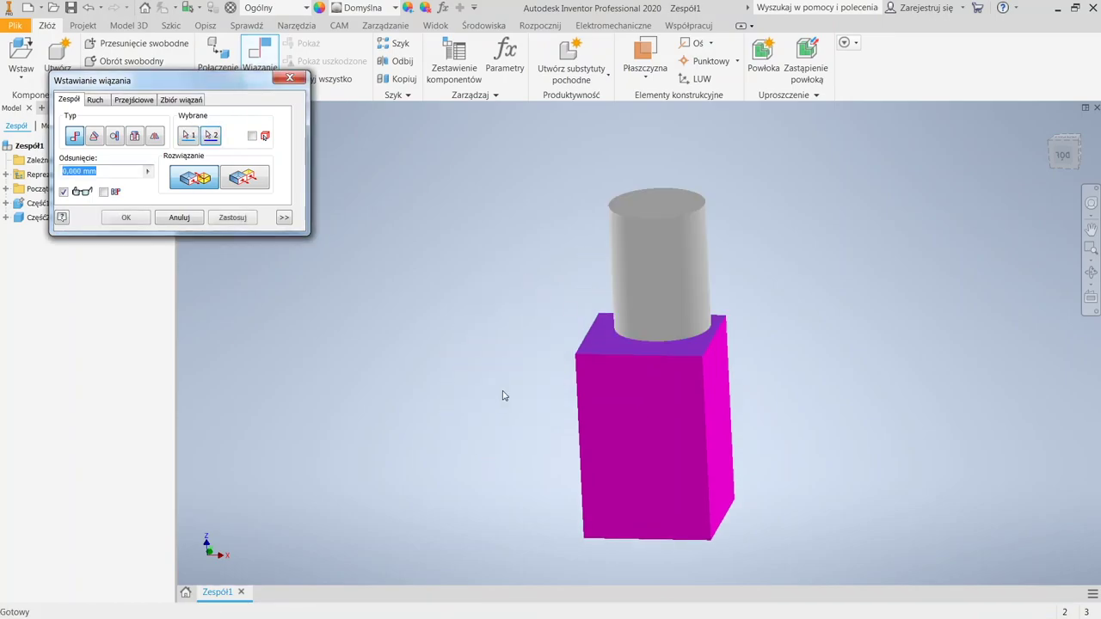
left_click(132, 221)
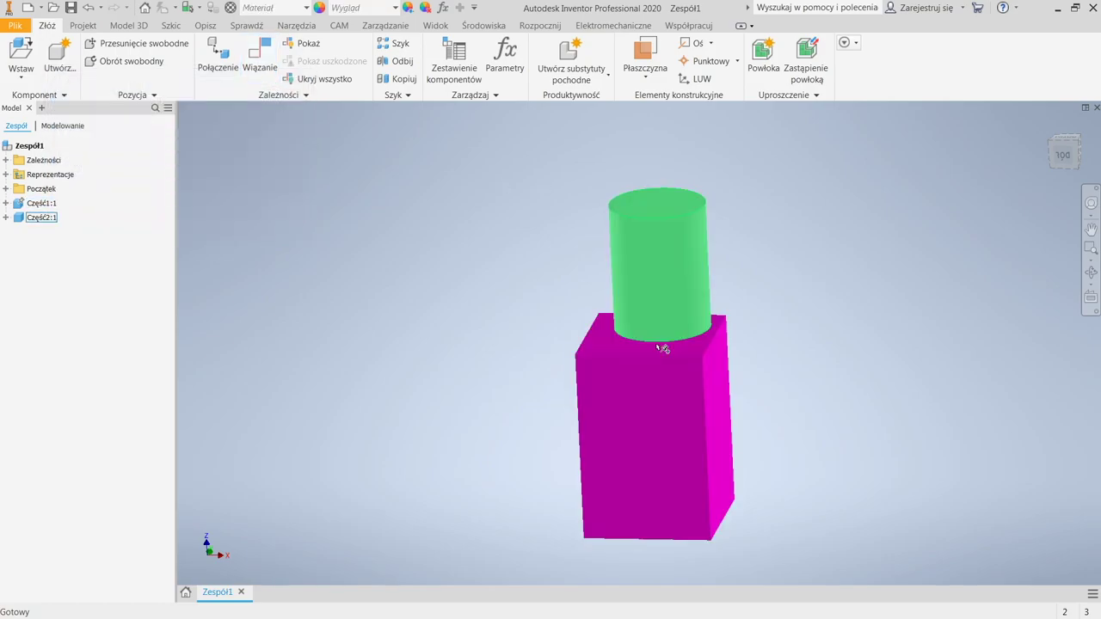
Slide the mated cylinder across the plane of the block's top face to test its remaining freedom of movement
middle_click_drag(651, 368, 815, 354, "shift")
middle_click_drag(467, 197, 508, 181, "shift")
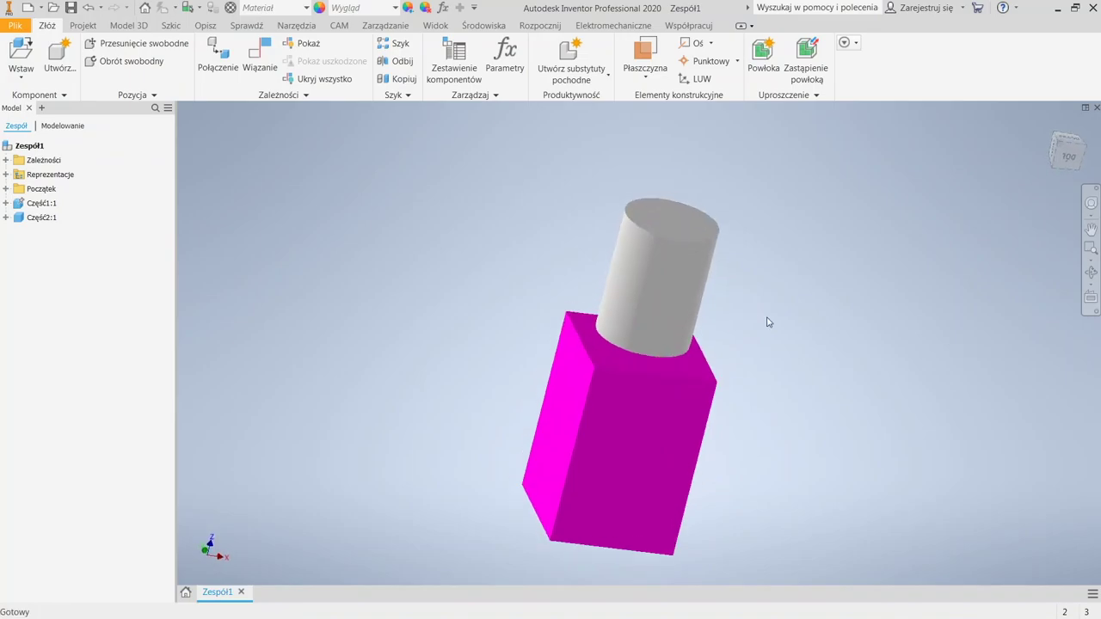
left_click_drag(663, 309, 699, 341)
left_click(1068, 155)
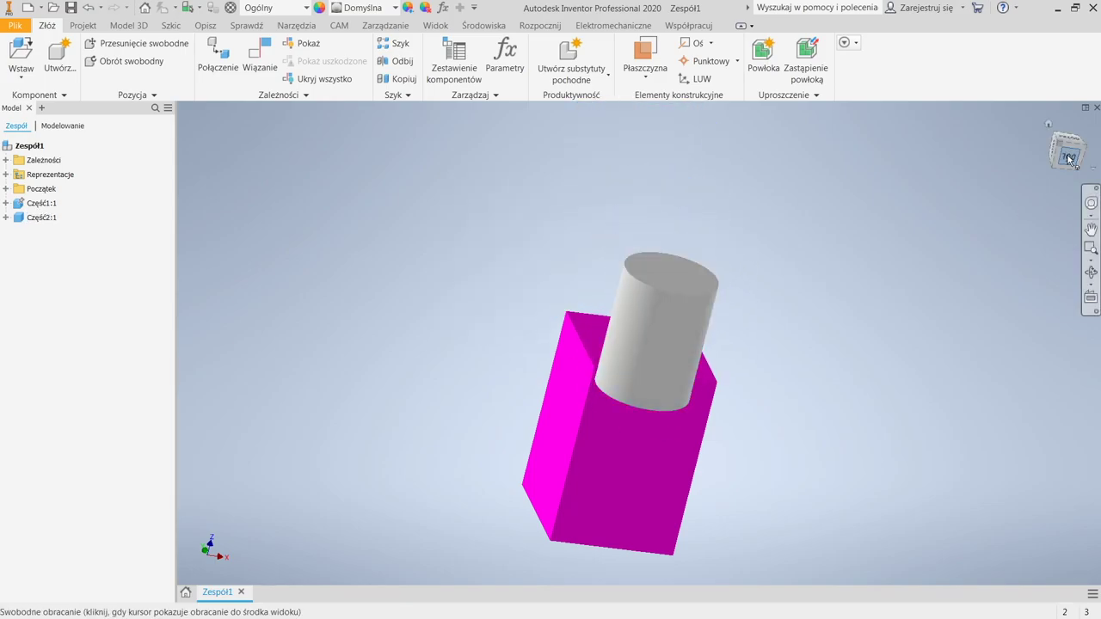
left_click_drag(625, 301, 628, 447)
key("F6")
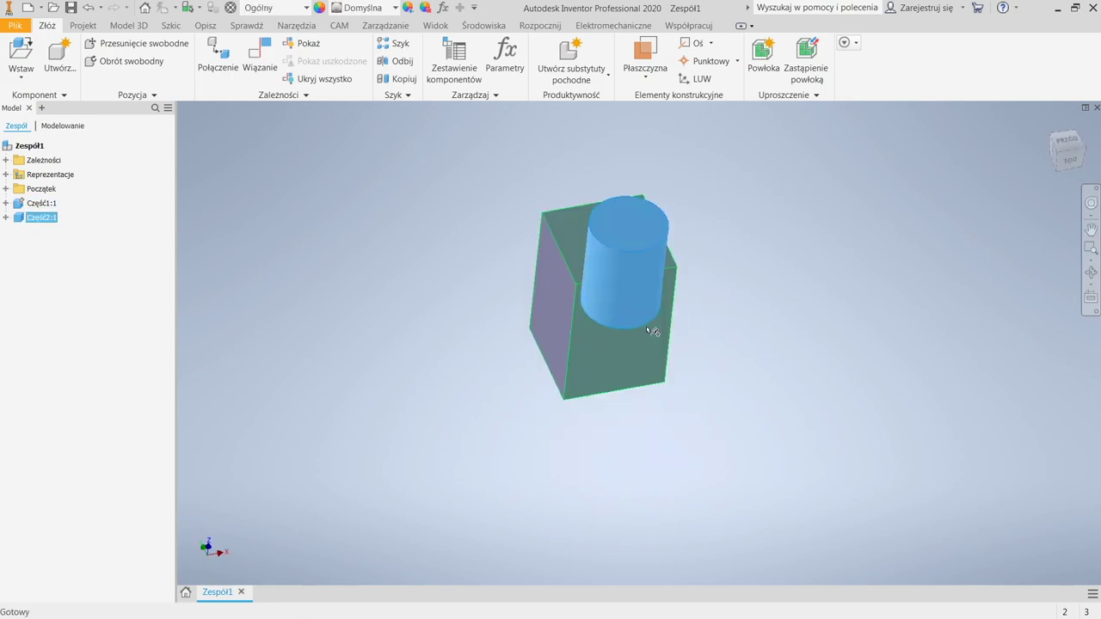
View the joint placement settings and close them without creating a joint
left_click(222, 56)
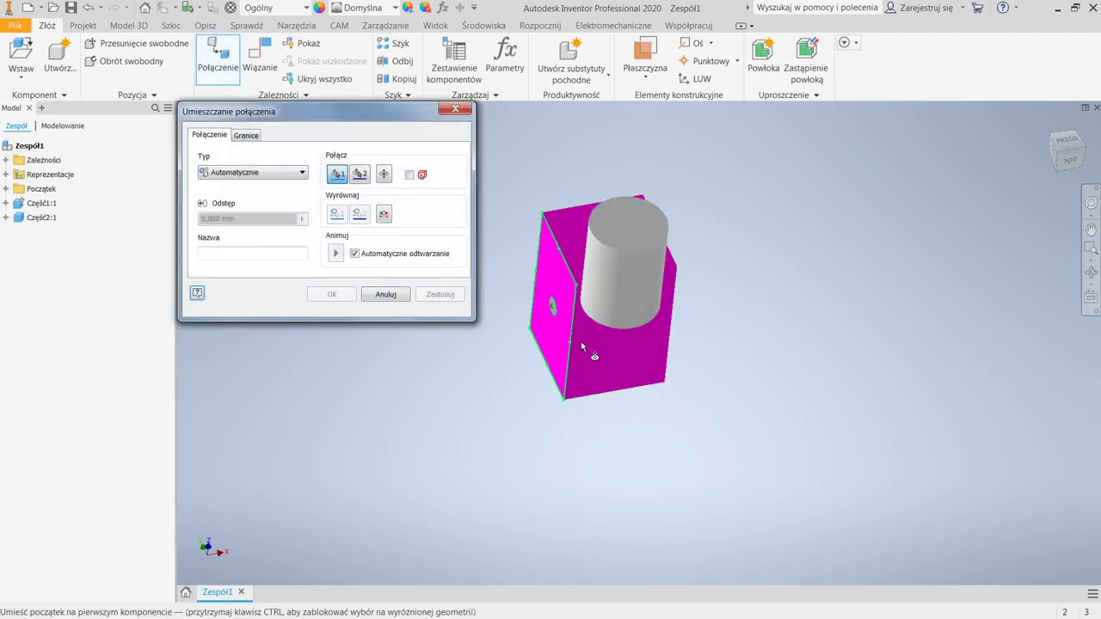
left_click(459, 109)
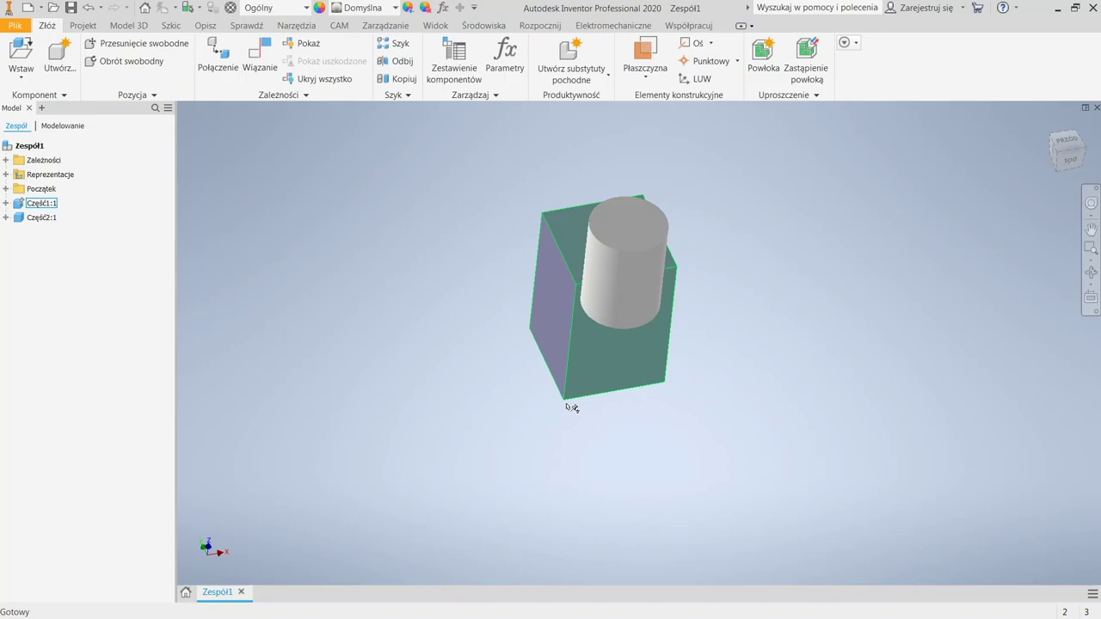
Add an outside tangent constraint between the block's side face and the cylinder's curved face, and slide the cylinder along that face
key("c")
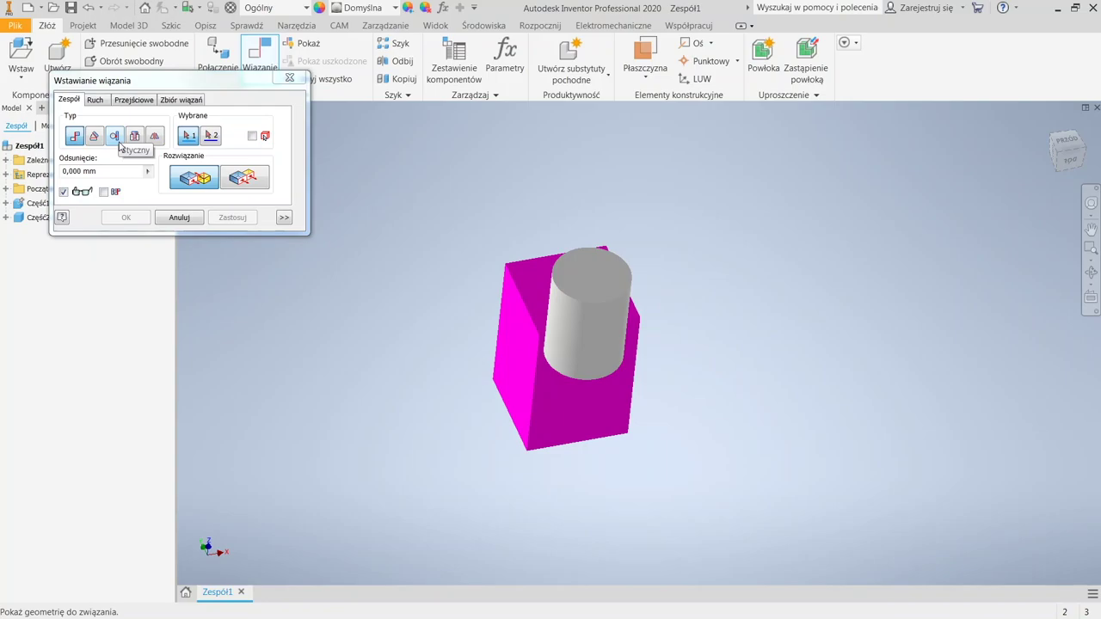
left_click(116, 139)
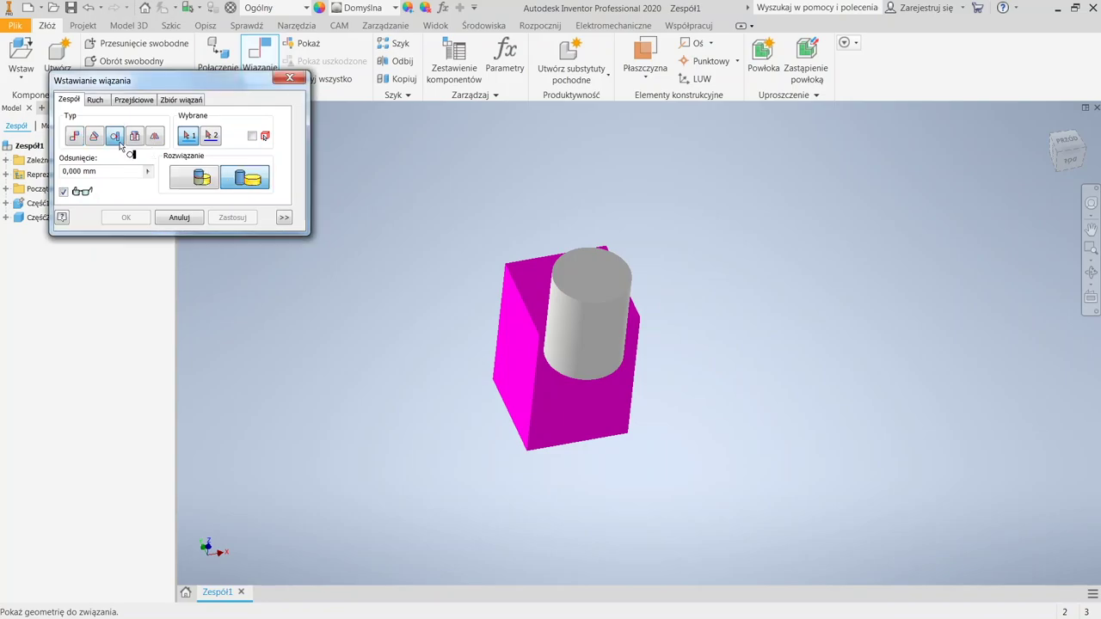
left_click(579, 409)
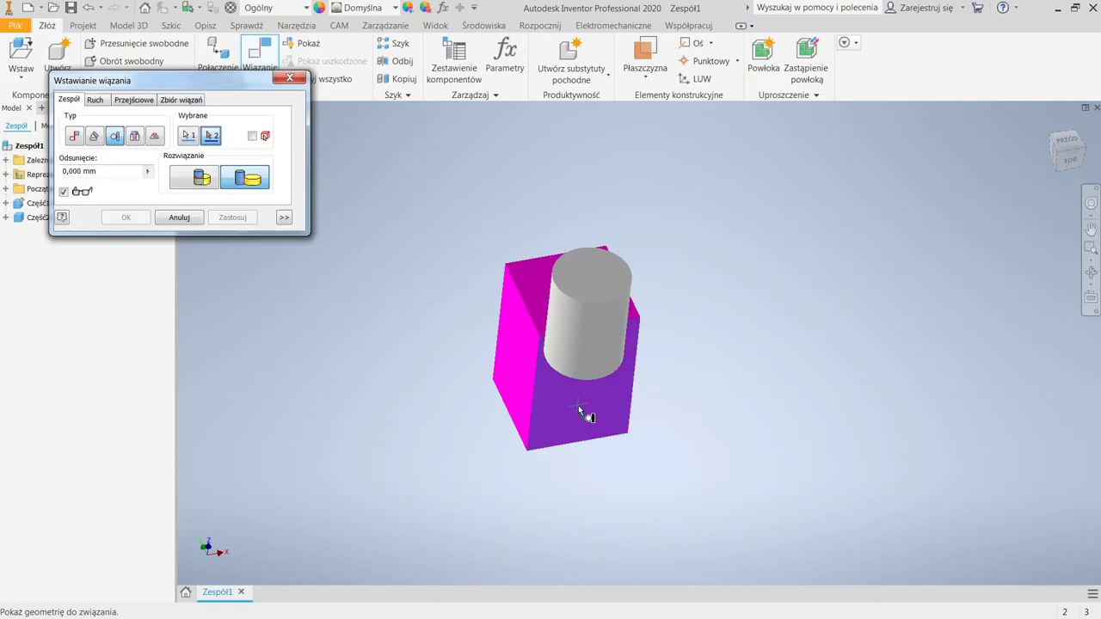
left_click(578, 346)
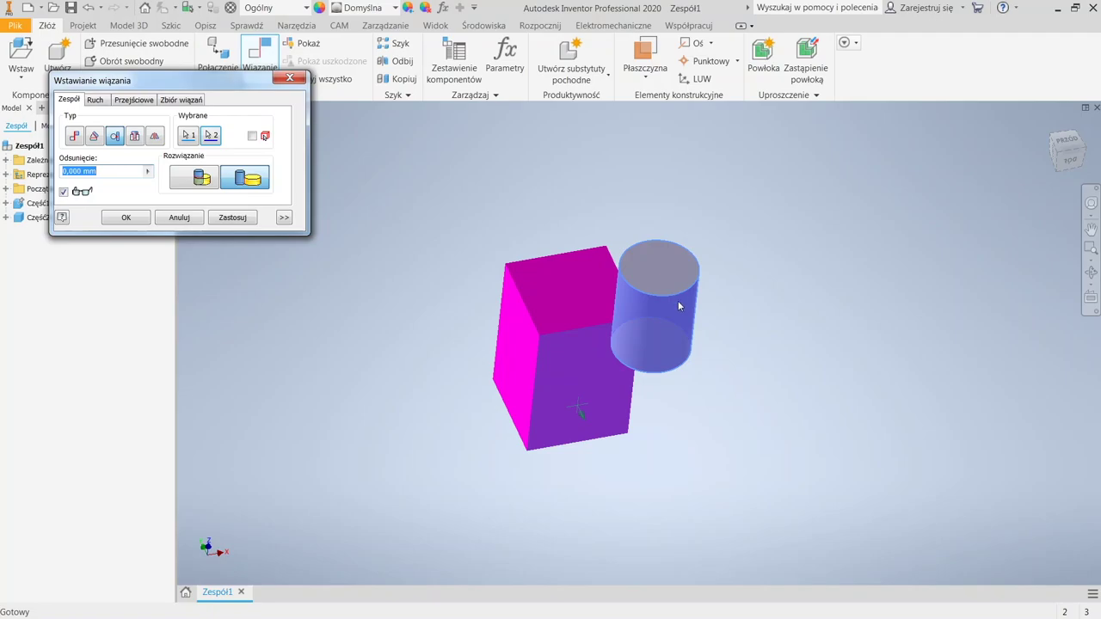
middle_click_drag(756, 273, 777, 344, "shift")
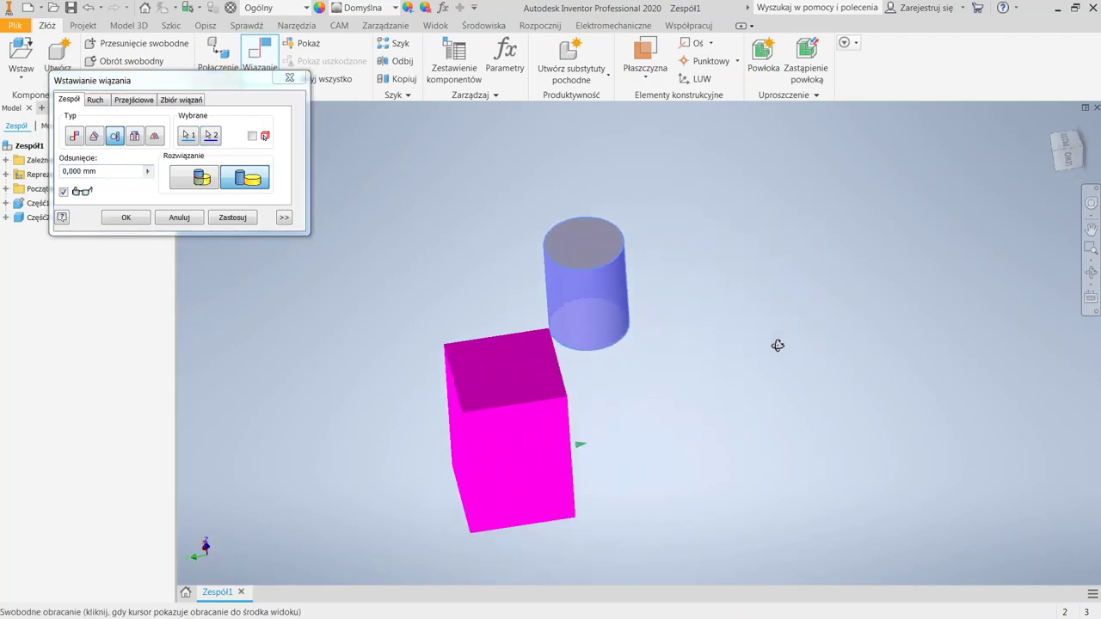
left_click(121, 217)
left_click_drag(582, 302, 534, 300)
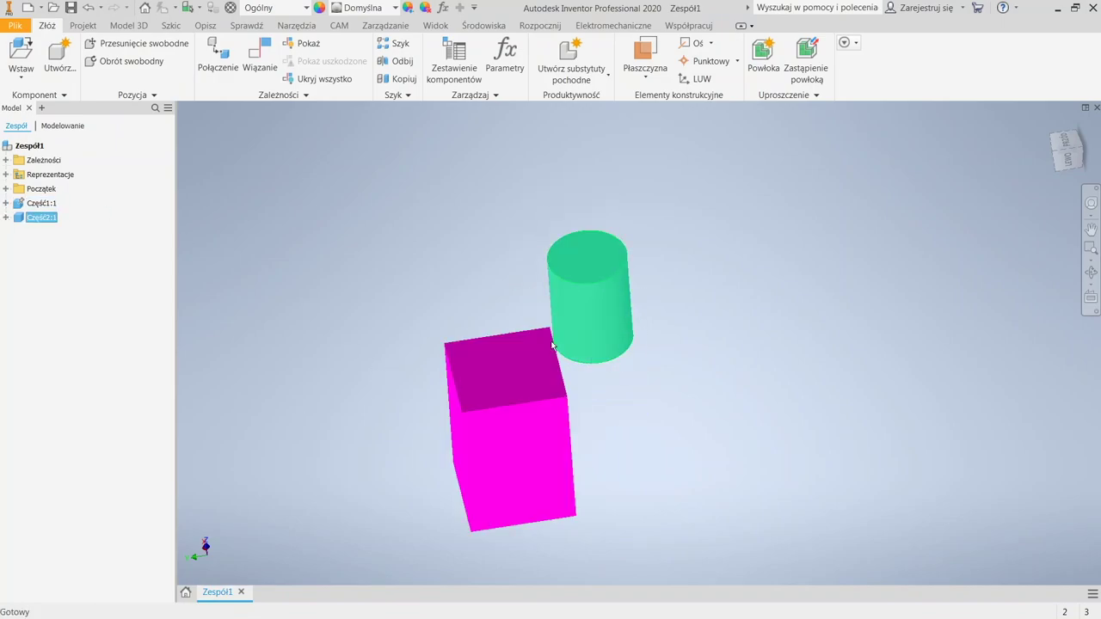
Expand Część1:1 and Część2:1 in the model tree and examine which faces their mate and tangent constraints connect
left_click(6, 217)
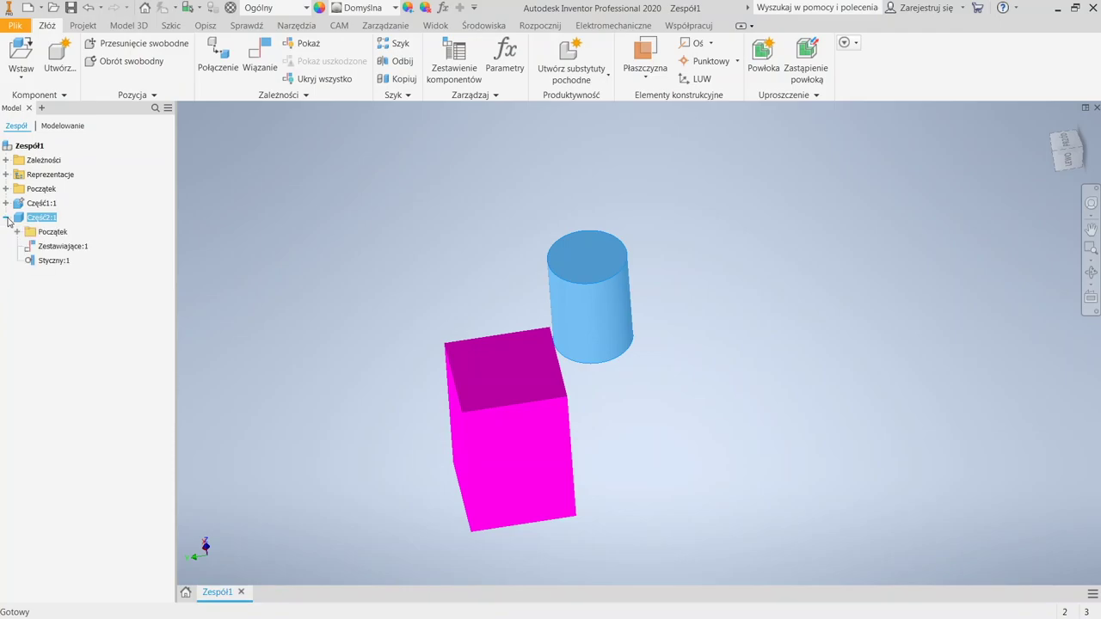
left_click(6, 203)
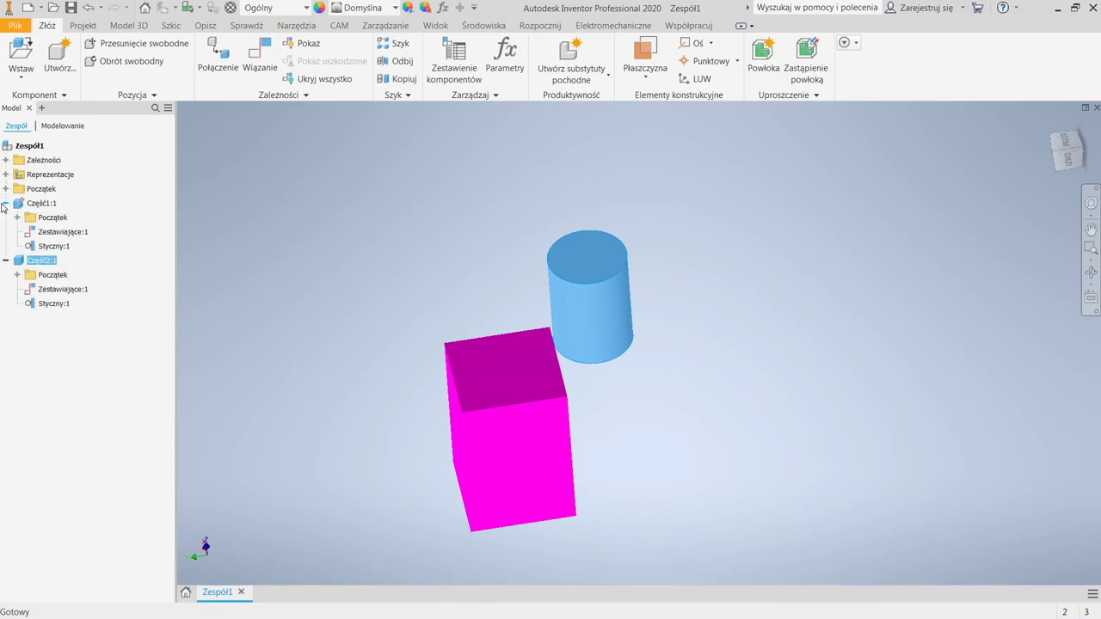
left_click(62, 245)
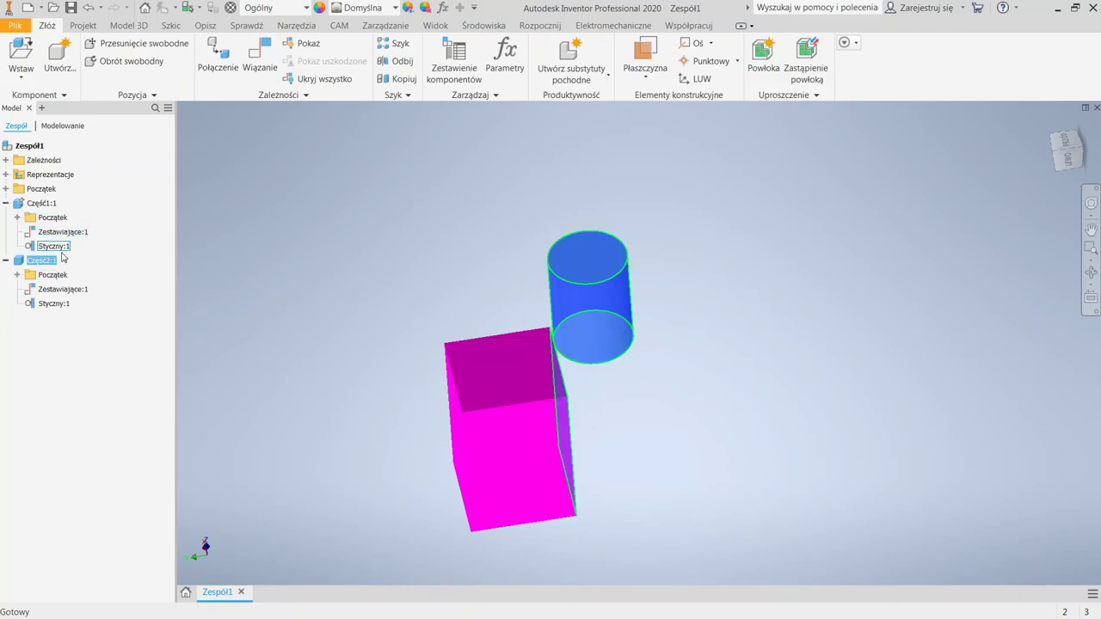
left_click(61, 233)
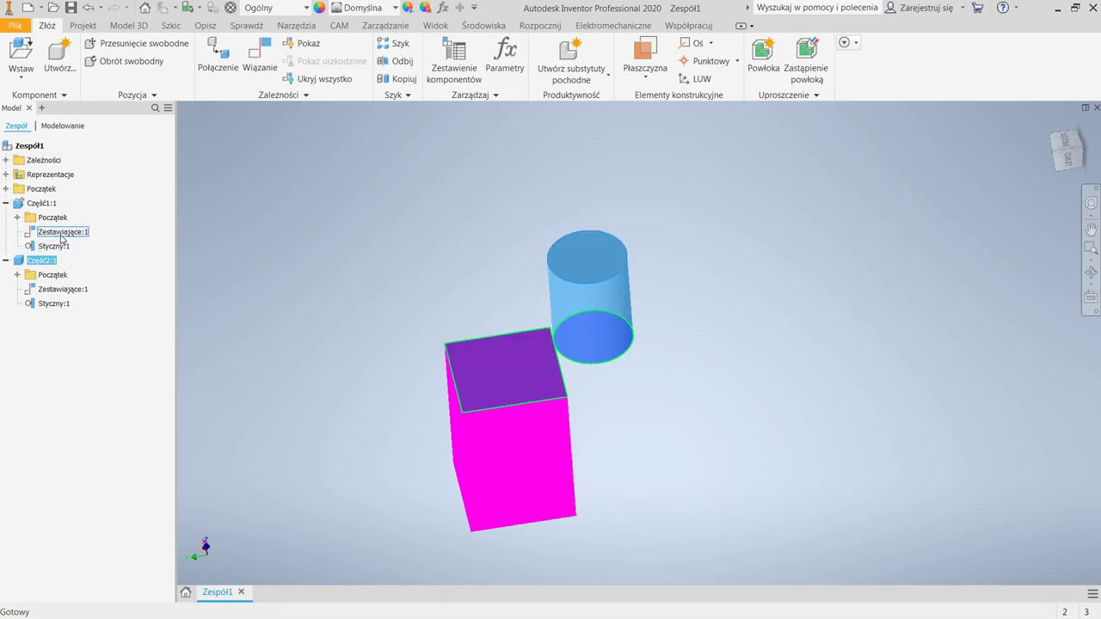
left_click(60, 246)
left_click(62, 232)
left_click(51, 303)
left_click(47, 293)
left_click(52, 303)
left_click(52, 290)
left_click(62, 232)
left_click(67, 234)
right_click(68, 234)
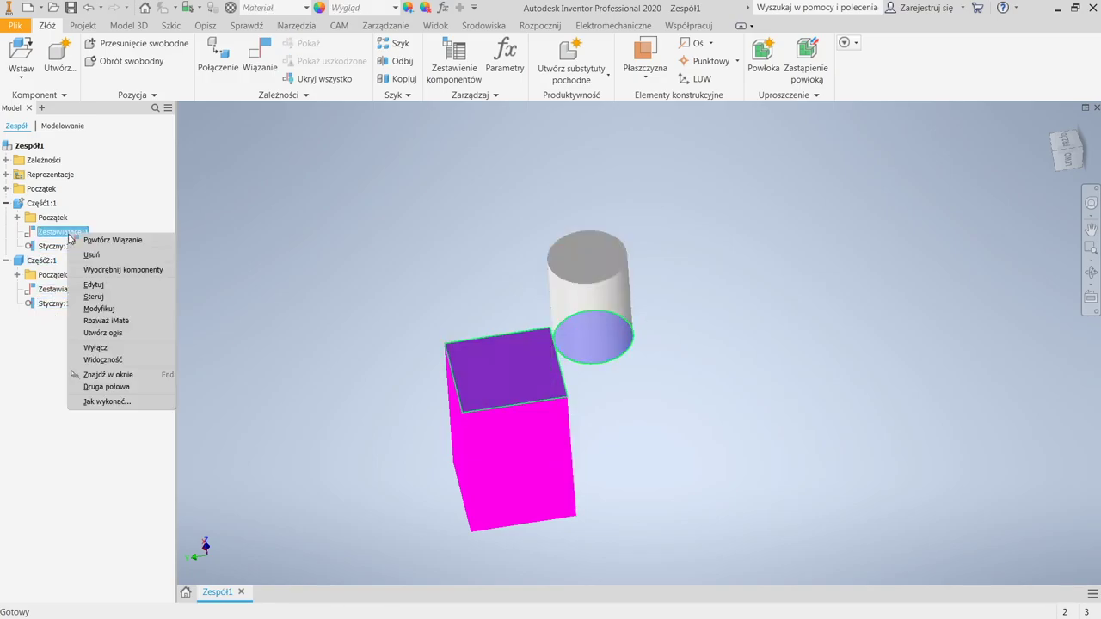
key("Escape")
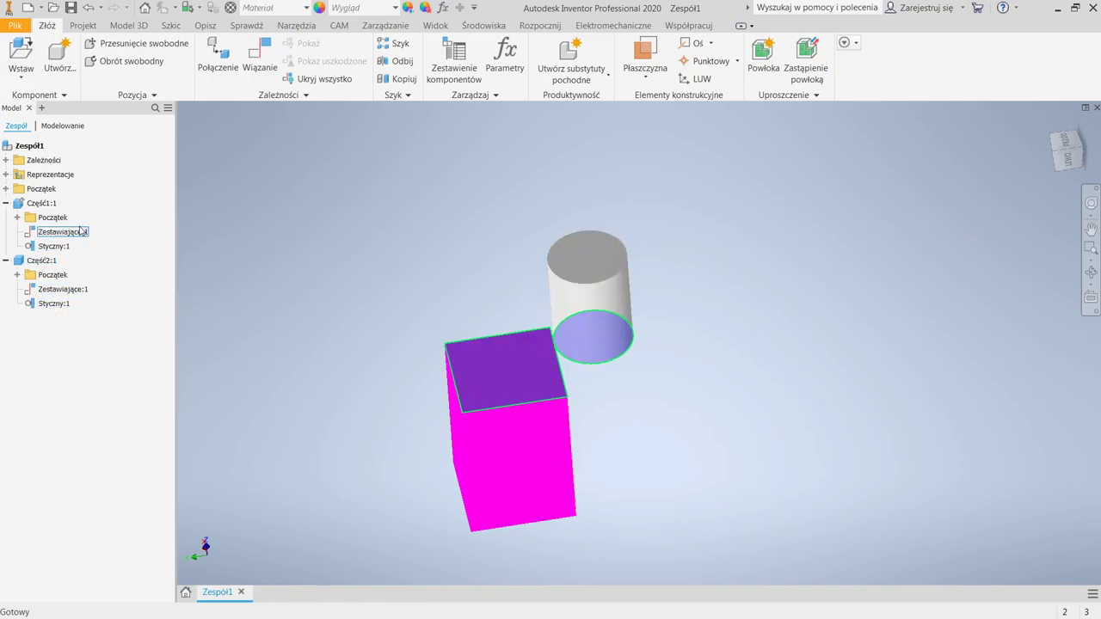
Set the offset of the mate constraint Zestawiające:1 to 10 mm
left_click(81, 229)
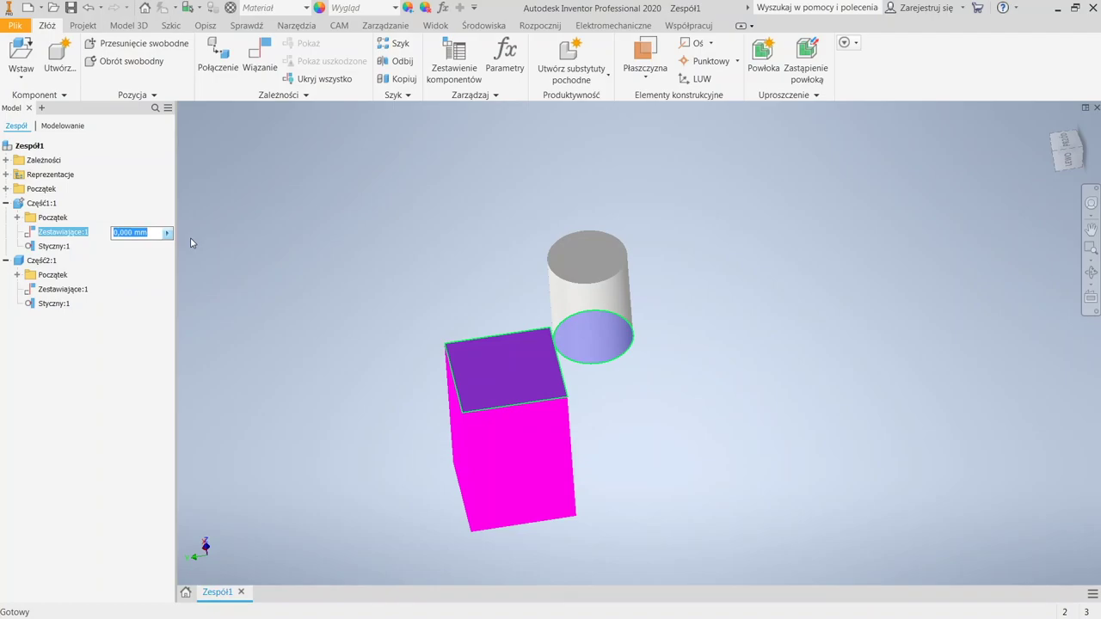
type("10")
key("Return")
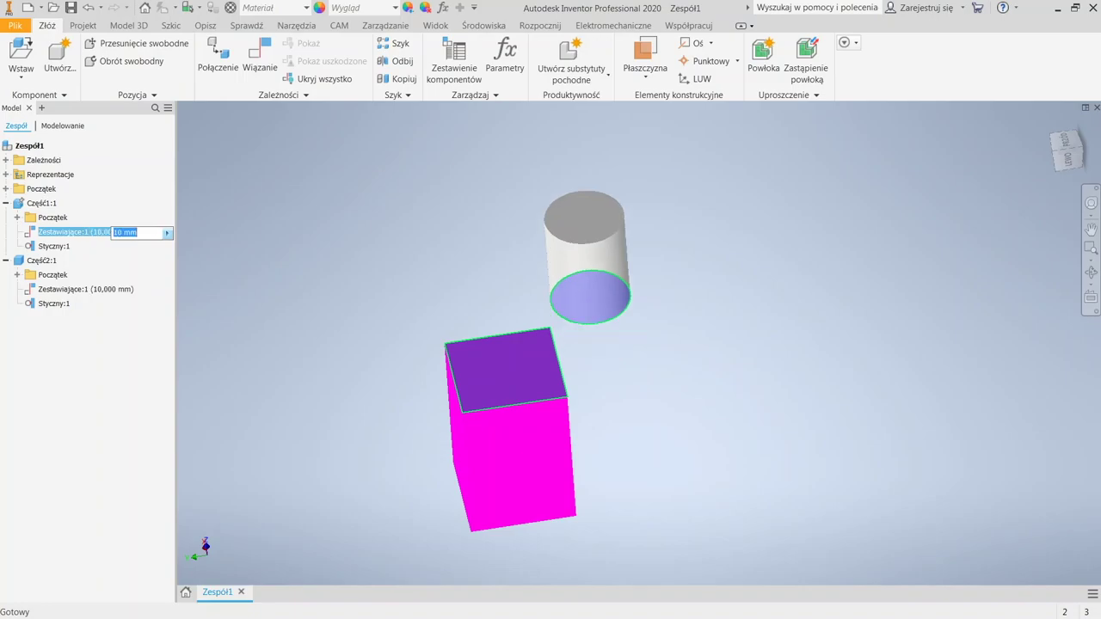
middle_click_drag(393, 356, 539, 387, "shift")
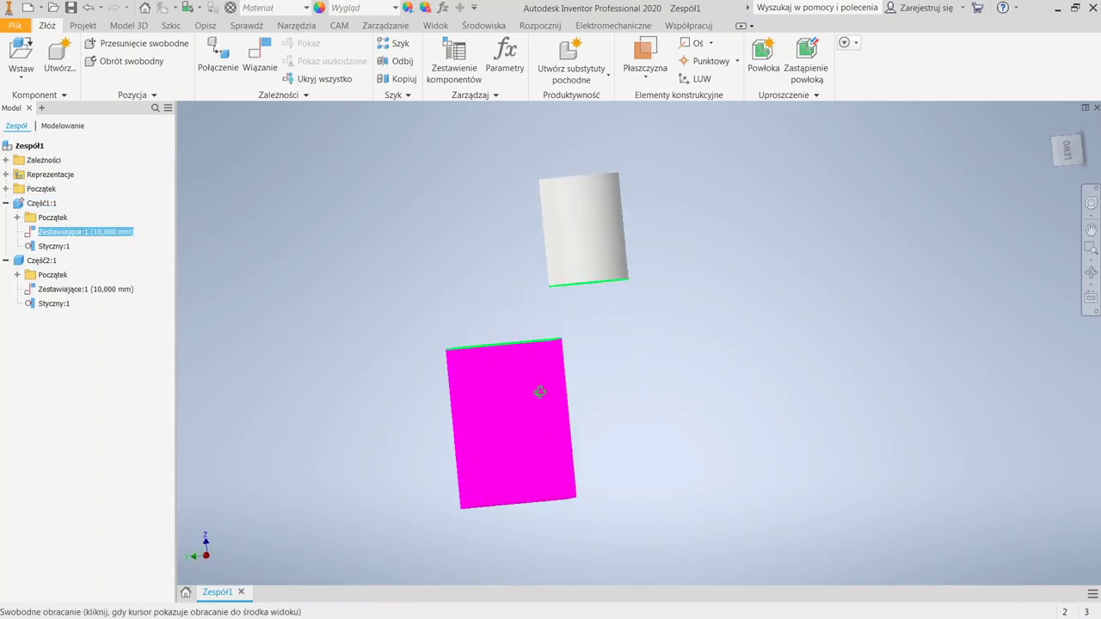
Set the offset of the mate constraint Zestawiające:1 to 10 cm and show the whole assembly
left_click(109, 233)
key("Escape")
double_click(93, 232)
type("10 c")
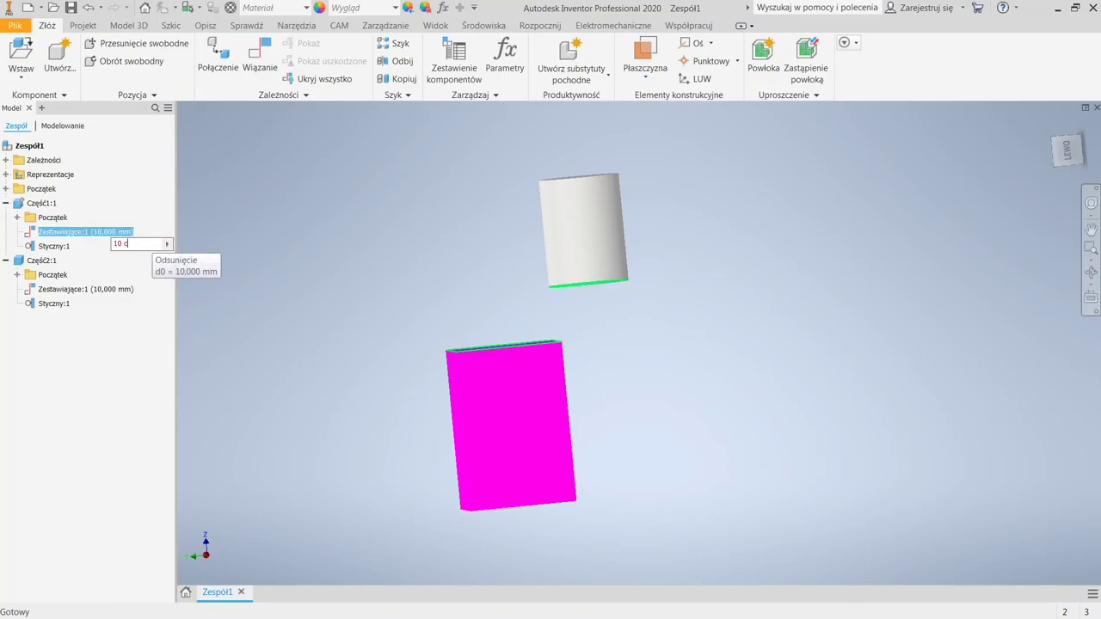
type("m")
key("Return")
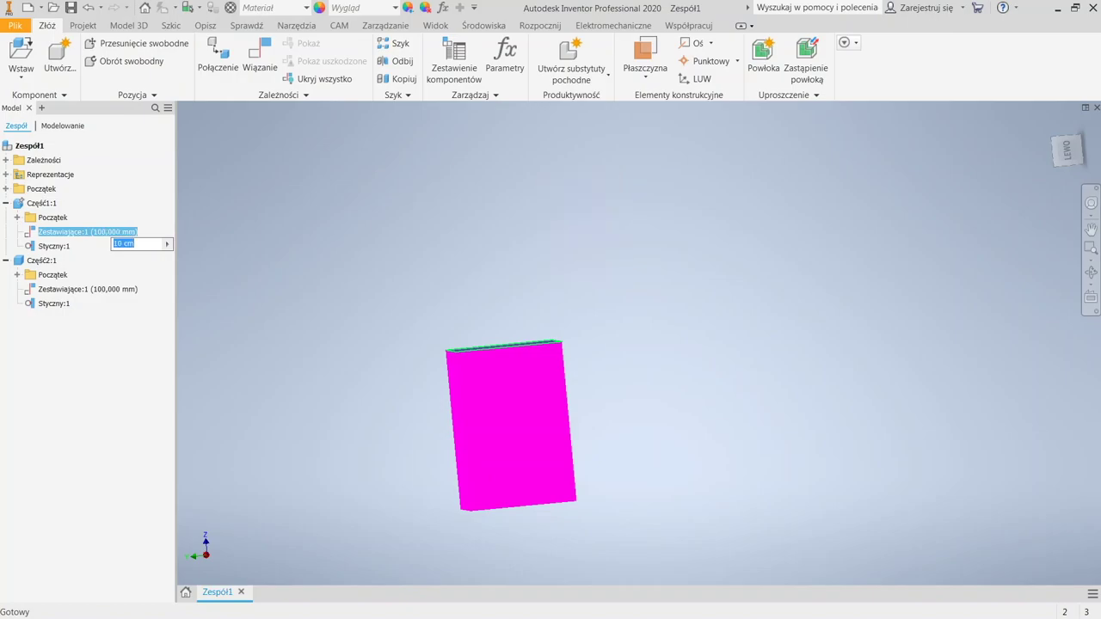
left_click(264, 244)
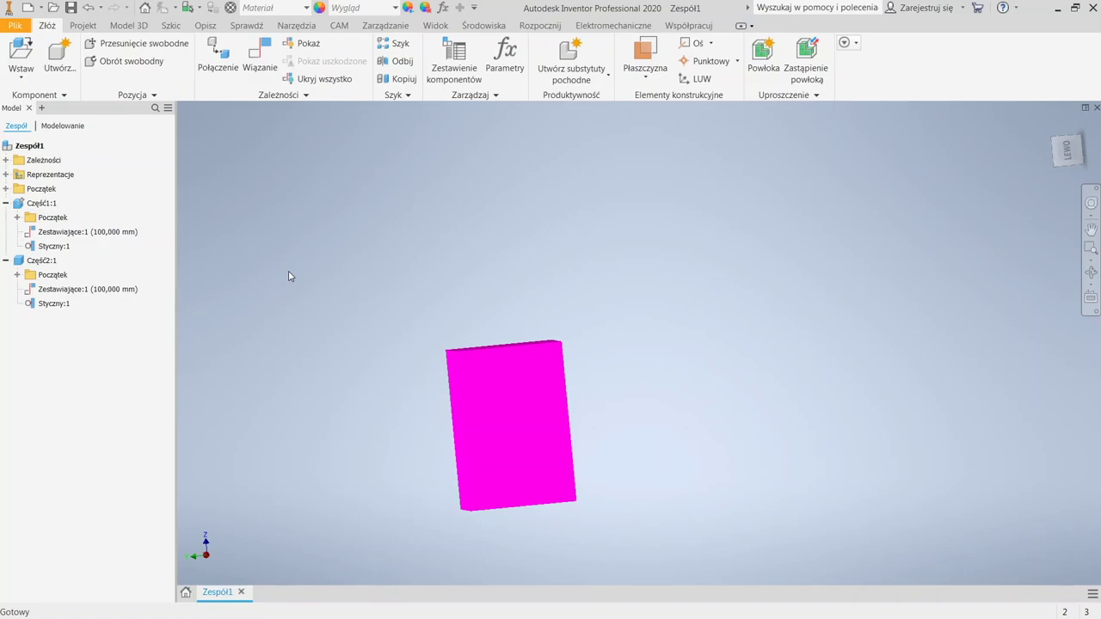
key("Home")
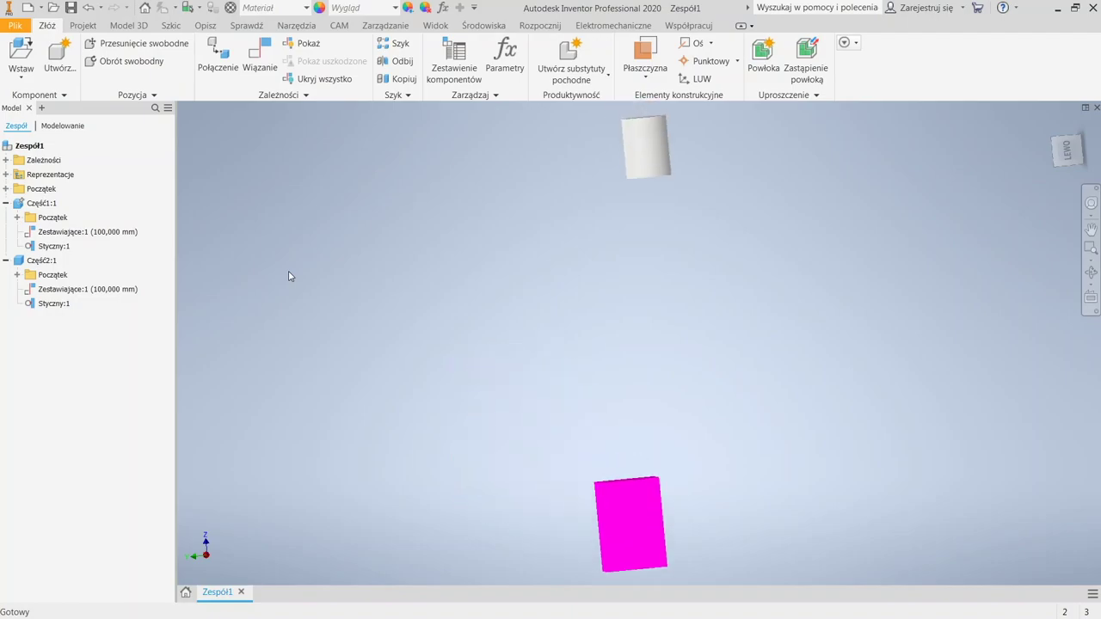
Set the offset of the mate constraint Zestawiające:1 back to 10 mm
left_click(86, 231)
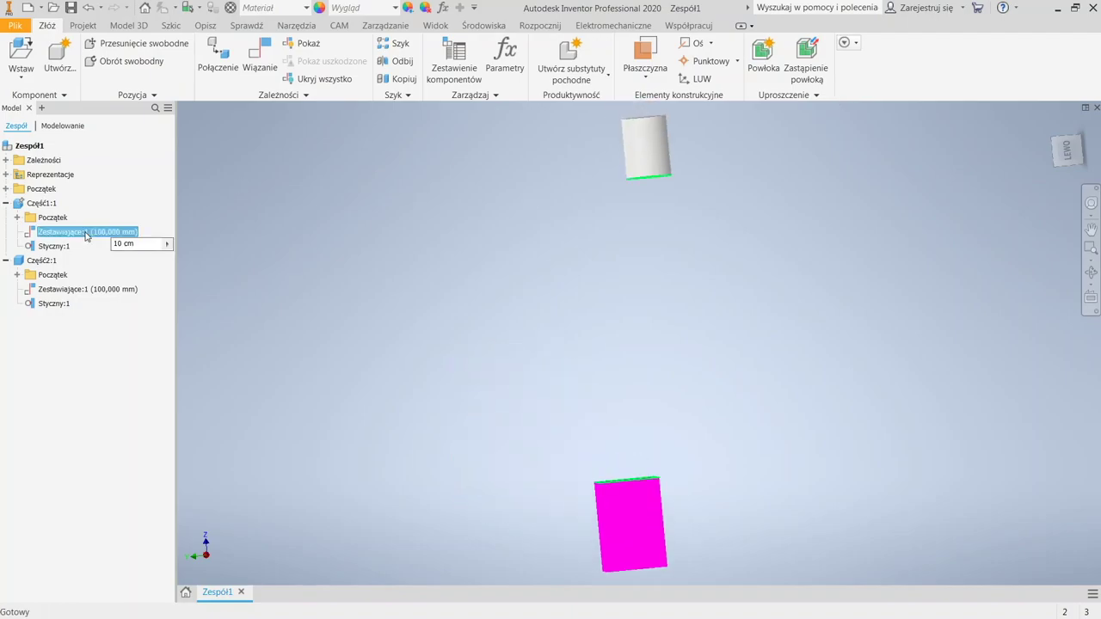
type("10 mm")
key("Return")
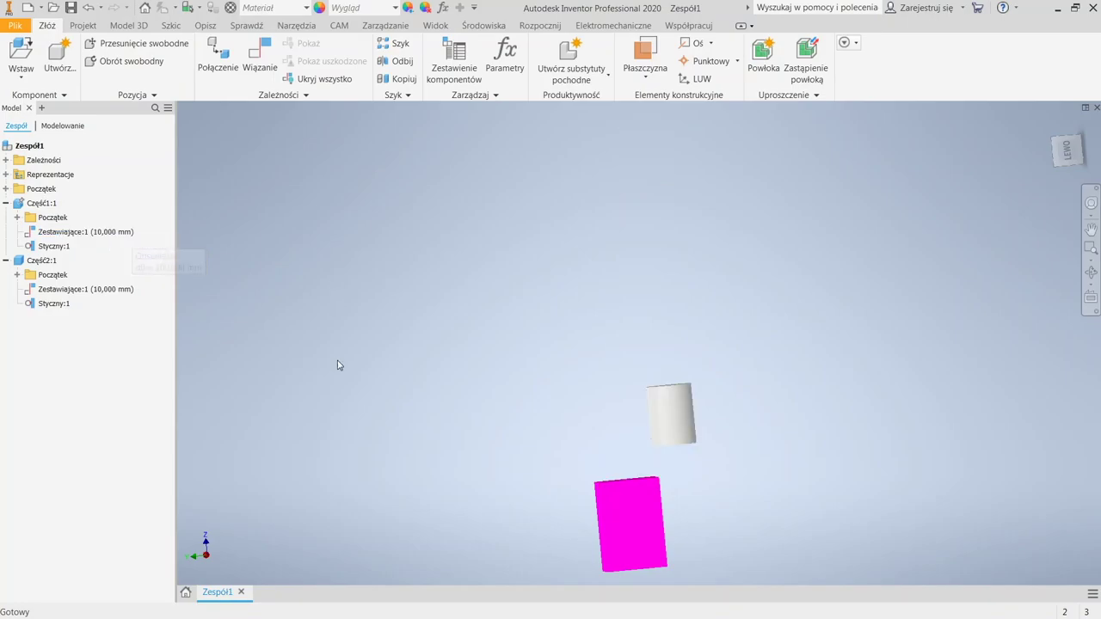
Edit the tangent constraint Styczny:1 to use the block's front face with the inside solution, and slide the cylinder along that face
middle_click_drag(420, 456, 559, 283, "shift")
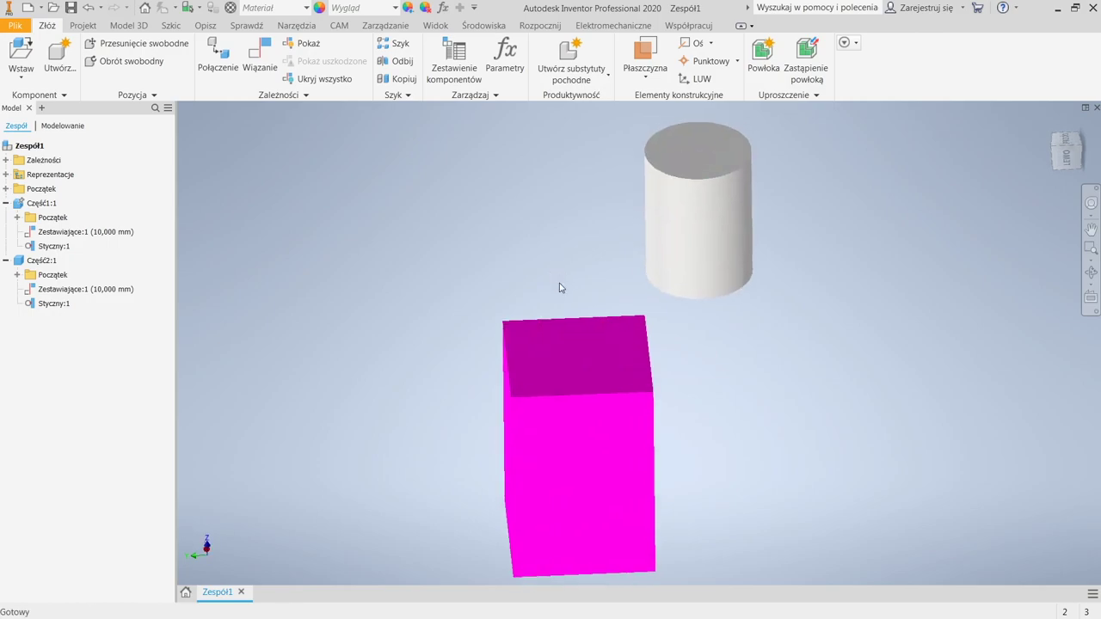
mouse_move(774, 270)
middle_mouse_down("shift")
mouse_move(789, 238)
mouse_move(778, 258)
middle_mouse_up("shift")
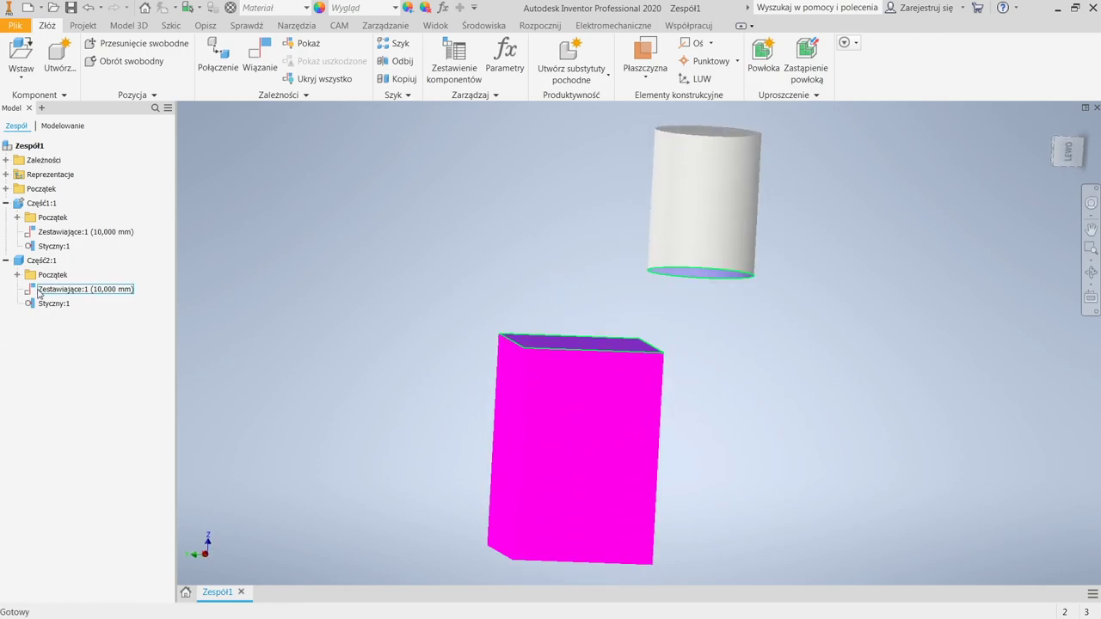
left_click(46, 307)
right_click(47, 308)
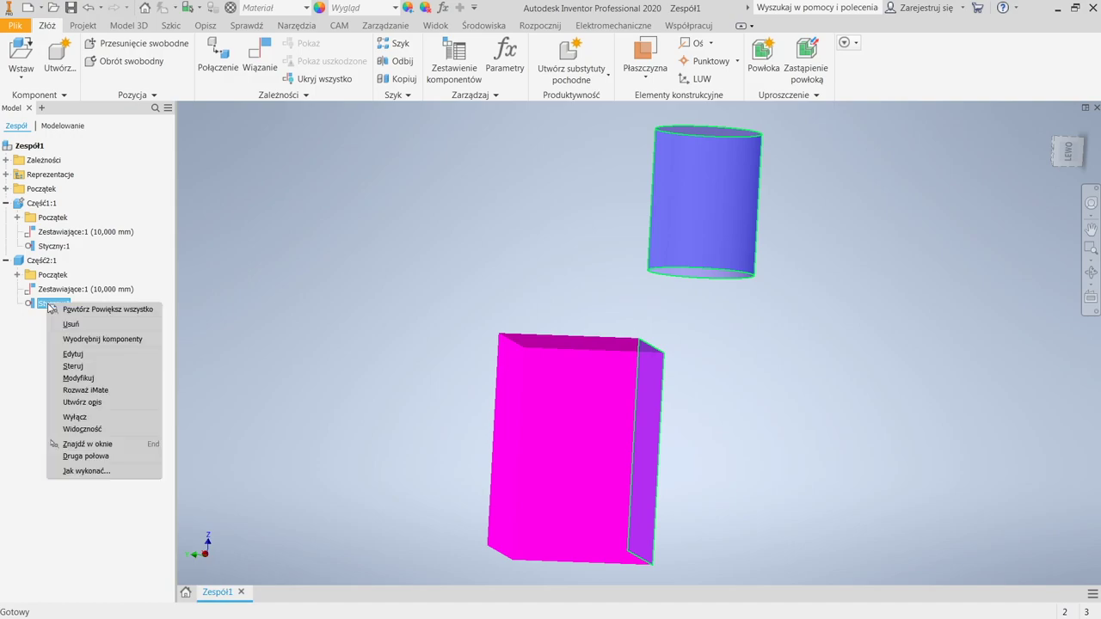
left_click(65, 355)
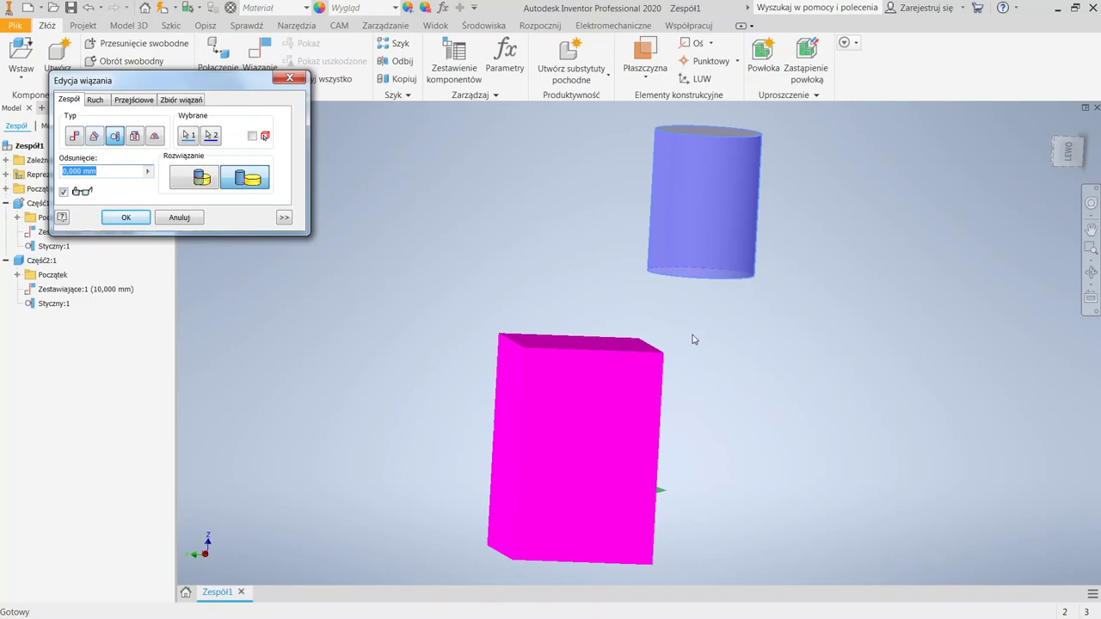
left_click(187, 137)
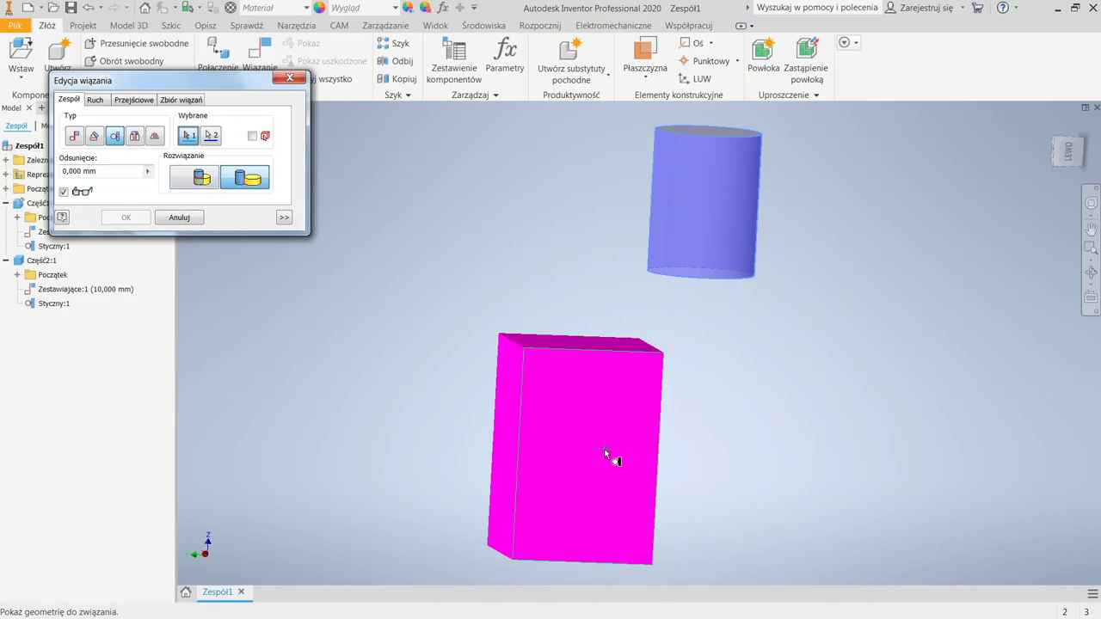
middle_click_drag(610, 428, 604, 492, "shift")
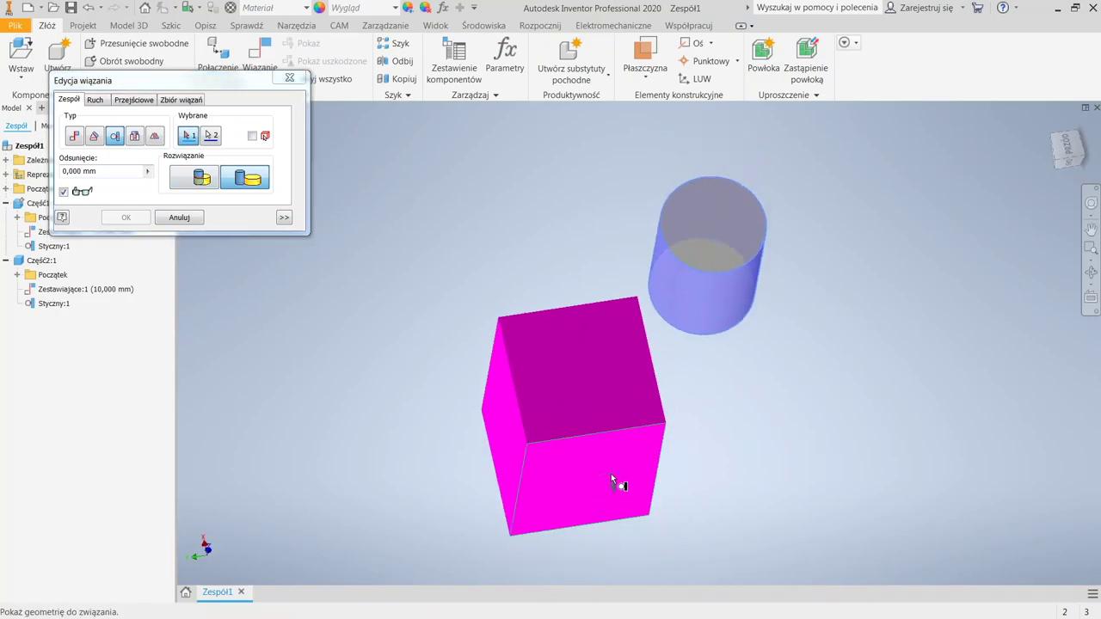
left_click(610, 475)
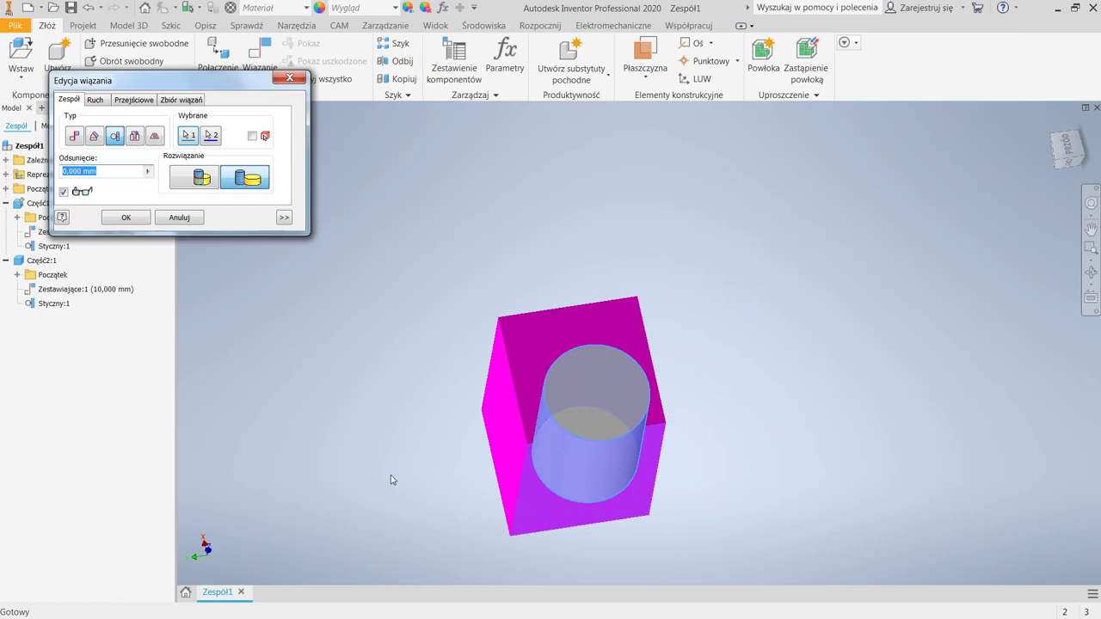
left_click(194, 178)
left_click(142, 222)
left_click_drag(557, 381, 674, 398)
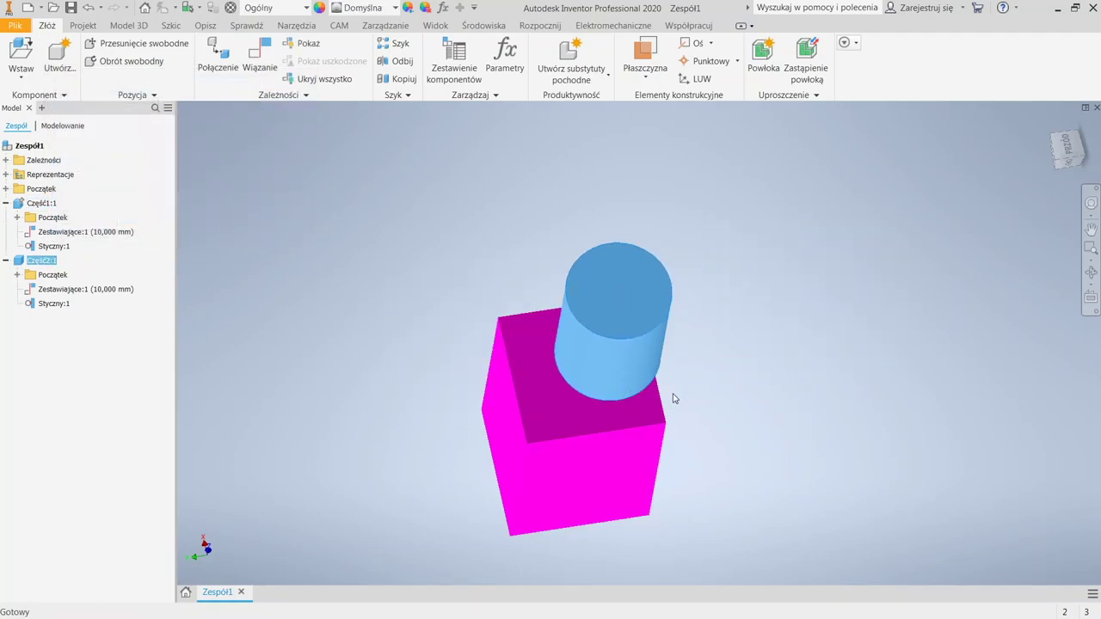
Add an inside tangent constraint between the block's adjacent side face and the cylinder's curved face, and test whether the cylinder can still move
middle_click_drag(748, 448, 668, 412, "shift")
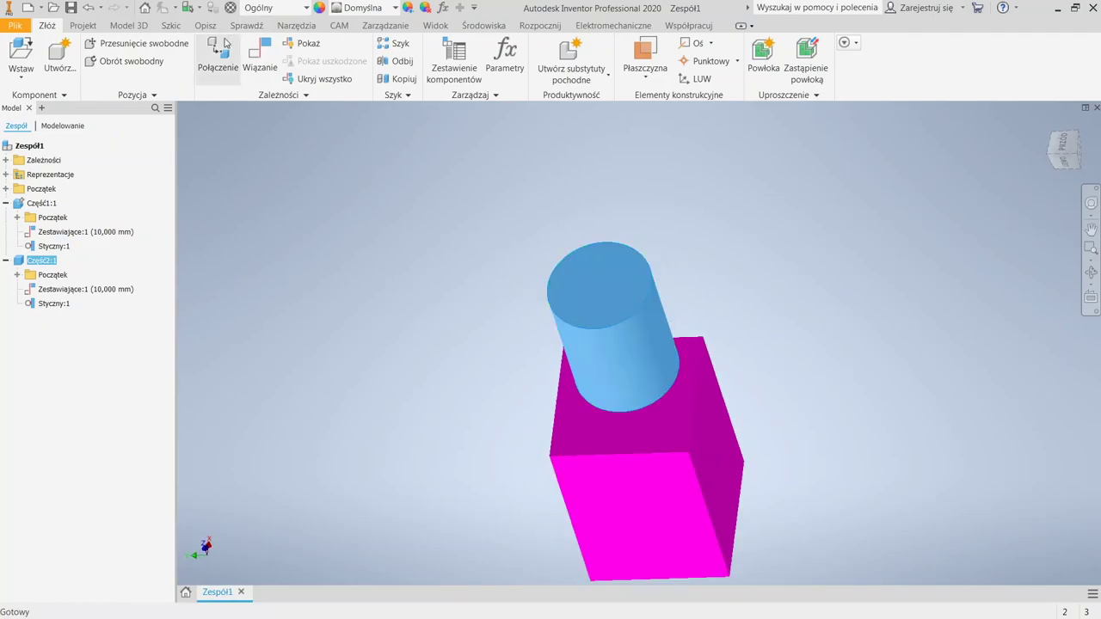
left_click(258, 62)
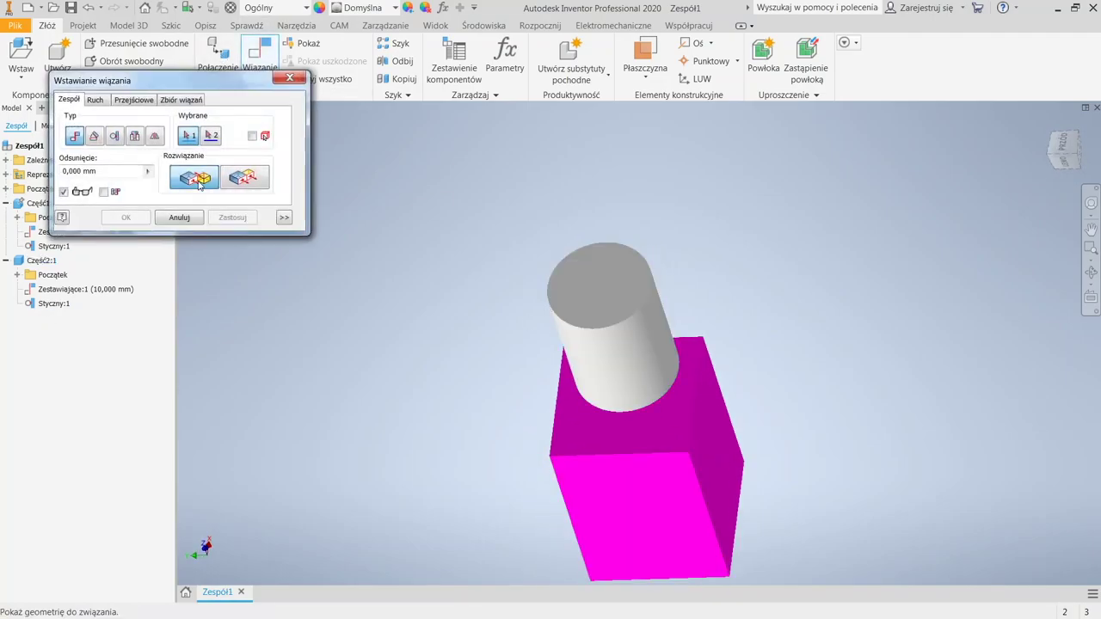
left_click(115, 136)
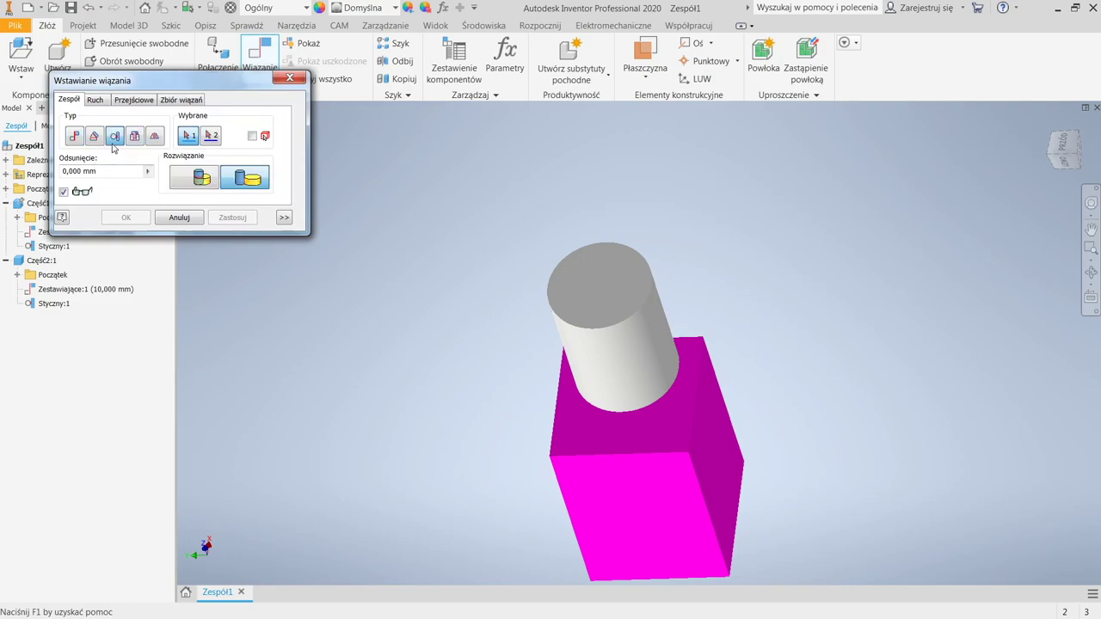
left_click(701, 437)
left_click(652, 350)
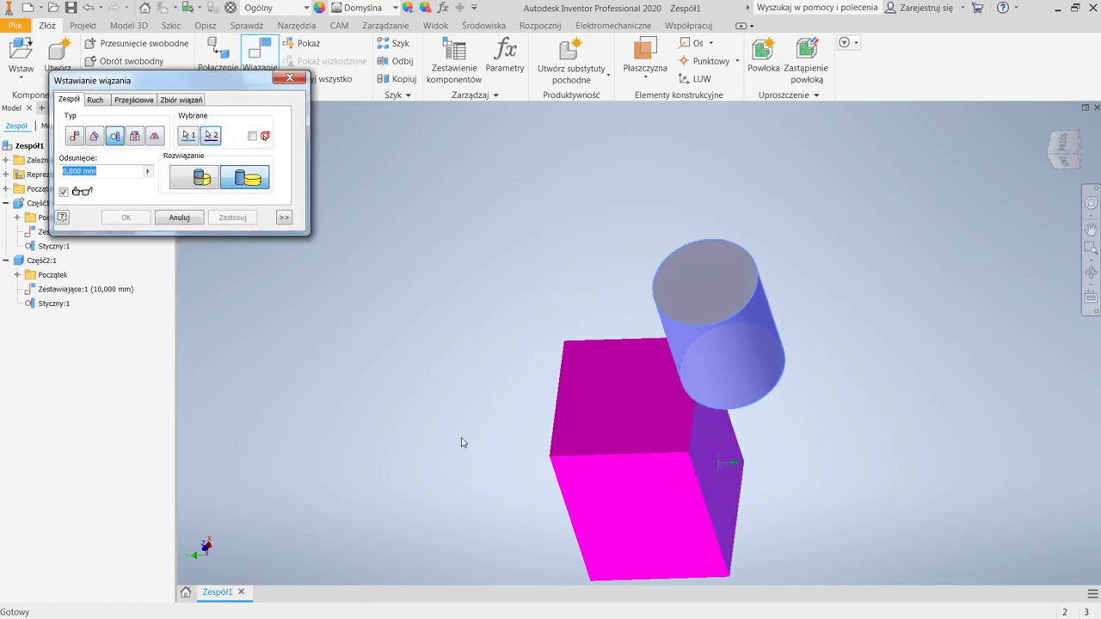
left_click(196, 181)
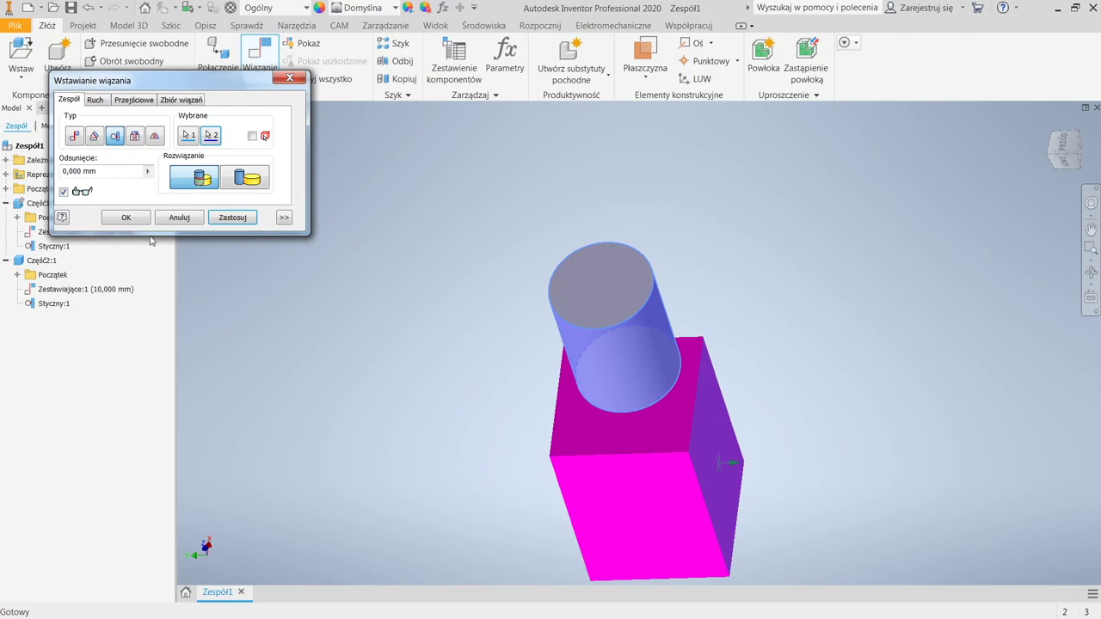
left_click(125, 217)
left_click_drag(636, 348, 616, 253)
key("F5")
Set the offset of the mate constraint Zestawiające:1 to -10 mm so the cylinder sinks into the block
middle_click_drag(672, 371, 634, 304, "shift")
left_click(322, 396)
middle_click_drag(453, 320, 332, 230)
left_click(110, 306)
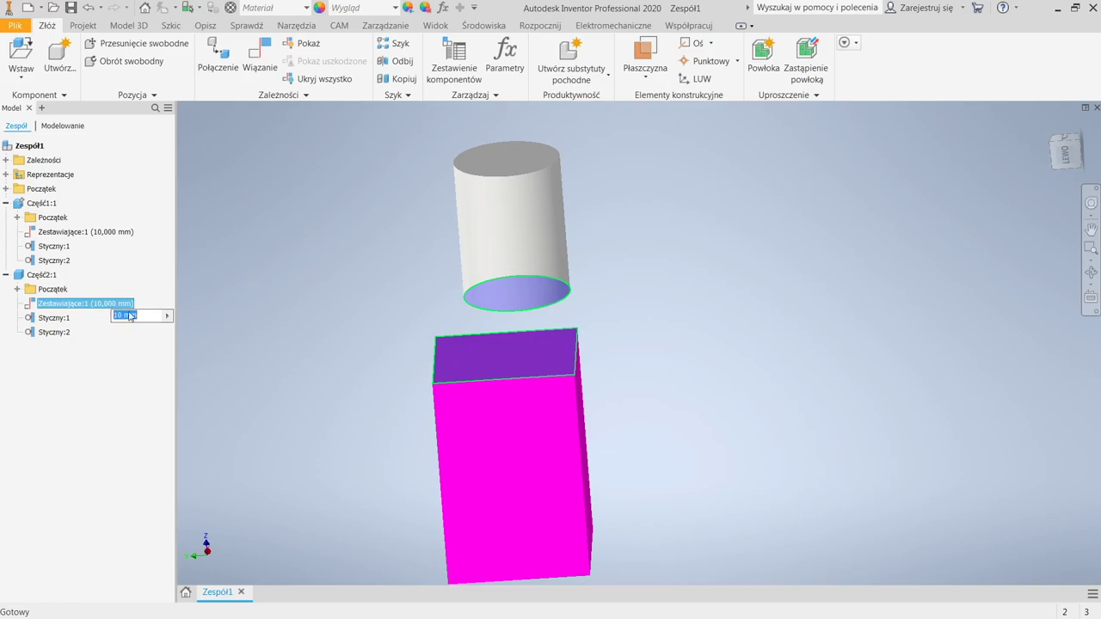
type("-10")
key("Return")
left_click(663, 368)
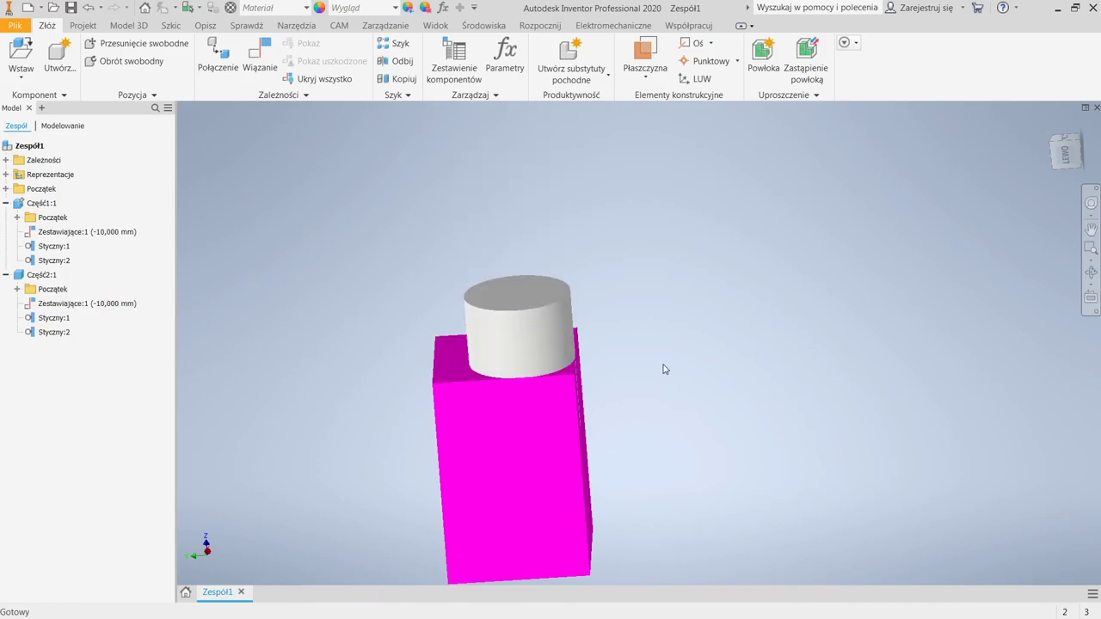
Try an offset of -10 mm on the tangent constraint Styczny:1 and replace it with -5 mm
middle_click_drag(516, 331, 348, 390, "shift")
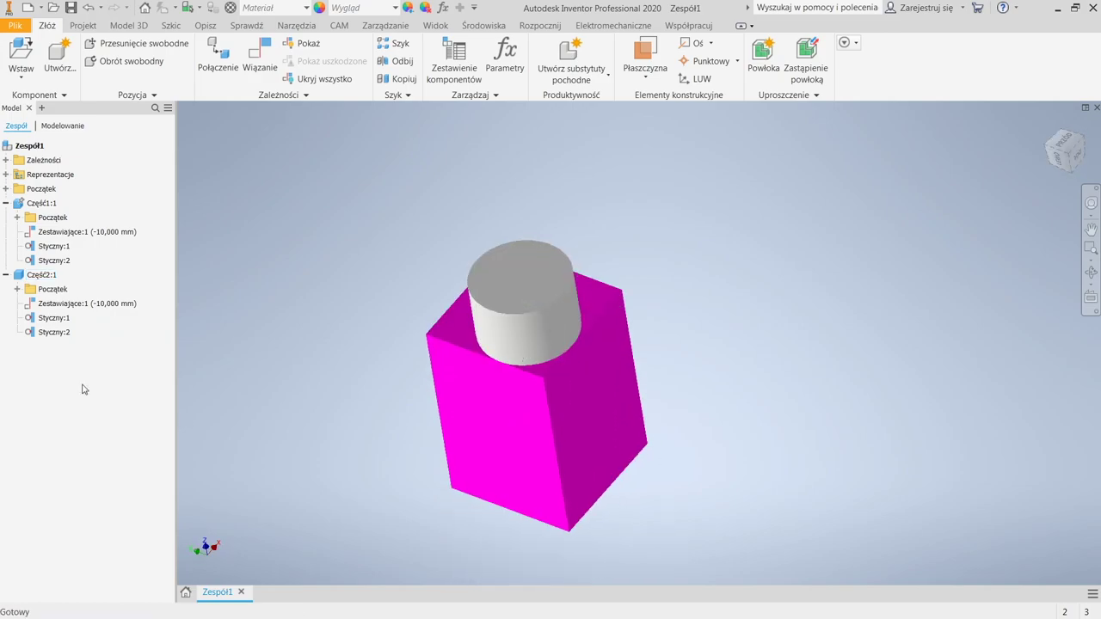
double_click(53, 317)
type("-10")
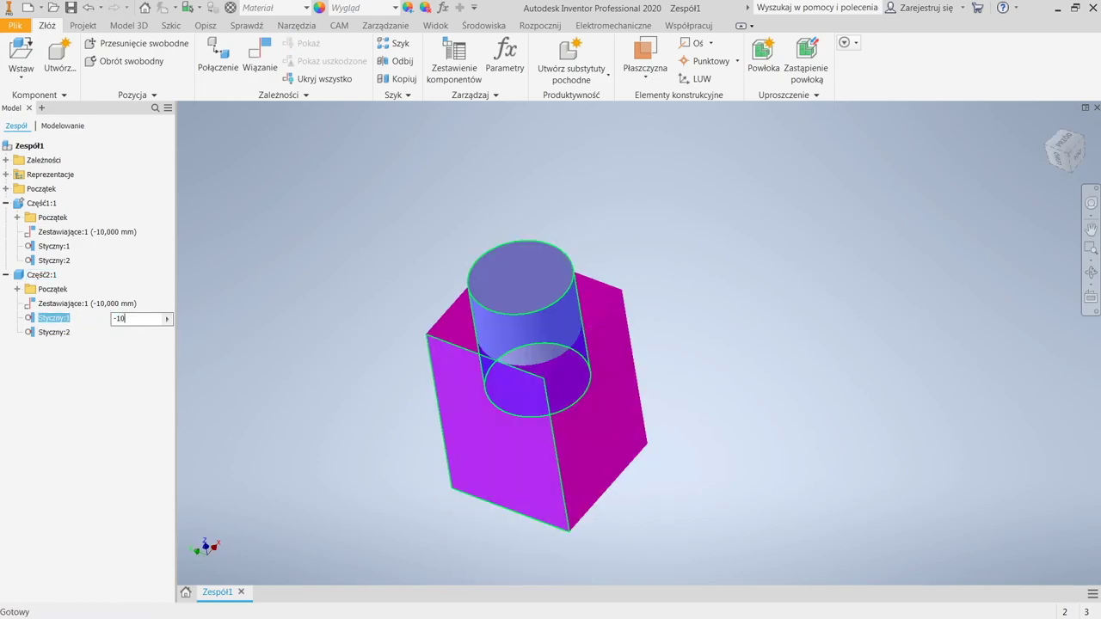
key("Return")
type("-5")
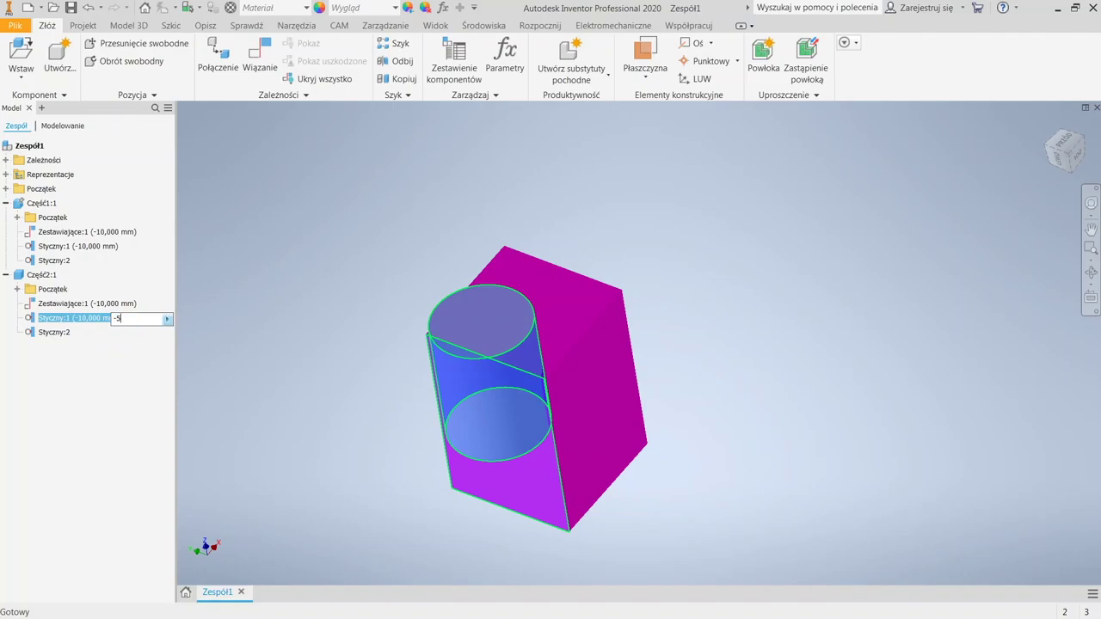
key("Return")
Set the offset of the tangent constraint Styczny:2 to -5 mm and view the cylinder overlapping the block's corner
double_click(52, 333)
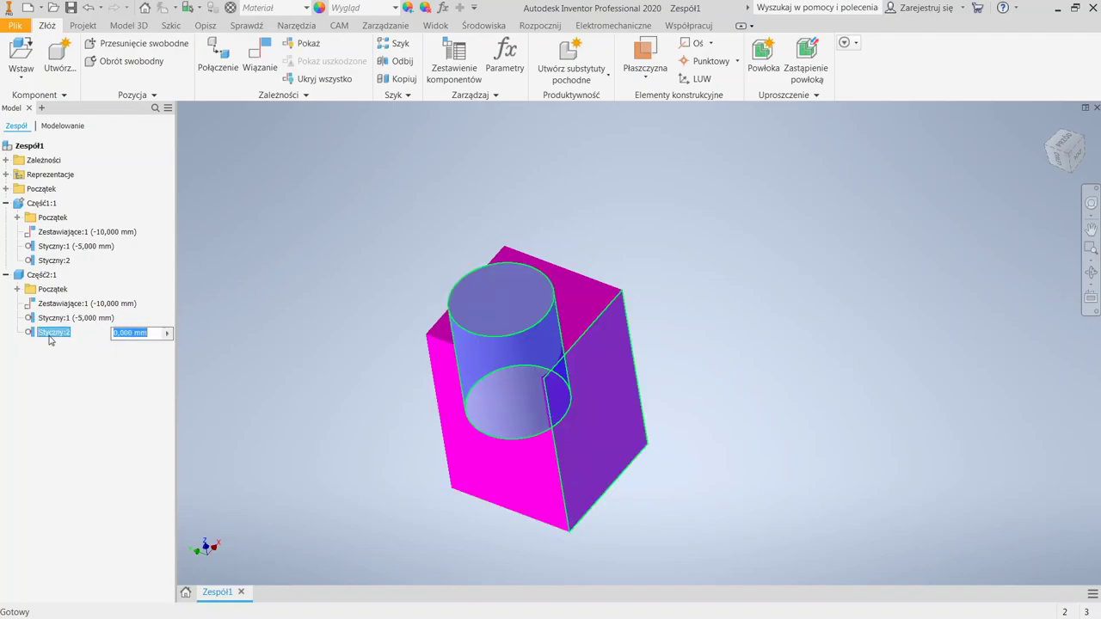
type("-5")
key("Return")
left_click(375, 445)
middle_click_drag(376, 445, 550, 513, "shift")
left_click(481, 404)
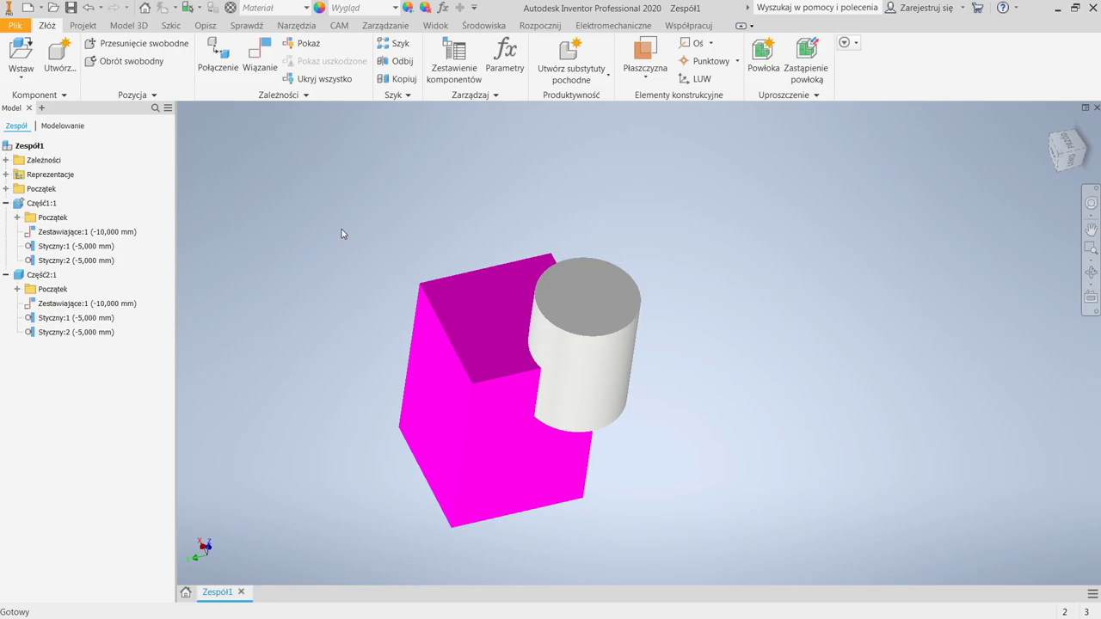
Set the equation of parameter d1, the offset of Styczny:1, to -2 mm in the assembly's parameter table and close the table
left_click(516, 60)
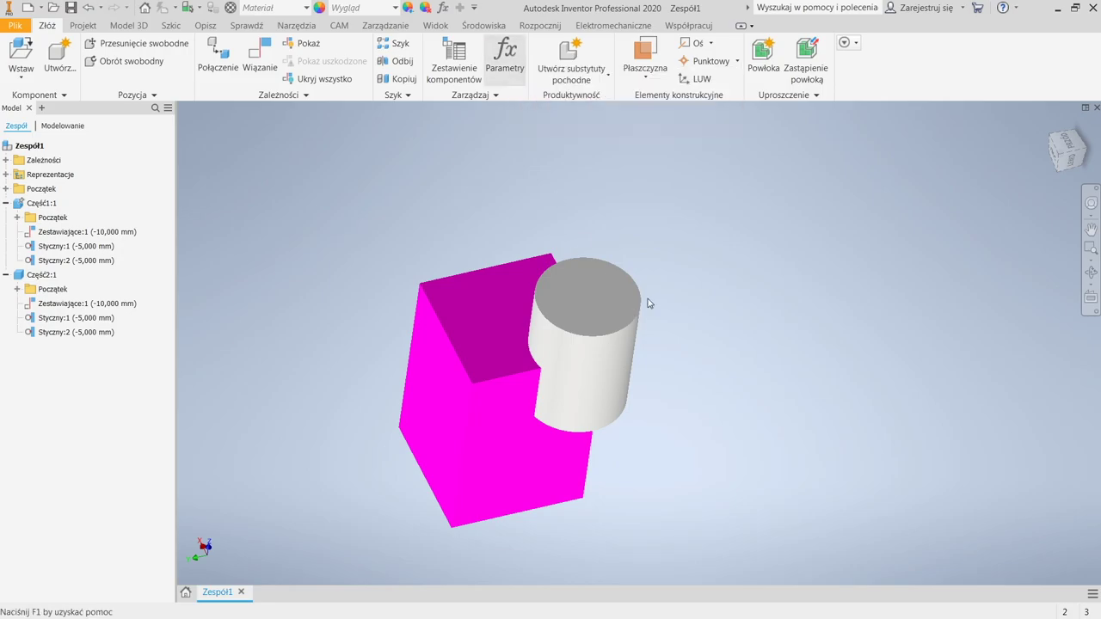
left_click(519, 72)
left_click_drag(897, 398, 793, 232)
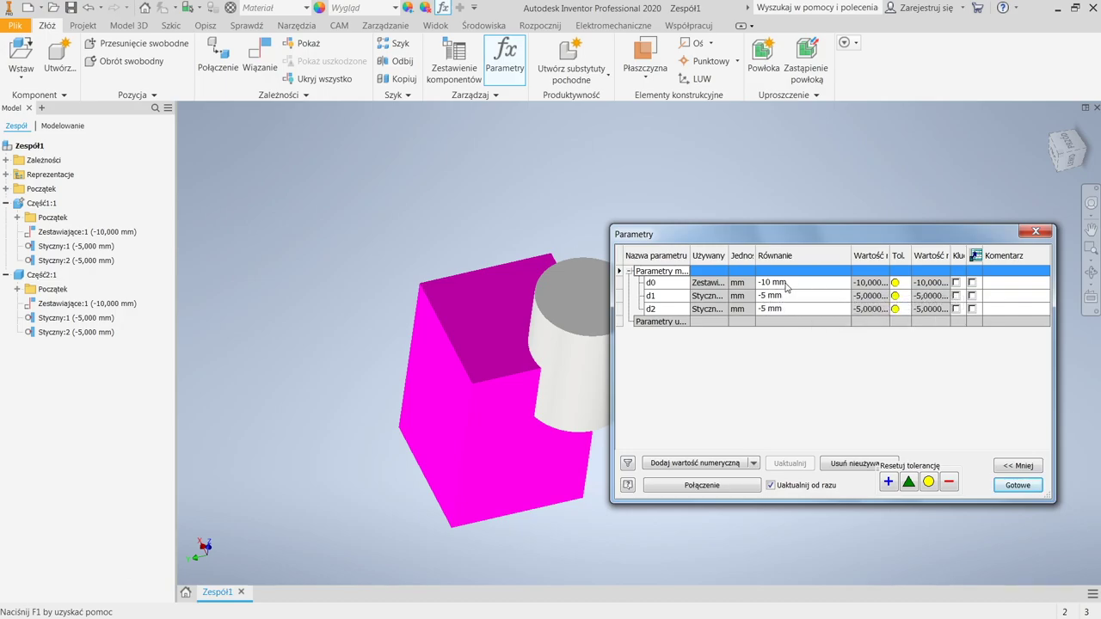
left_click_drag(795, 238, 800, 112)
left_click(809, 168)
type("-2")
key("Return")
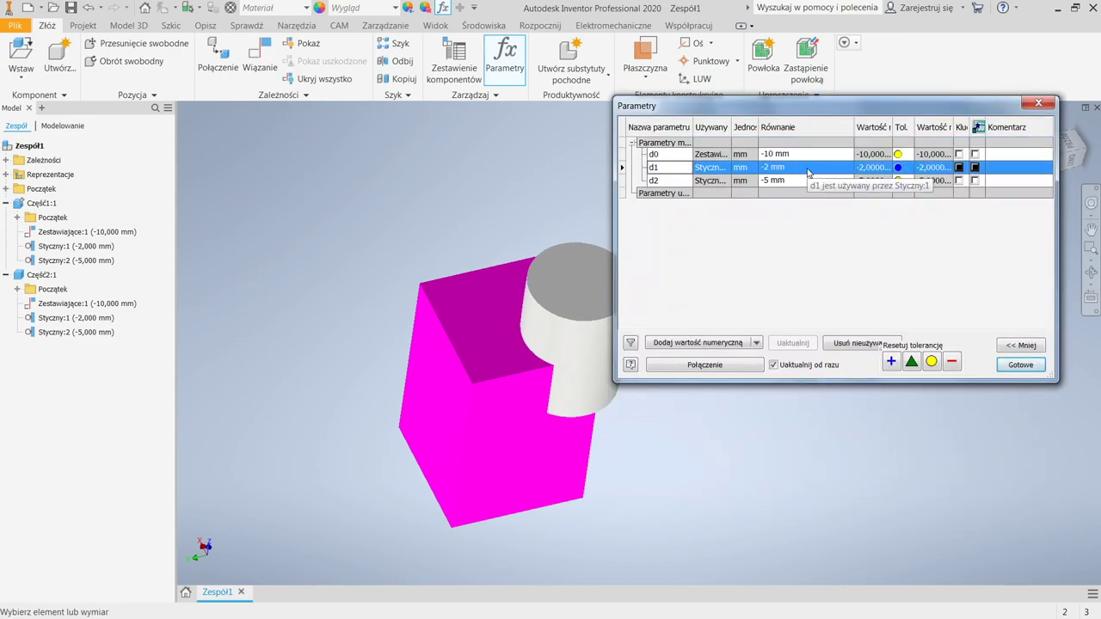
left_click(1020, 365)
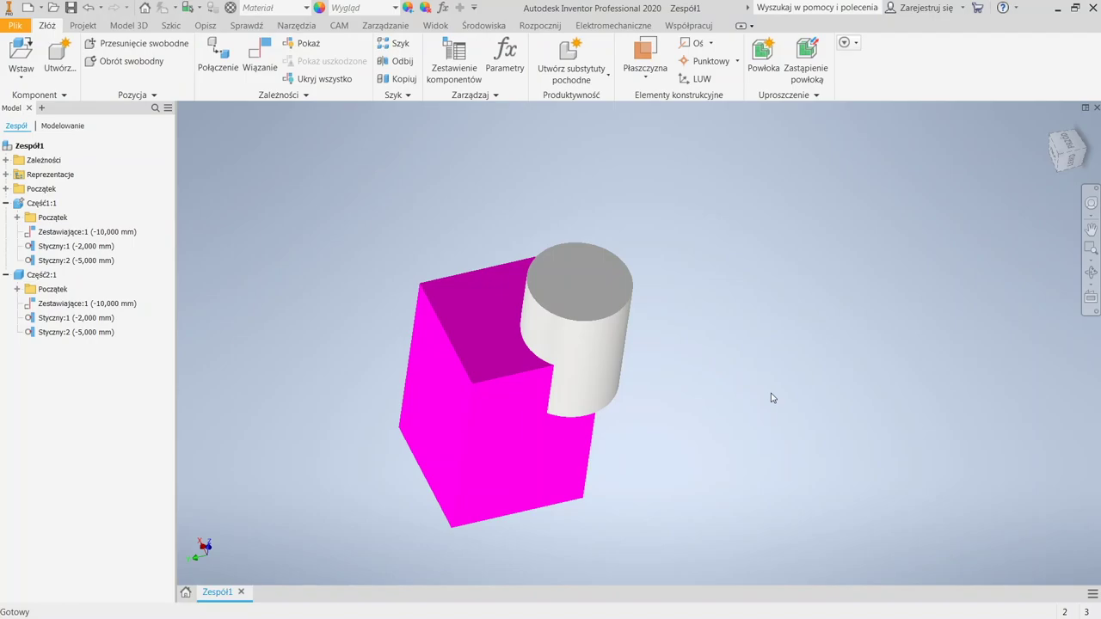
middle_click_drag(637, 411, 712, 380)
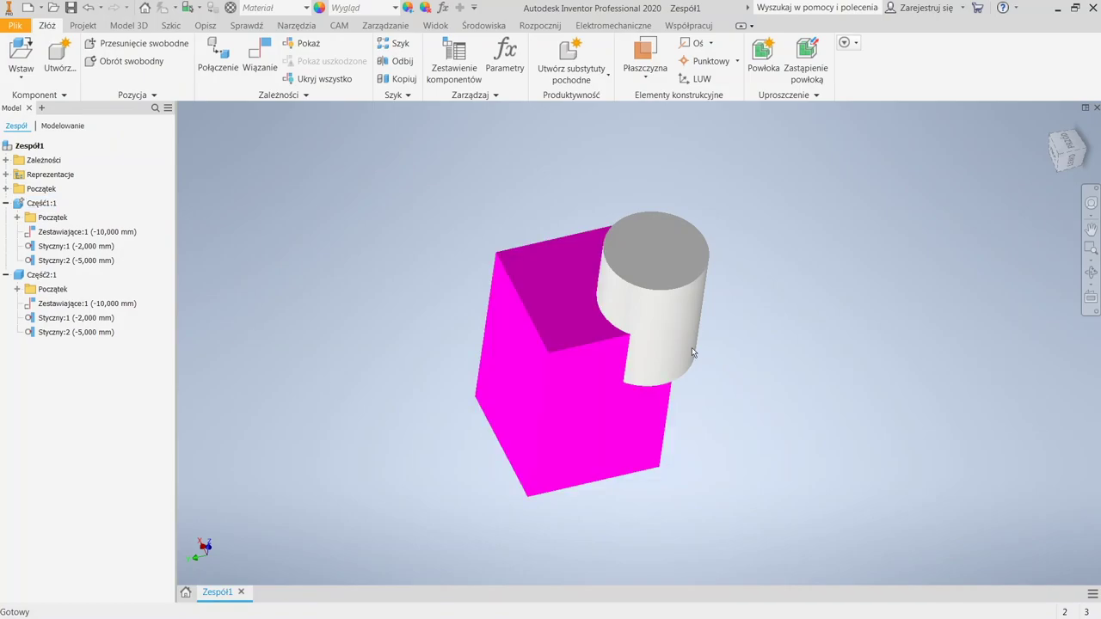
middle_click_drag(730, 386, 630, 419)
double_click(76, 317)
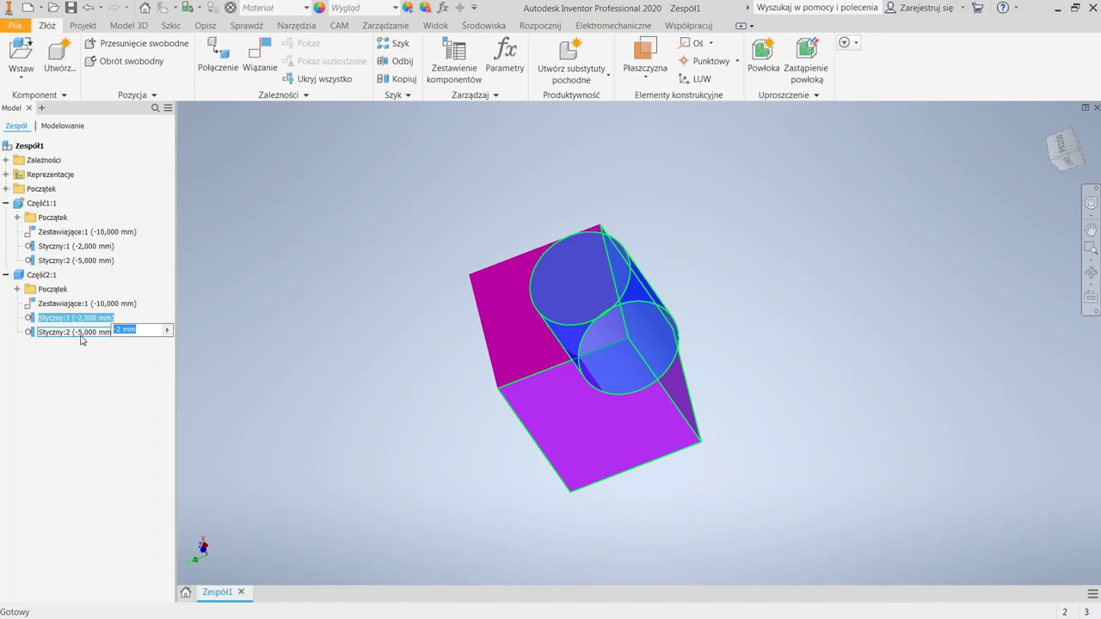
left_click(48, 405)
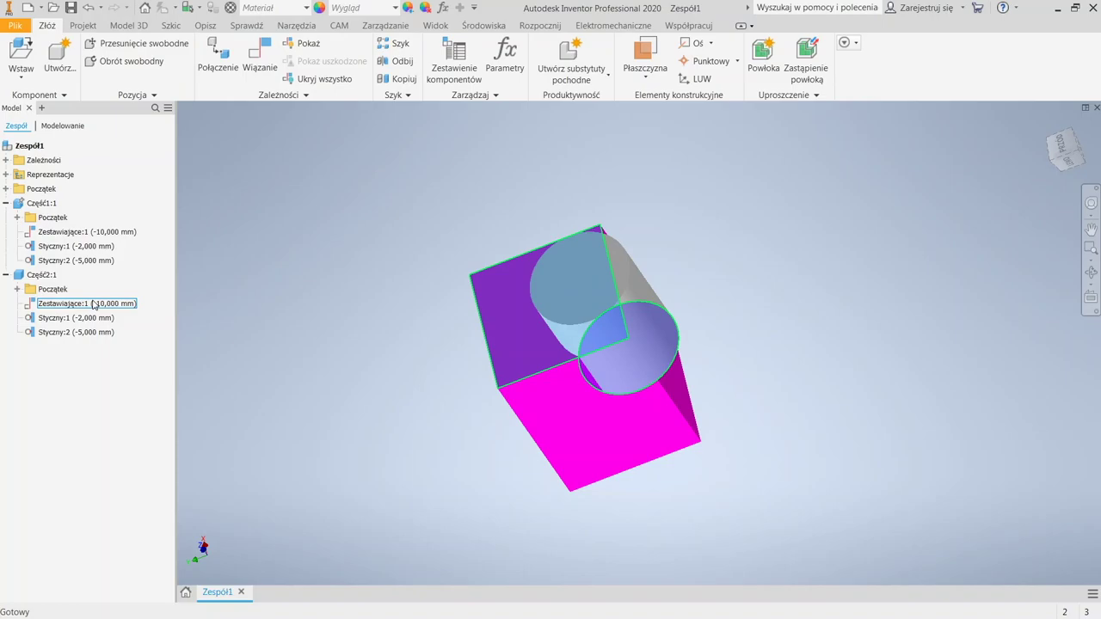
double_click(72, 323)
key("BackSpace")
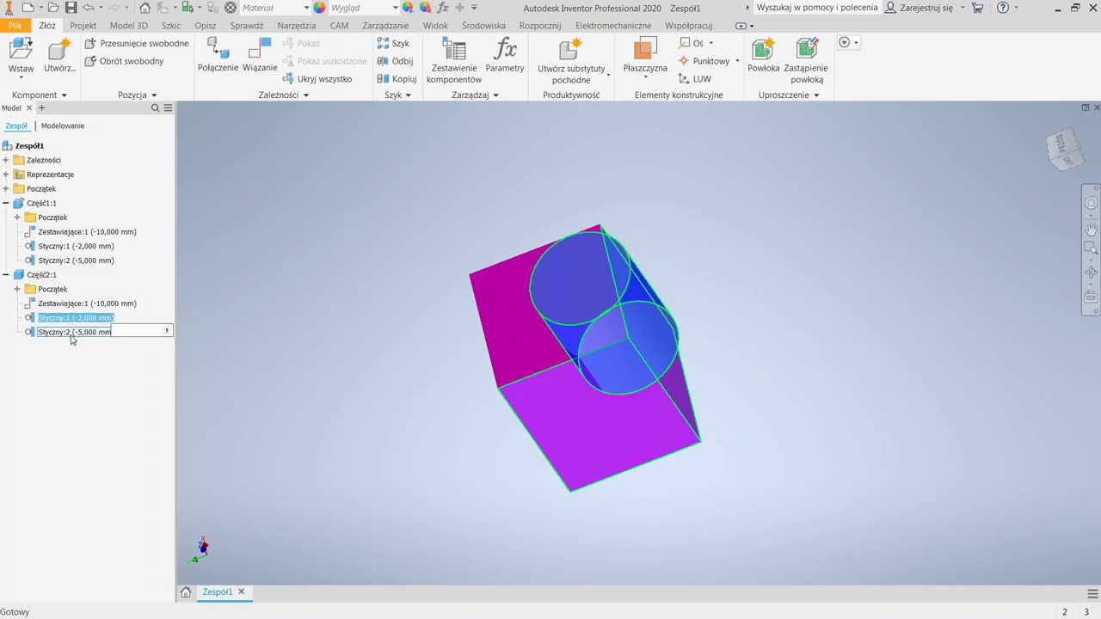
left_click(91, 450)
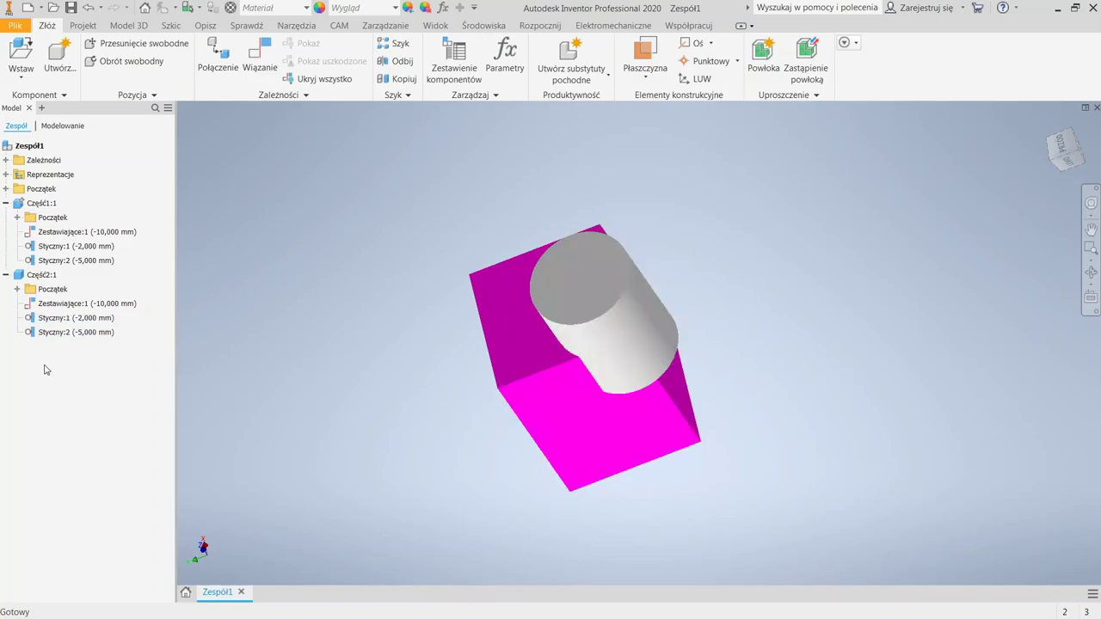
Delete the tangent constraints Styczny:1 and Styczny:2 and shift the freed cylinder slightly on the block
right_click(44, 317)
left_click(96, 338)
right_click(97, 304)
left_click(122, 325)
mouse_move(628, 334)
left_mouse_down()
mouse_move(473, 248)
mouse_move(560, 446)
mouse_move(610, 284)
mouse_move(623, 355)
mouse_move(621, 345)
left_mouse_up()
left_click(334, 273)
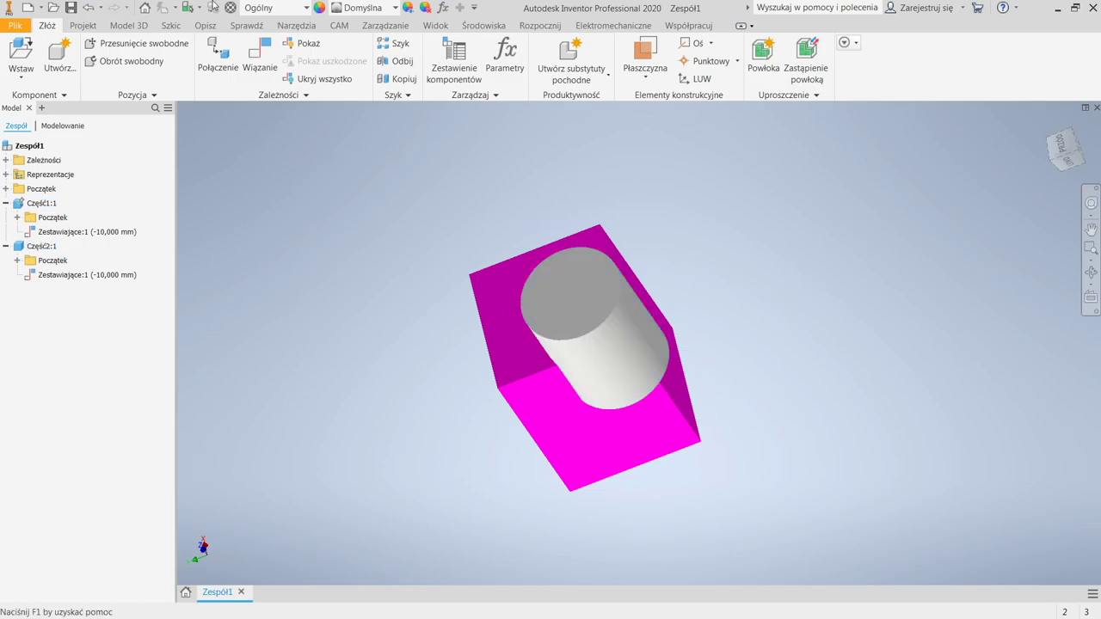
Apply an inside tangent constraint with 0 mm offset between the block's bright magenta side face and the cylinder's curved surface
left_click(256, 75)
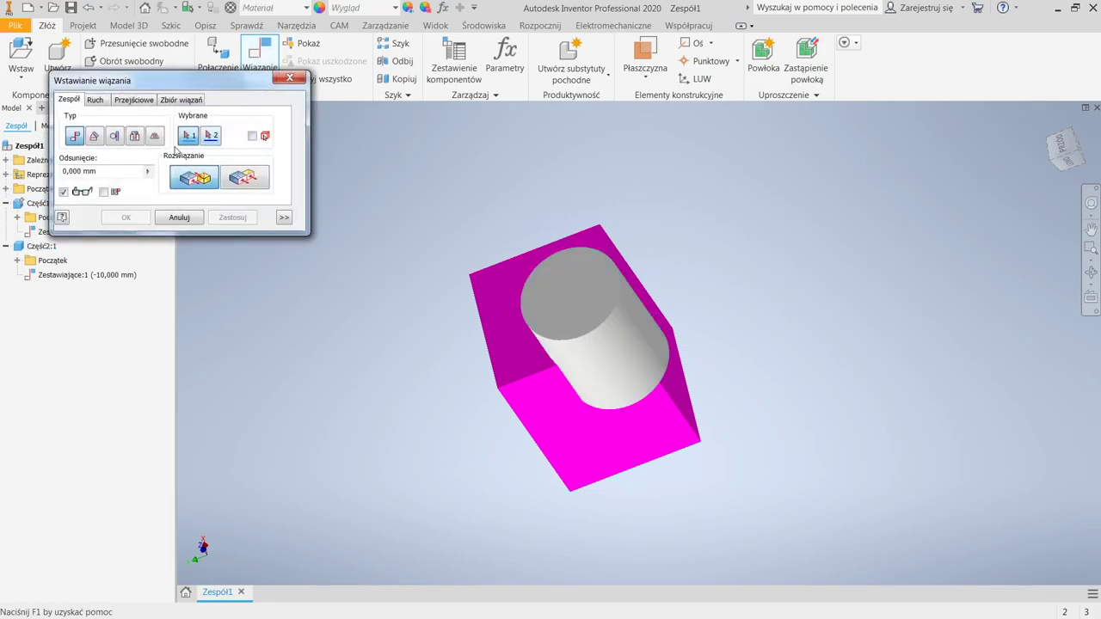
left_click(115, 136)
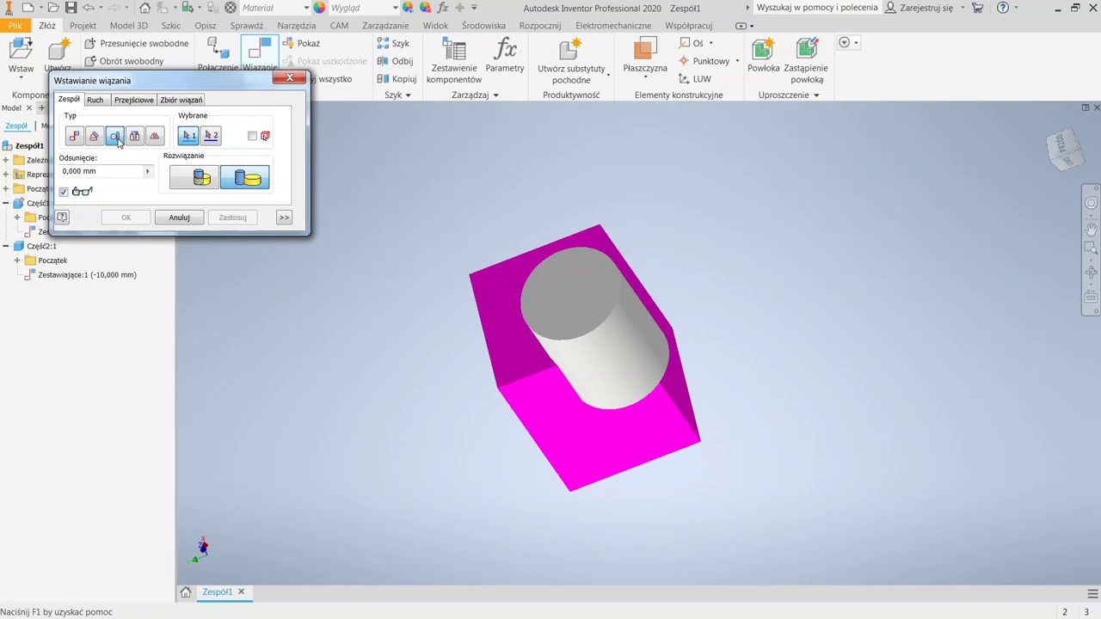
left_click(203, 187)
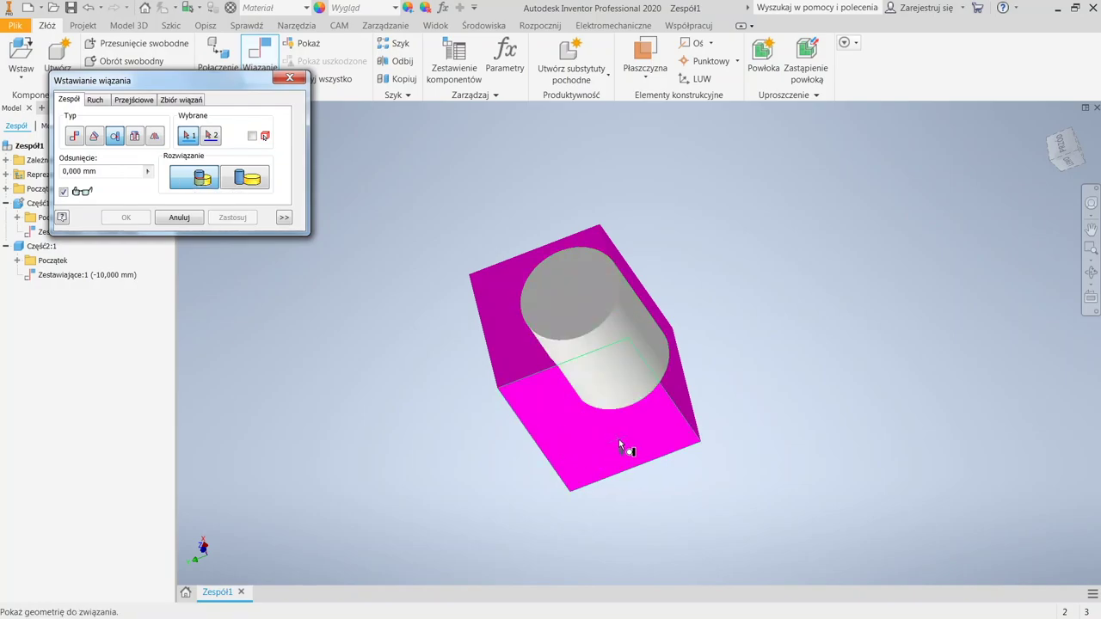
mouse_move(618, 438)
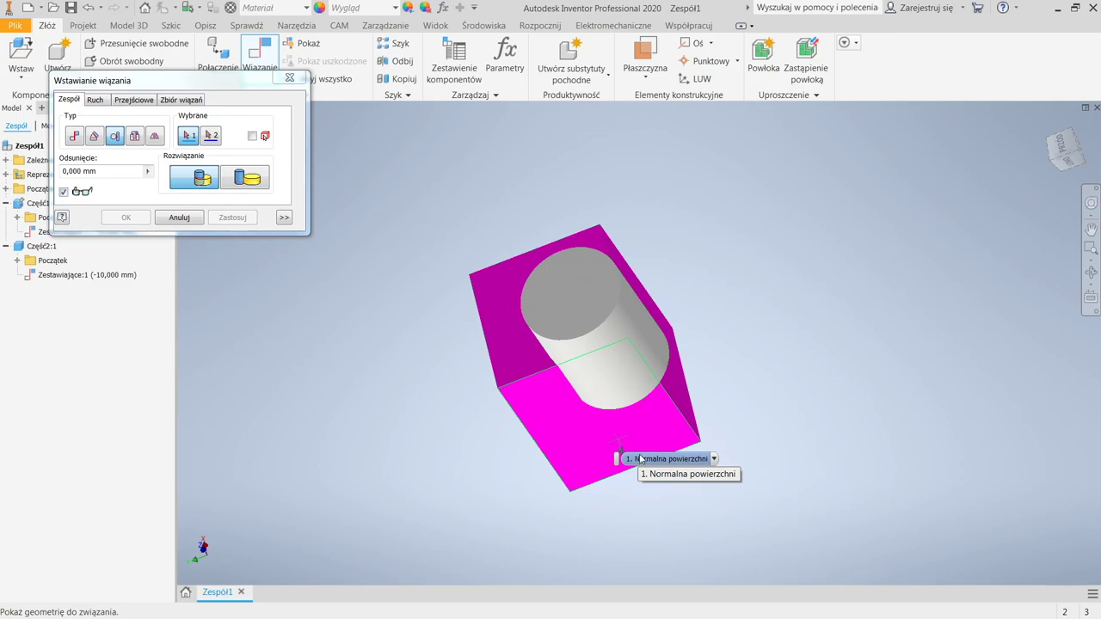
left_click(640, 458)
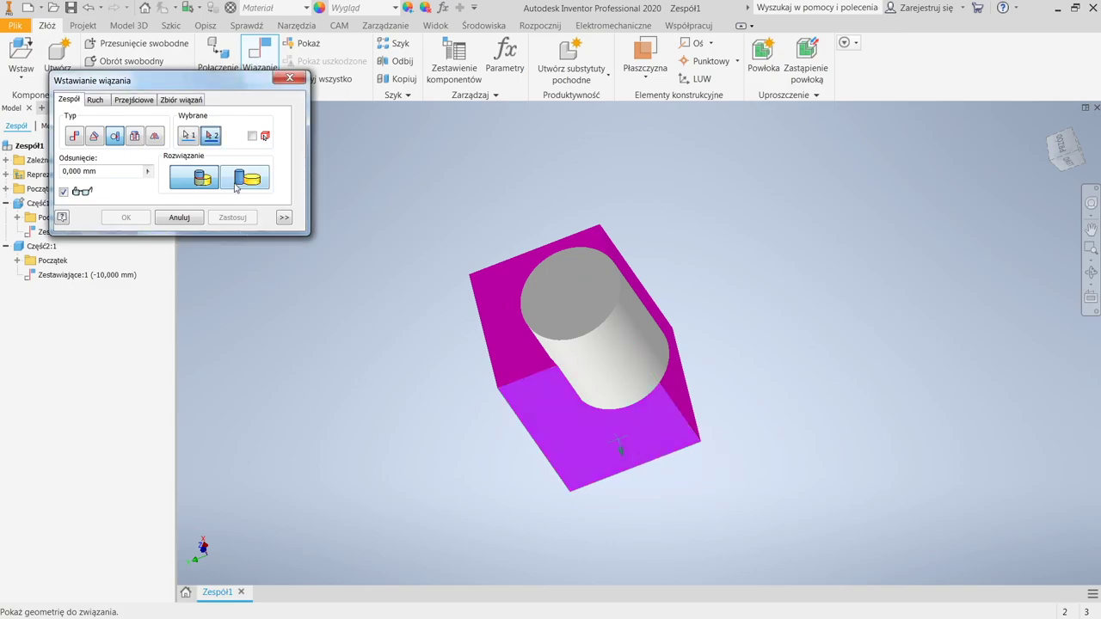
left_click(621, 354)
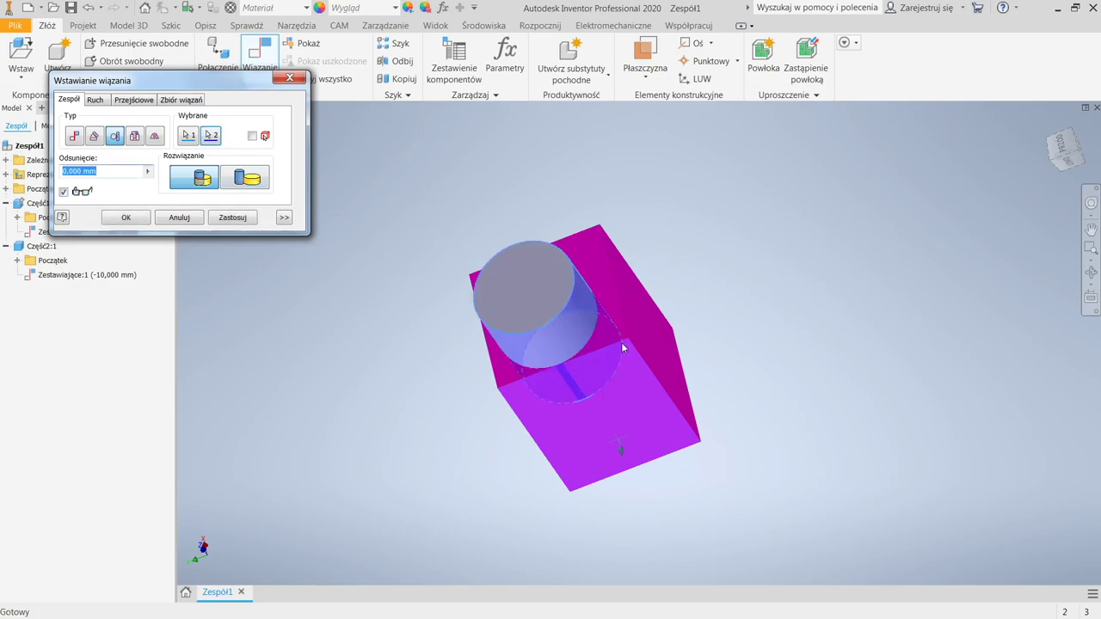
left_click(248, 219)
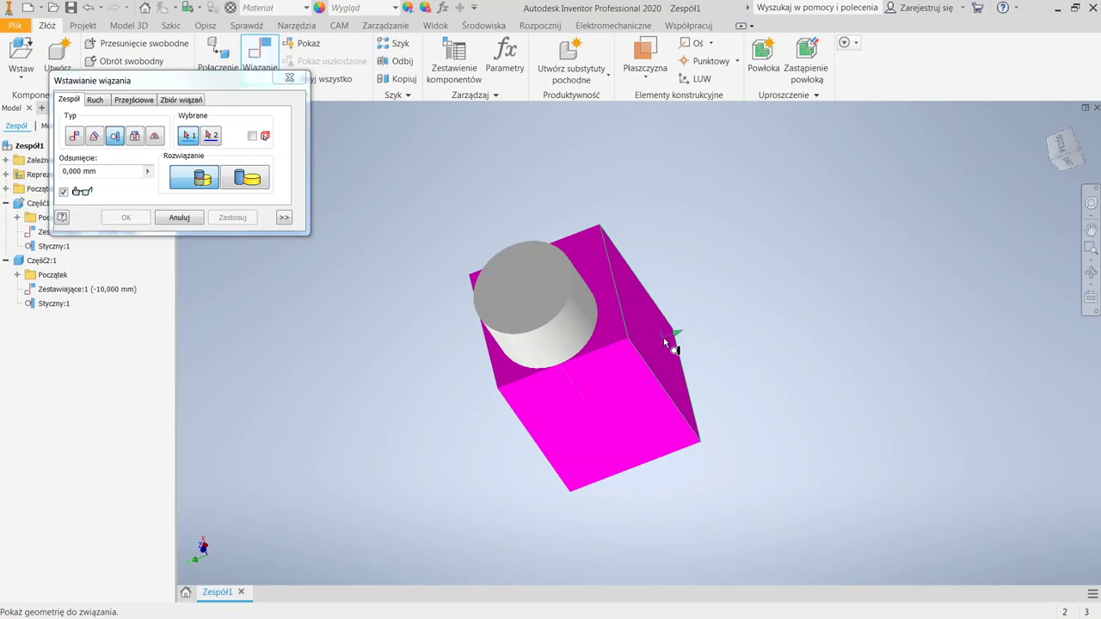
Add a second inside tangent constraint with 0 mm offset between the block's adjacent darker side face and the cylinder's curved surface
mouse_move(682, 361)
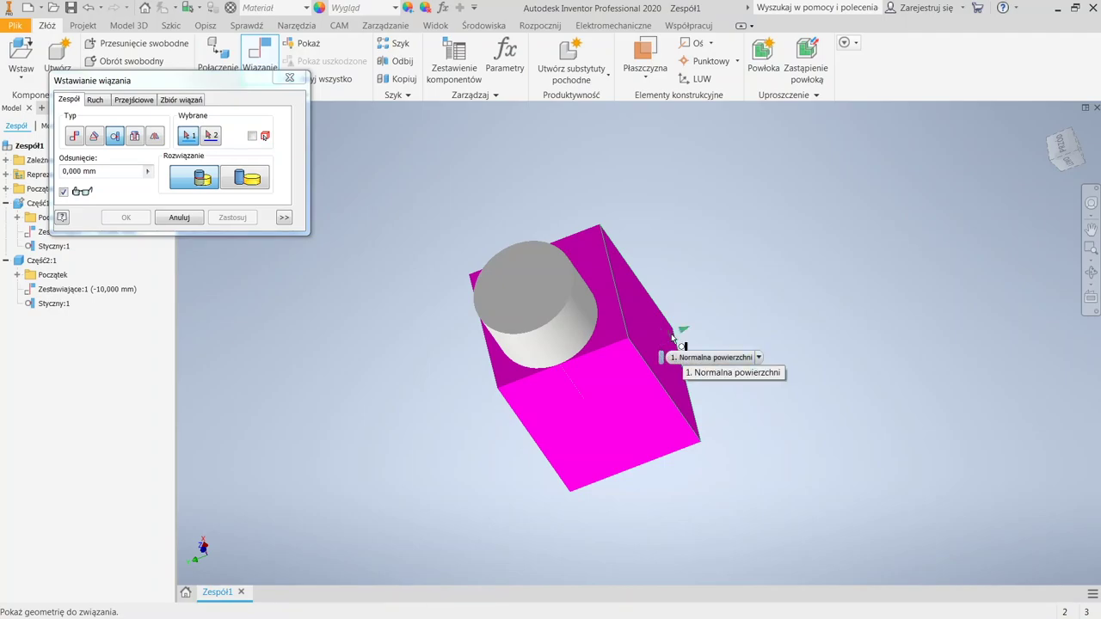
left_click(667, 343)
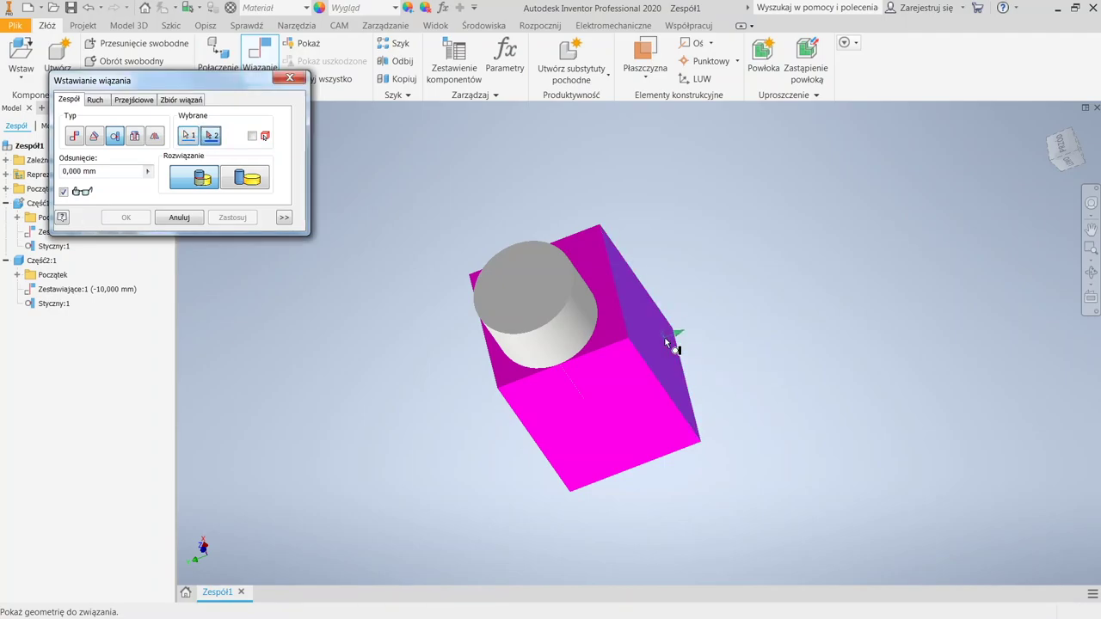
left_click(584, 299)
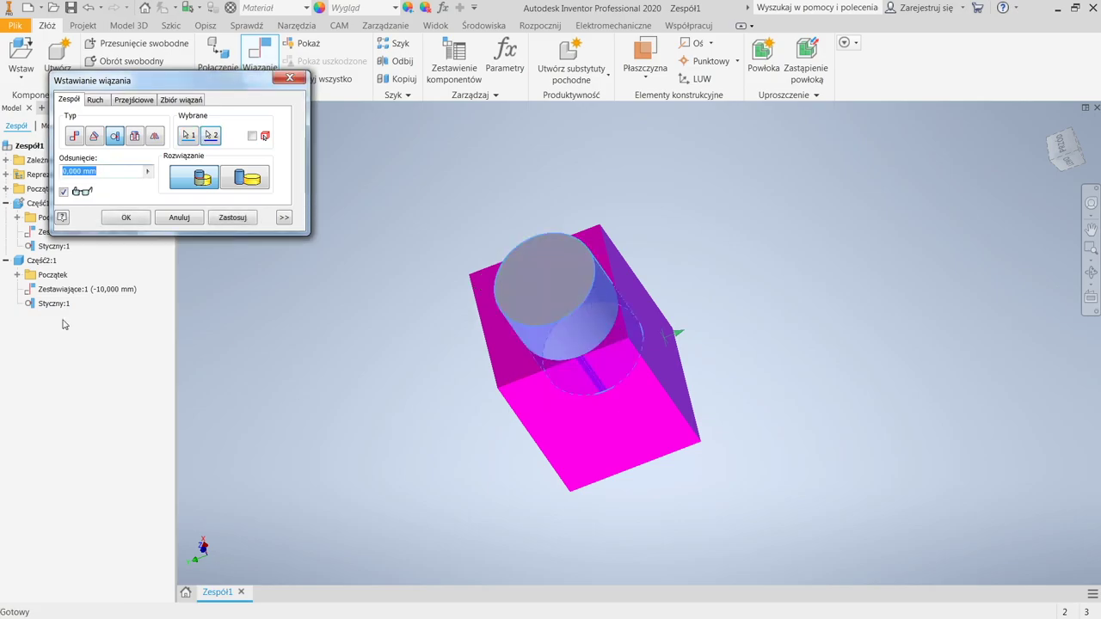
left_click(128, 221)
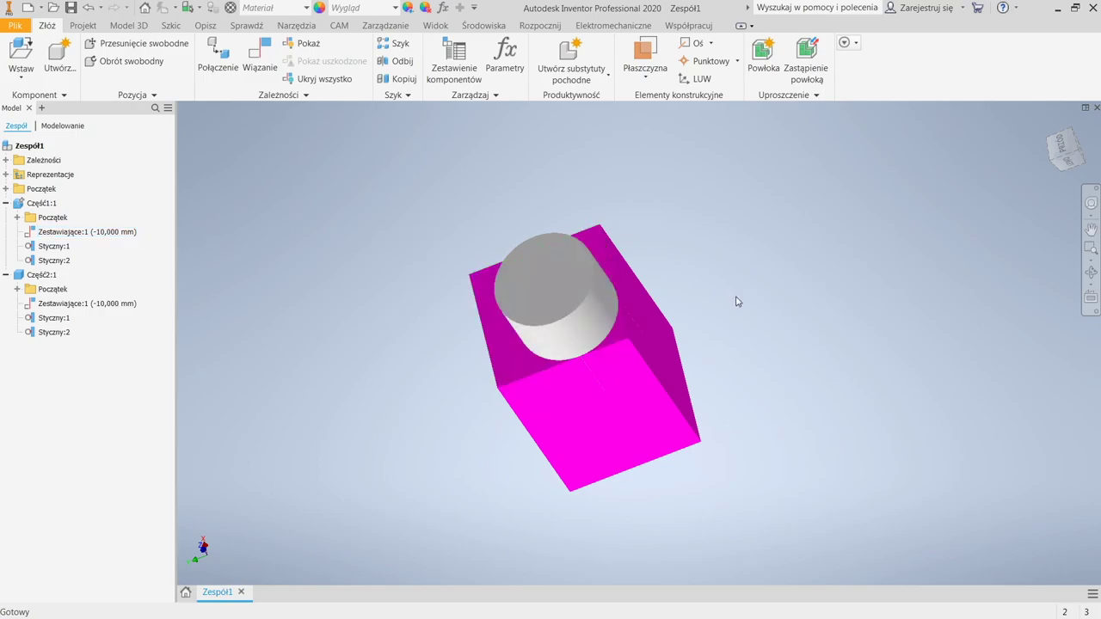
Examine from several angles how the cylinder sits against the block's two side faces
left_click(670, 338)
left_click(488, 293)
key("Escape")
middle_click_drag(829, 309, 676, 186, "shift")
left_click(629, 266)
key("Escape")
middle_click_drag(834, 365, 778, 404, "shift")
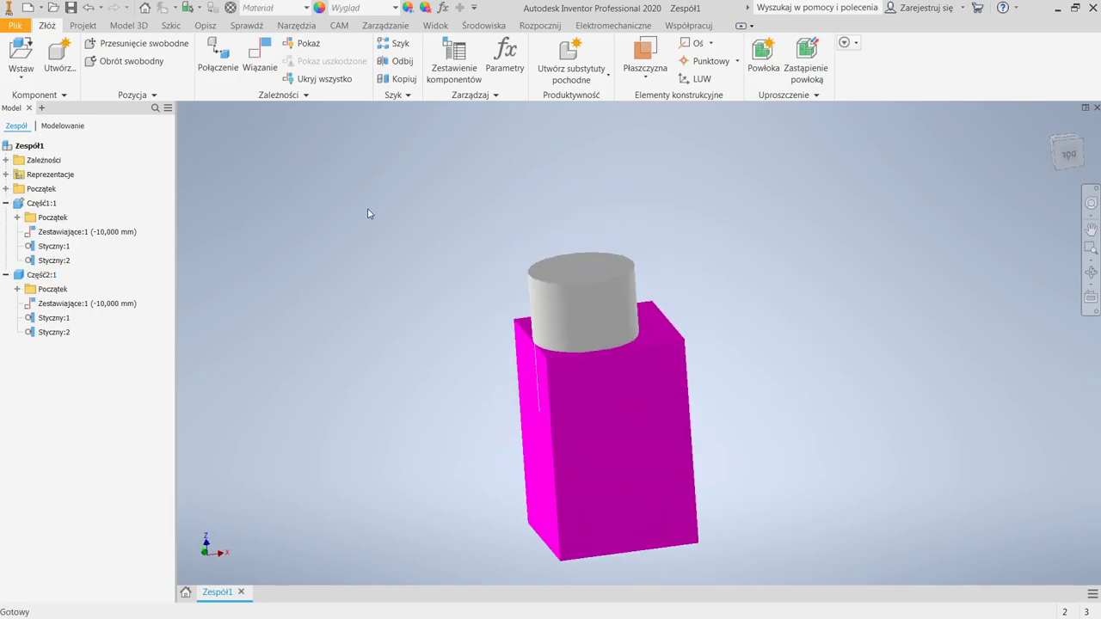
Show the constraint glyphs of the block and the cylinder in the model
left_click(314, 48)
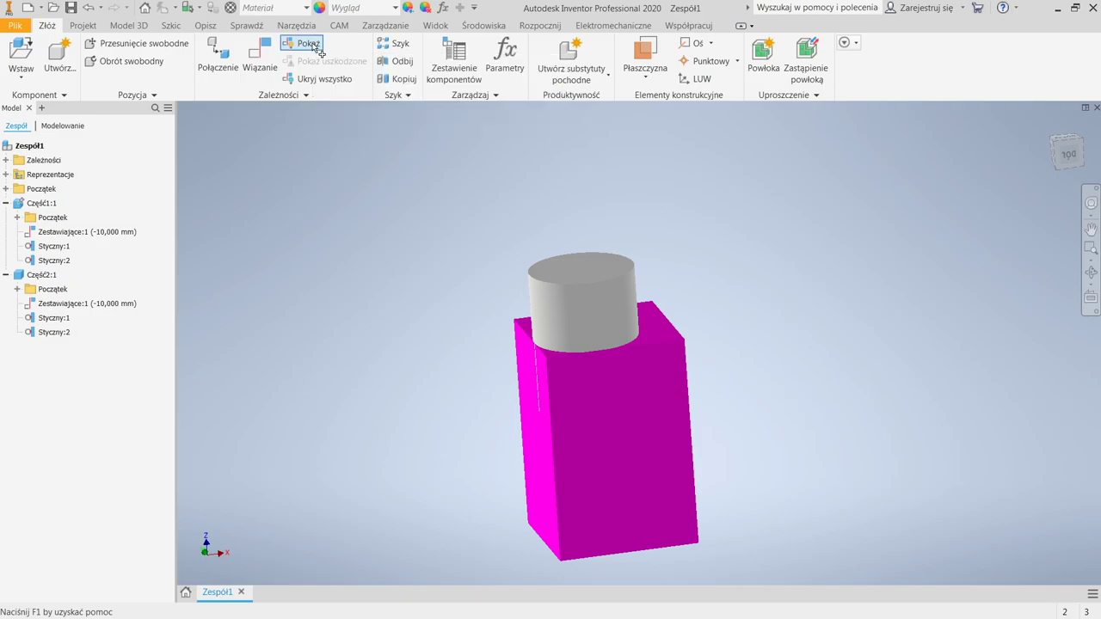
left_click(614, 454)
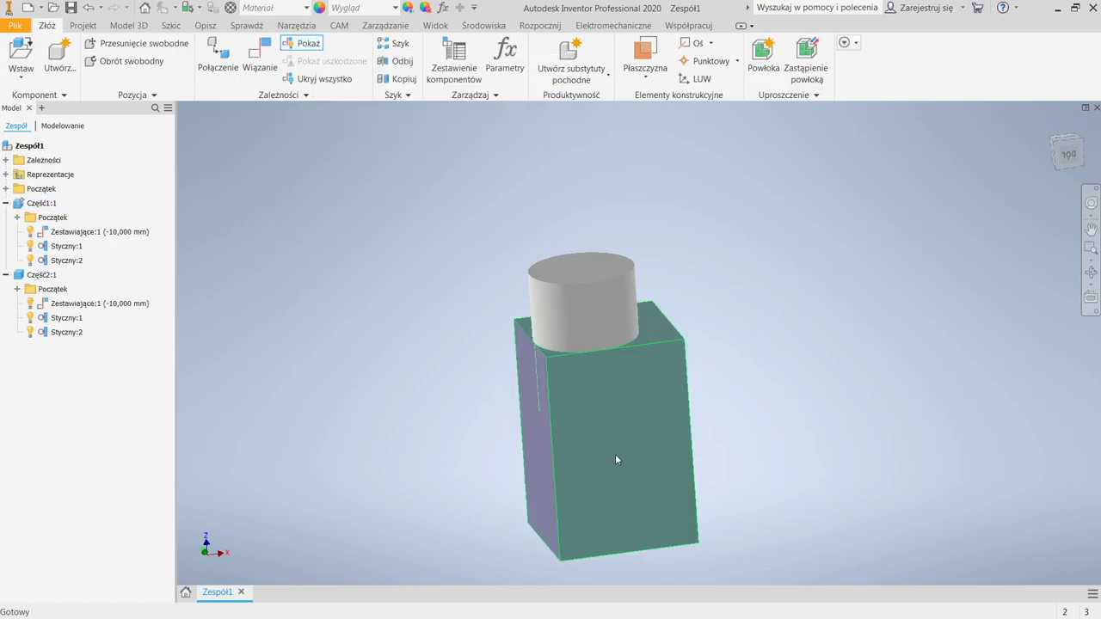
left_click(567, 312)
middle_click_drag(688, 381, 740, 434, "shift")
Suppress the mate constraint Zestawiające:1 through its glyph and reactivate it the same way
left_click(589, 299)
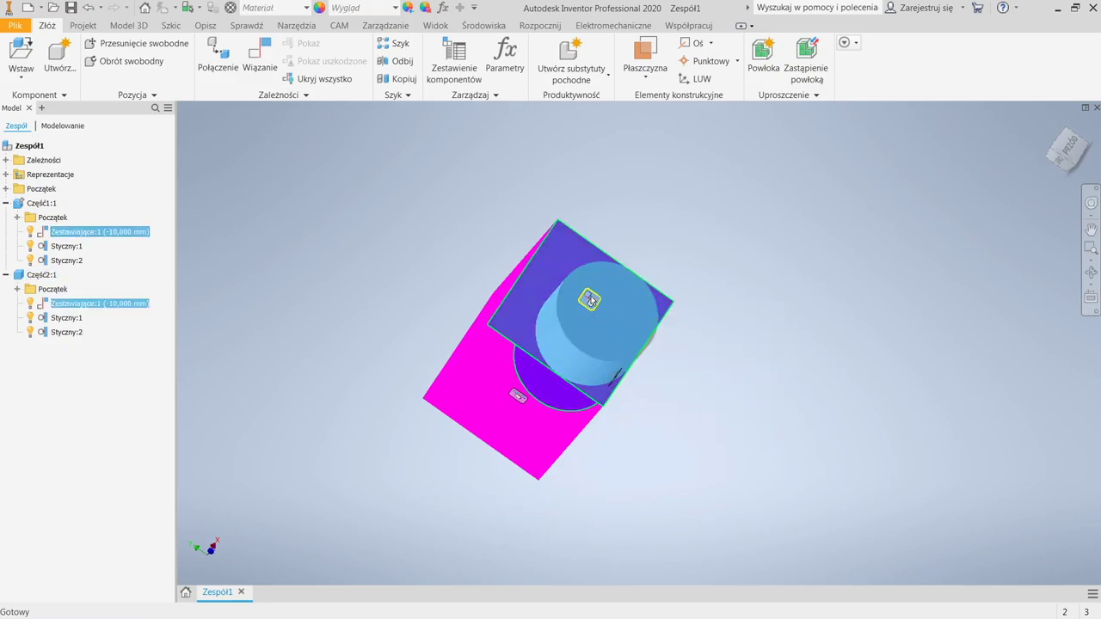
right_click(589, 299)
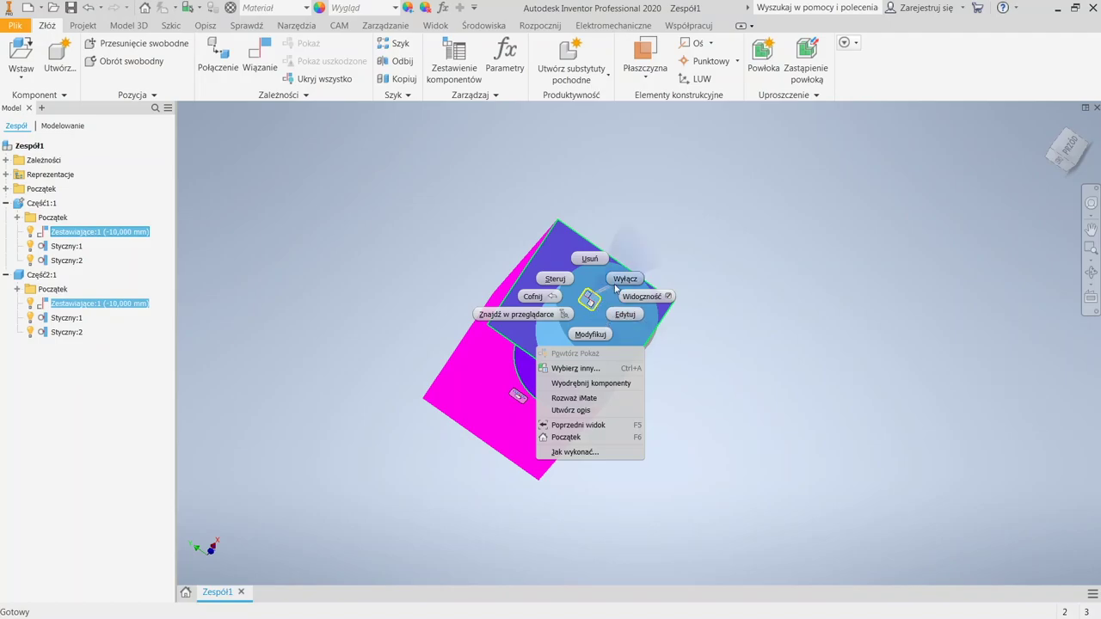
left_click(616, 281)
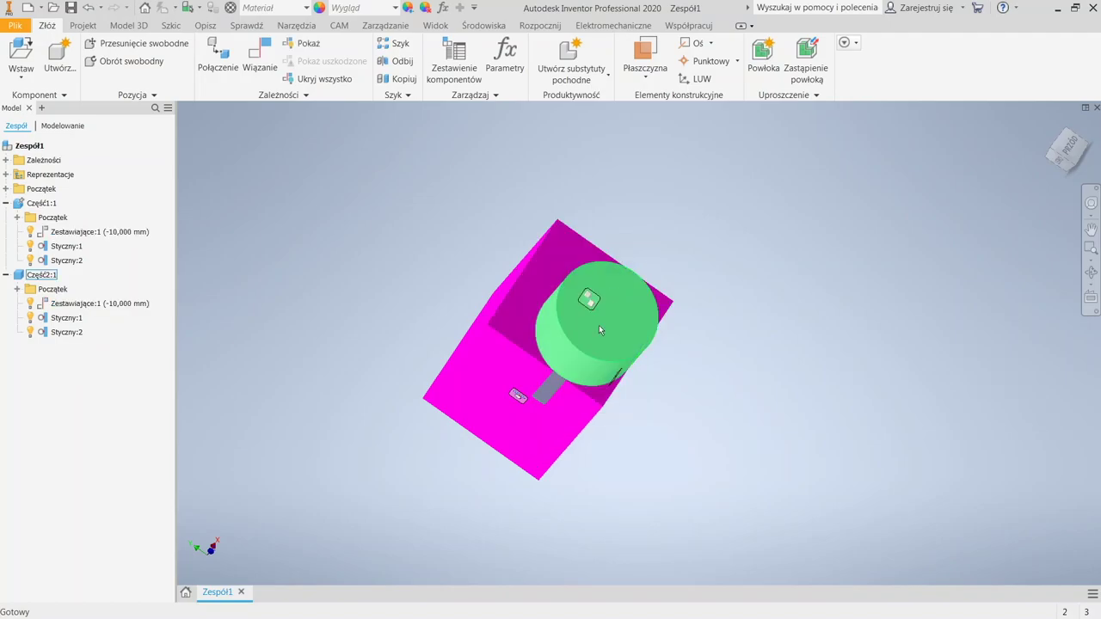
middle_click_drag(616, 364, 558, 337, "shift")
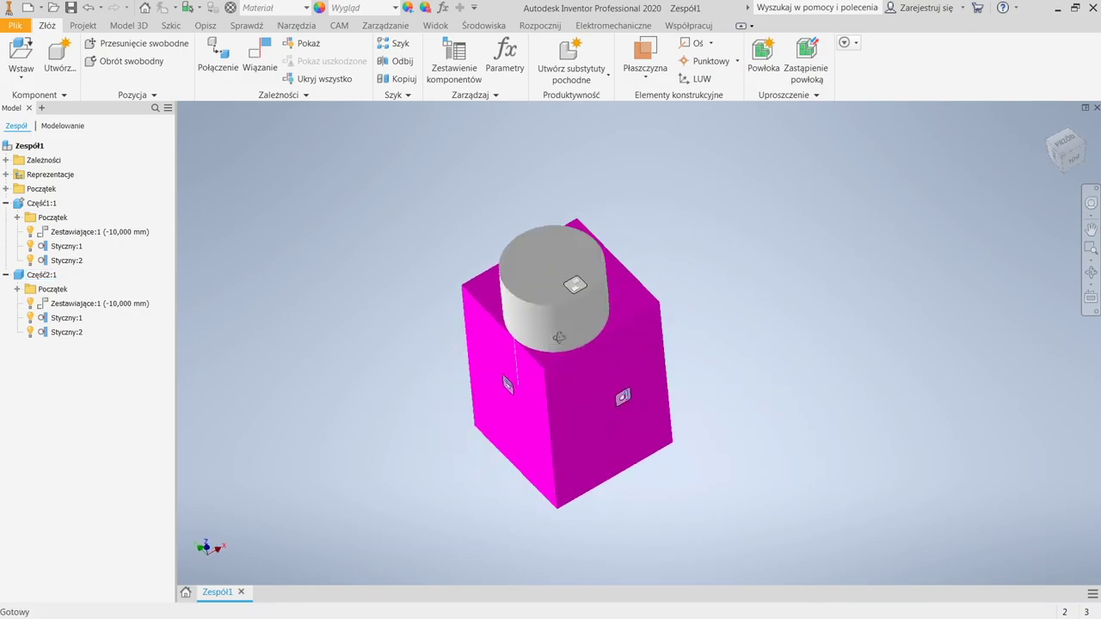
middle_click_drag(621, 369, 632, 363, "shift")
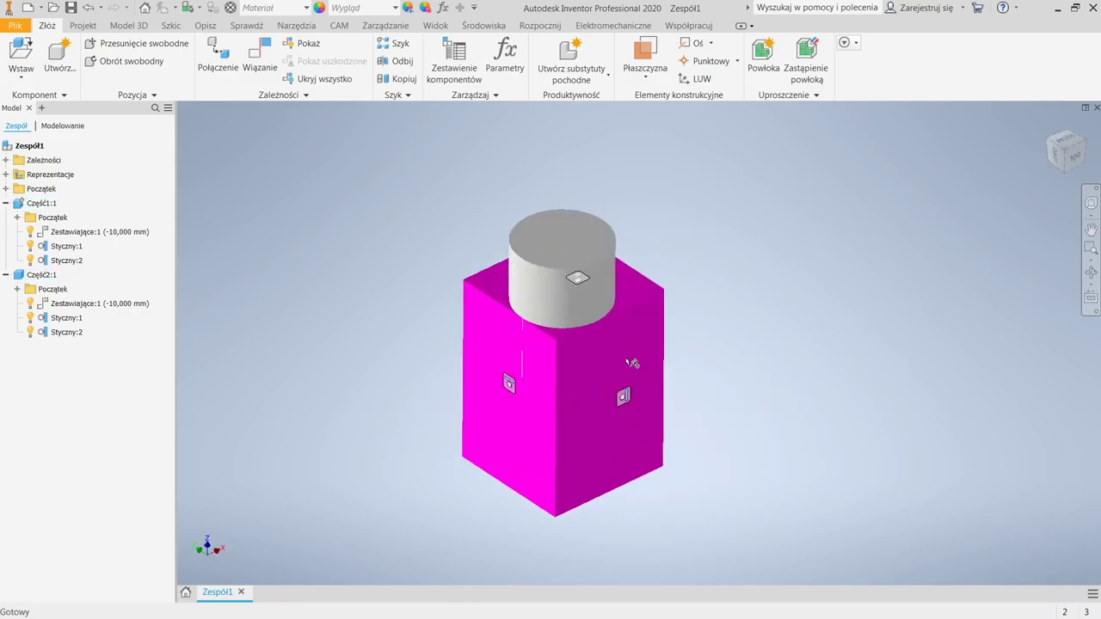
right_click(579, 276)
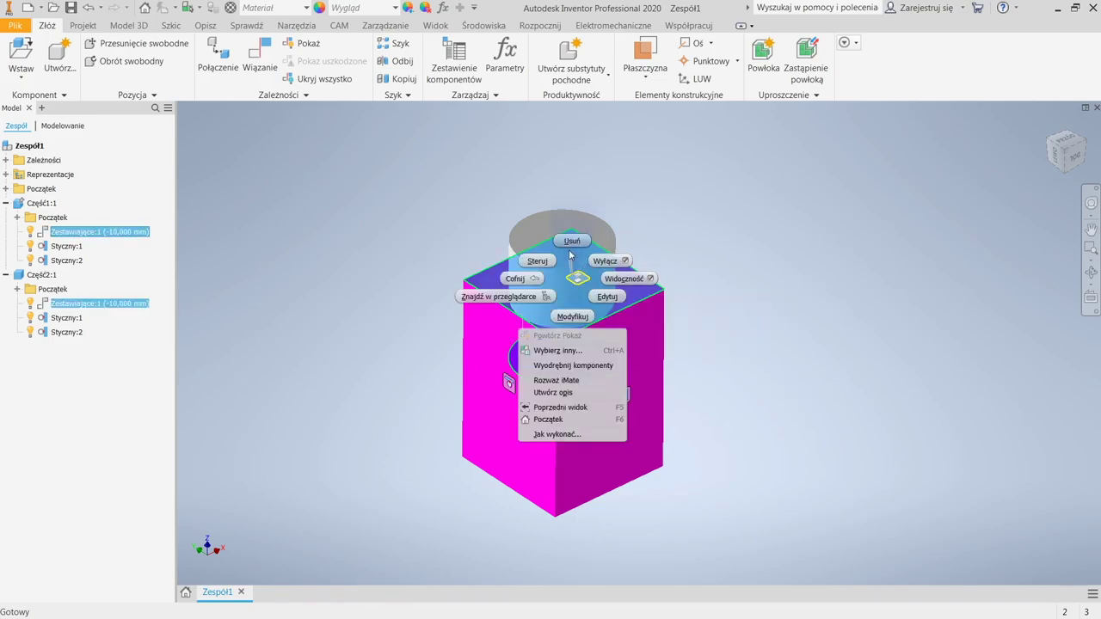
left_click(607, 262)
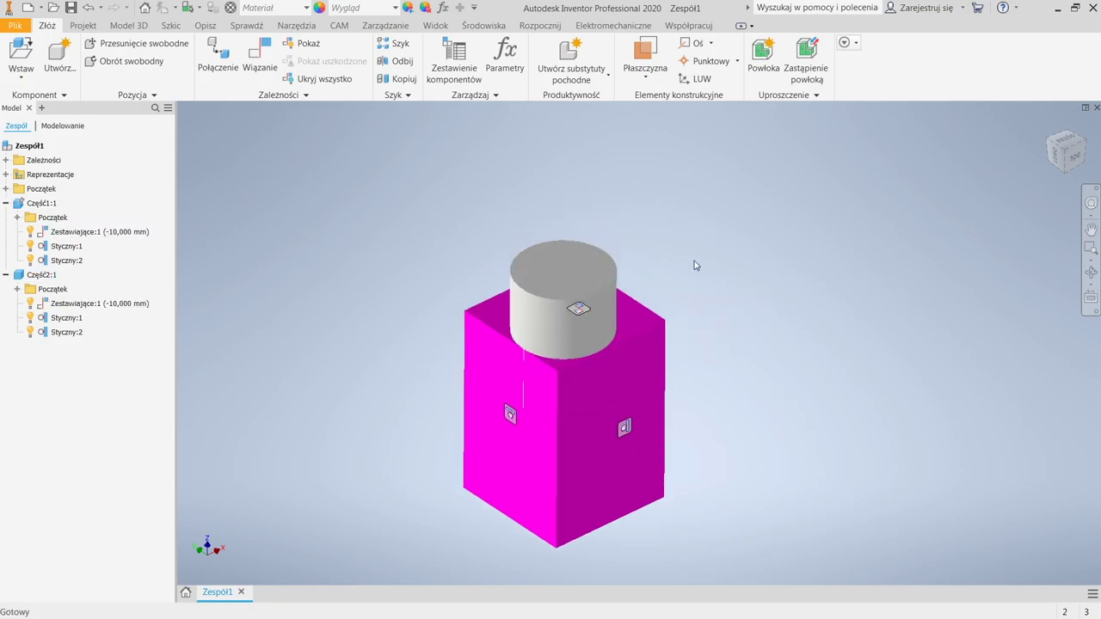
Measure the perimeter and area of the cylinder's top face and close the measurement
key("m")
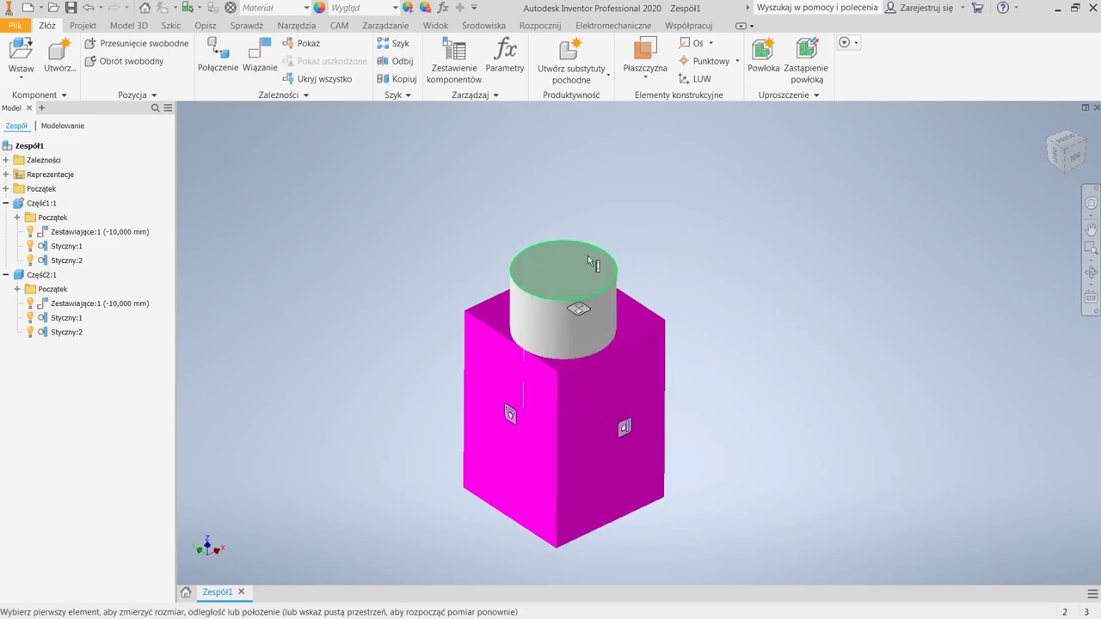
left_click(588, 258)
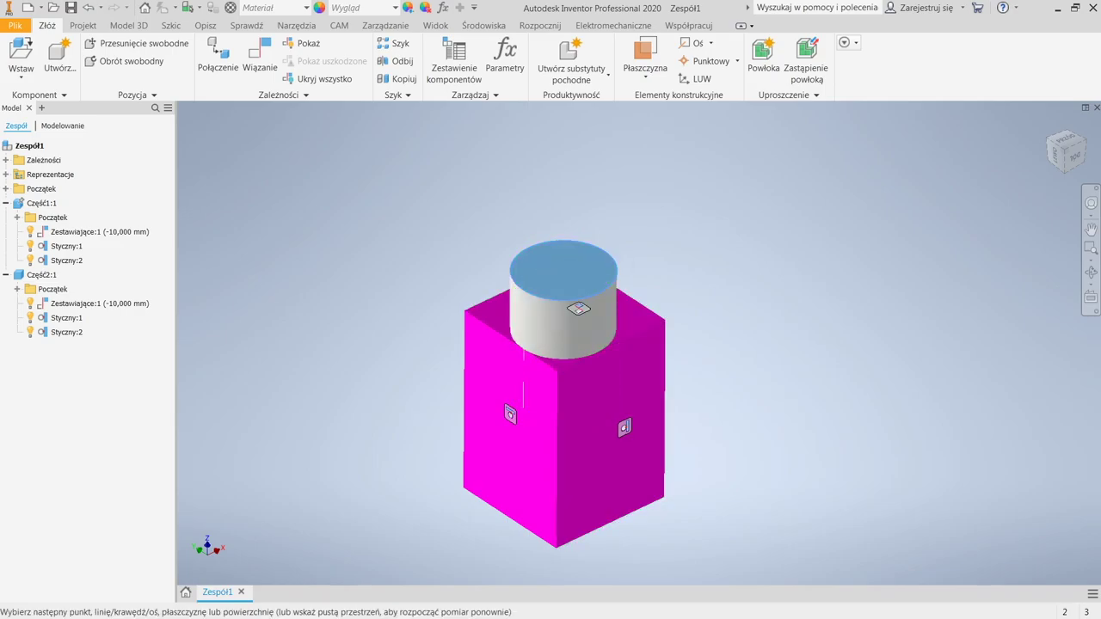
left_click_drag(287, 368, 384, 129)
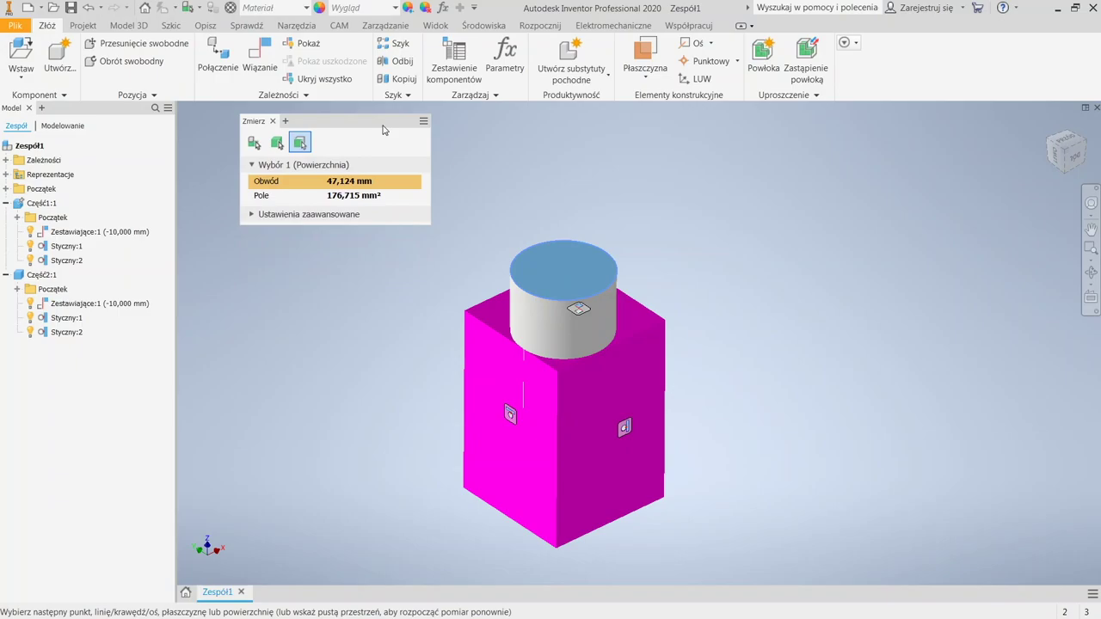
key("Escape")
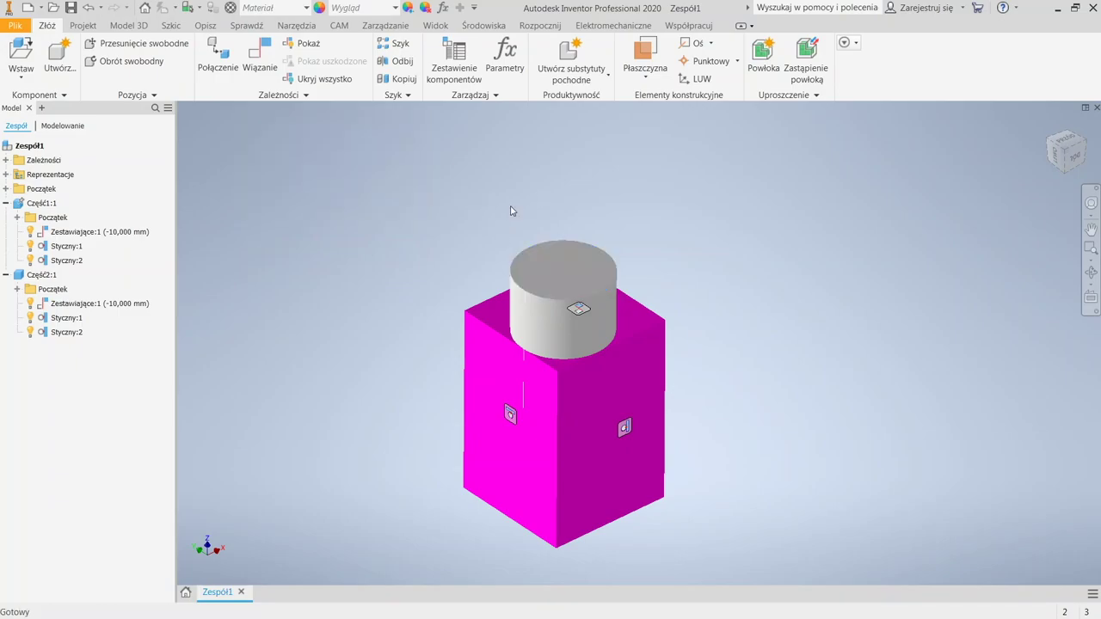
Measure the cylinder's top face together with its circular edge, with the advanced measurement settings expanded, and end the measurement
left_click(294, 29)
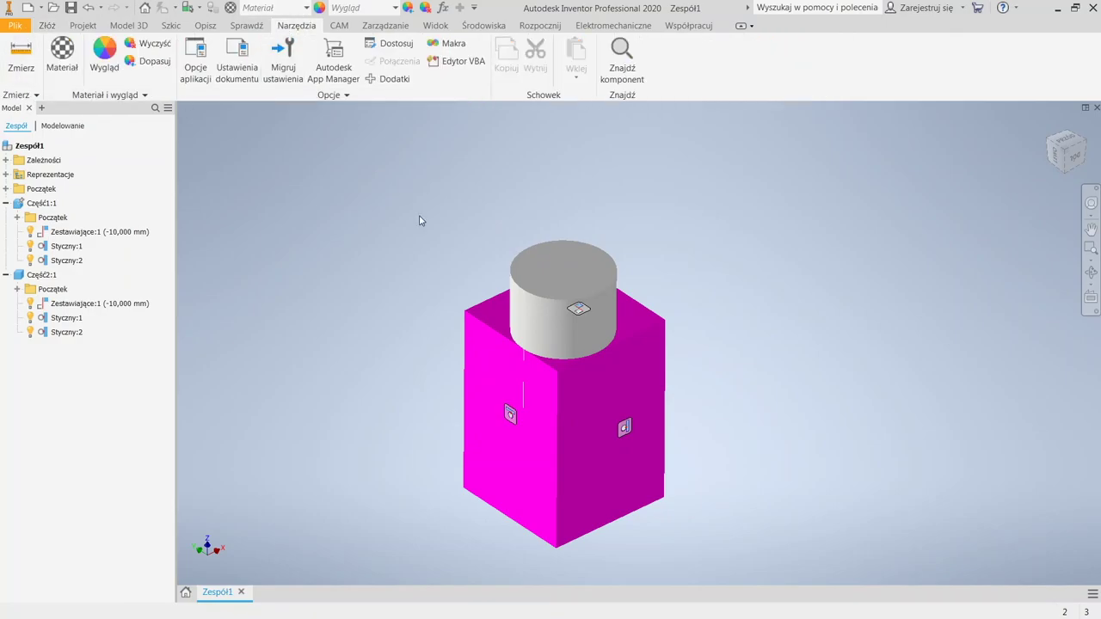
key("m")
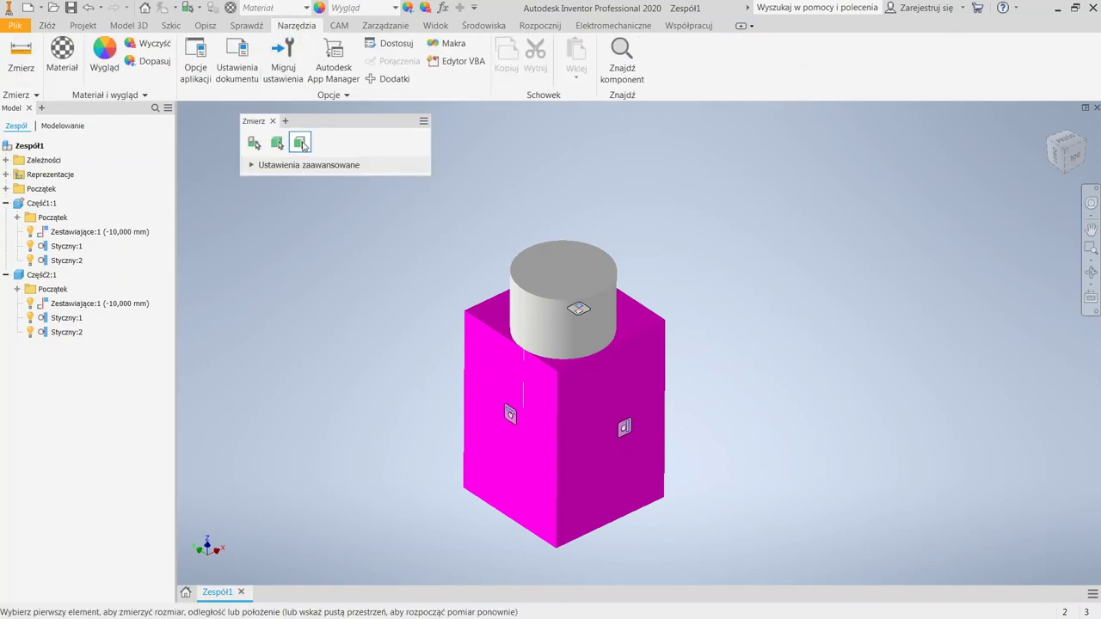
left_click(599, 265)
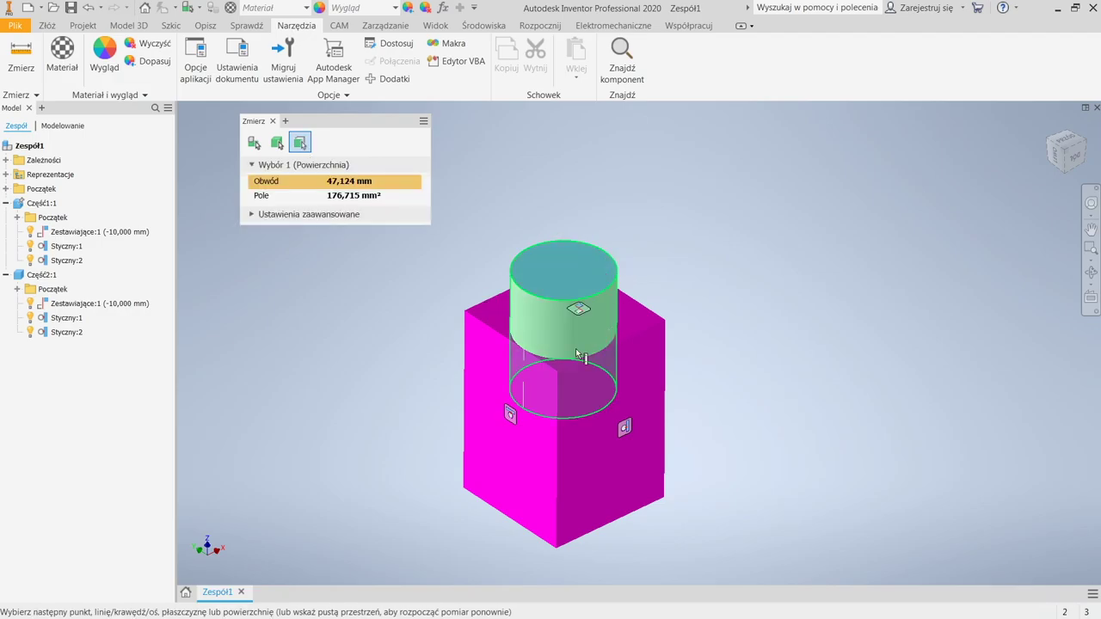
left_click(256, 215)
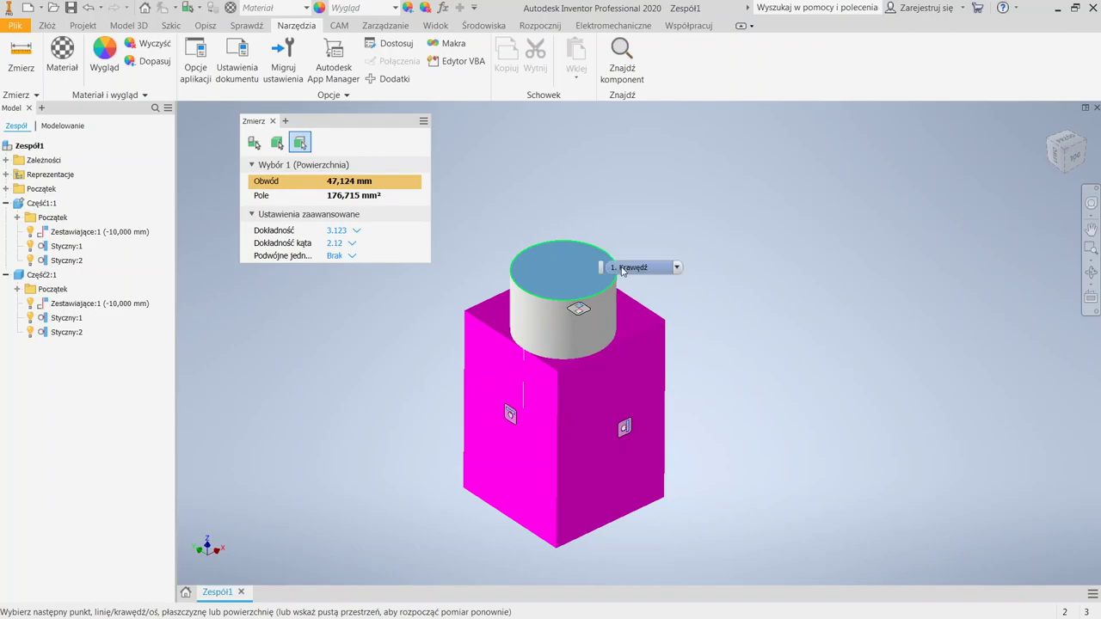
left_click(591, 249)
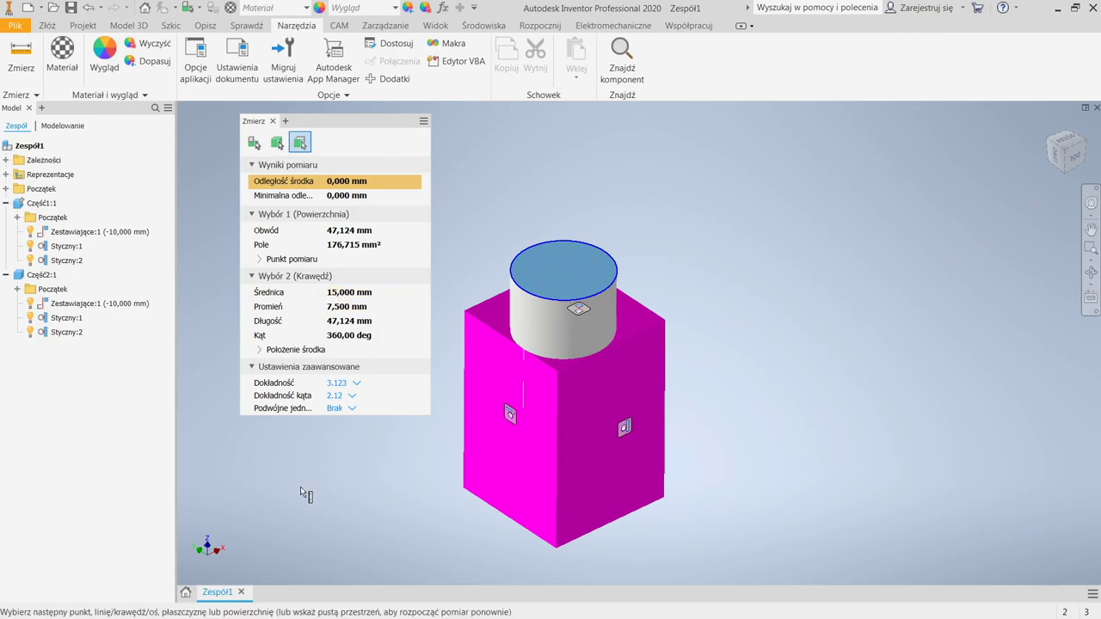
left_click(533, 153)
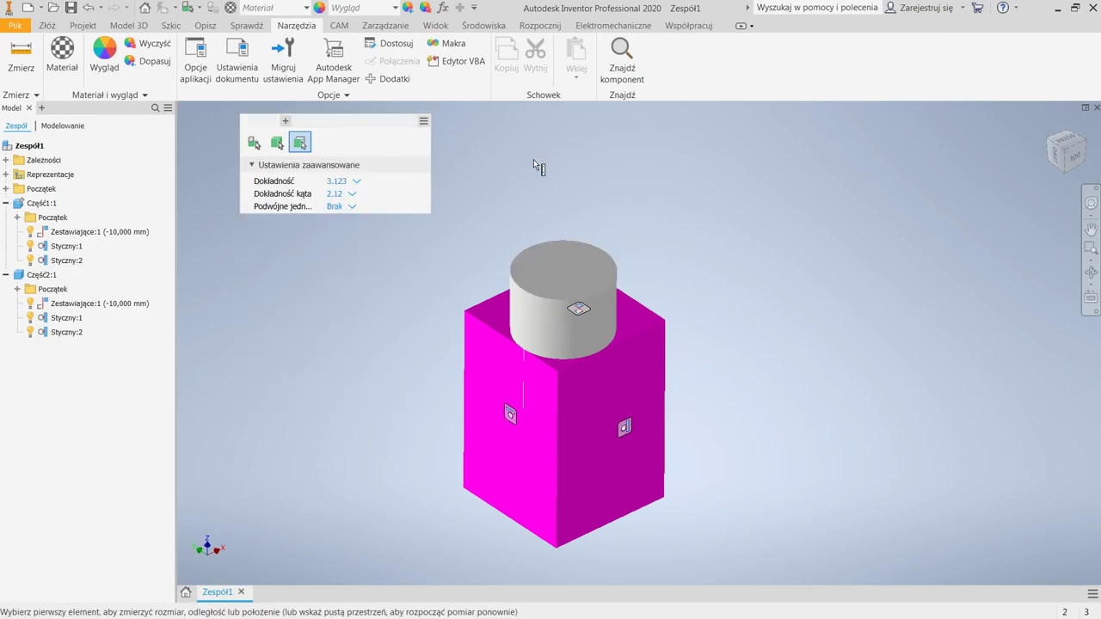
key("Escape")
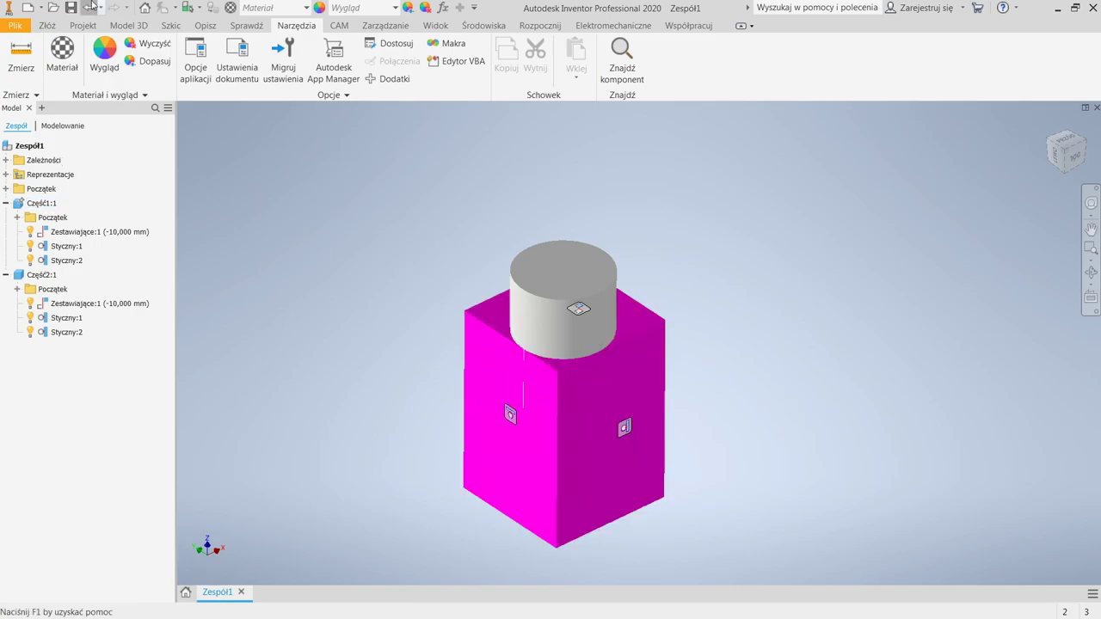
Open the block's part file from the assembly for editing and close it again
left_click(47, 25)
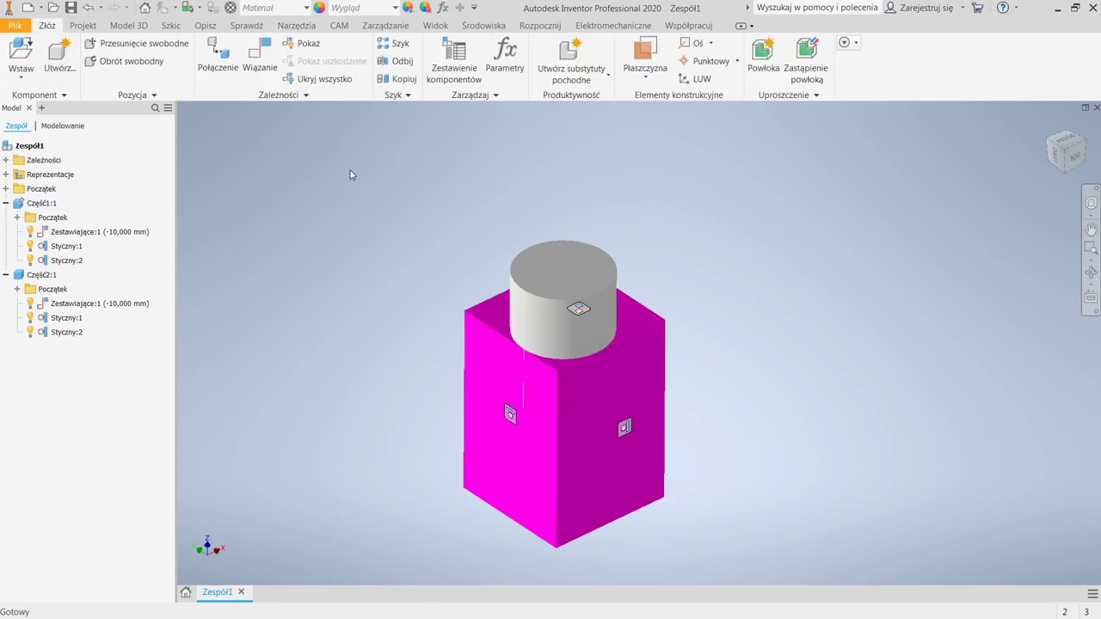
left_click(657, 393)
right_click(640, 340)
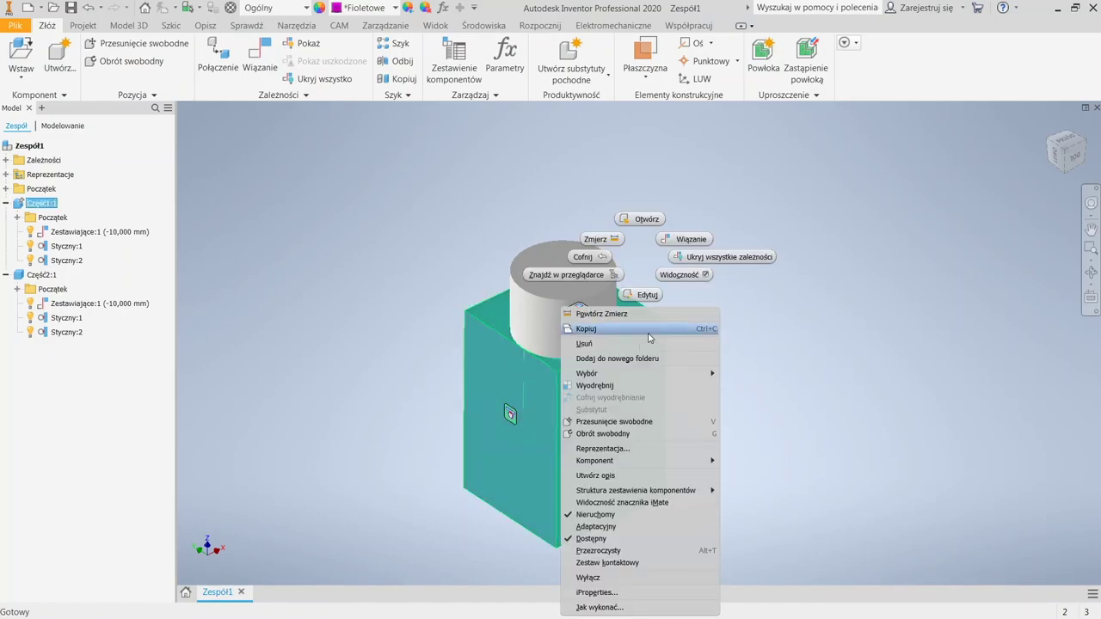
left_click(646, 220)
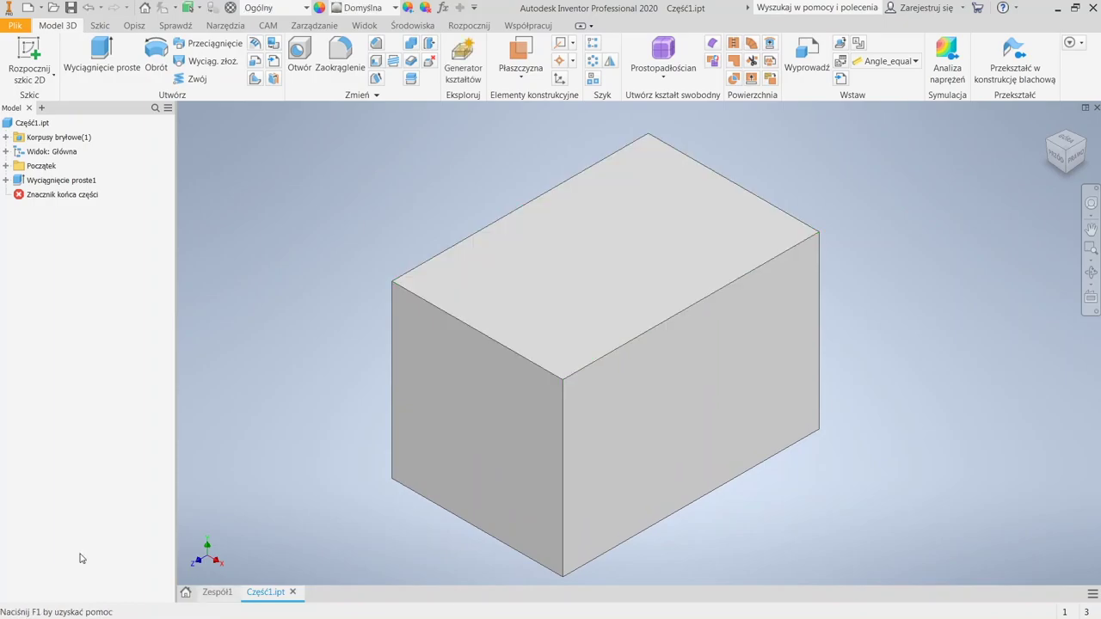
left_click(294, 592)
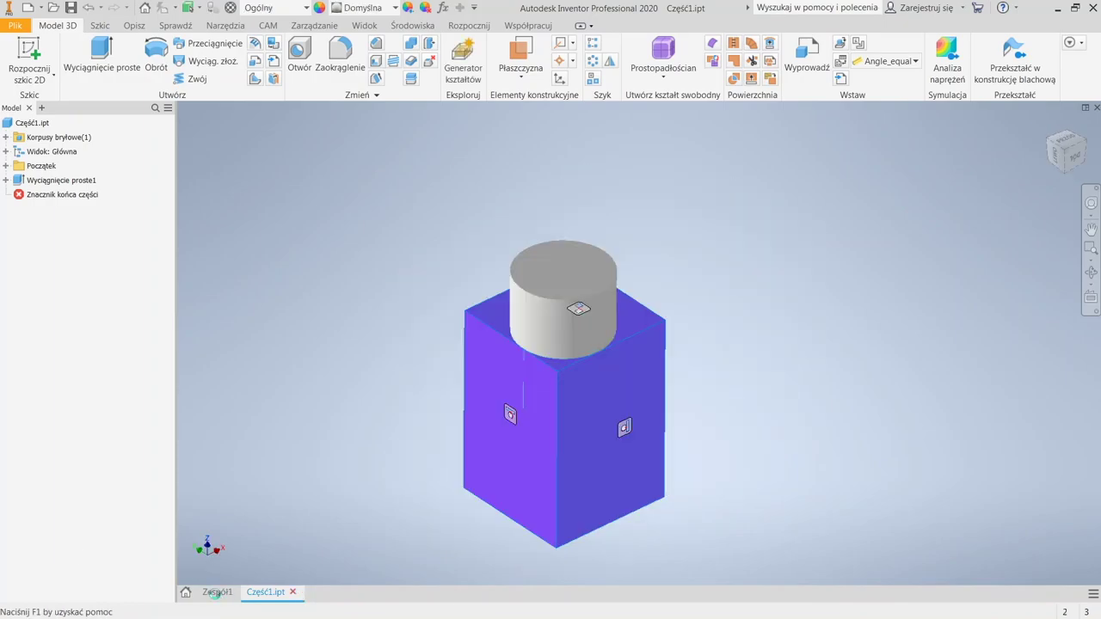
Open the part Część1.ipt from the recently used documents on the home page
left_click(185, 592)
mouse_move(463, 400)
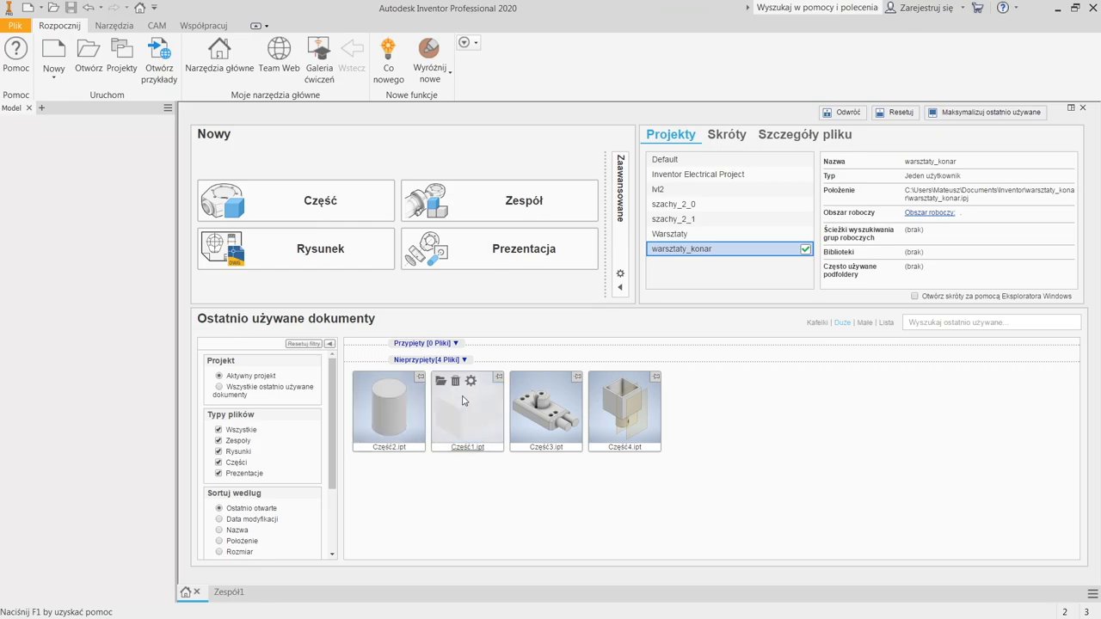
left_click(472, 423)
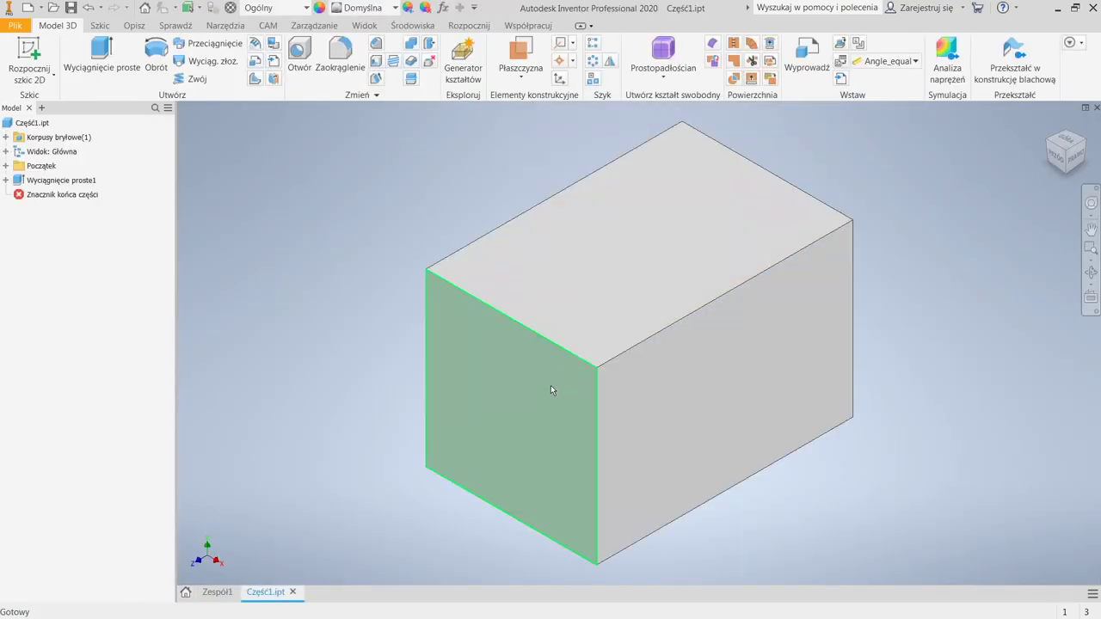
Start a new 2D sketch on the square end face of the block
left_click(6, 180)
left_click(41, 197)
left_click(464, 329)
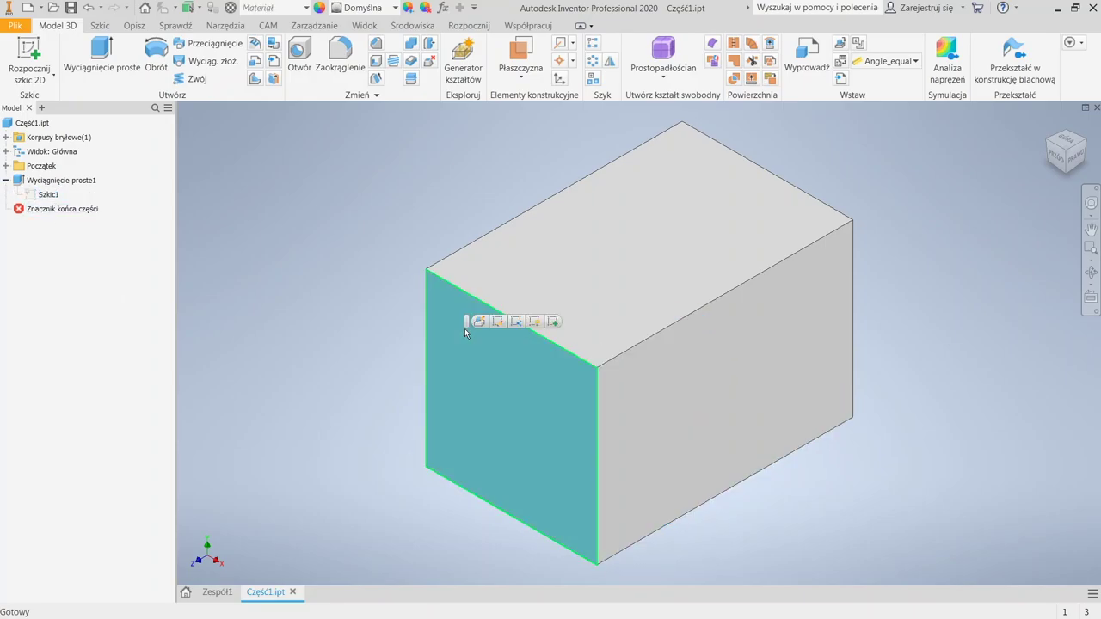
left_click(348, 387)
left_click(29, 51)
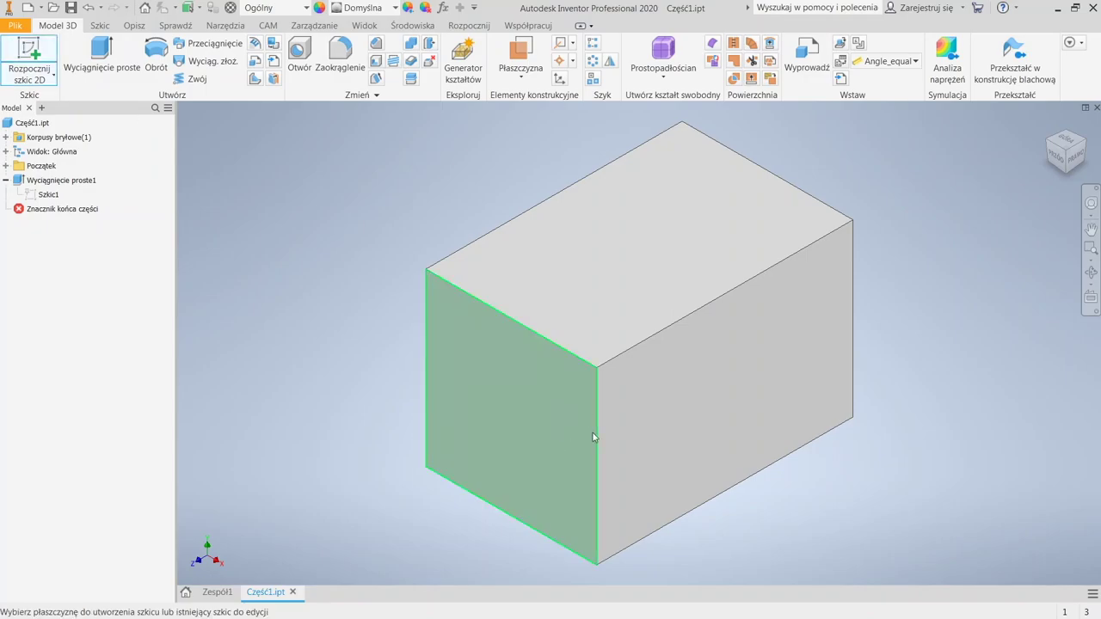
left_click(592, 437)
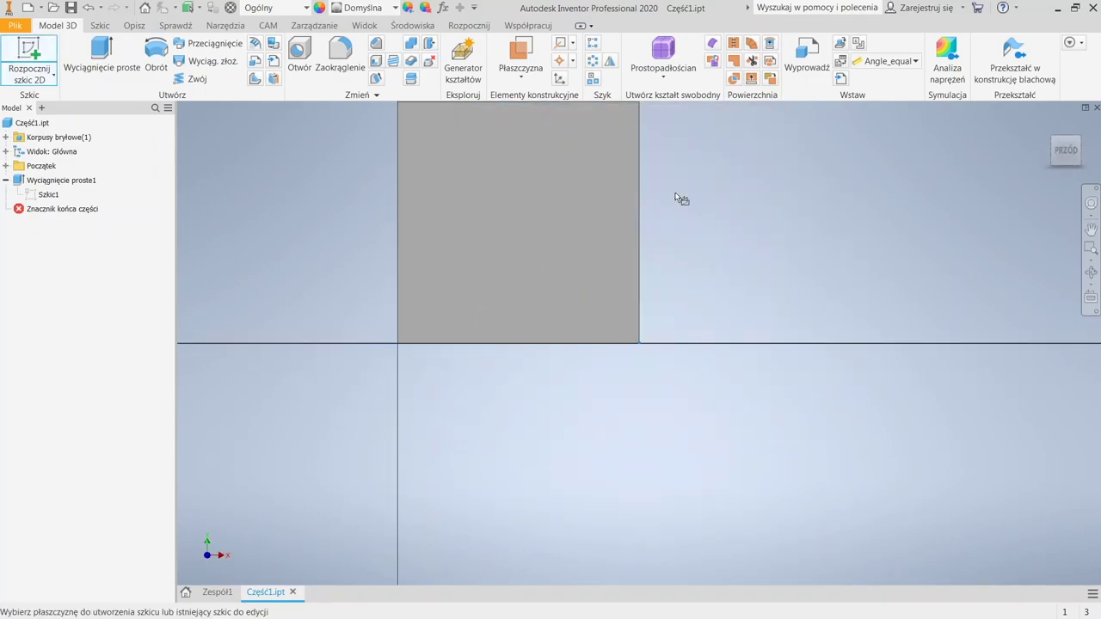
Project the left and bottom edges of the square face into the sketch
key("c")
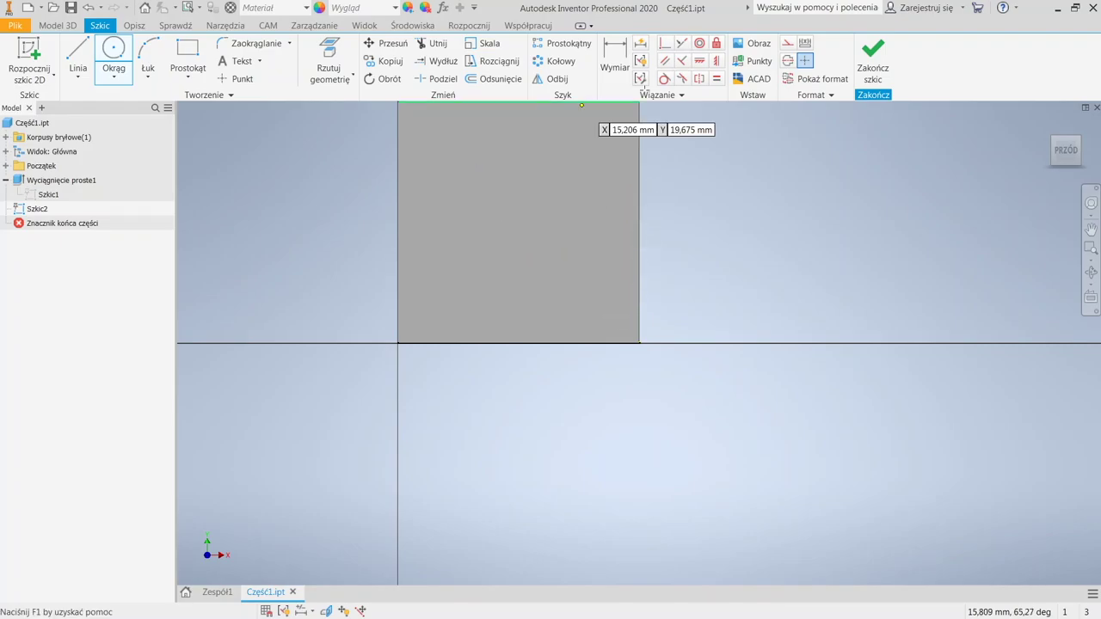
left_click(329, 59)
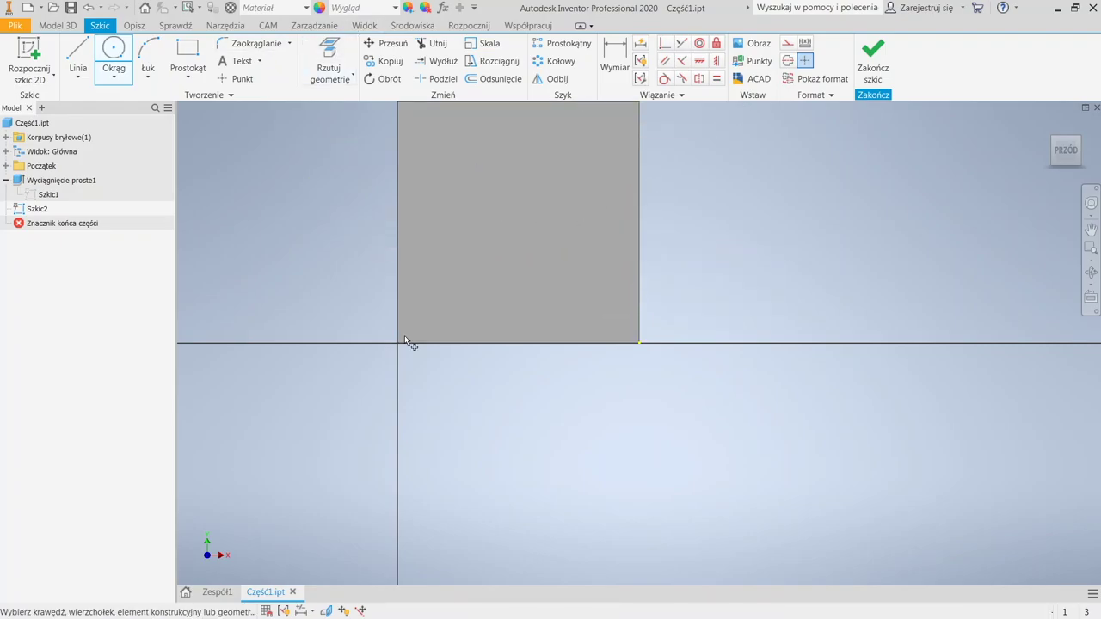
left_click(399, 266)
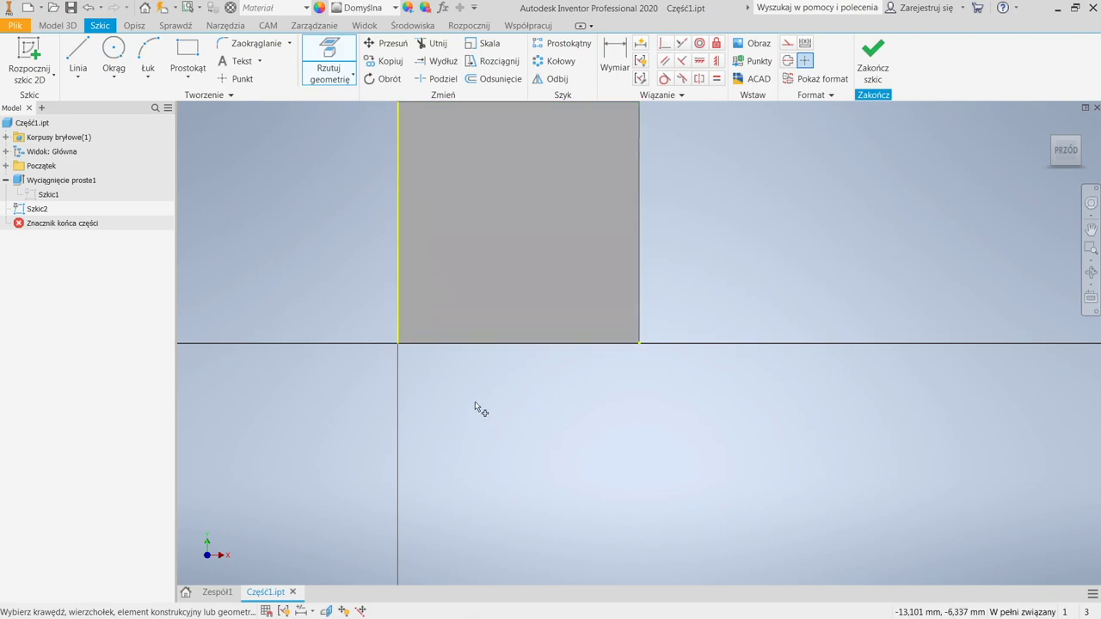
left_click(468, 343)
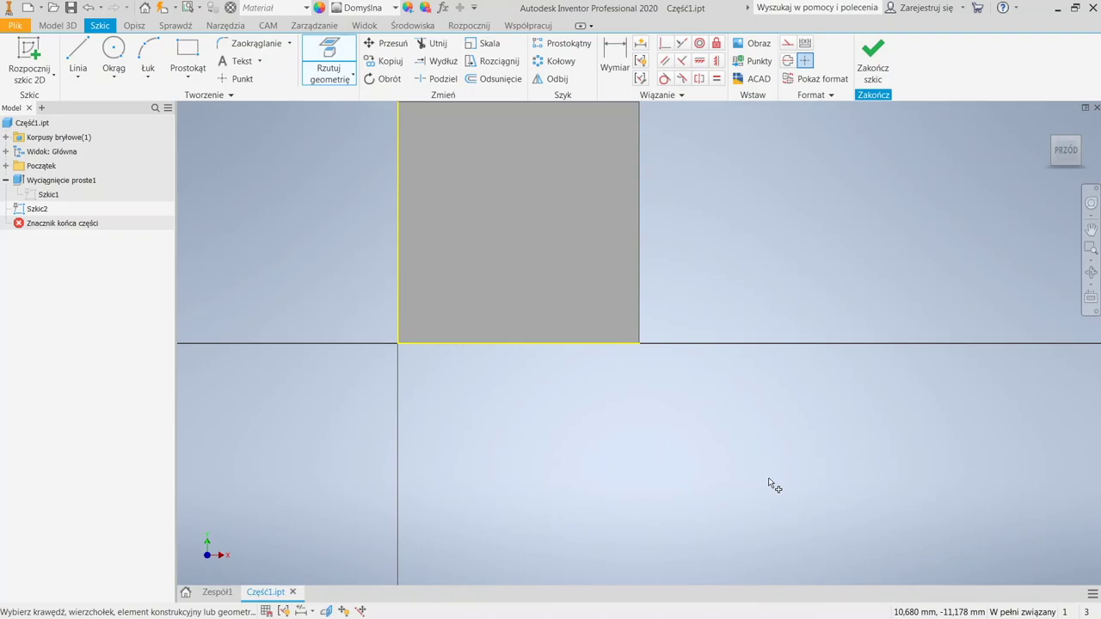
mouse_move(752, 410)
middle_mouse_down()
mouse_move(749, 302)
mouse_move(745, 386)
mouse_move(745, 366)
middle_mouse_up()
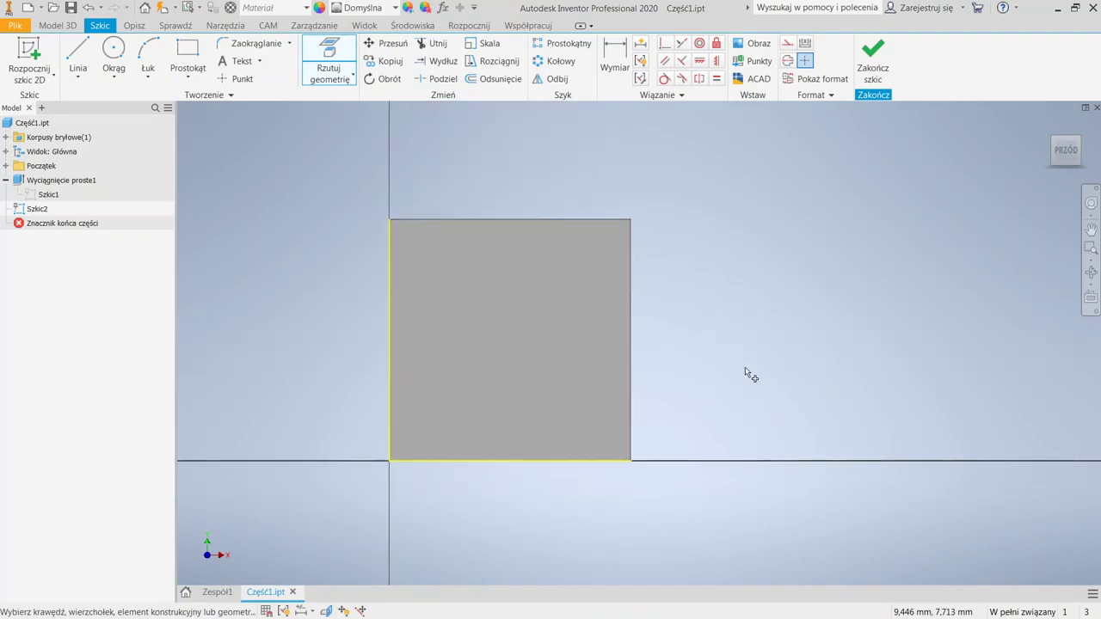
left_click(523, 459)
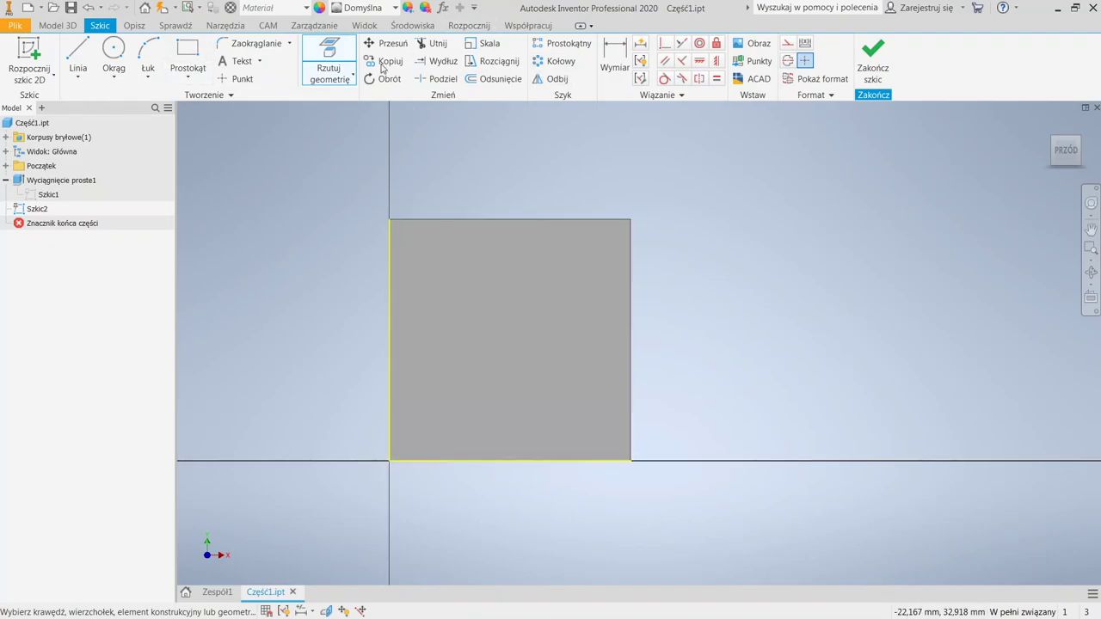
Draw a circle with a 15 mm diameter centred on the square face
left_click(113, 52)
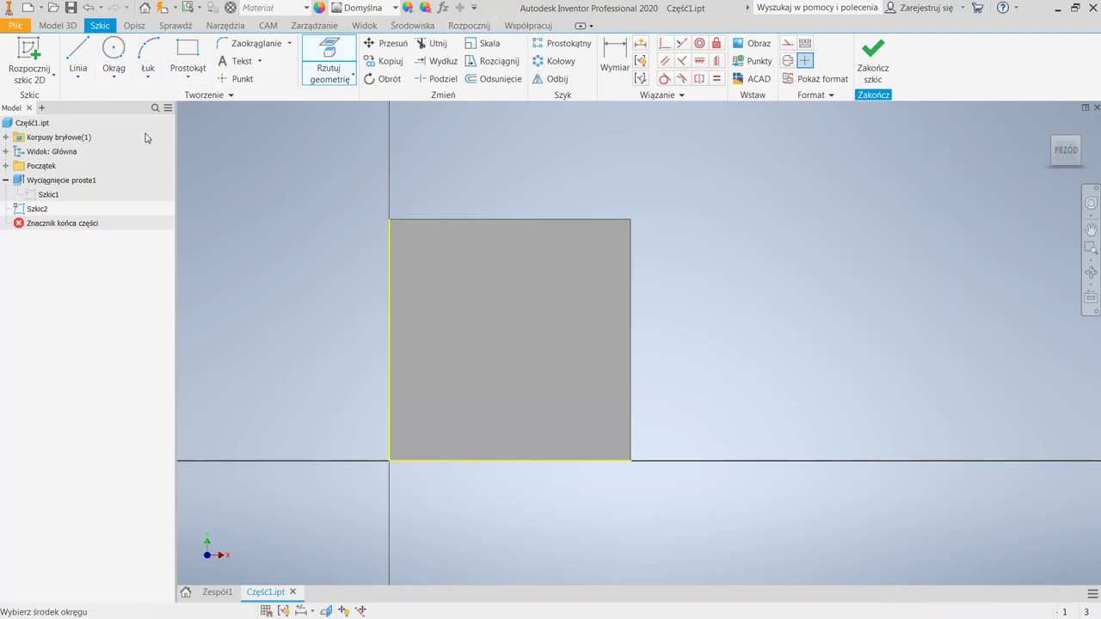
left_click(387, 361)
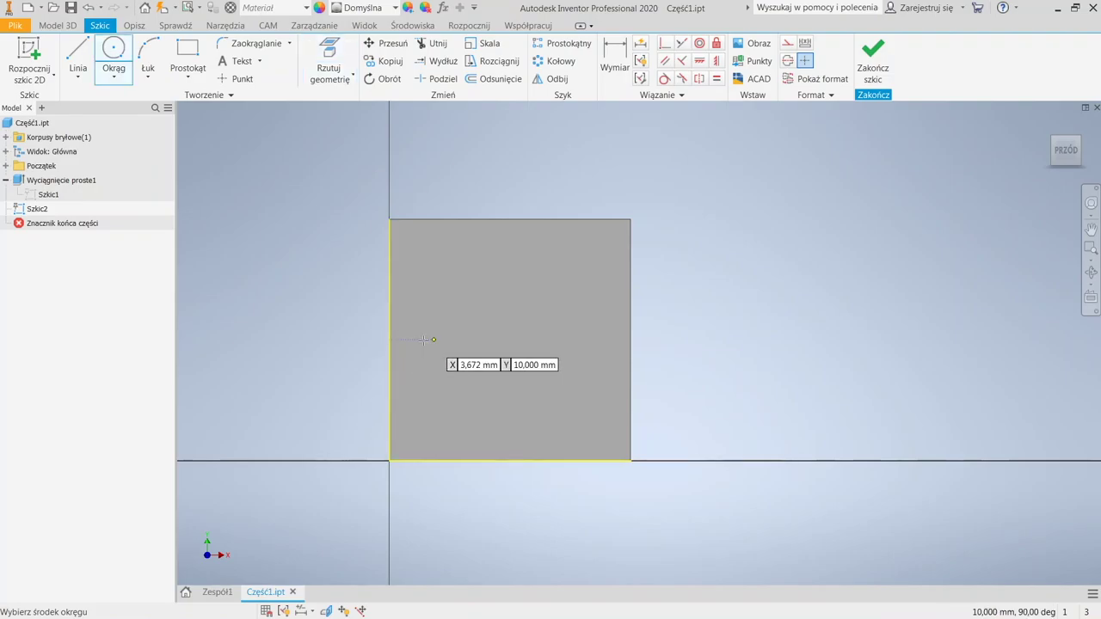
left_click(510, 341)
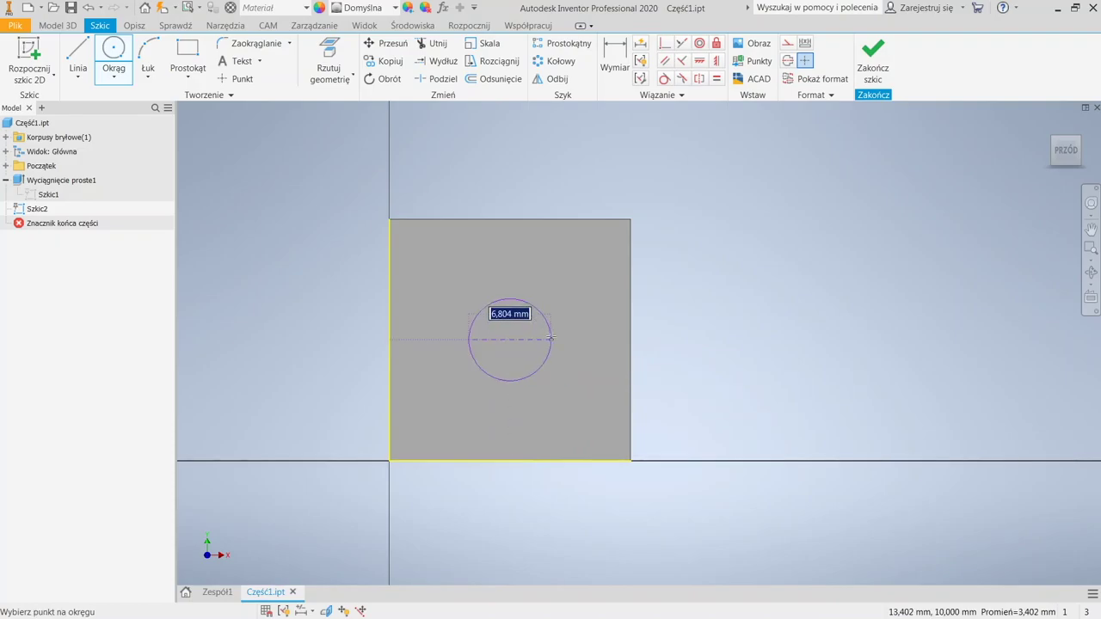
type("15")
key("Return")
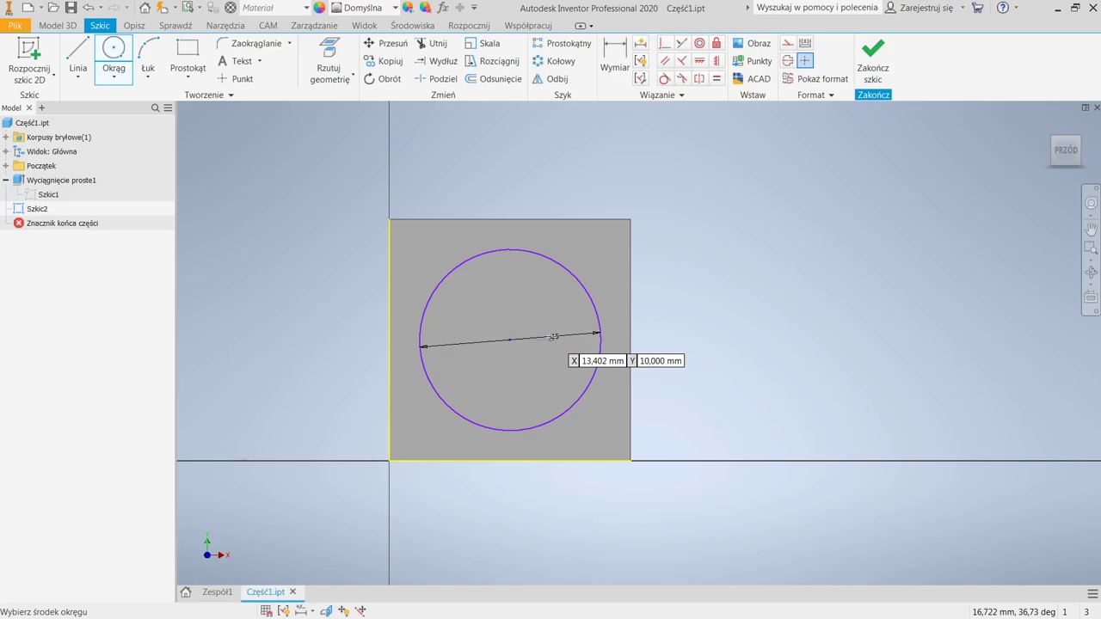
key("Escape")
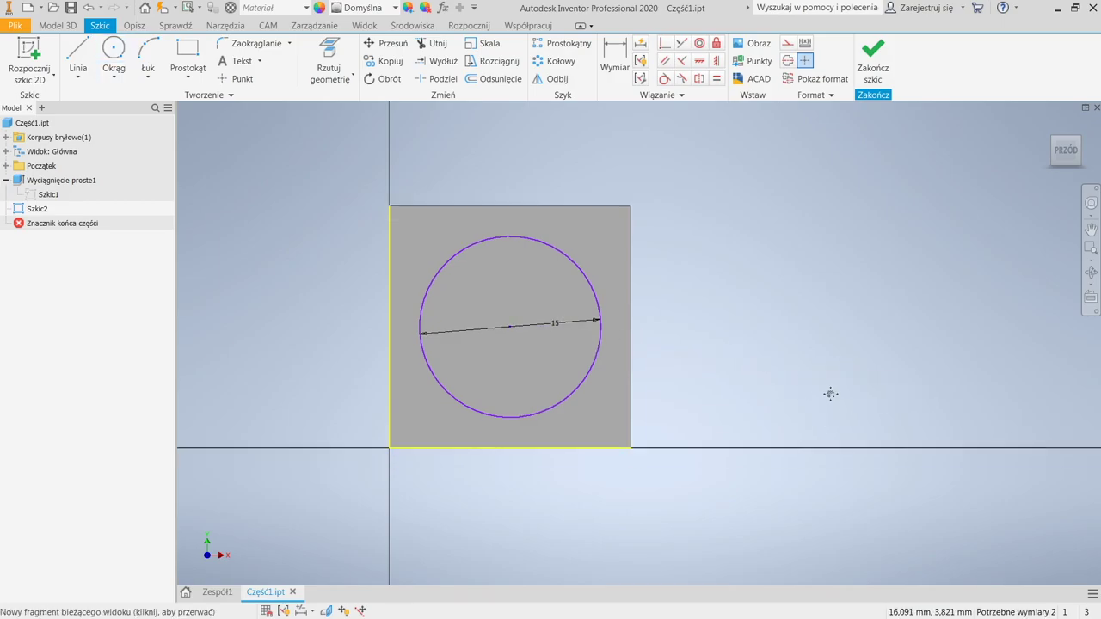
Check how freely the circle's centre can still move relative to the projected edges
left_click(507, 417)
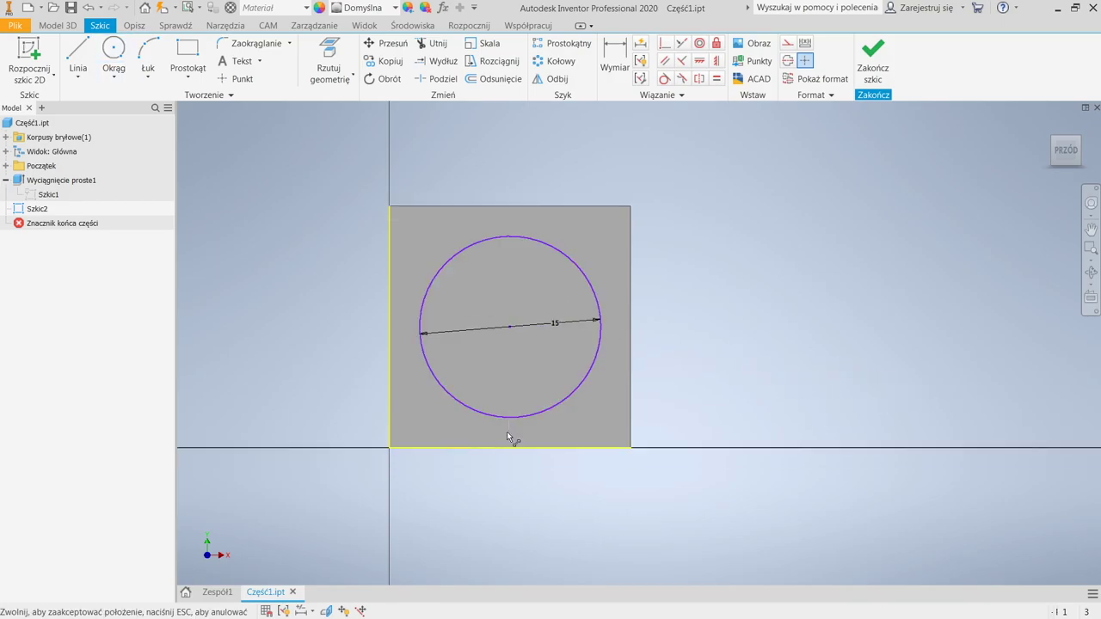
left_click(514, 447, "ctrl")
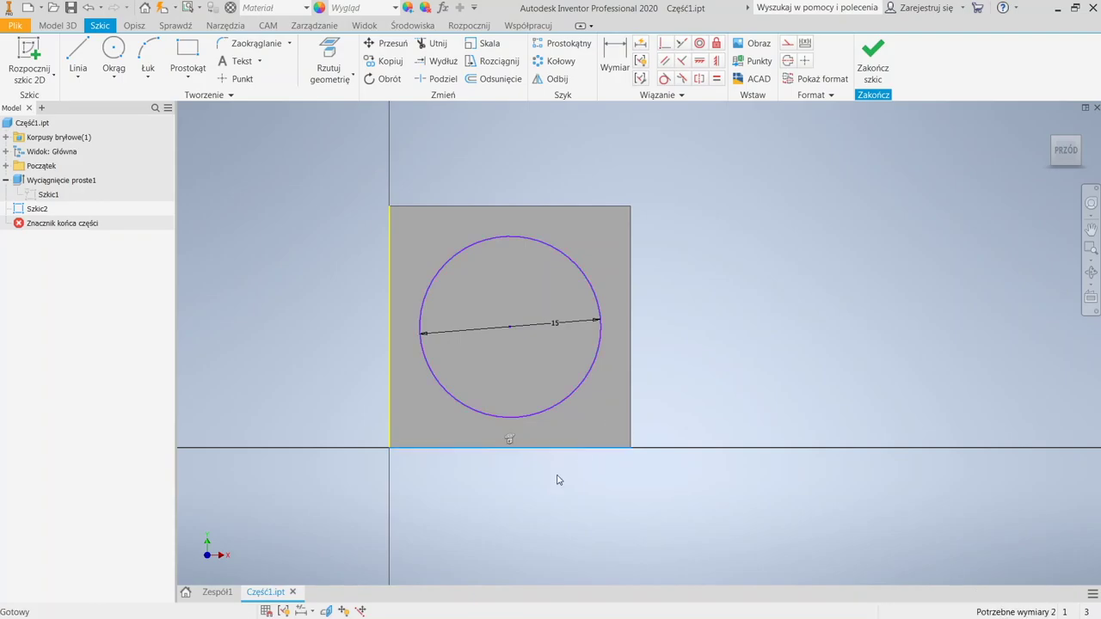
left_click(575, 512)
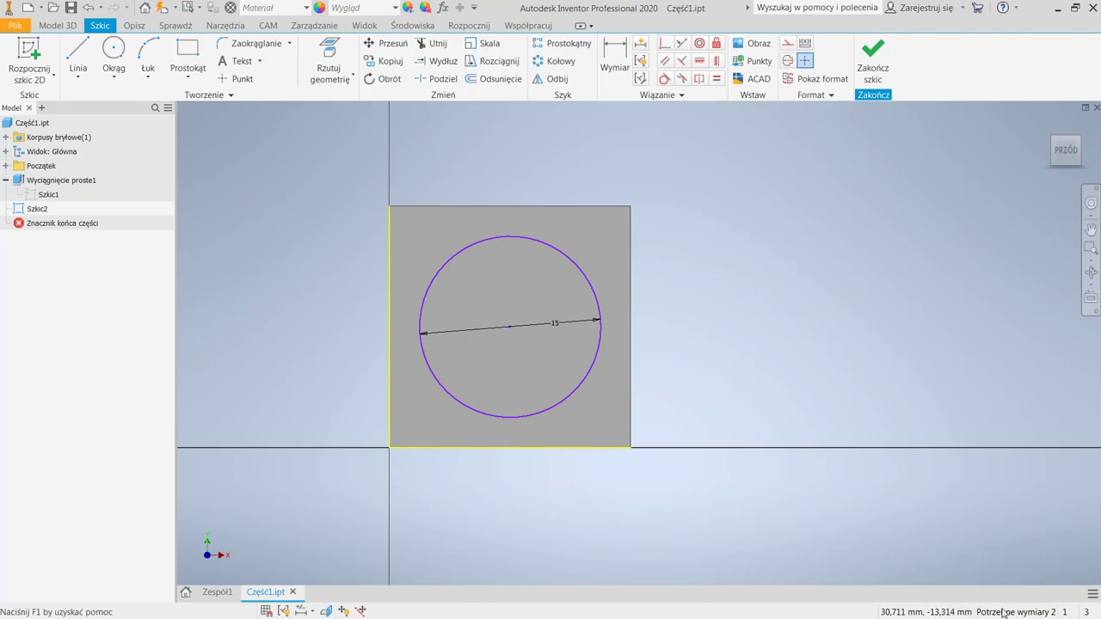
left_click(445, 447)
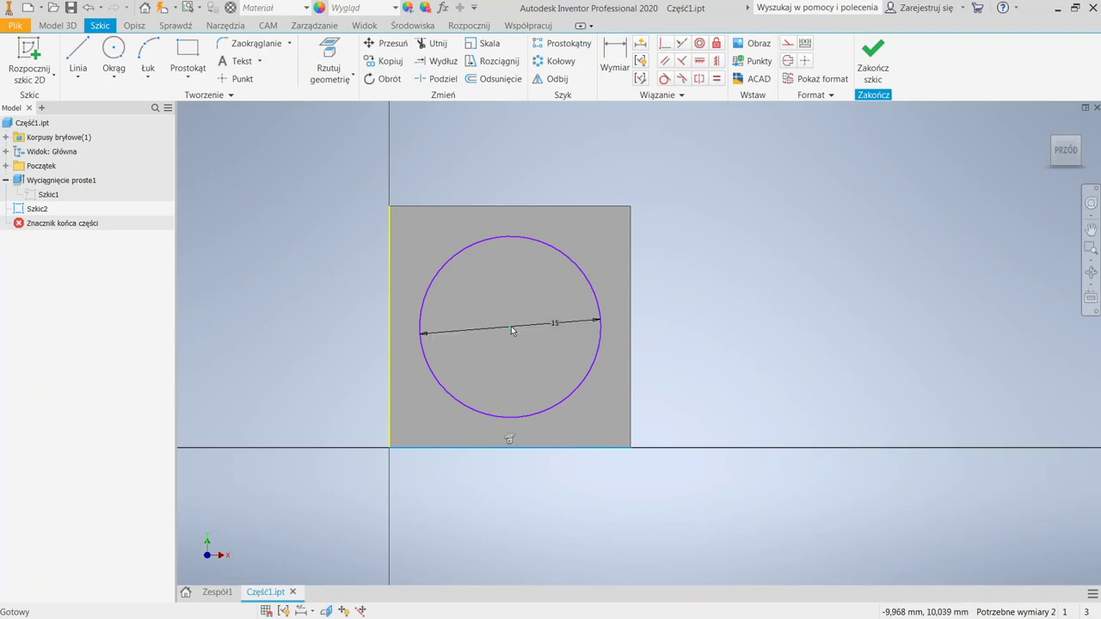
mouse_move(510, 320)
left_mouse_down()
mouse_move(539, 281)
mouse_move(510, 327)
left_mouse_up()
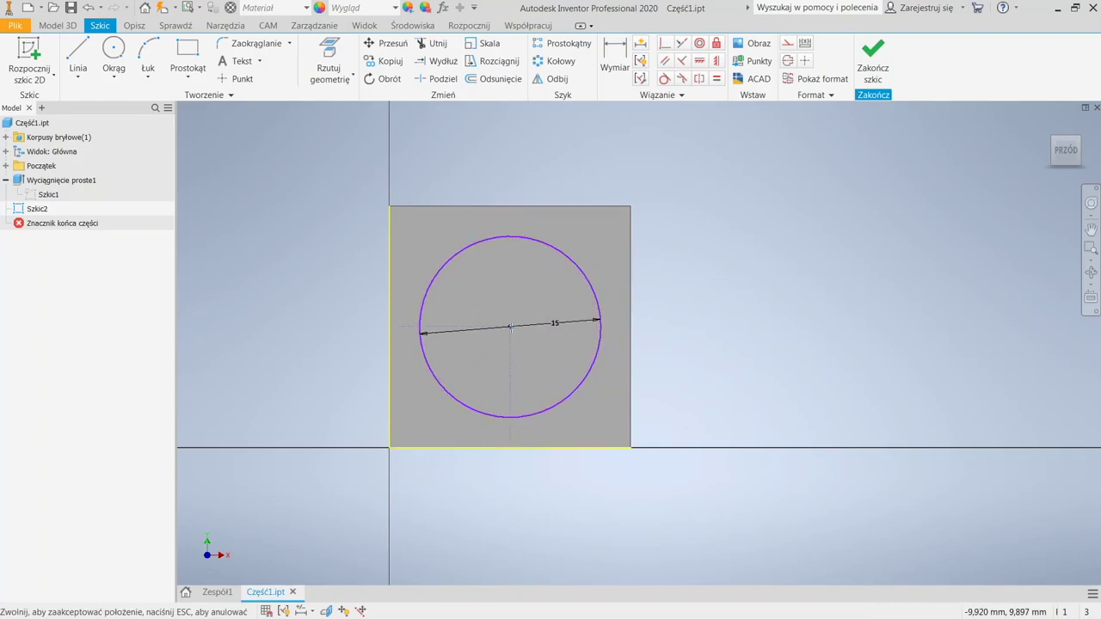
left_click_drag(510, 327, 510, 327)
Dimension the circle's centre 10 mm from the bottom edge and 10 mm from the left edge, and finish the sketch
key("d")
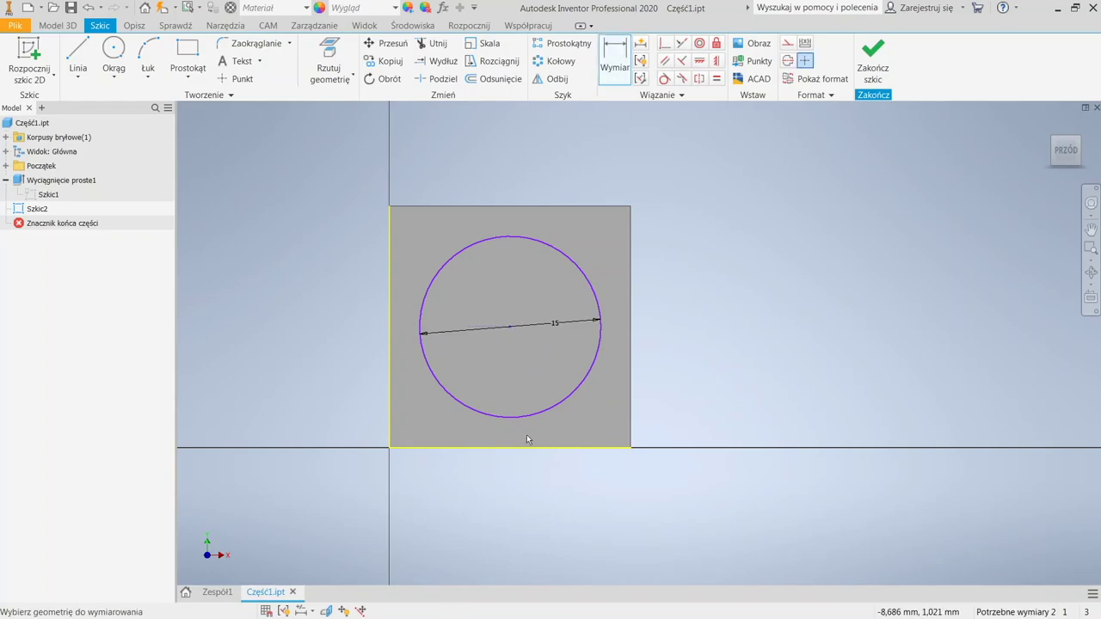
left_click(526, 447)
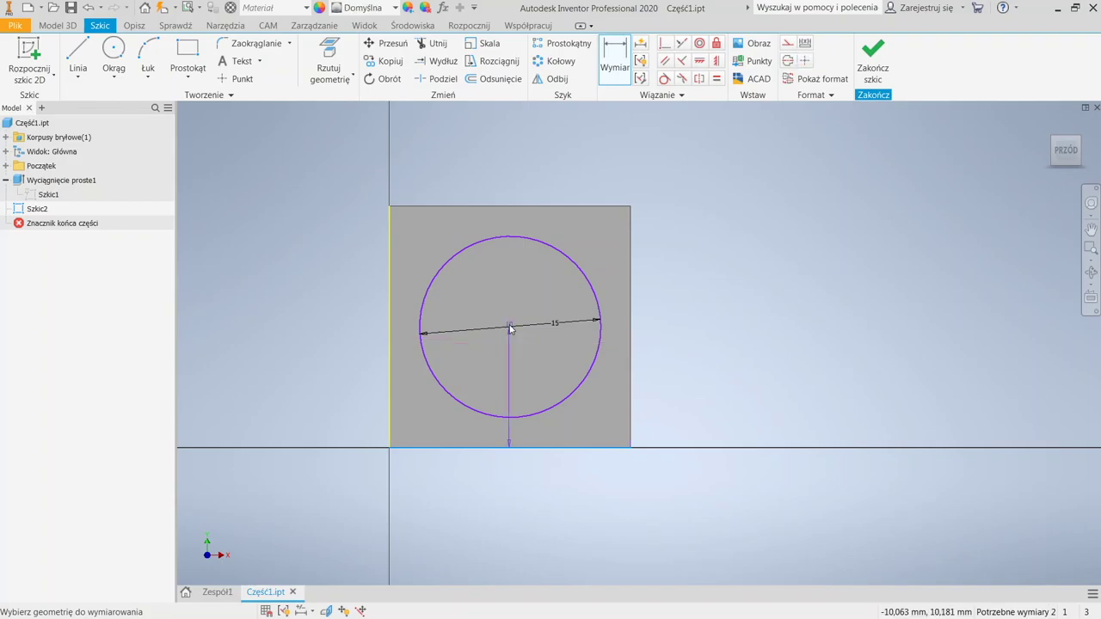
left_click(510, 326)
left_click(529, 364)
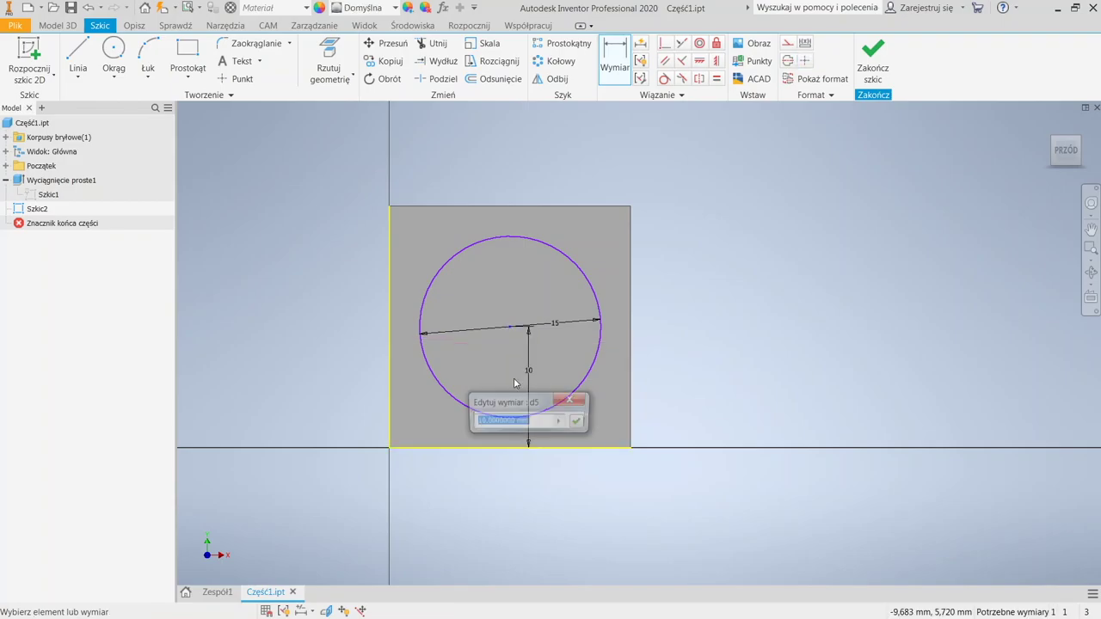
left_click(579, 423)
left_click(389, 293)
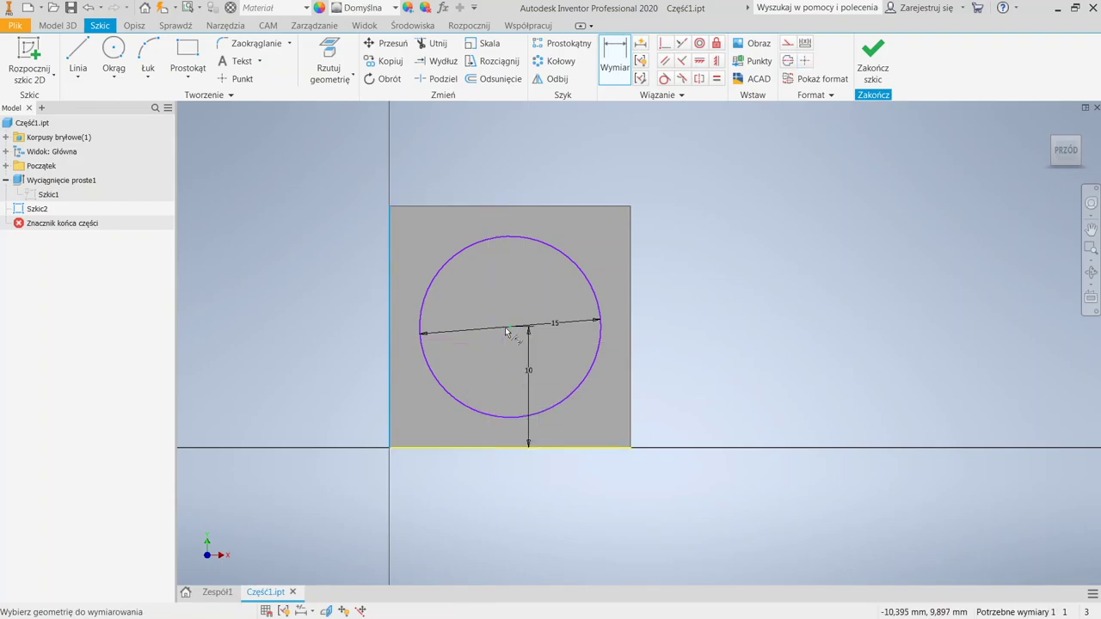
left_click(510, 331)
left_click(476, 298)
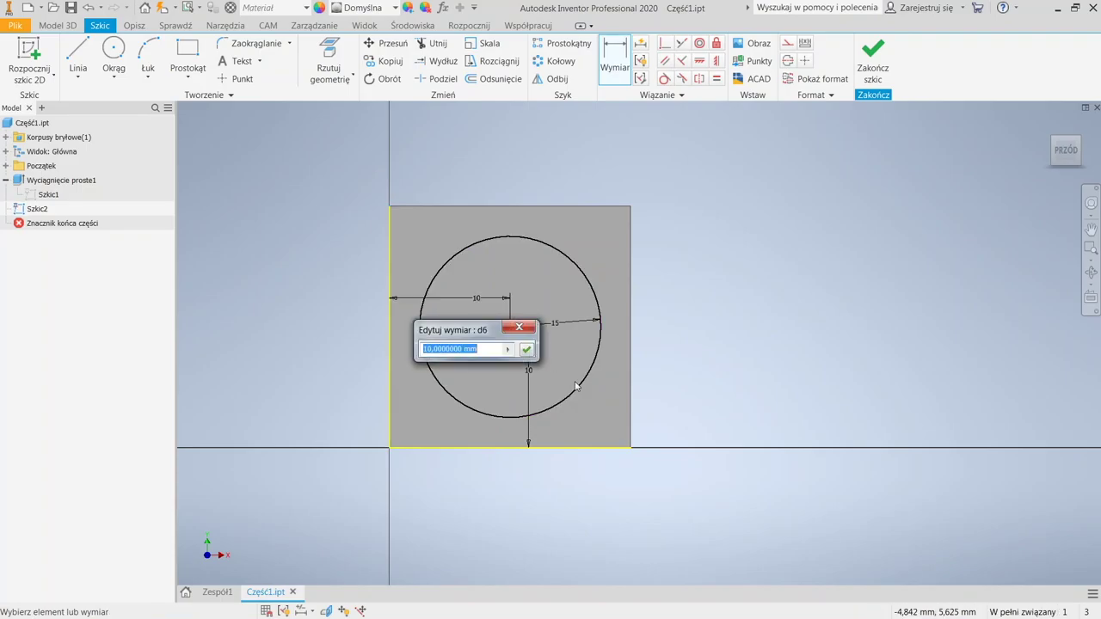
left_click(526, 349)
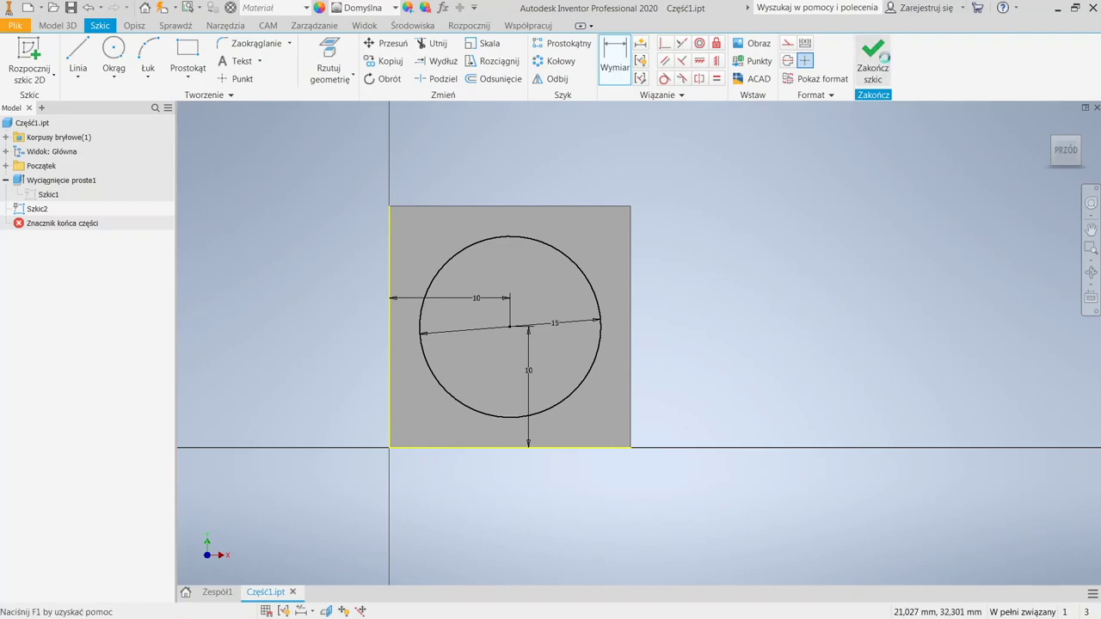
left_click(873, 60)
Extrude the circle as a cut through the whole block, with the direction flipped into the solid
left_click(91, 71)
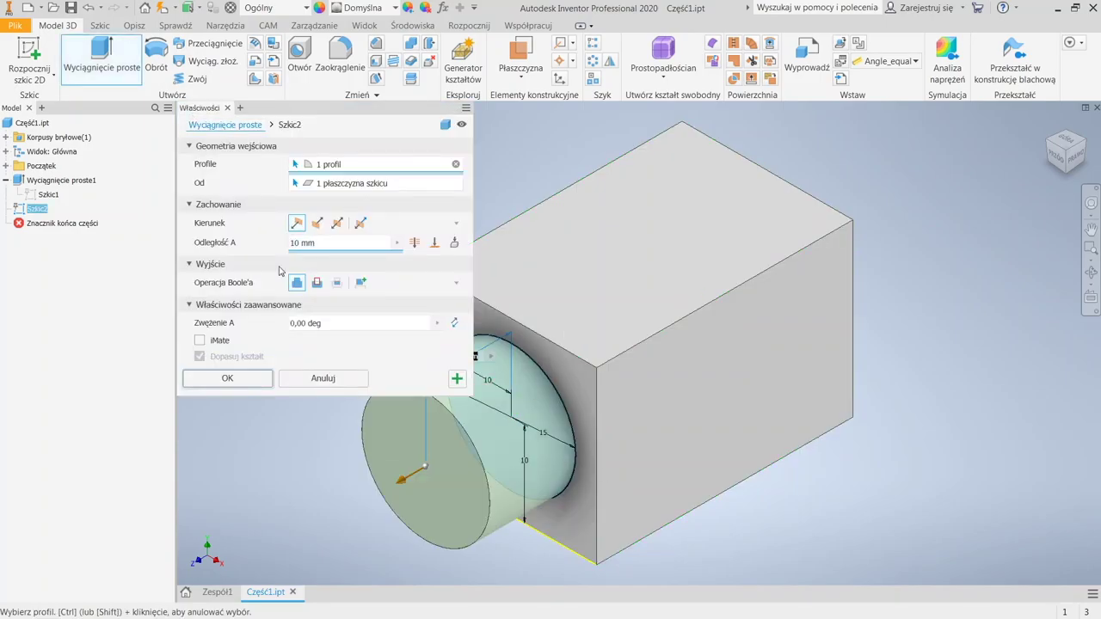
left_click(316, 225)
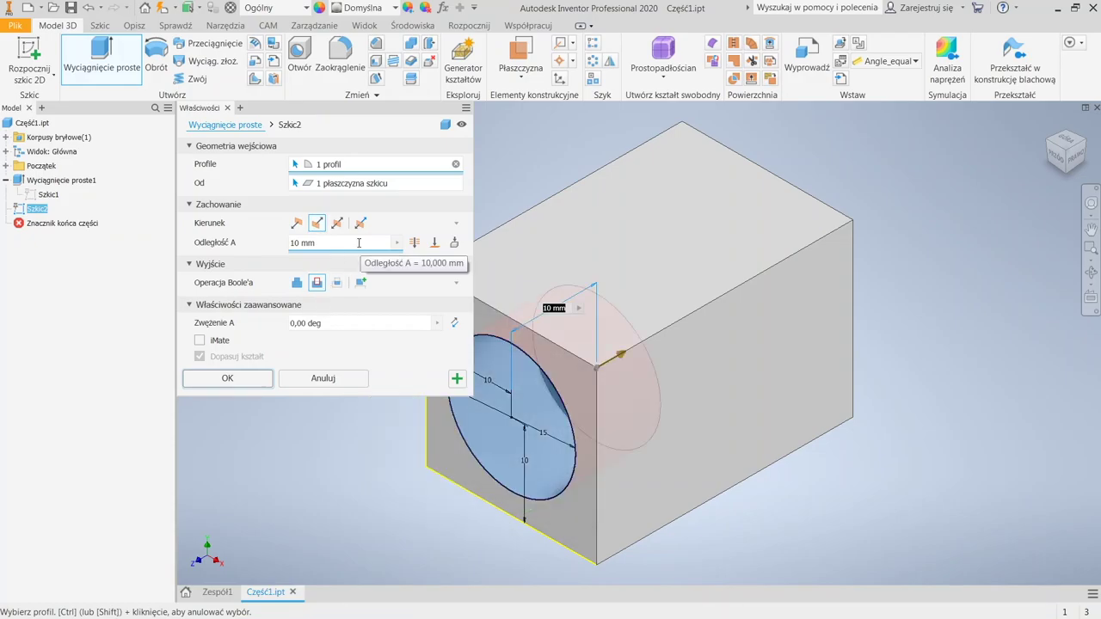
left_click(414, 242)
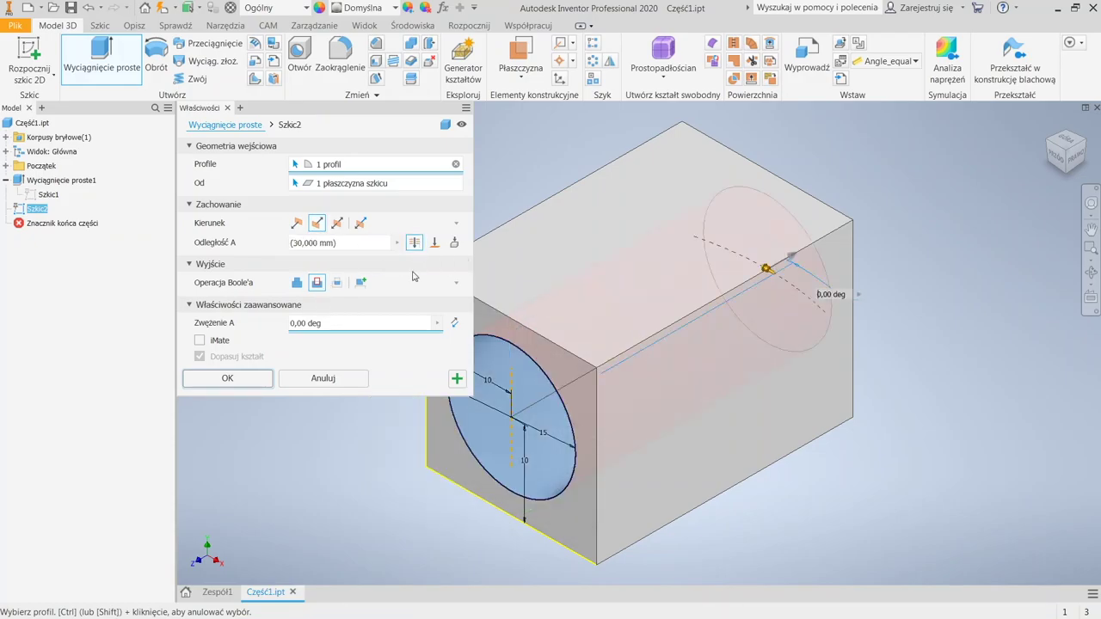
left_click(228, 378)
middle_click_drag(559, 381, 633, 337, "shift")
key("F6")
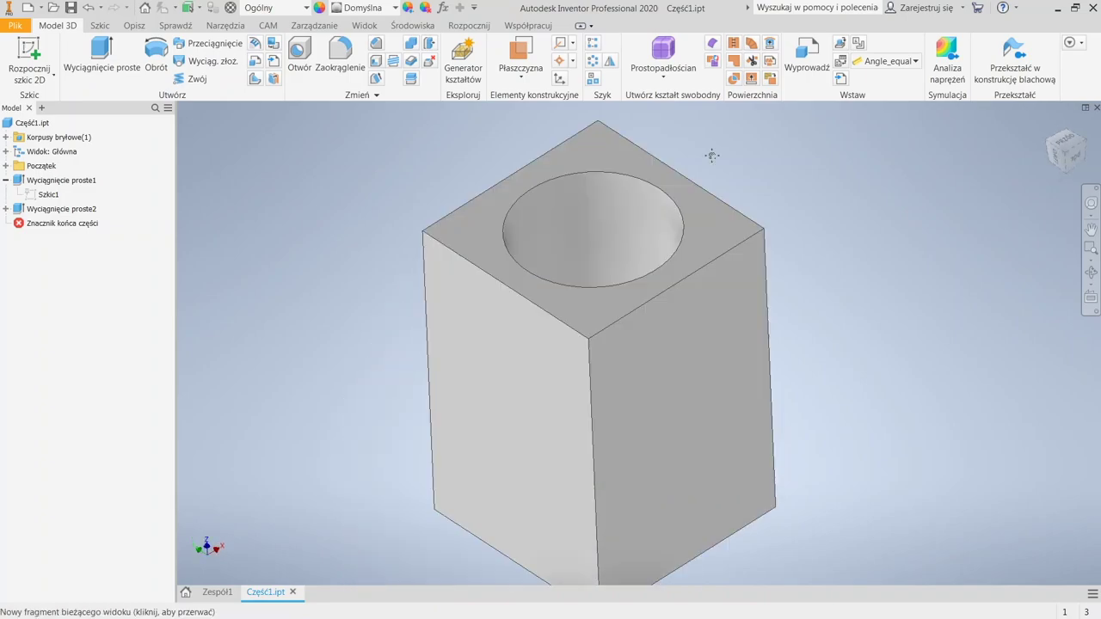
scroll(675, 232, "down", 3)
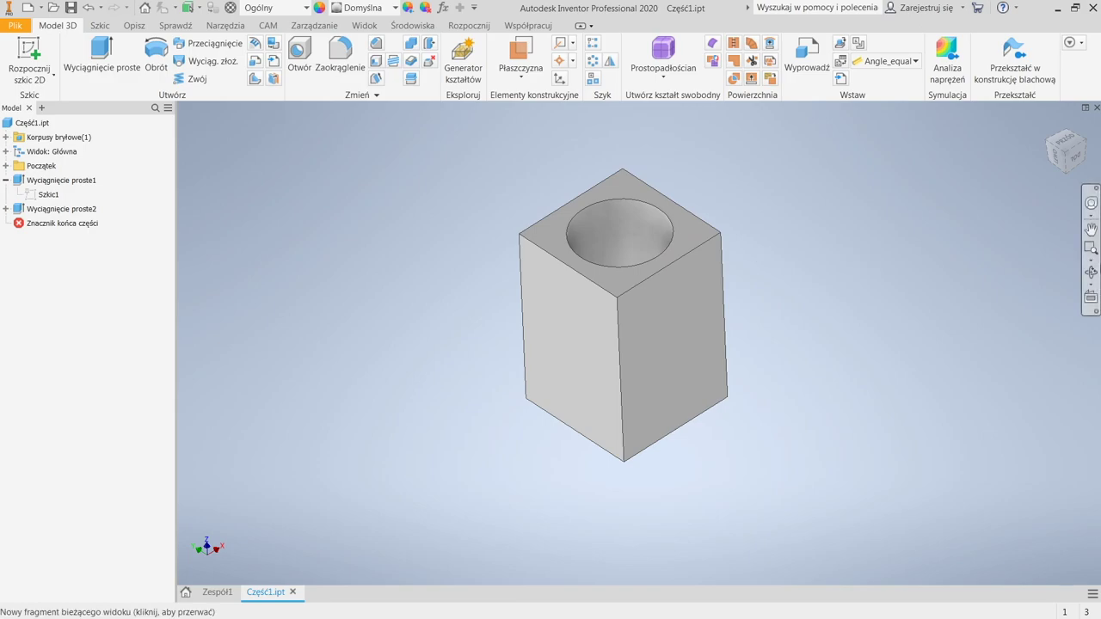
left_click(1096, 312)
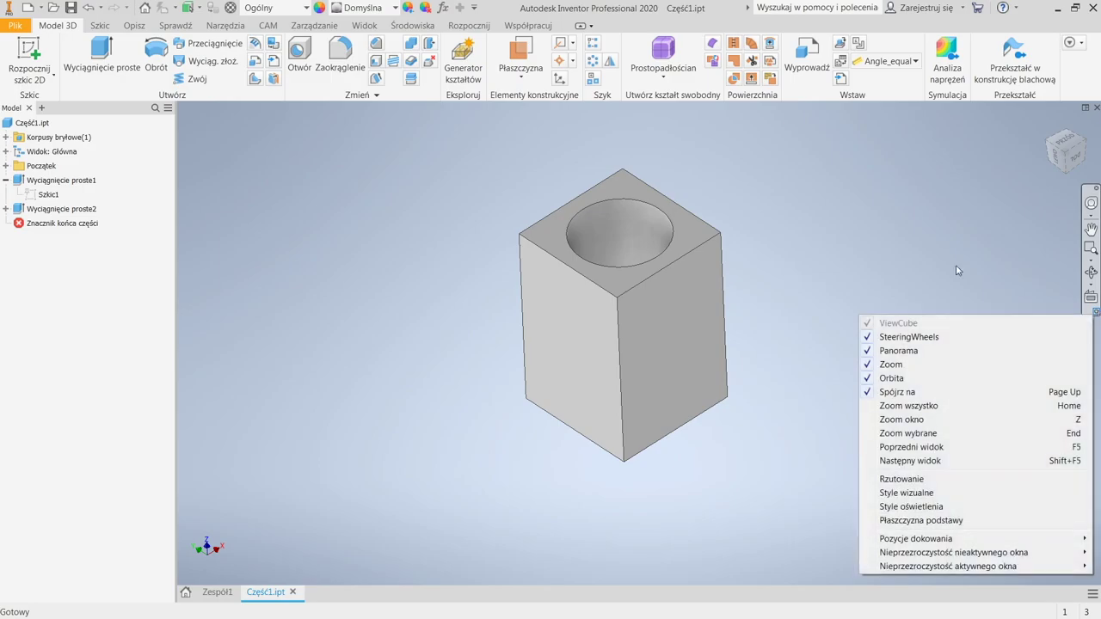
left_click(819, 143)
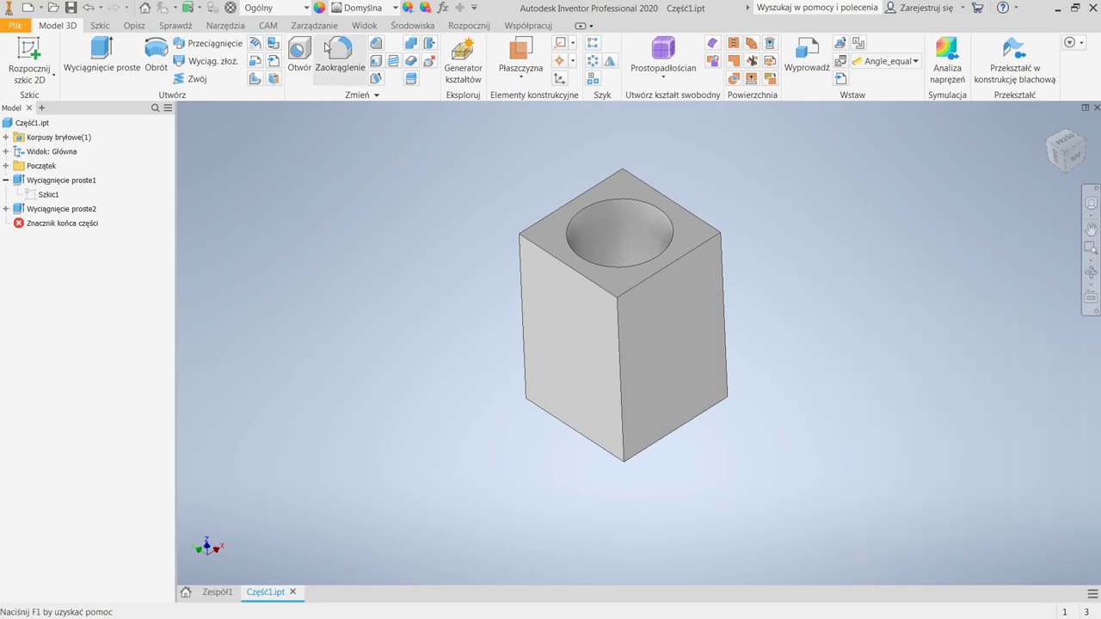
Try the Realistyczny and Cieniowany visual styles on the block part
left_click(368, 25)
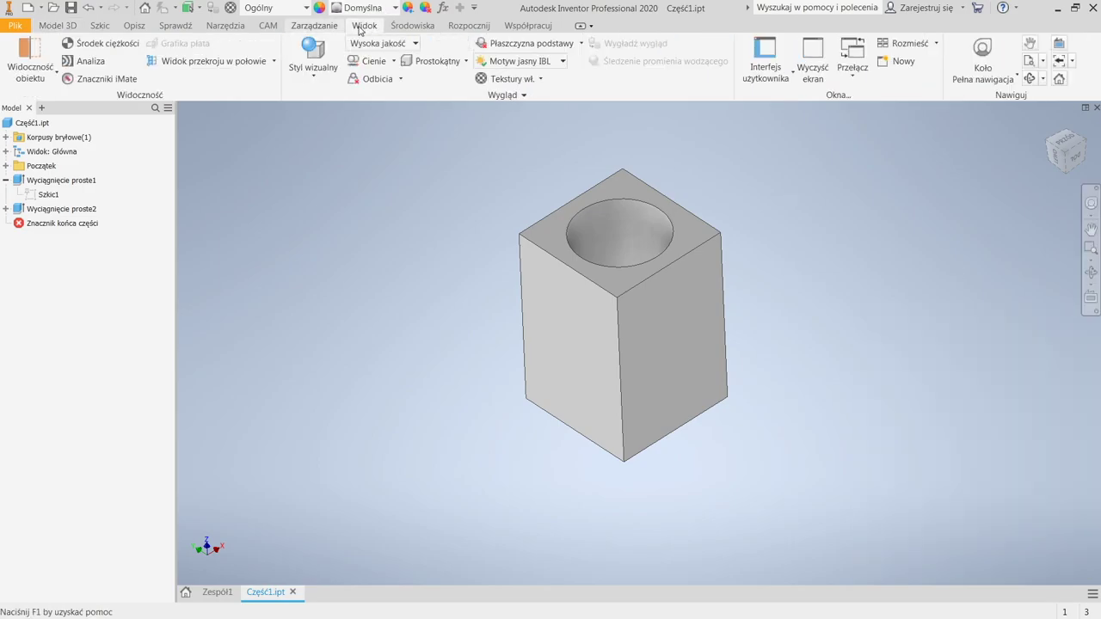
left_click(312, 82)
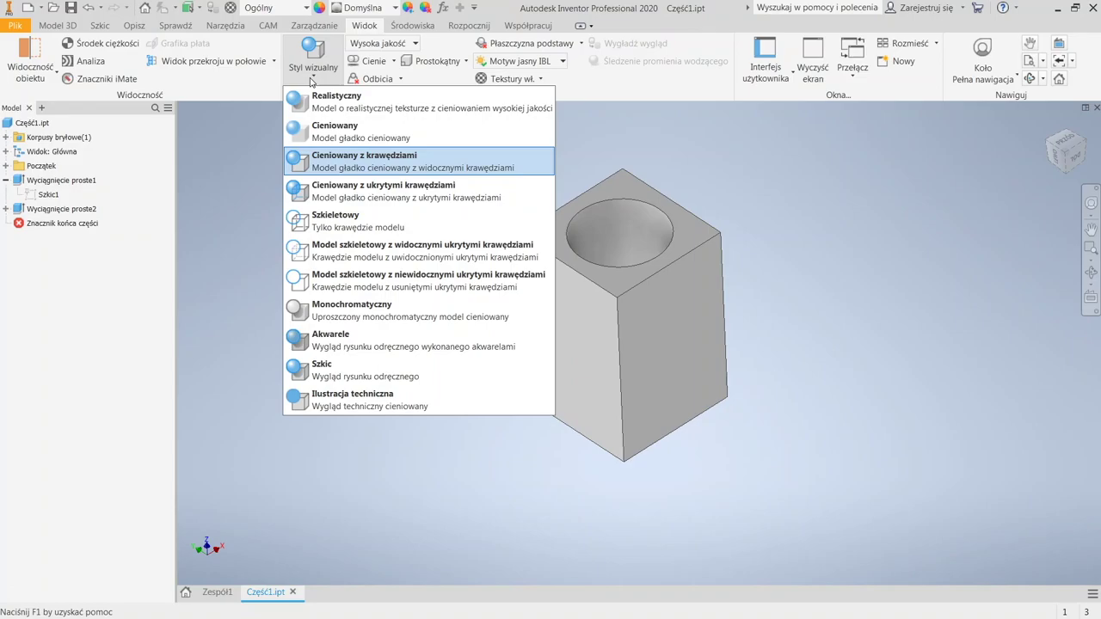
left_click(341, 106)
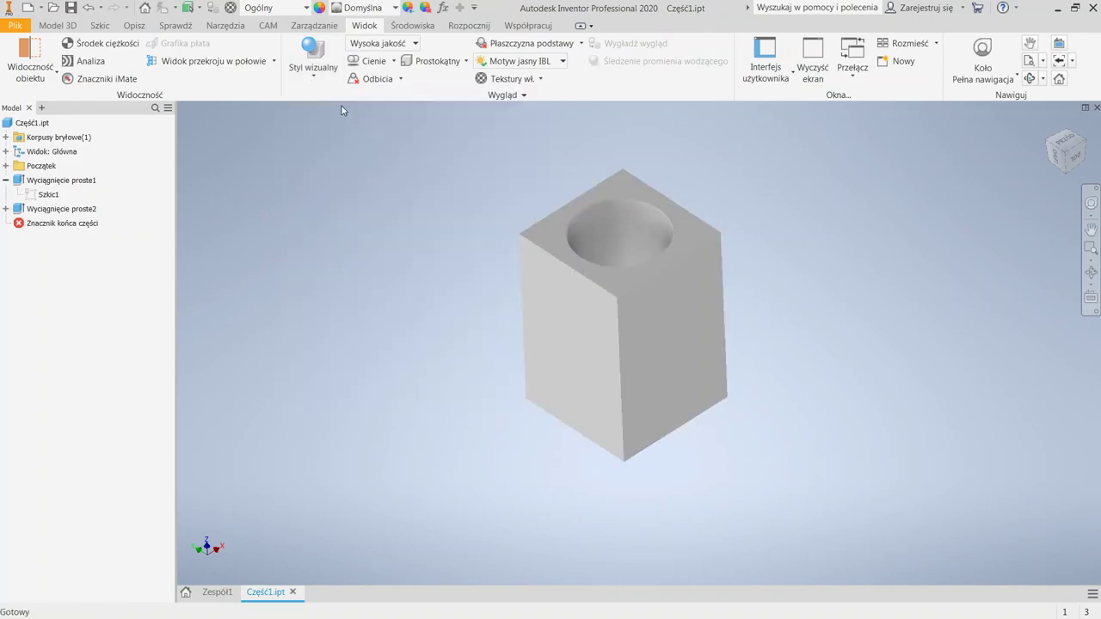
left_click(303, 72)
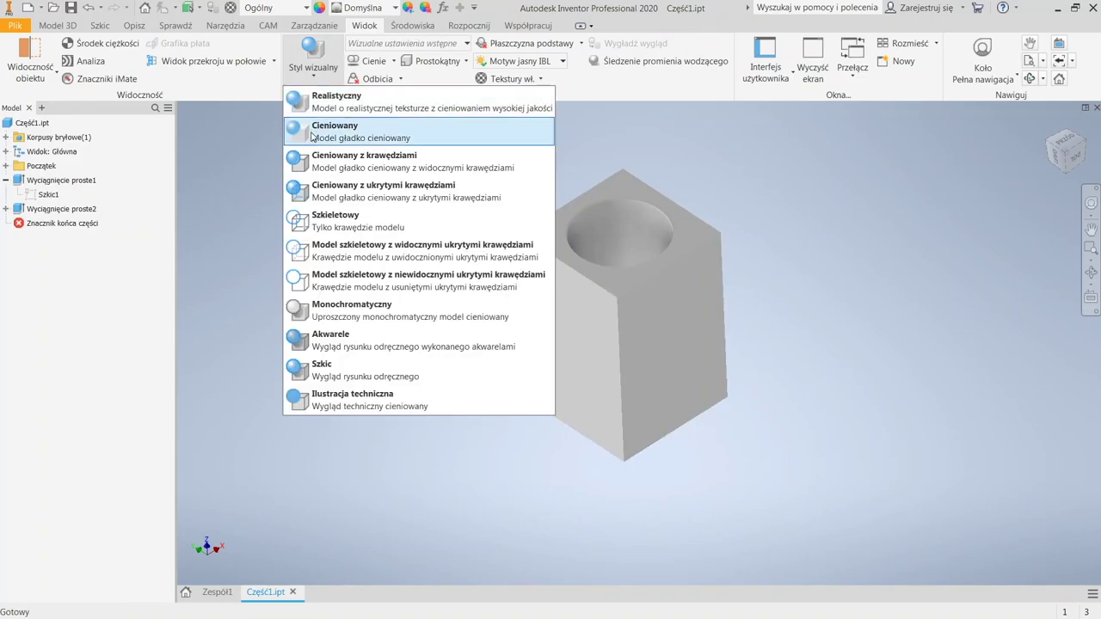
left_click(315, 130)
middle_click_drag(519, 267, 511, 327)
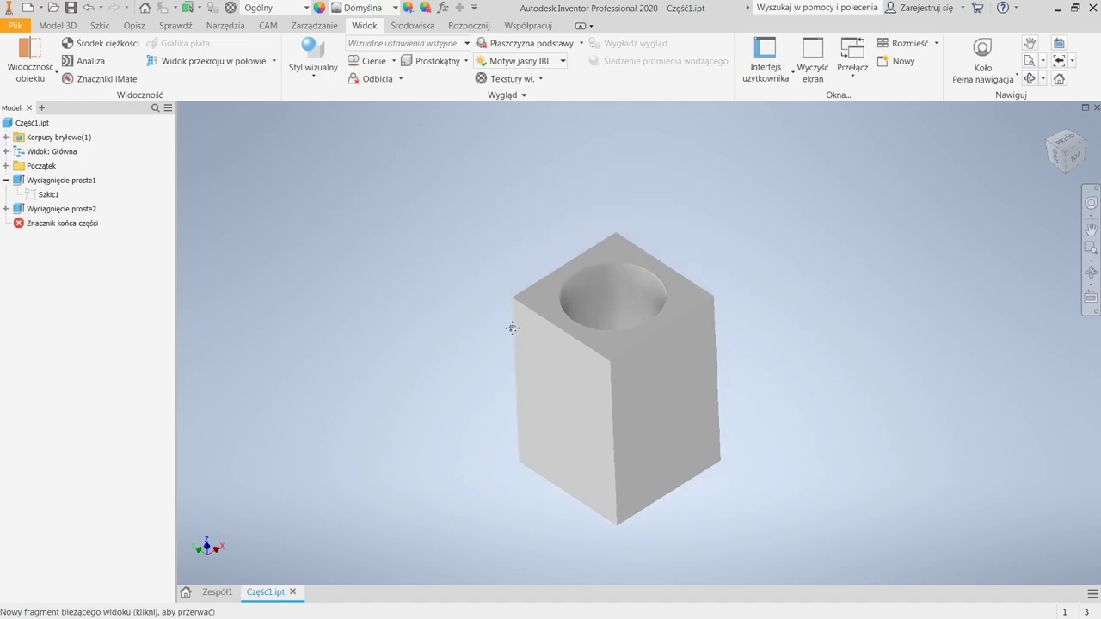
Display the block in the Cieniowany z ukrytymi krawędziami visual style and inspect the hole running through it
left_click(313, 69)
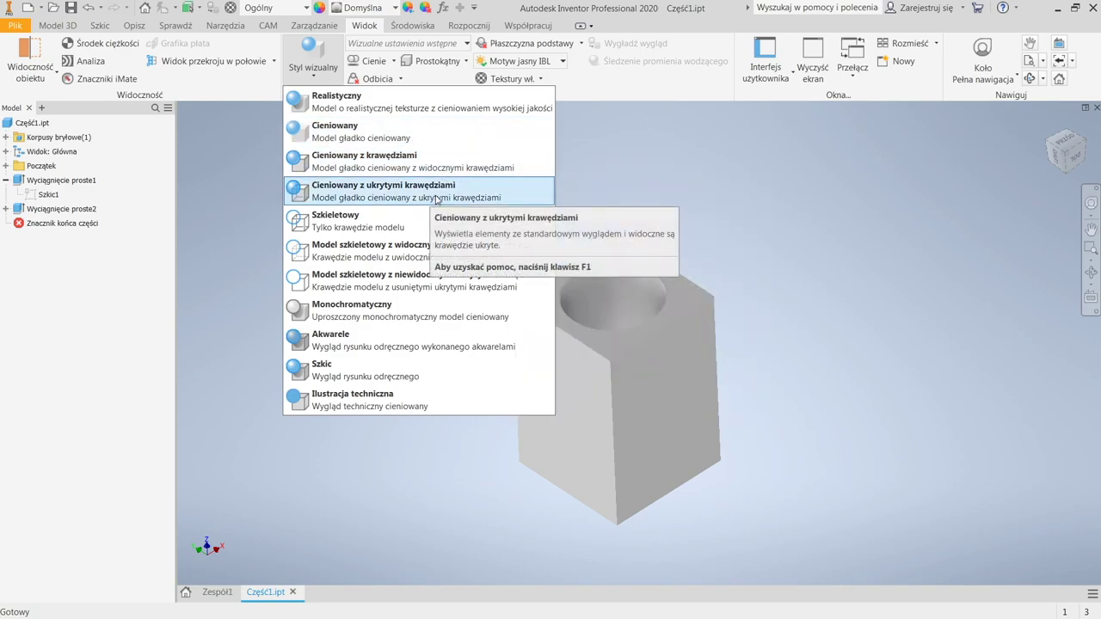
left_click(436, 197)
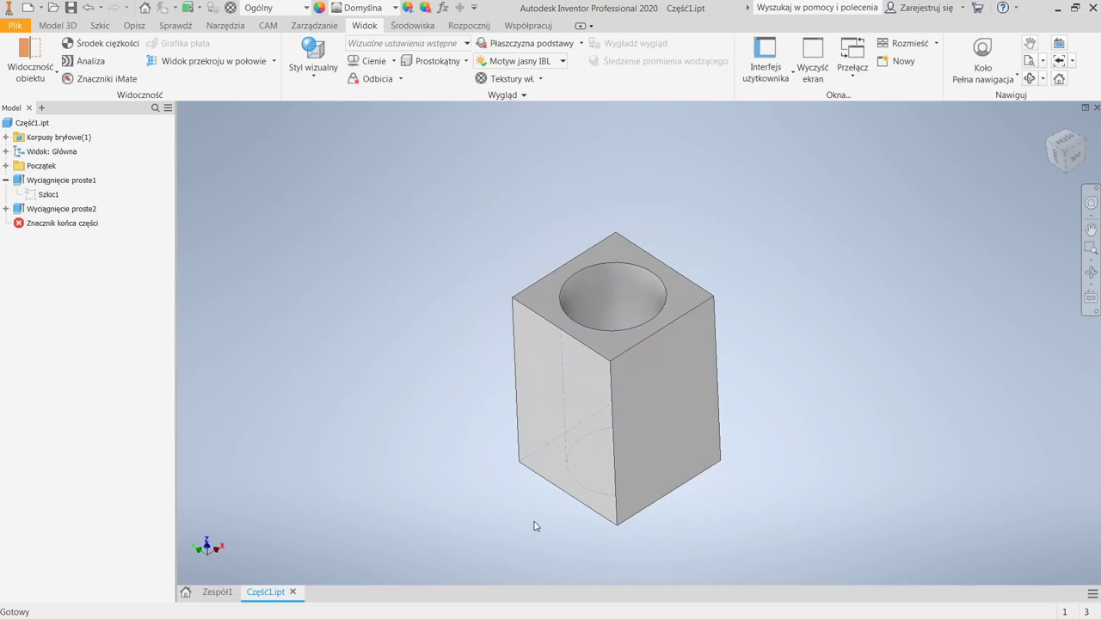
middle_click_drag(631, 499, 720, 454, "shift")
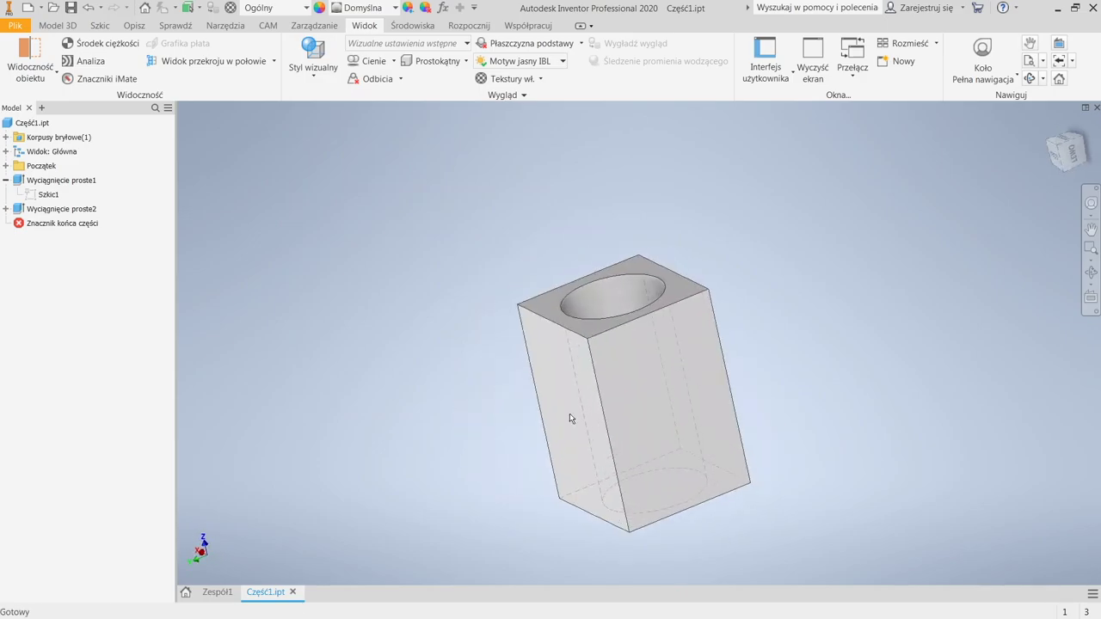
Set the block part's visual style back to Cieniowany z krawędziami
left_click(326, 82)
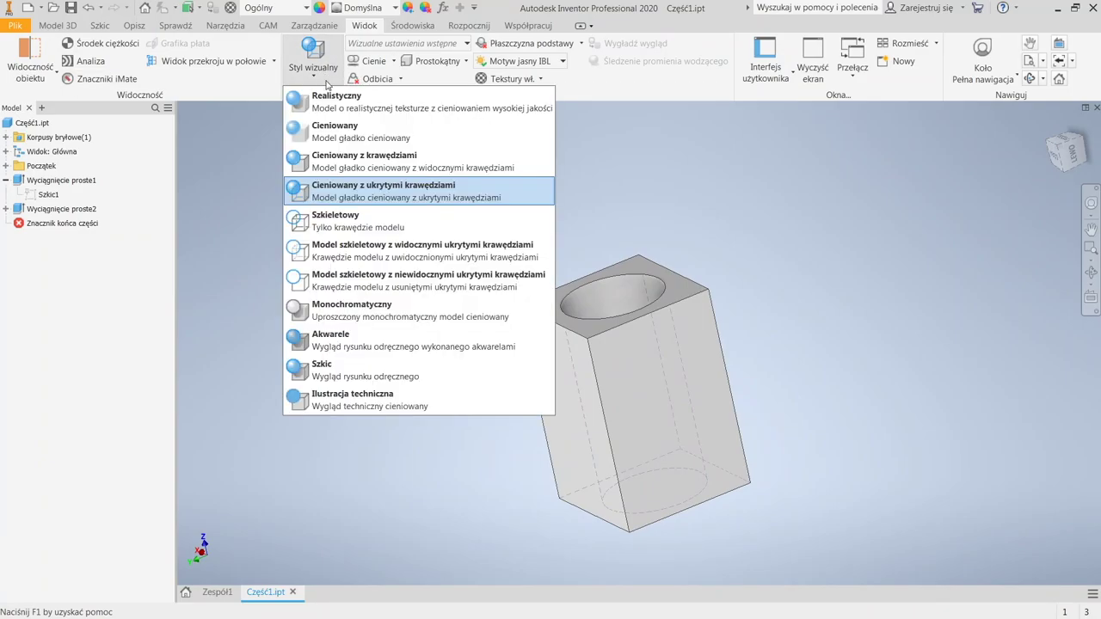
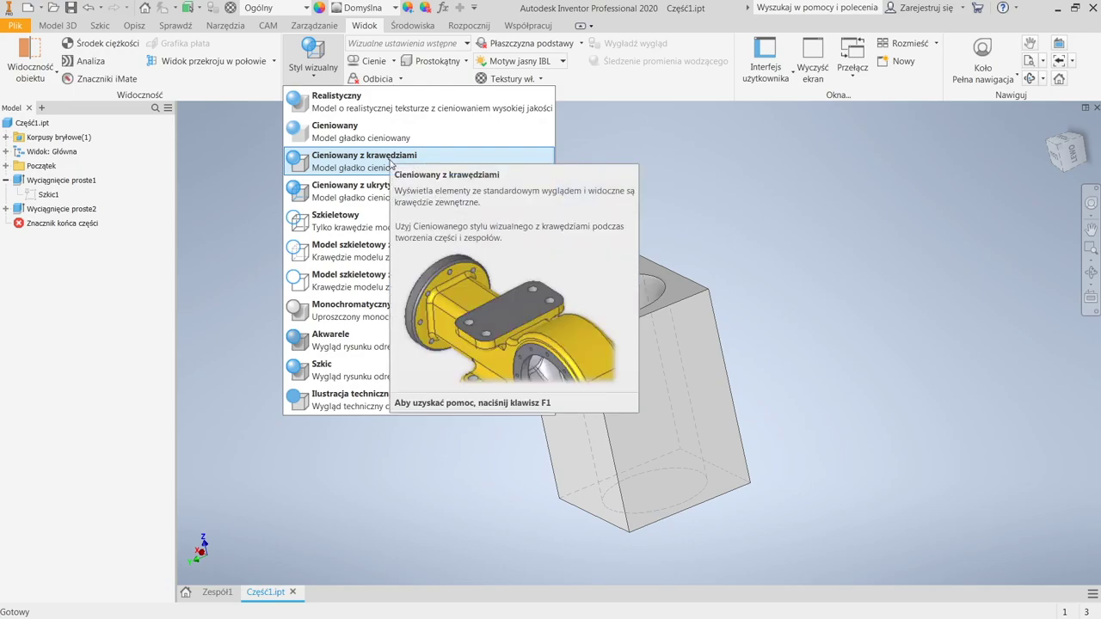
left_click(372, 169)
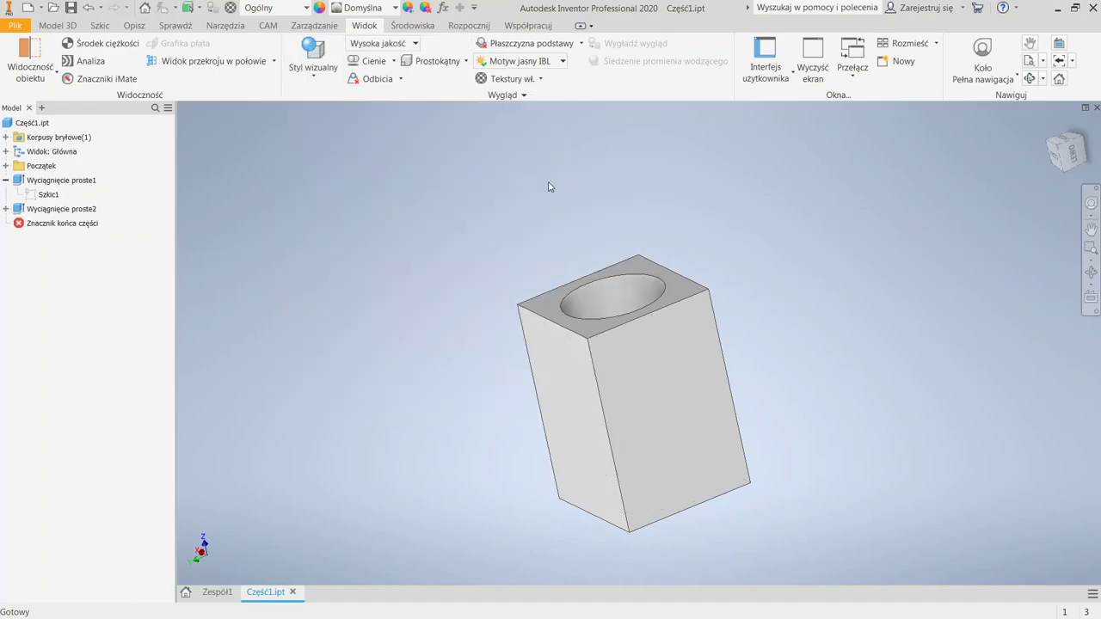
key("d")
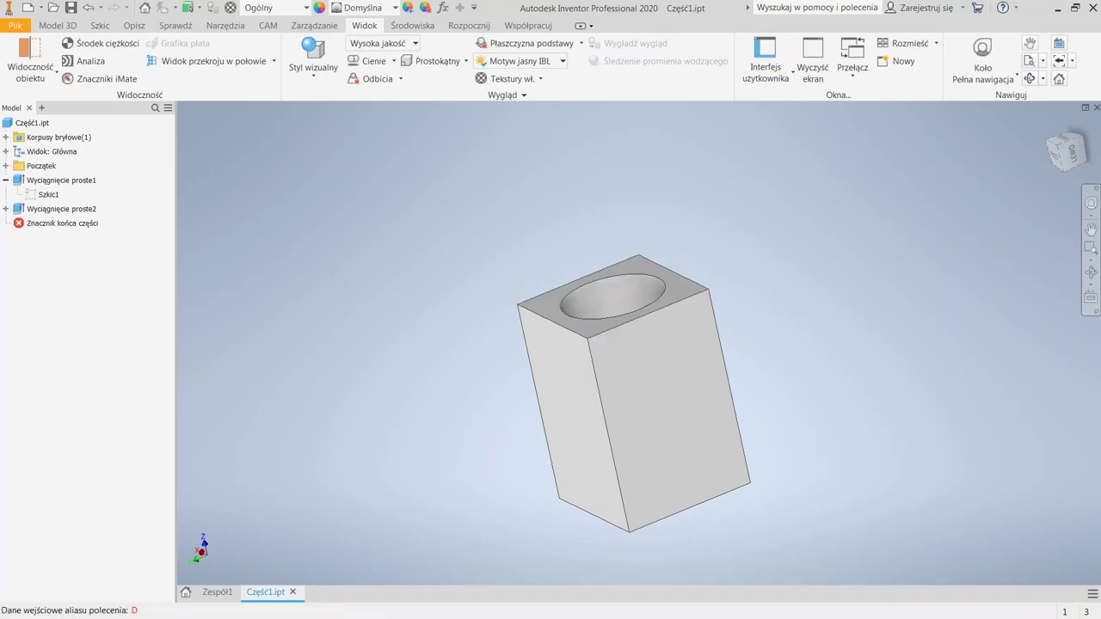
Return to the Zespół1 assembly and set its visual style to Cieniowany z krawędziami
left_click(215, 592)
middle_click_drag(462, 419, 557, 378, "shift")
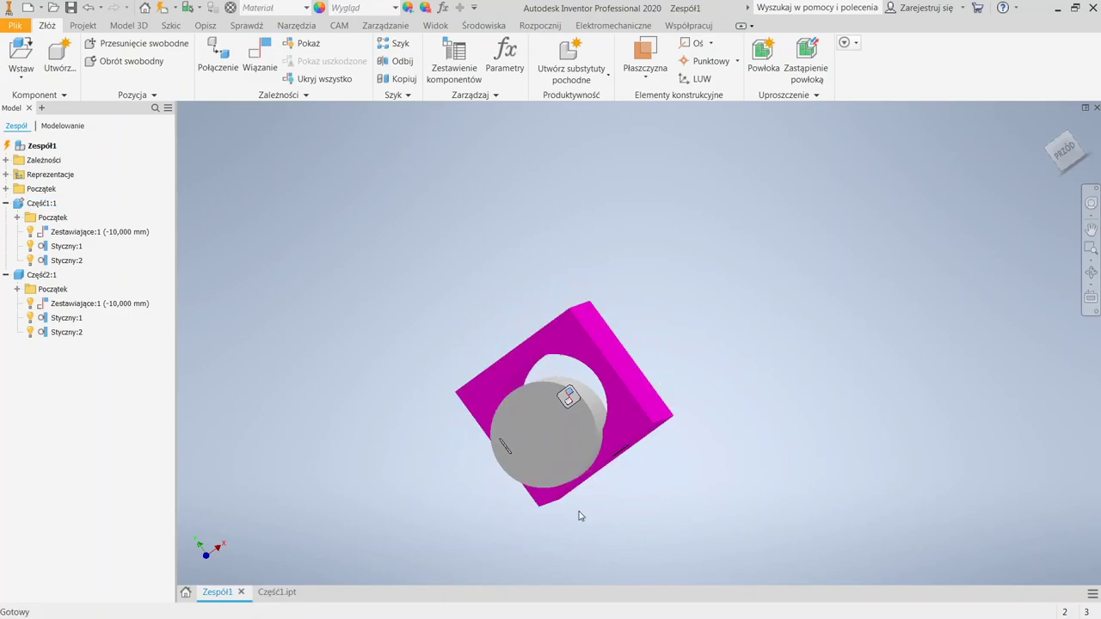
middle_click_drag(530, 360, 705, 322, "shift")
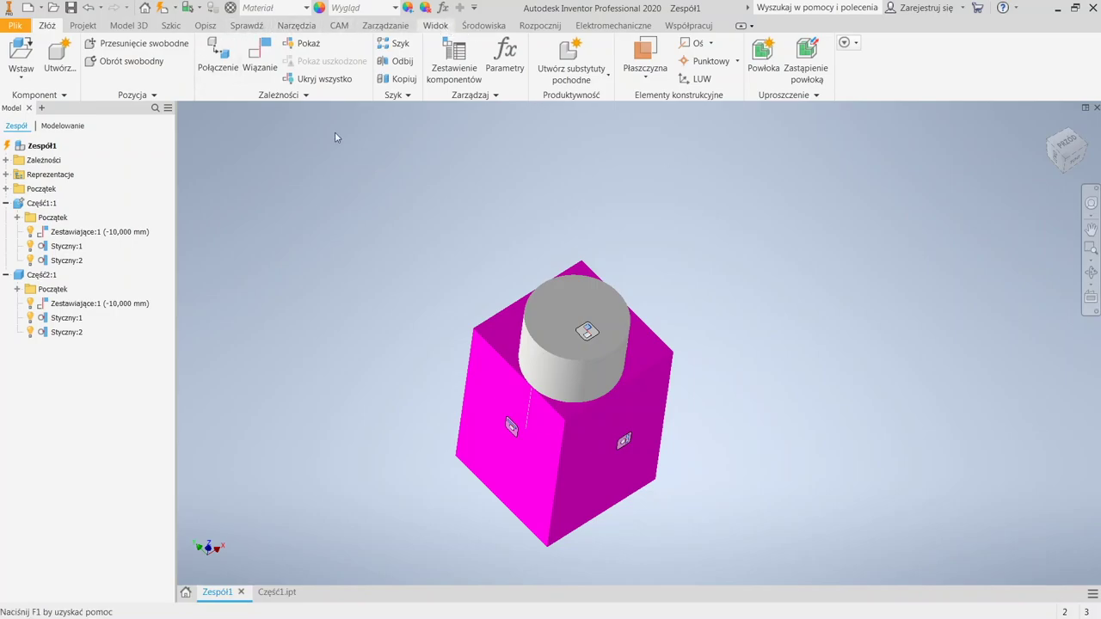
left_click(435, 25)
left_click(317, 54)
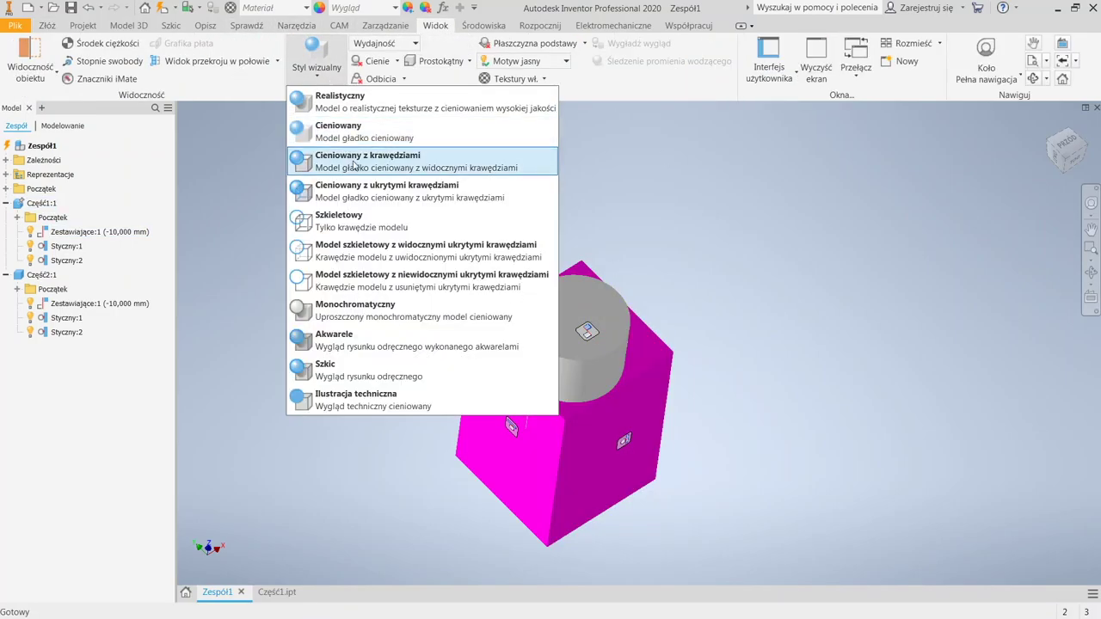
left_click(355, 163)
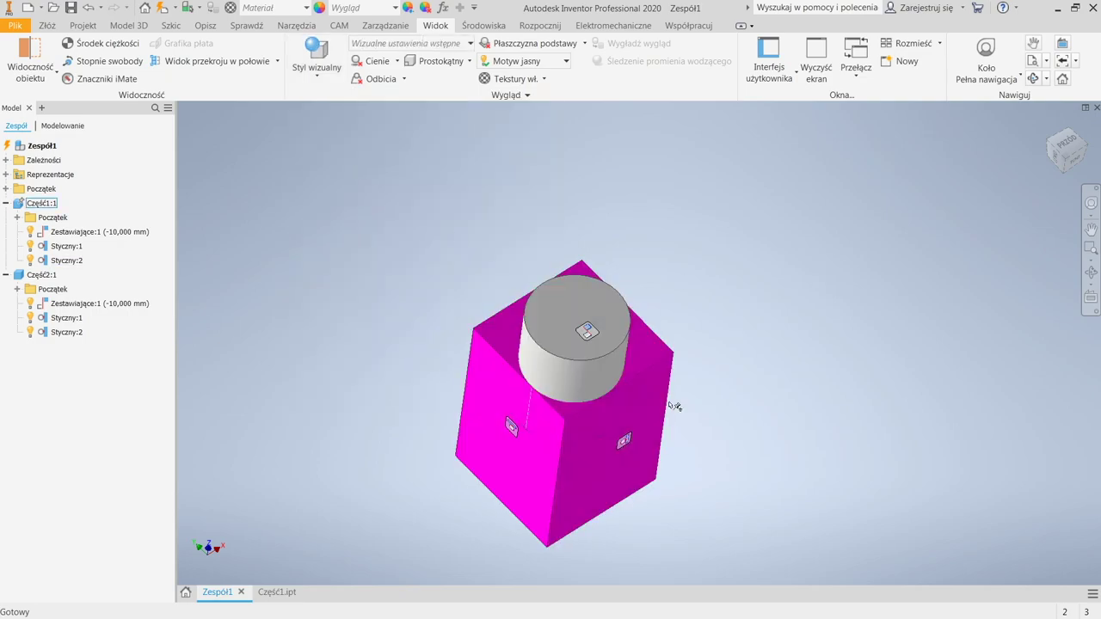
Delete the mate constraint Zestawiające:1 and the tangent constraints Styczny:1 and Styczny:2 between the block and the cylinder
middle_click_drag(653, 297, 631, 327, "shift")
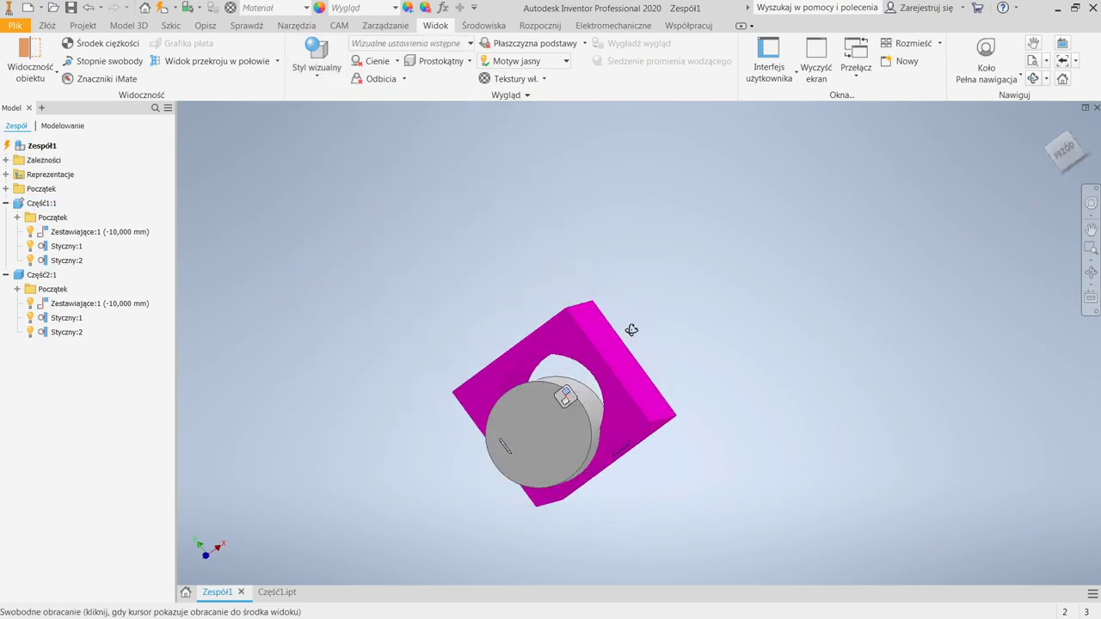
middle_click_drag(513, 370, 562, 533, "shift")
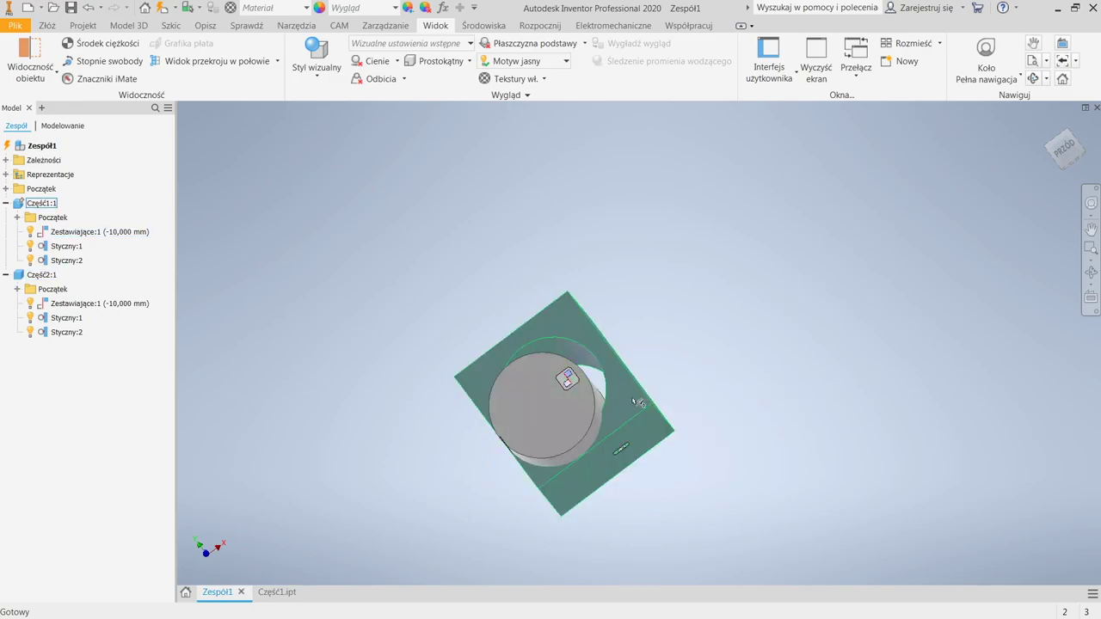
double_click(62, 305)
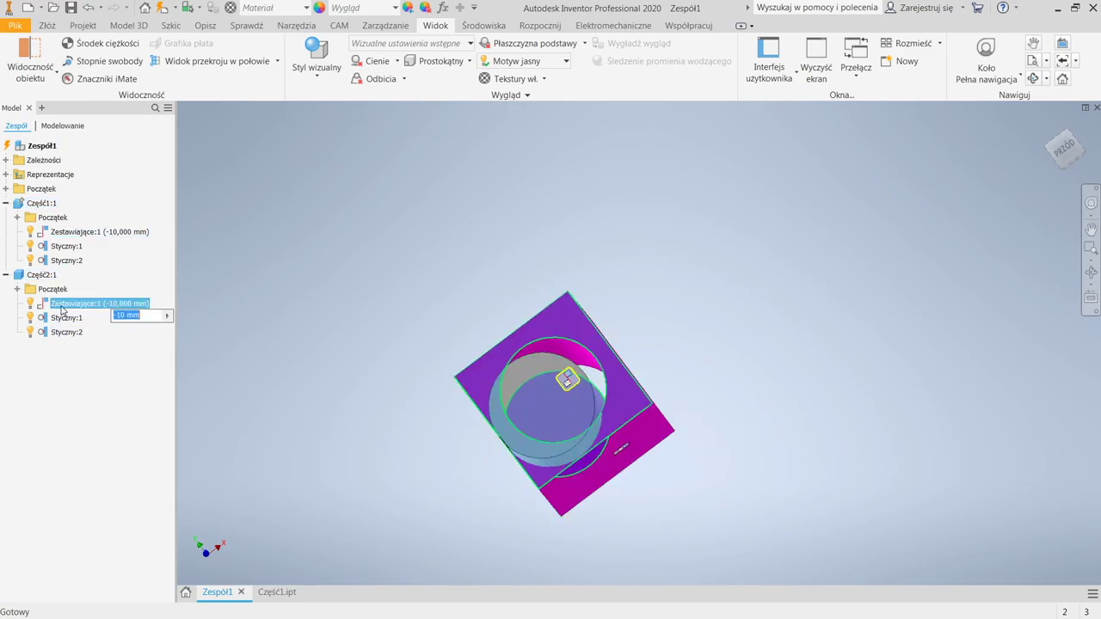
left_click(65, 317, "ctrl")
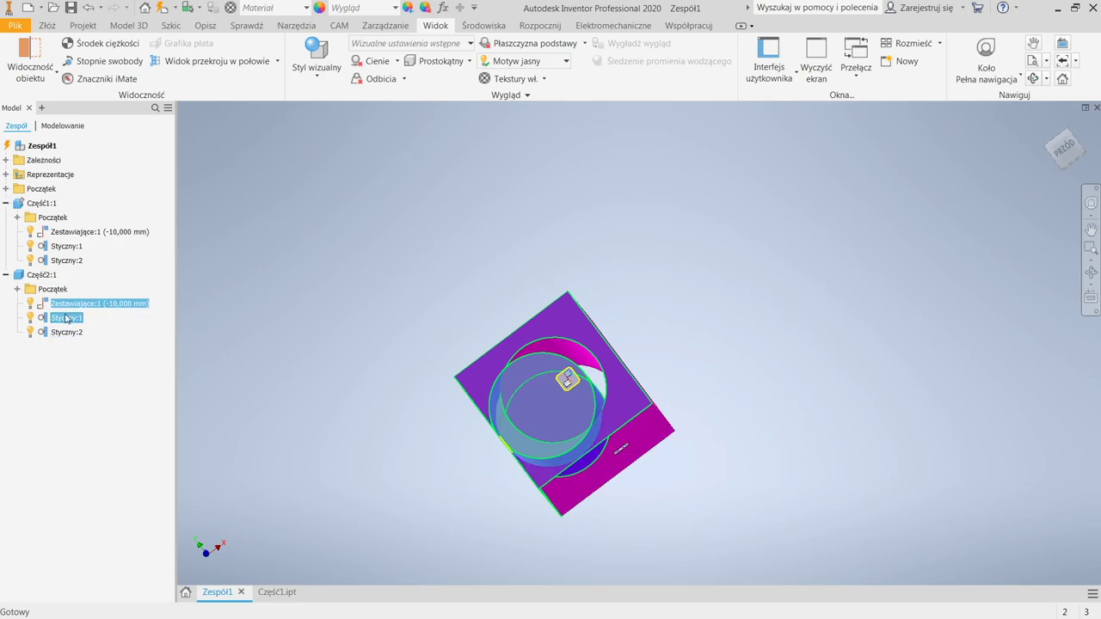
left_click(62, 334, "ctrl")
right_click(62, 335)
left_click(93, 341)
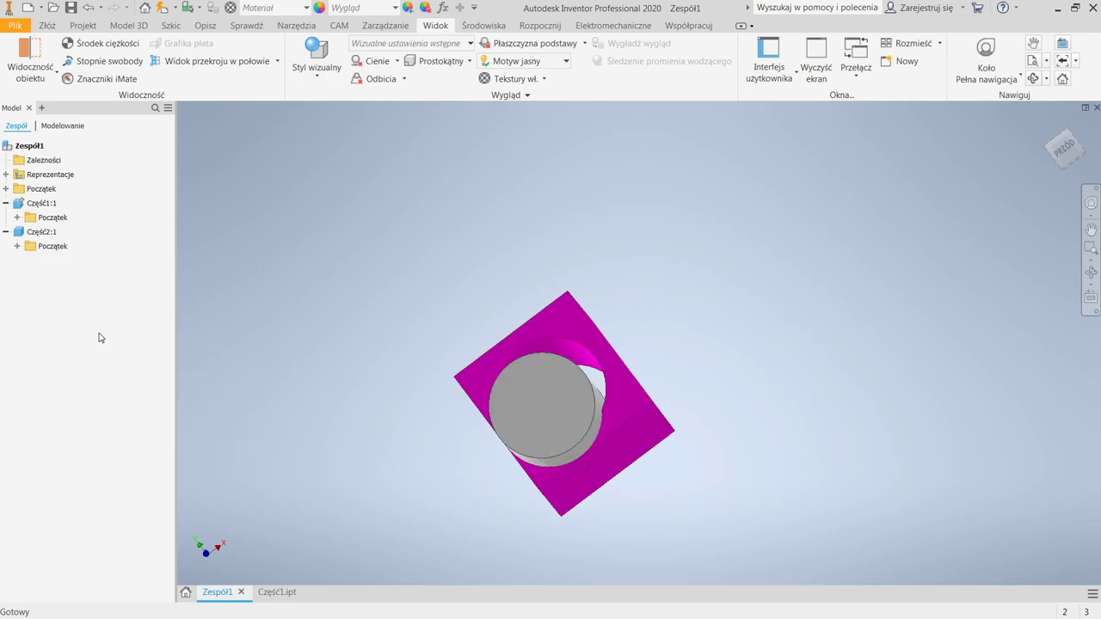
Move the cylinder away from the block so the hole is uncovered, leaving neither part selected
left_click_drag(548, 404, 364, 210)
left_click(554, 373)
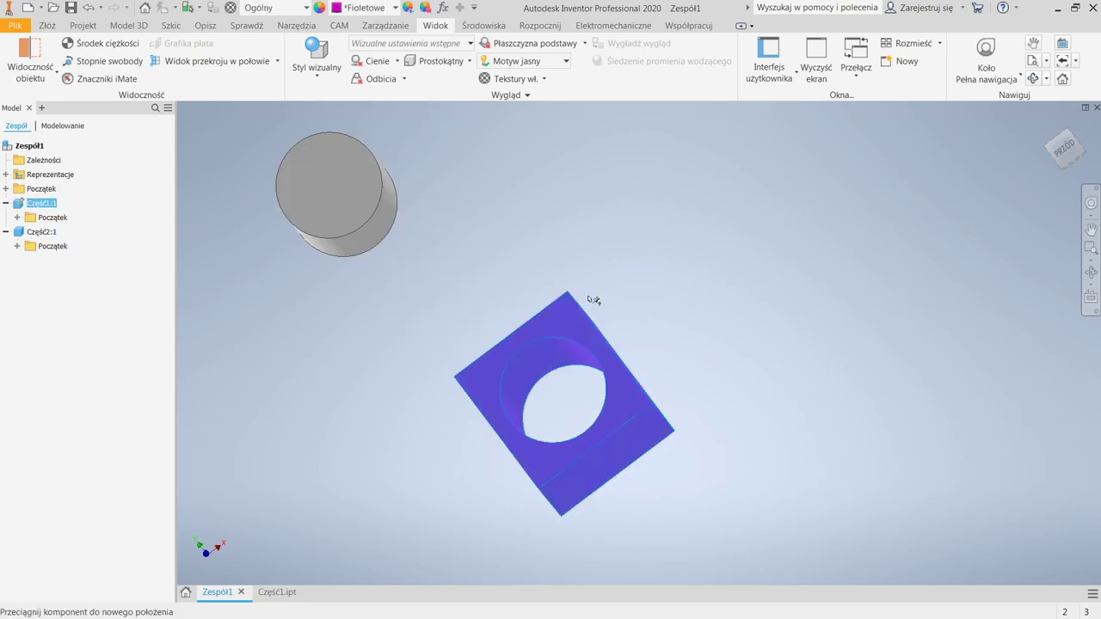
left_click(697, 300)
Add an Insert (Wstawiające) constraint between the block's hole edge and the cylinder's end edge, using the aligned solution so the cylinder sits inside the hole
left_click(48, 26)
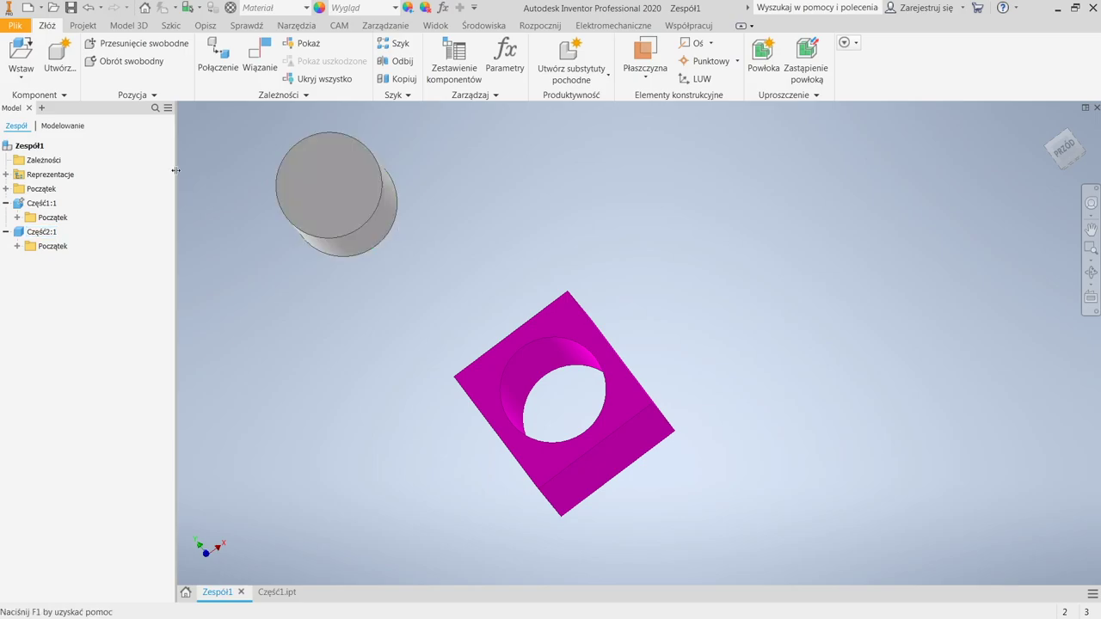
left_click(269, 53)
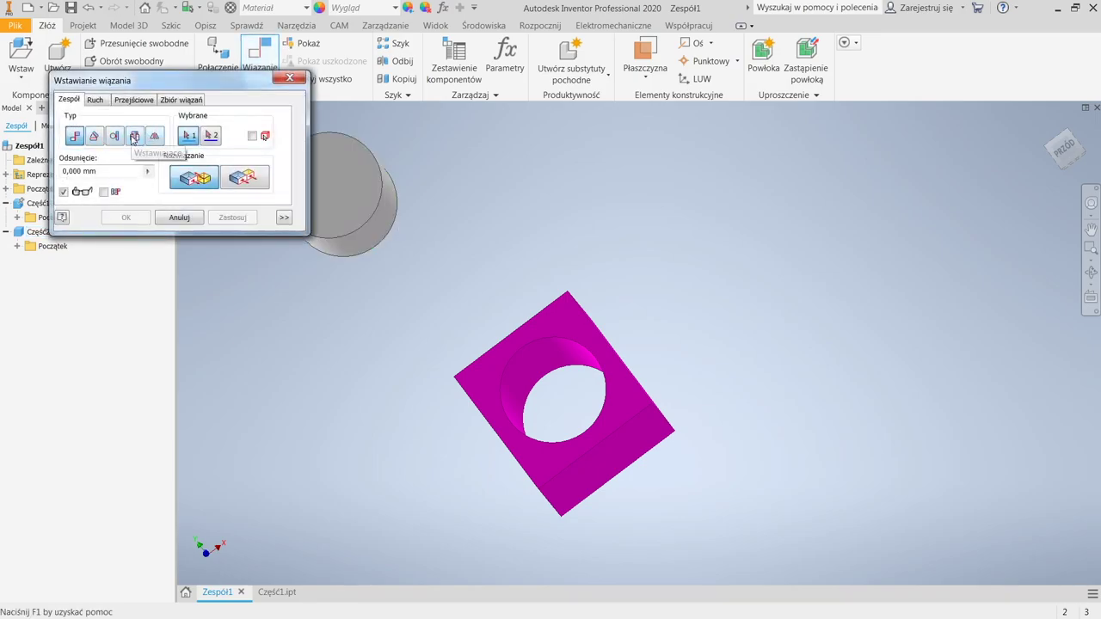
left_click(135, 136)
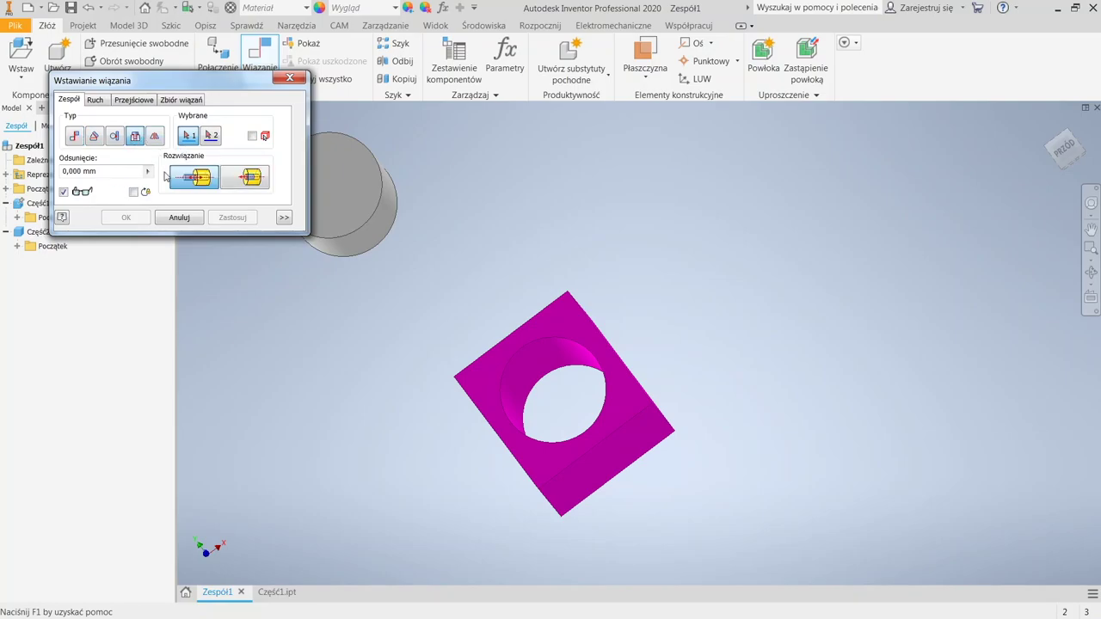
left_click(513, 364)
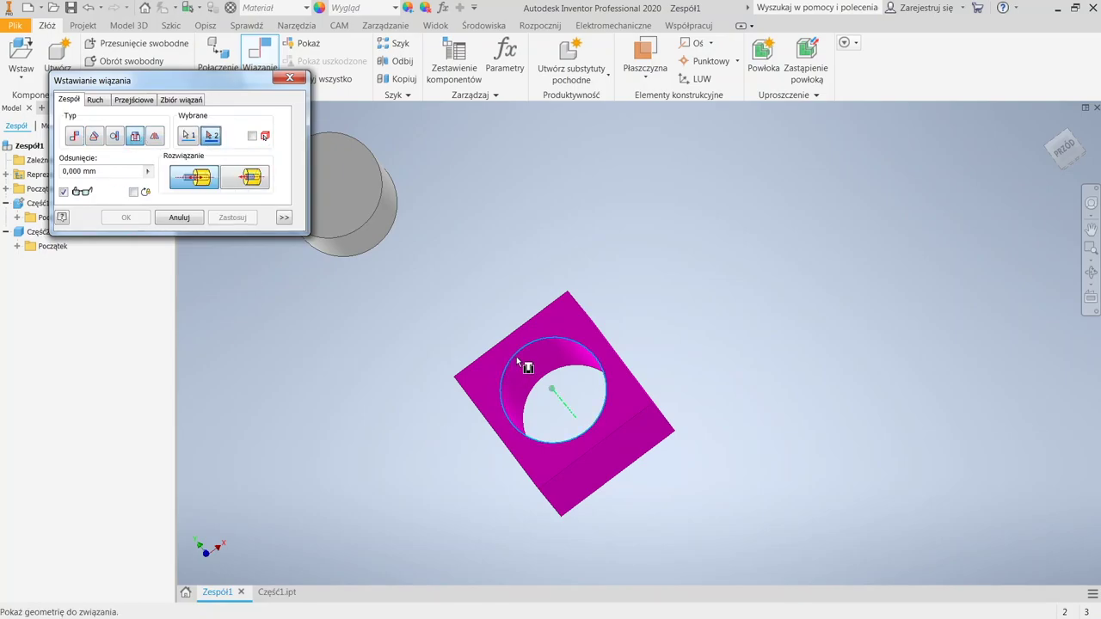
left_click(383, 234)
middle_click_drag(602, 497, 562, 434, "shift")
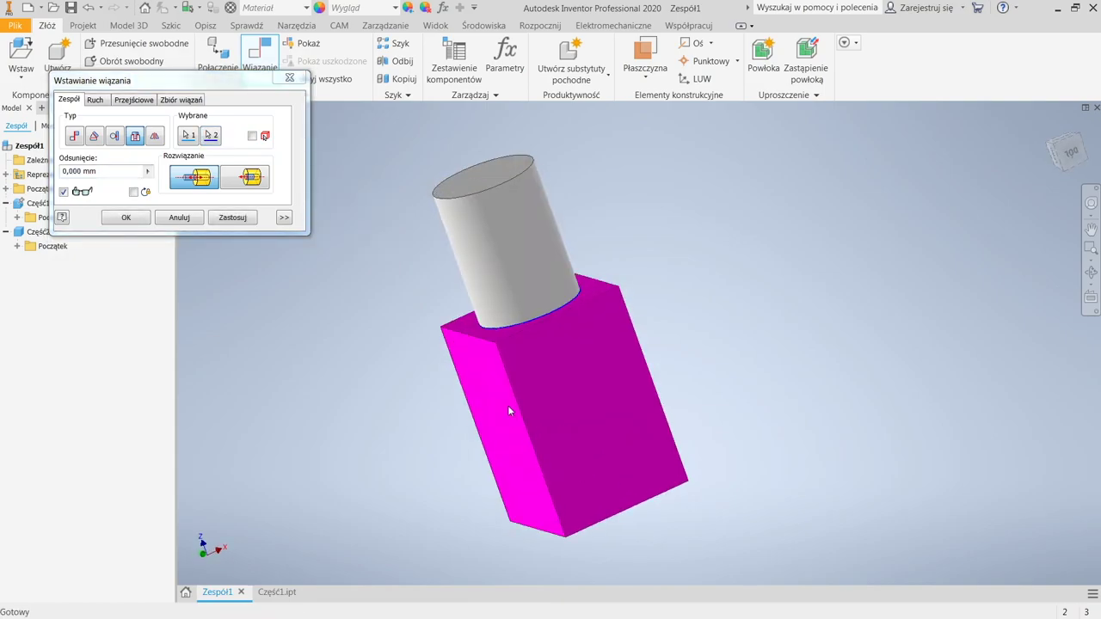
left_click(234, 184)
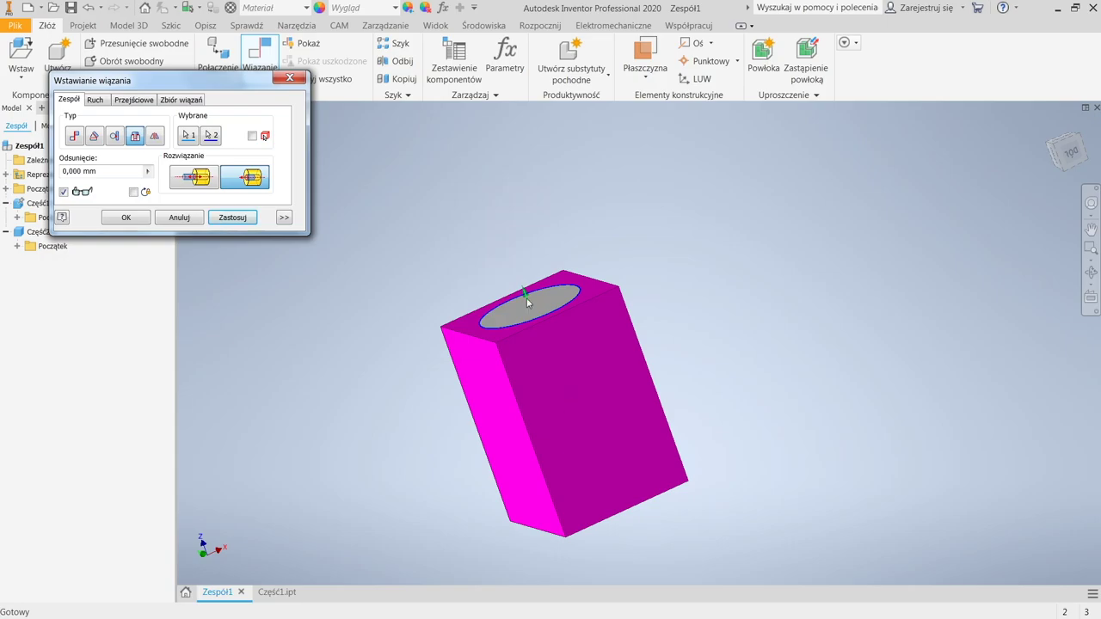
middle_click_drag(505, 408, 499, 369, "shift")
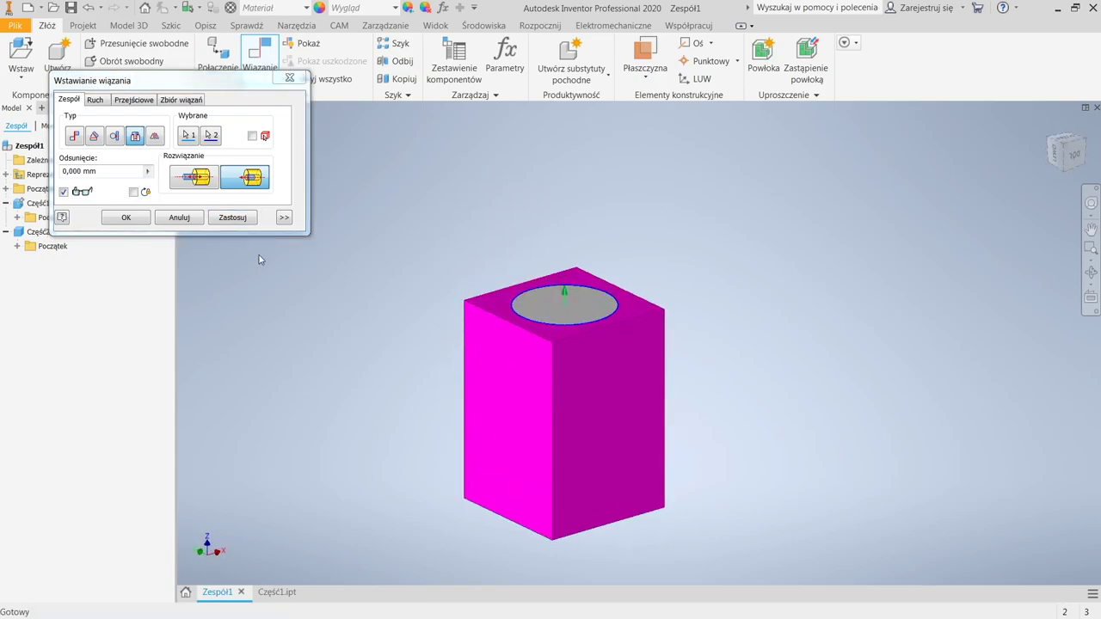
left_click(118, 222)
Confirm the Insert constraint and set the assembly's visual style to Cieniowany z ukrytymi krawędziami
middle_click_drag(651, 459, 673, 459, "shift")
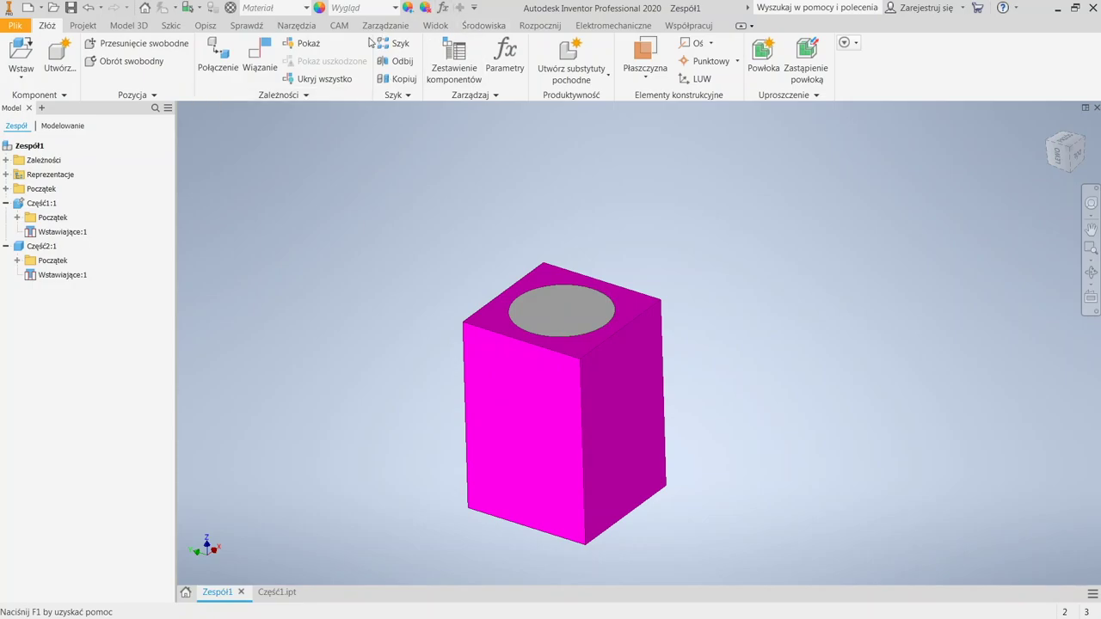
left_click(435, 26)
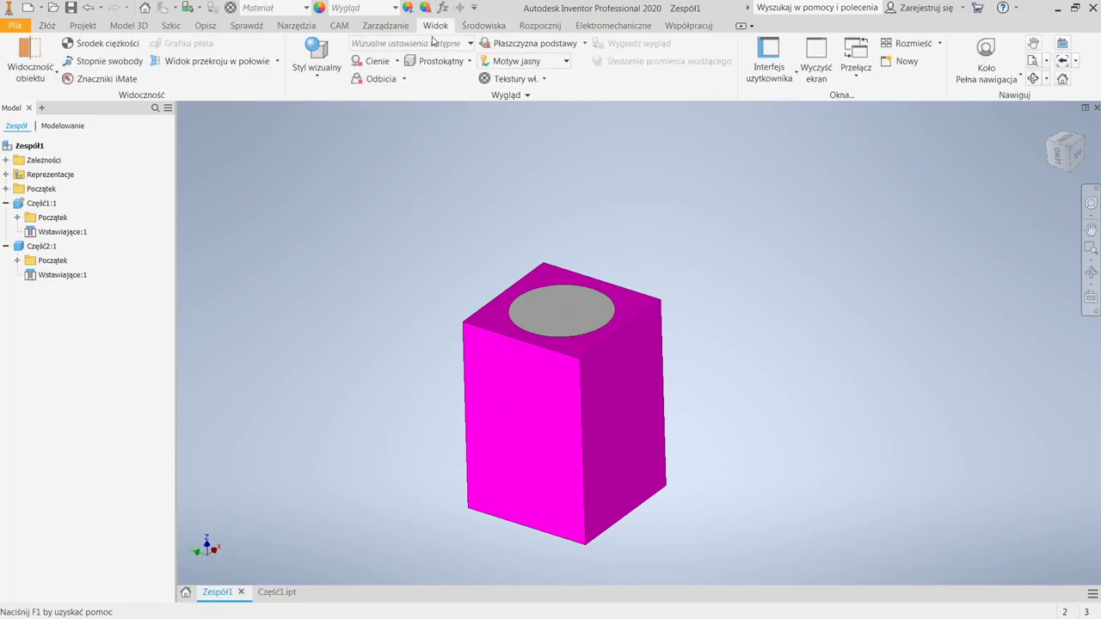
left_click(313, 81)
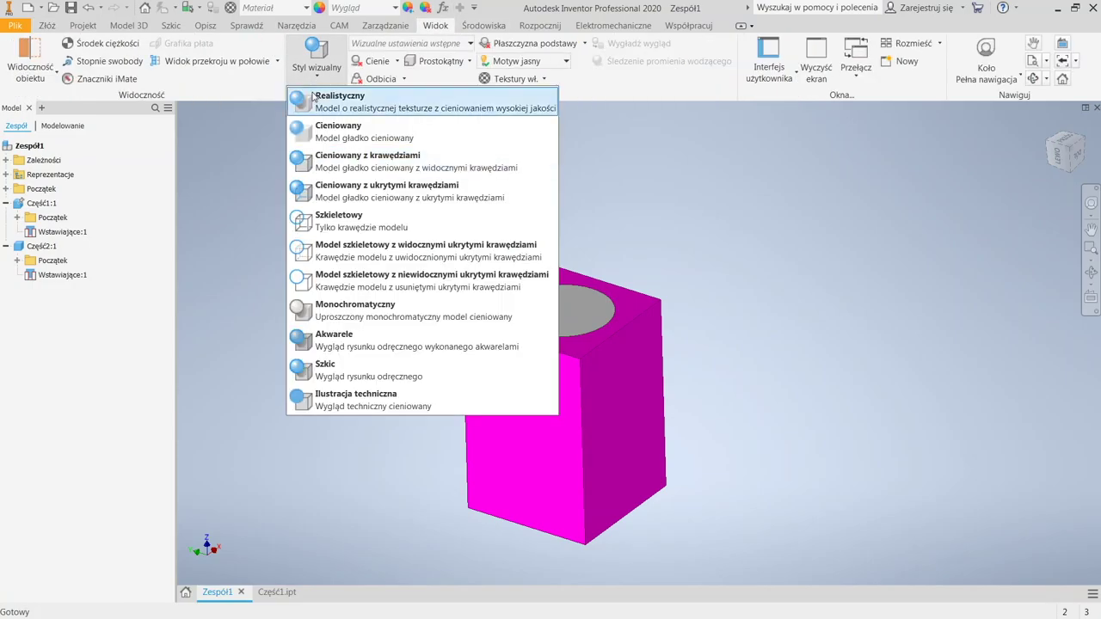
left_click(353, 191)
Examine how the cylinder sits inside the block's hole, using the dashed hidden edges from several viewing angles
left_click(494, 331)
left_click(689, 391)
middle_click_drag(746, 449, 663, 435, "shift")
left_click(585, 456)
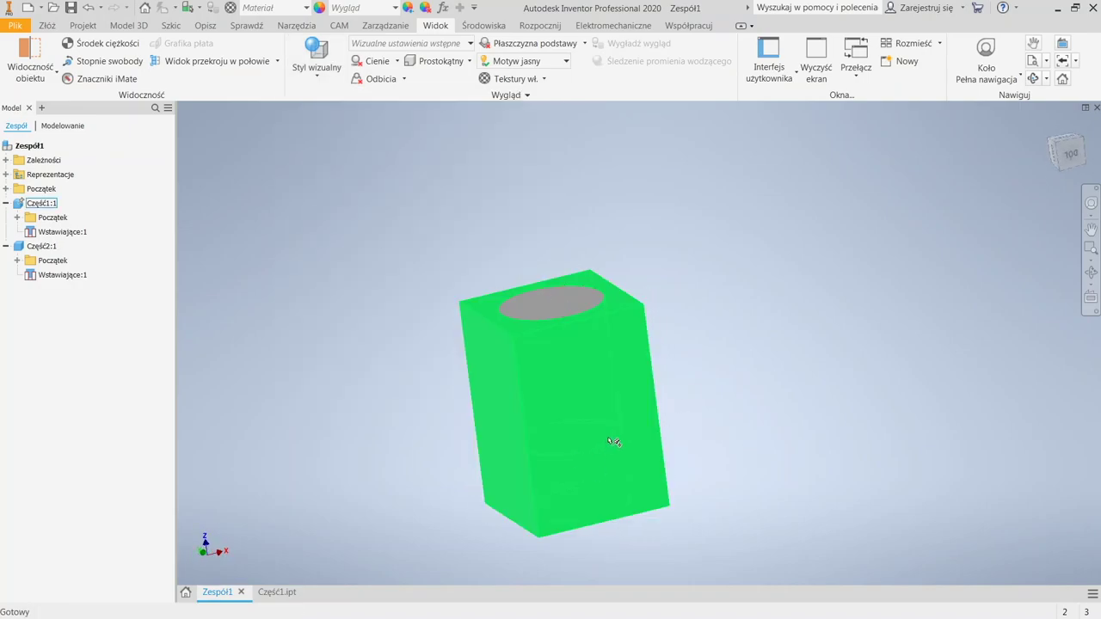
left_click(555, 298)
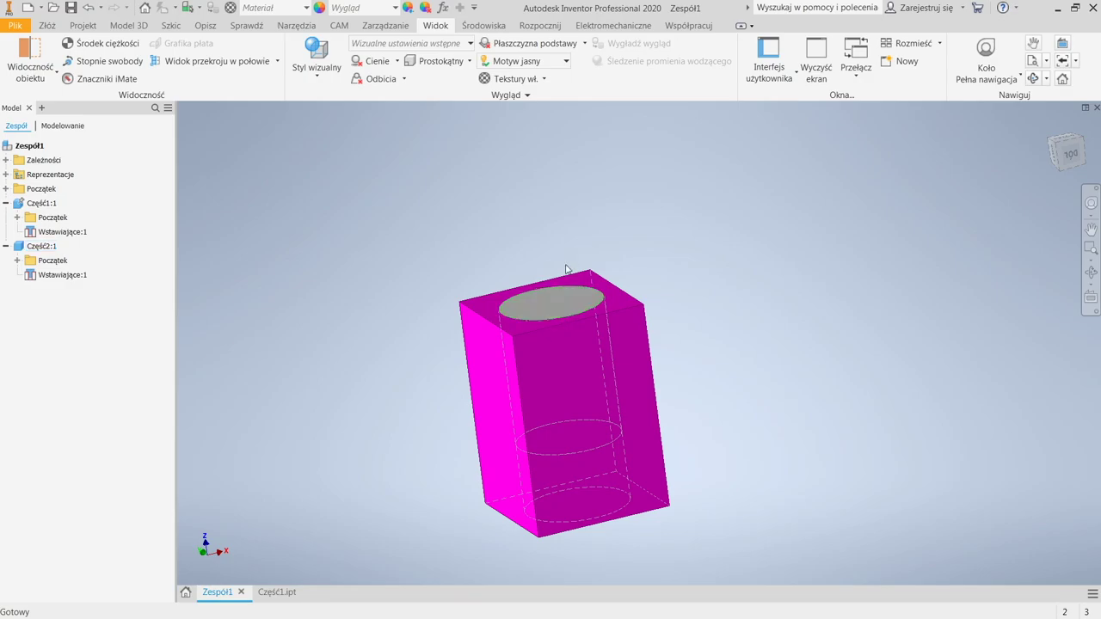
left_click(547, 299)
left_click(547, 299)
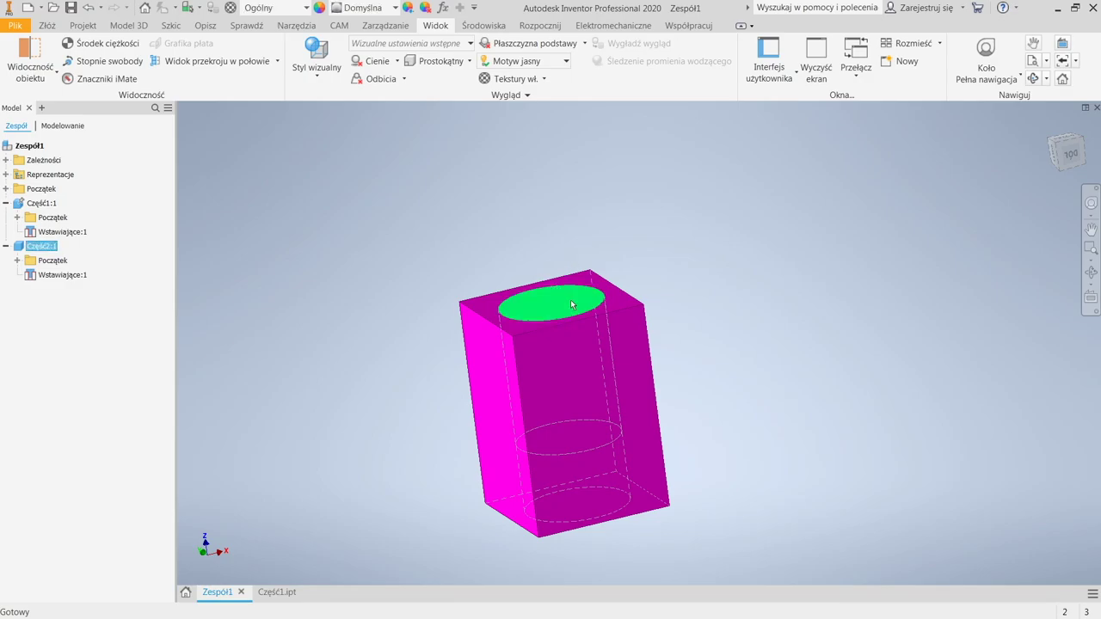
left_click(667, 247)
middle_click_drag(653, 273, 620, 371, "shift")
left_click(551, 360)
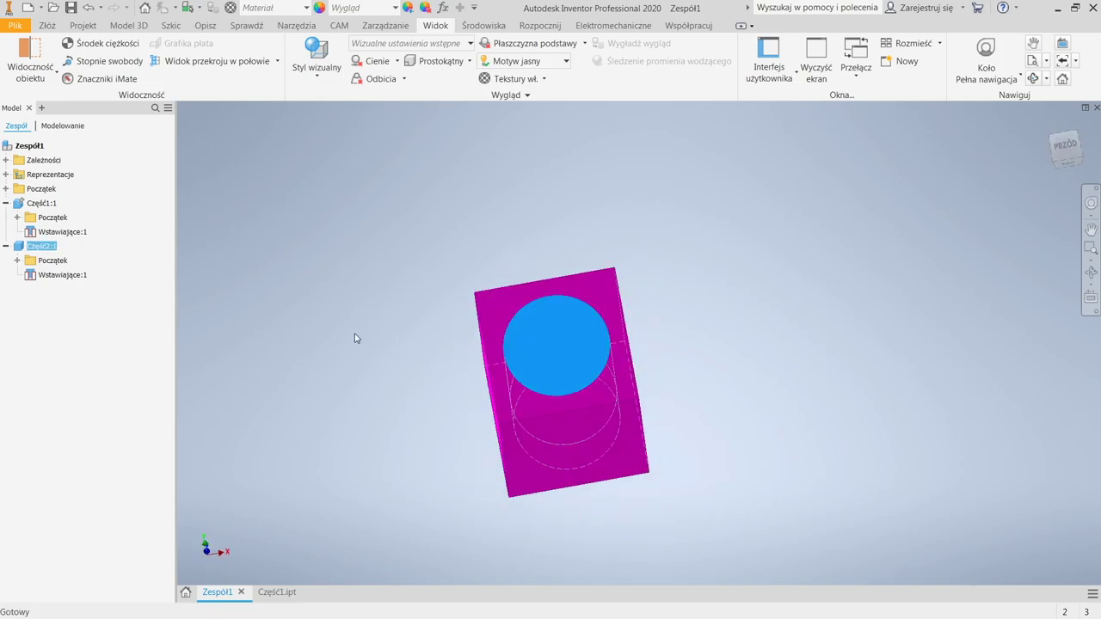
middle_click_drag(707, 303, 499, 404, "shift")
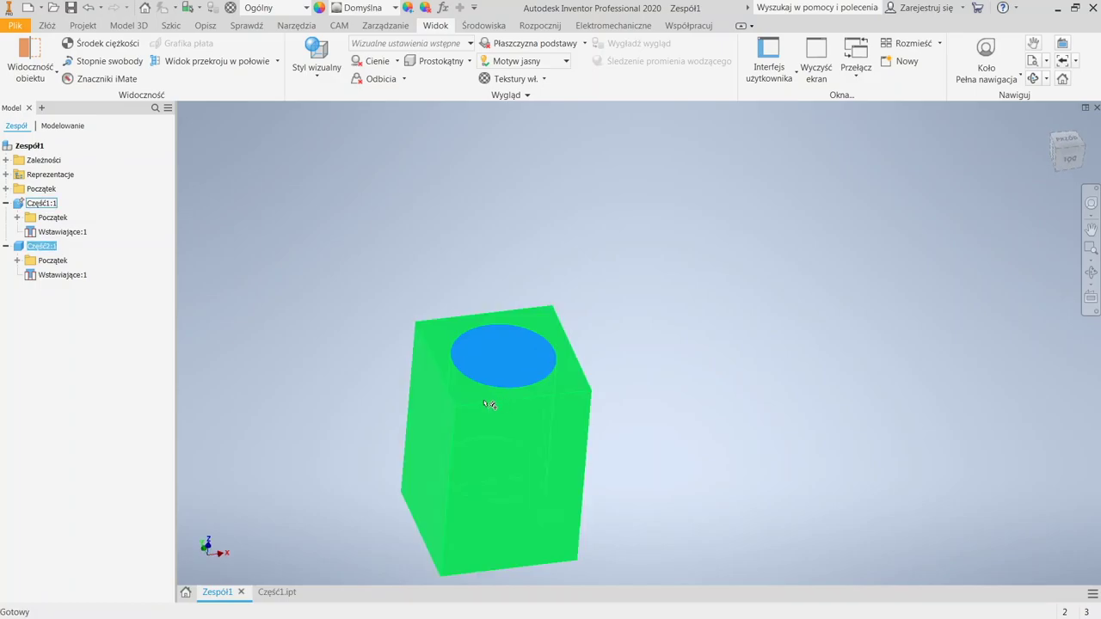
Delete the Insert constraint Wstawiające:1 and move the cylinder out of the block's hole, leaving neither part selected
left_click(62, 275)
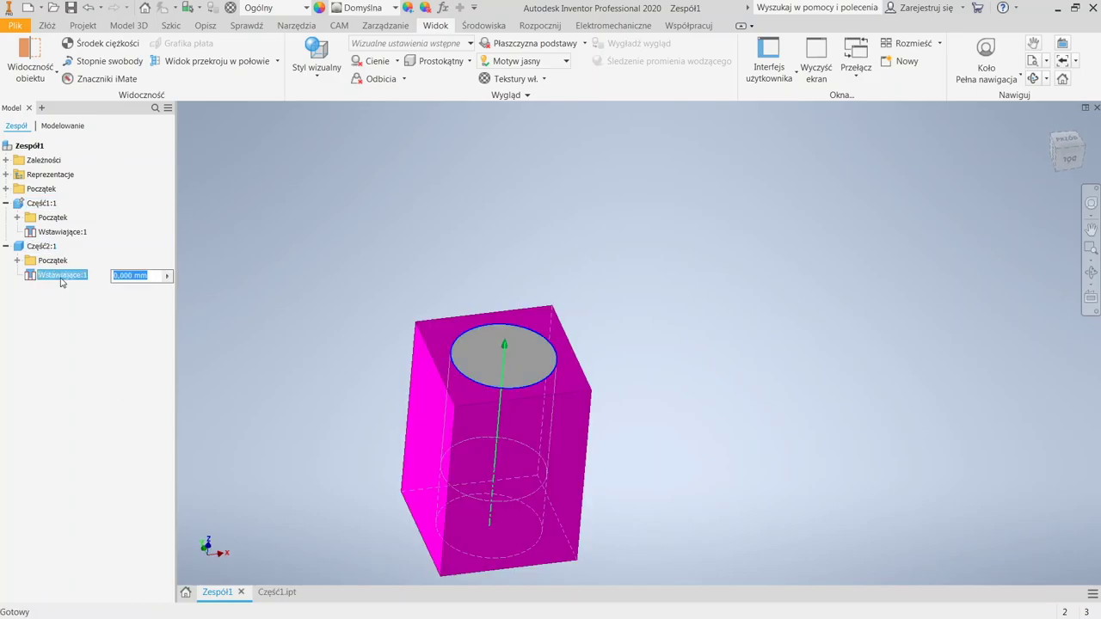
right_click(60, 276)
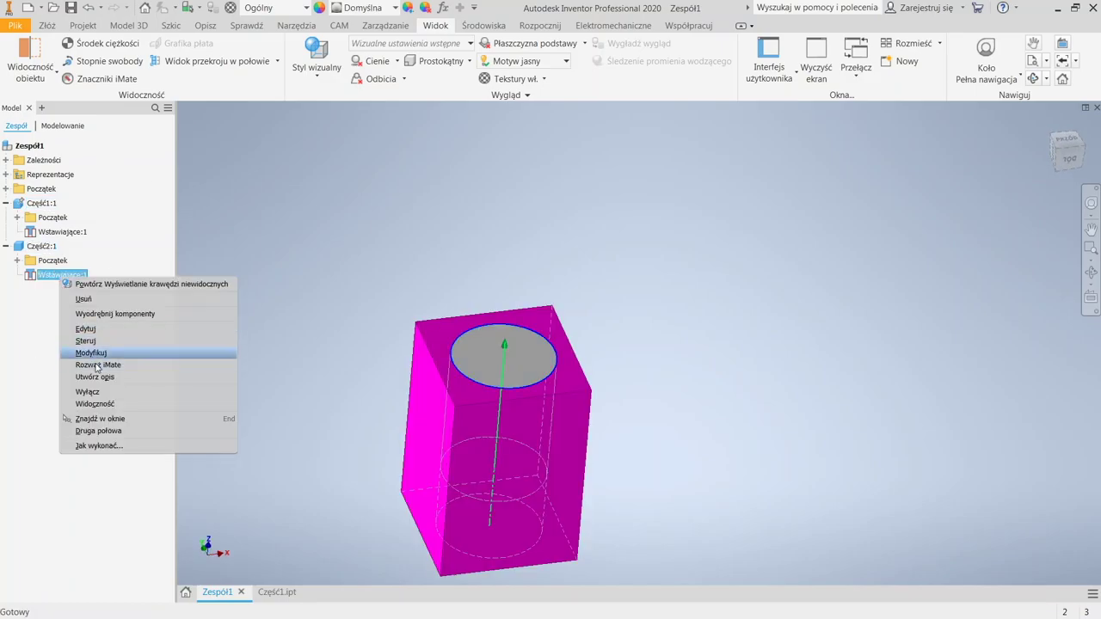
left_click(83, 299)
left_click_drag(496, 362, 364, 207)
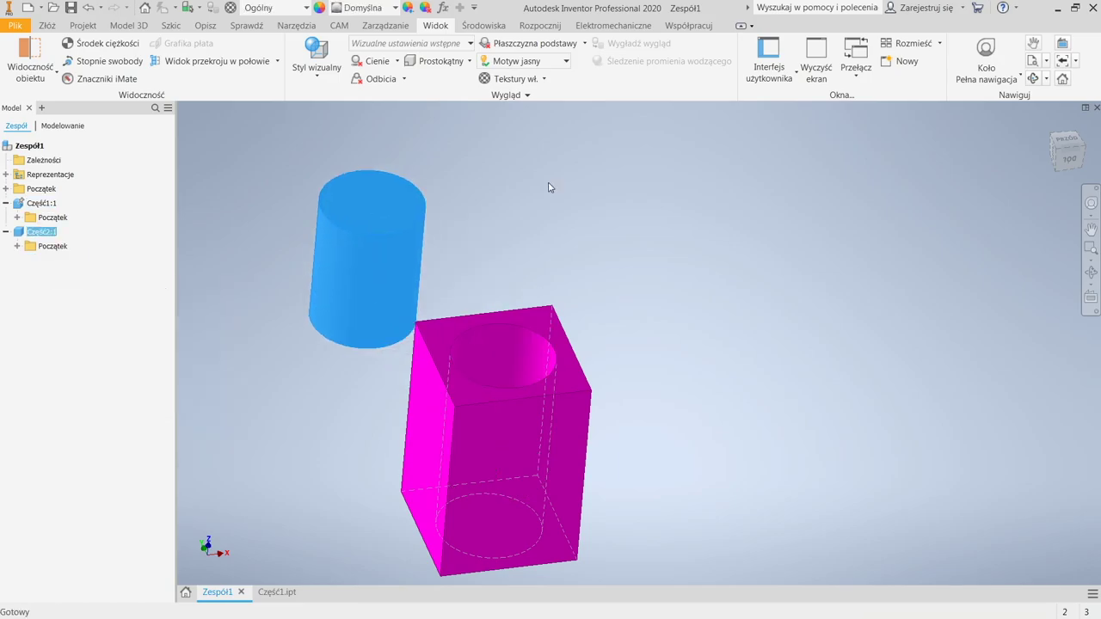
left_click(508, 241)
Start an angle constraint with the directed angle solution between the cylinder's top face and the block's top face with the hole
left_click(47, 25)
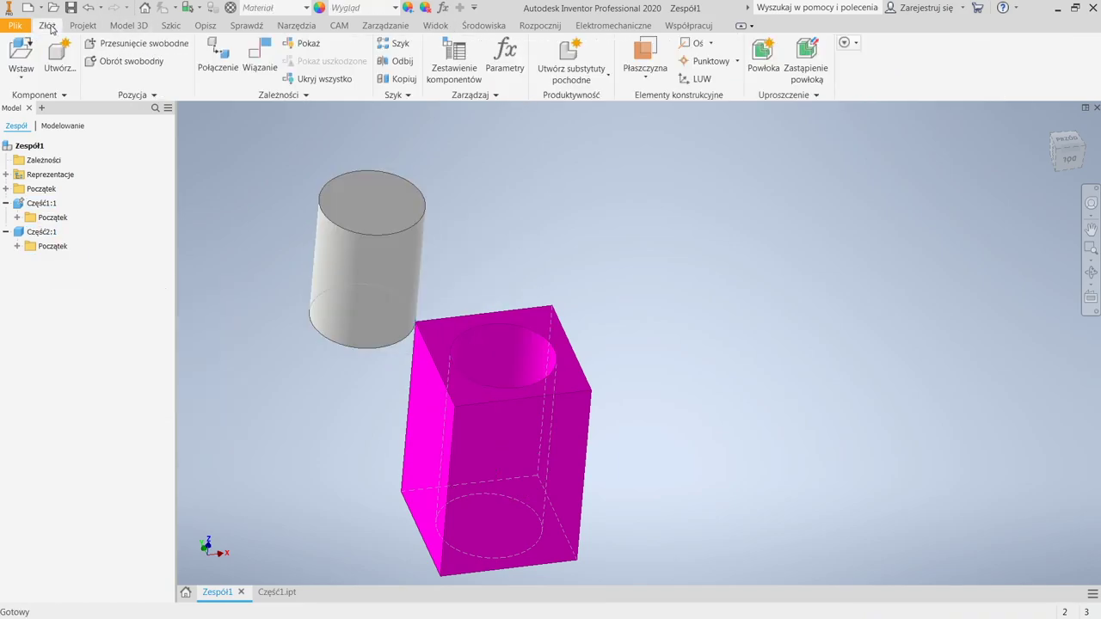
left_click(261, 54)
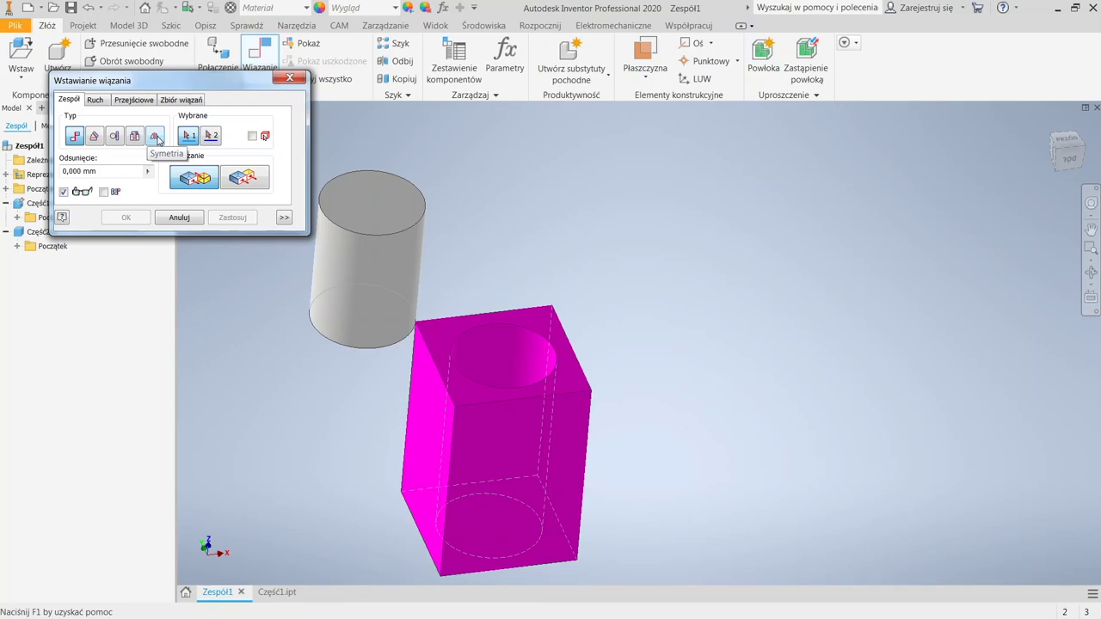
left_click(93, 138)
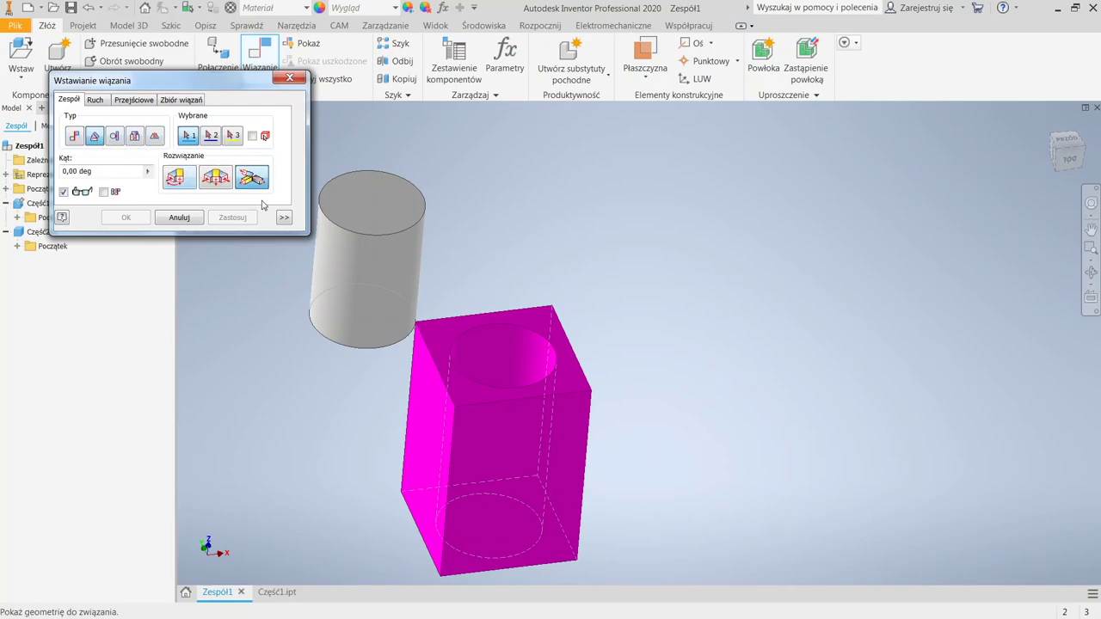
left_click(398, 196)
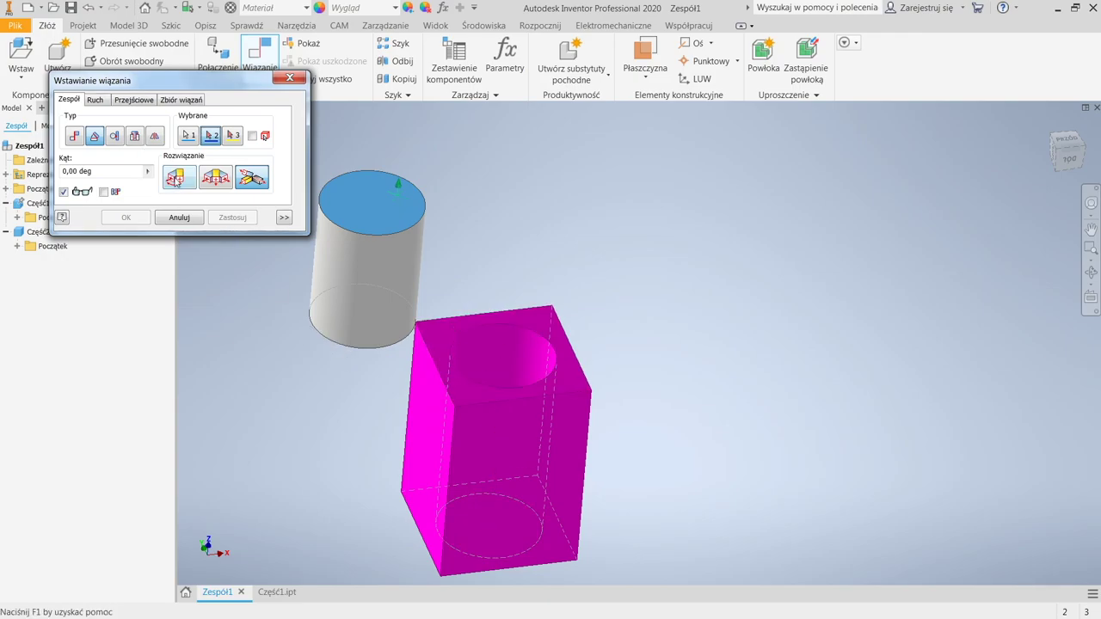
left_click(177, 178)
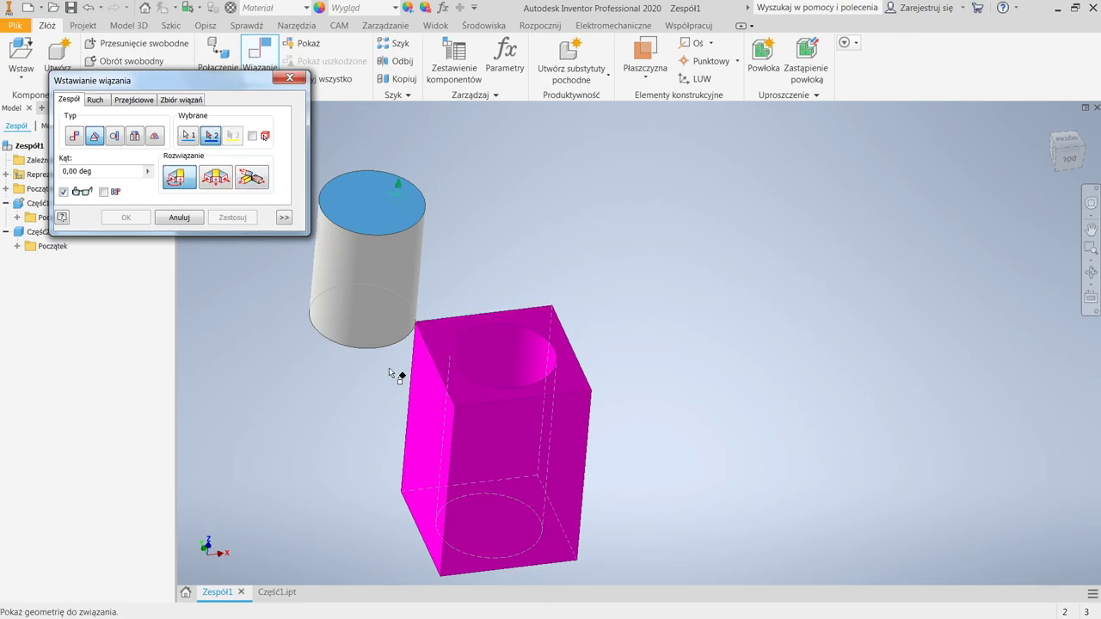
left_click(434, 335)
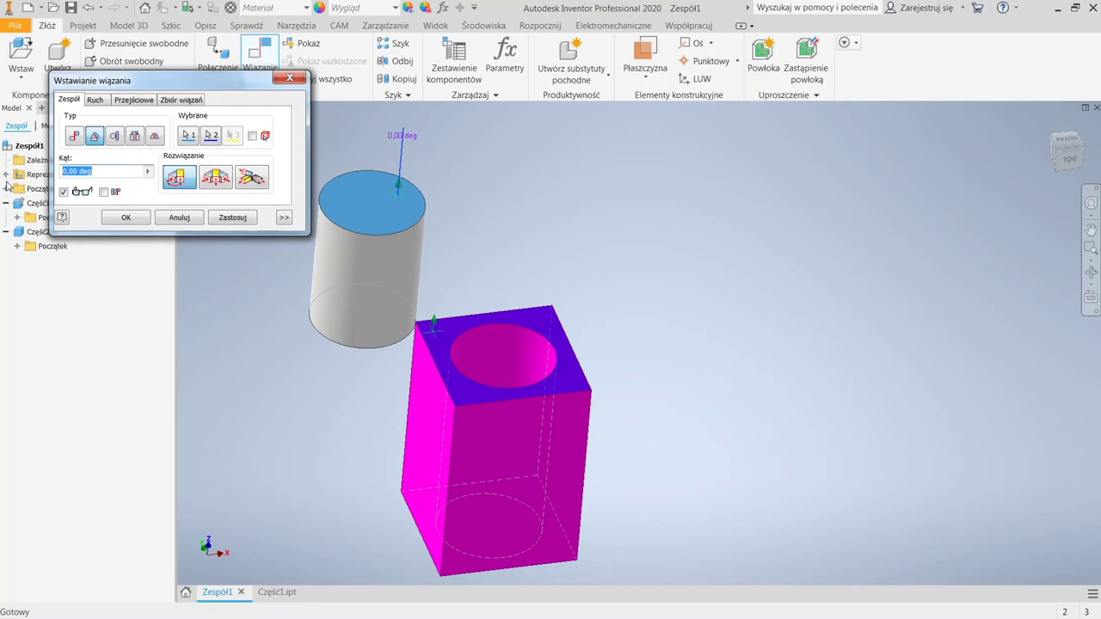
Set the constraint's angle to 50 deg and apply it to the two faces
left_click(88, 195)
left_click(89, 195)
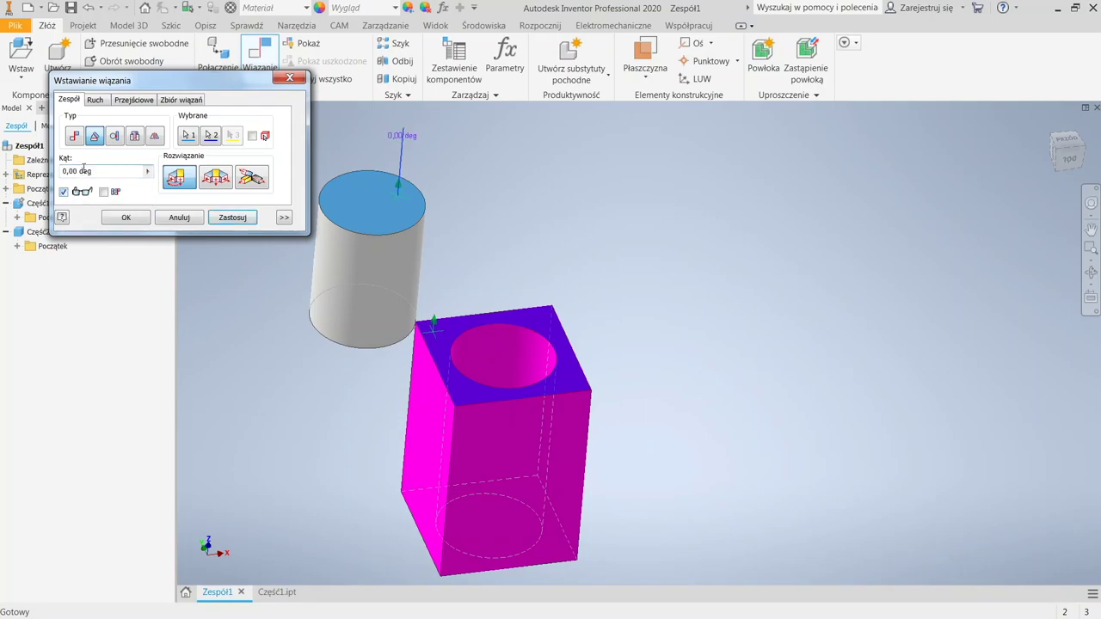
left_click(87, 169)
type("50")
middle_click_drag(317, 307, 397, 311, "shift")
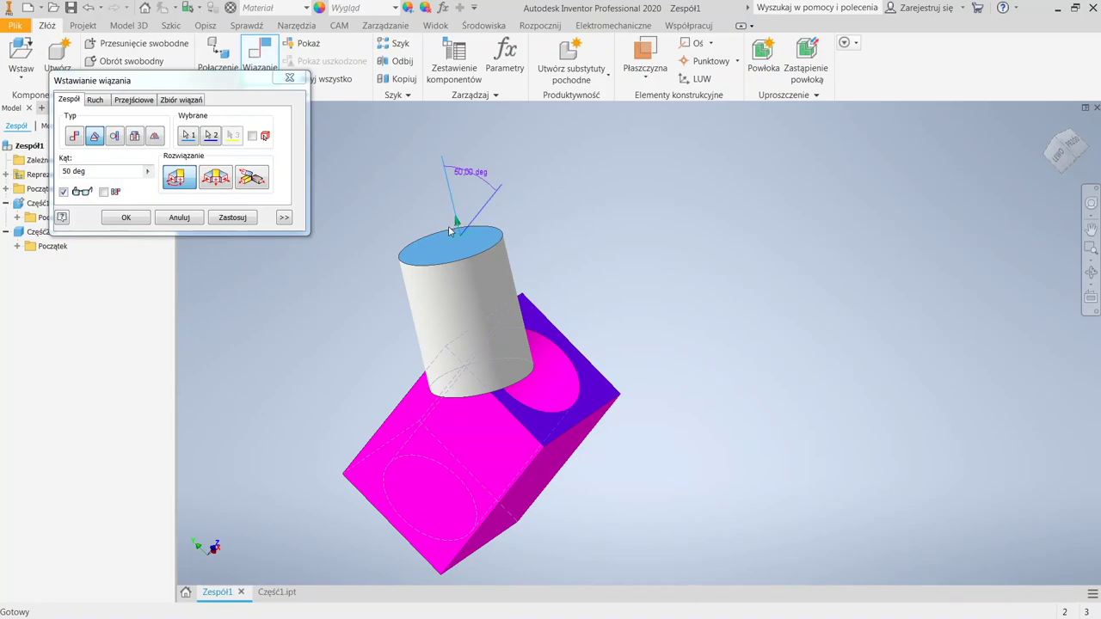
left_click(120, 220)
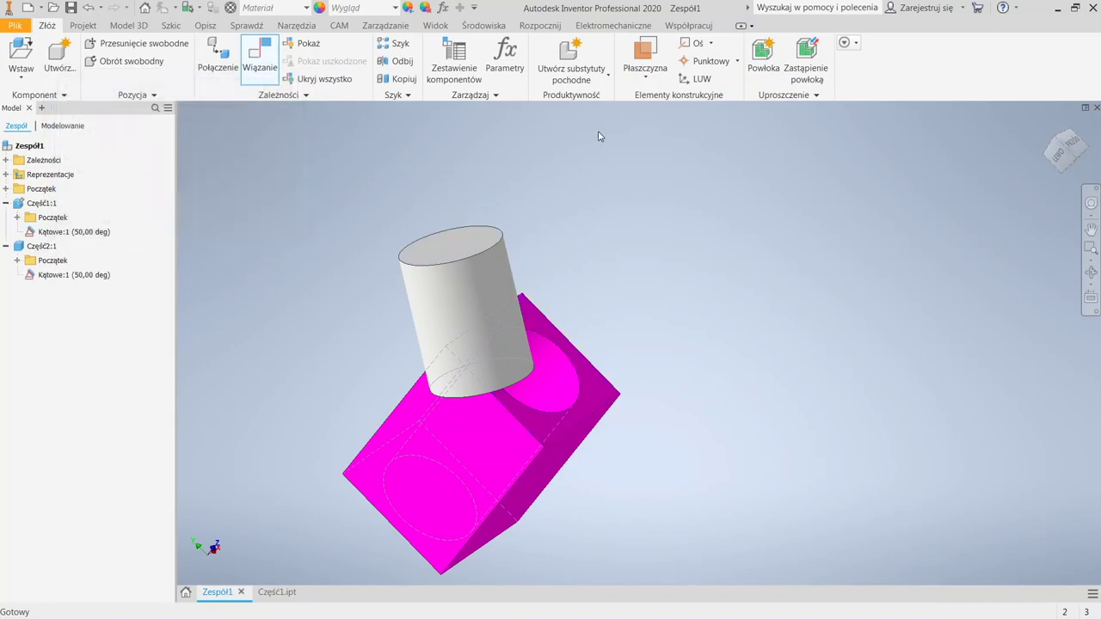
left_click(60, 274)
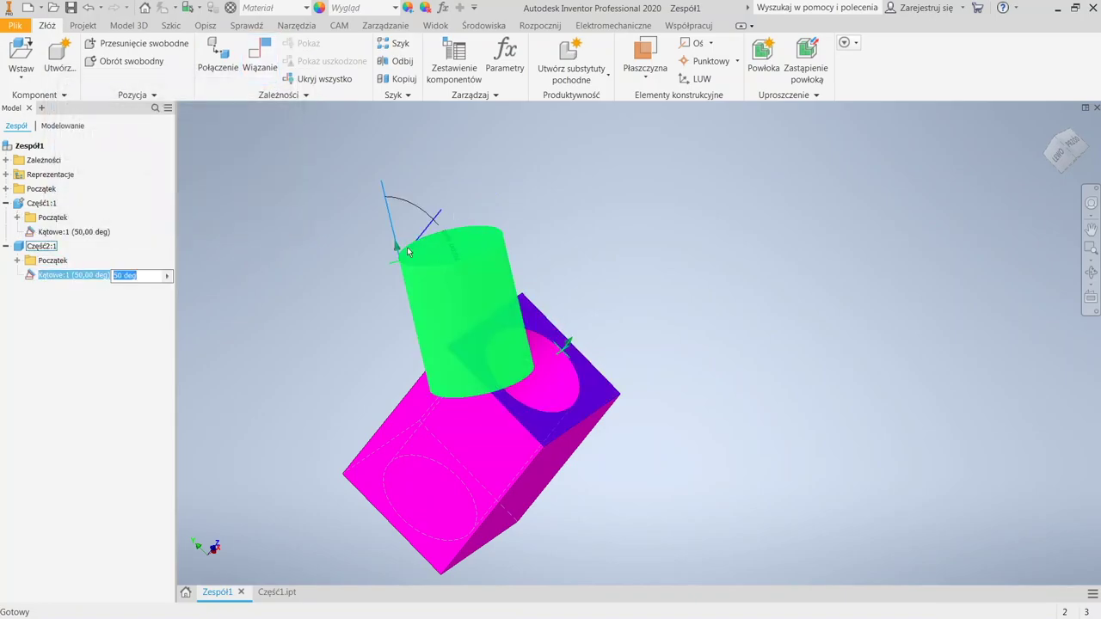
left_click(398, 198)
left_click(424, 274)
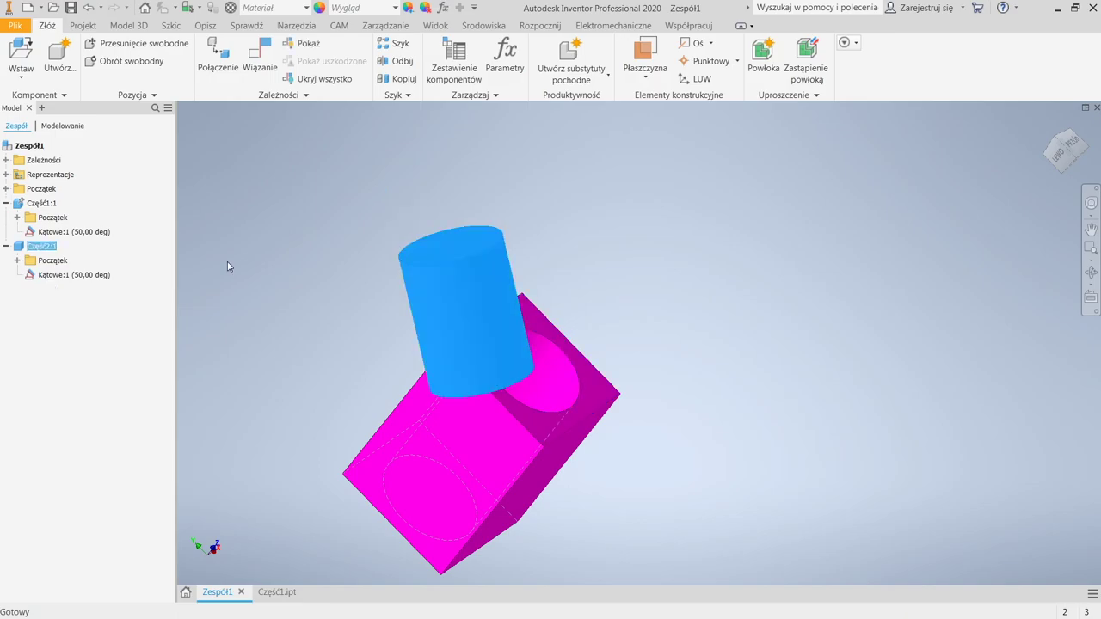
left_click(90, 275)
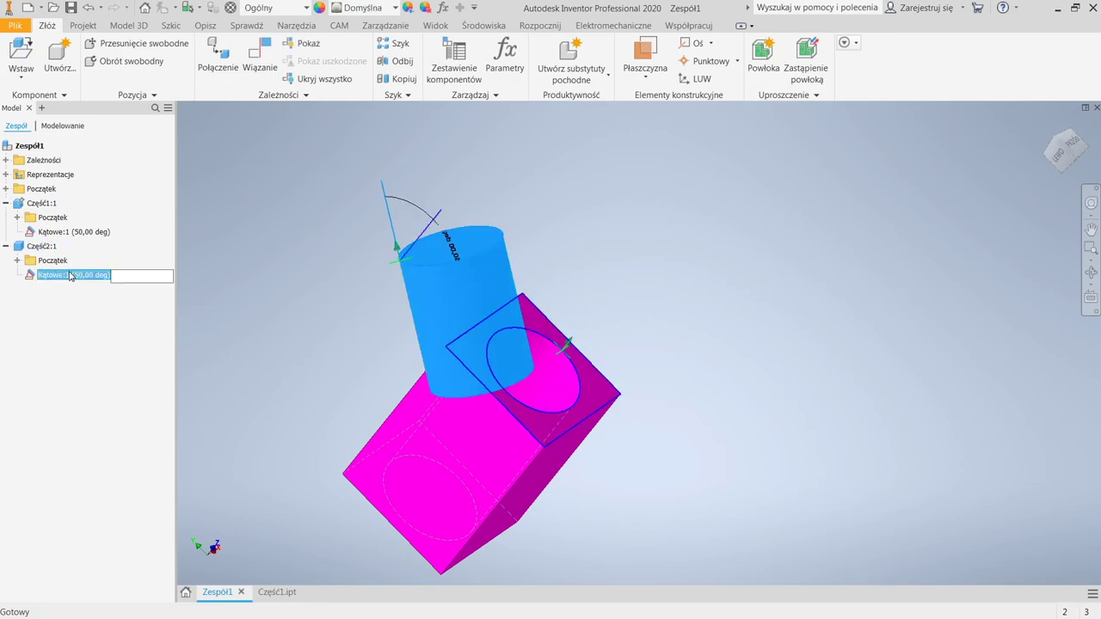
left_click(398, 228)
left_click(454, 278)
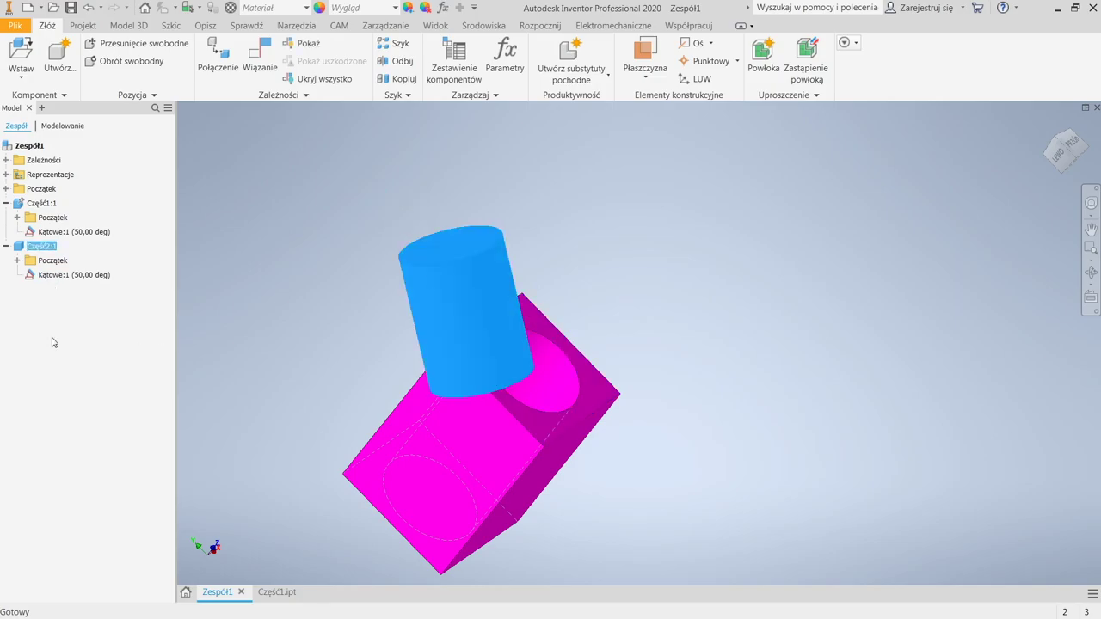
Delete the angle constraint Kątowe:1 between the block and the cylinder
left_click(50, 277)
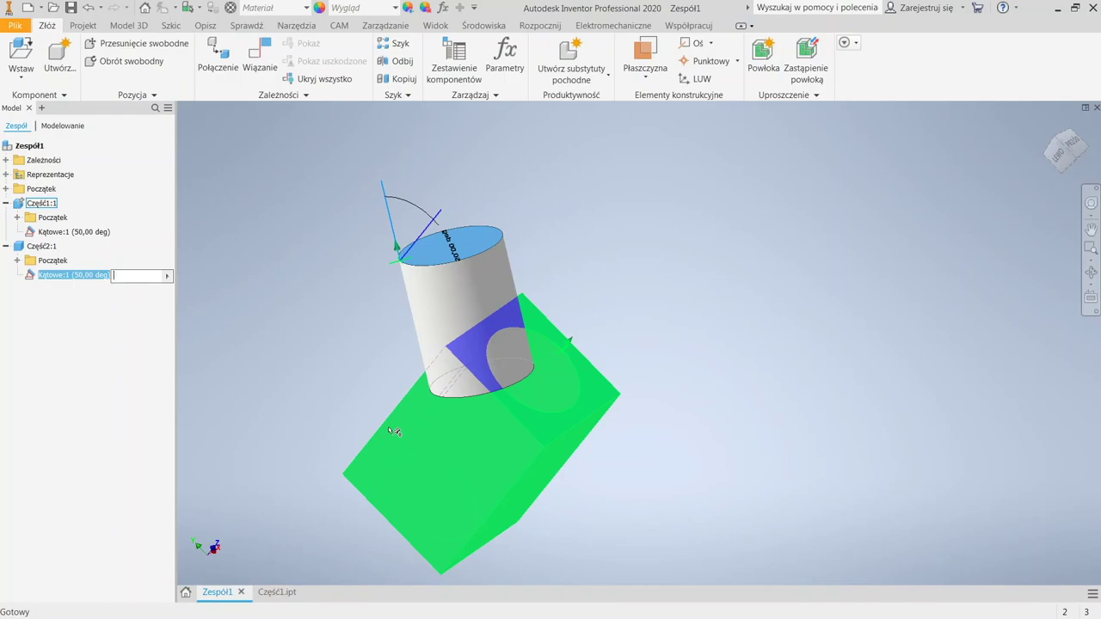
left_click(393, 431)
left_click(57, 275)
key("BackSpace")
left_click(60, 276)
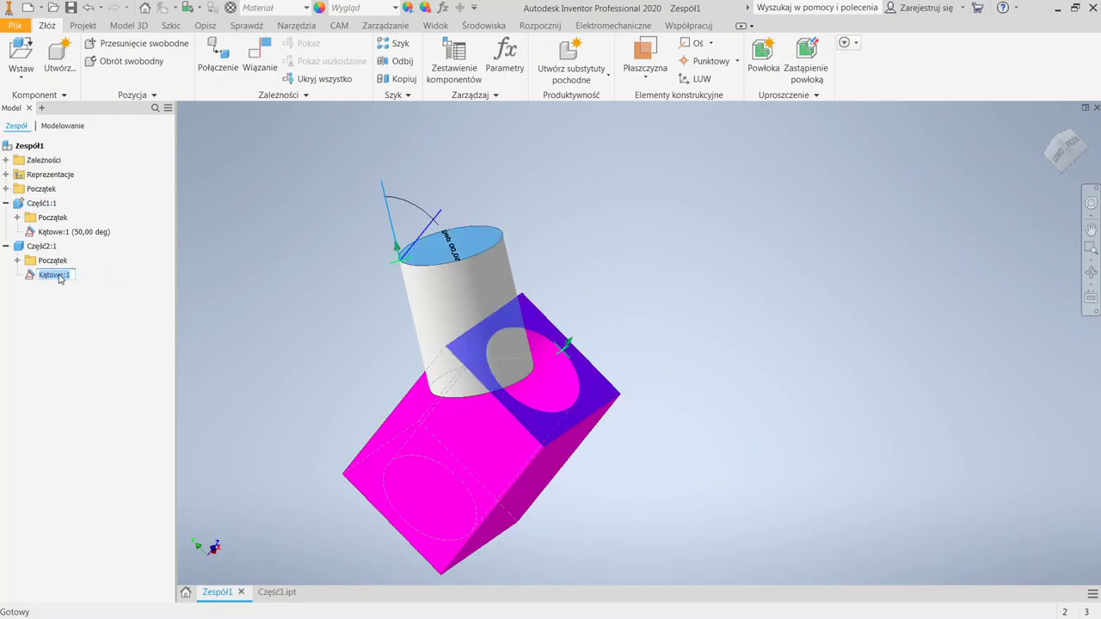
key("Escape")
key("Delete")
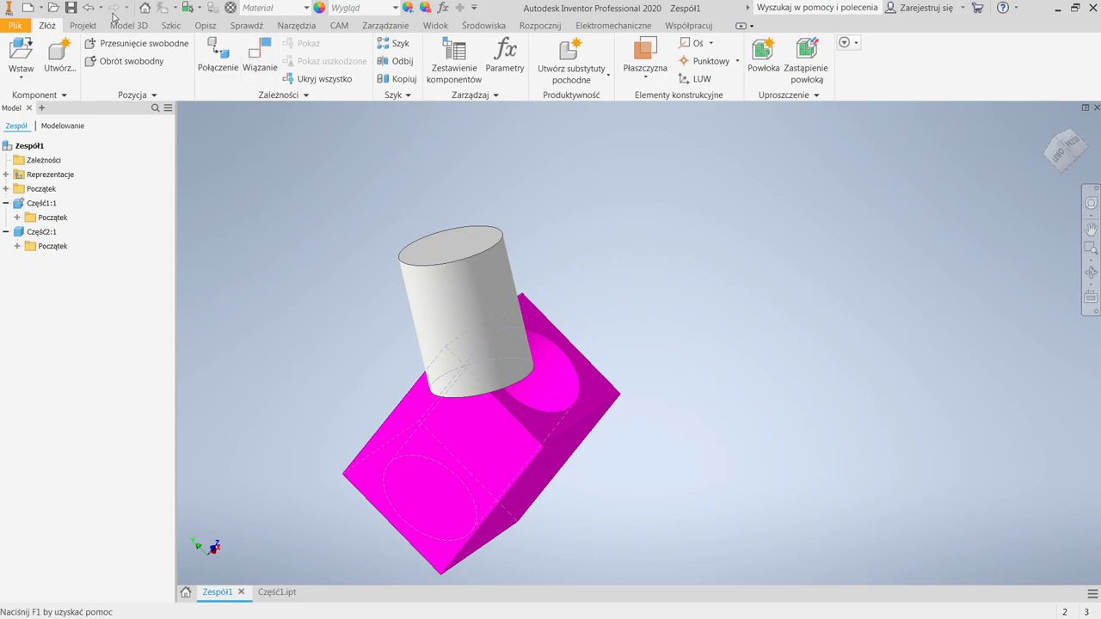
Add a mate constraint with a 20 mm offset between the cylinder's end face and the block's face with the hole
left_click(258, 56)
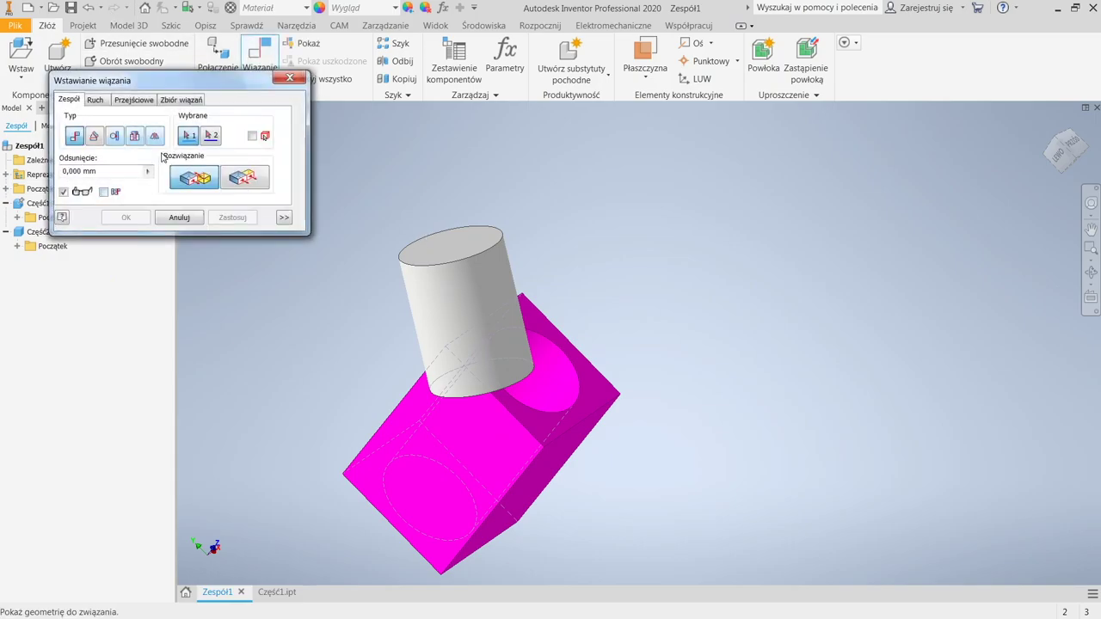
left_click(442, 250)
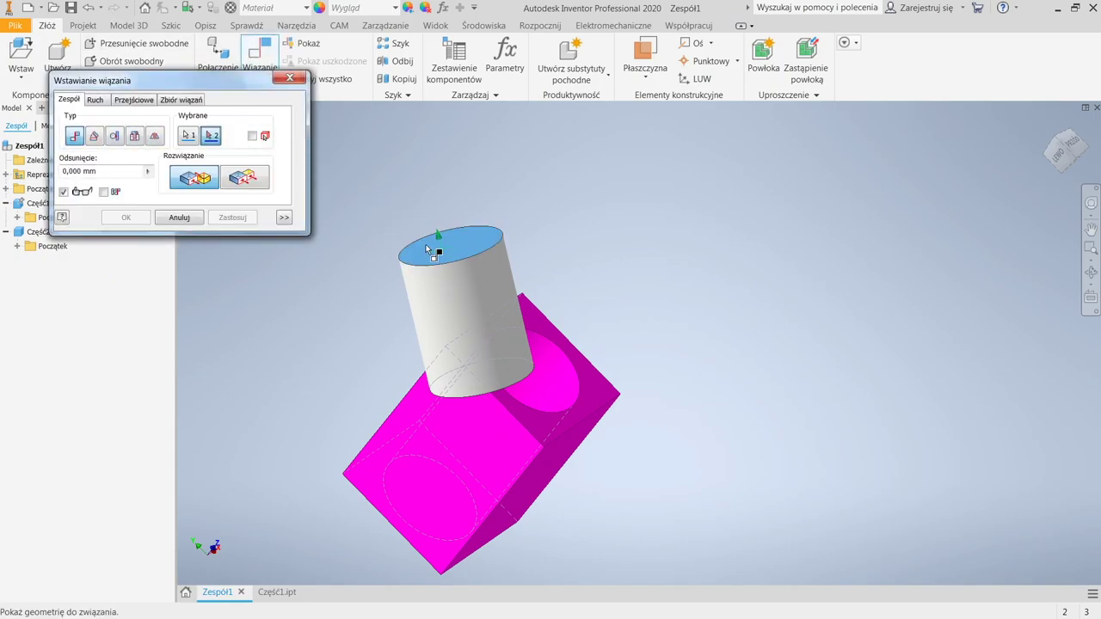
left_click(535, 430)
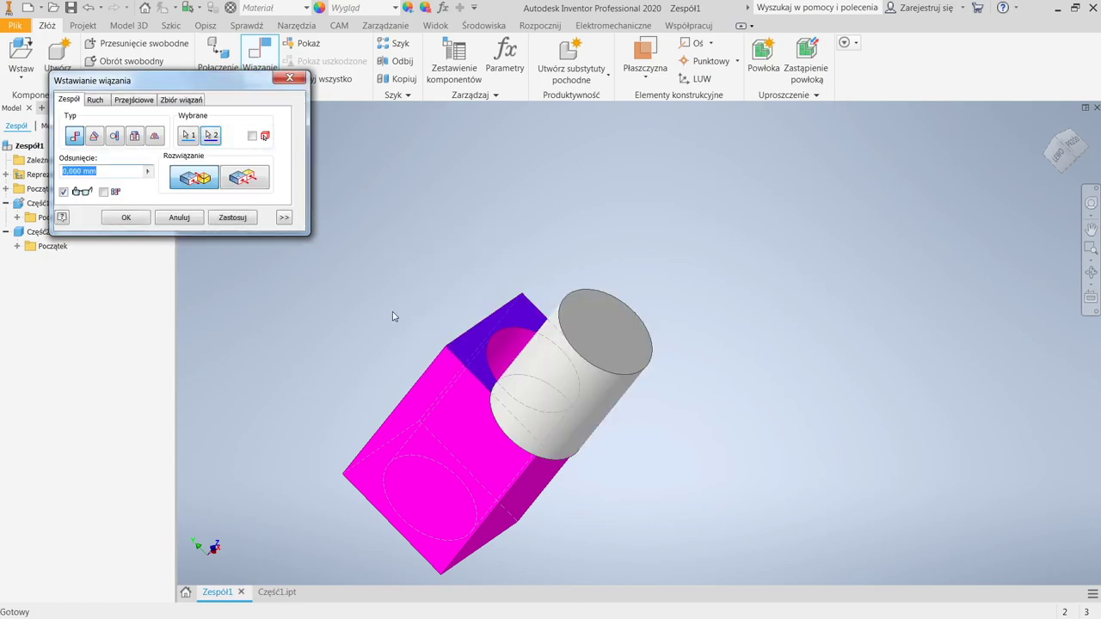
middle_click_drag(384, 315, 502, 300, "shift")
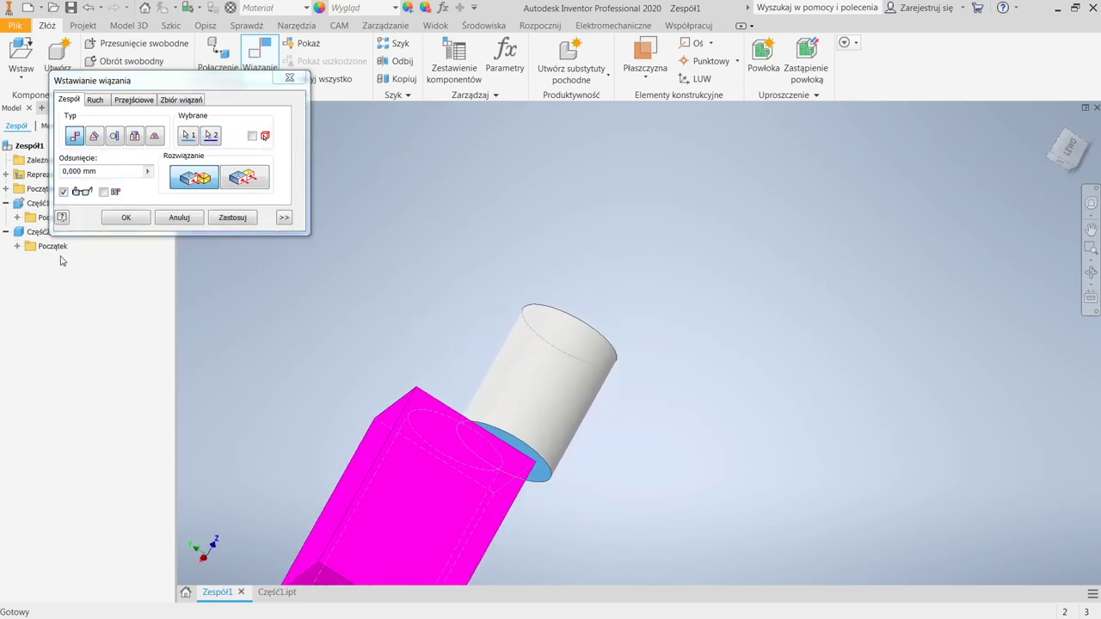
type("20")
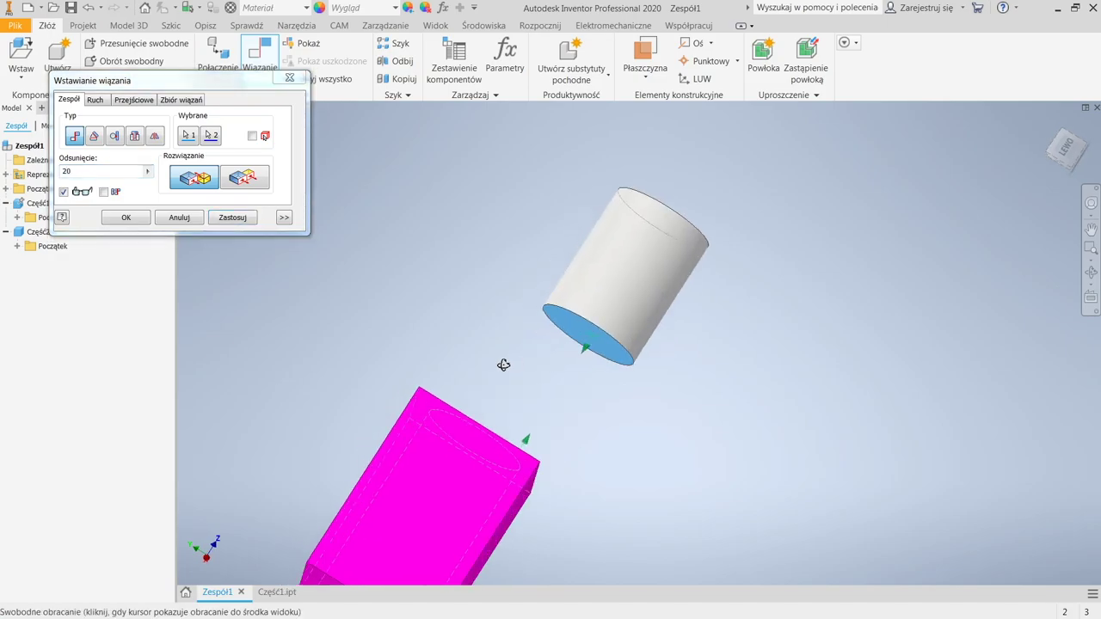
left_click(474, 404)
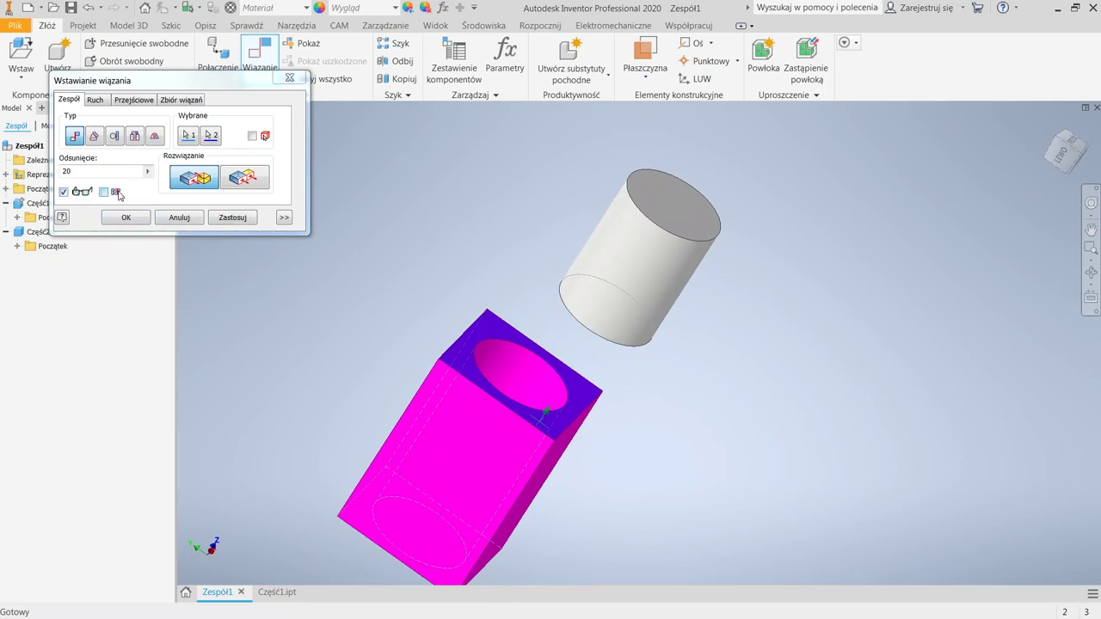
left_click(104, 192)
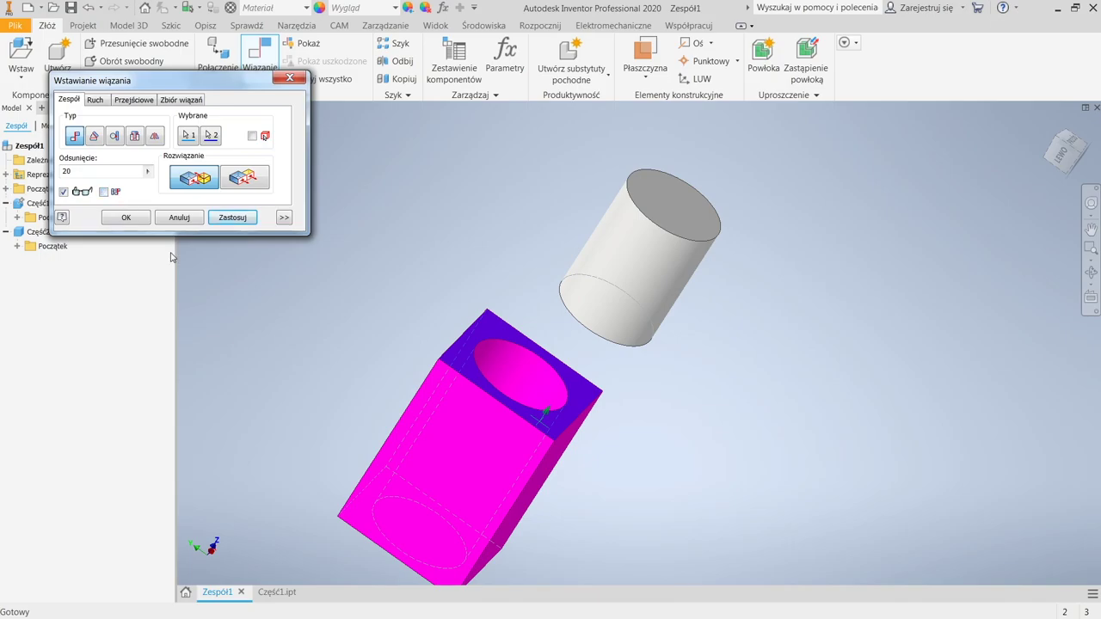
left_click(134, 221)
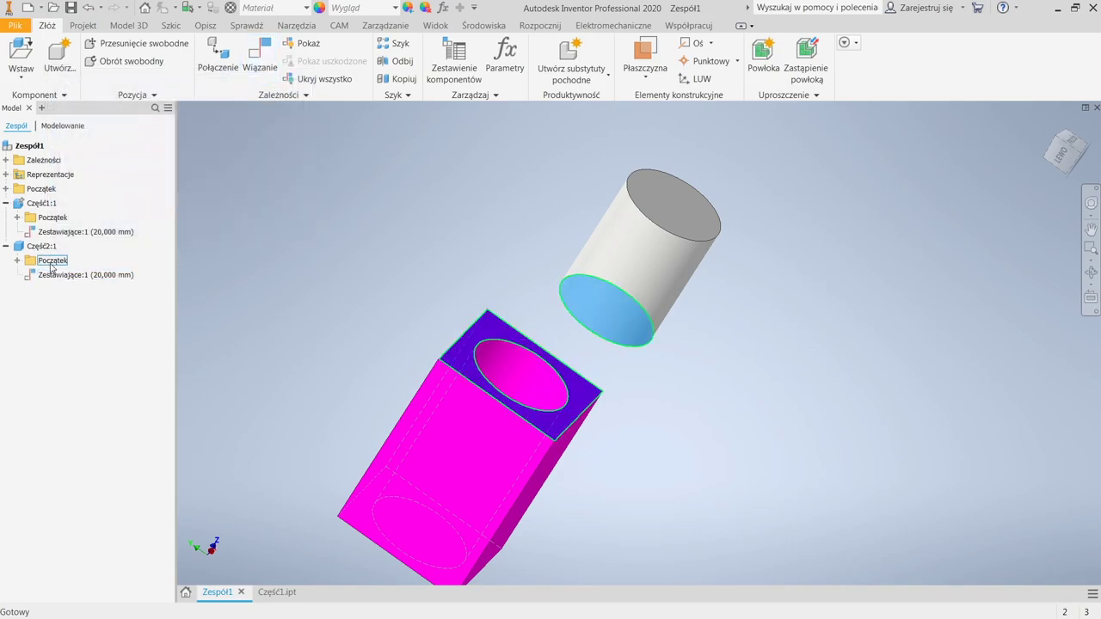
left_click(62, 275)
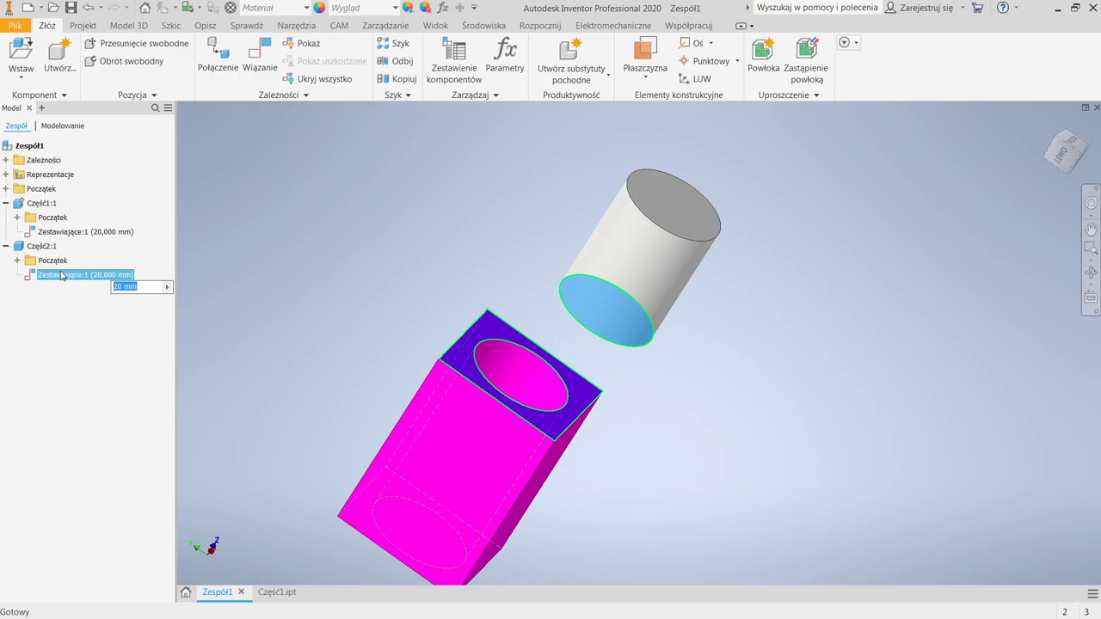
left_click(6, 406)
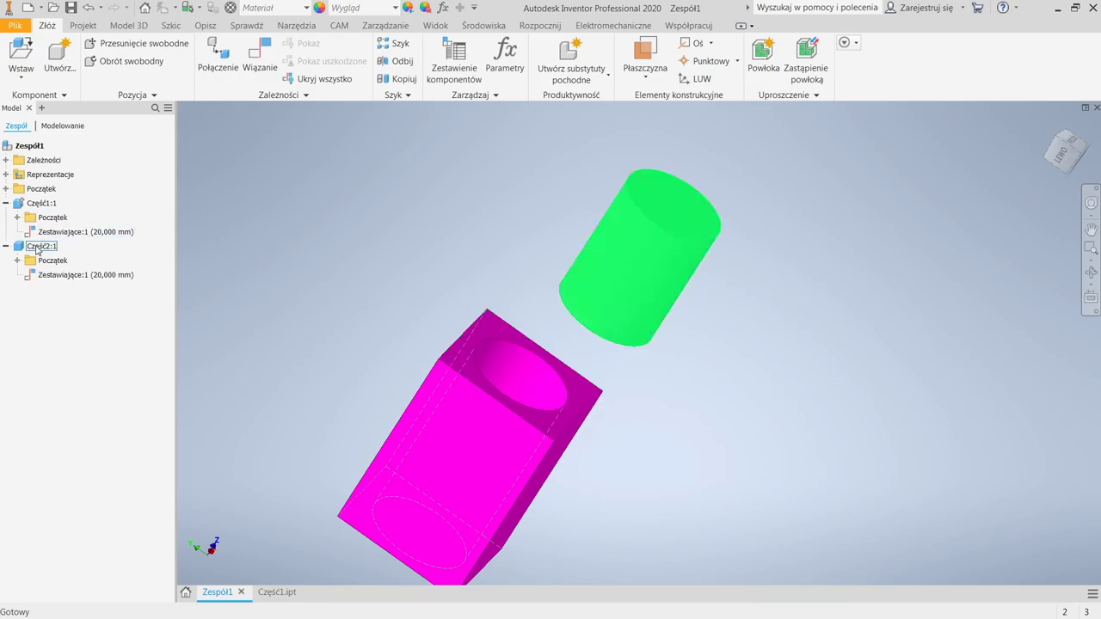
left_click(32, 276)
key("BackSpace")
key("Escape")
left_click(78, 276)
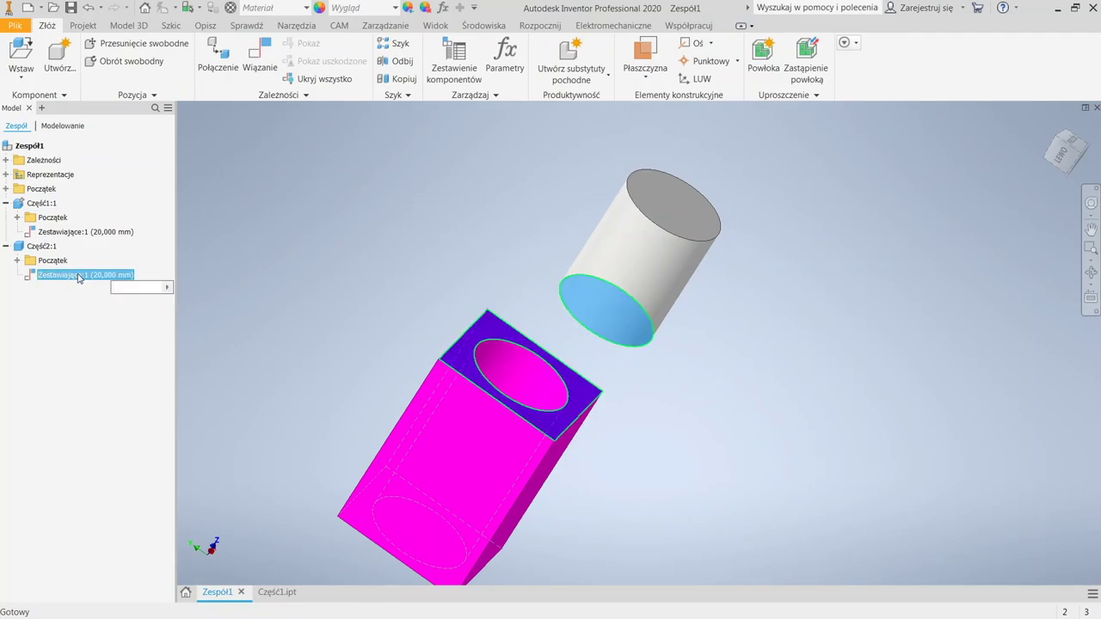
key("Escape")
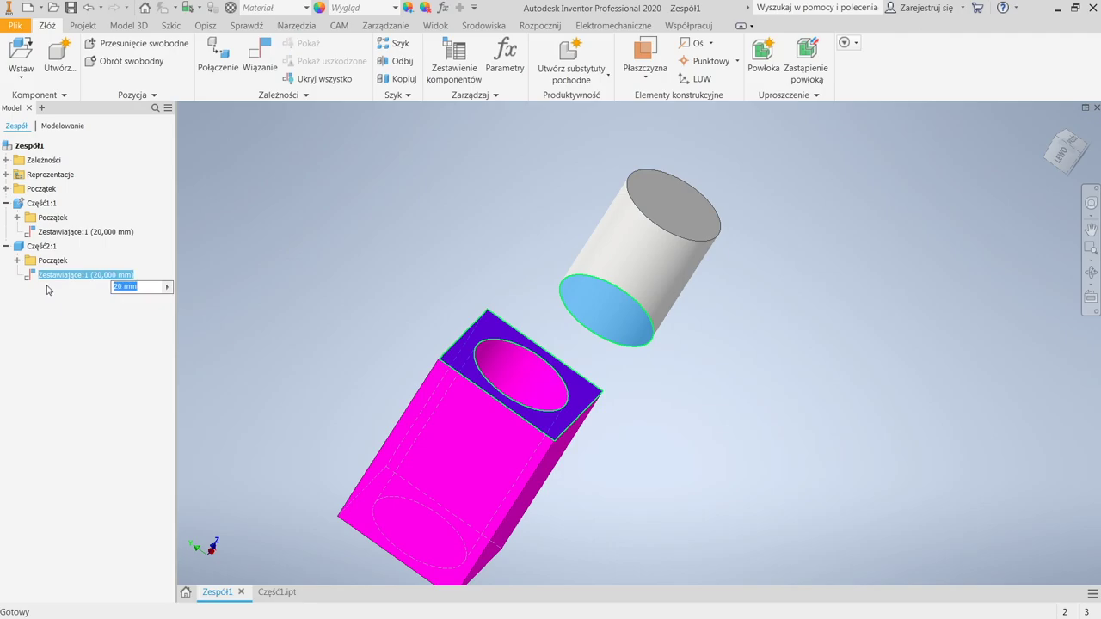
Delete the mate constraint Zestawiające:1 between the block and the cylinder
left_click(94, 232)
right_click(95, 233)
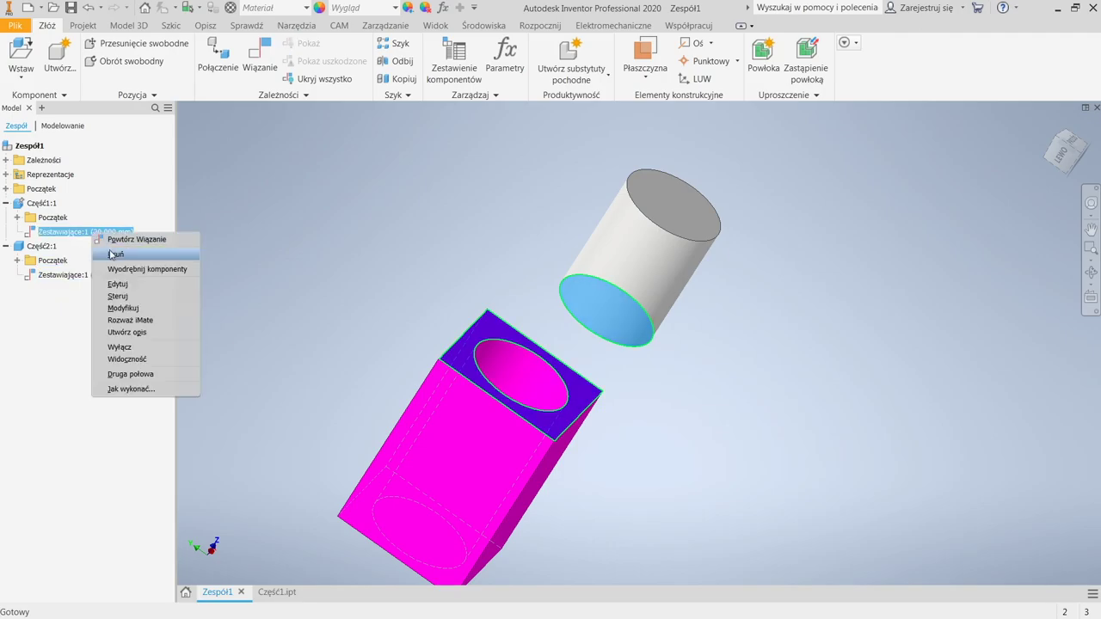
left_click(112, 255)
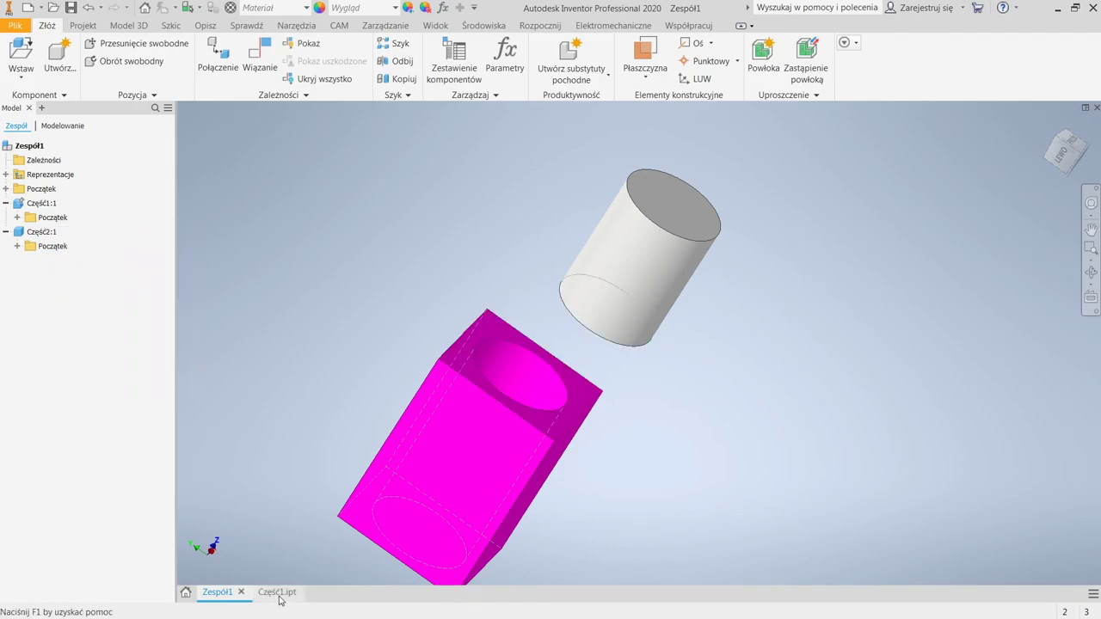
Switch to the part Część1.ipt and roll its end-of-part marker back to above the hole extrusion Wyciągnięcie proste2
left_click(277, 593)
left_click(6, 209)
left_click_drag(60, 239, 77, 209)
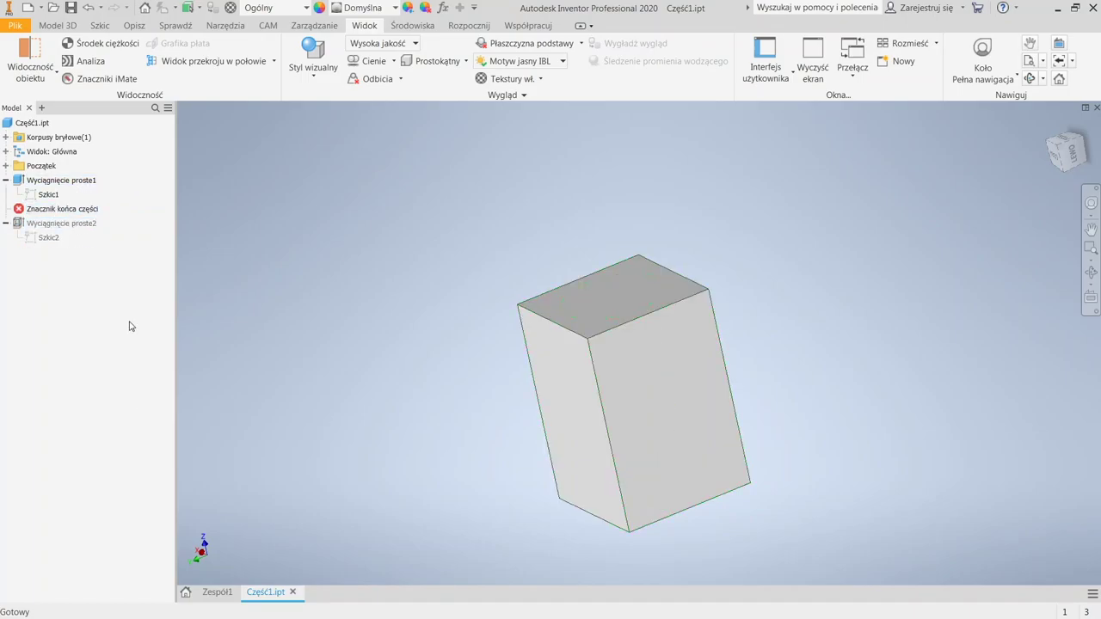
Open the block's base extrusion Wyciągnięcie proste1 to examine its settings and distance handle, and accept it
double_click(62, 180)
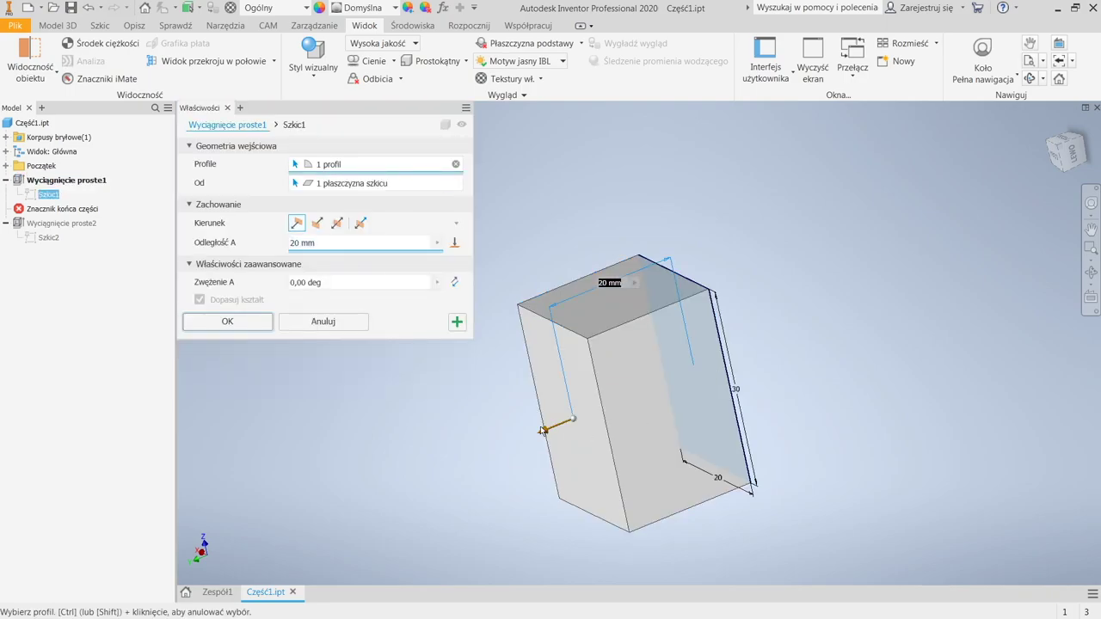
left_click_drag(544, 439, 563, 484)
left_click(227, 321)
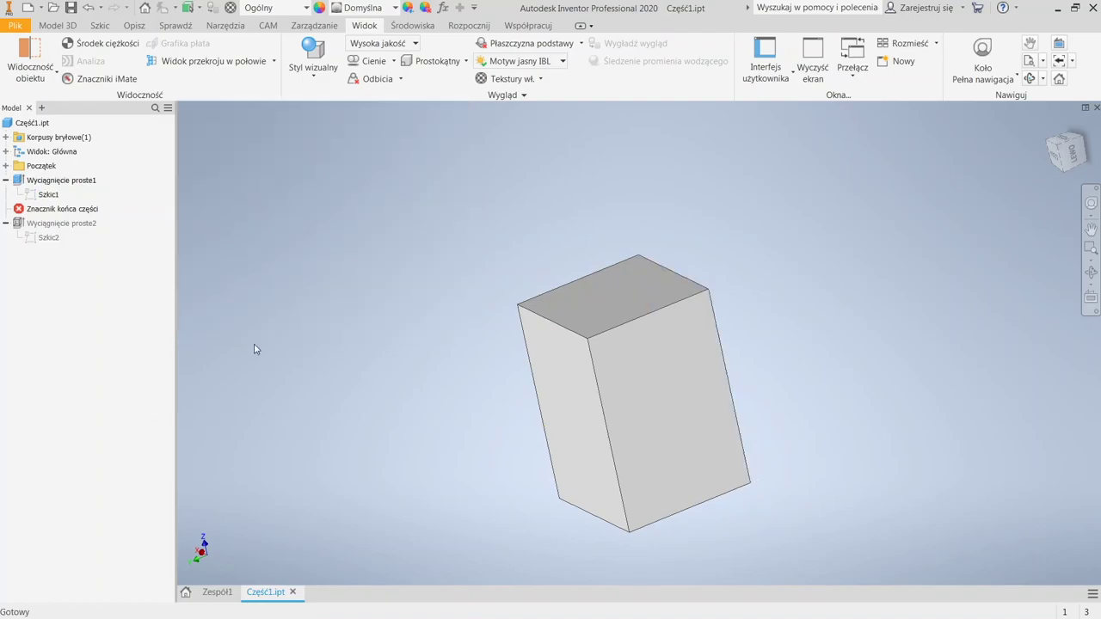
Return the end-of-part marker to below the hole extrusion and close Część1.ipt to get back to the assembly
left_click_drag(32, 211, 48, 241)
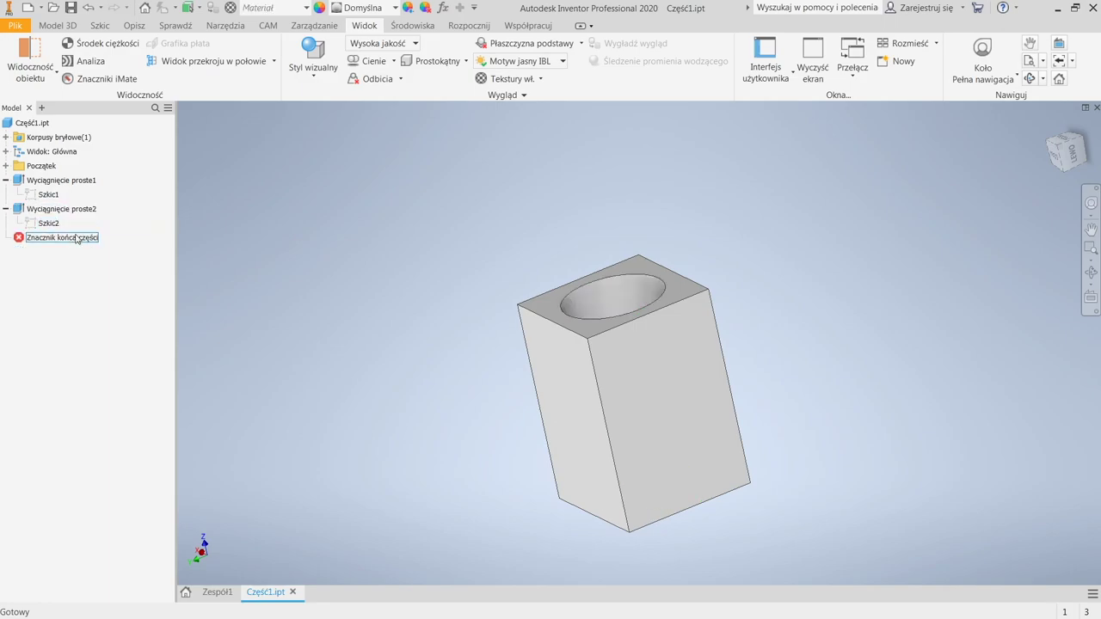
left_click(292, 591)
key("F4")
mouse_move(782, 286)
left_mouse_down()
mouse_move(765, 290)
mouse_move(788, 278)
left_mouse_up()
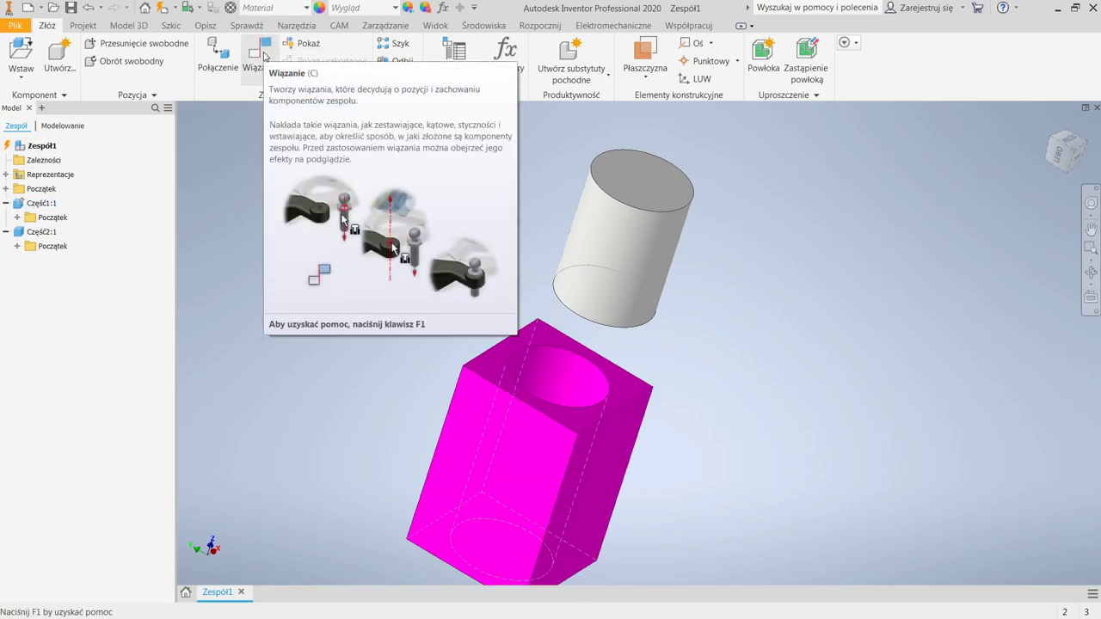
Start a joint between the components and set its type to Przesuwne (slider)
left_click(263, 57)
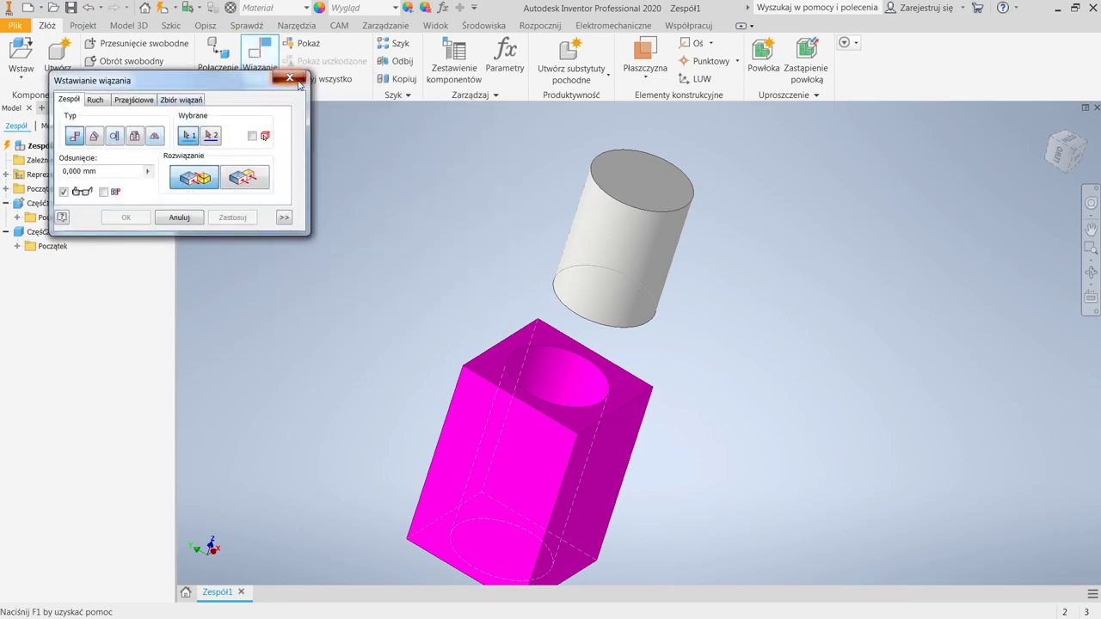
left_click(290, 78)
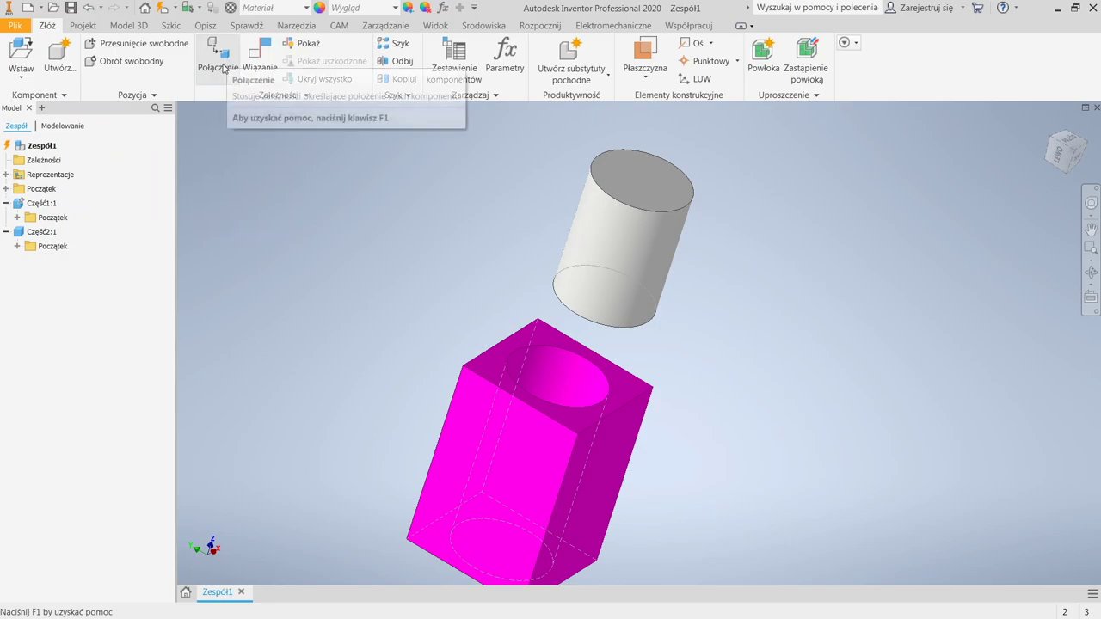
left_click(225, 65)
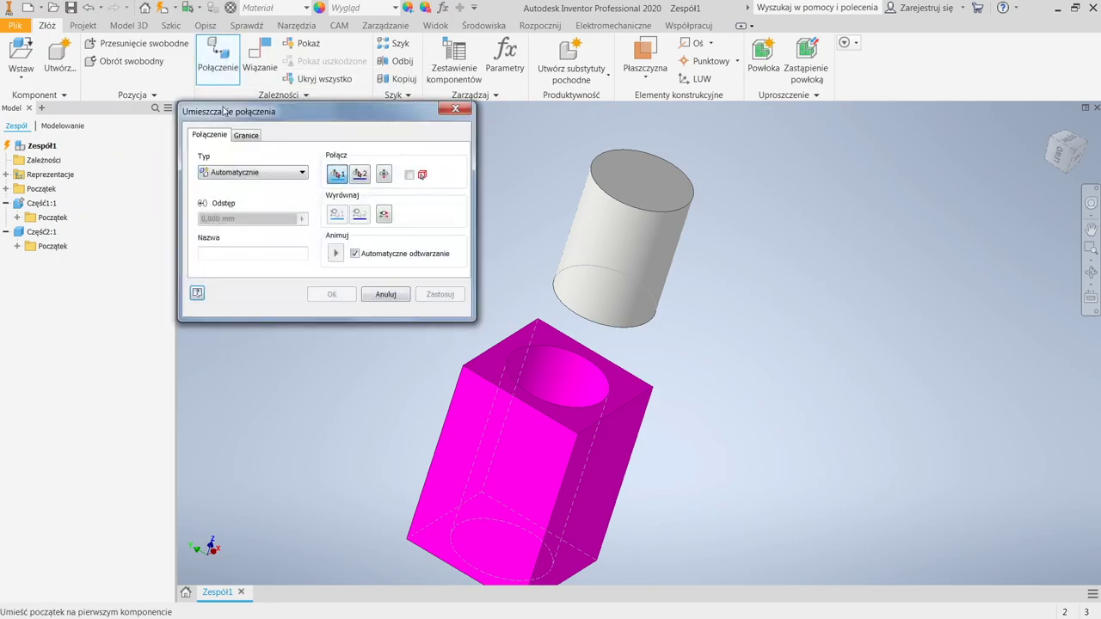
left_click(281, 175)
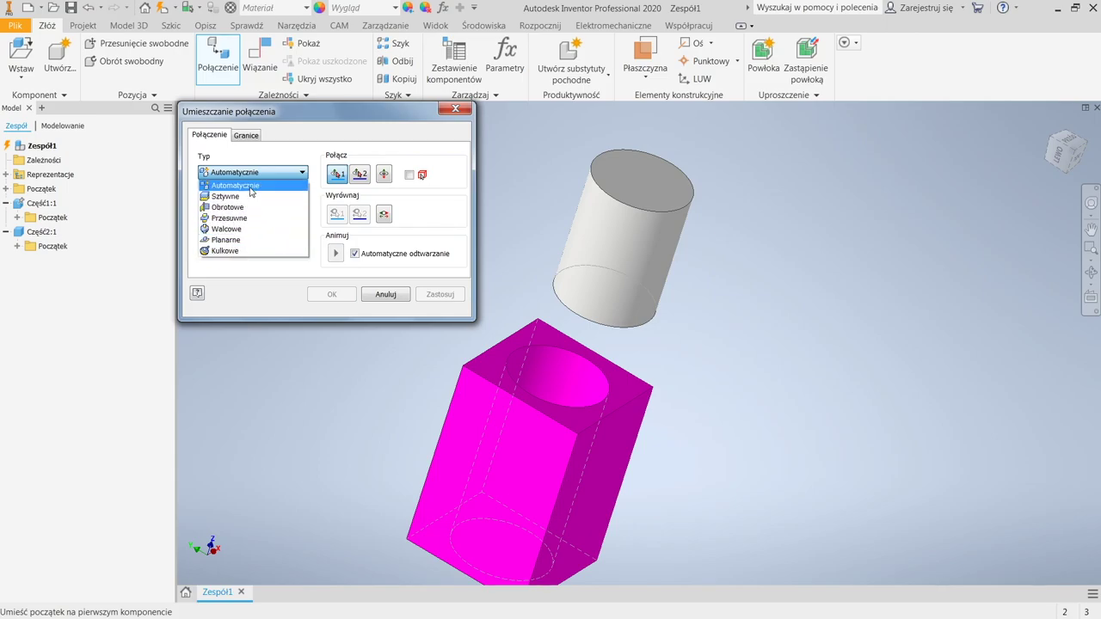
left_click(251, 187)
left_click(261, 176)
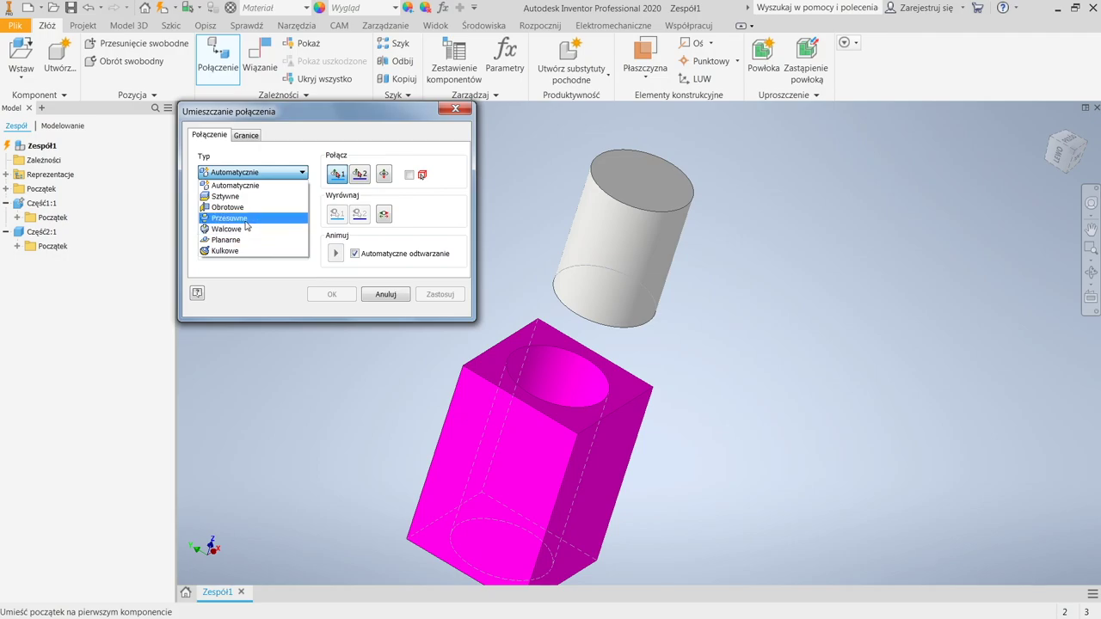
left_click(246, 220)
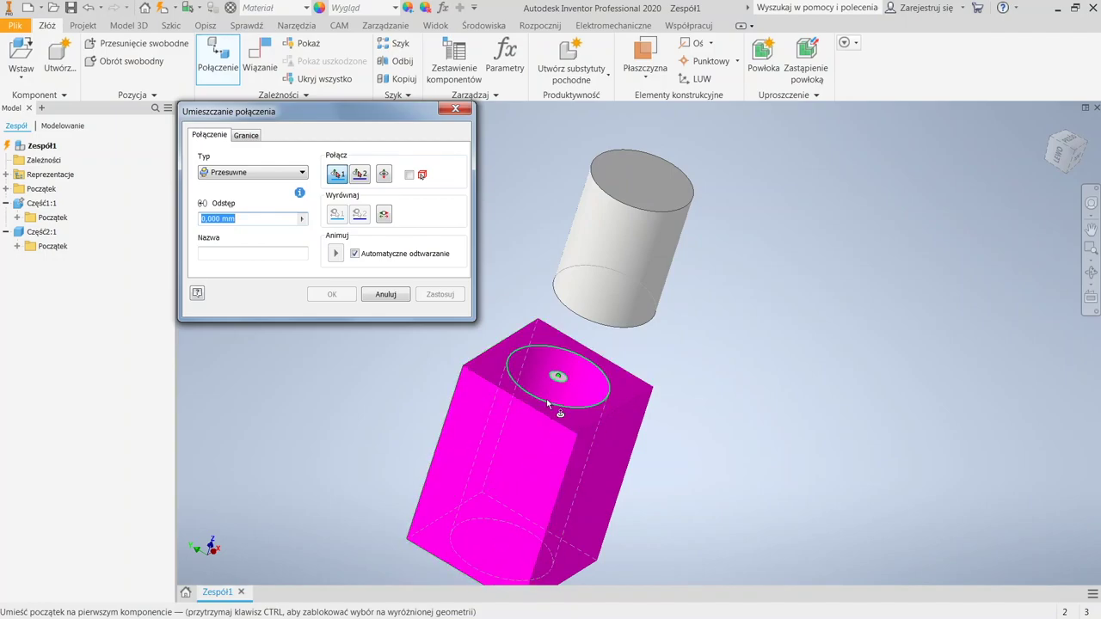
Try to use the cylinder's lower circular edge as the slider joint's first origin, and abandon the joint
middle_click_drag(491, 484, 563, 300, "shift")
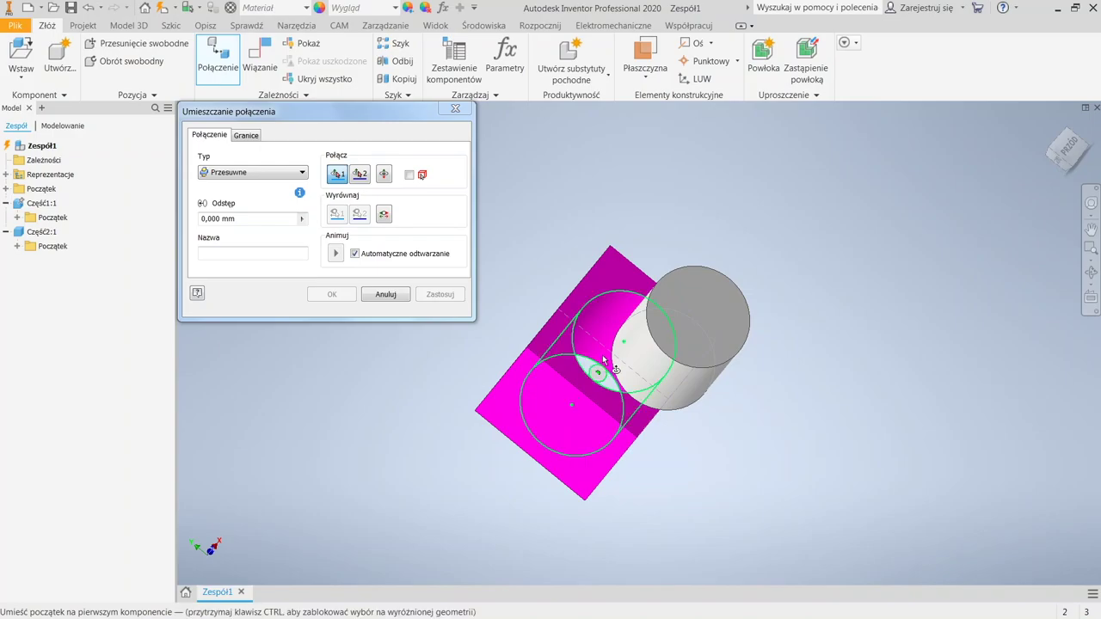
middle_click_drag(604, 360, 616, 354, "shift")
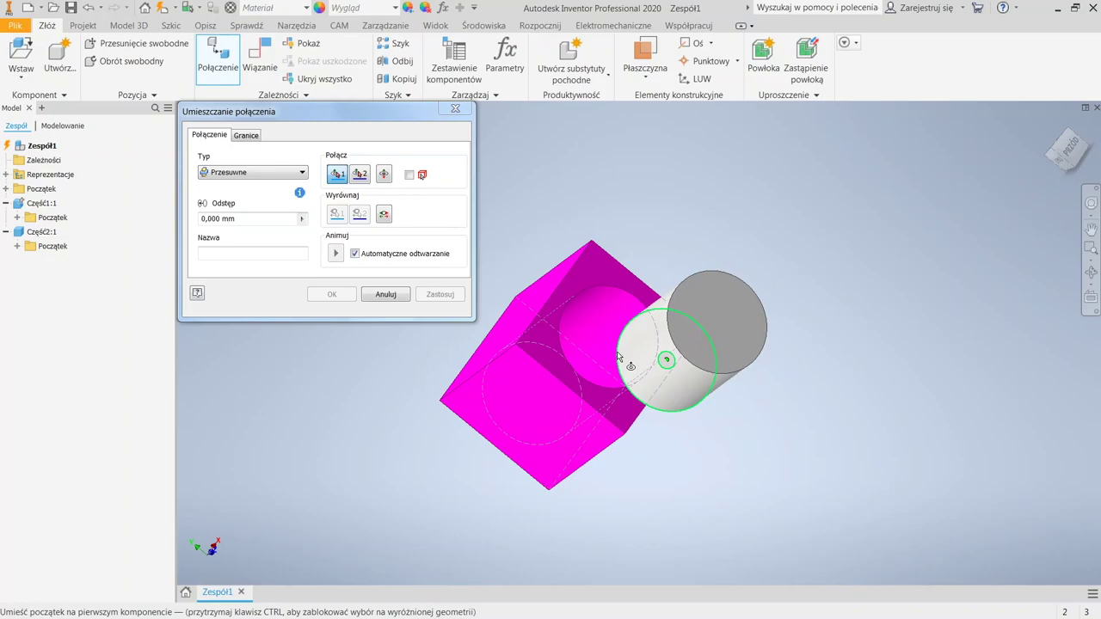
mouse_move(636, 375)
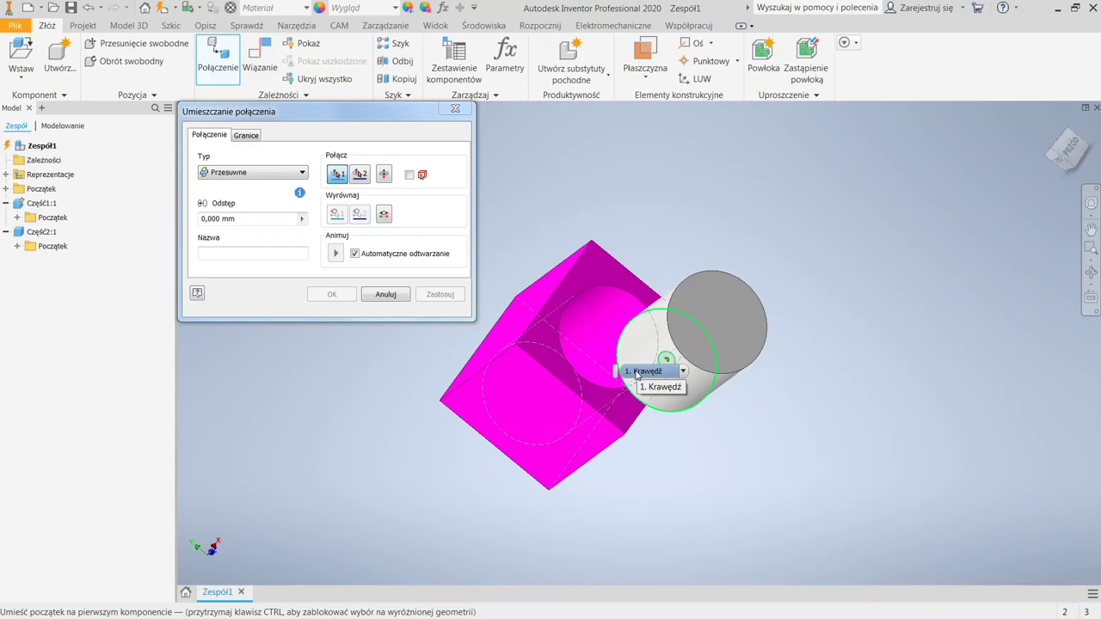
left_click(636, 371)
key("Escape")
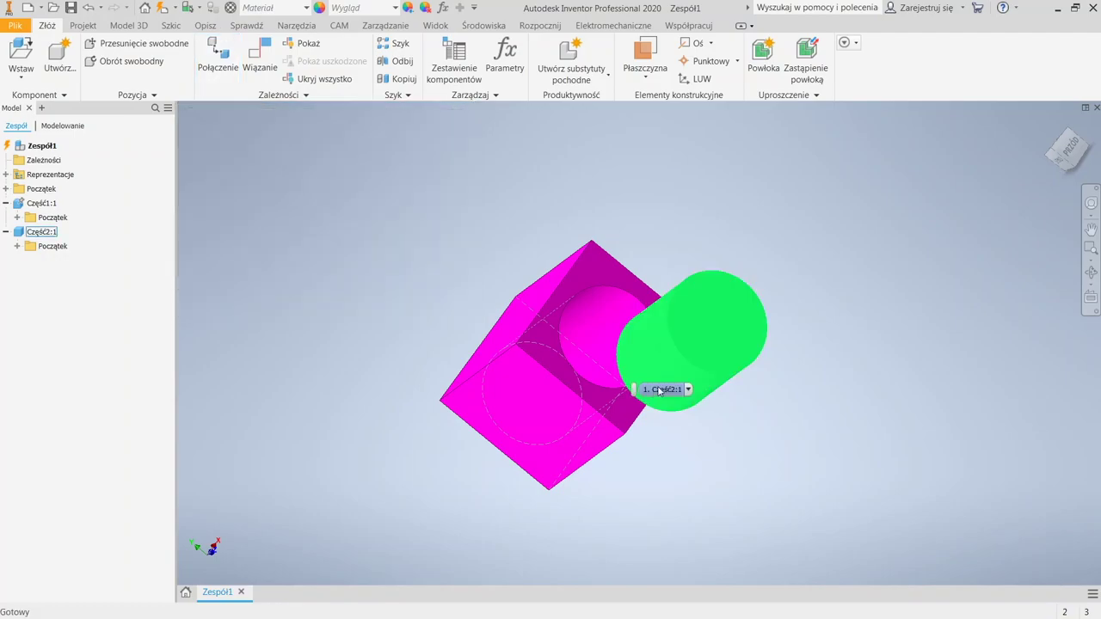
key("Escape")
Add a 50 deg angle constraint with the directed angle solution between the block's face with the hole and the cylinder's end face
left_click(260, 53)
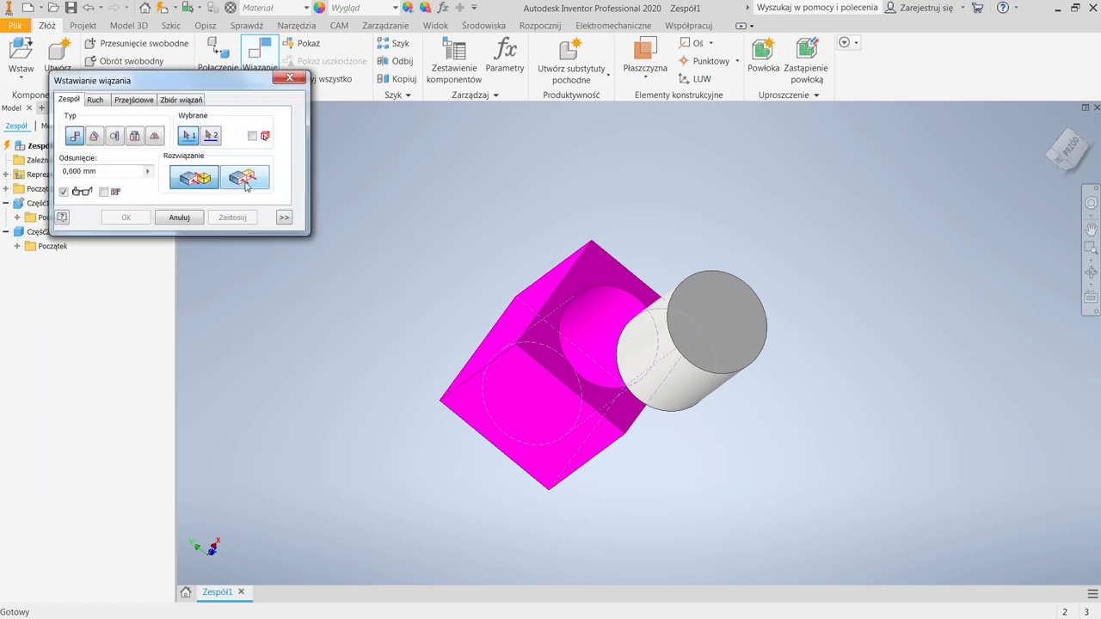
left_click(114, 136)
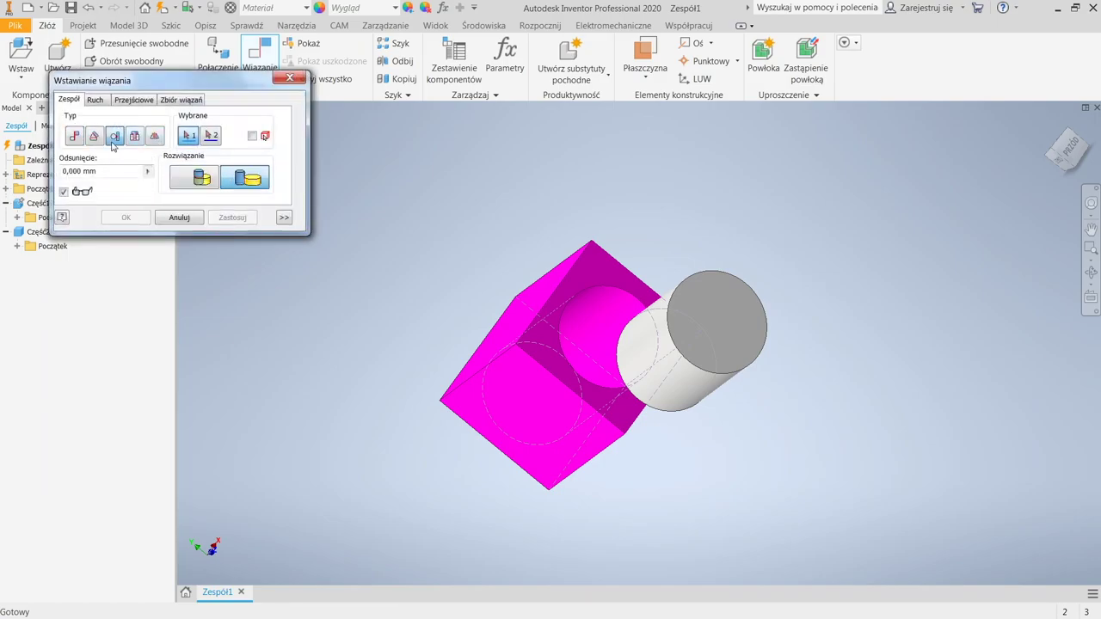
left_click(95, 136)
left_click(176, 180)
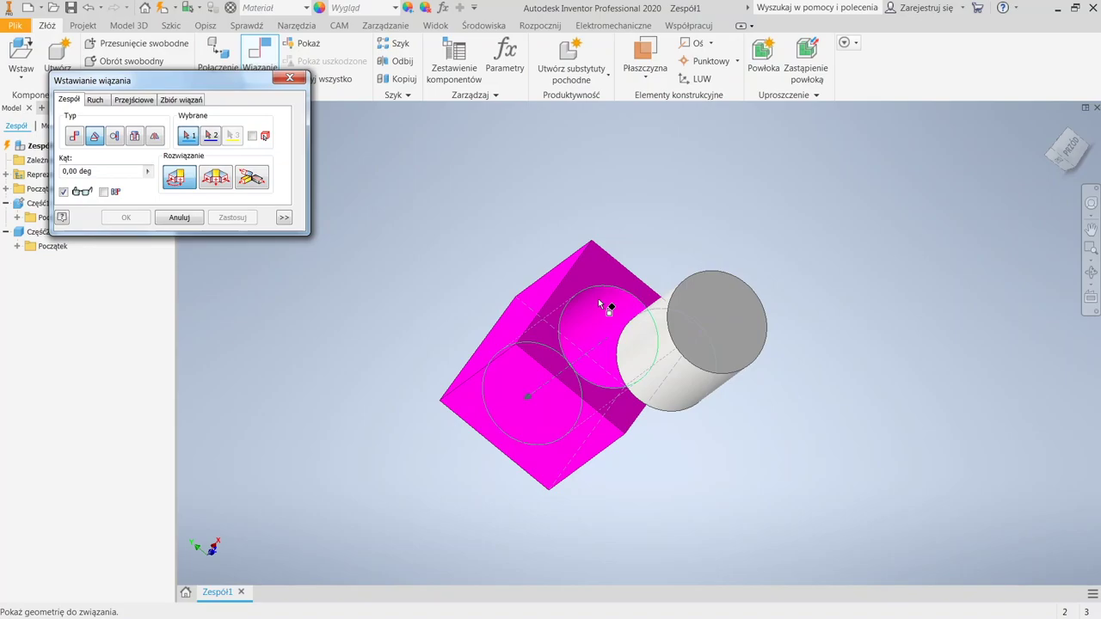
left_click(545, 361)
left_click(705, 319)
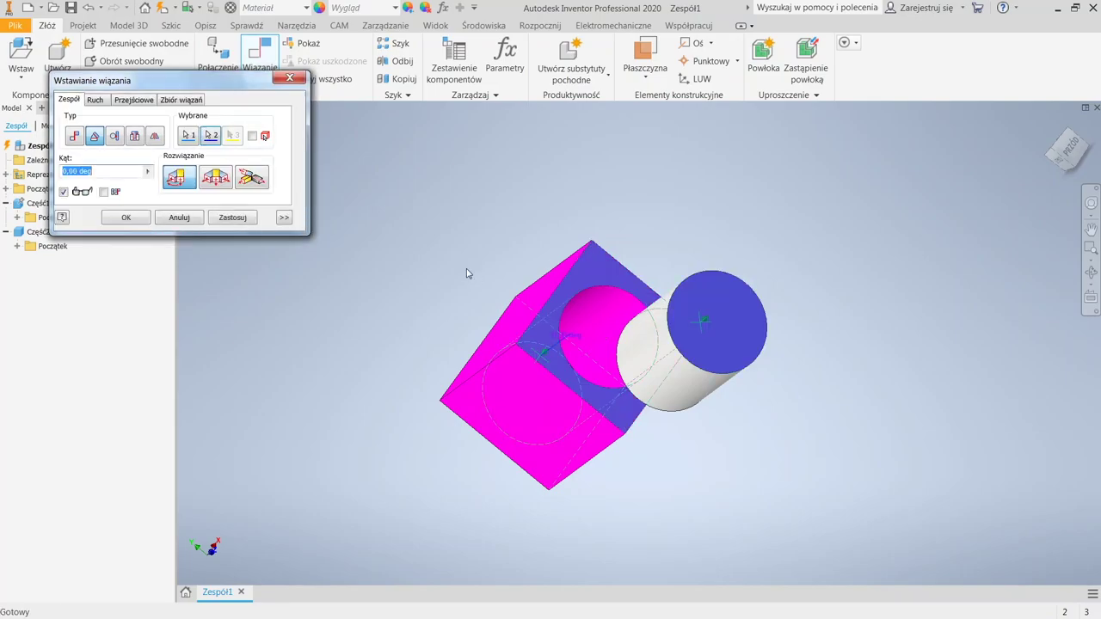
left_click(114, 172)
key("Return")
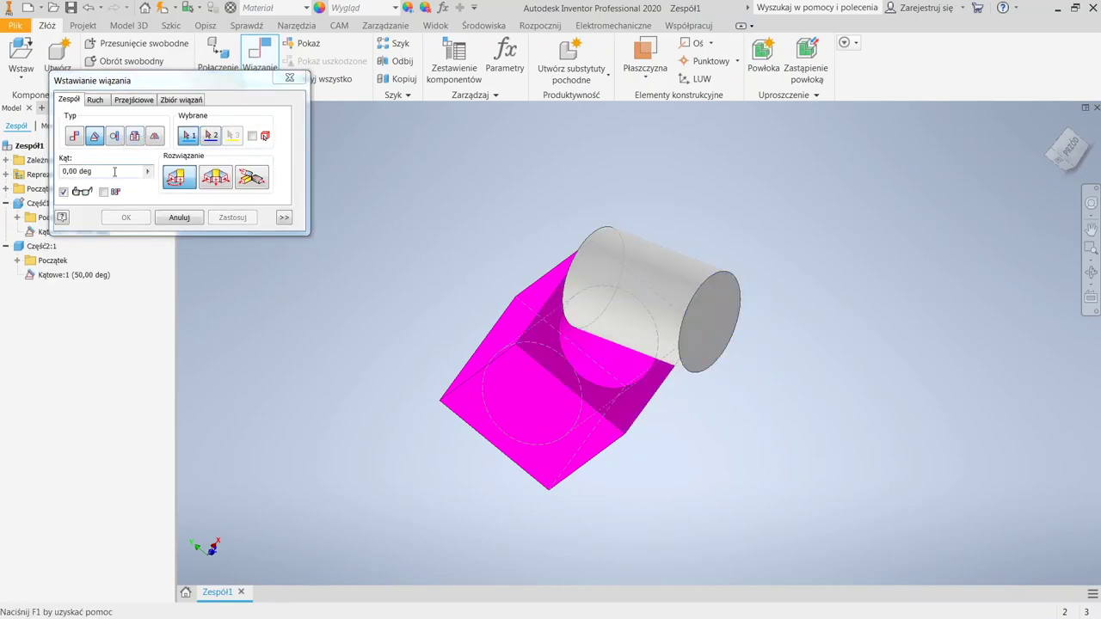
left_click(179, 216)
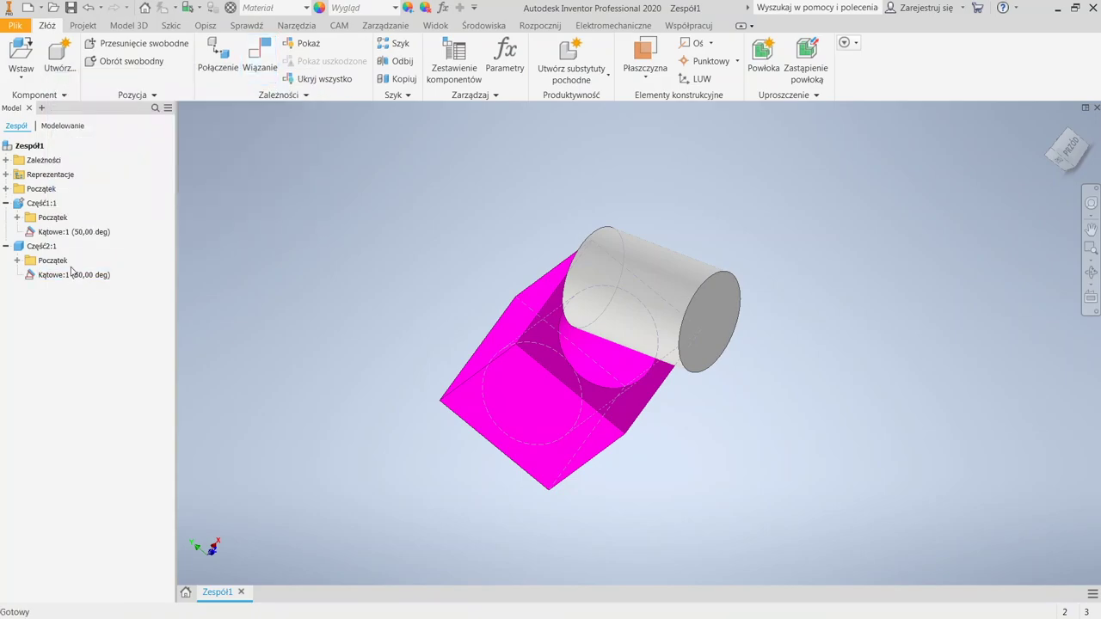
Delete the 50 deg angle constraint between the block and the cylinder
right_click(60, 283)
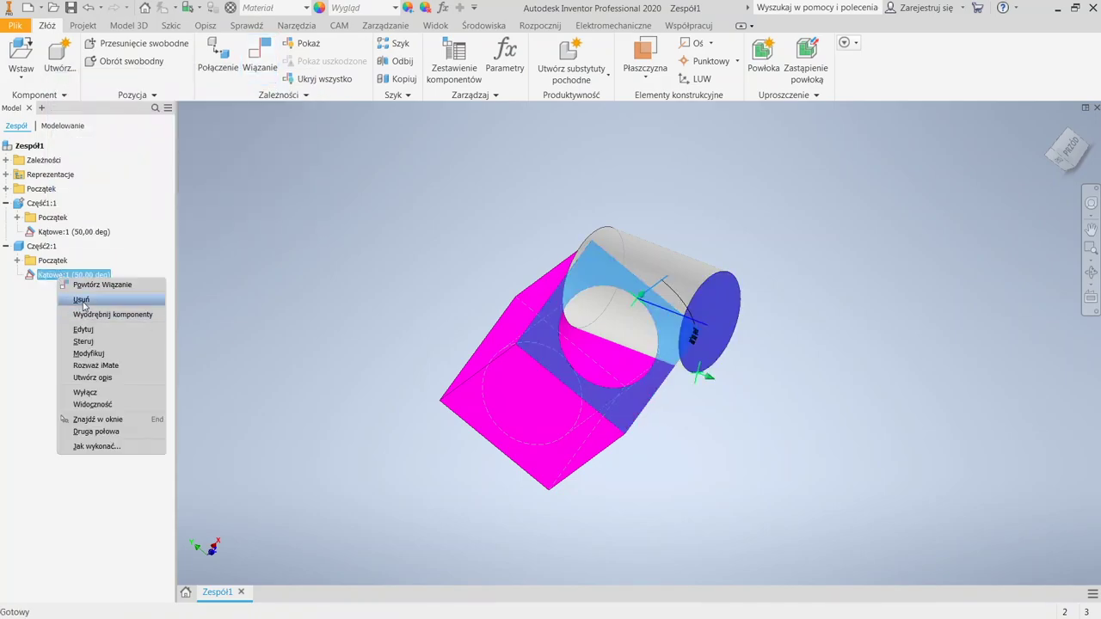
left_click(84, 301)
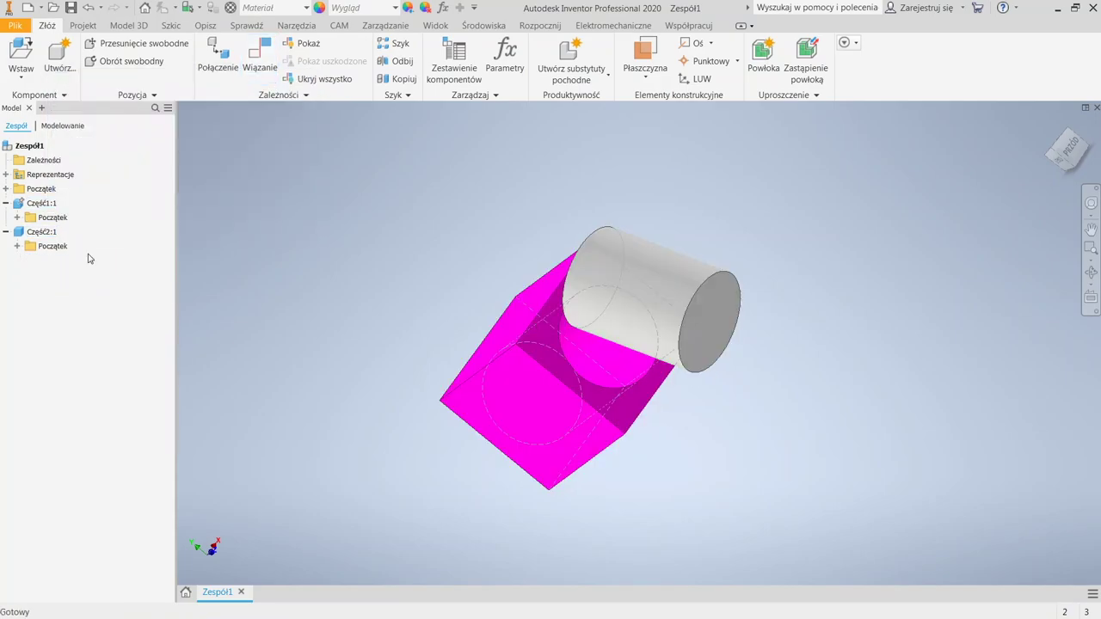
Add a directed angle constraint of 0 deg between the cylinder's end face and the block's face with the hole
left_click(259, 56)
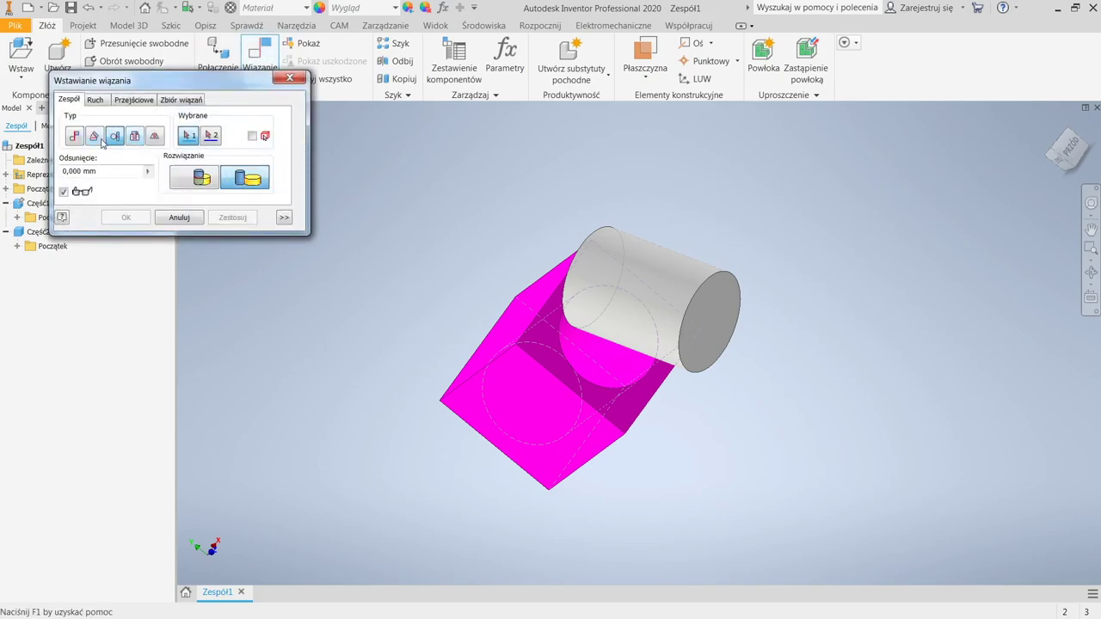
left_click(95, 135)
left_click(707, 332)
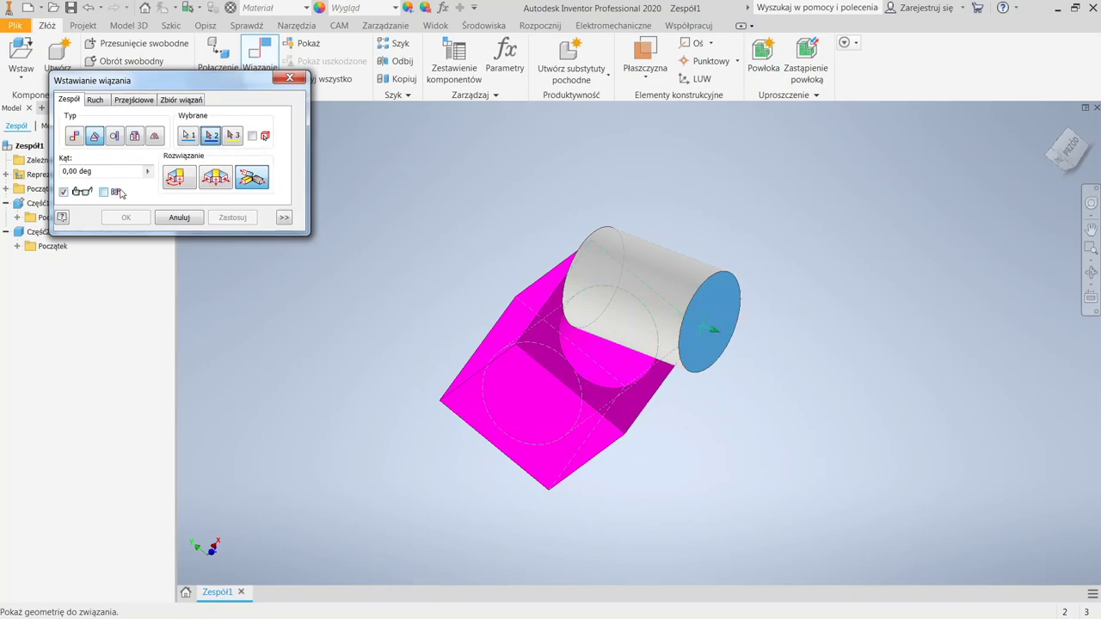
left_click(530, 346)
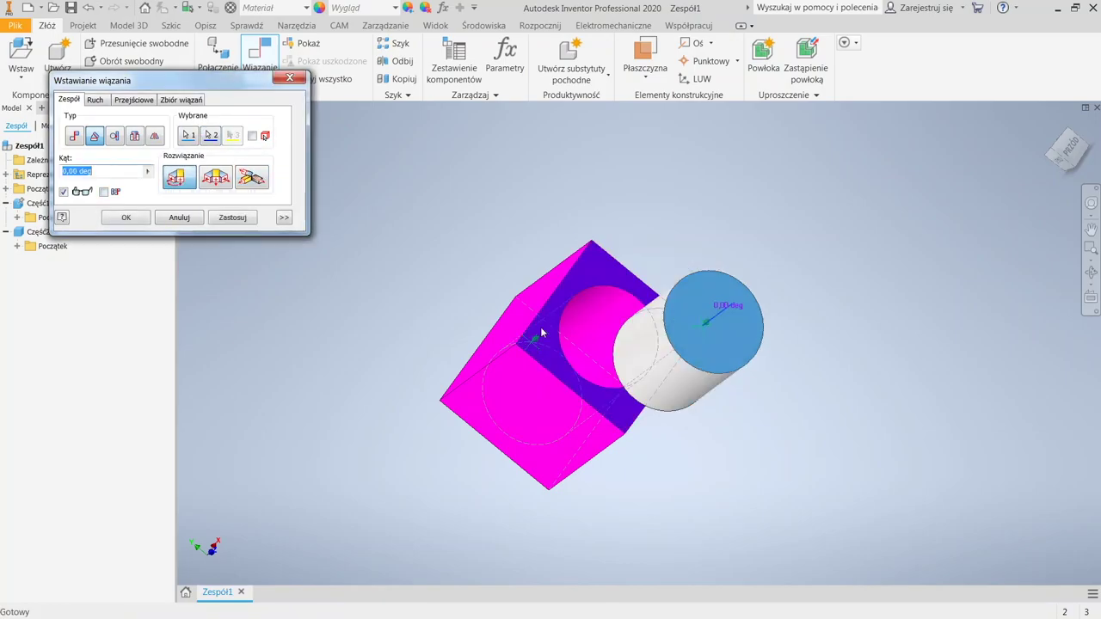
left_click(129, 217)
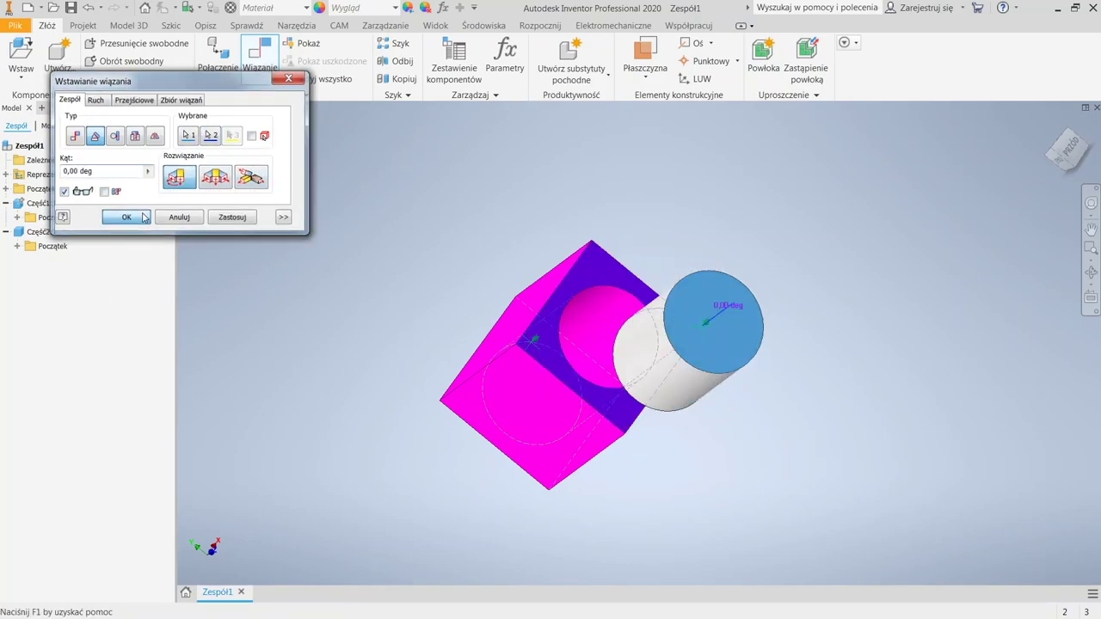
Delete the 0 deg angle constraint between the block and the cylinder
left_click(57, 275)
right_click(57, 279)
left_click(78, 305)
Start a new joint between the block and the cylinder using the slider (Przesuwne) type
left_click(694, 322)
middle_click_drag(615, 366, 545, 323, "shift")
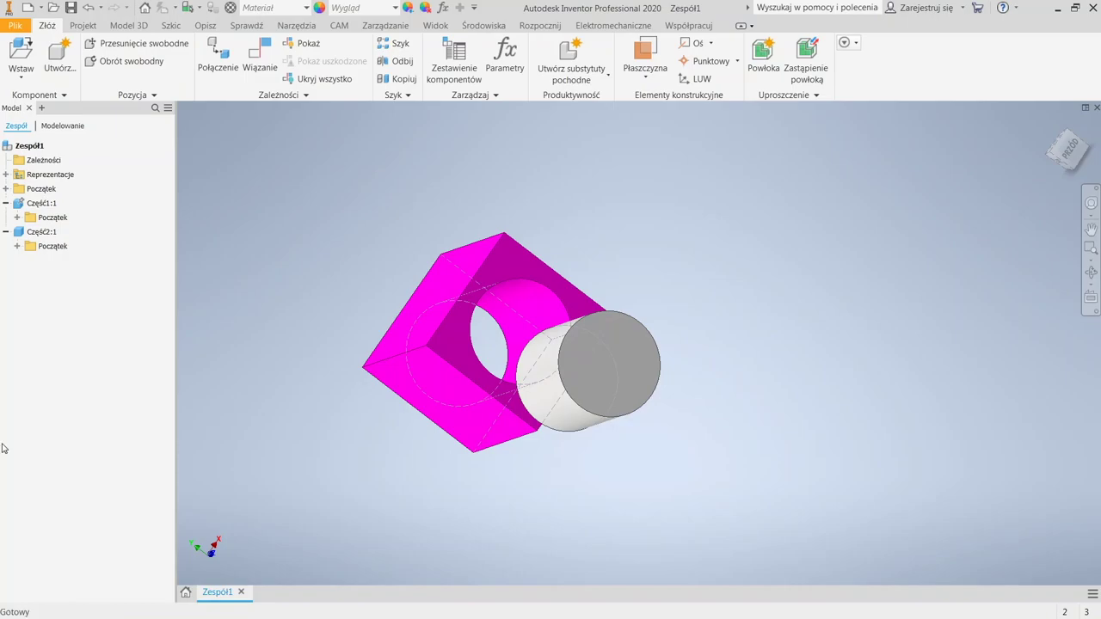
left_click(208, 73)
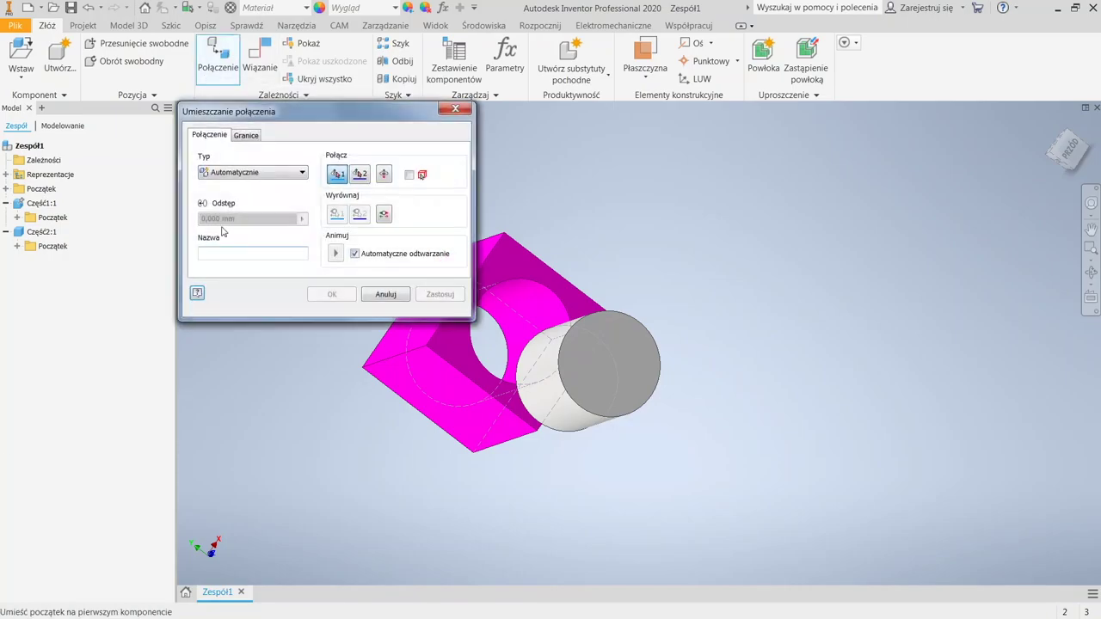
left_click(250, 172)
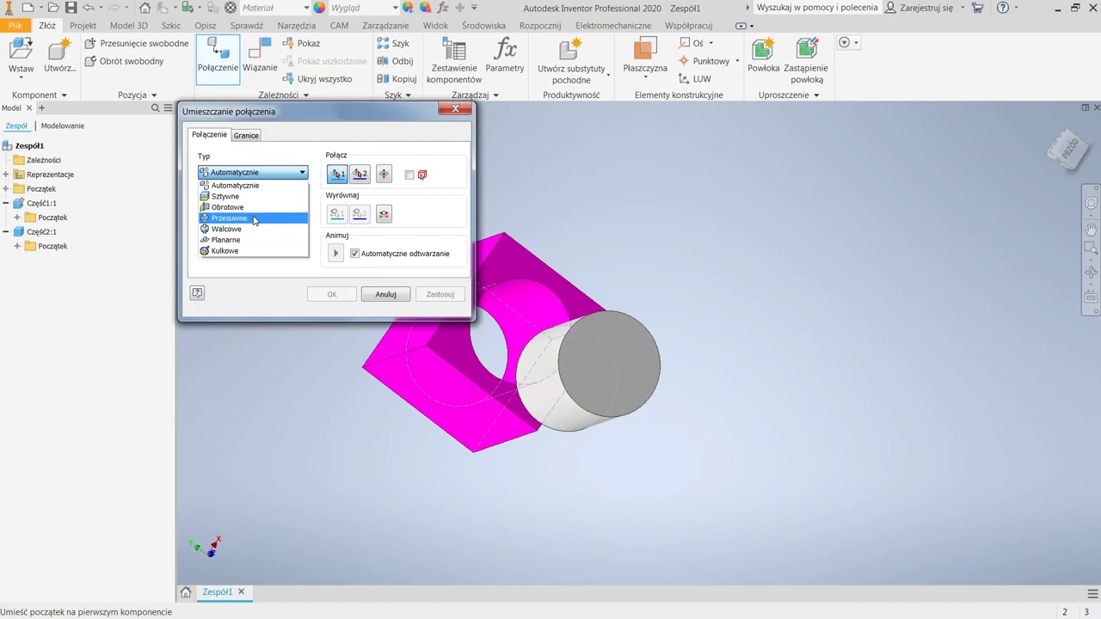
left_click(254, 218)
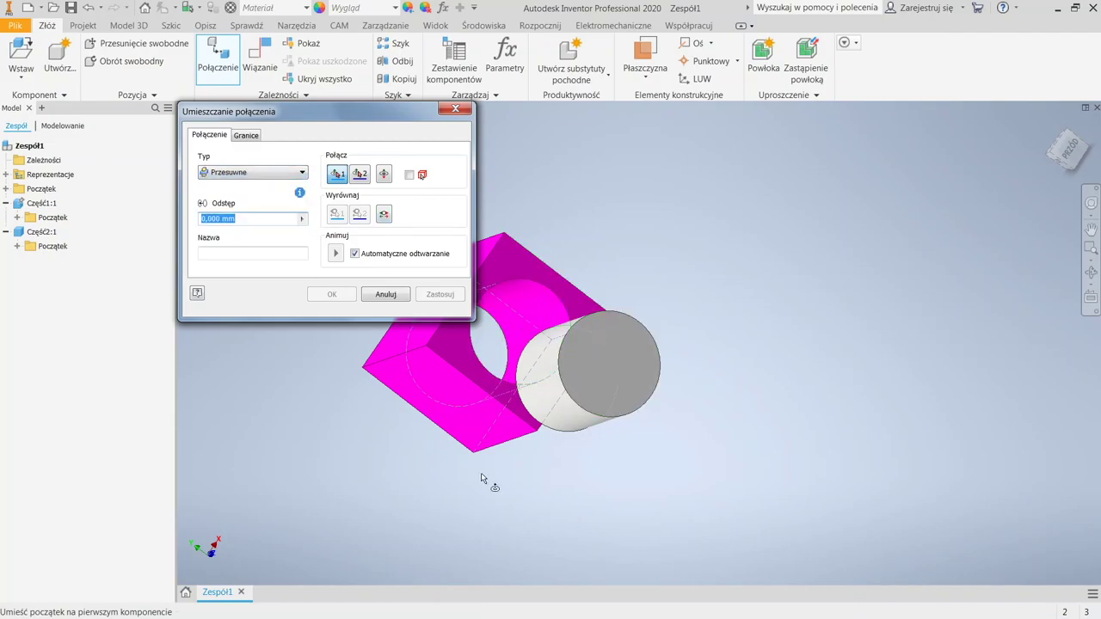
middle_click_drag(484, 487, 498, 519)
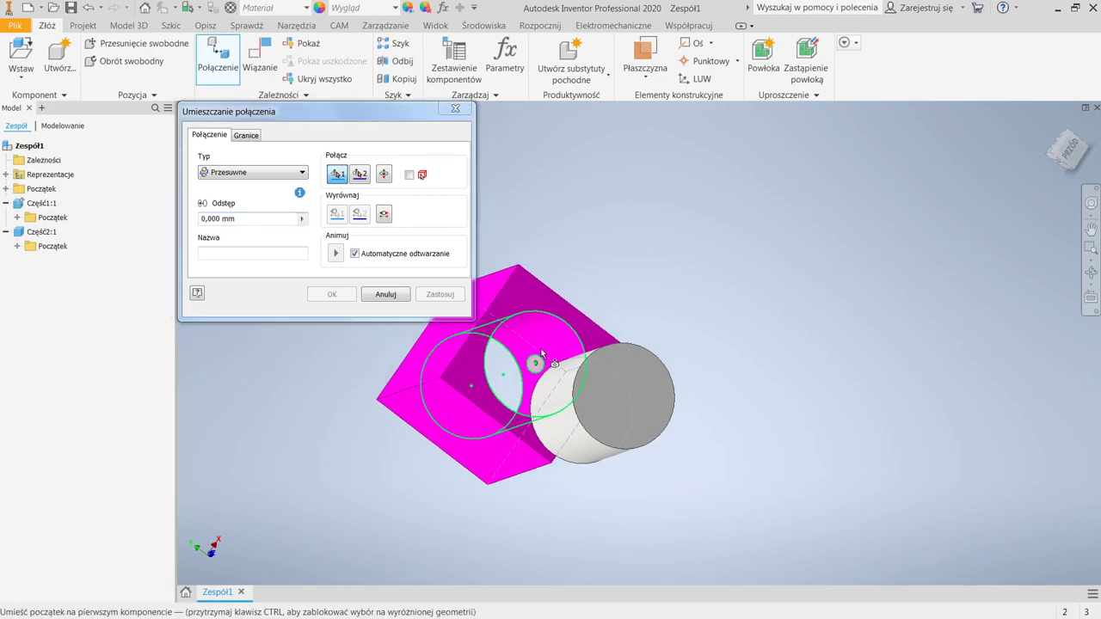
mouse_move(560, 371)
left_click(511, 353)
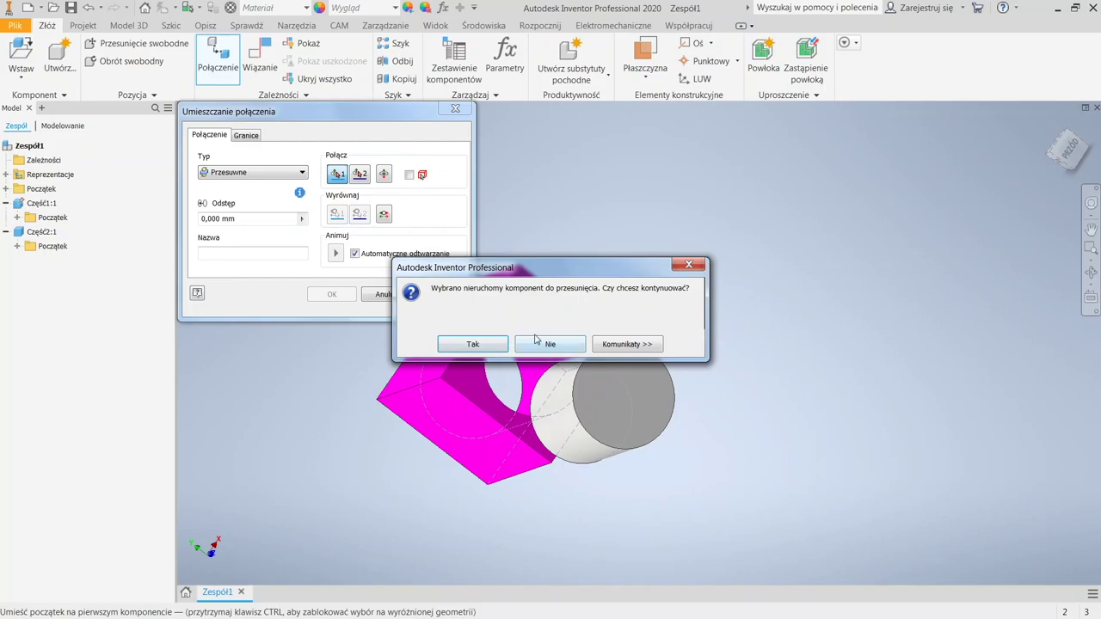
left_click(560, 346)
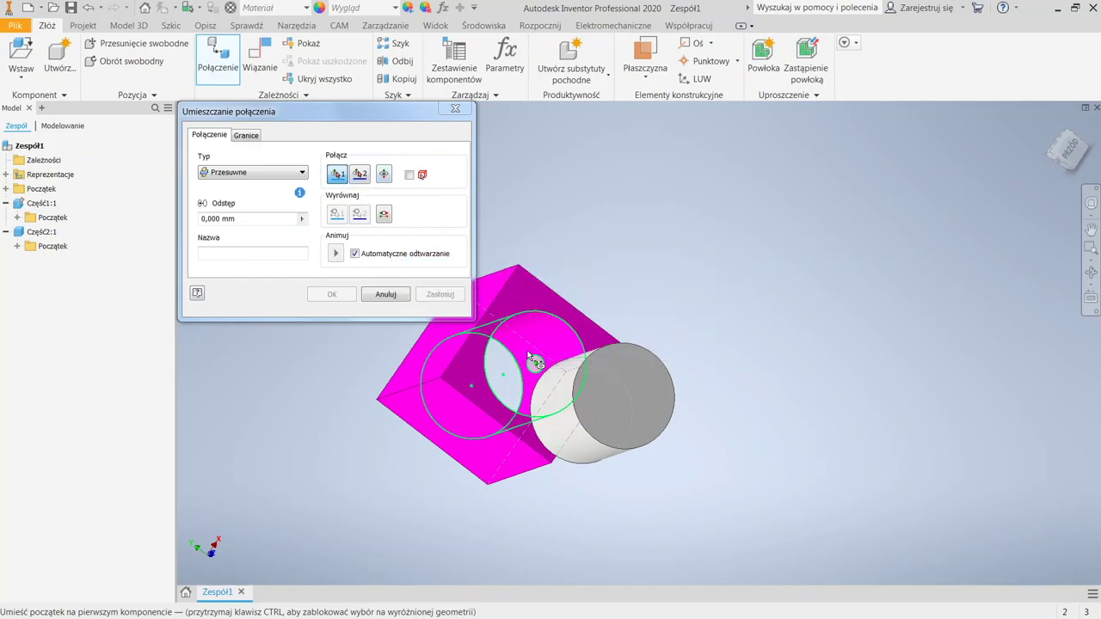
Connect the midpoint of the block's hole axis to the midpoint of the cylinder's axis, allowing the grounded block to move
left_click(512, 352)
left_click(492, 350)
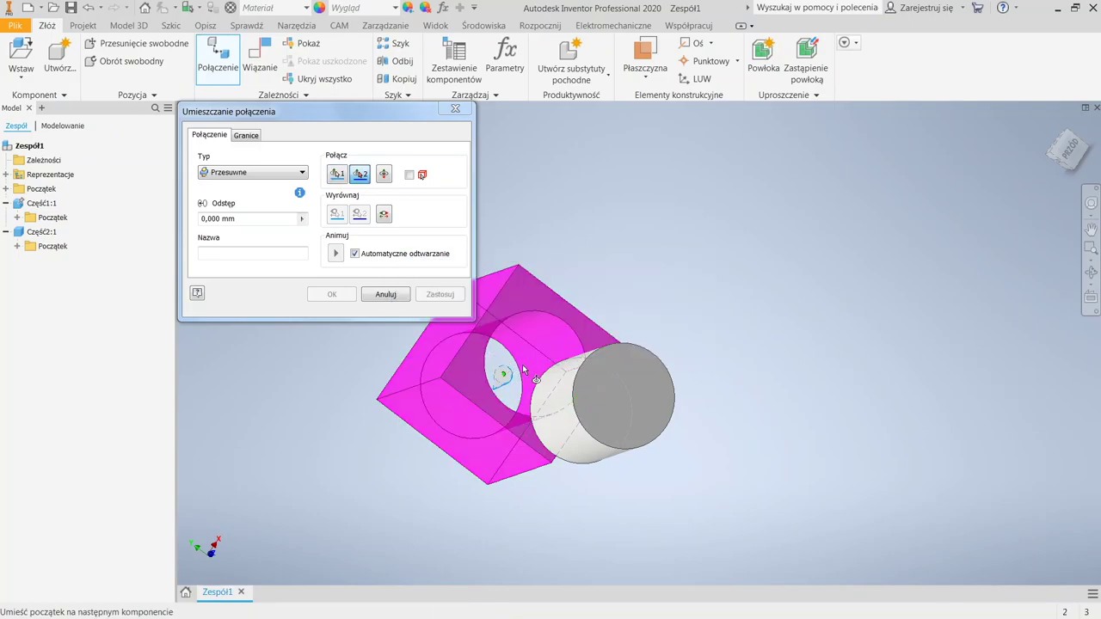
left_click(554, 421)
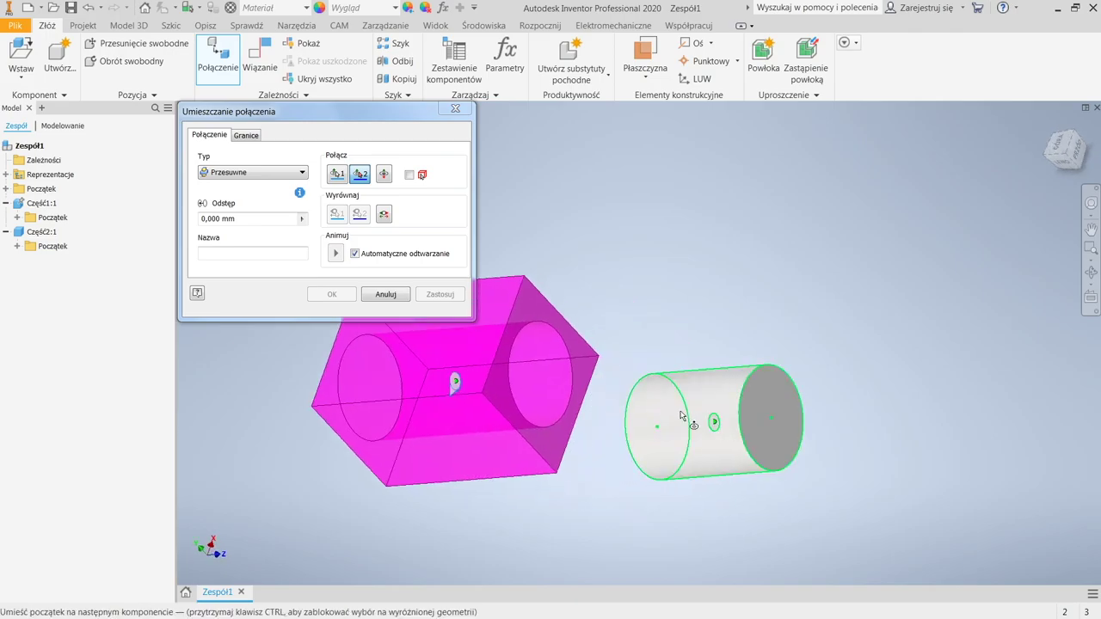
left_click(714, 424)
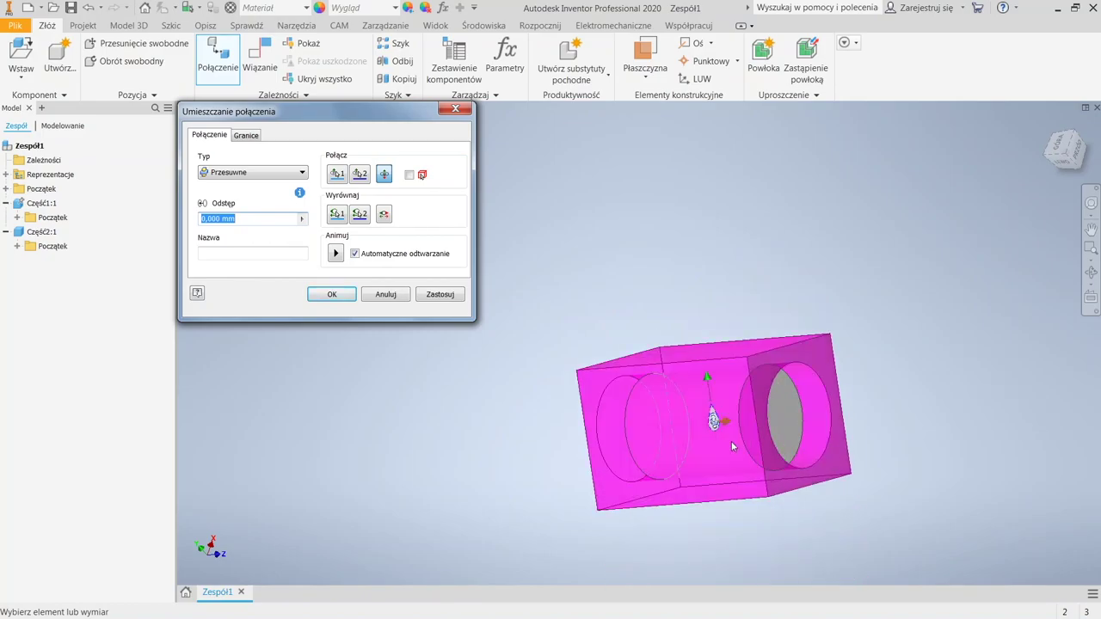
middle_click_drag(740, 427, 602, 404, "shift")
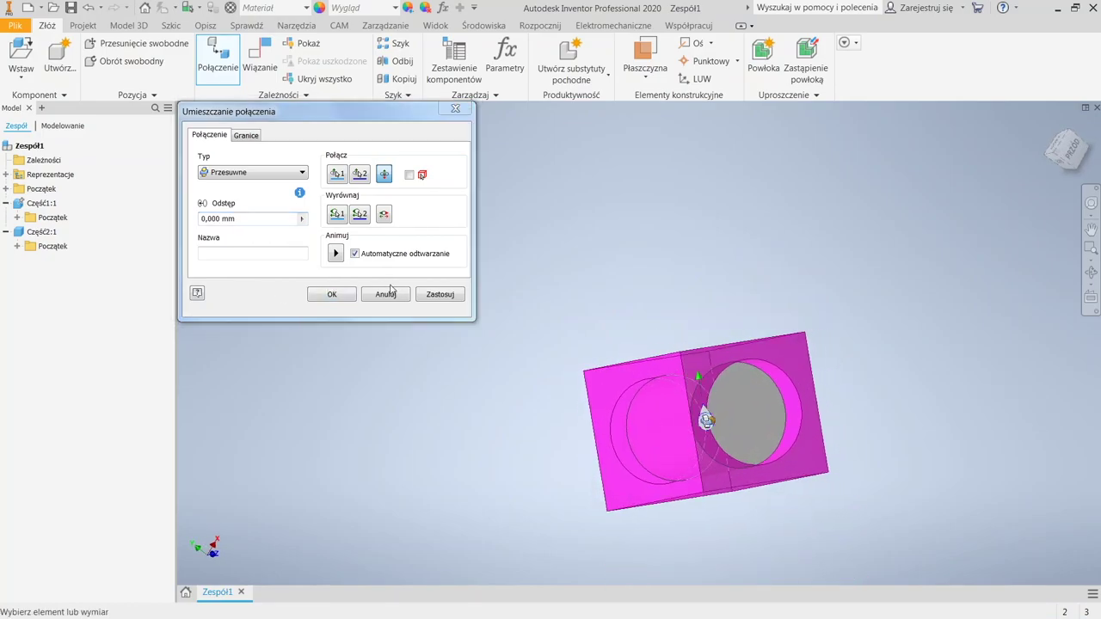
Change the joint type between the block and the cylinder to cylindrical (Walcowe)
left_click(221, 171)
left_click(221, 171)
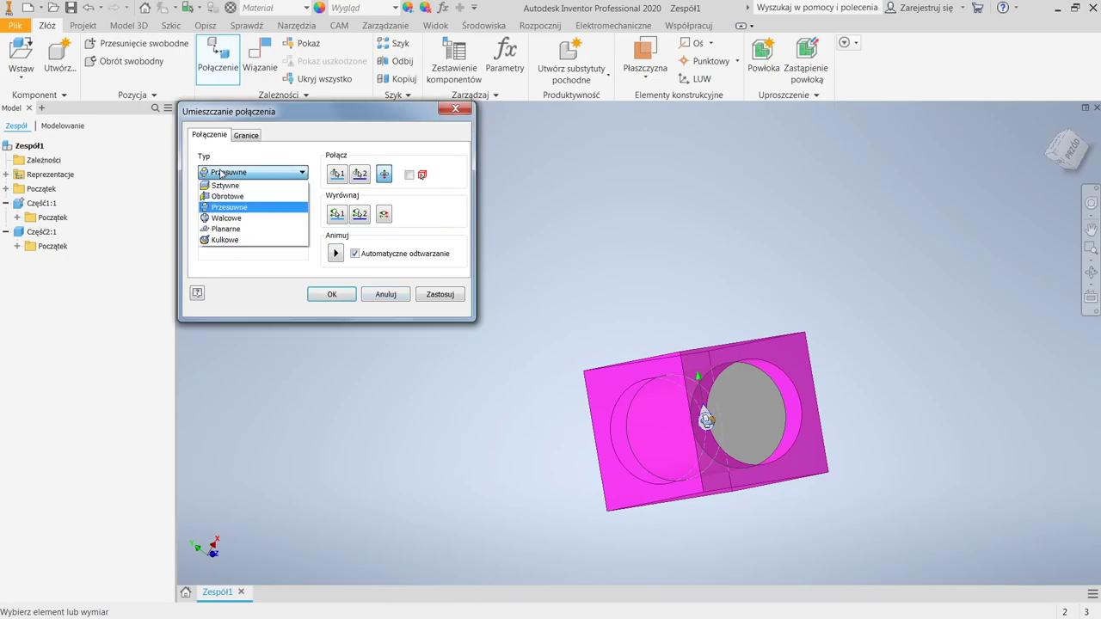
left_click(231, 215)
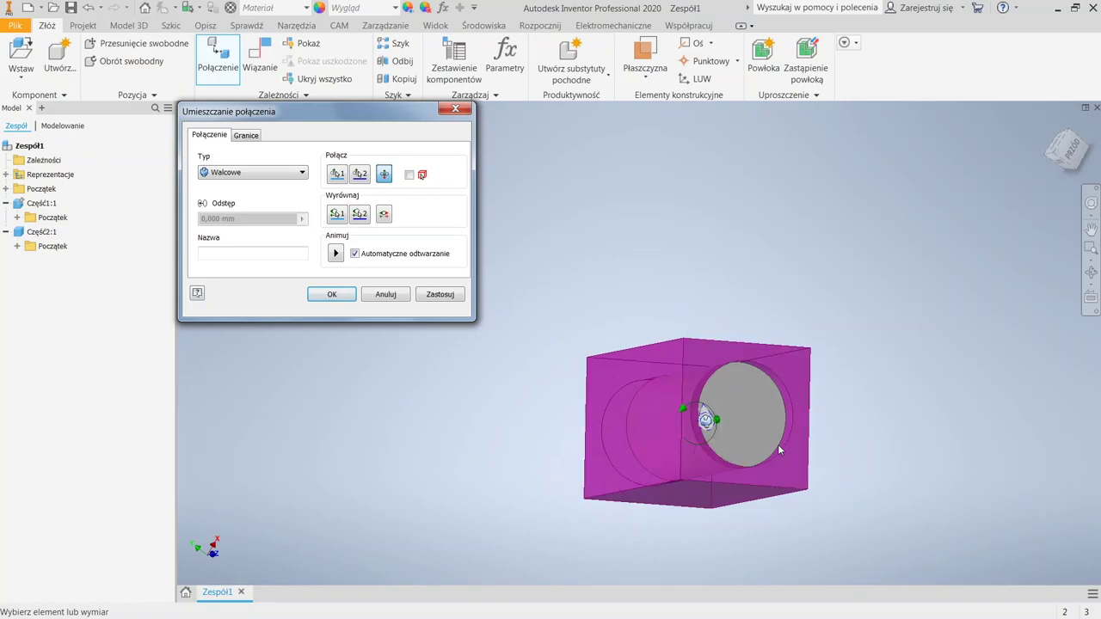
Apply the cylindrical joint between the block and the cylinder, and test how the joined parts move
left_click(328, 295)
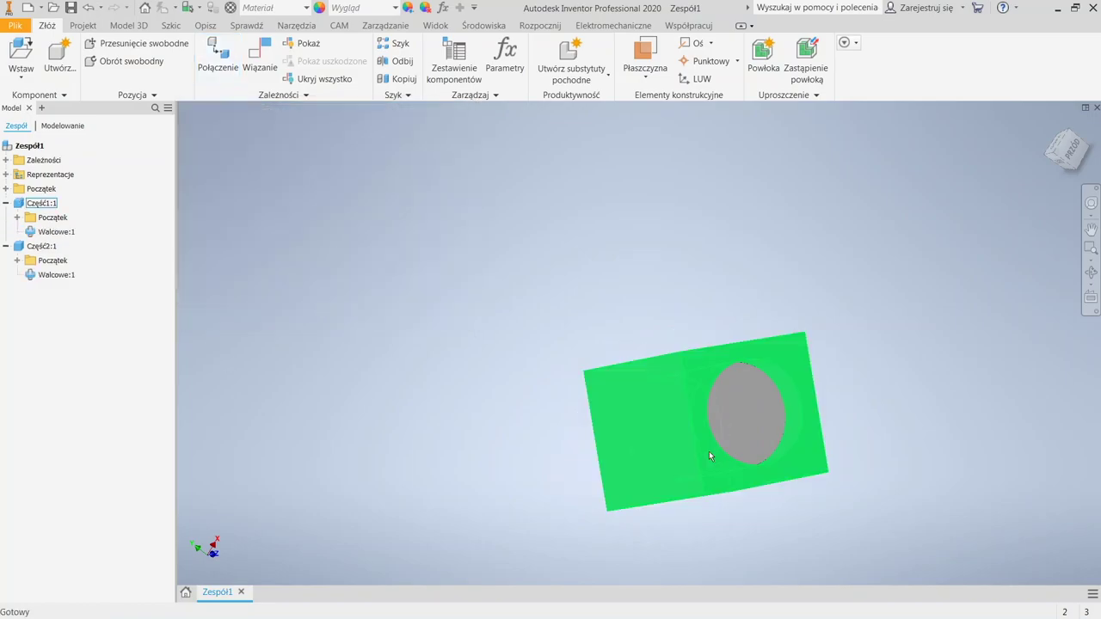
key("F4")
left_click_drag(708, 451, 680, 438)
left_click_drag(711, 356, 602, 357)
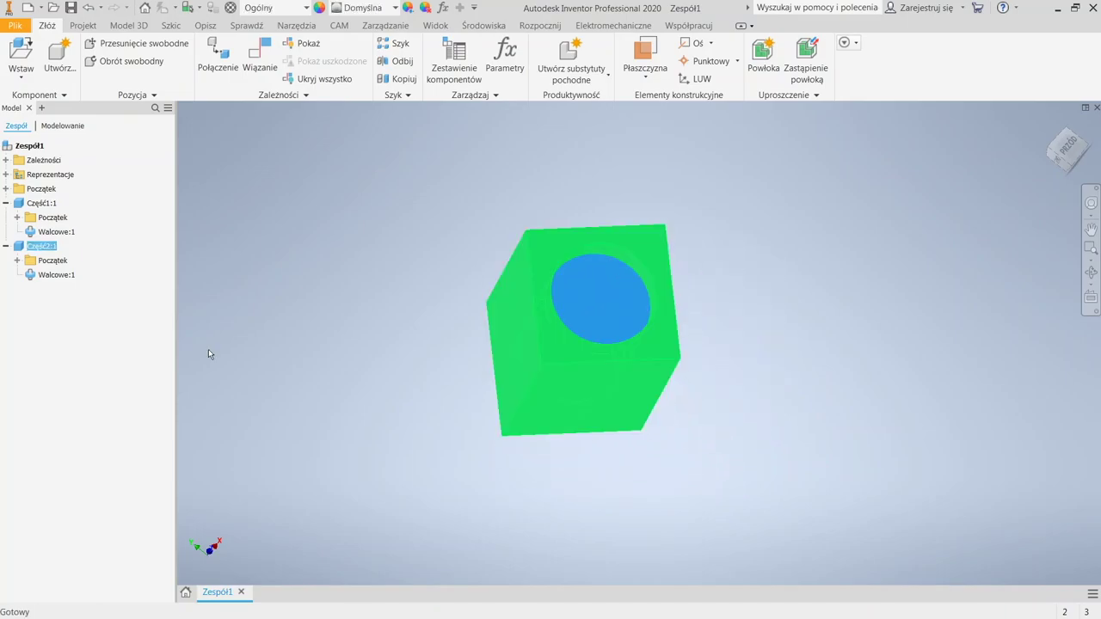
Ground the block component Część1:1 and slide the cylinder along its hole to check the free motion
left_click(39, 204)
right_click(39, 206)
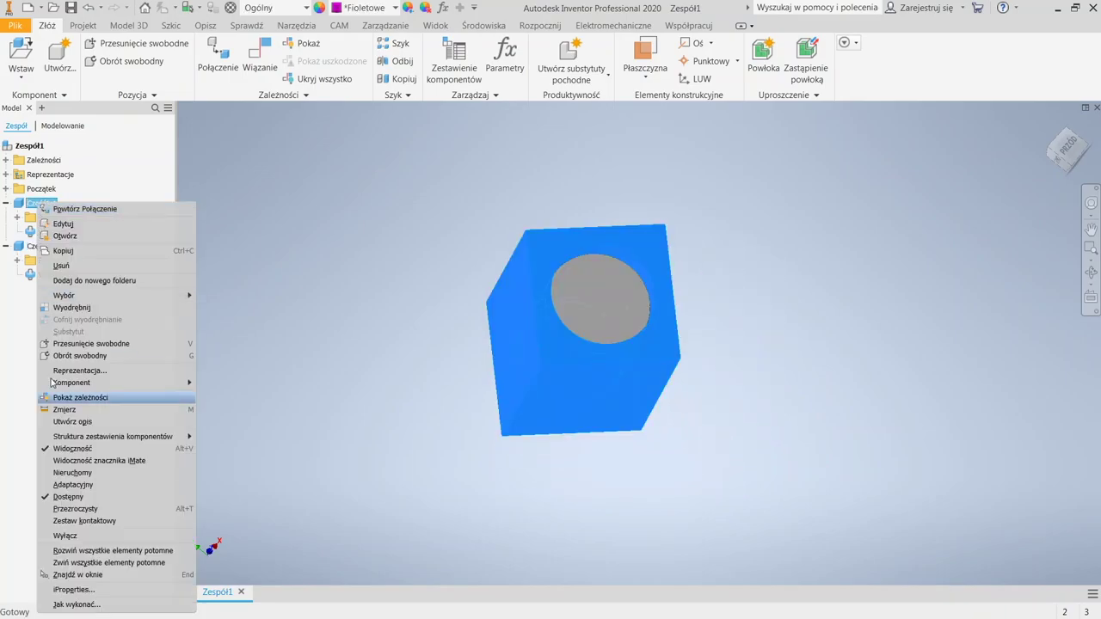
left_click(72, 478)
left_click_drag(613, 309, 614, 418)
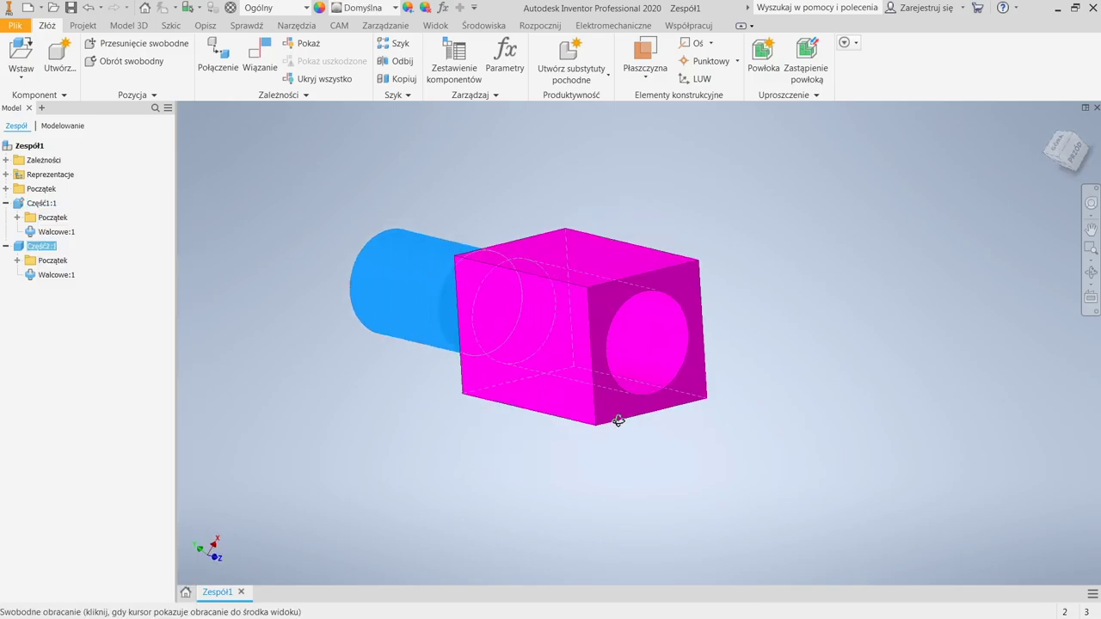
key("v")
left_click_drag(386, 283, 427, 353)
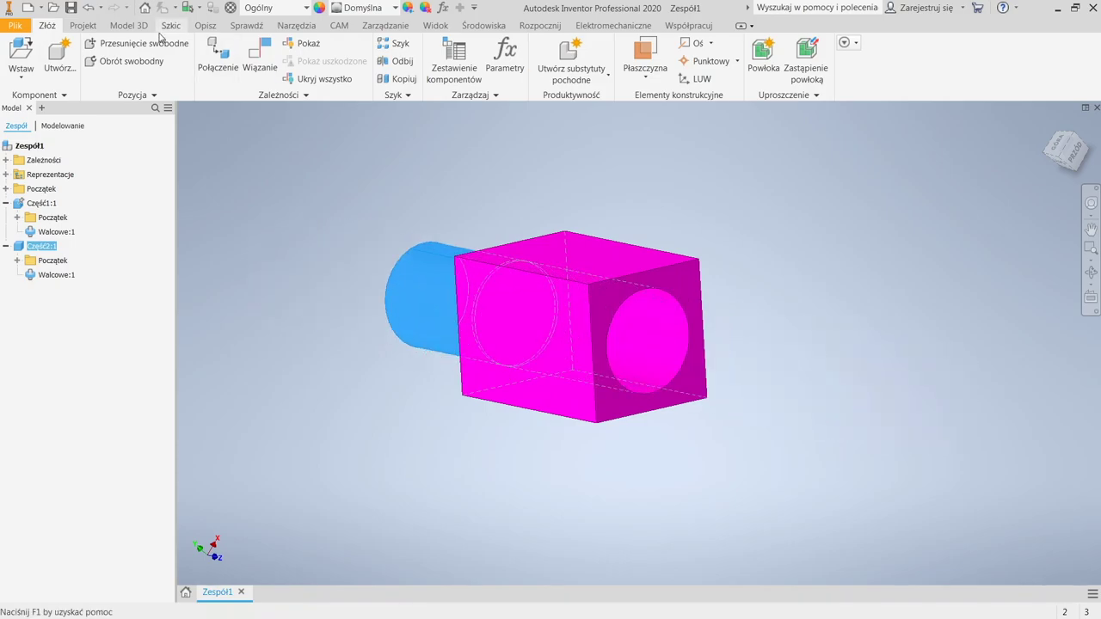
Add a flush constraint with a -5 mm offset between the cylinder's end face and the block's adjacent holed face
left_click(259, 57)
middle_click_drag(600, 342, 473, 303, "shift")
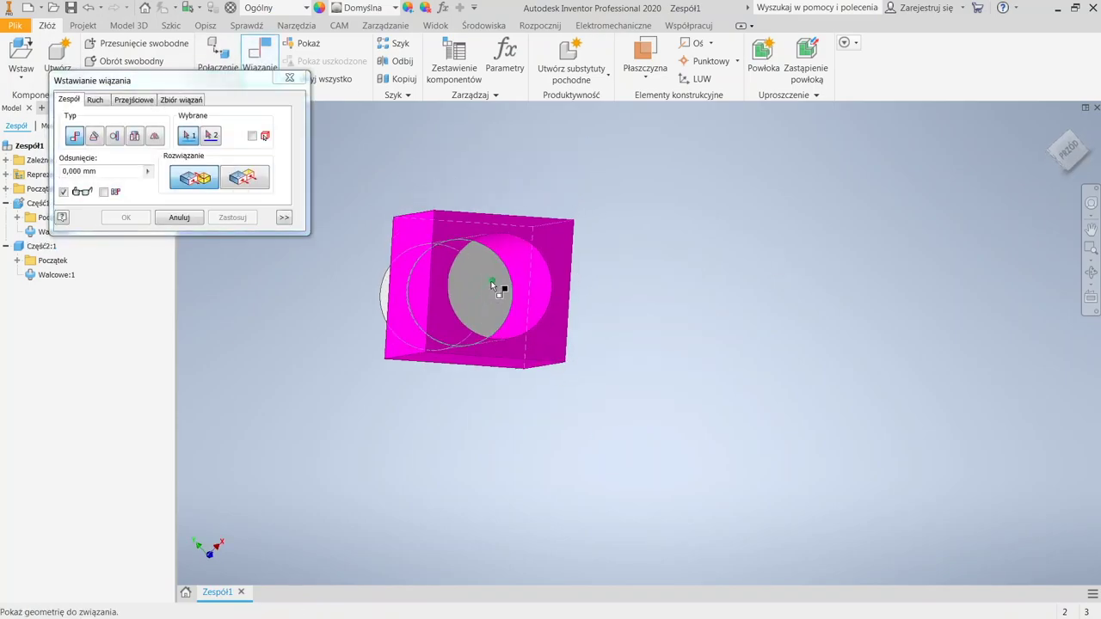
left_click(493, 285)
left_click(444, 321)
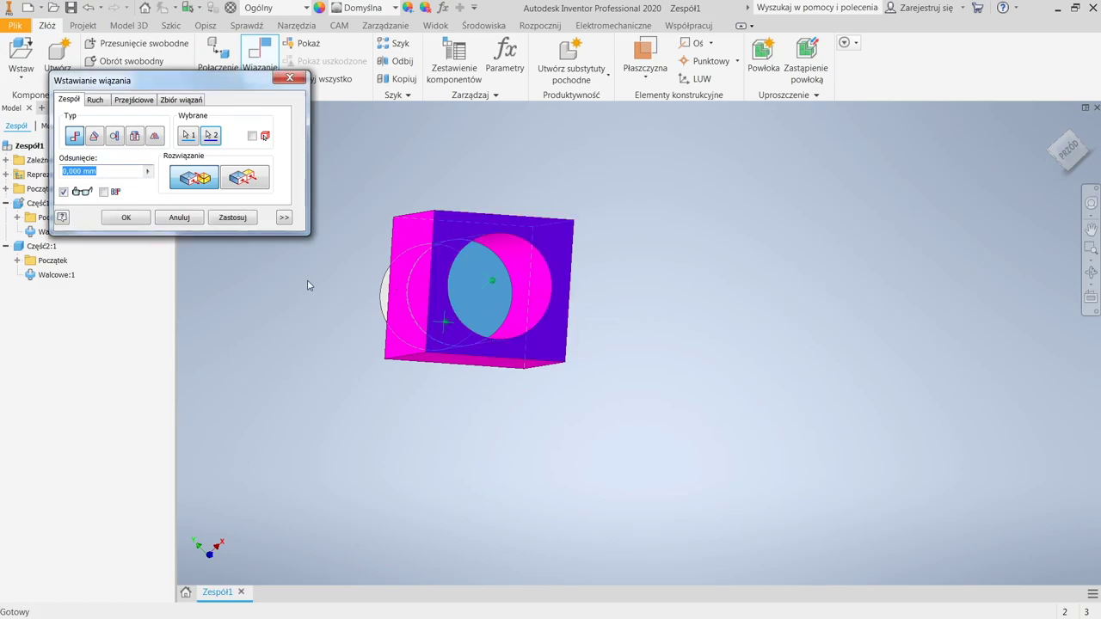
left_click(245, 177)
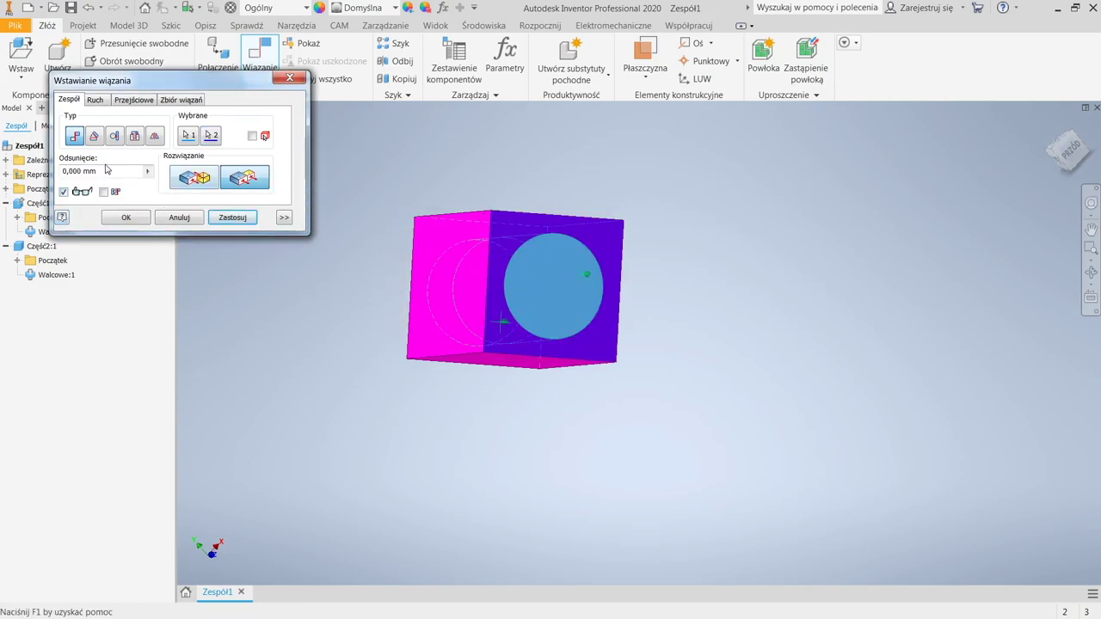
type("5")
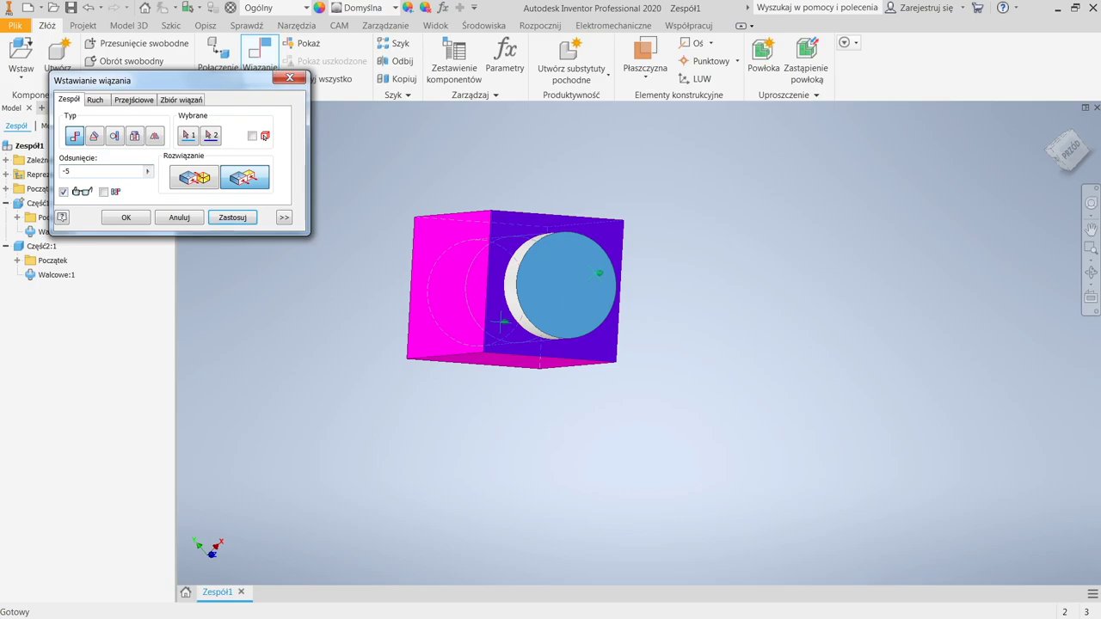
key("Return")
middle_click_drag(404, 258, 528, 266, "shift")
left_click(161, 219)
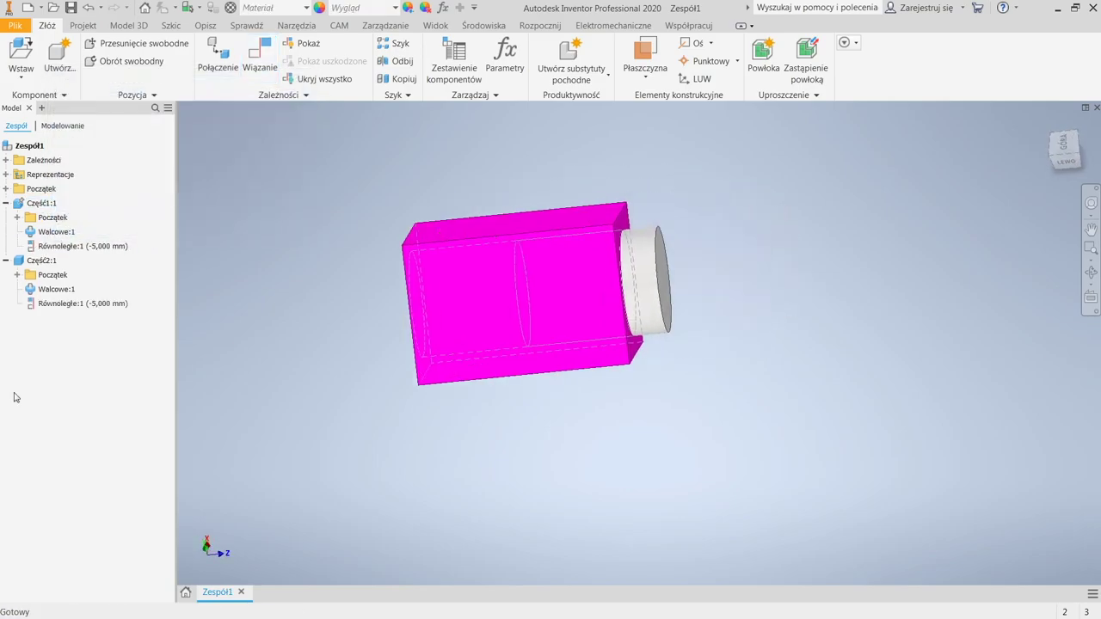
Suppress the flush constraint Równoległe:1 between the cylinder and the block
right_click(58, 304)
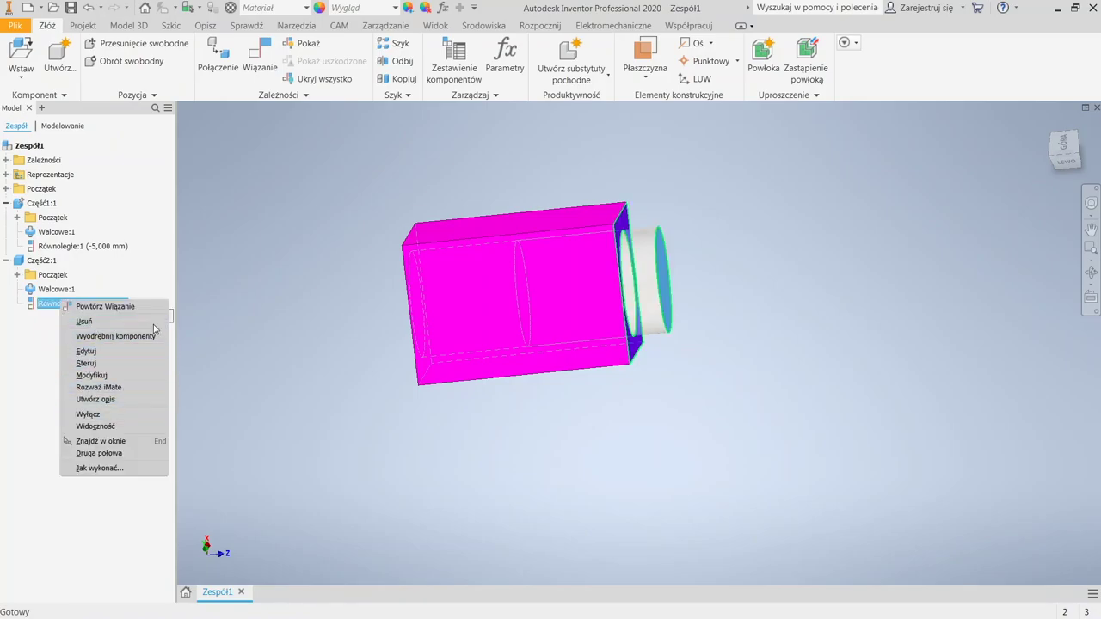
left_click(470, 237)
left_click(640, 281)
right_click(643, 287)
key("Escape")
left_click(42, 304)
right_click(42, 304)
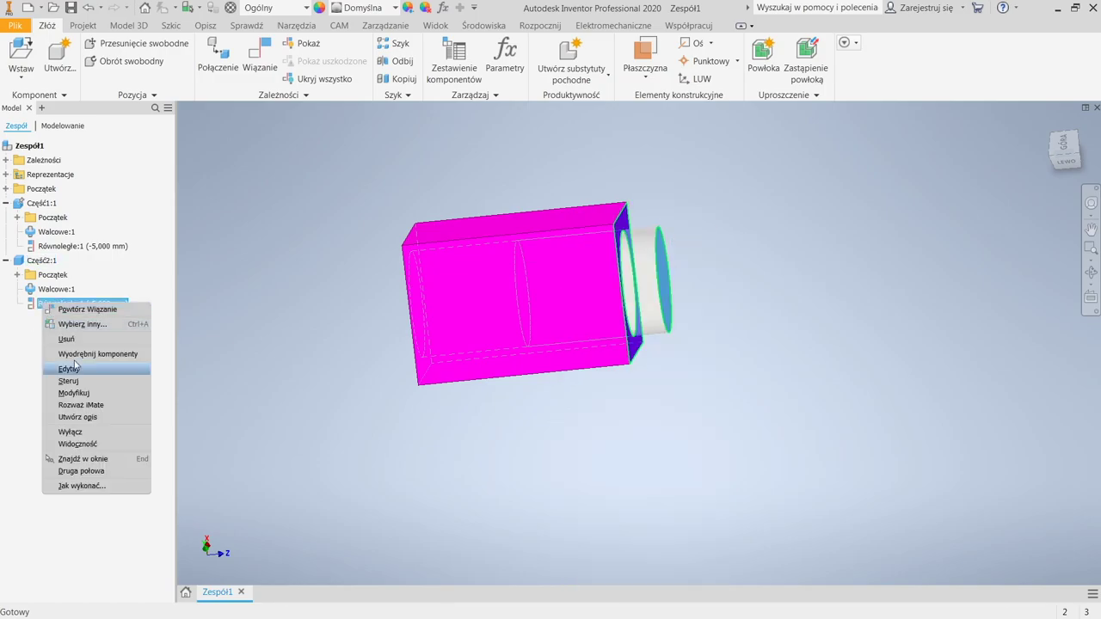
left_click(74, 440)
Add a second flush constraint with a -5 mm offset between the opposite end faces of the cylinder and the block
middle_click_drag(602, 287, 705, 281, "shift")
left_click(260, 57)
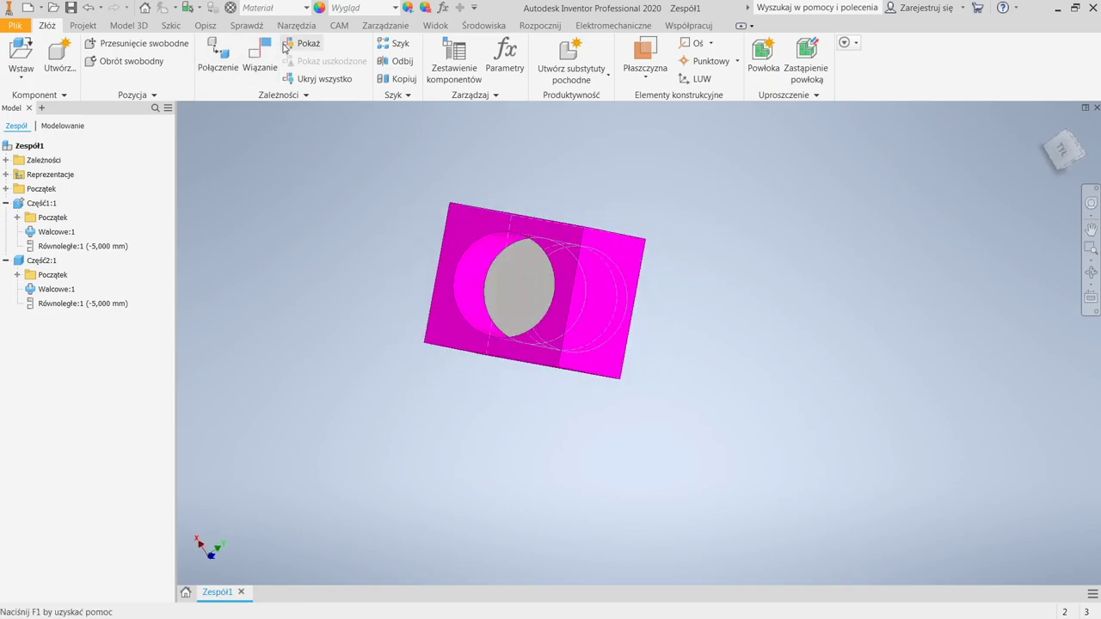
left_click(516, 289)
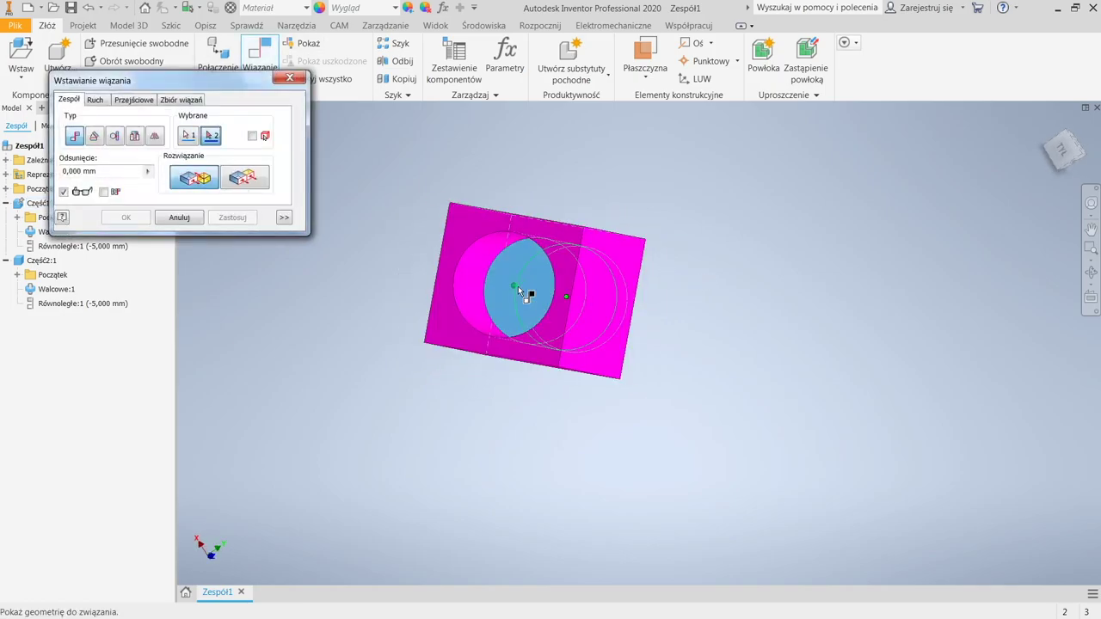
left_click(441, 322)
left_click(230, 184)
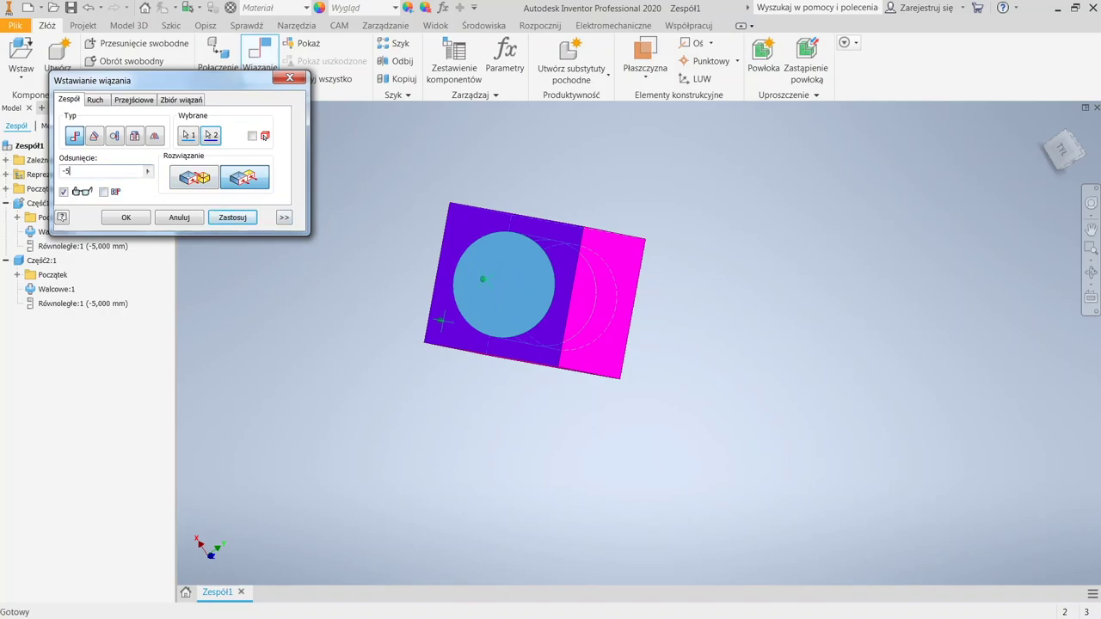
middle_click_drag(511, 401, 2, 227, "shift")
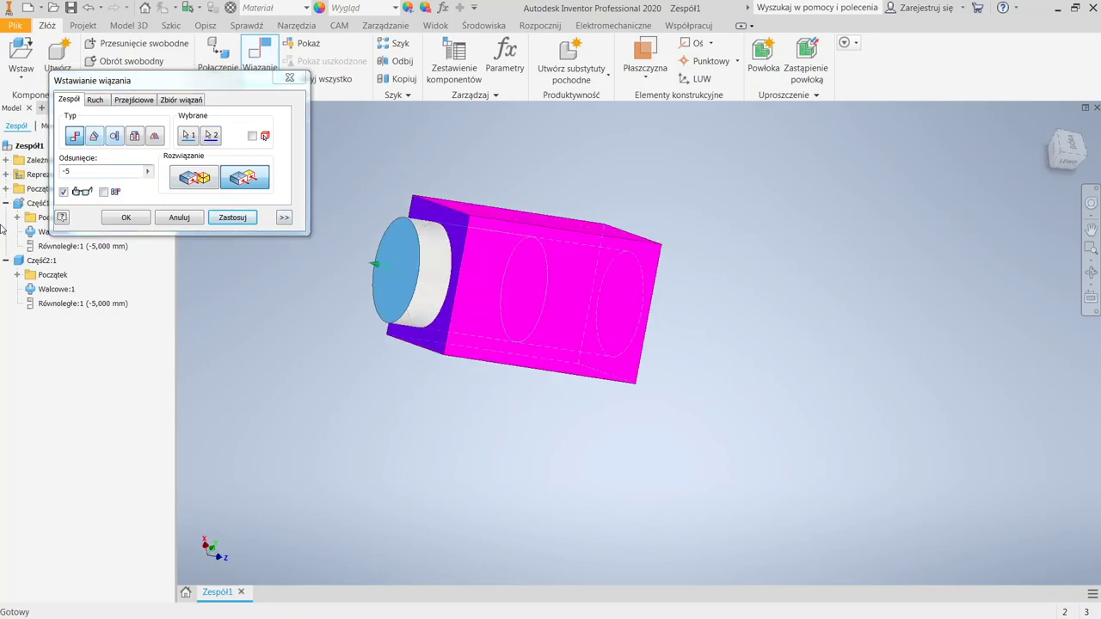
left_click(112, 216)
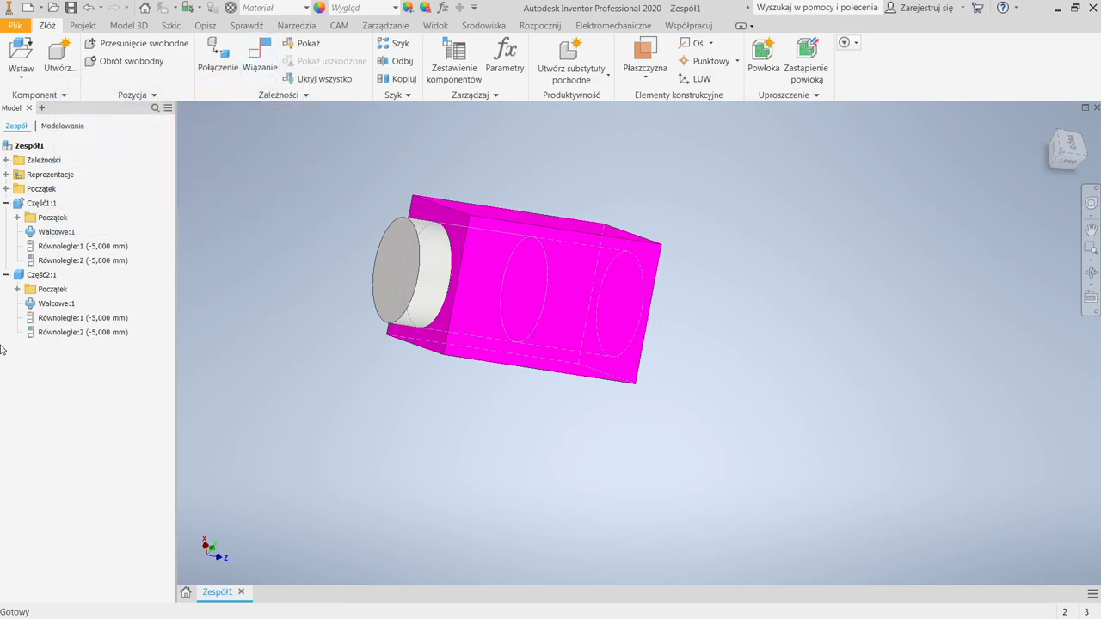
Suppress the flush constraint Równoległe:2 and reactivate Równoległe:1 to switch the cylinder to its other end position
left_click(82, 318)
left_click(74, 380)
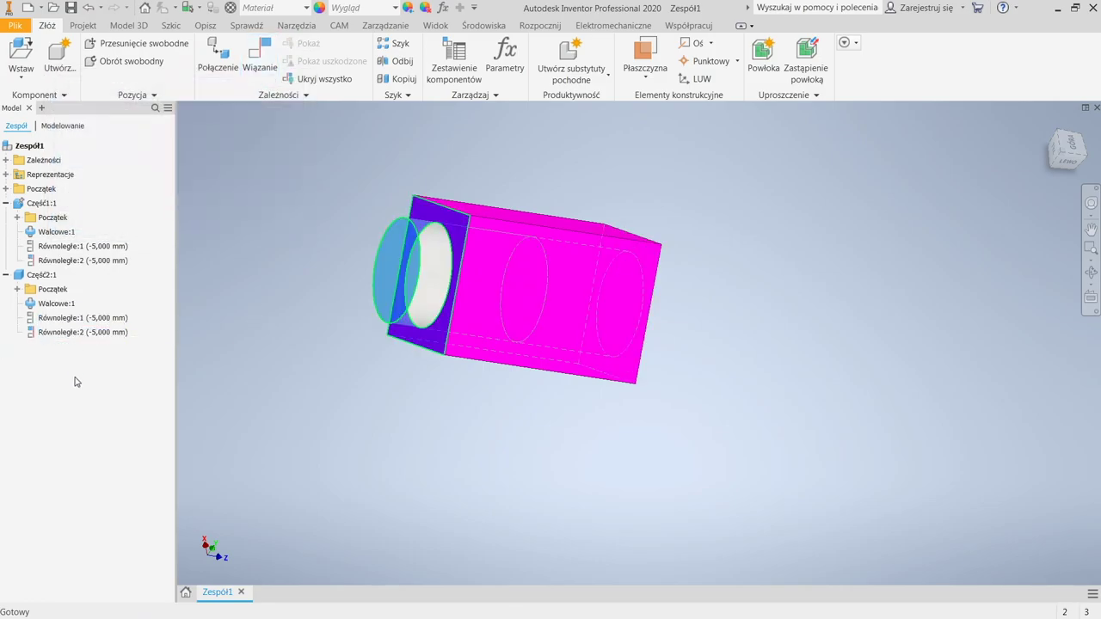
middle_click_drag(350, 358, 319, 319, "shift")
left_click(75, 332)
right_click(75, 332)
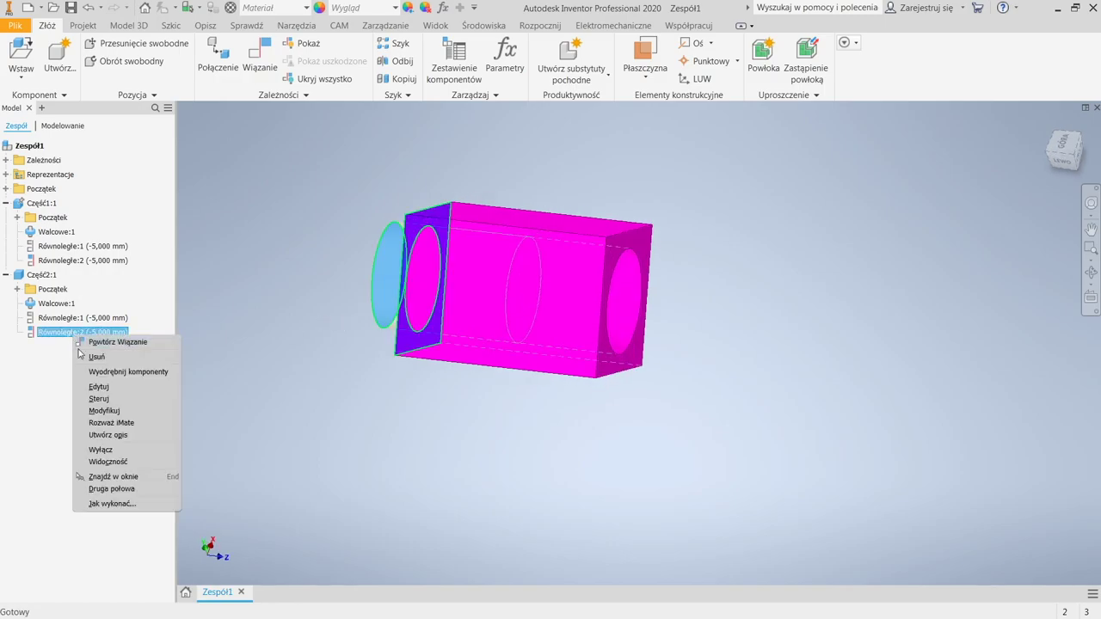
left_click(99, 398)
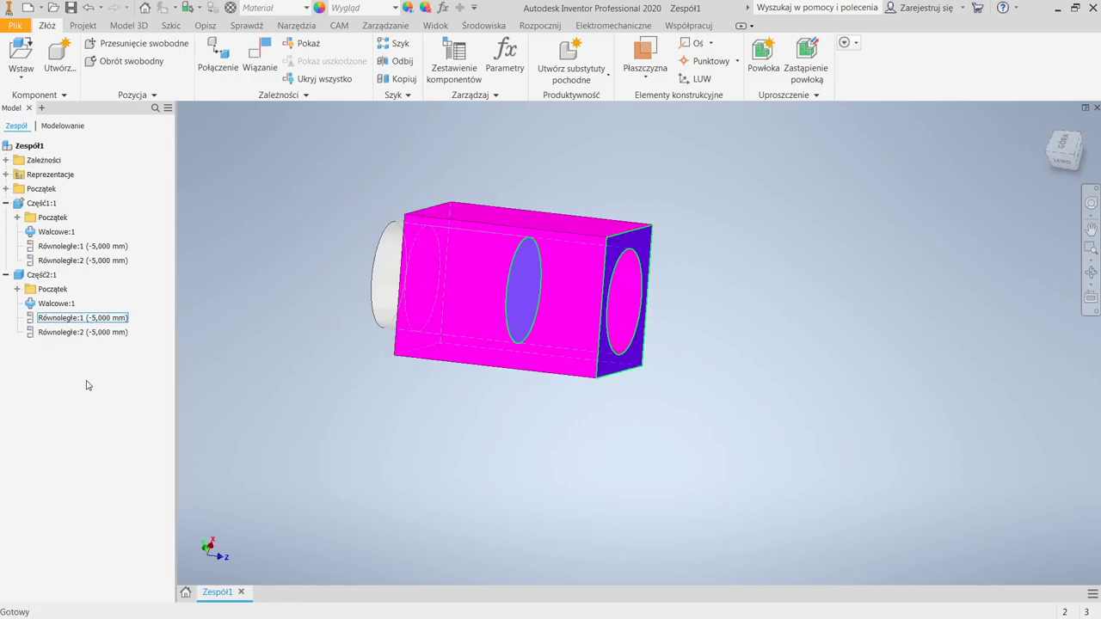
left_click(81, 318)
right_click(272, 296)
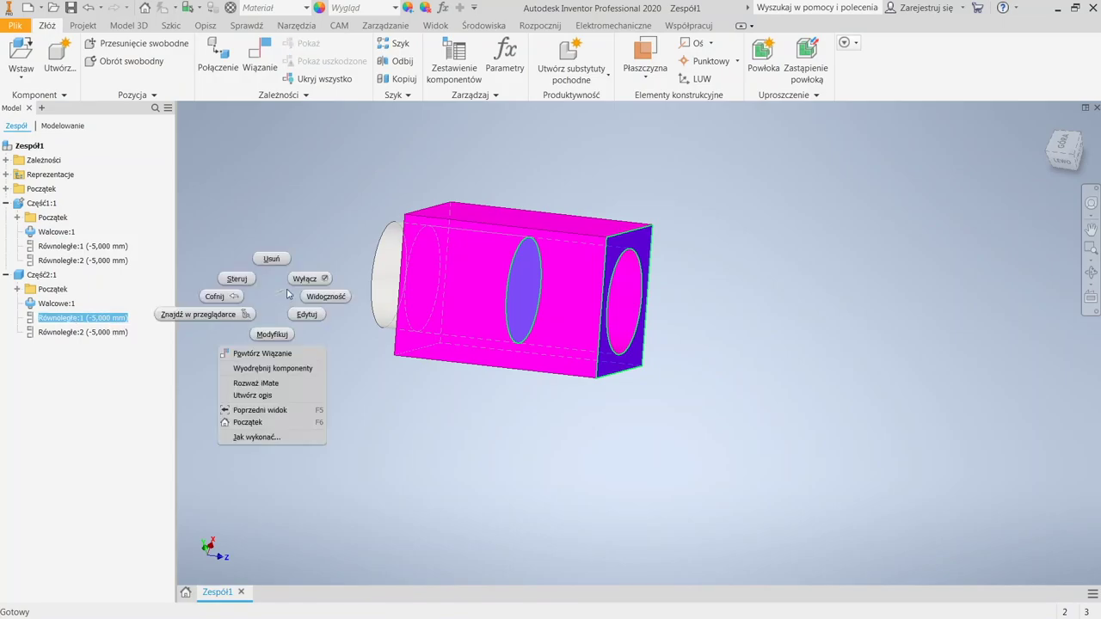
left_click(301, 286)
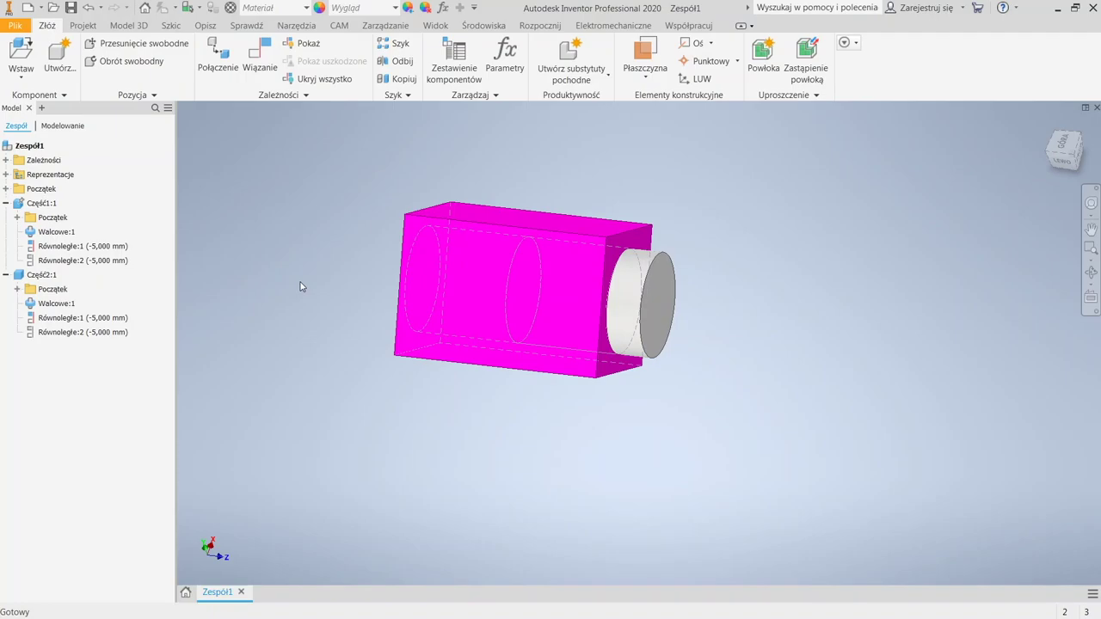
Suppress the flush constraint Równoległe:1 so that only the cylindrical joint stays active
left_click(78, 331)
right_click(81, 317)
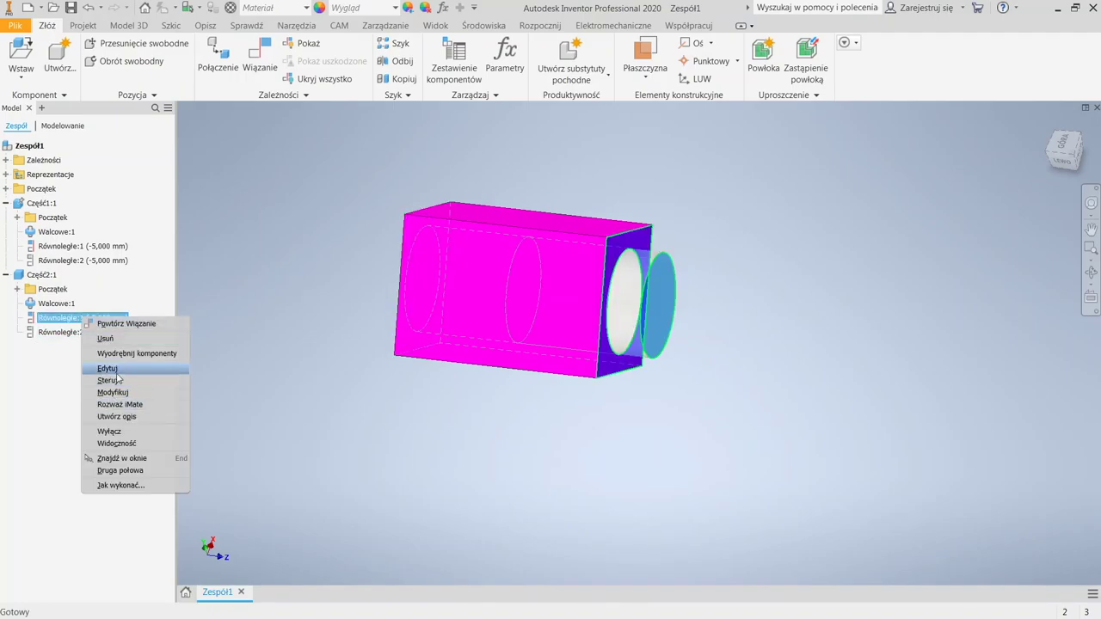
left_click(109, 431)
Edit the cylindrical joint Walcowe:1 to enable linear start and end limits, setting the start limit to 10 mm
double_click(55, 303)
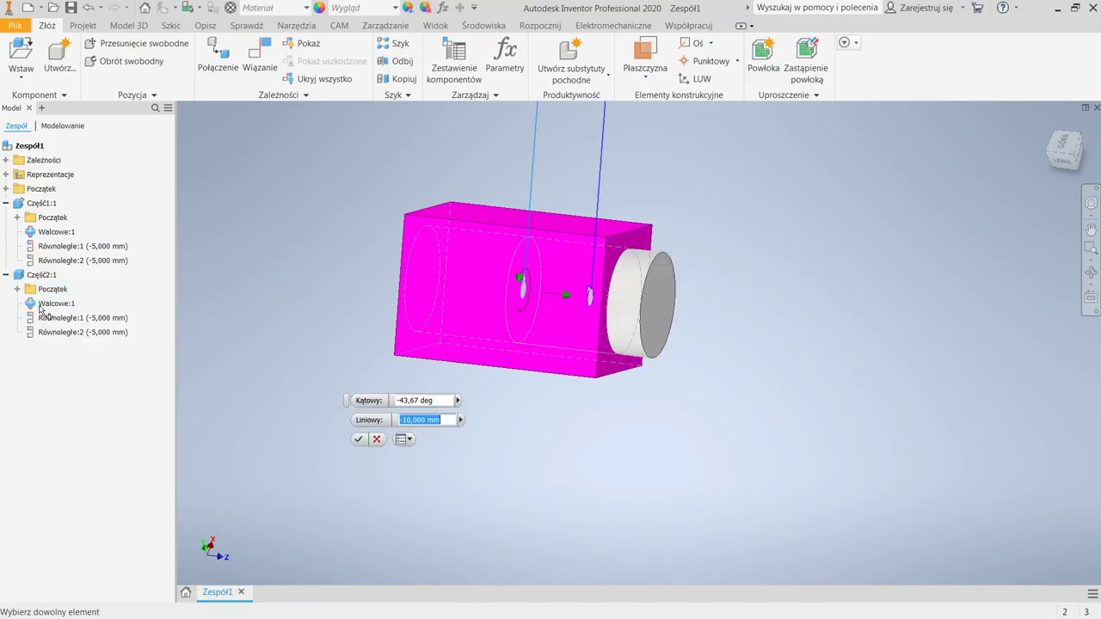
left_click(377, 439)
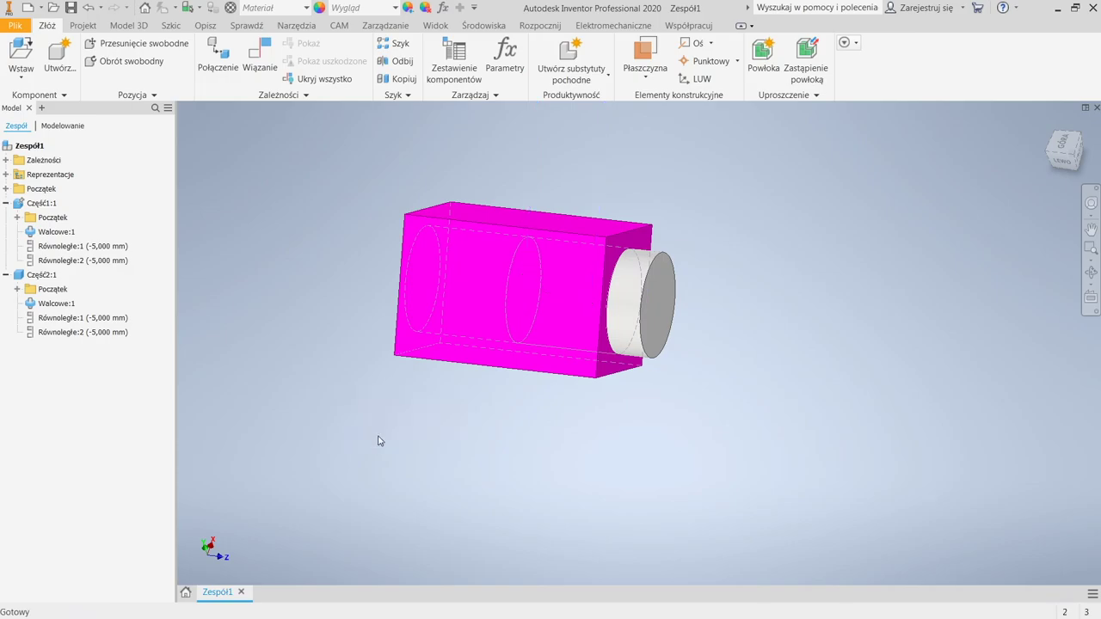
right_click(53, 308)
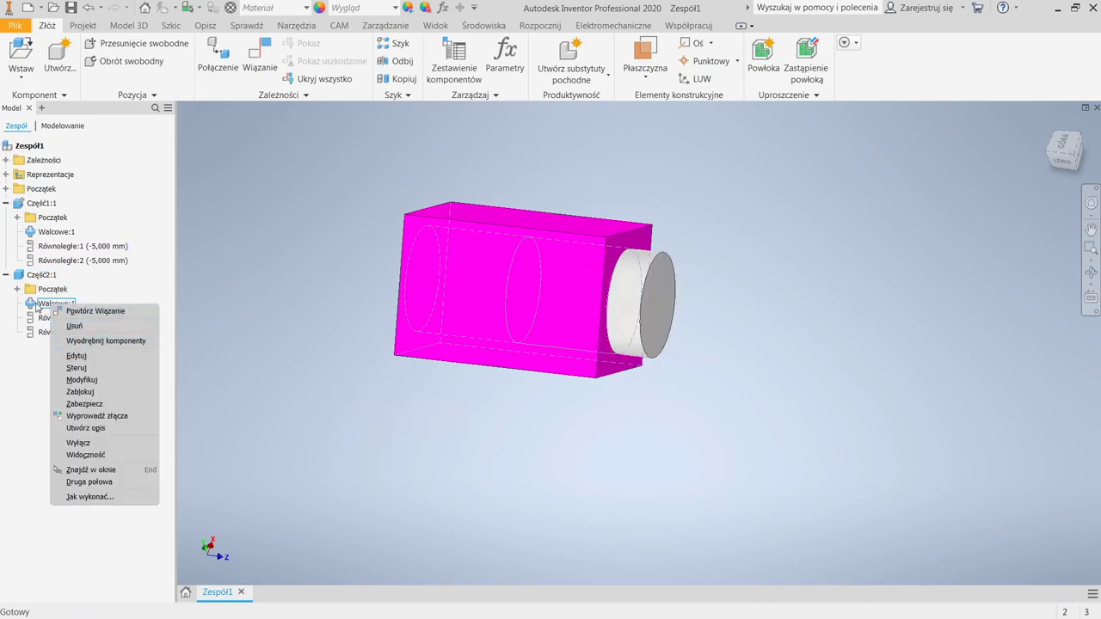
left_click(40, 307)
right_click(43, 307)
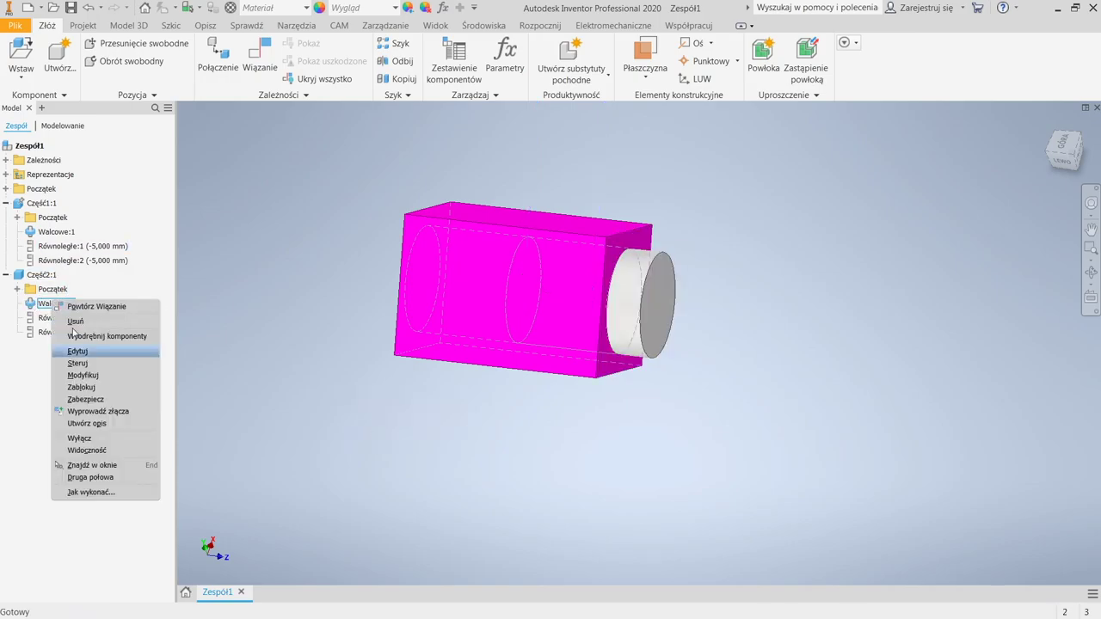
left_click(81, 354)
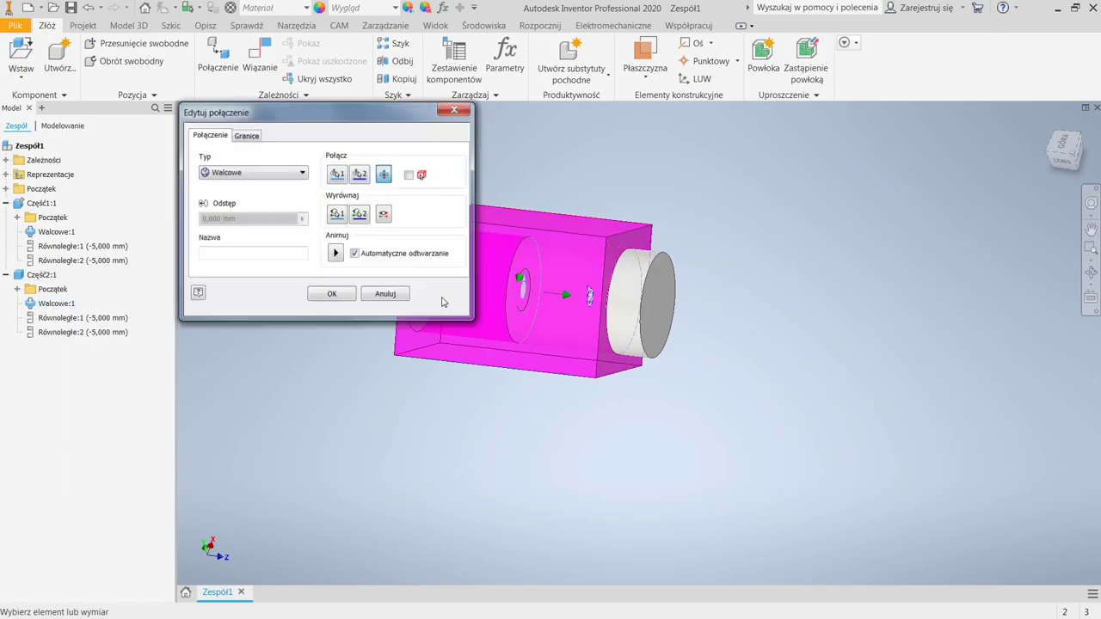
left_click(245, 135)
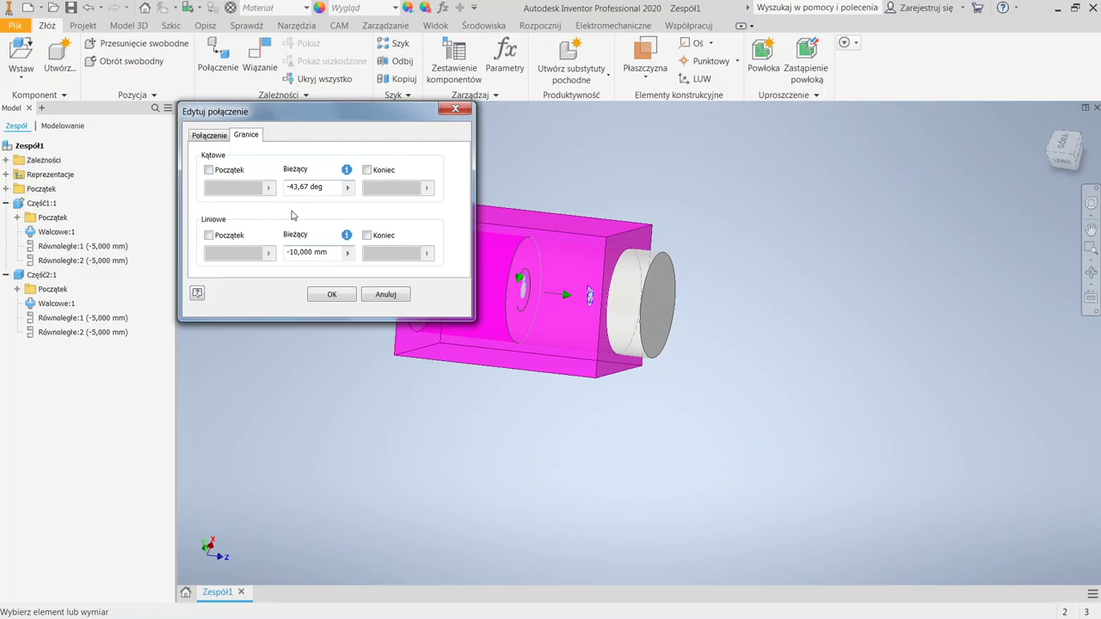
left_click(208, 235)
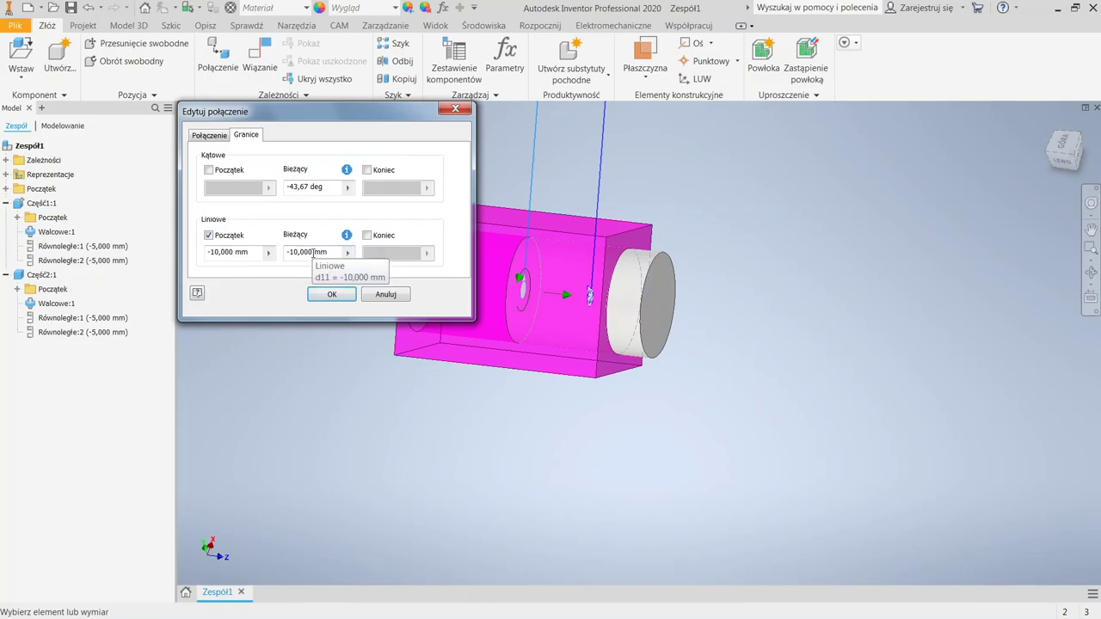
double_click(221, 252)
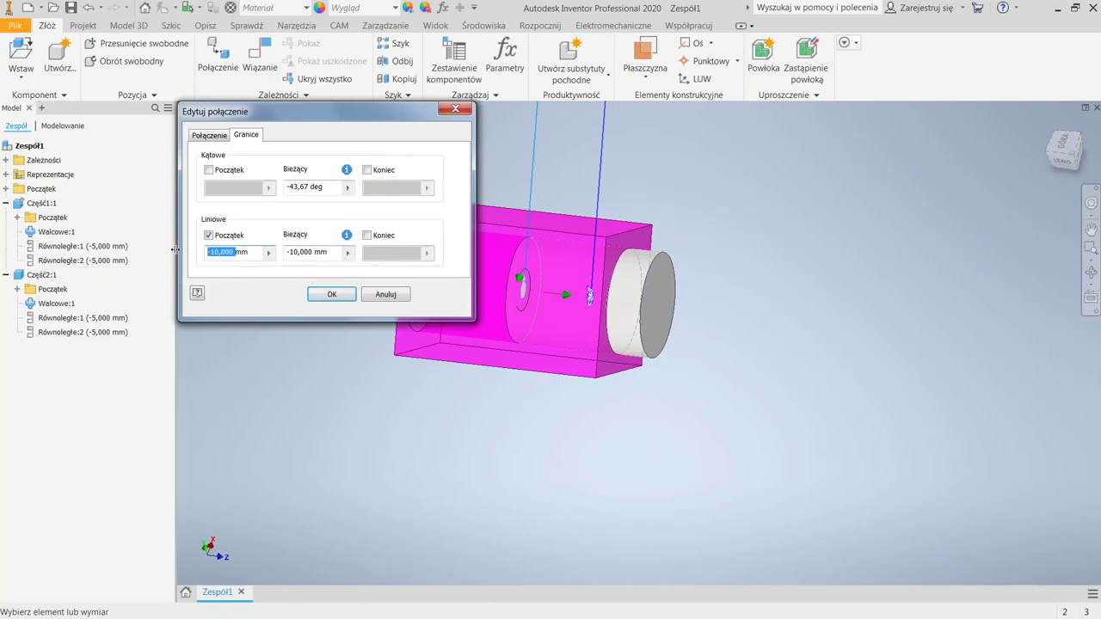
key("Tab")
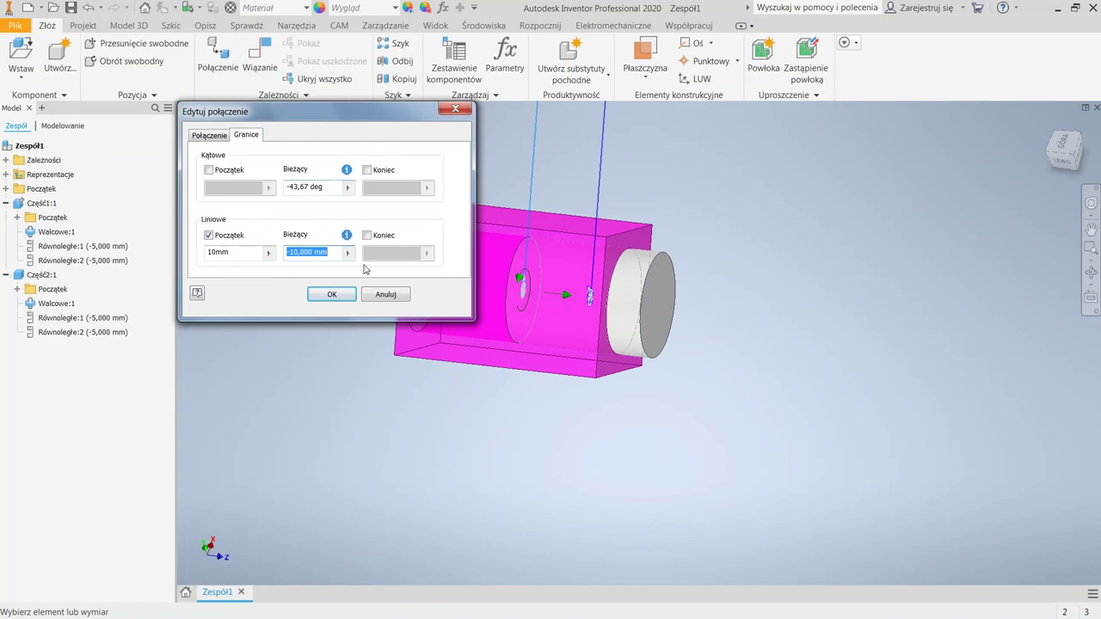
left_click(367, 235)
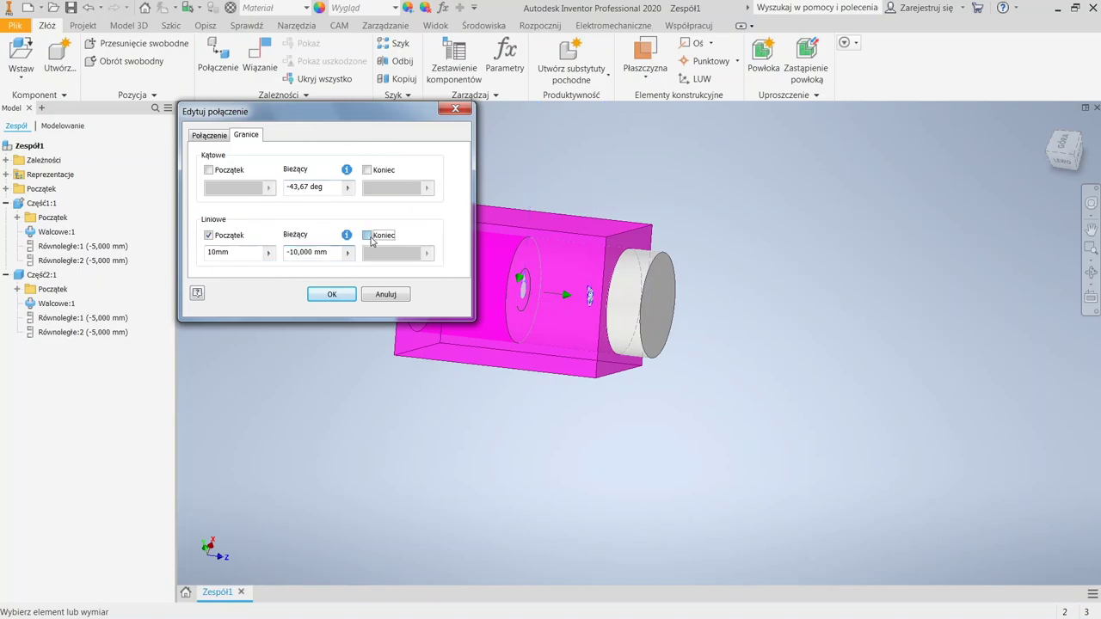
left_click(332, 295)
Slide the cylinder back and forth through the block to test the joint's linear limits
left_click_drag(639, 292, 570, 326)
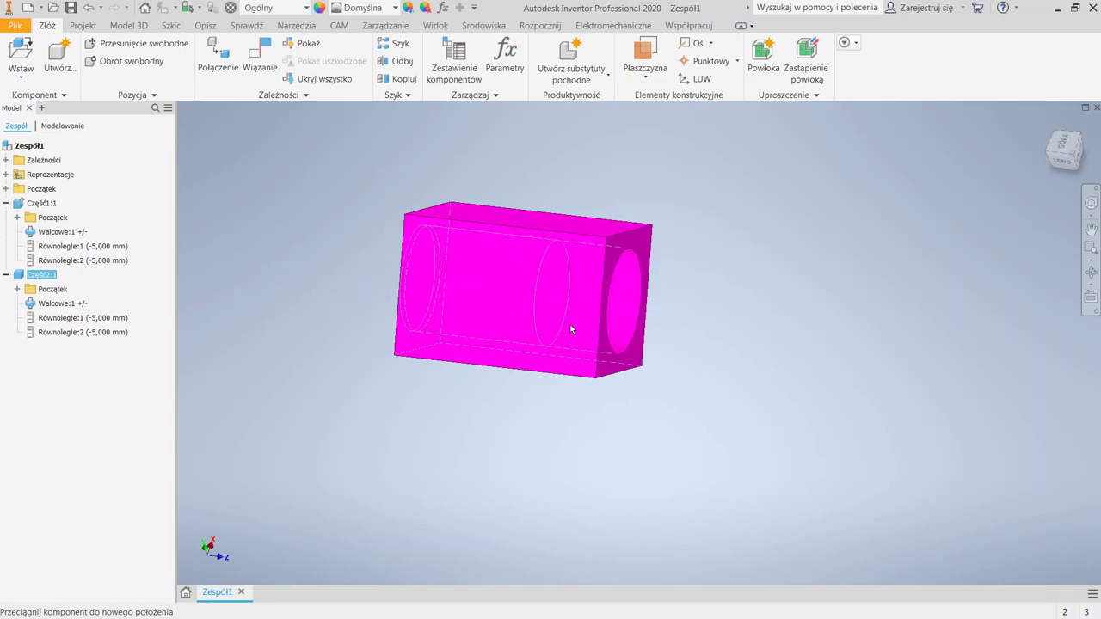
left_click_drag(349, 320, 539, 327)
mouse_move(688, 326)
left_mouse_down()
mouse_move(433, 332)
mouse_move(682, 322)
left_mouse_up()
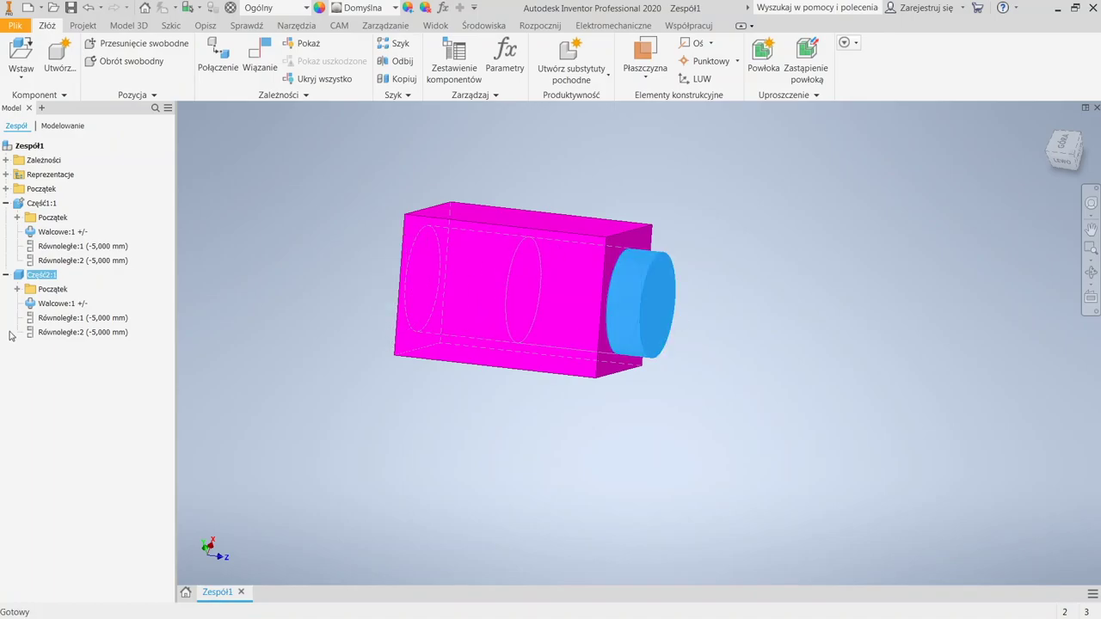
Preview the motion of cylindrical joint Walcowe:1, check its limits, and slide the cylinder through the block
double_click(47, 304)
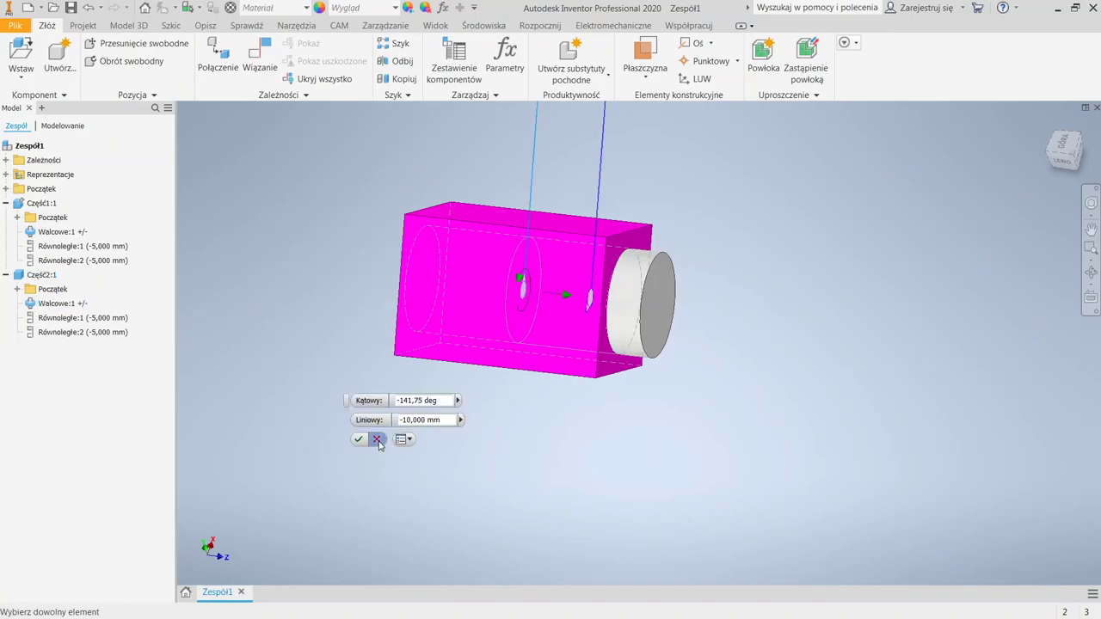
left_click(47, 304)
right_click(48, 304)
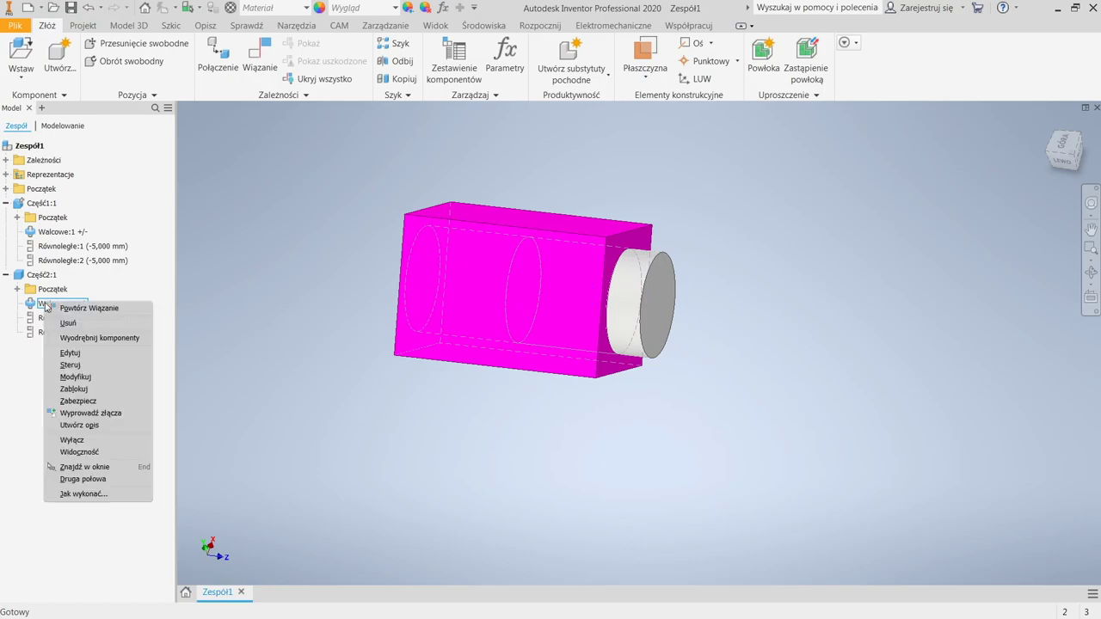
left_click(70, 353)
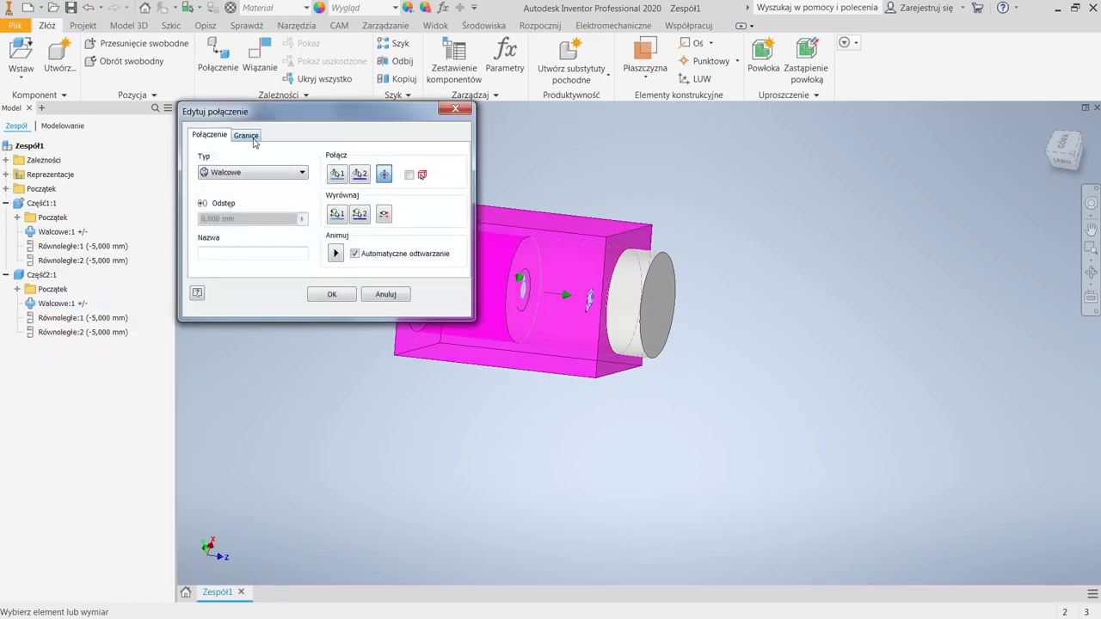
left_click(336, 252)
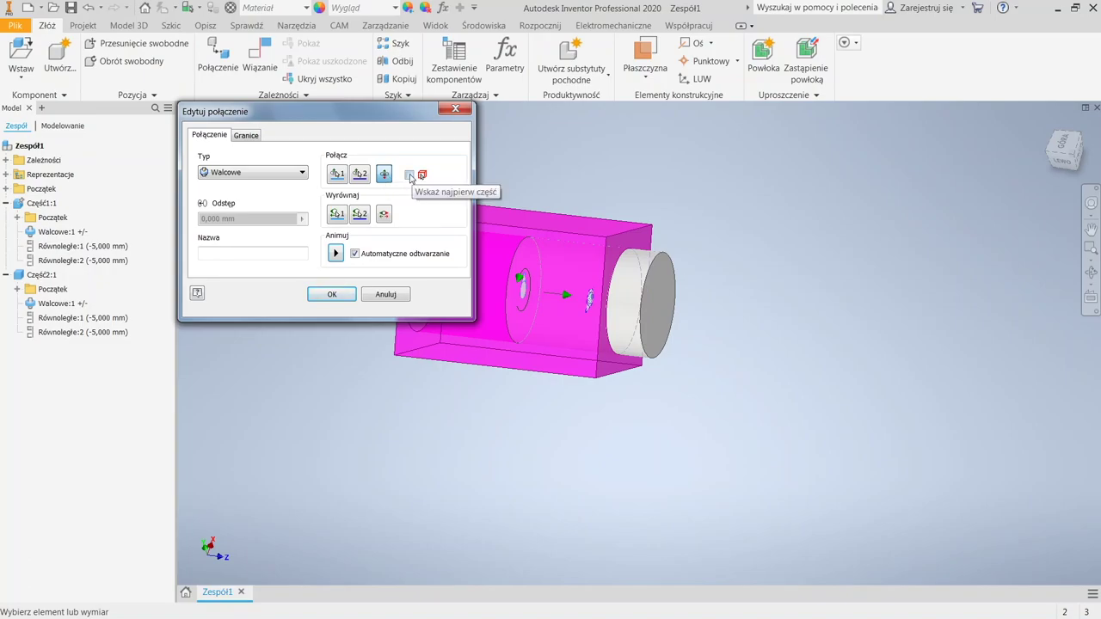
left_click(255, 136)
left_click(347, 295)
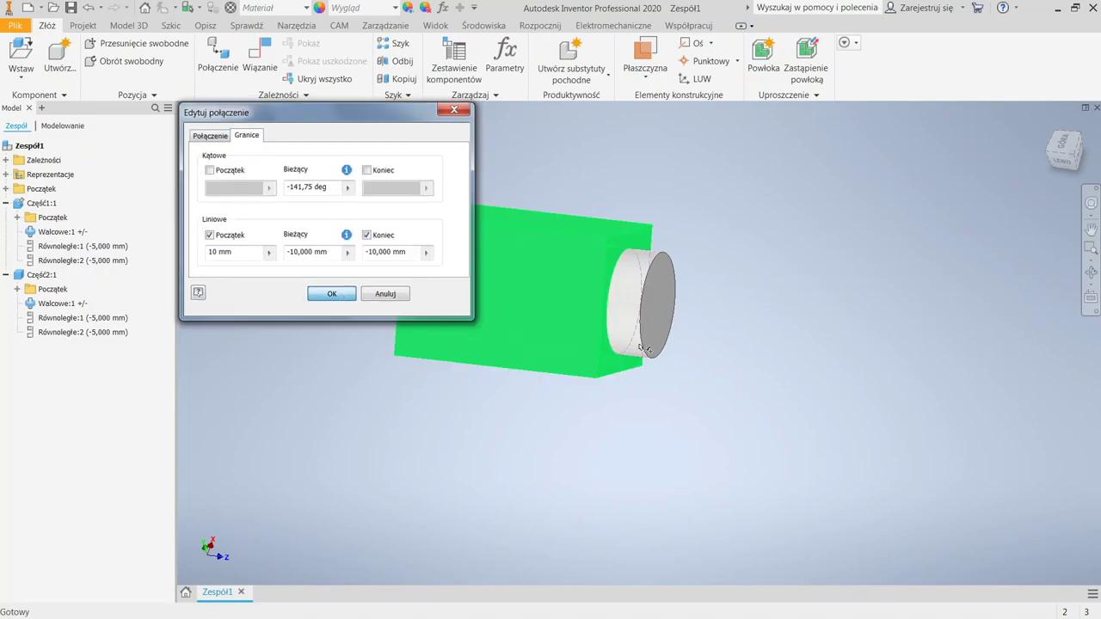
left_click_drag(630, 312, 302, 334)
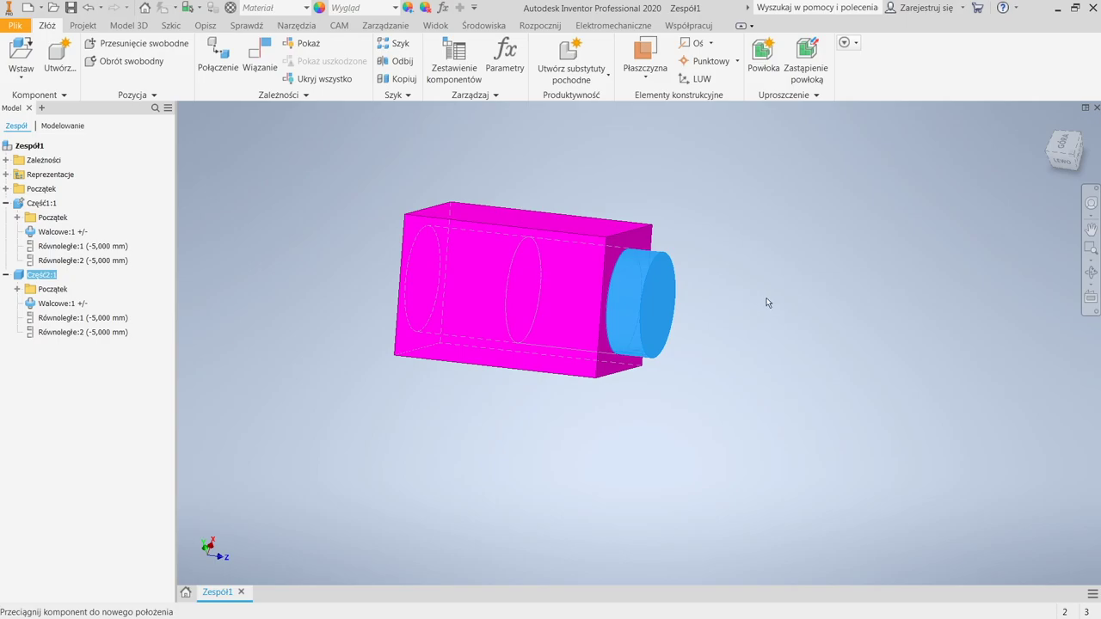
left_click_drag(397, 326, 600, 322)
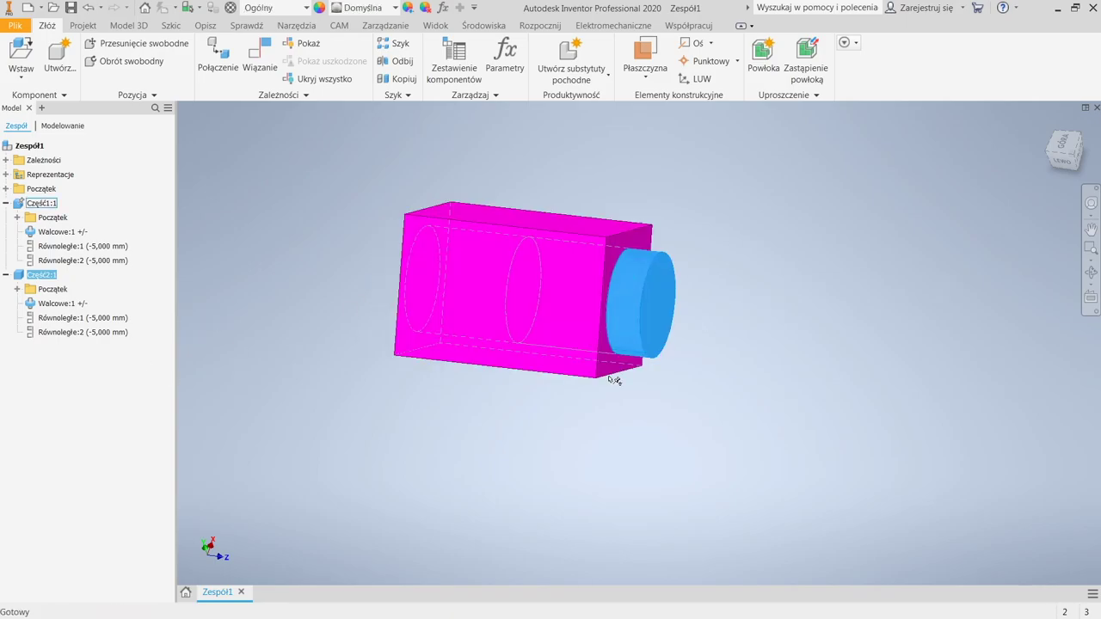
Reactivate the flush constraint Równoległe:1, try to move the cylinder, and suppress the constraint again
right_click(77, 319)
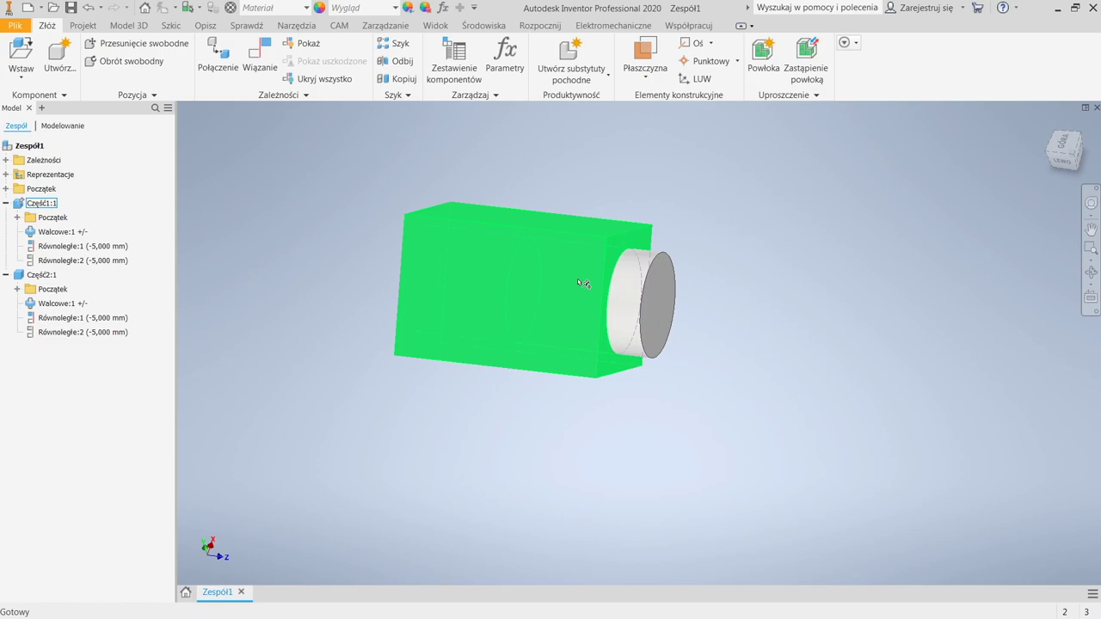
left_click(627, 298)
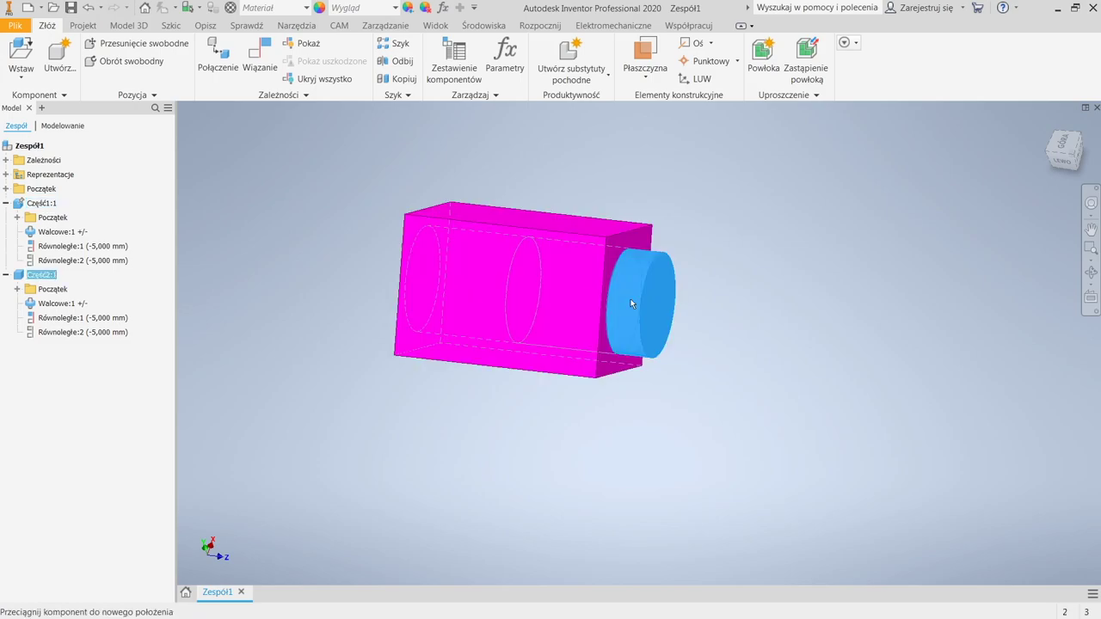
right_click(60, 317)
left_click(86, 434)
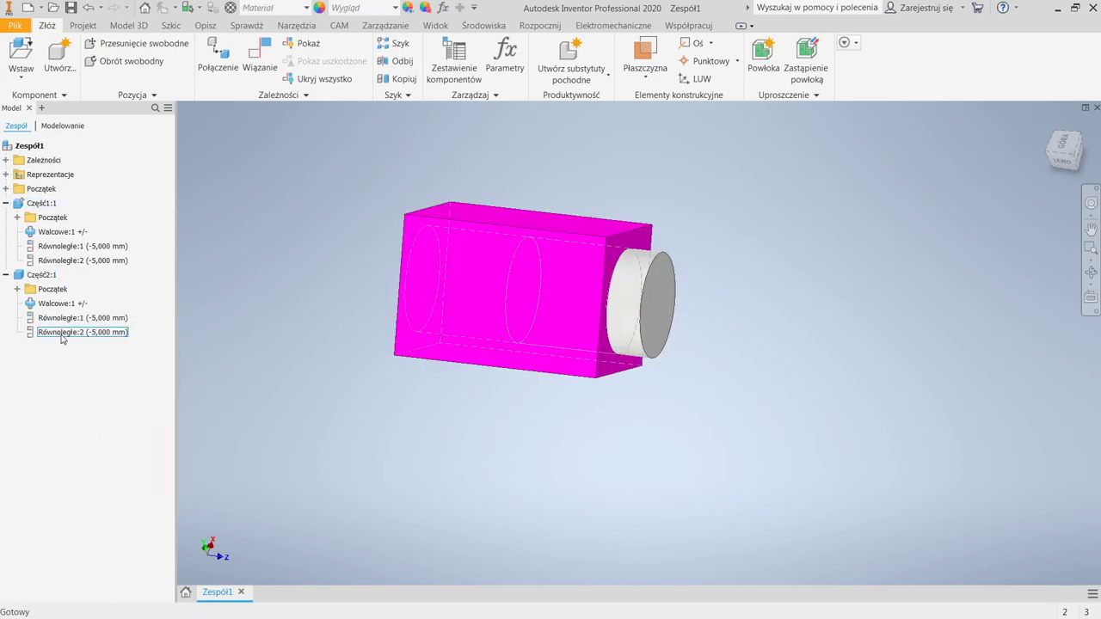
Reactivate the flush constraint Równoległe:2, suppress it again, and slide the cylinder back to the opposite end of the block
right_click(60, 333)
left_click(86, 446)
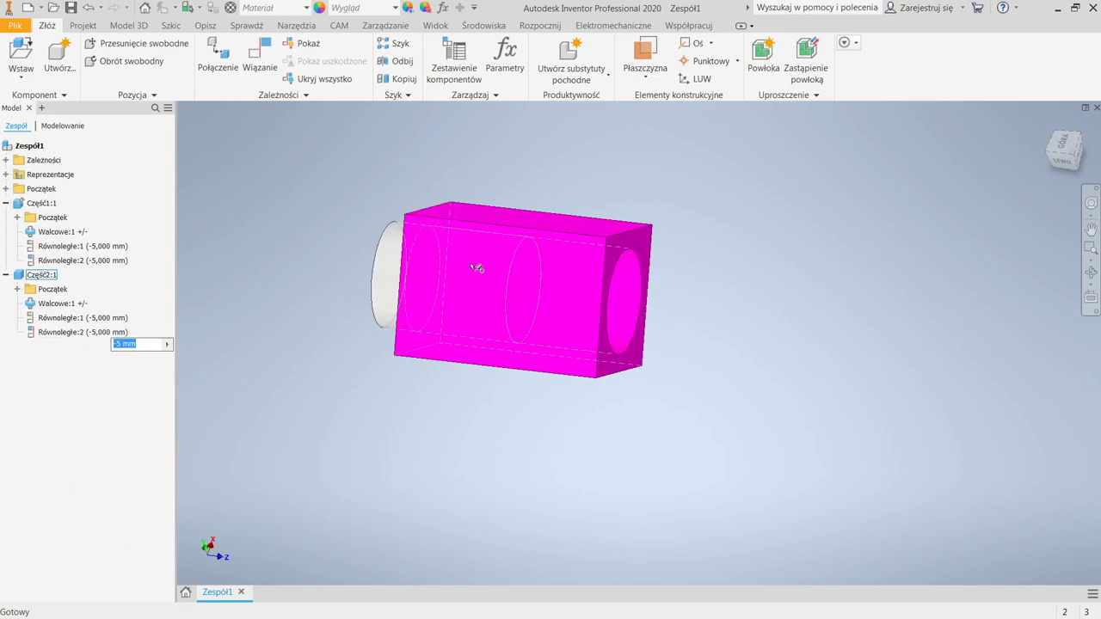
right_click(39, 333)
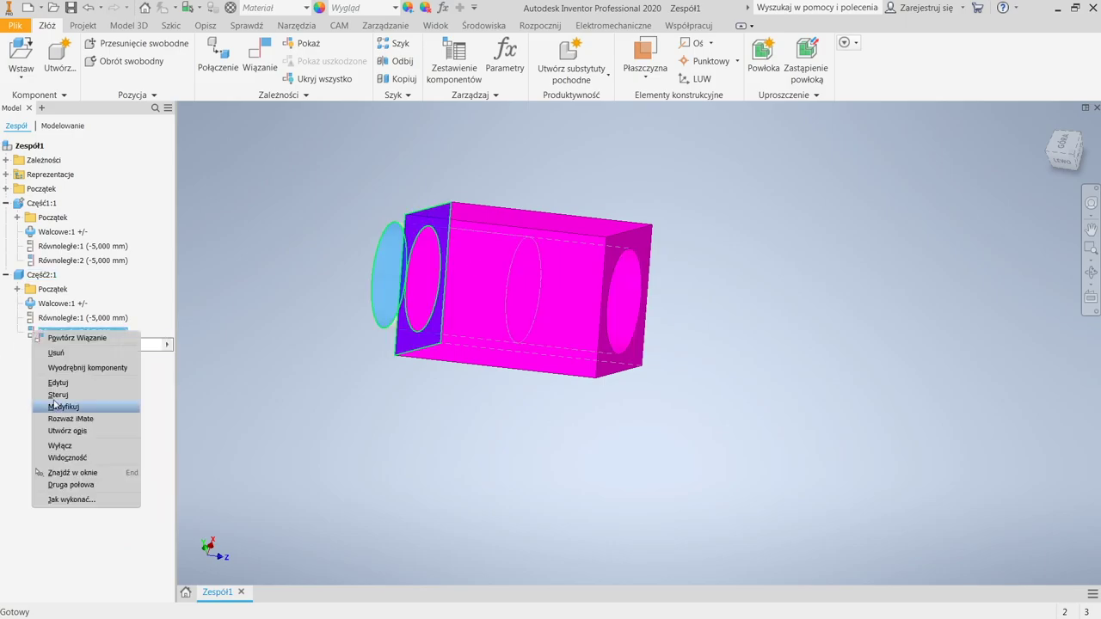
left_click(60, 445)
left_click_drag(406, 284, 806, 312)
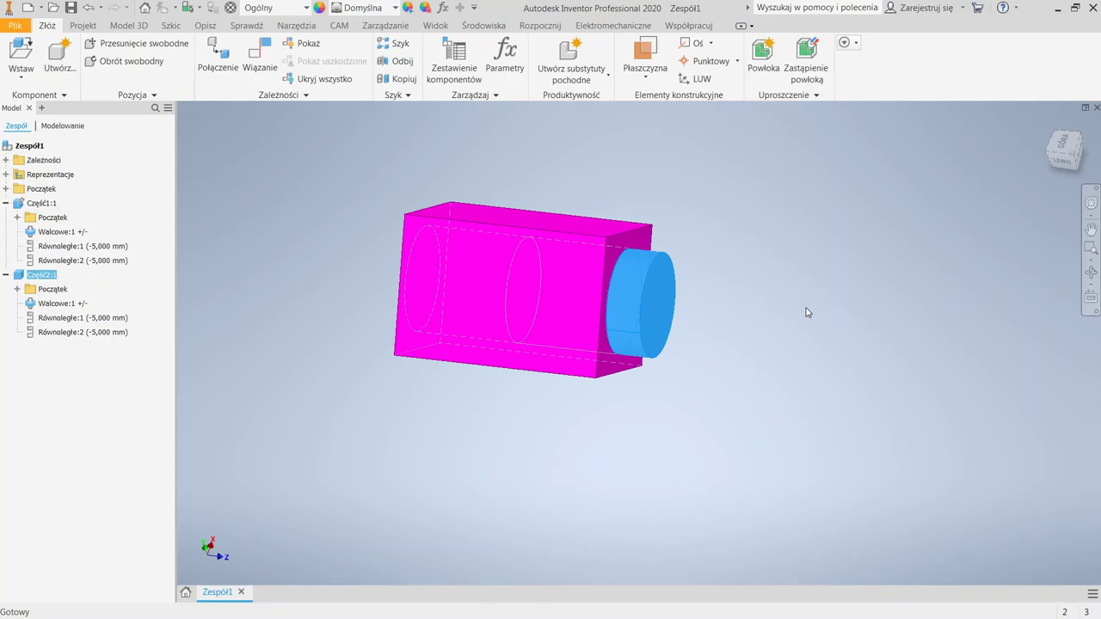
Review the joint types available for a new joint and cancel the placement
left_click(217, 58)
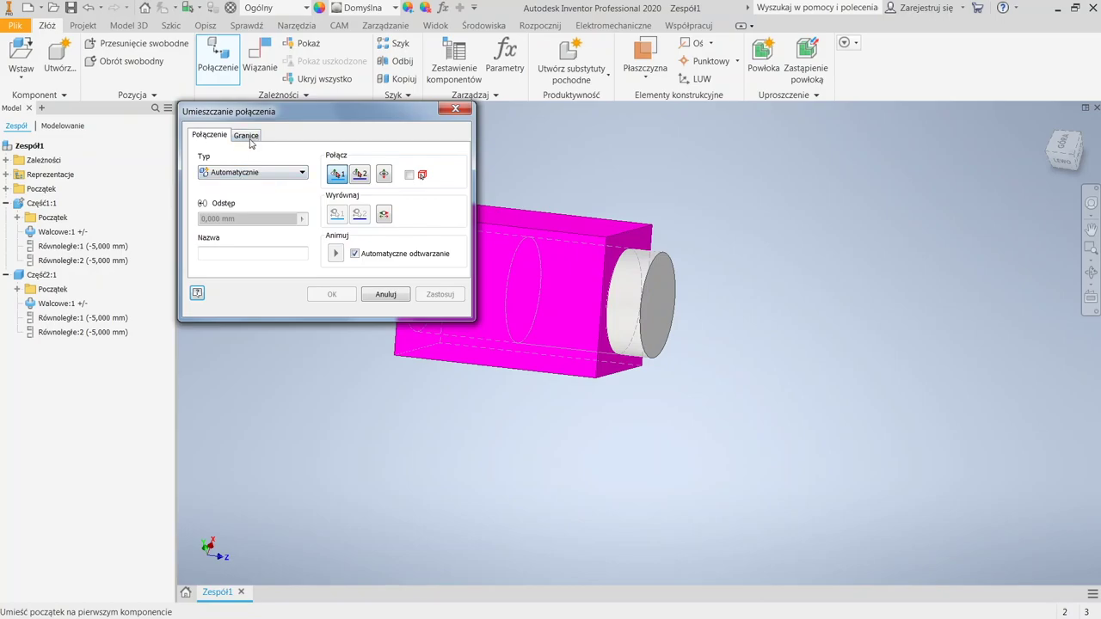
left_click(456, 109)
left_click(216, 58)
left_click(253, 172)
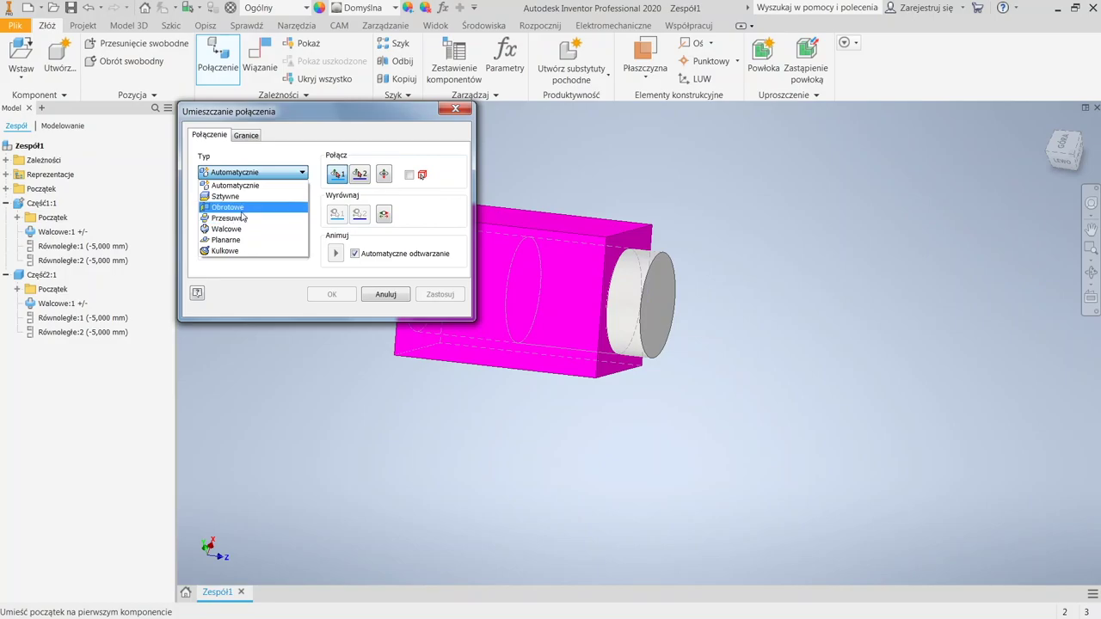
left_click(396, 296)
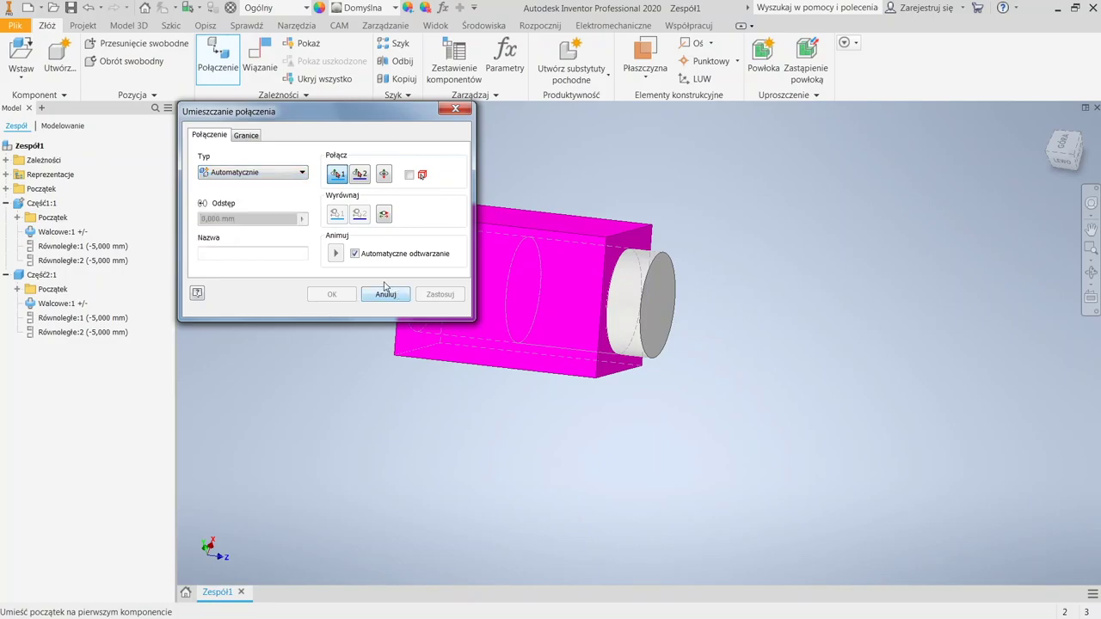
left_click(384, 292)
Copy the grounded block Część1:1 and place the duplicate beside it in the assembly
left_click(467, 322)
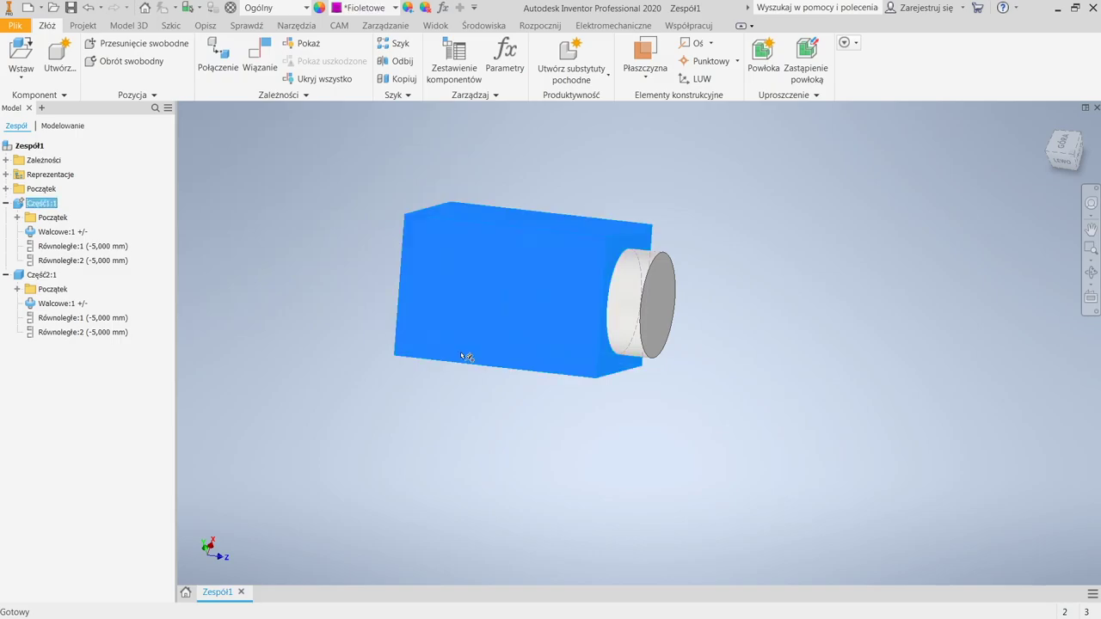
key("ctrl+c")
key("ctrl+v")
left_click(472, 422)
left_click_drag(550, 438, 371, 422)
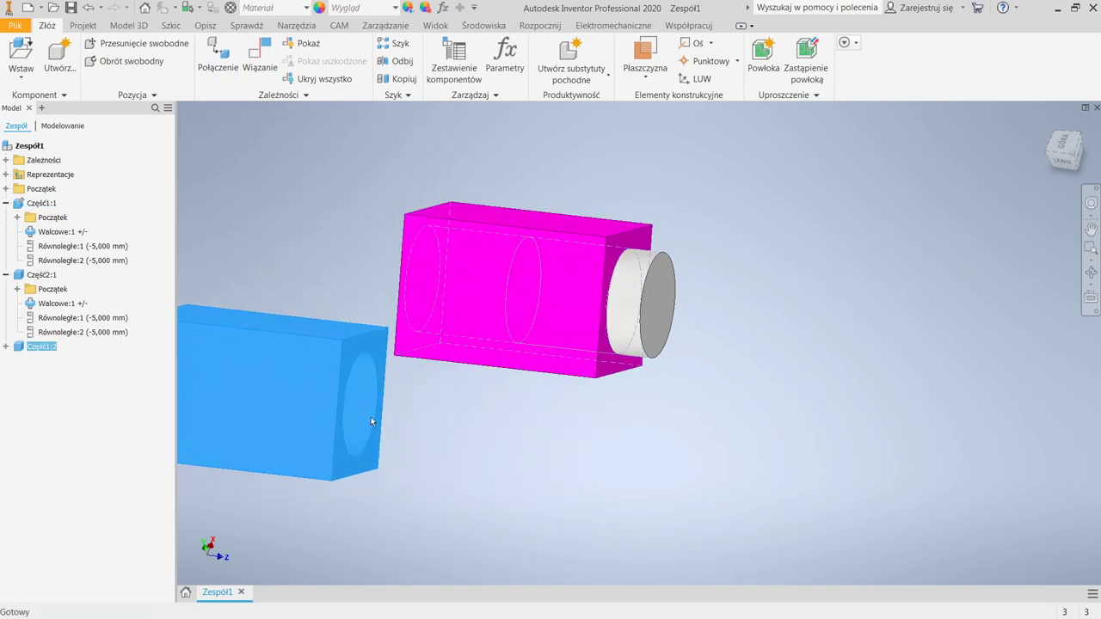
left_click(427, 444)
Set up a slider joint (Przesuwne) from the center of the copied block's side face to the grounded block's side face
middle_click_drag(428, 445, 423, 359, "shift")
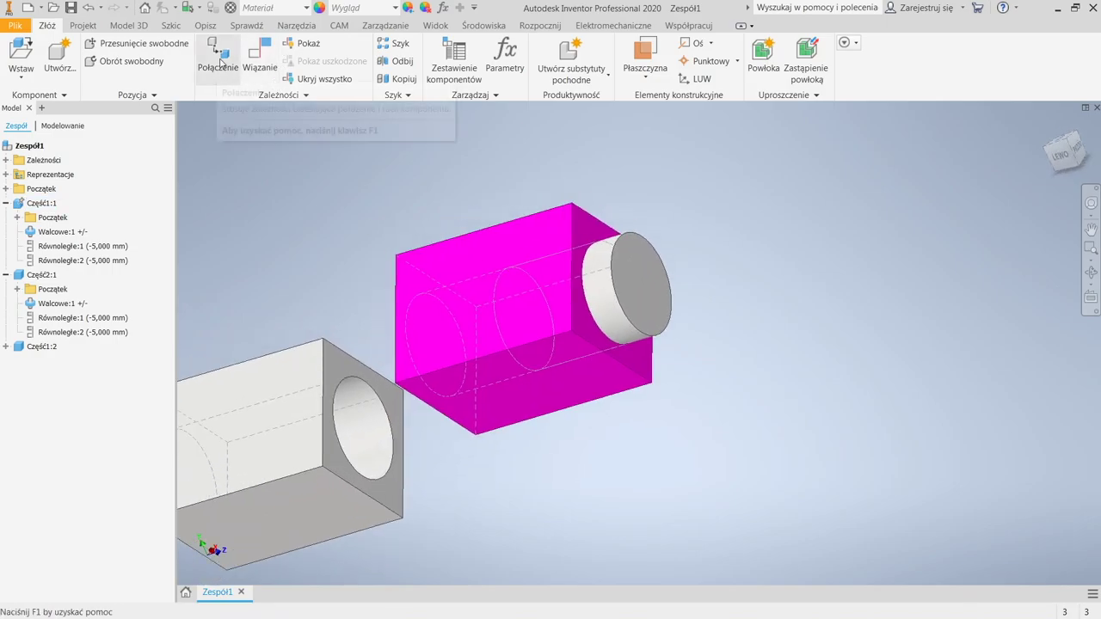
left_click(217, 73)
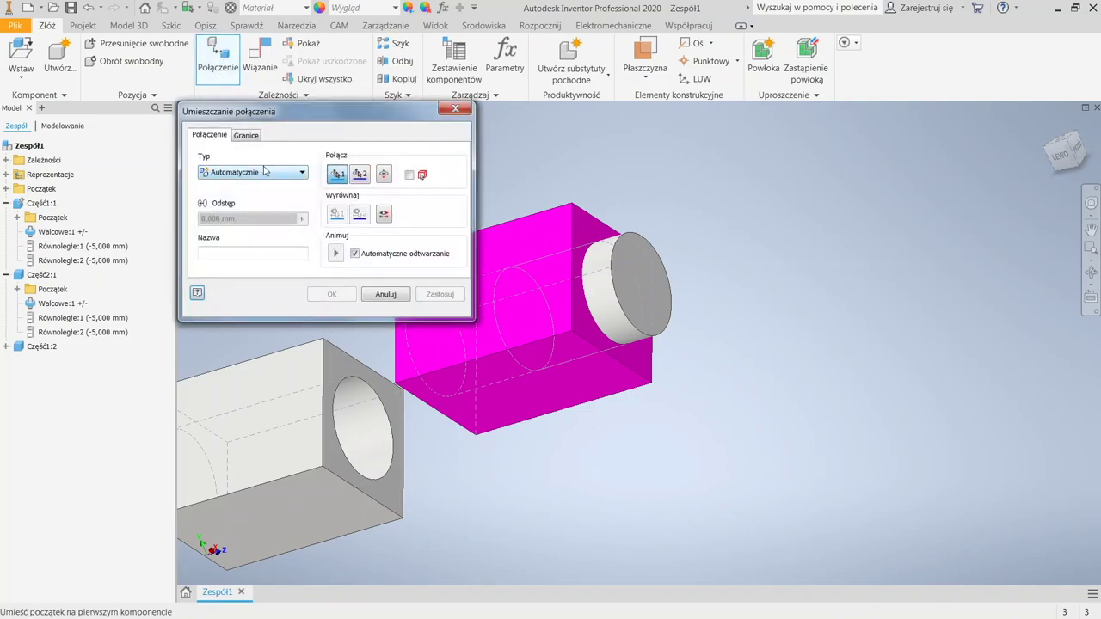
left_click(264, 171)
left_click(246, 219)
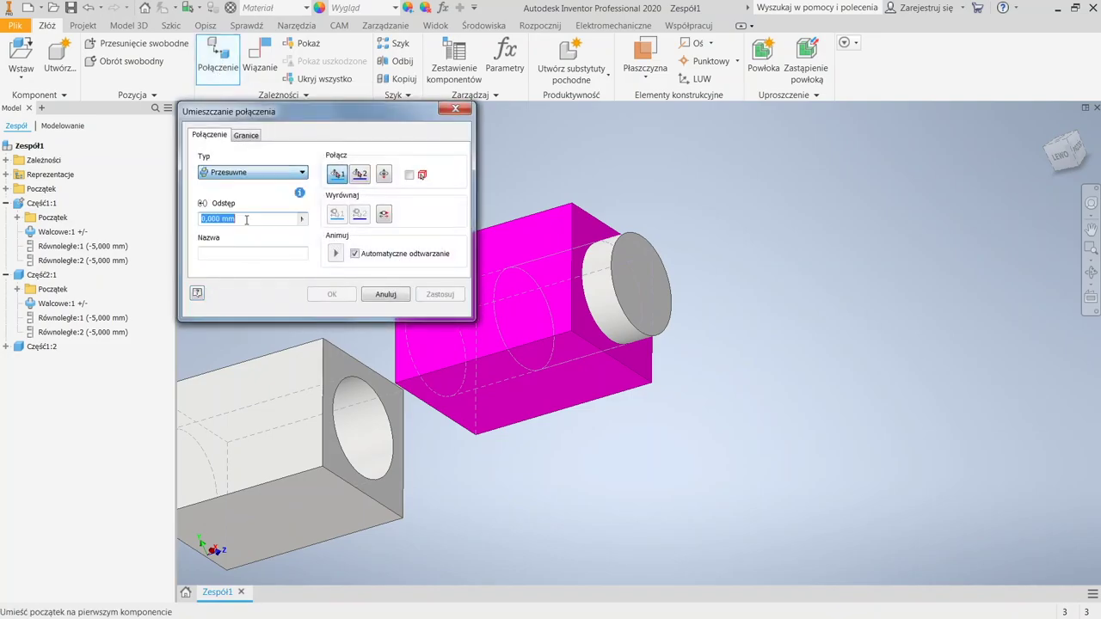
left_click(565, 265)
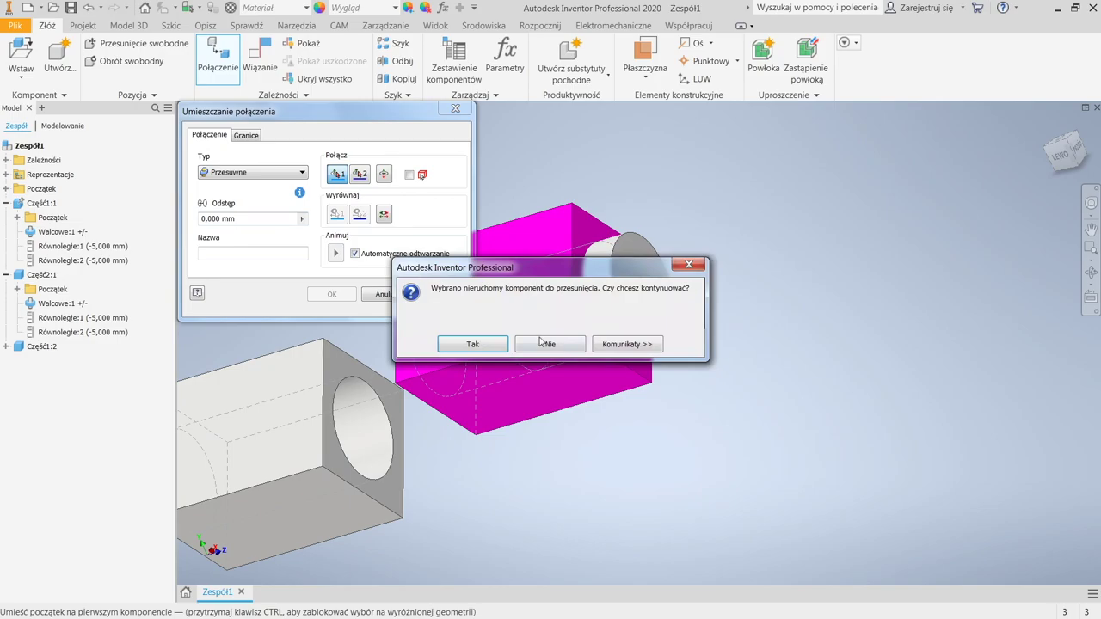
left_click(472, 344)
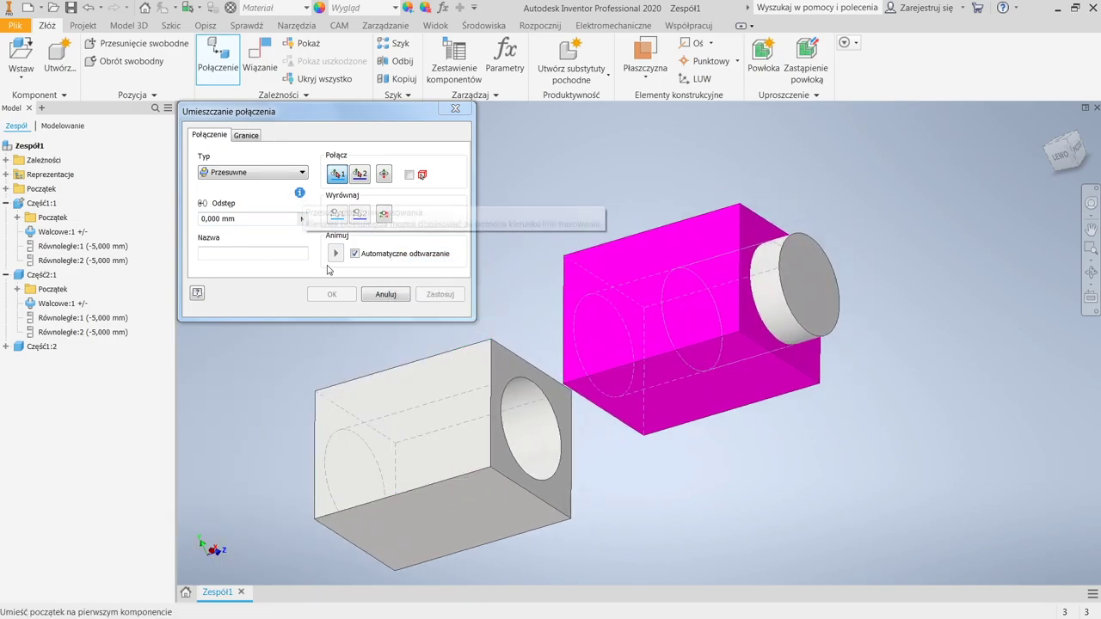
left_click(405, 433)
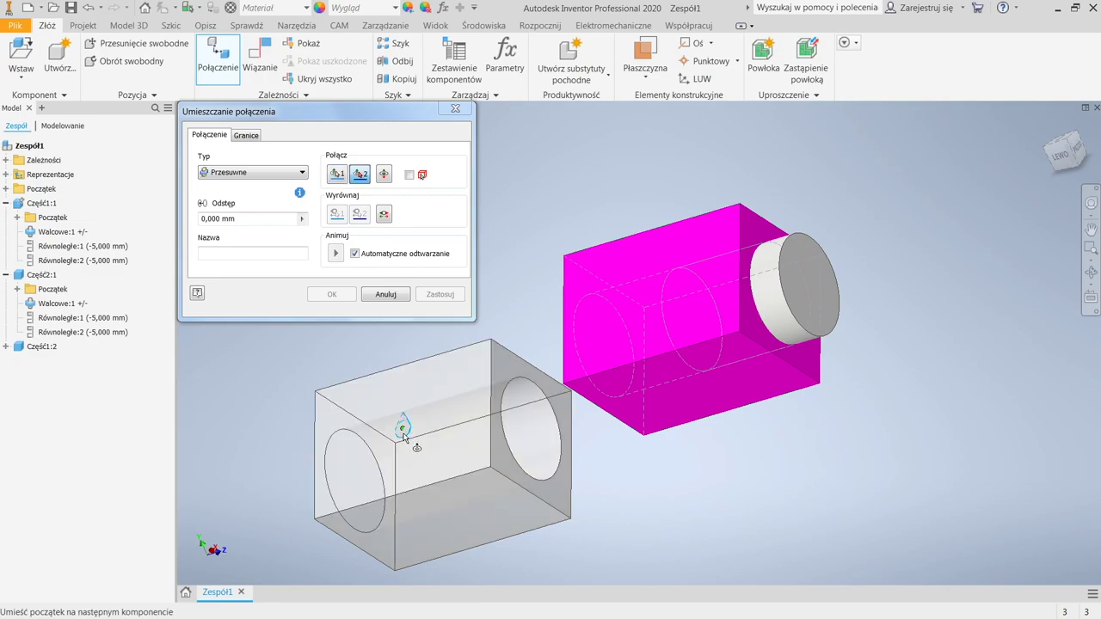
left_click(649, 295)
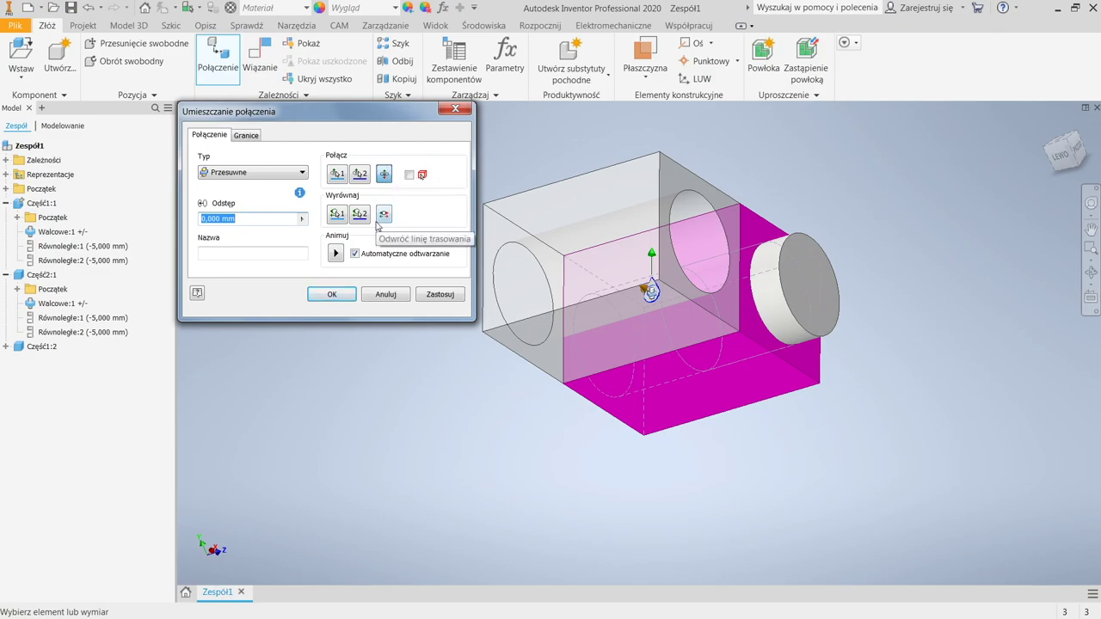
Reverse the slider joint's alignment line, check its limit settings, and create the joint
left_click(383, 215)
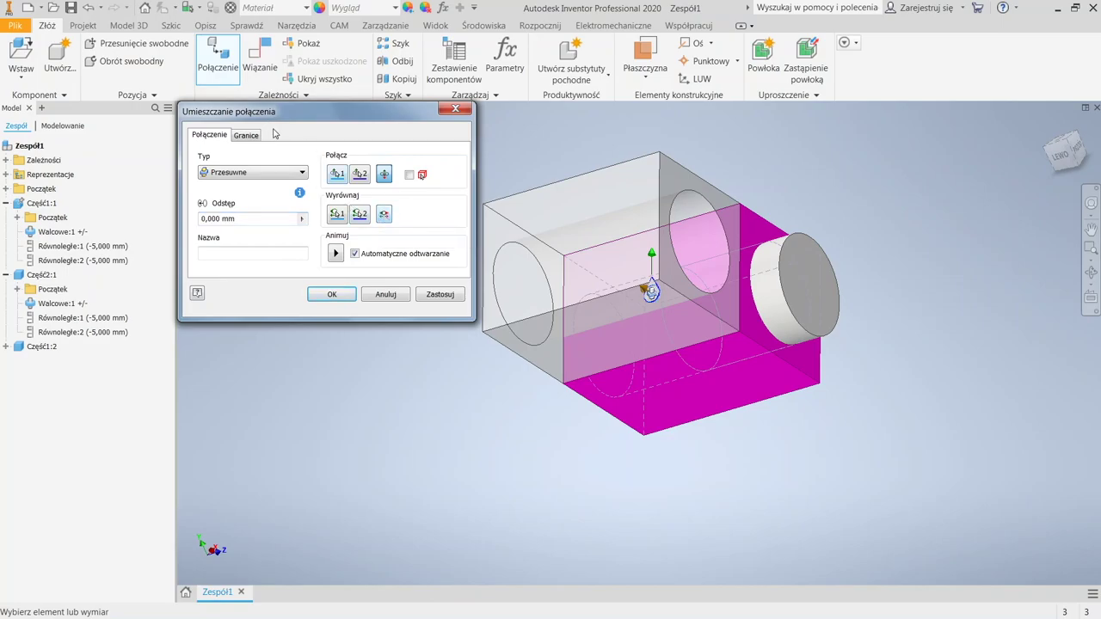
left_click(247, 137)
left_click(209, 136)
left_click(331, 294)
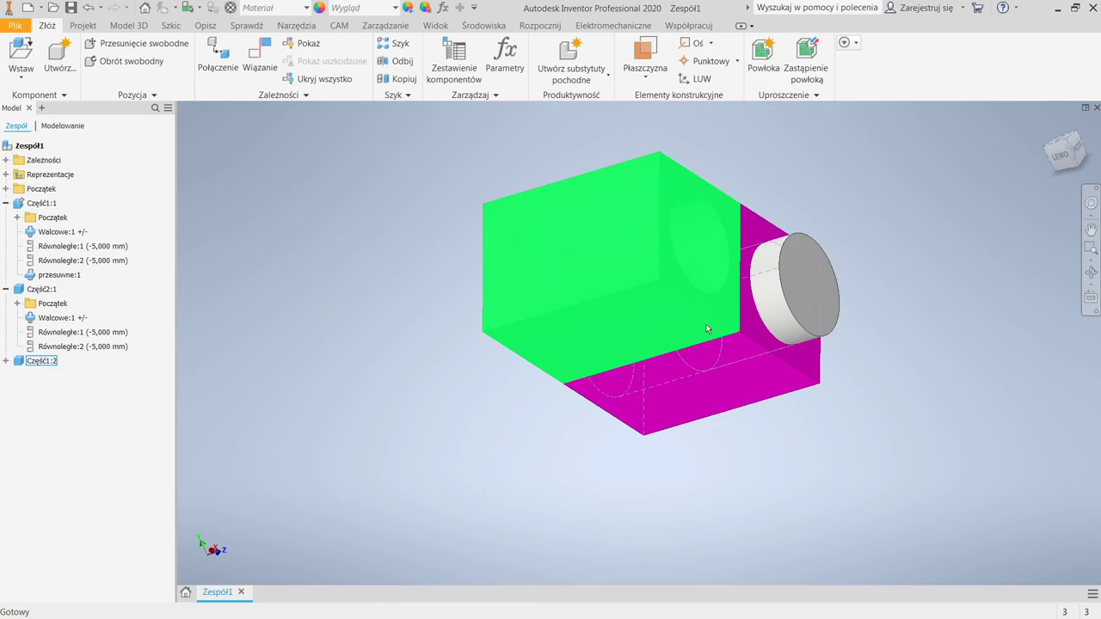
Slide the copied block upward along the grounded block's side face to an offset of about 7.3 mm
key("F4")
left_click_drag(710, 180, 709, 238)
key("Escape")
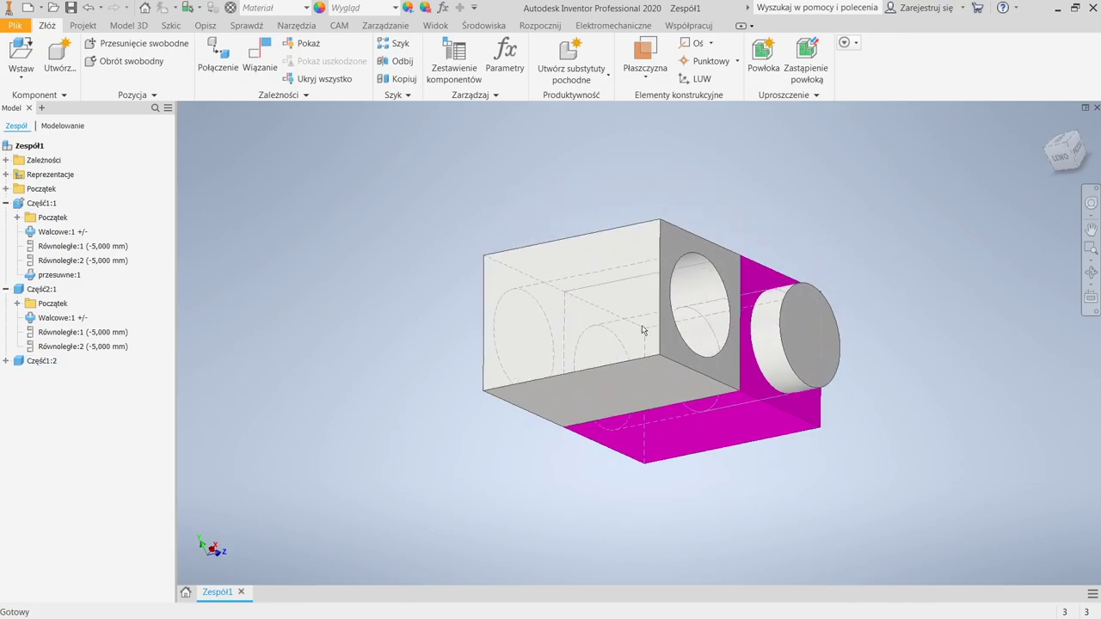
left_click_drag(612, 389, 641, 331)
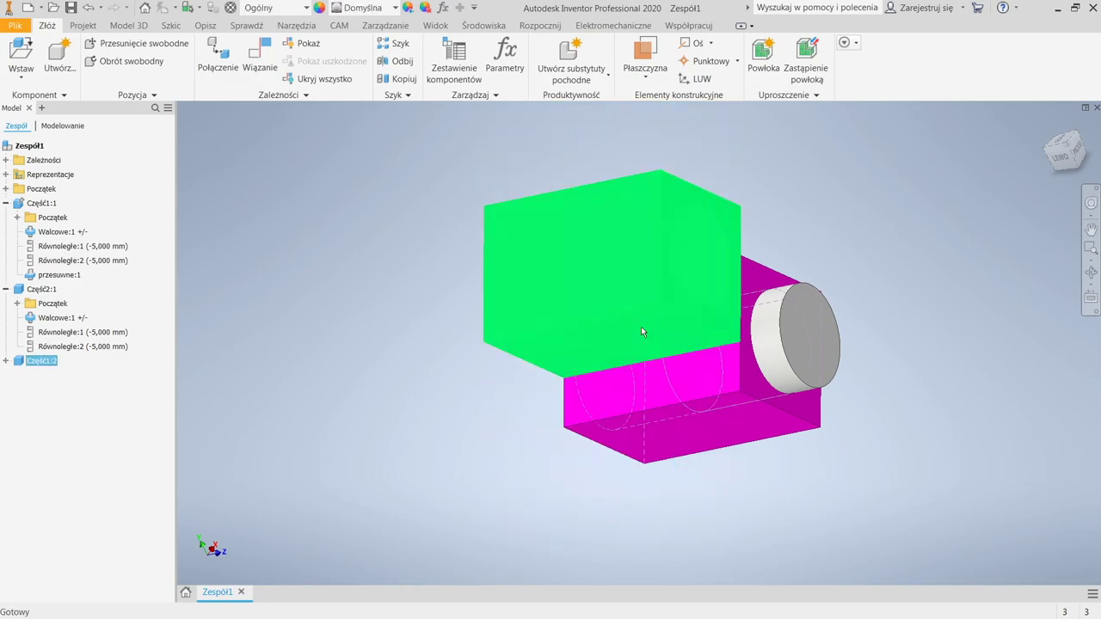
mouse_move(641, 332)
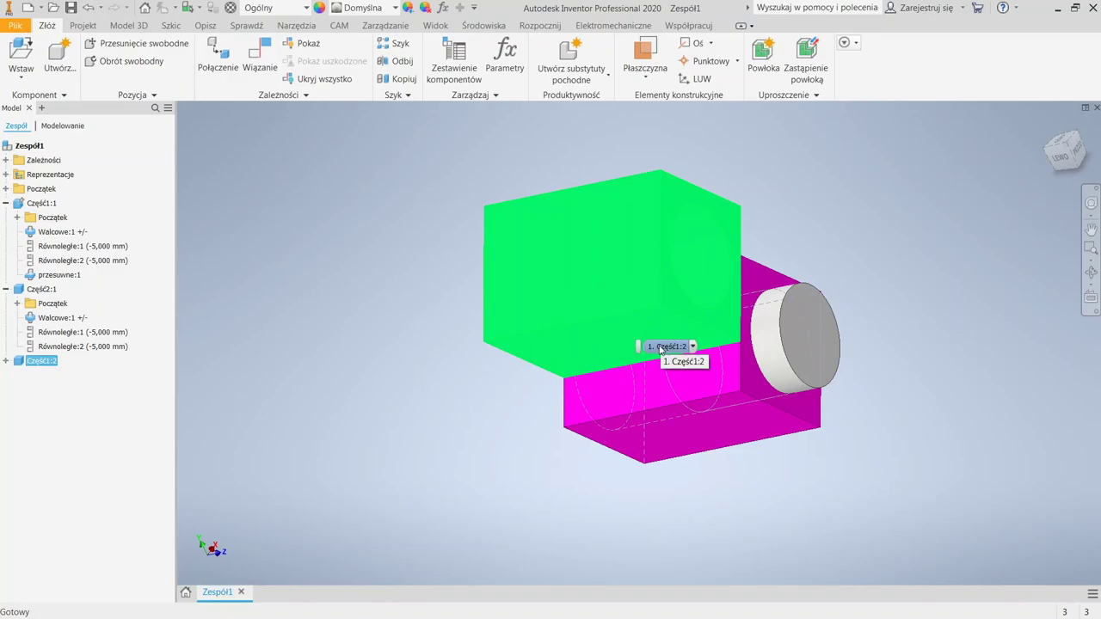
Edit the copied block's slider joint przesuwne:1 and enable a linear start limit of 10 mm
left_click(6, 361)
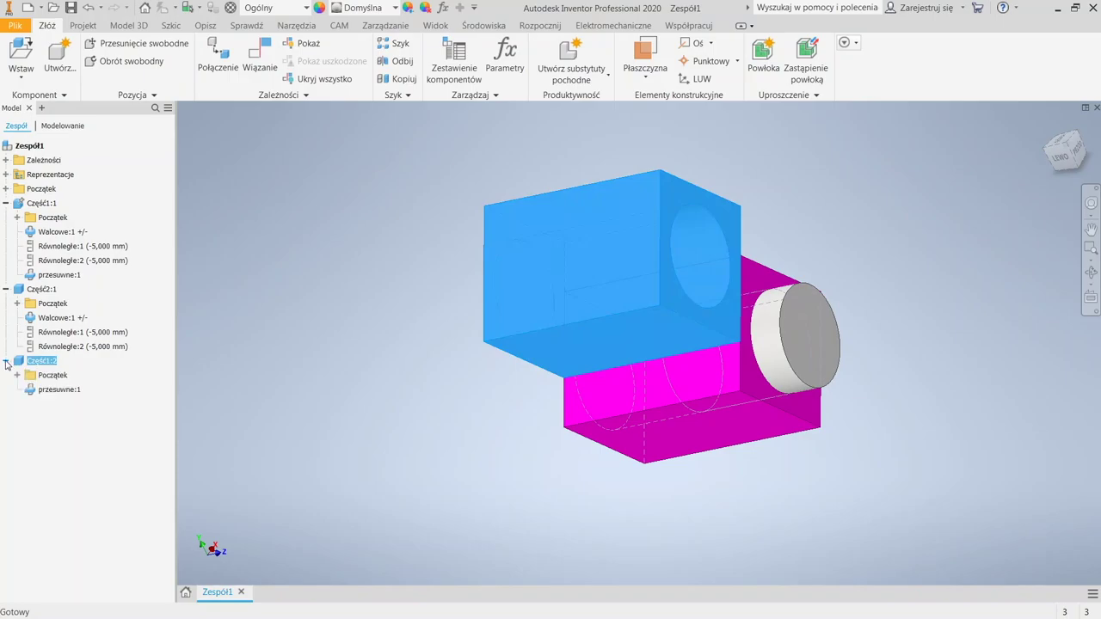
double_click(76, 391)
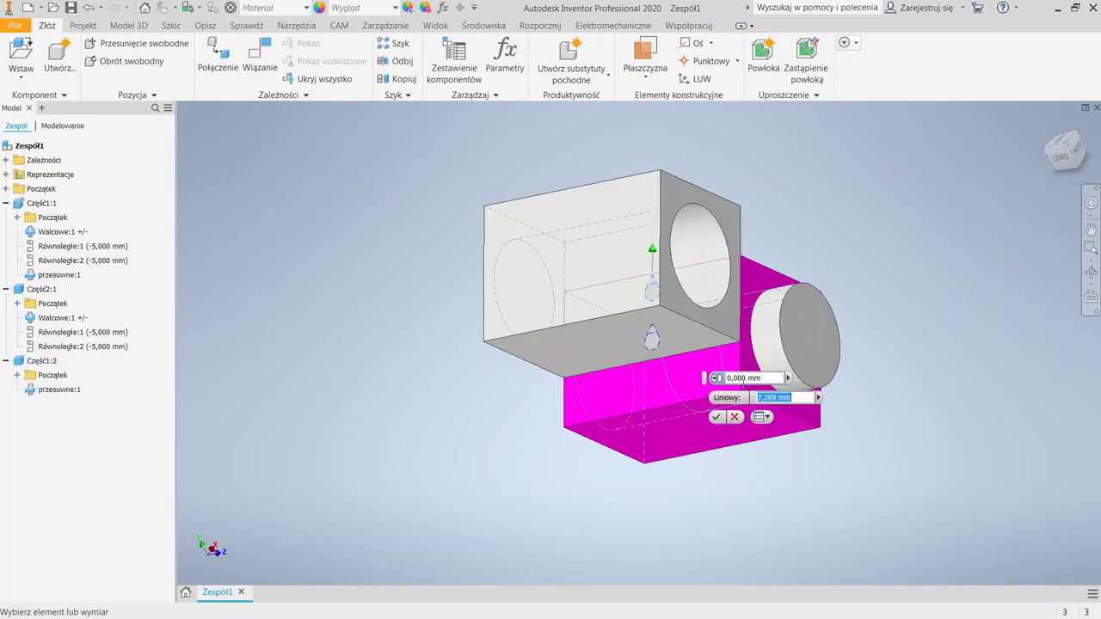
left_click(733, 416)
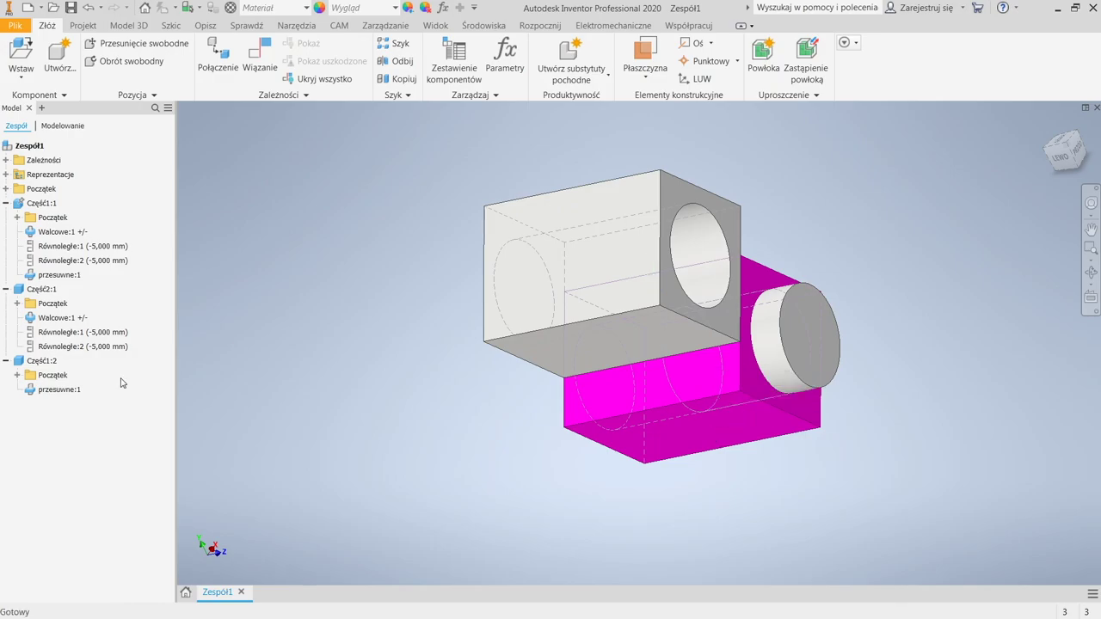
right_click(49, 392)
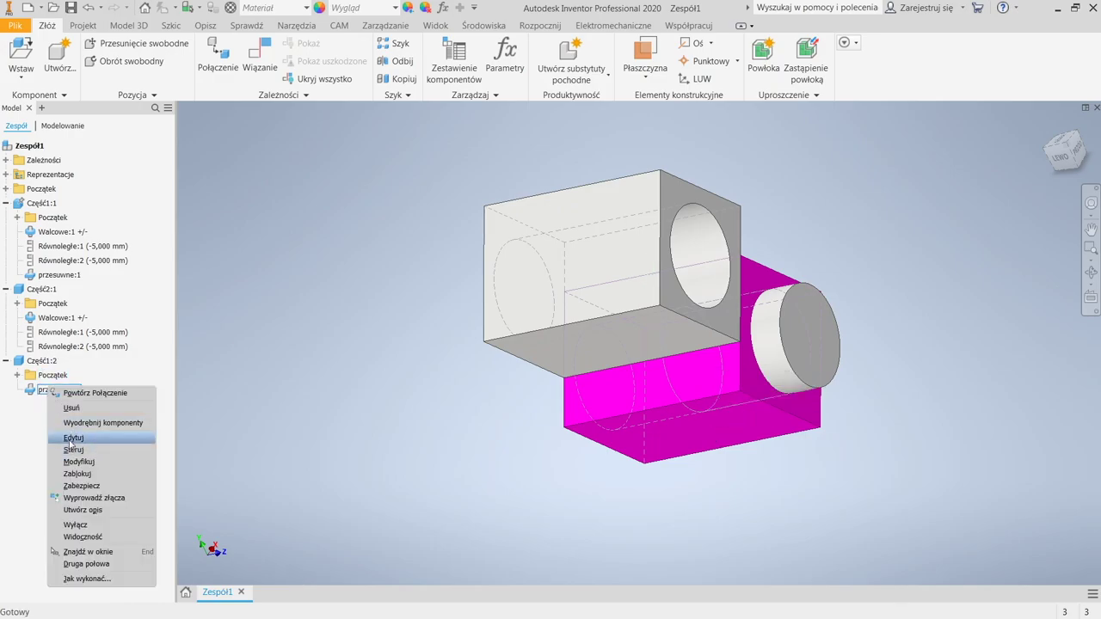
left_click(71, 441)
left_click(246, 136)
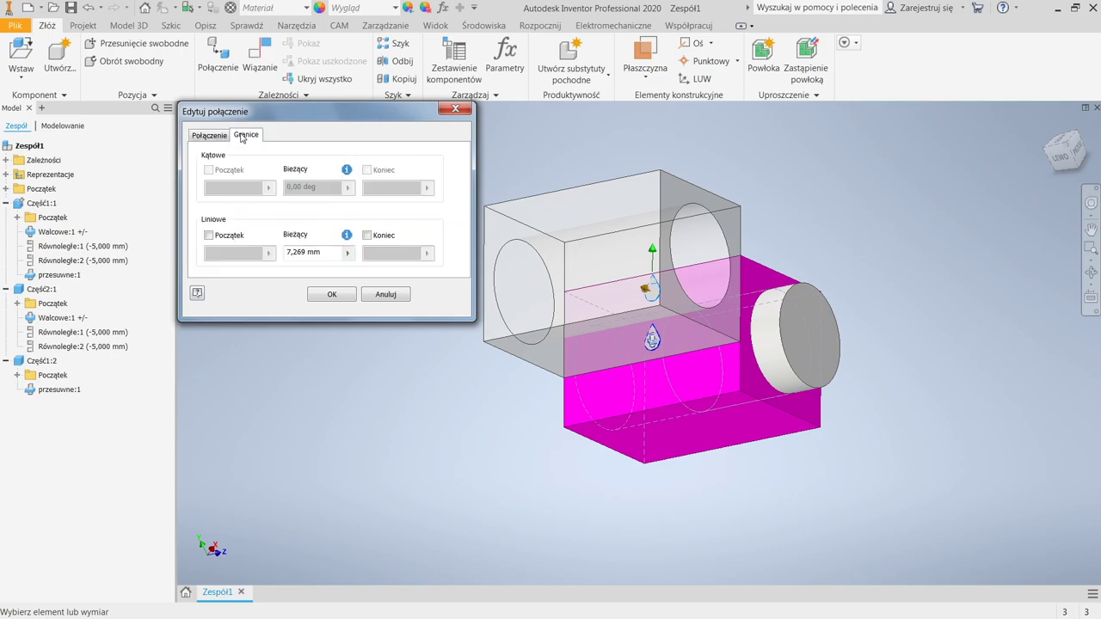
left_click(208, 236)
left_click_drag(251, 256, 213, 257)
type("10")
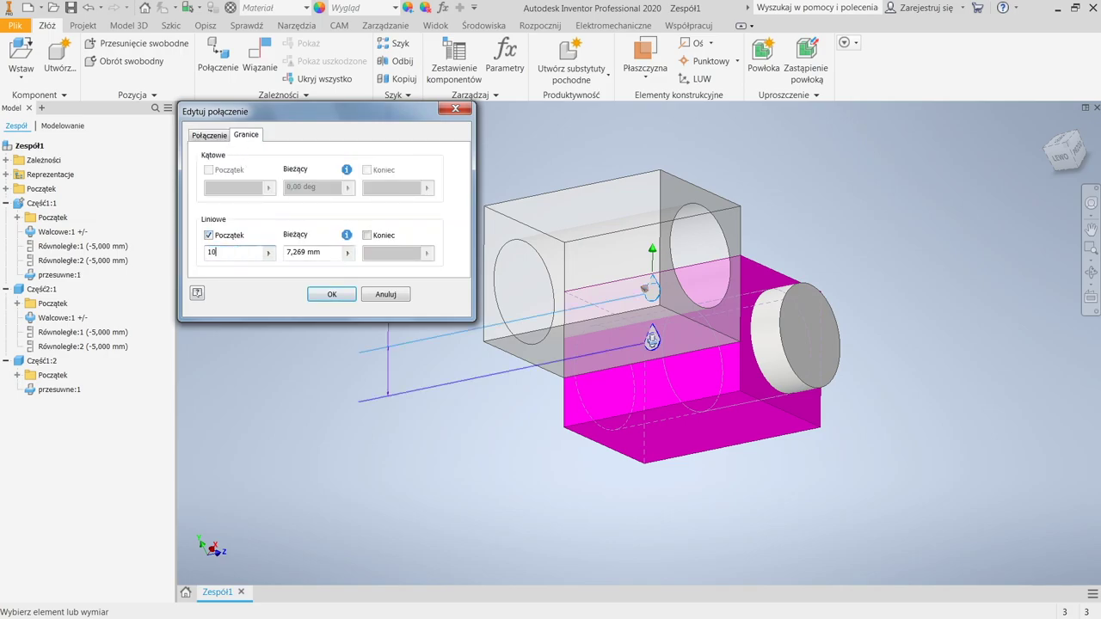
Enable a linear end limit of -10 mm on the slider joint, and slide the copied block down along the grounded block's side face
left_click(367, 235)
left_click_drag(407, 252, 309, 268)
type("-10")
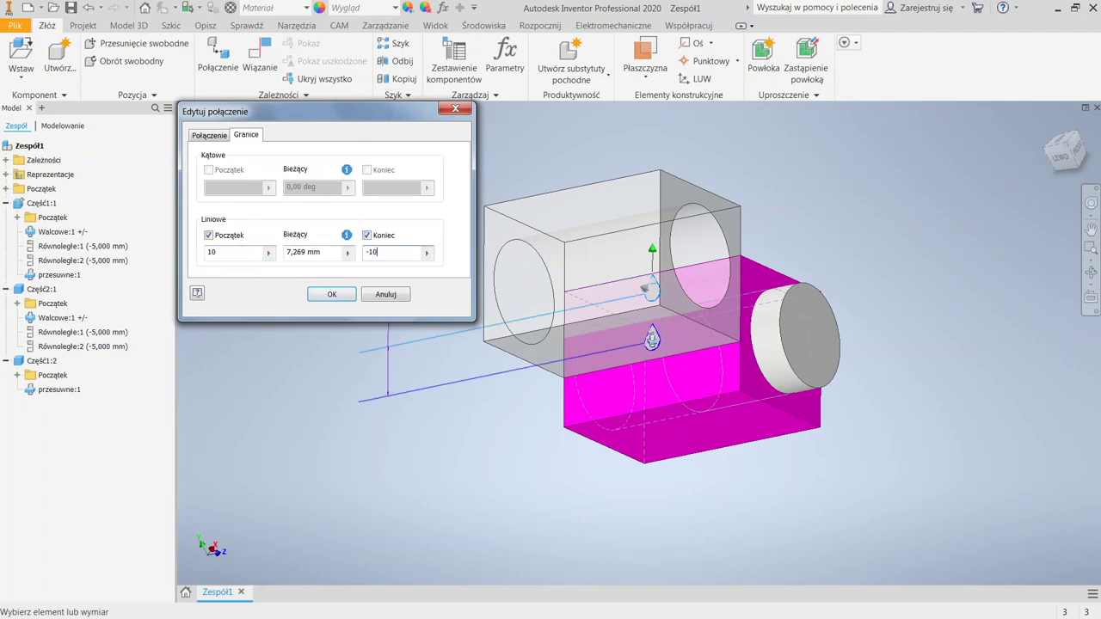
left_click(331, 294)
left_click_drag(600, 295, 604, 525)
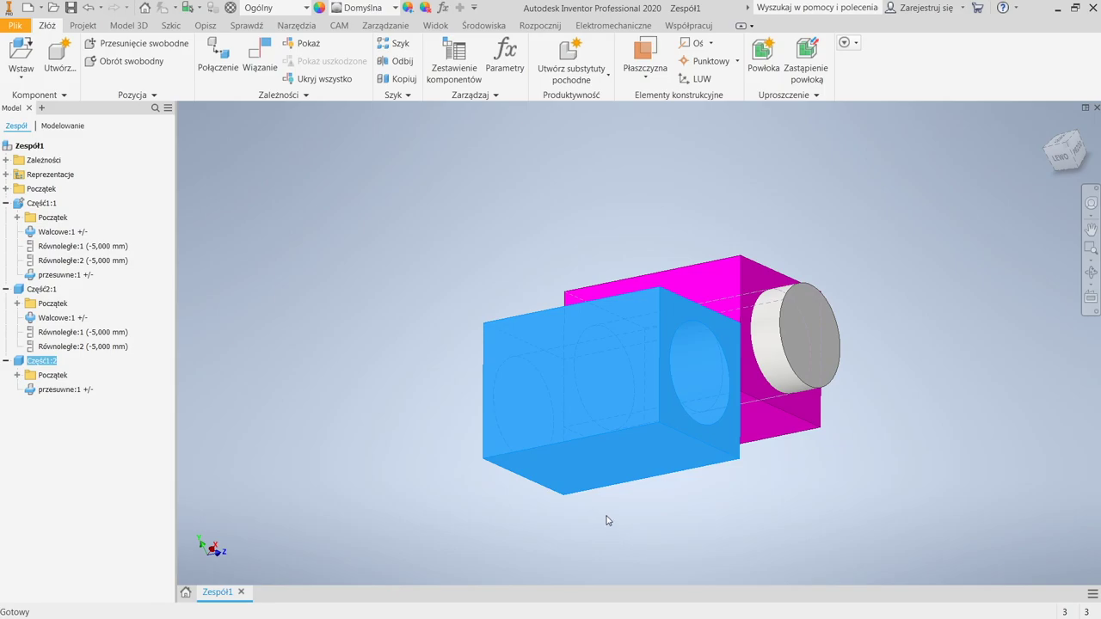
Realign the slider joint so the copied block travels lengthwise along the grounded block, using its long lower edge as first alignment reference
right_click(65, 389)
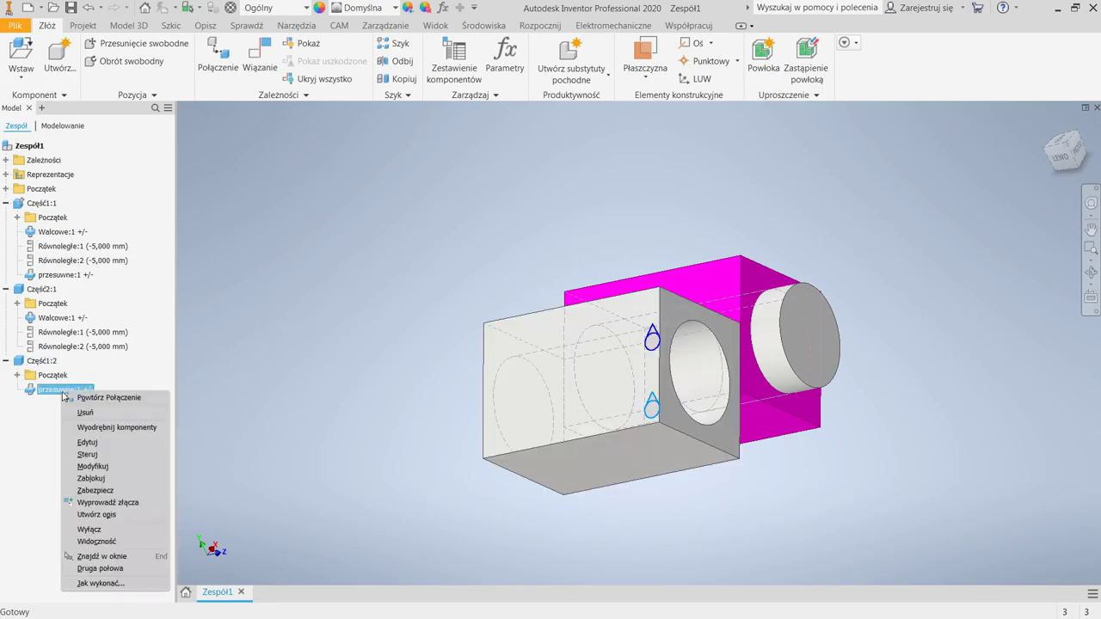
left_click(88, 442)
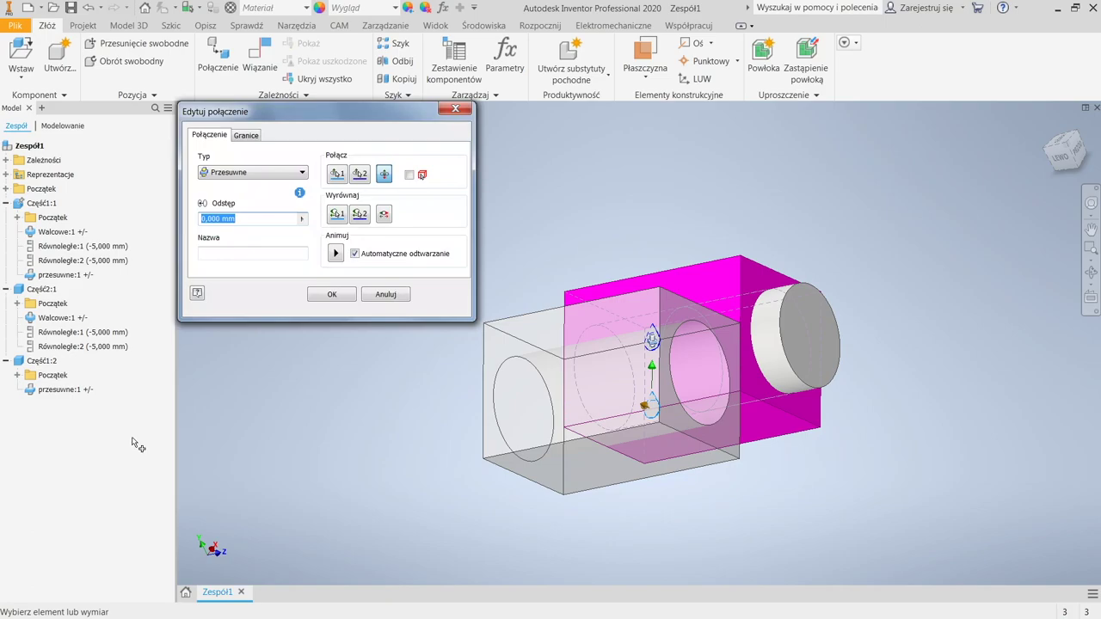
left_click(385, 216)
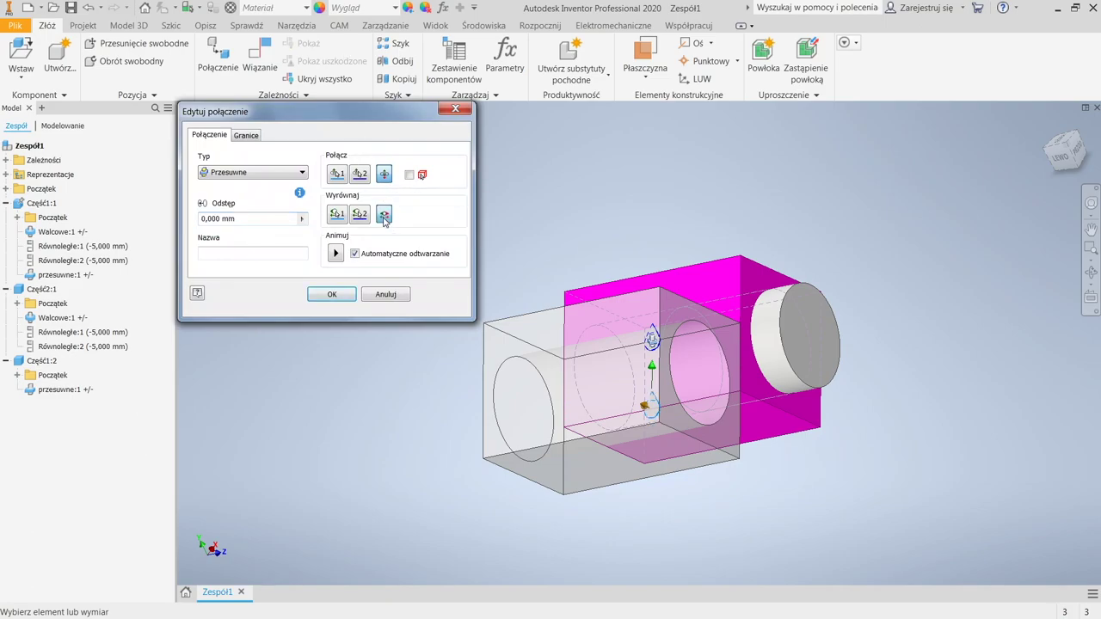
left_click(345, 213)
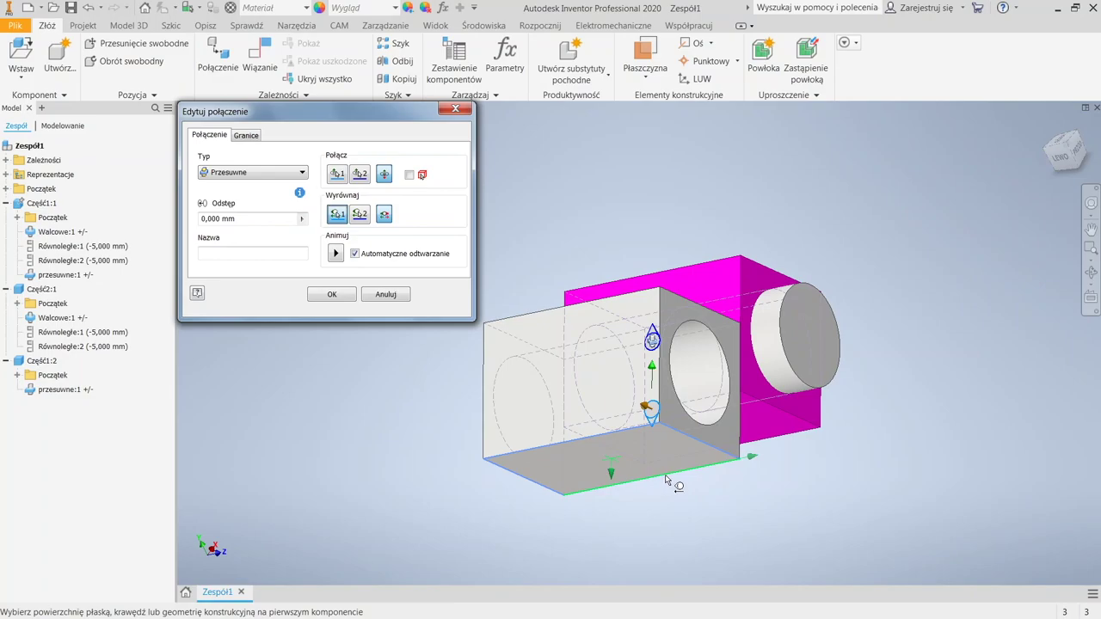
middle_click_drag(794, 491, 717, 450, "shift")
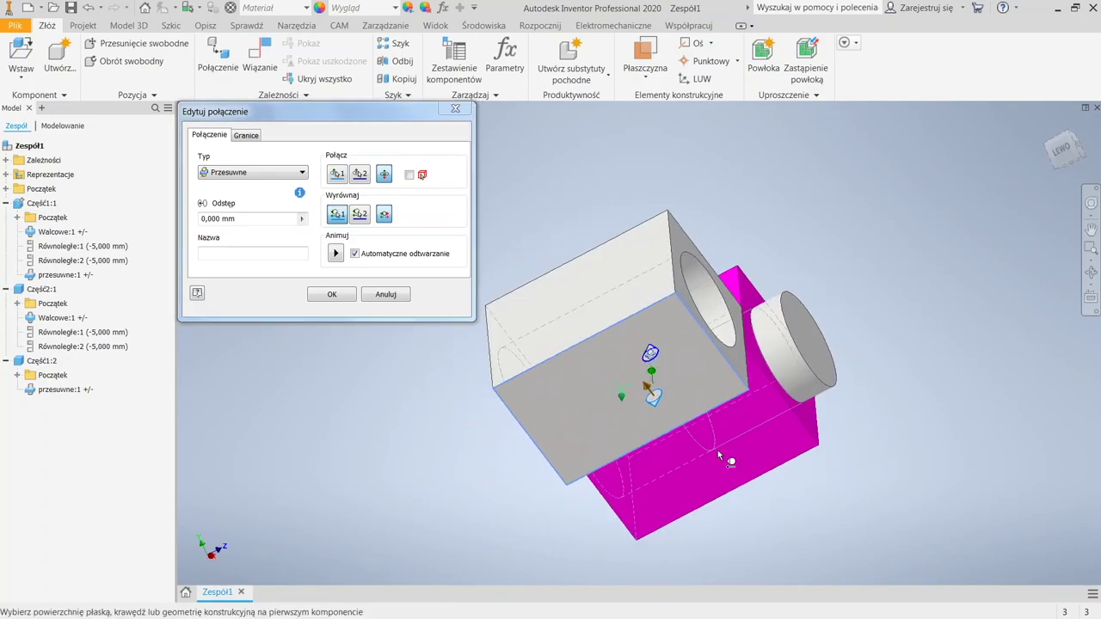
left_click(662, 443)
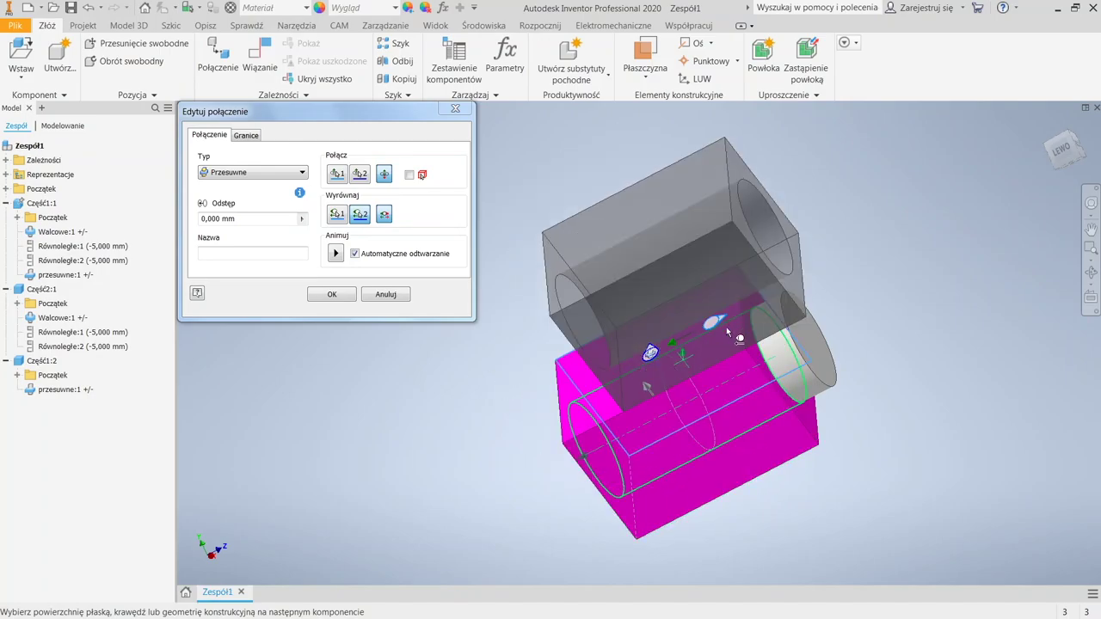
left_click(718, 368)
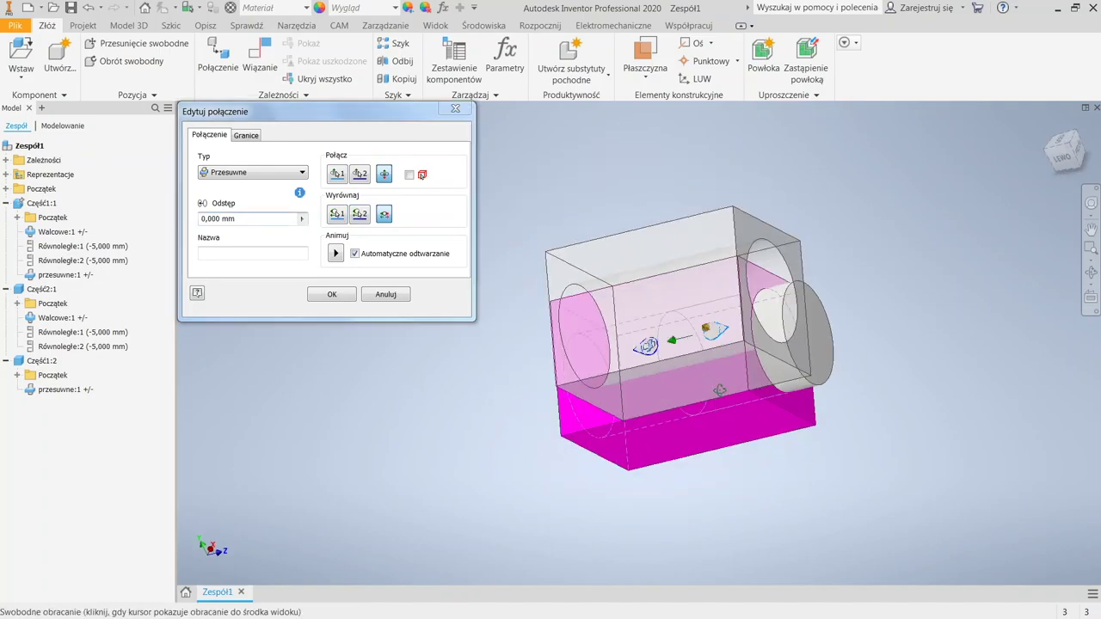
left_click(343, 296)
Slide the copied block back and forth lengthwise to test the joint's travel, leaving it at its far limit away from the pin
left_click_drag(711, 378, 665, 410)
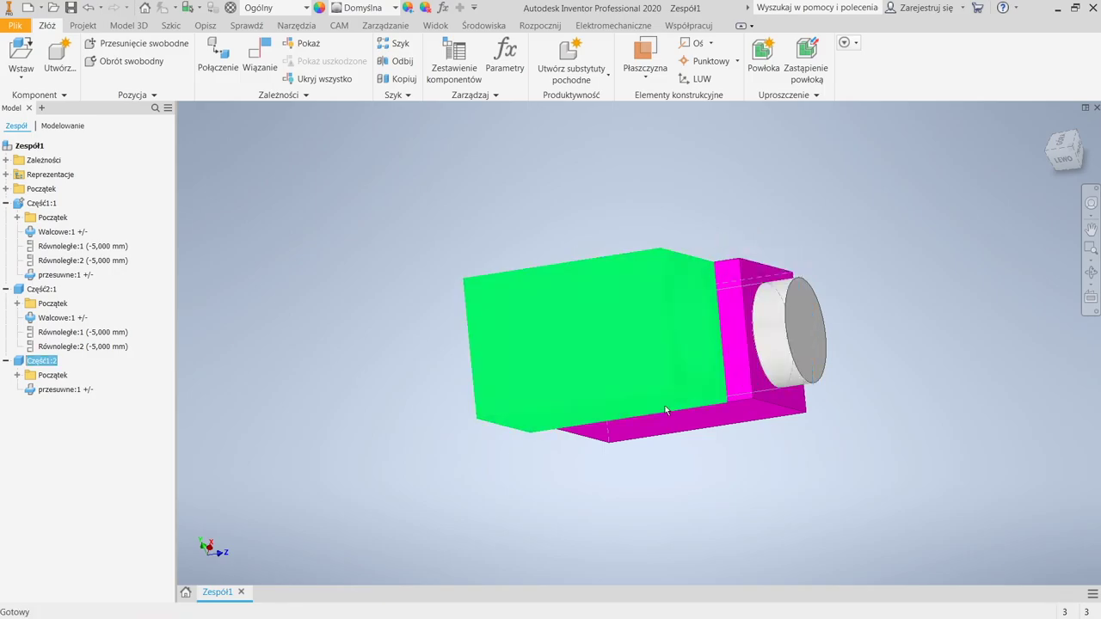
left_click_drag(599, 365, 378, 407)
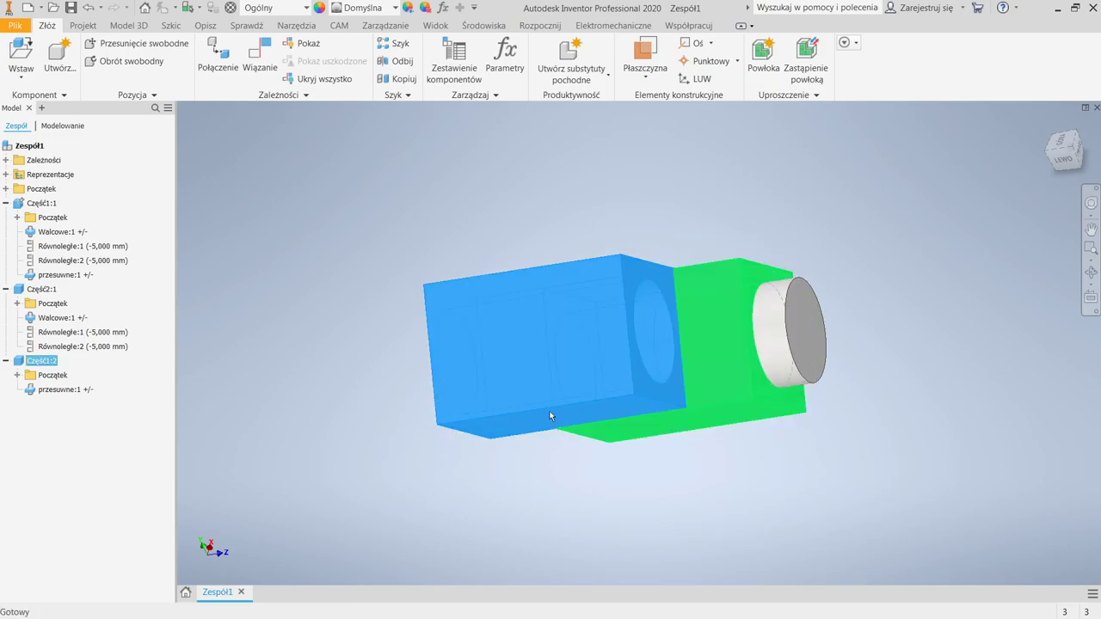
left_click_drag(791, 346, 874, 341)
left_click_drag(639, 362, 616, 358)
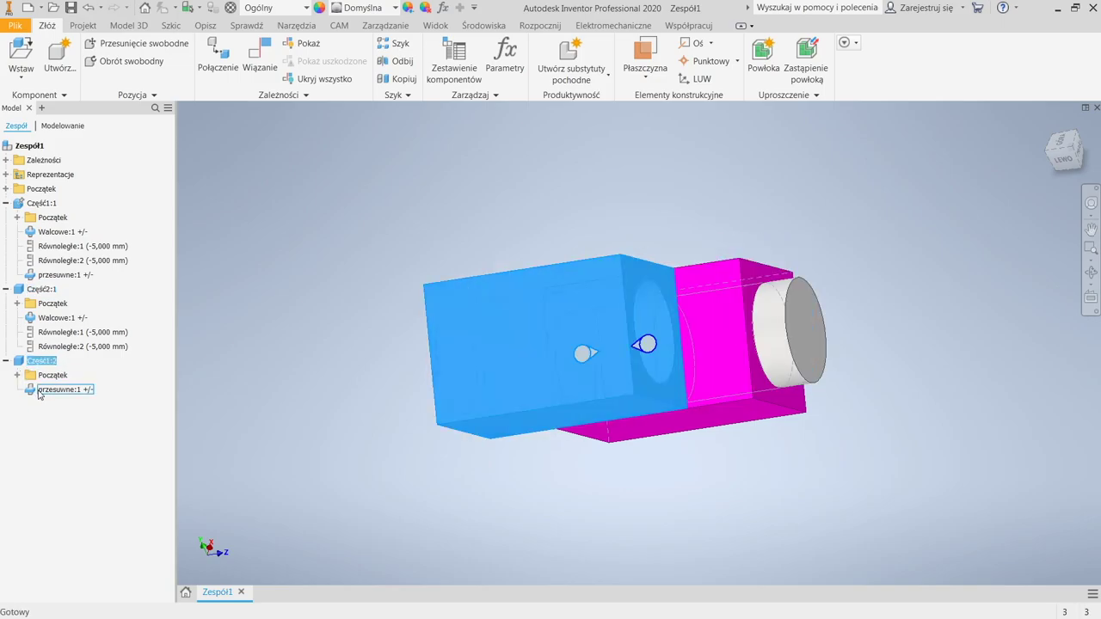
Drive the slider joint between 10 mm and -10 mm in both directions, step it backward, and cancel the drive
left_click(38, 393)
right_click(39, 394)
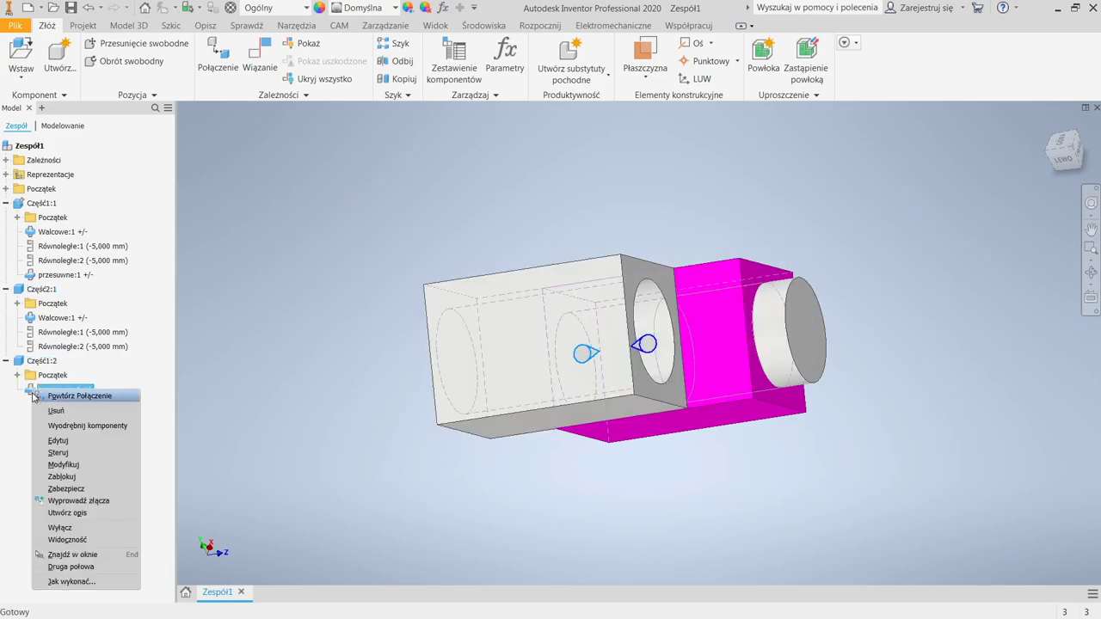
left_click(58, 453)
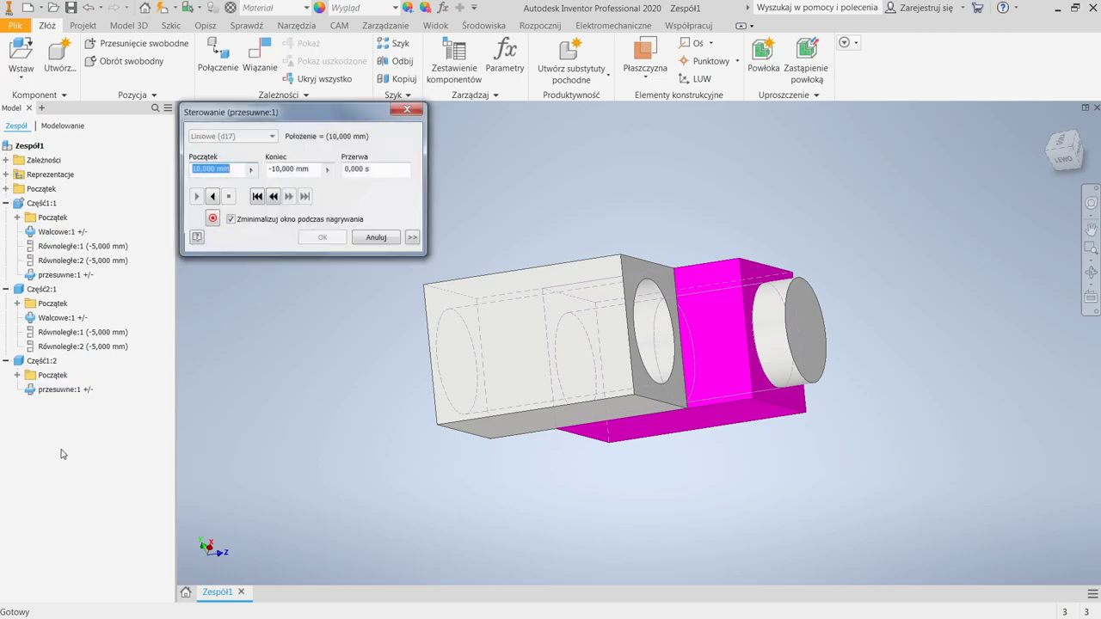
left_click(213, 197)
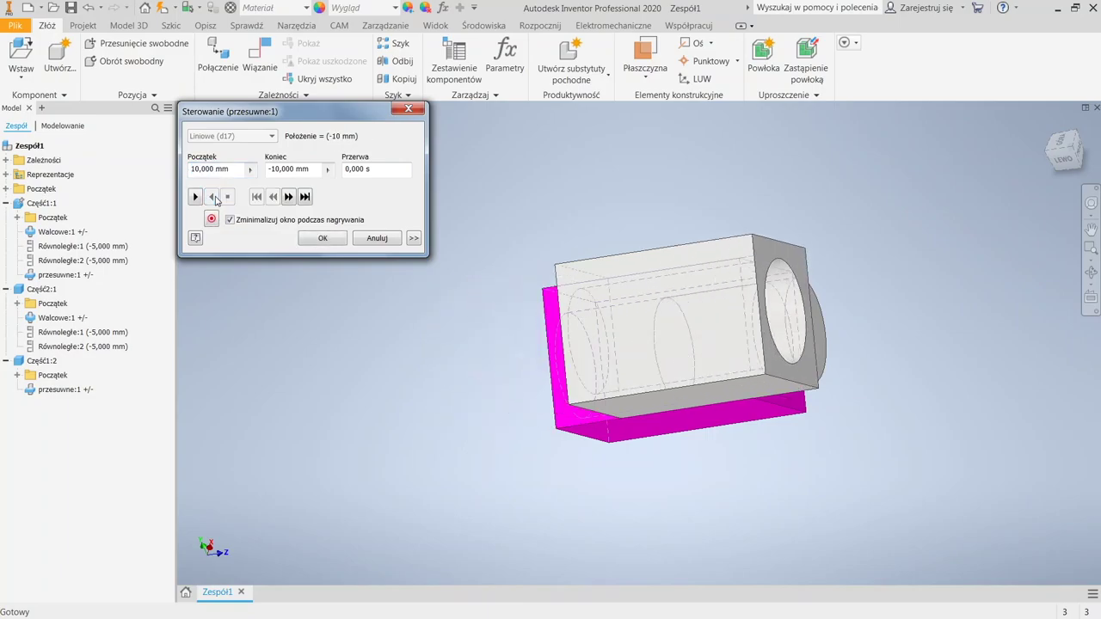
left_click(195, 197)
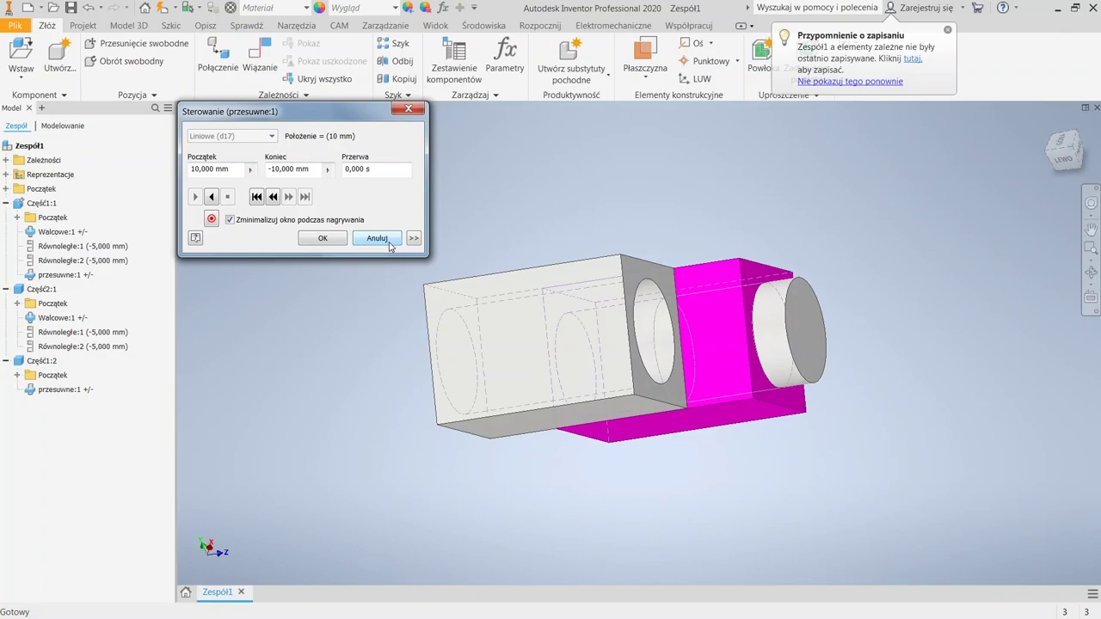
left_click(272, 196)
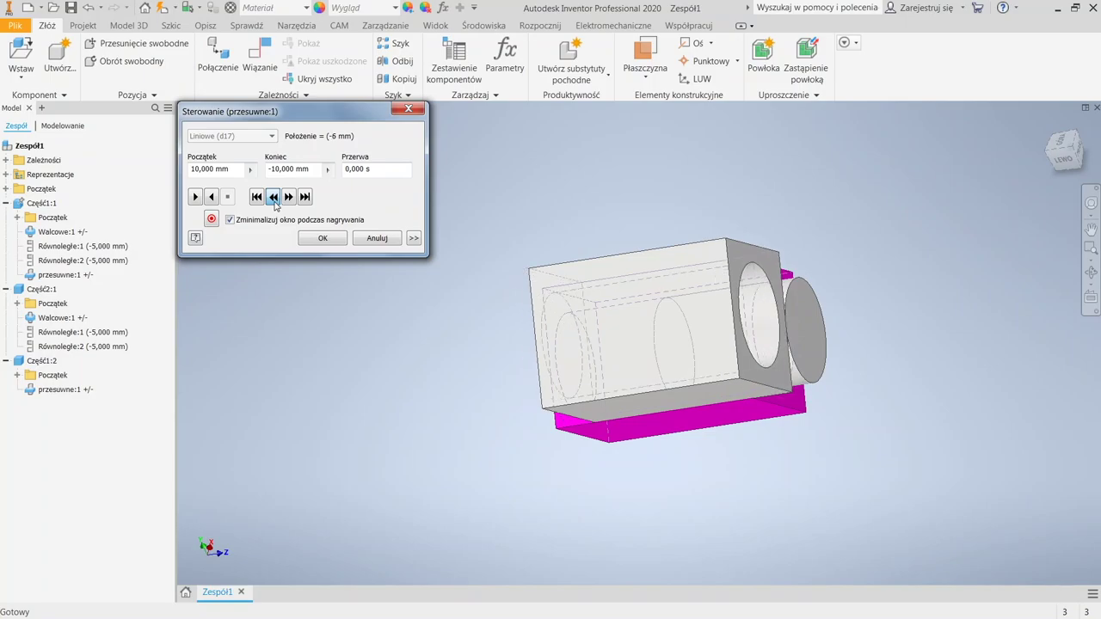
left_click(376, 238)
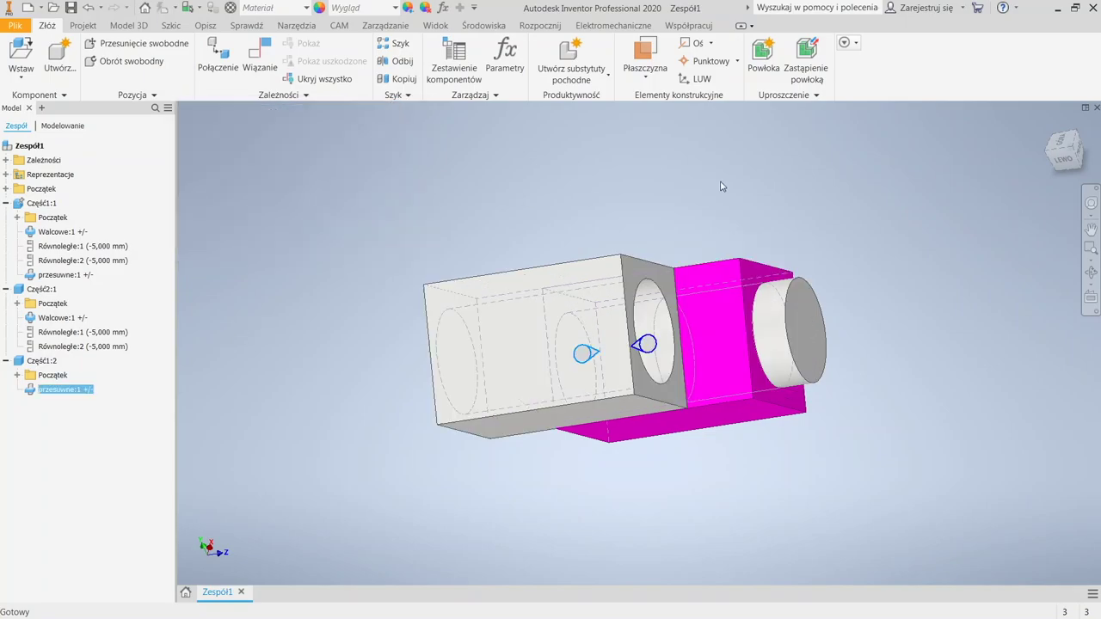
middle_click_drag(719, 187, 635, 210)
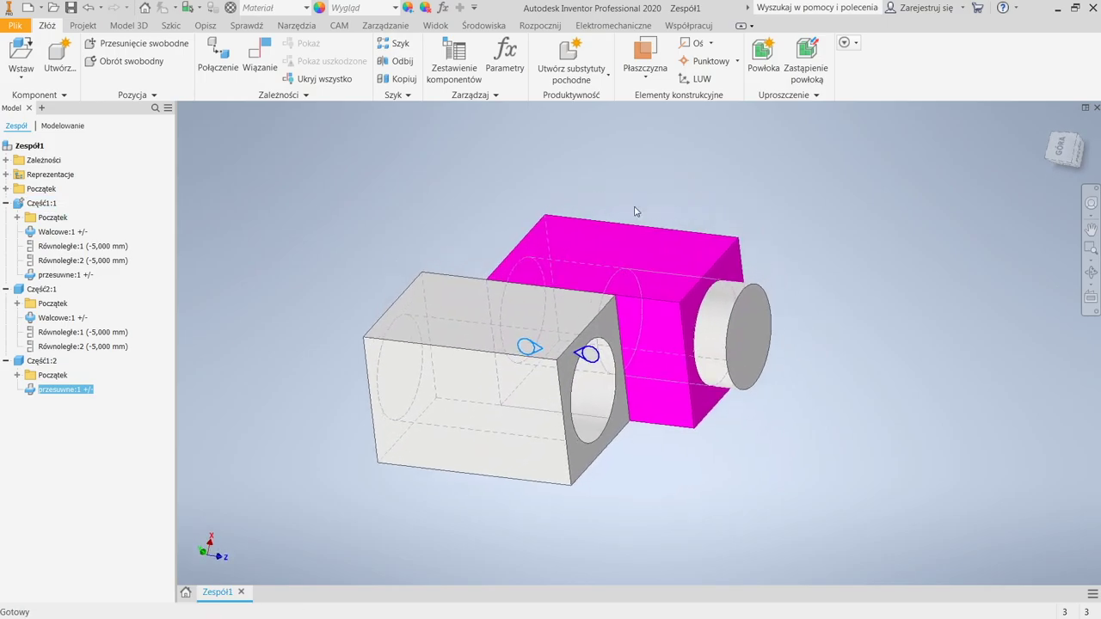
left_click(644, 80)
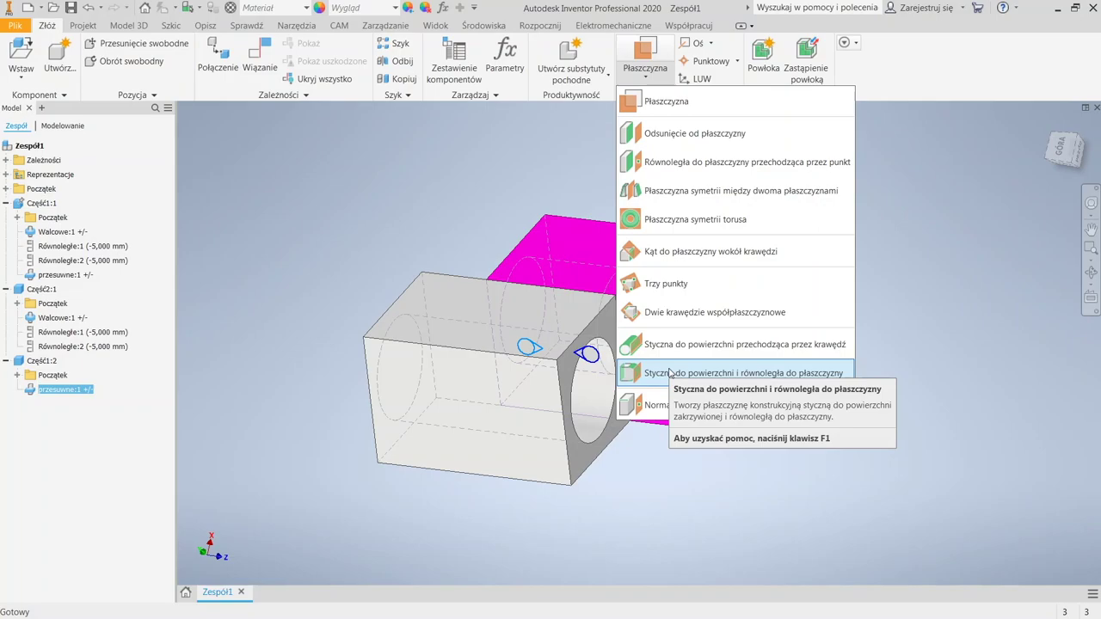
left_click(568, 258)
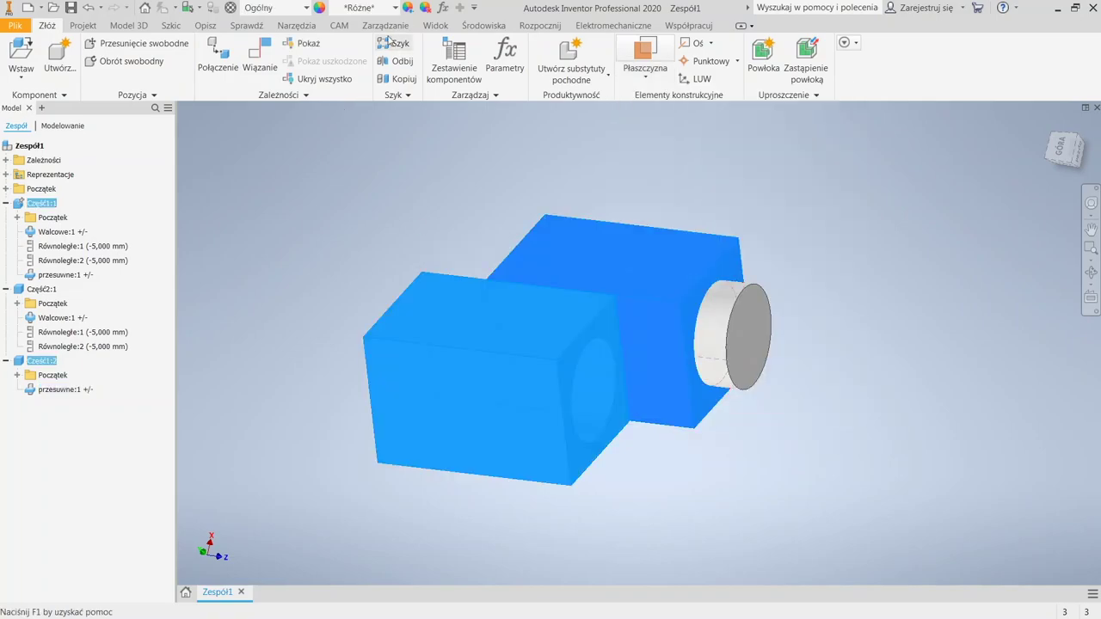
left_click(866, 318)
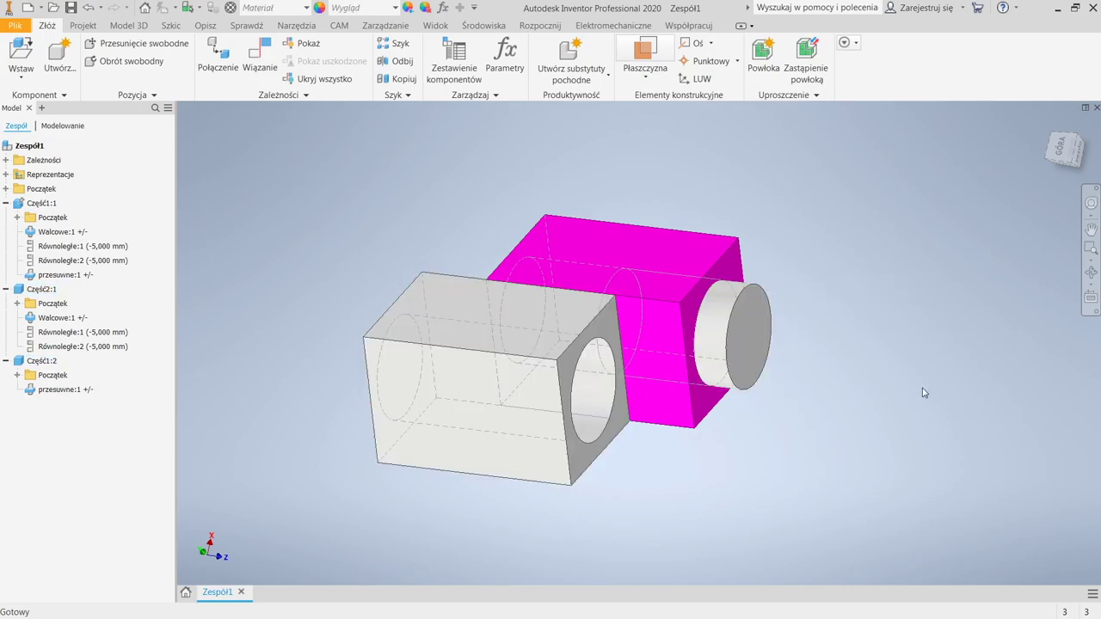
left_click_drag(559, 456, 562, 343)
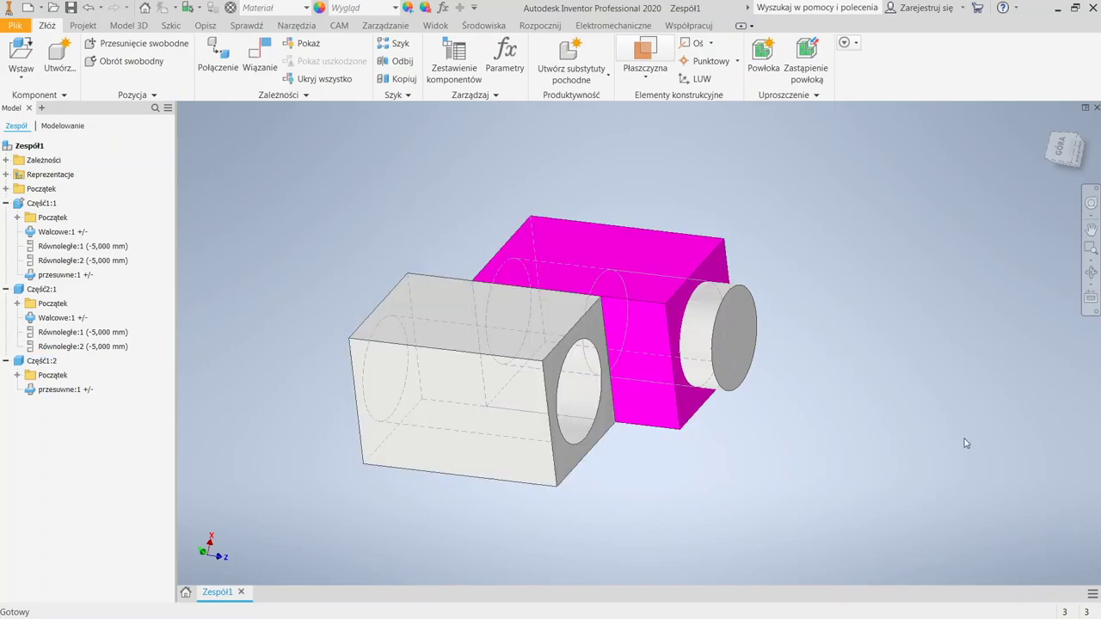
left_click_drag(544, 328, 495, 326)
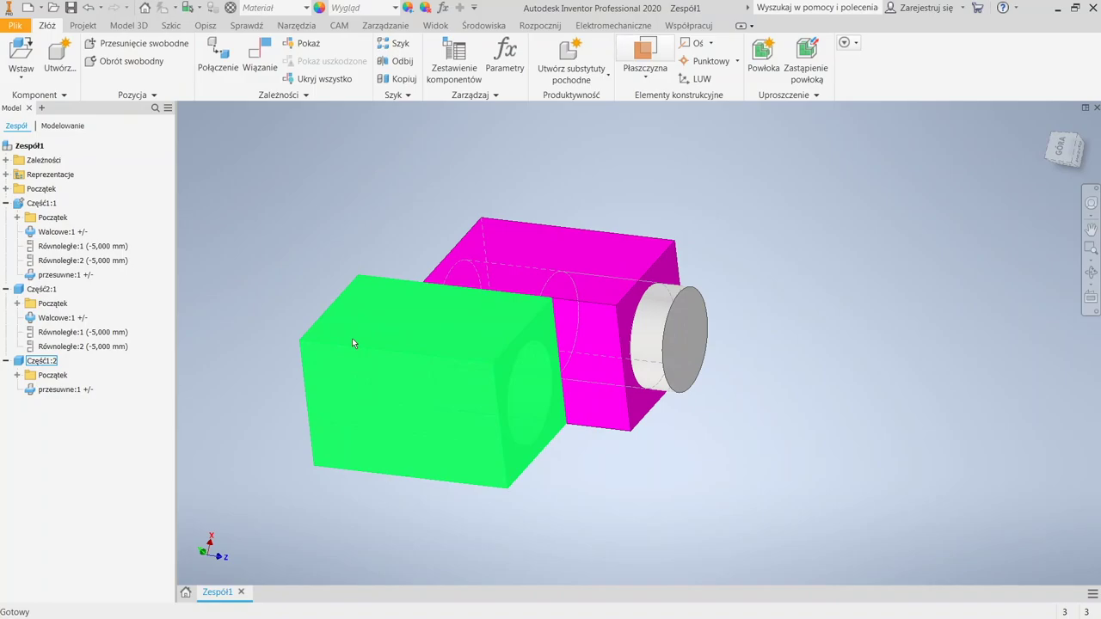
Add a flush constraint with a 10 mm offset between the two blocks' upper faces, and accept it despite the conflict
left_click(261, 60)
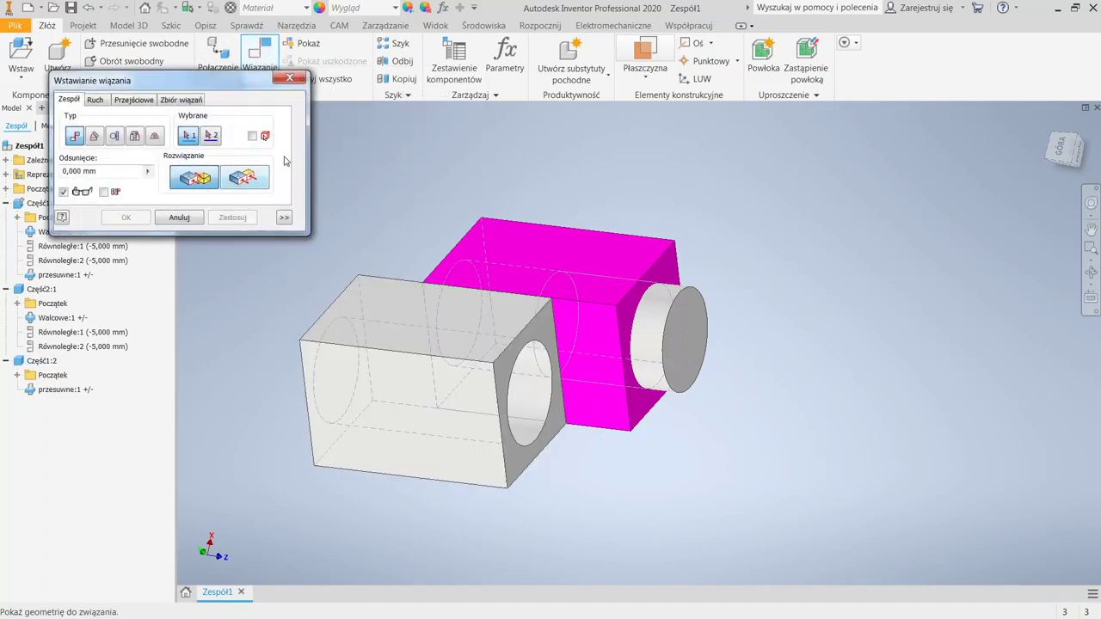
left_click(531, 269)
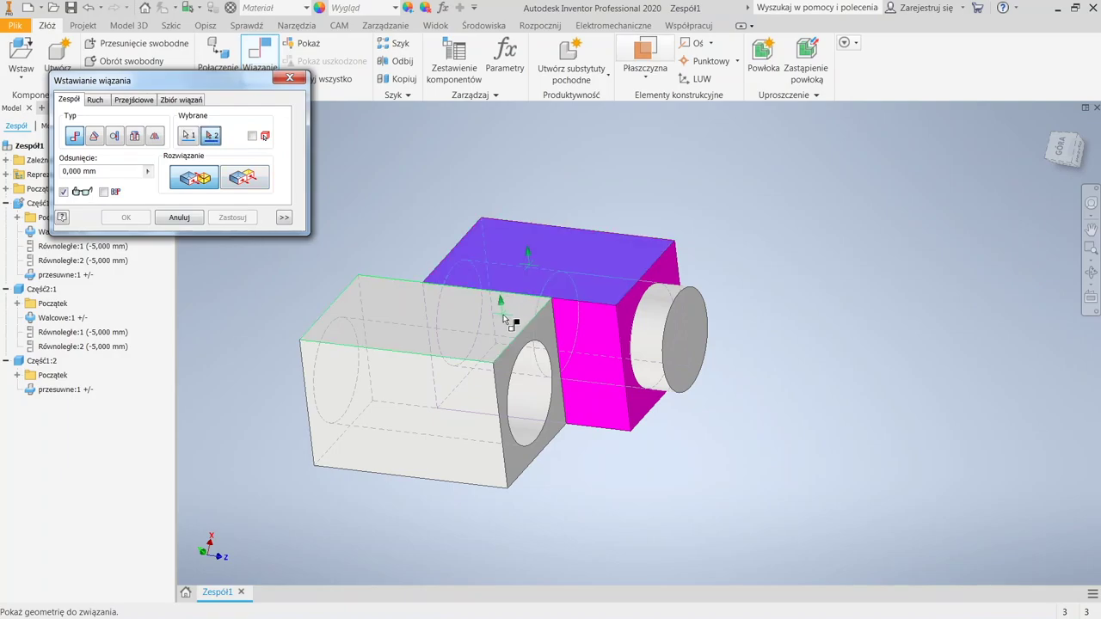
left_click(503, 311)
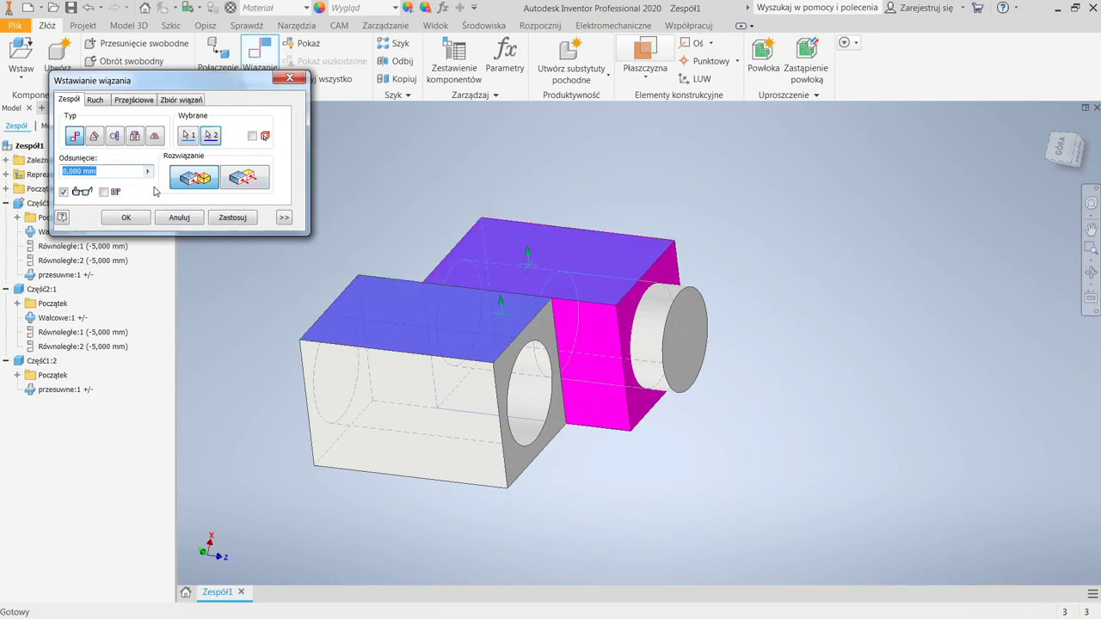
type("10")
left_click(241, 178)
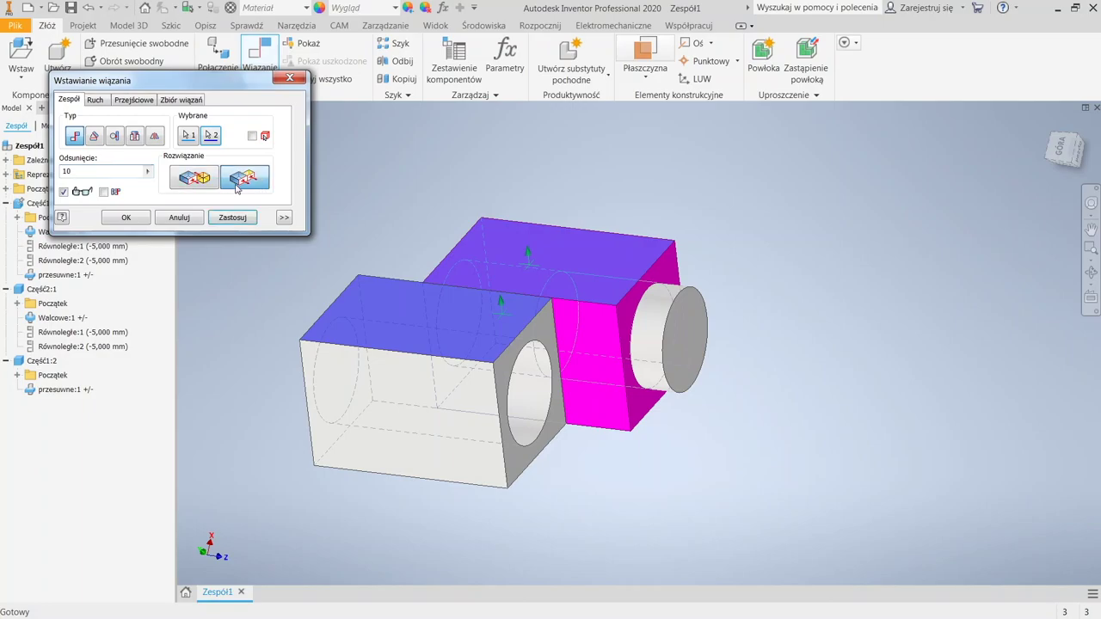
left_click(126, 217)
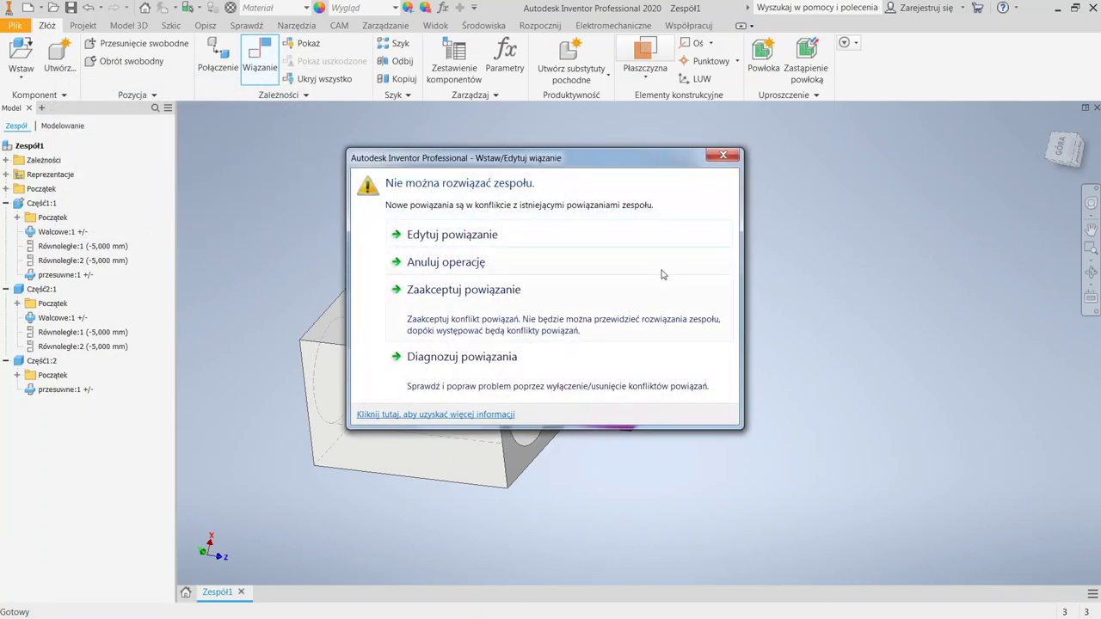
left_click(509, 294)
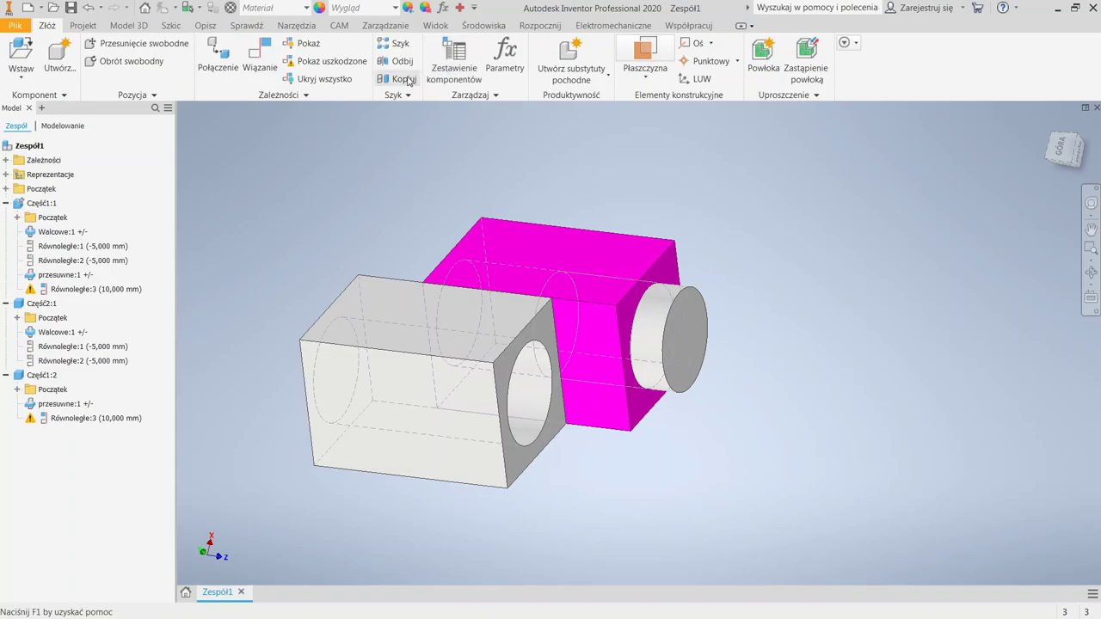
Show the sick relationships, and delete the conflicting 10 mm flush constraint between the blocks through Design Doctor
left_click(311, 68)
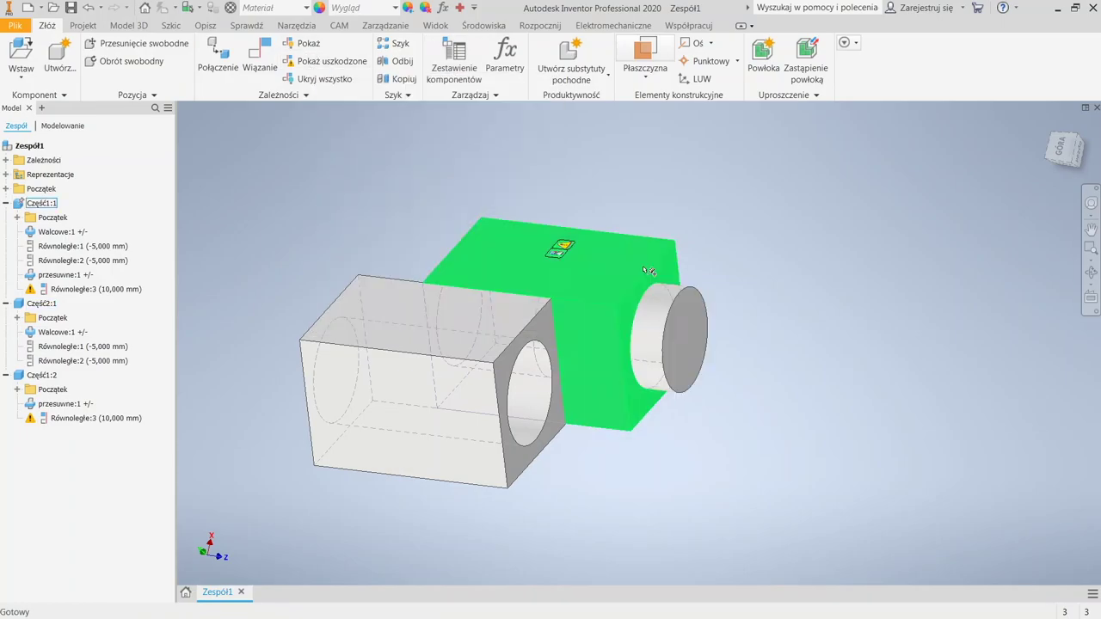
left_click(565, 249)
right_click(560, 249)
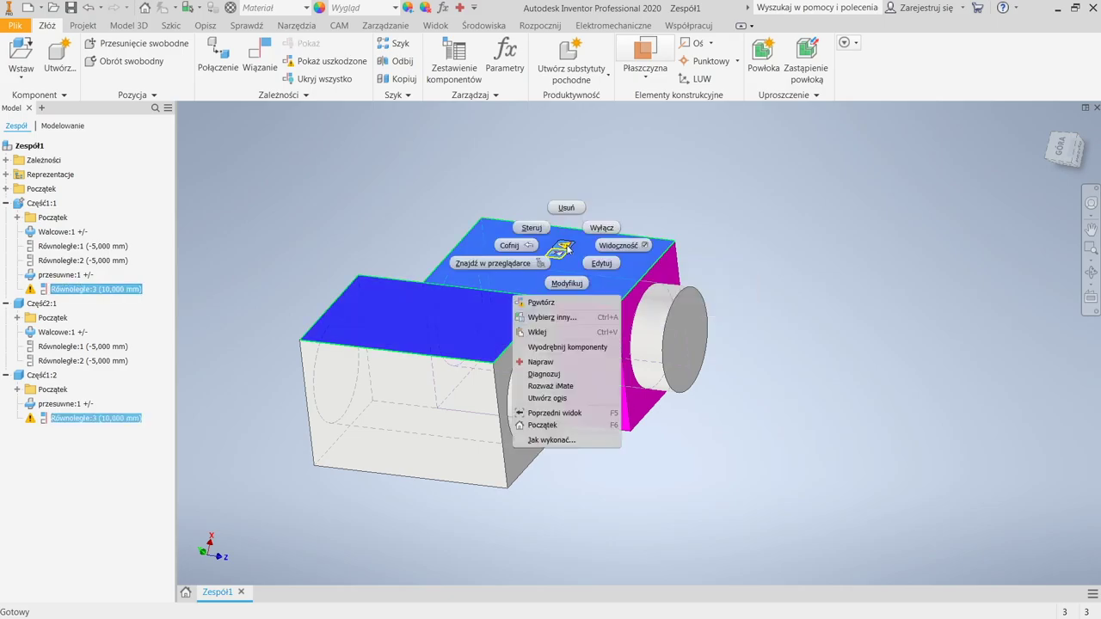
left_click(556, 360)
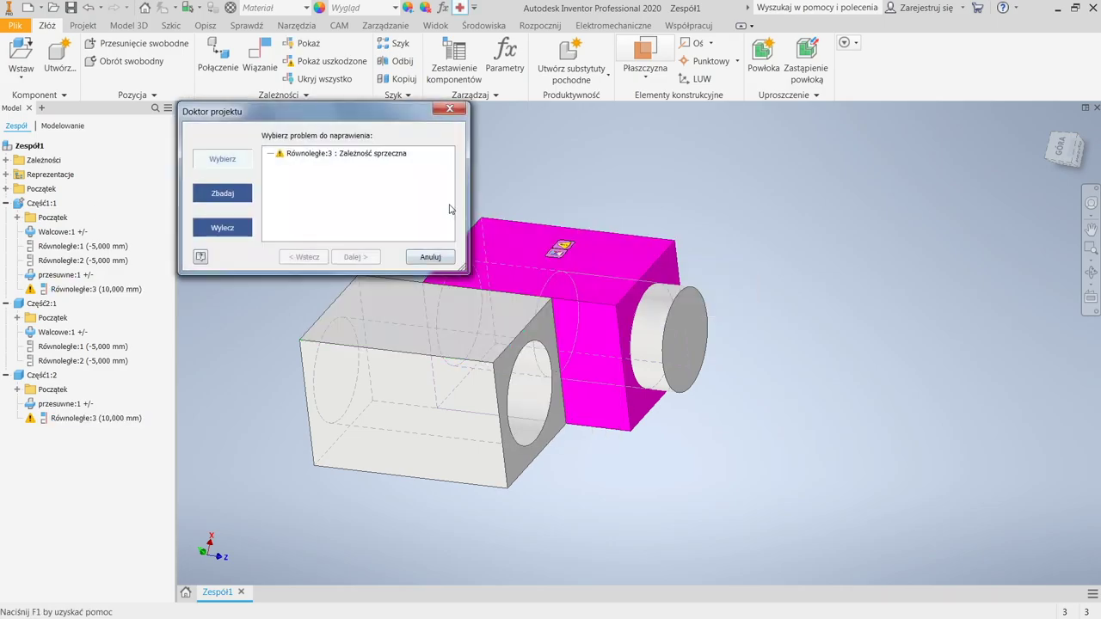
left_click(357, 153)
left_click(355, 256)
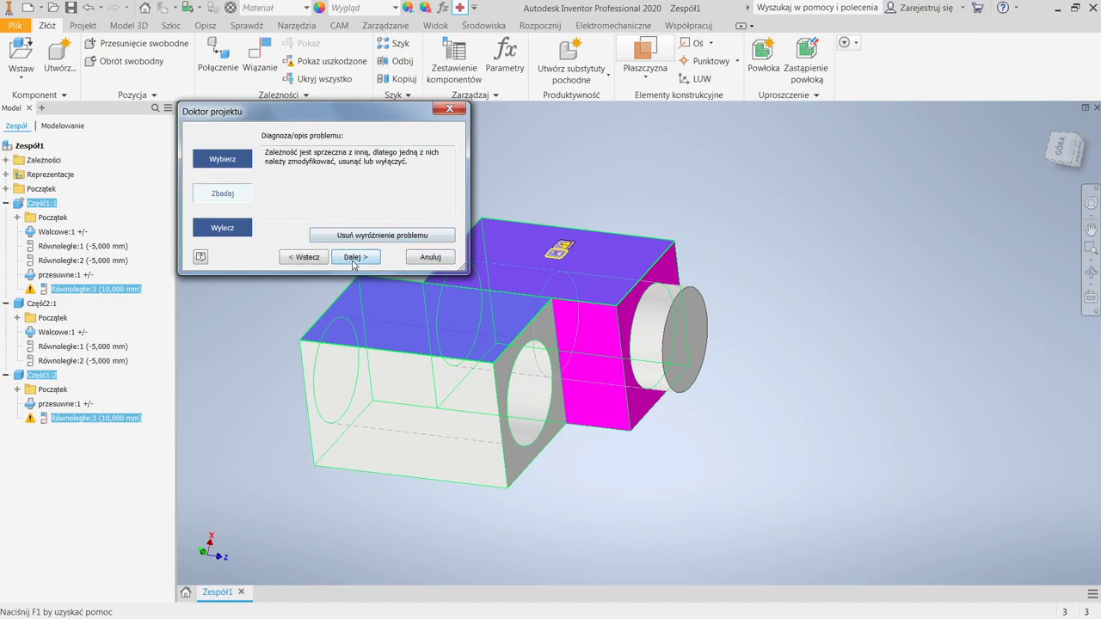
left_click(358, 257)
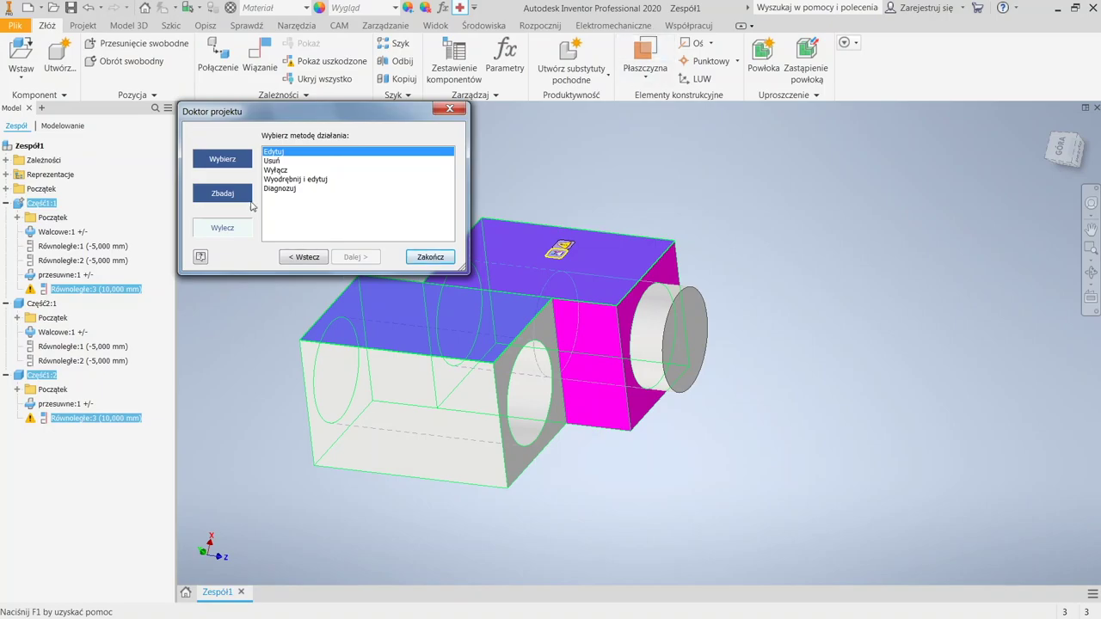
left_click(293, 161)
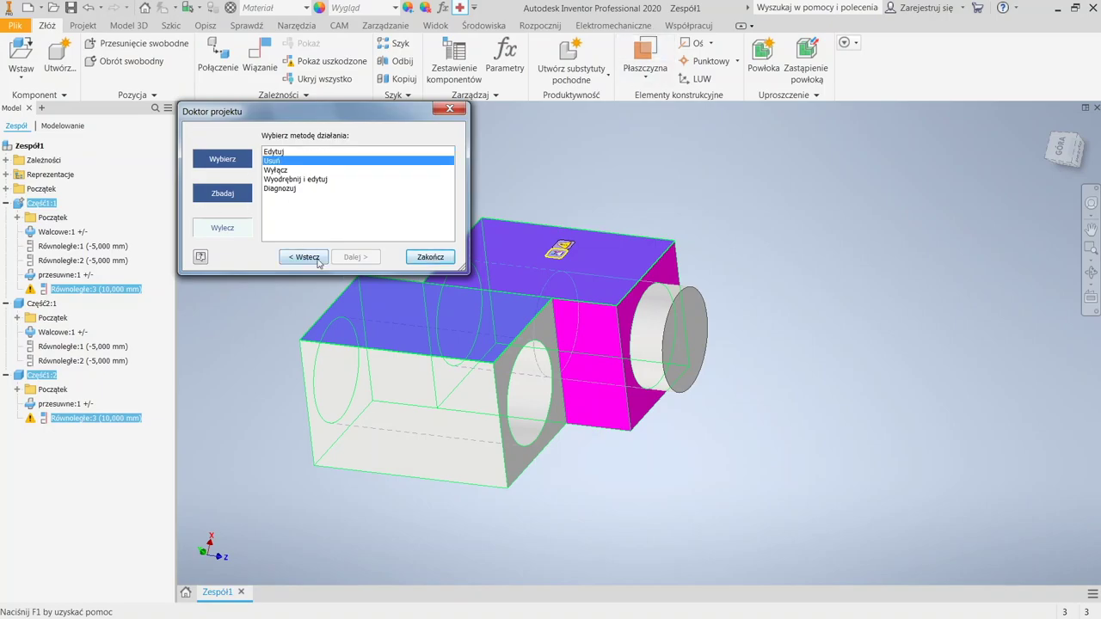
left_click(431, 257)
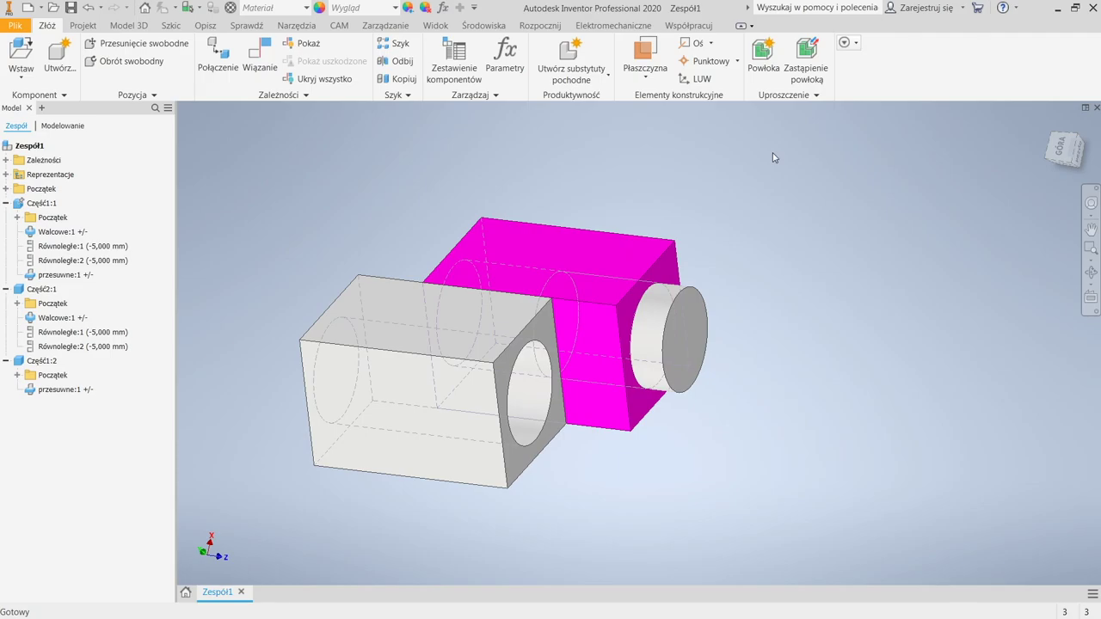
Save the assembly as Zespół1.iam in the warsztaty_konar folder, and close it
left_click_drag(708, 312, 707, 342)
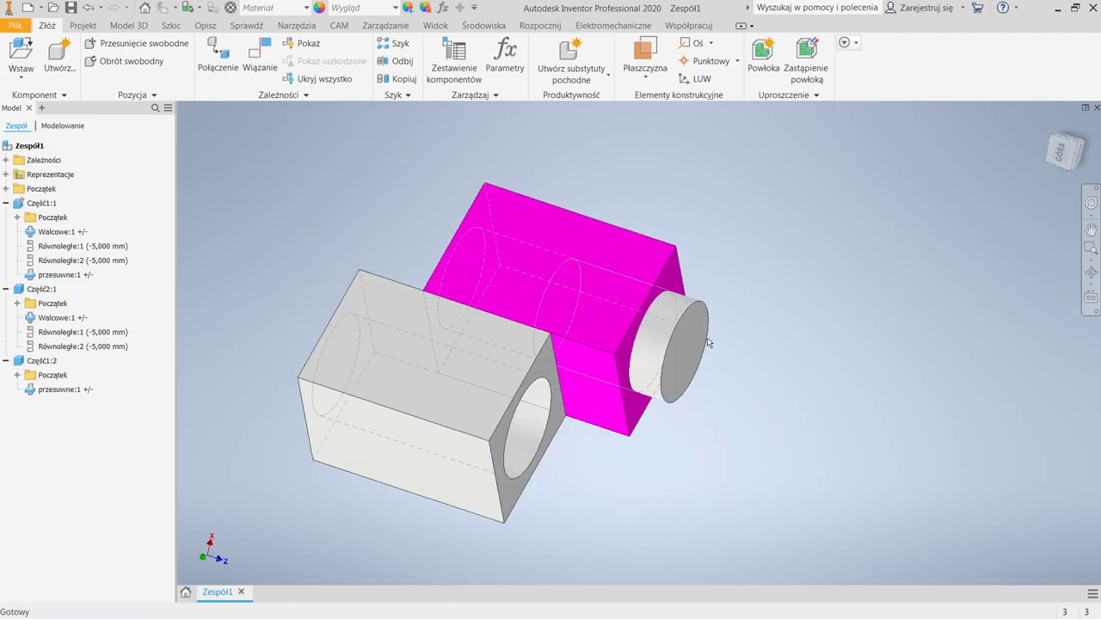
key("ctrl+s")
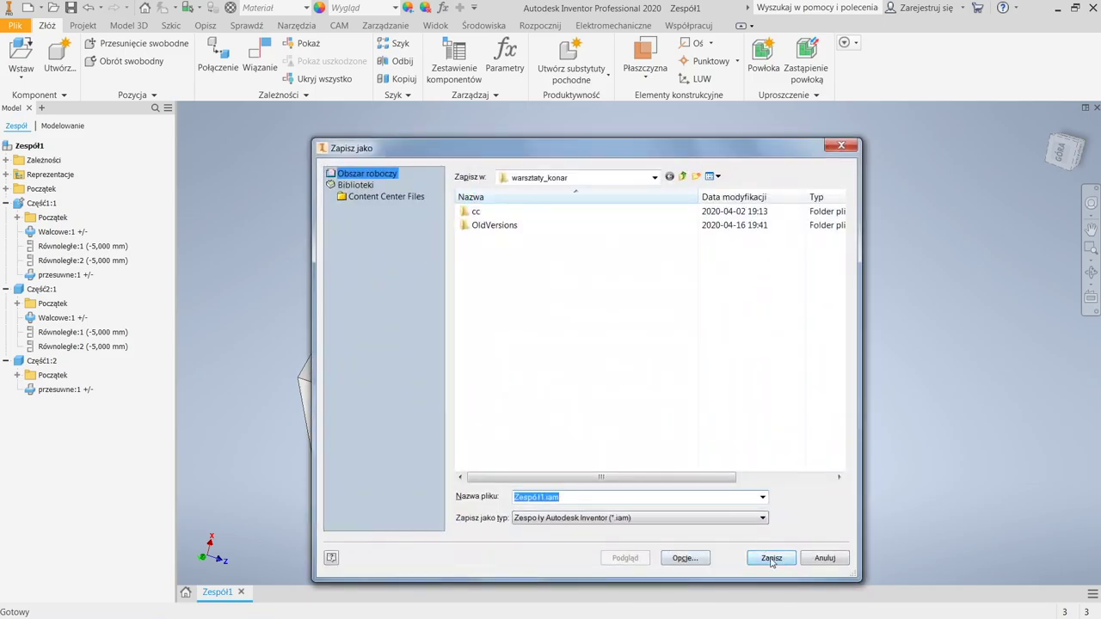
left_click(771, 558)
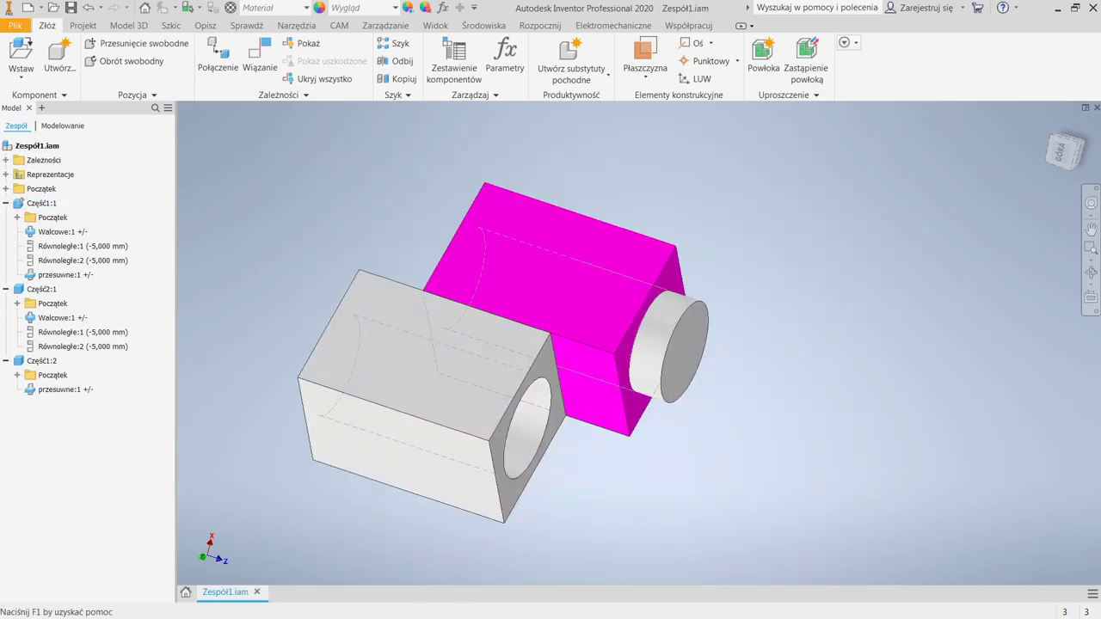
left_click(257, 591)
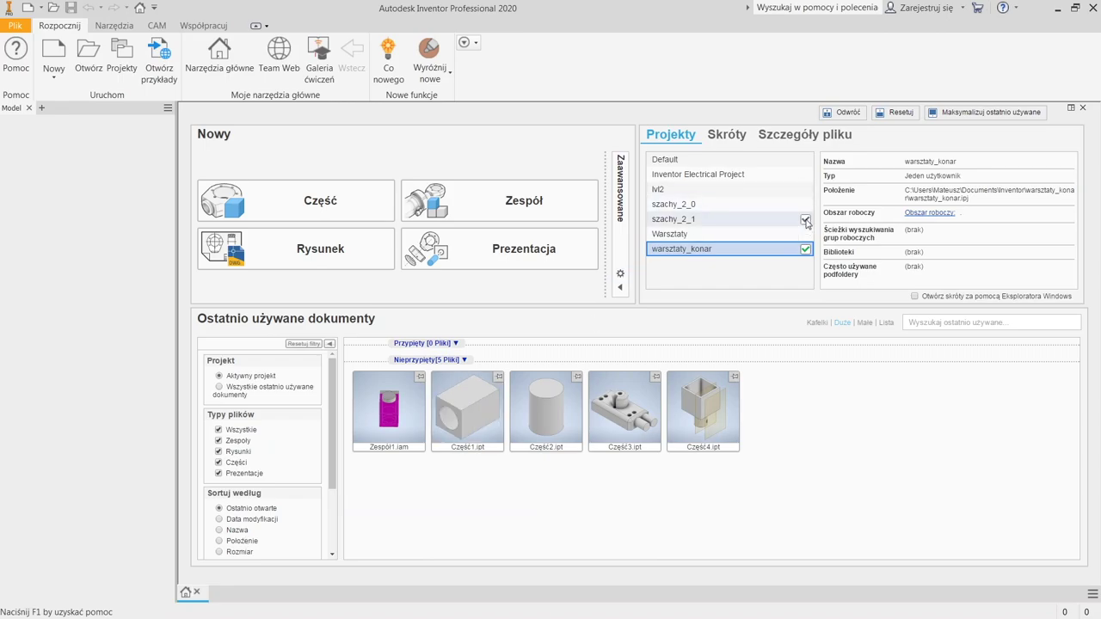
Activate the szachy_2_1 project and open szachy_2_1.iam, skipping the unresolved TM.iam reference and declining the assembly update
left_click(806, 220)
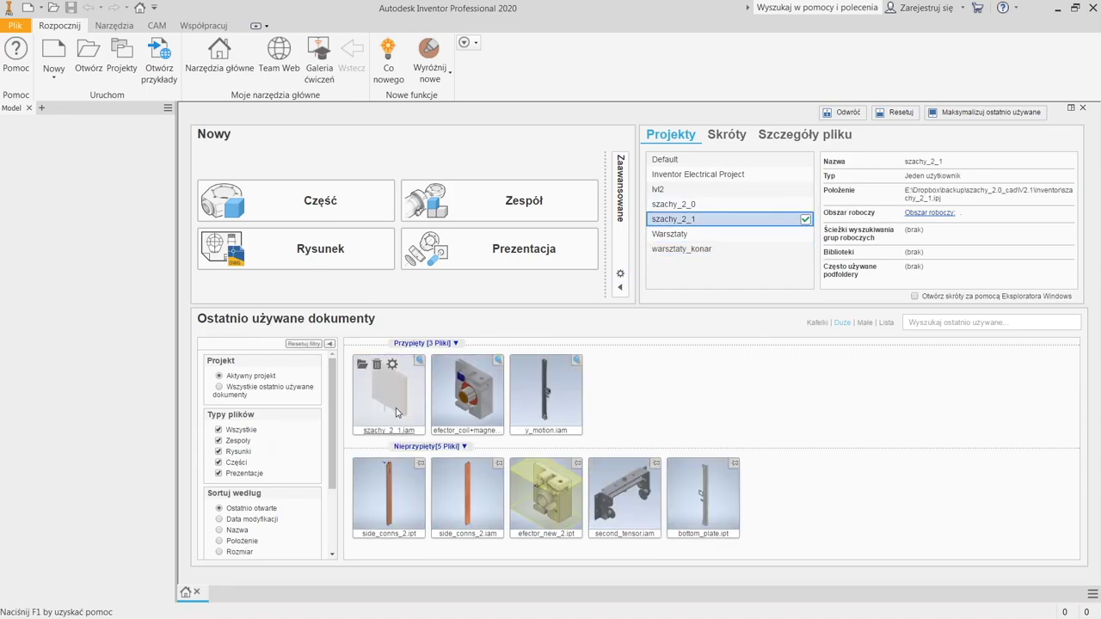
left_click(394, 410)
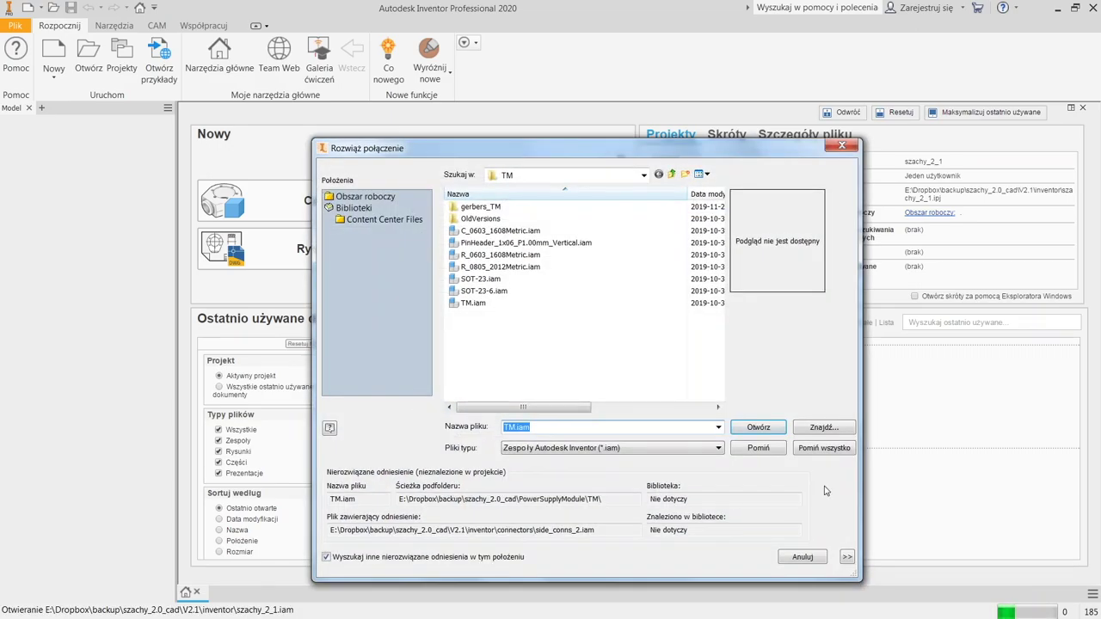
left_click(761, 448)
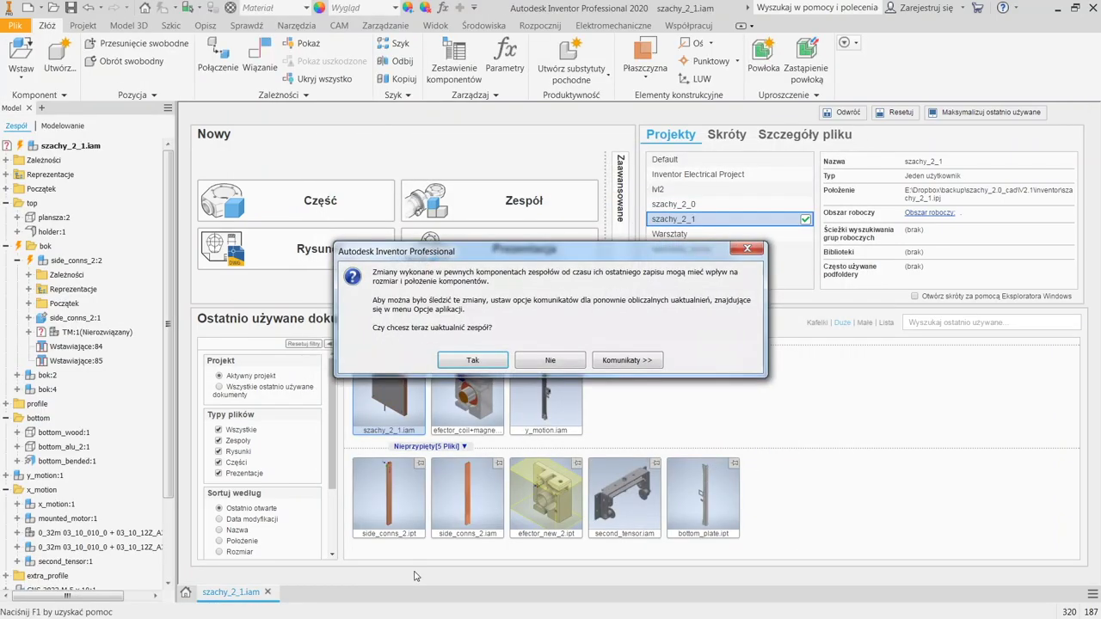
left_click(554, 361)
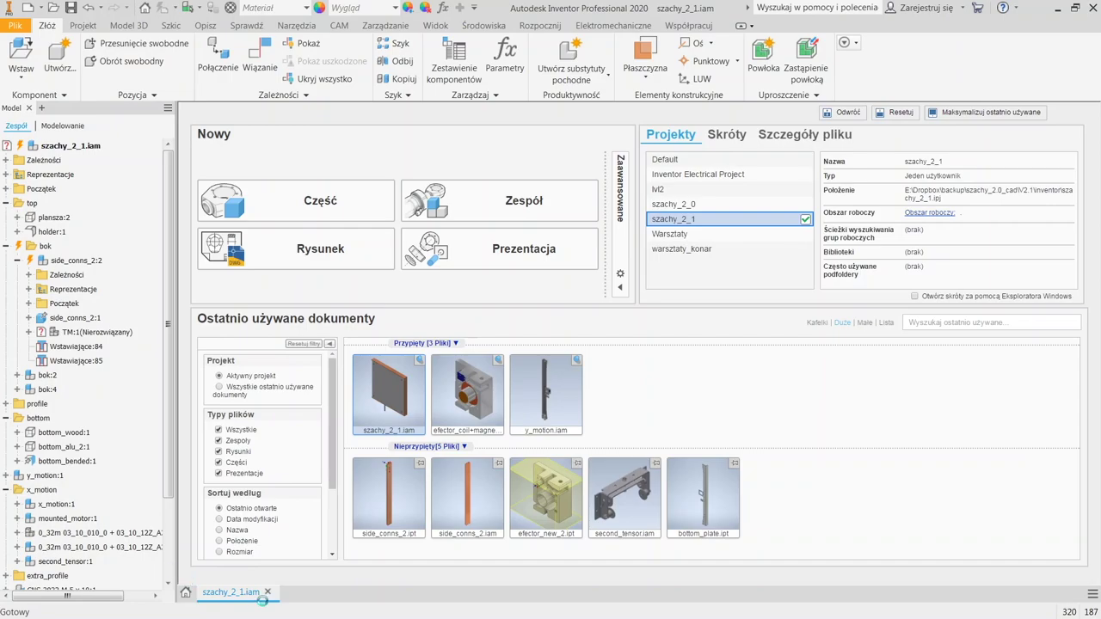
Close the szachy_2_1.iam assembly
left_click(267, 592)
left_click(272, 595)
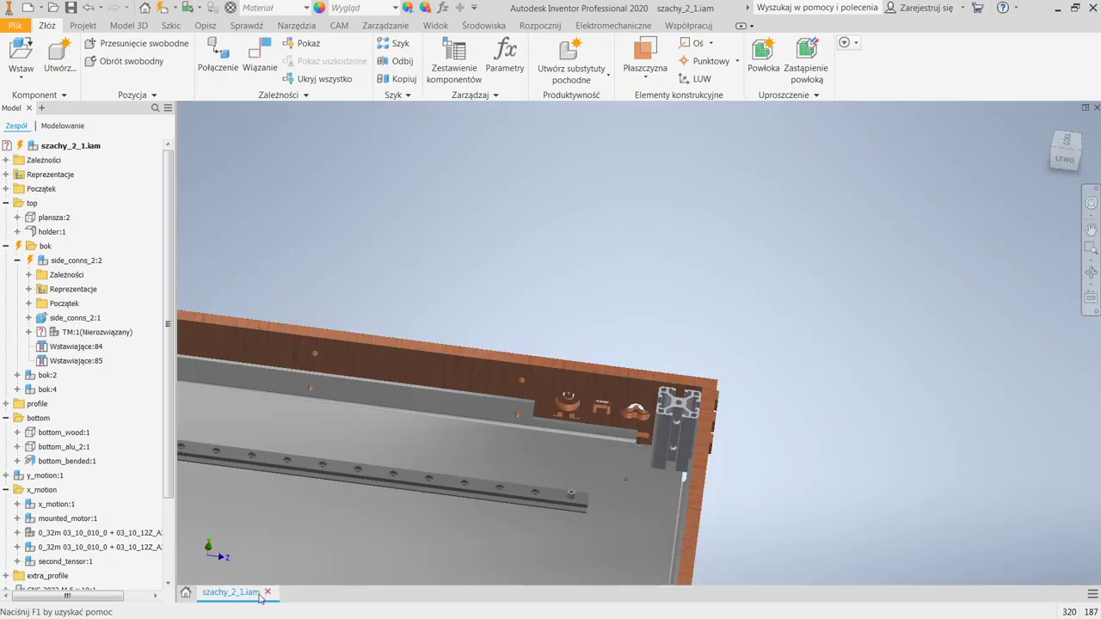
left_click(185, 593)
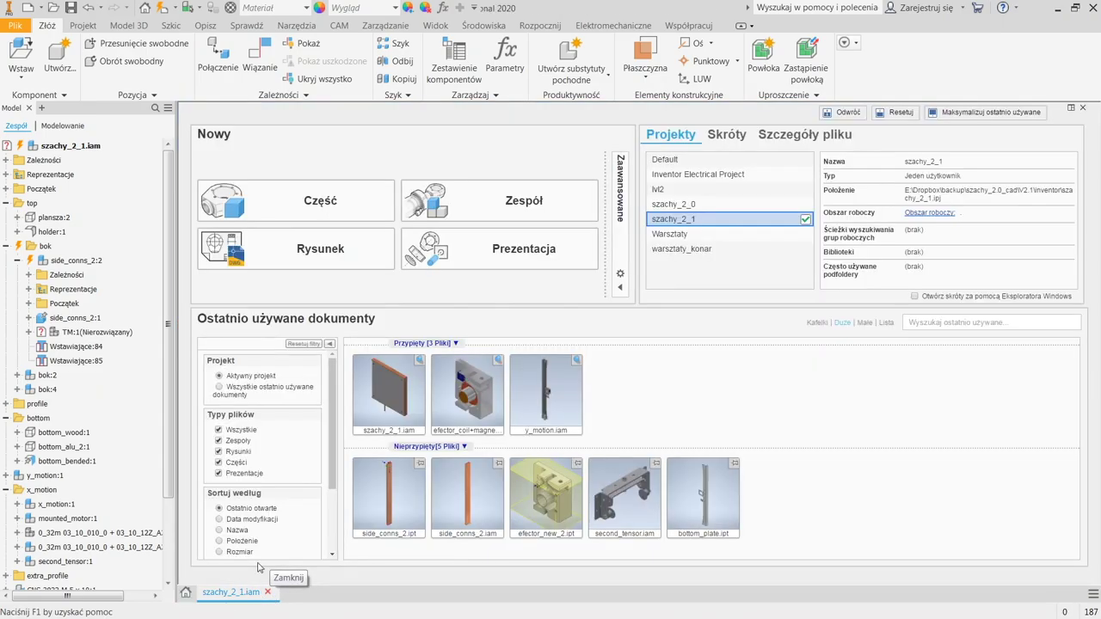
left_click(267, 592)
Reopen szachy_2_1.iam, resolve the missing reference with TM.iam from the TM folder, accept its location, and update the assembly
mouse_move(417, 417)
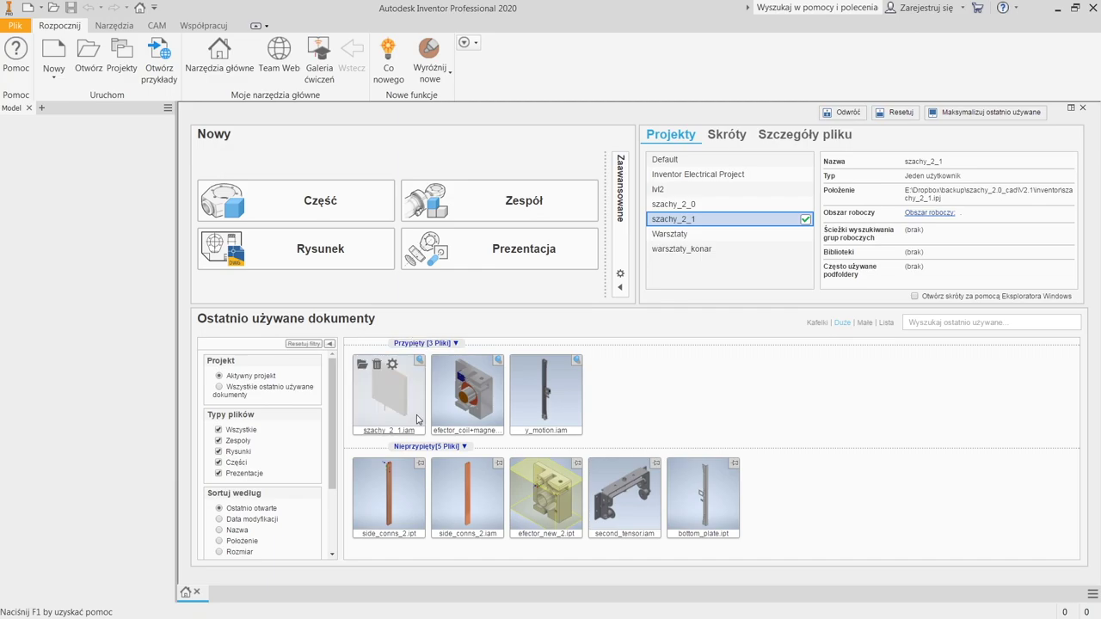
double_click(401, 406)
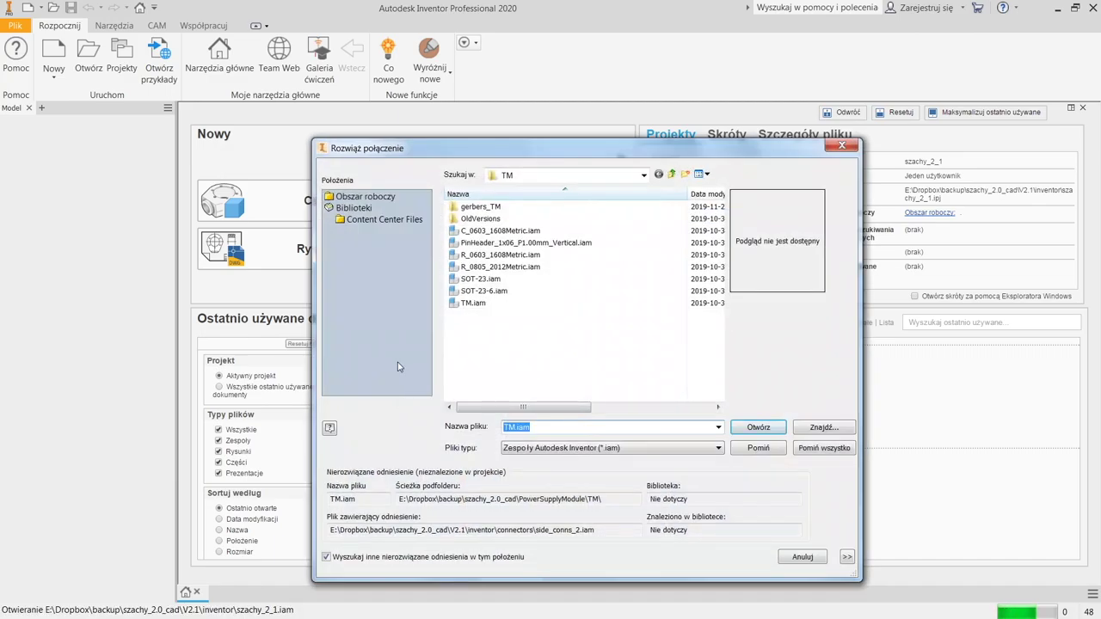
left_click_drag(627, 145, 596, 106)
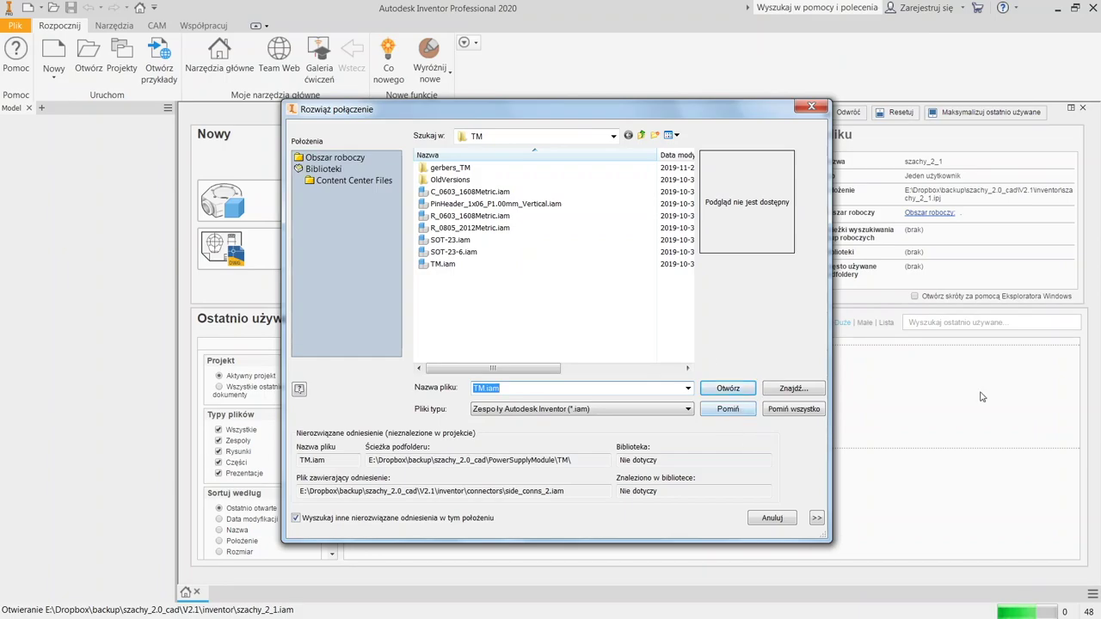
left_click(453, 266)
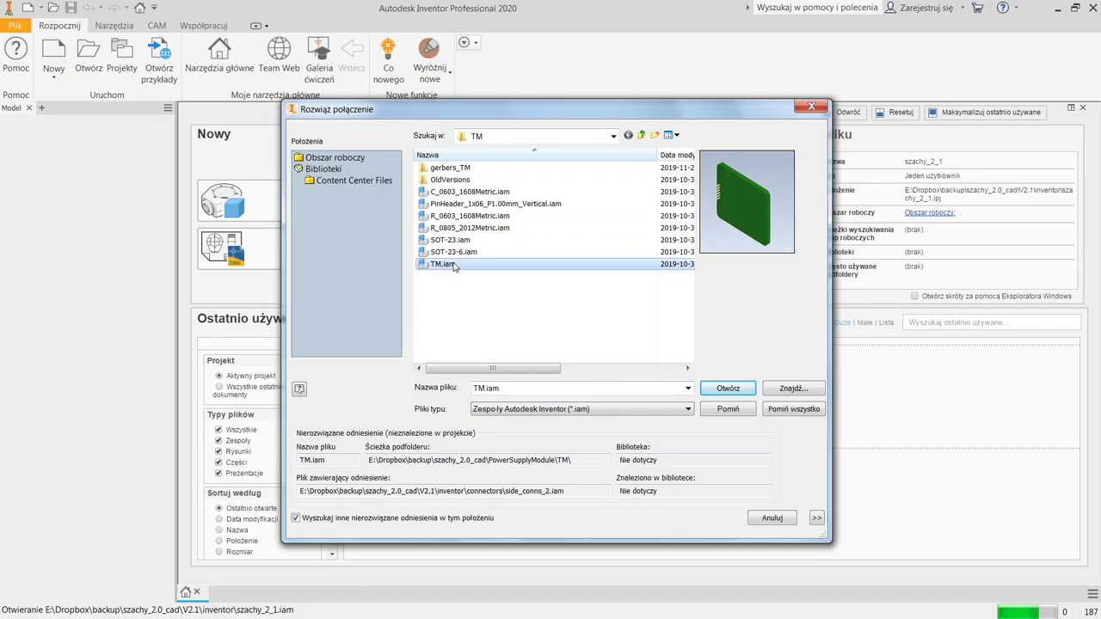
double_click(453, 266)
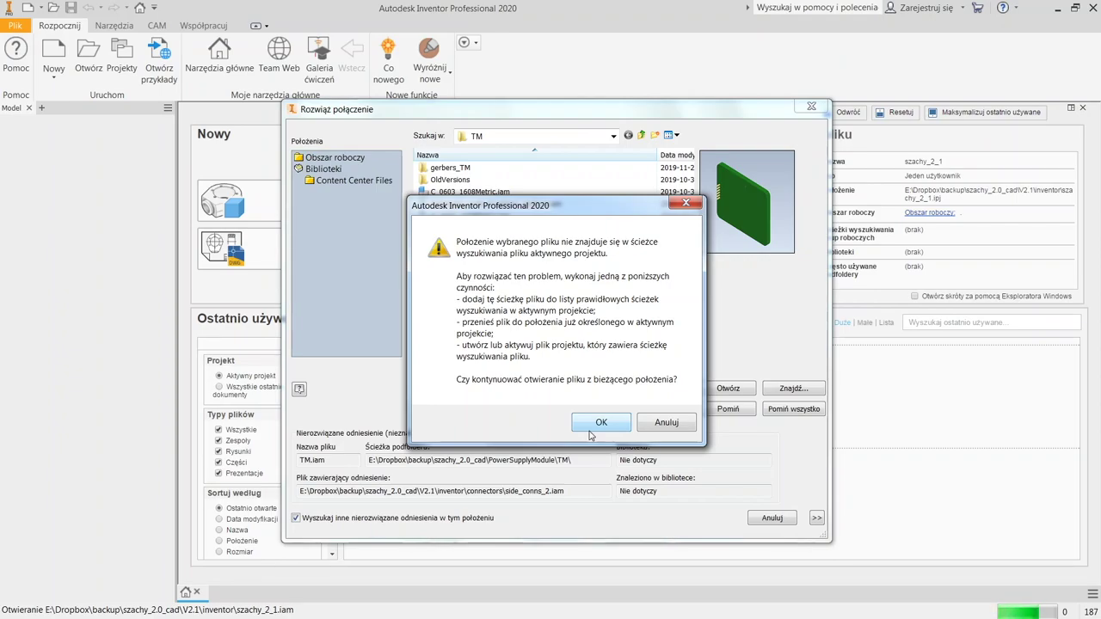
left_click(594, 422)
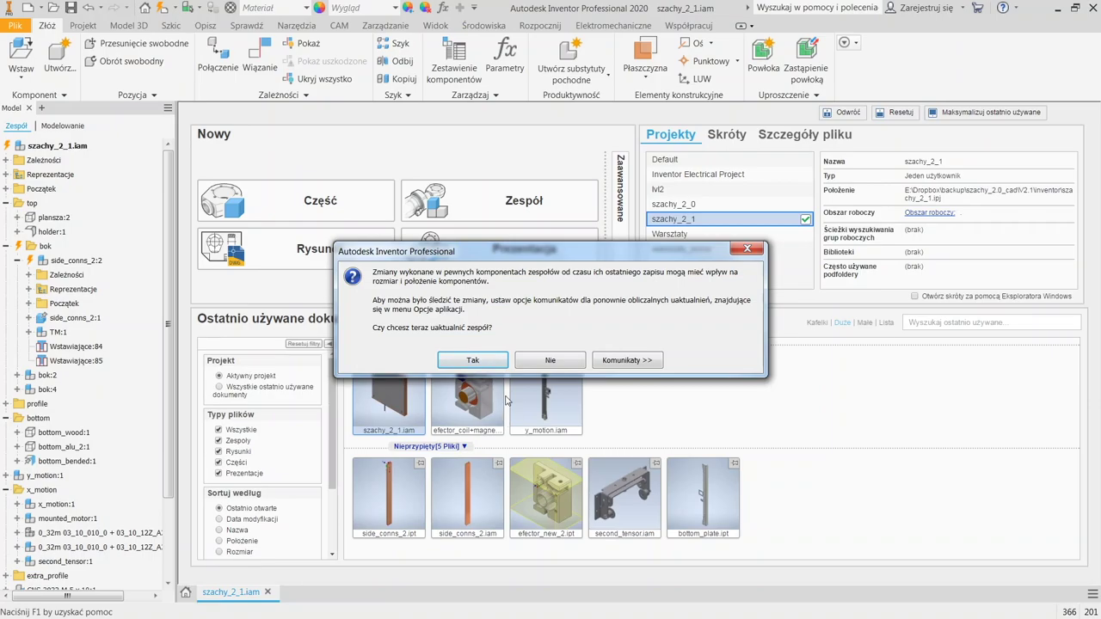
left_click(497, 361)
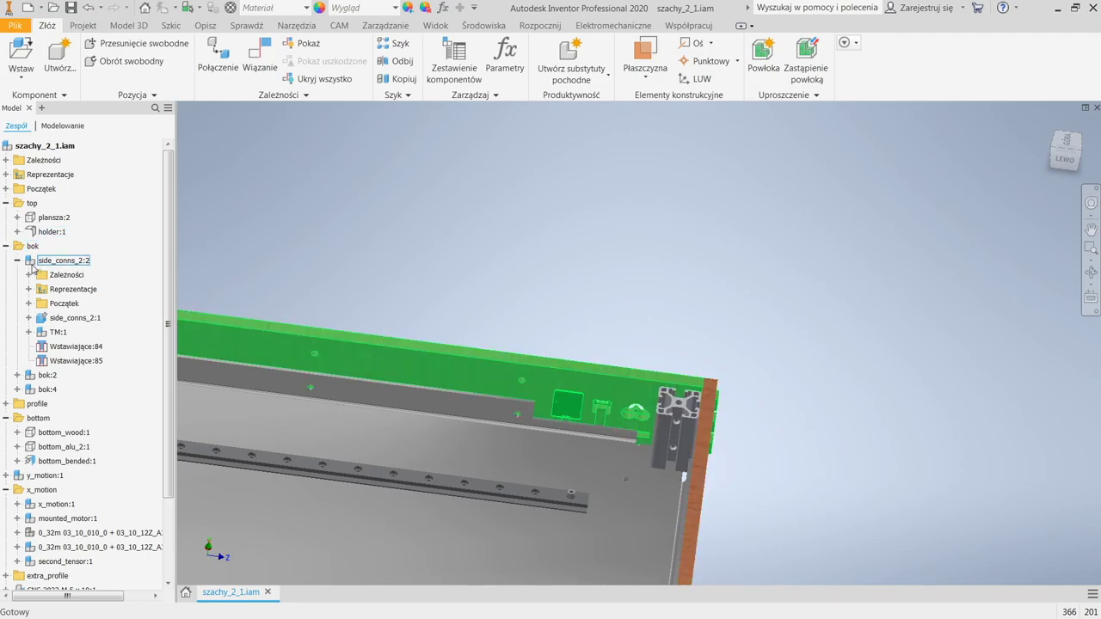
Examine the whole frame with its rails and motion parts, and close szachy_2_1.iam
middle_click_drag(230, 341, 724, 258, "shift")
scroll(722, 257, "down", 5)
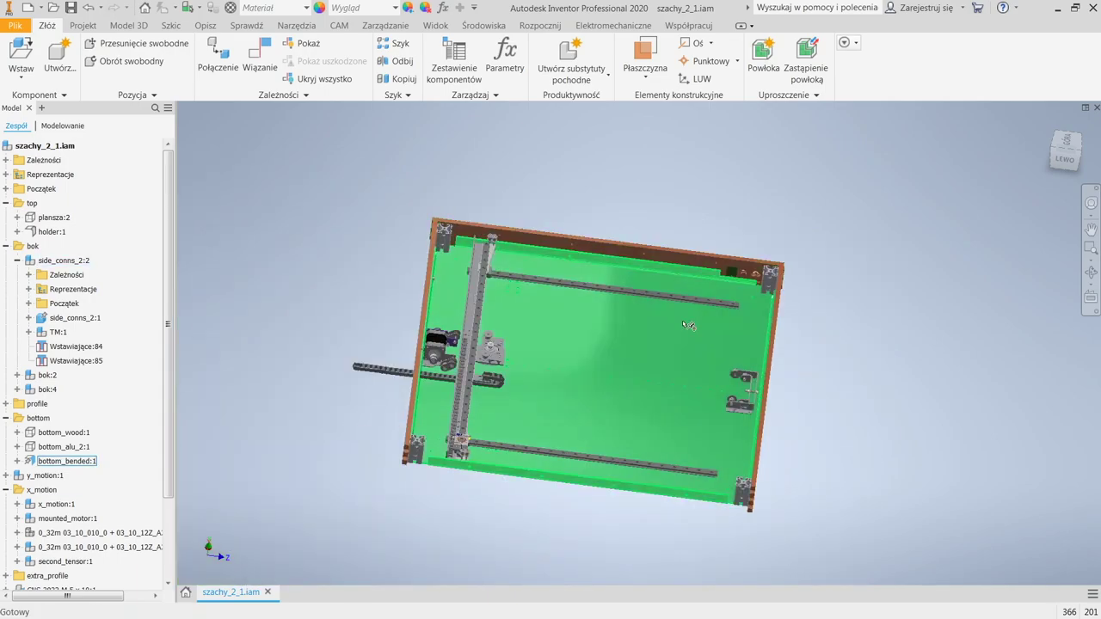
middle_click_drag(668, 316, 533, 404, "shift")
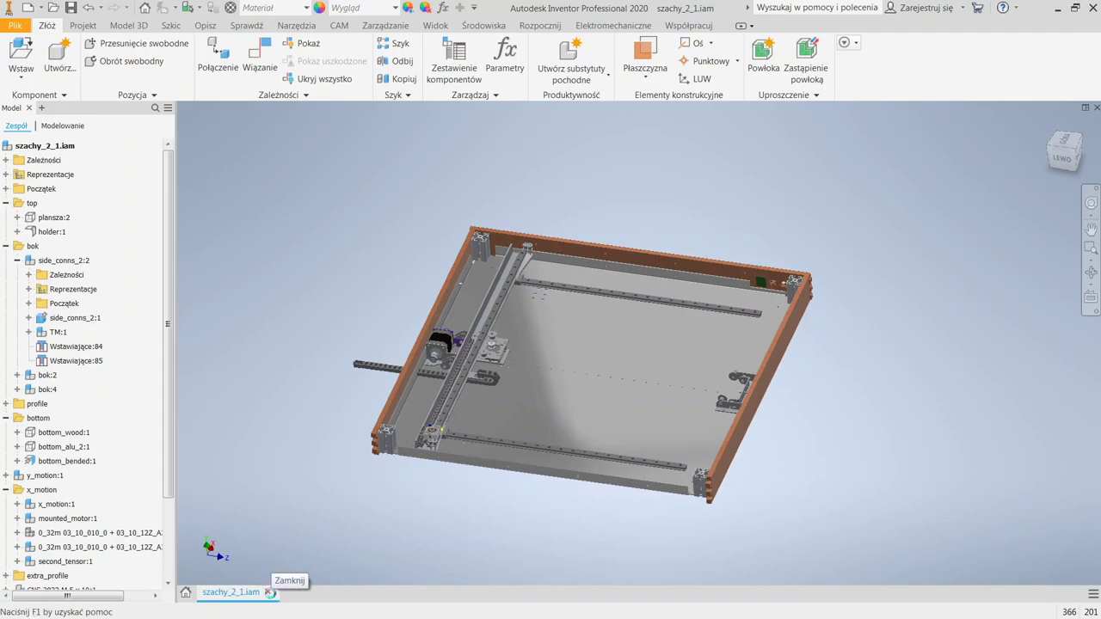
left_click(268, 592)
left_click(510, 344)
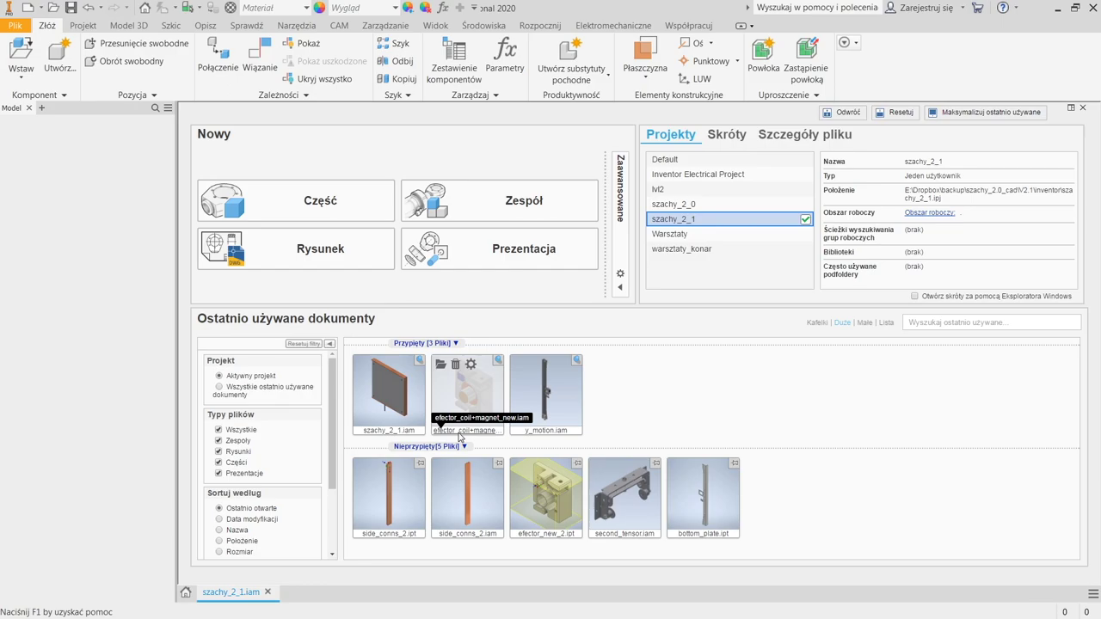
Reopen szachy_2_1.iam, resolve the missing reference with TM.iam and accept its location, decline the update on opening, and update the assembly locally
left_click(382, 407)
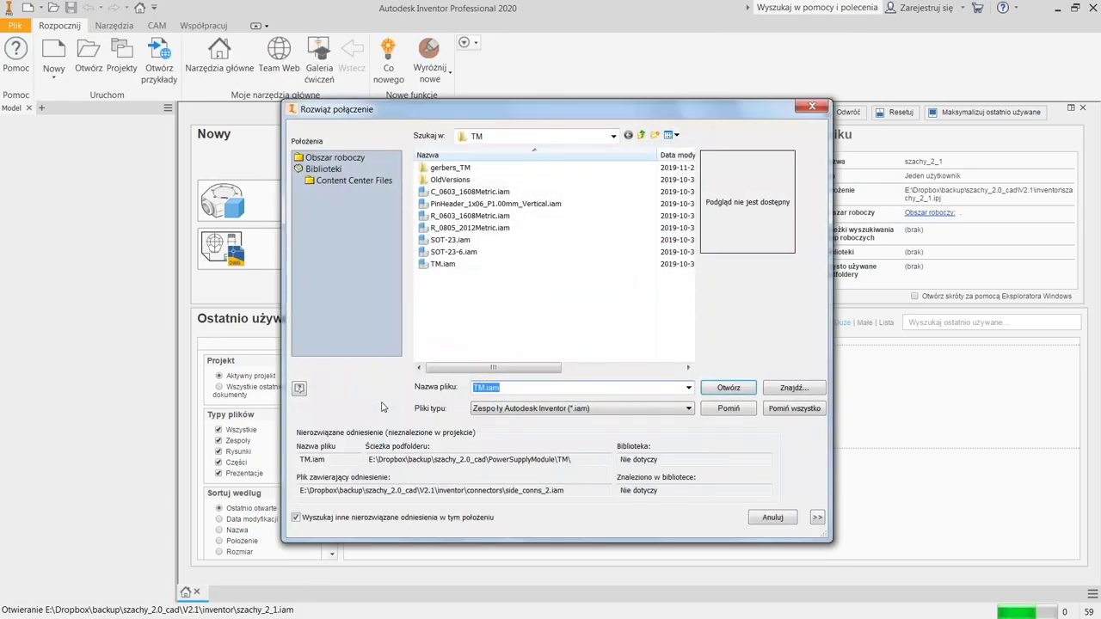
double_click(442, 264)
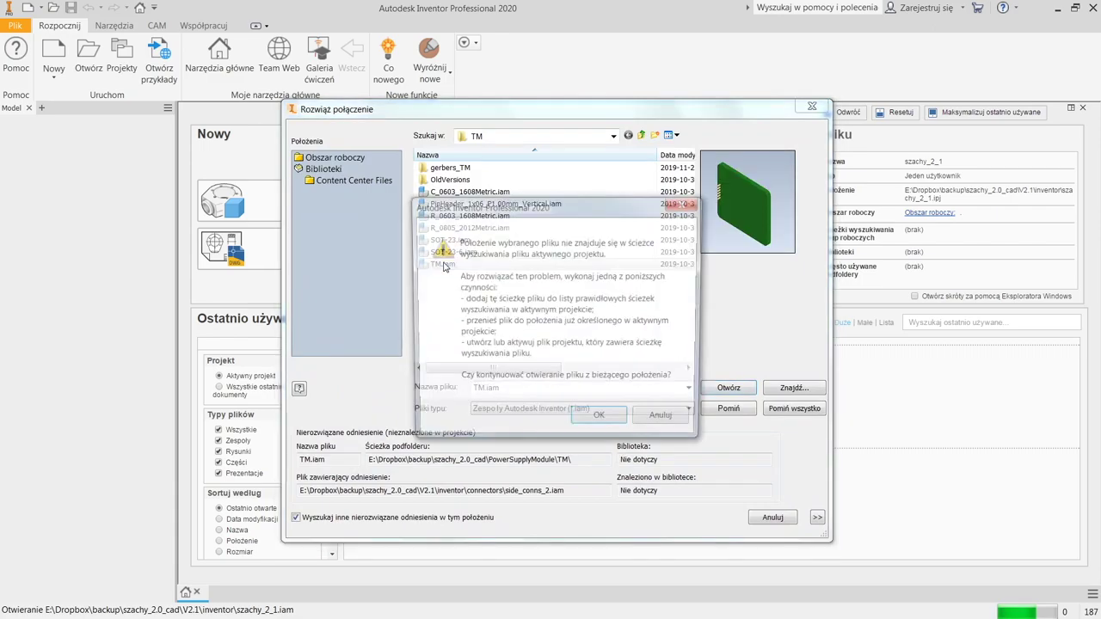
left_click(602, 423)
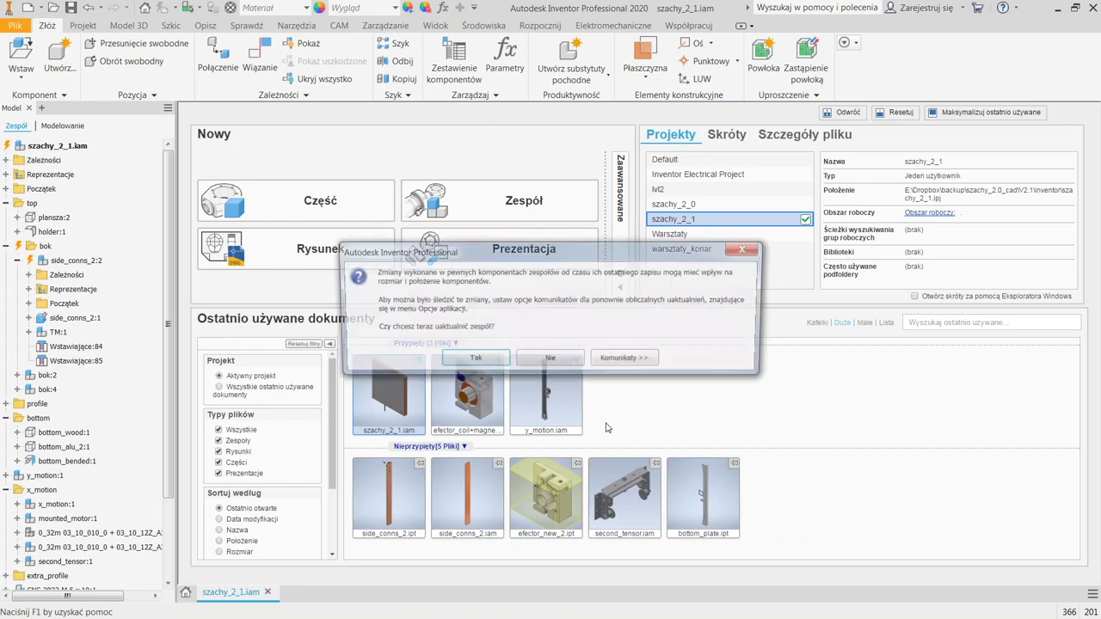
left_click(550, 363)
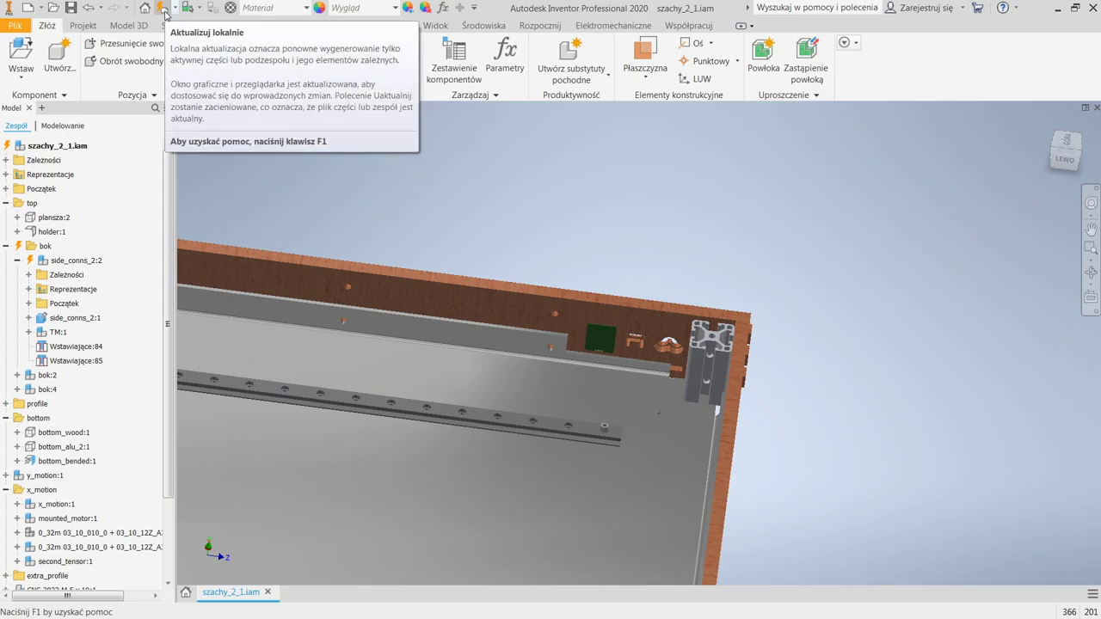
left_click(165, 15)
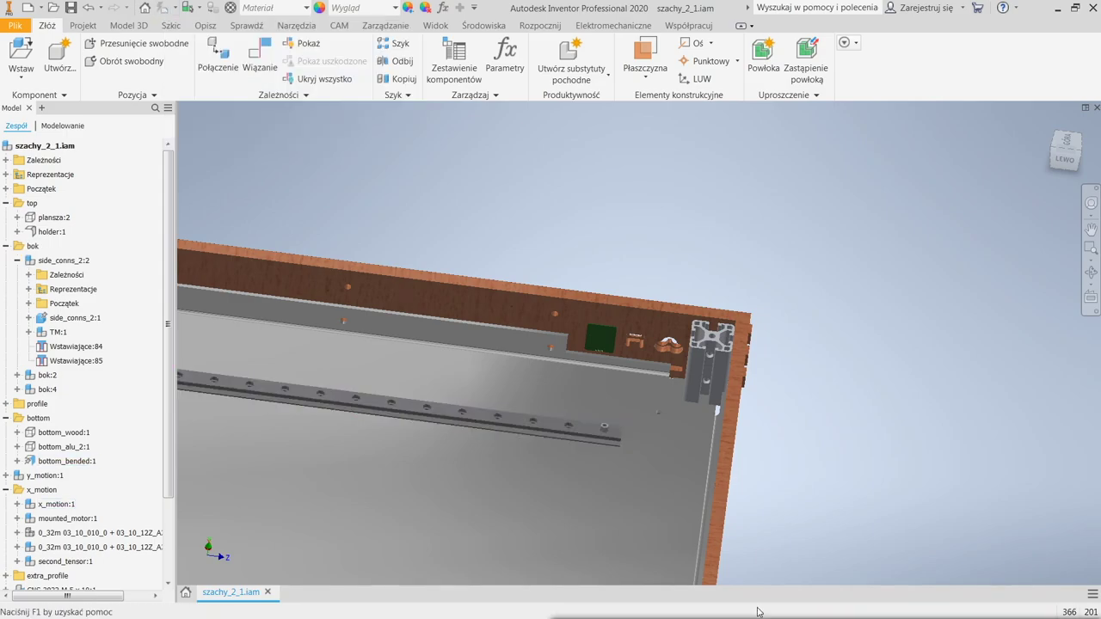
Select the x_motion:1 rail subassembly and show its constraint markers in the model
middle_click_drag(634, 489, 686, 385)
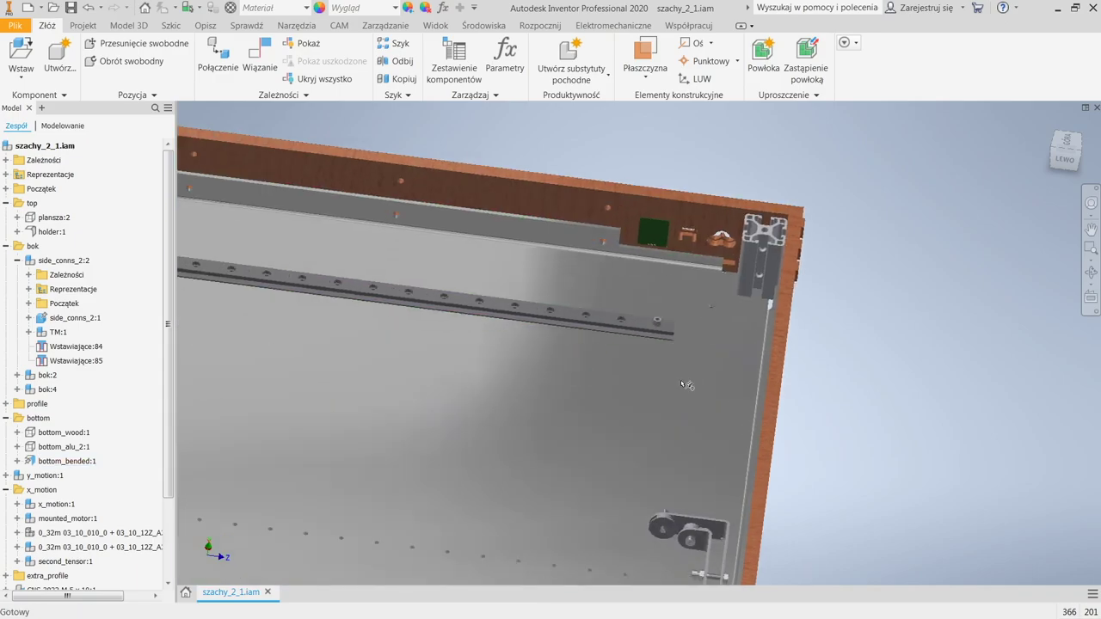
scroll(687, 385, "down", 5)
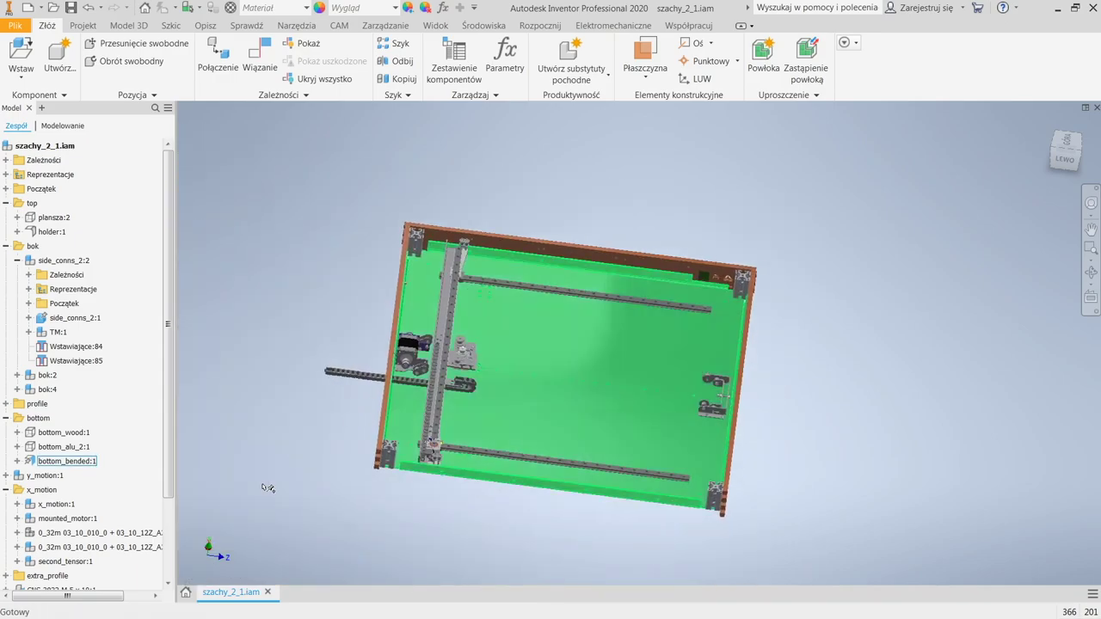
scroll(487, 324, "up", 3)
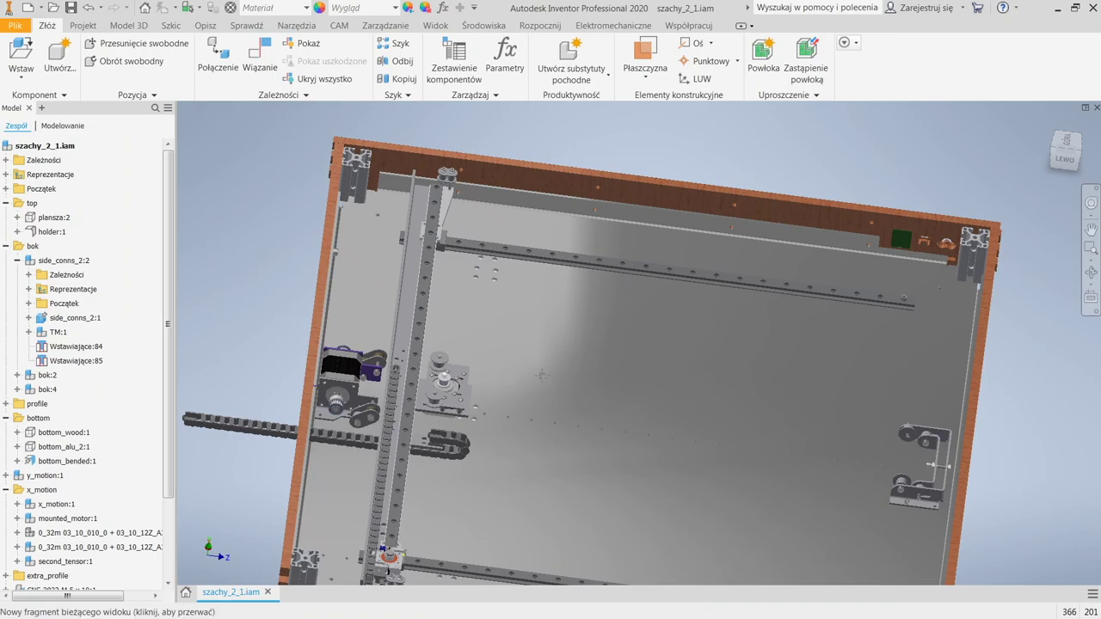
middle_click_drag(489, 322, 436, 255)
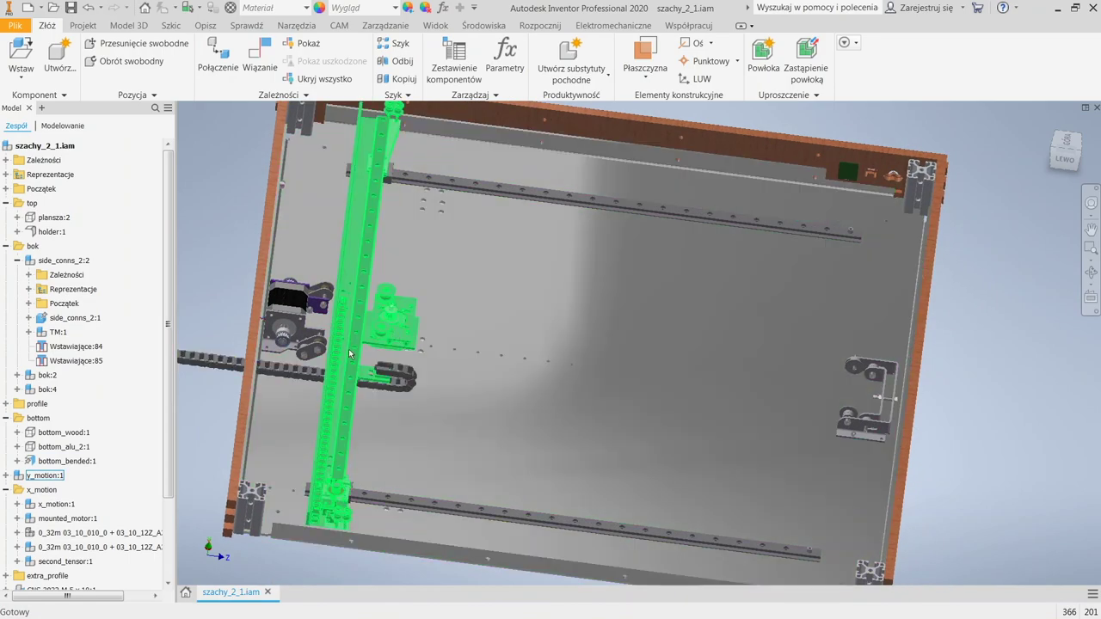
left_click(356, 500)
middle_click_drag(357, 482, 314, 524)
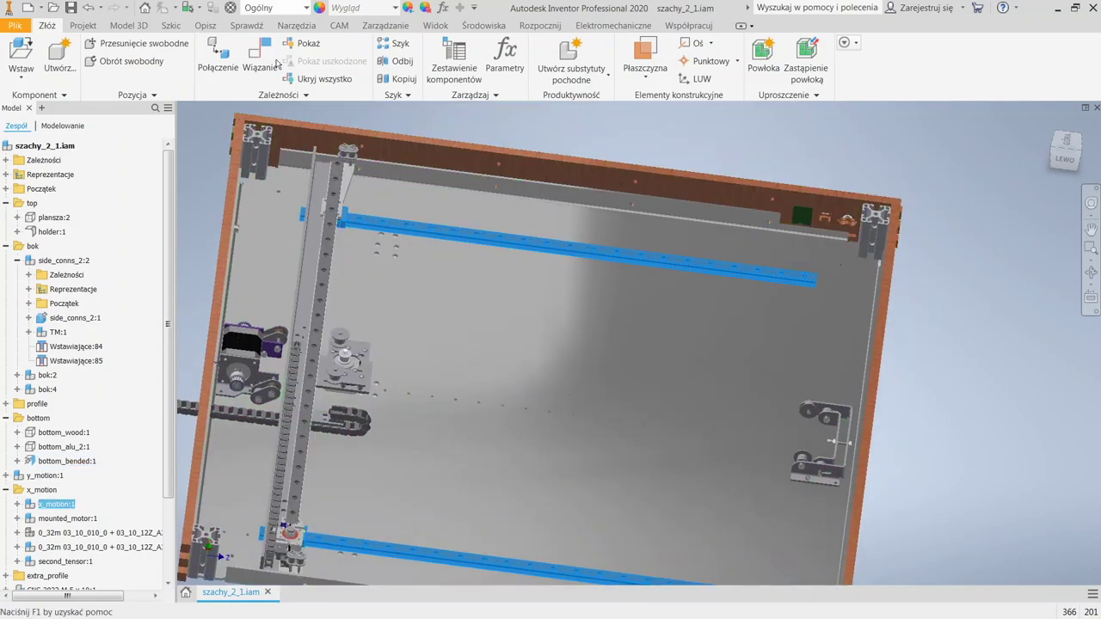
key("Escape")
middle_click_drag(372, 487, 397, 245)
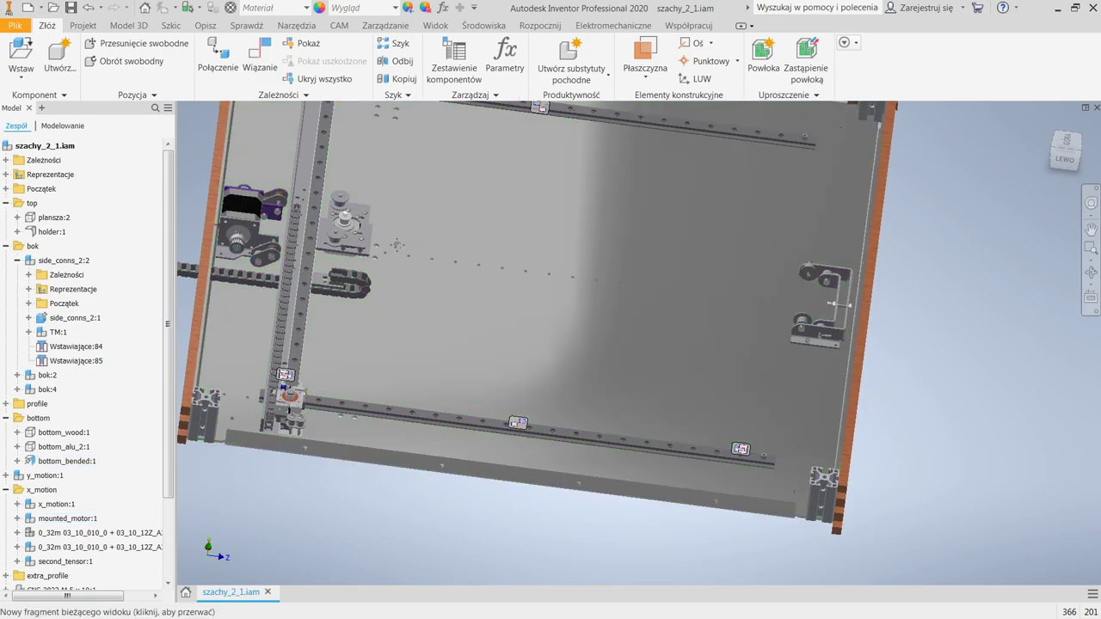
left_click(56, 504)
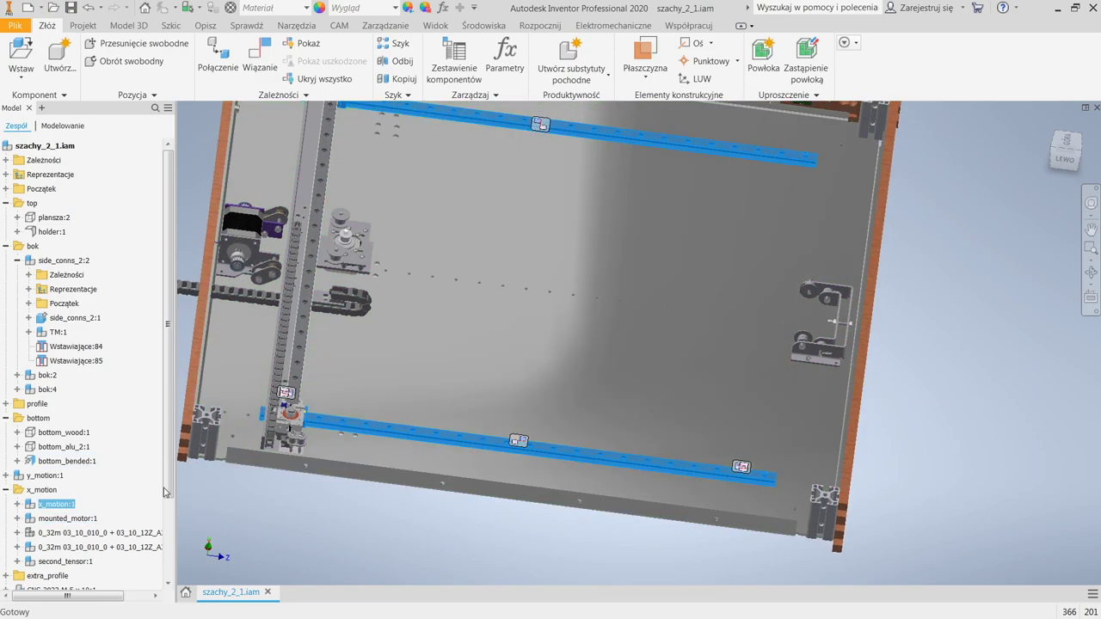
Collapse the top, bok, bottom and x_motion folders in the szachy_2_1.iam model tree
scroll(168, 490, "down", 1)
scroll(168, 489, "up", 1)
left_click(6, 203)
left_click(7, 217)
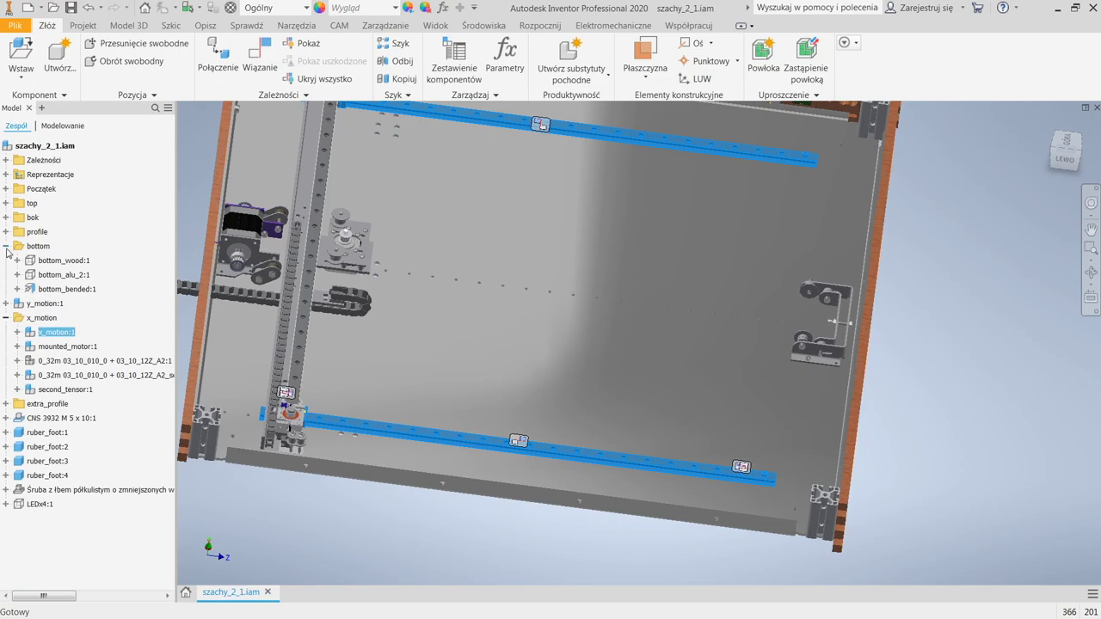
left_click(6, 247)
left_click(6, 275)
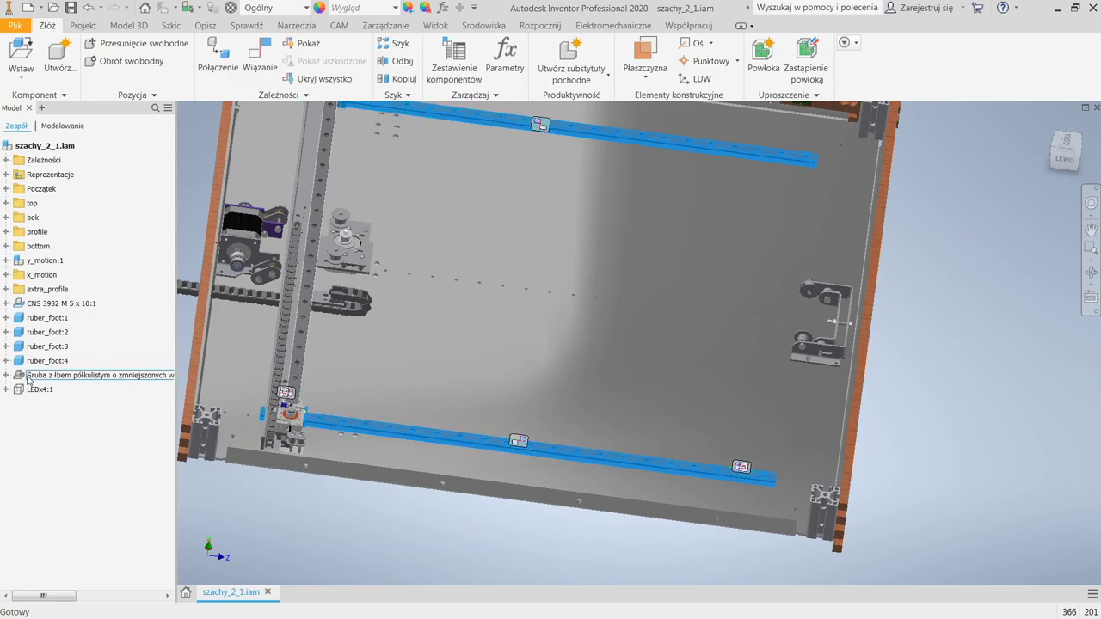
left_click(6, 218)
left_click(6, 218)
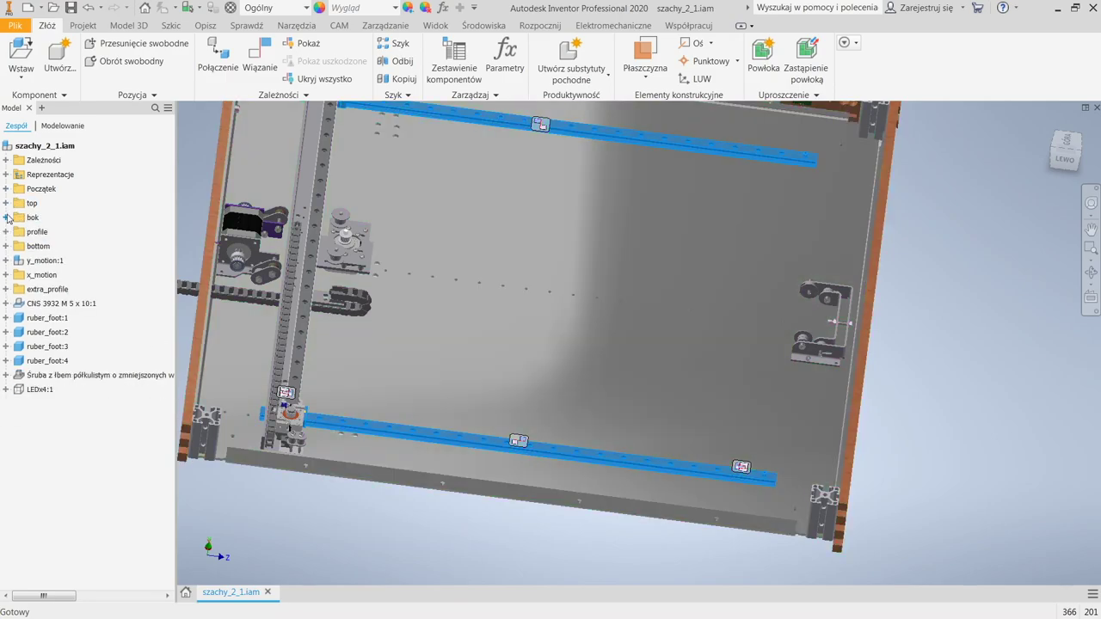
Expand the x_motion folder and x_motion:1, and examine how its Zestawiający:52 and Wstaw:80 constraints position the rails in the frame
left_click(6, 275)
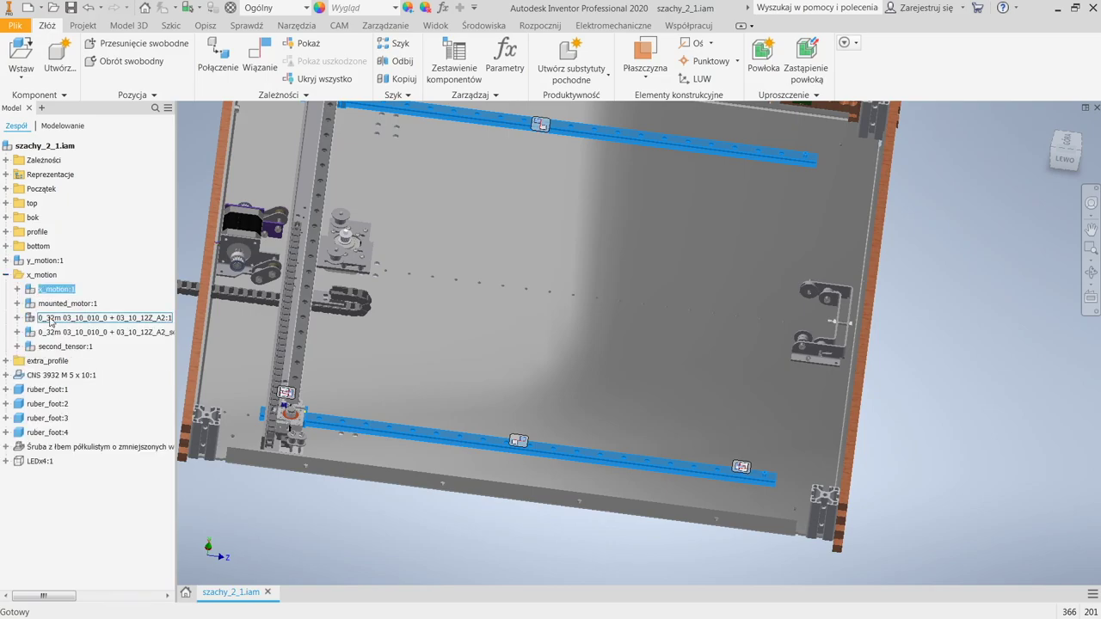
left_click(17, 290)
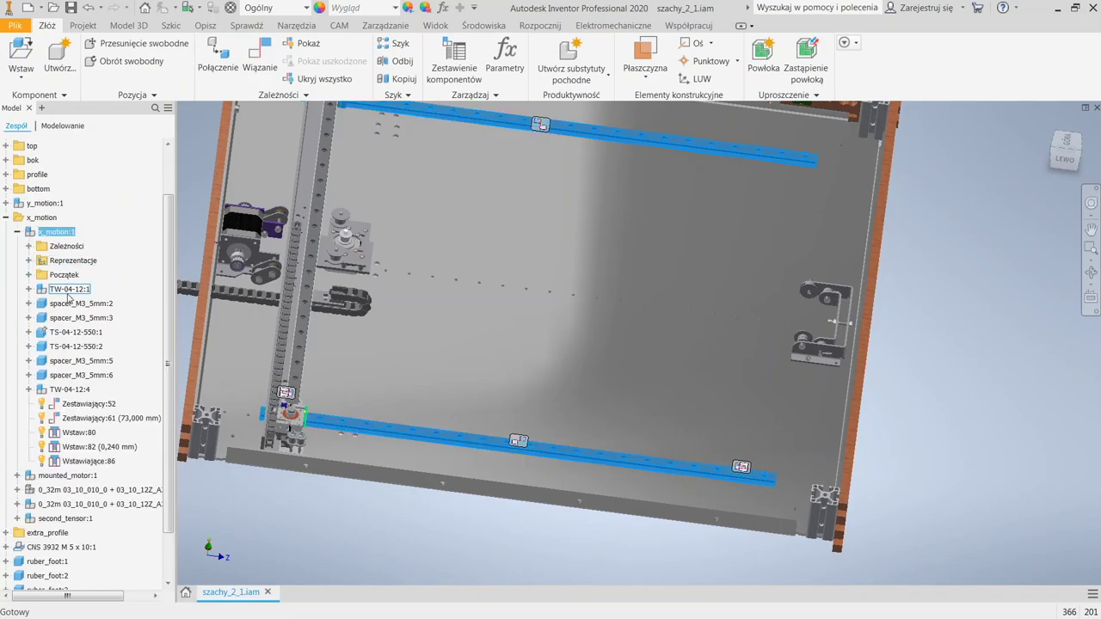
left_click(94, 403)
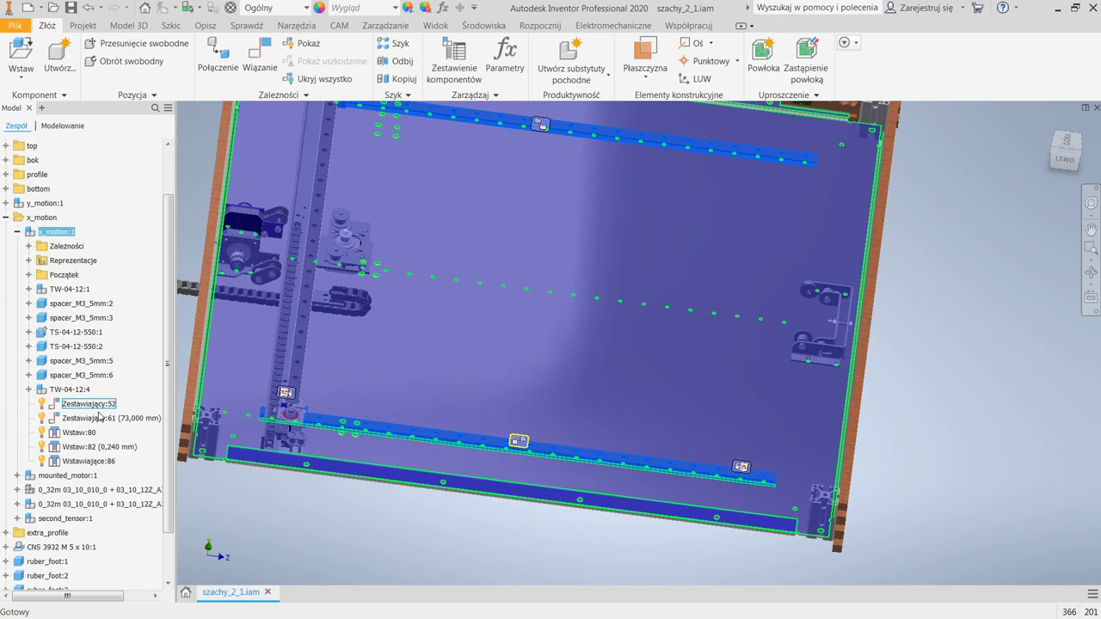
left_click(95, 434)
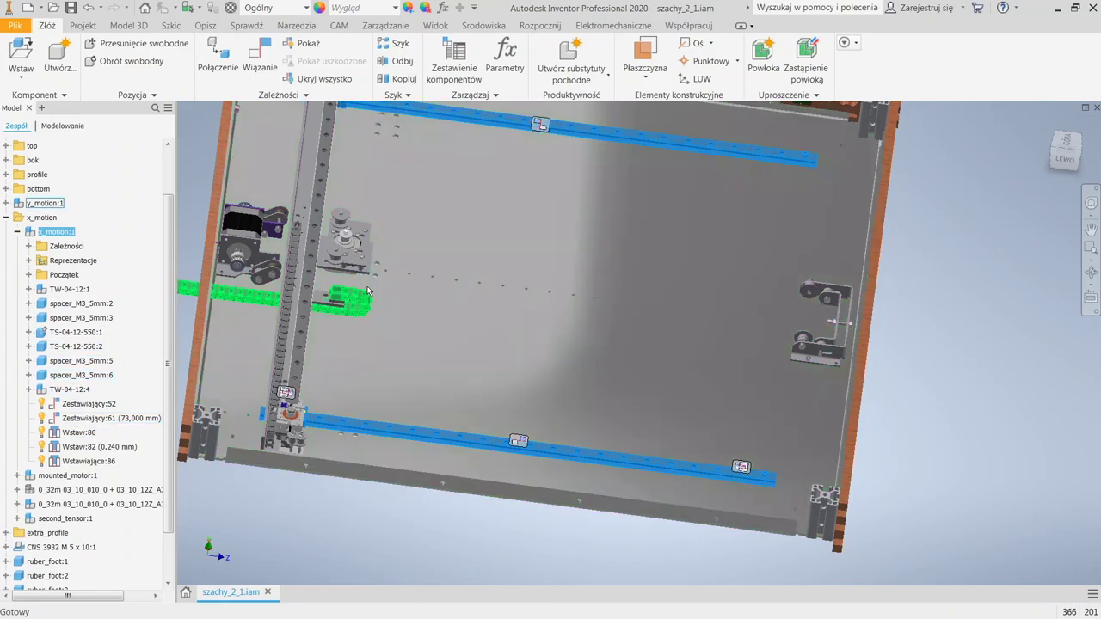
middle_click_drag(486, 303, 533, 292)
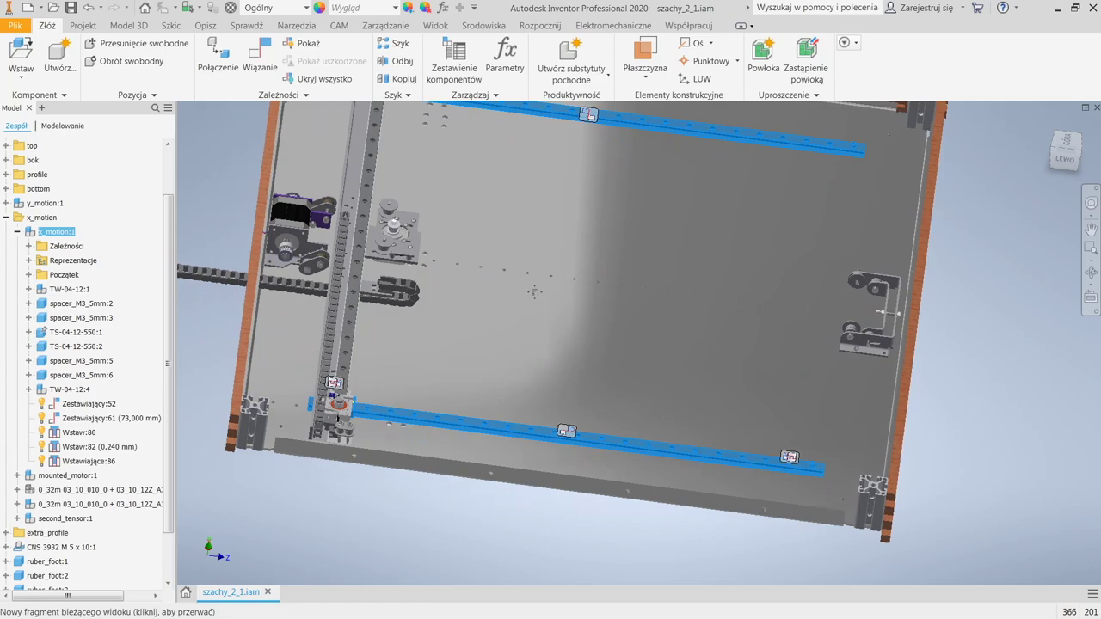
middle_click_drag(555, 337, 570, 358)
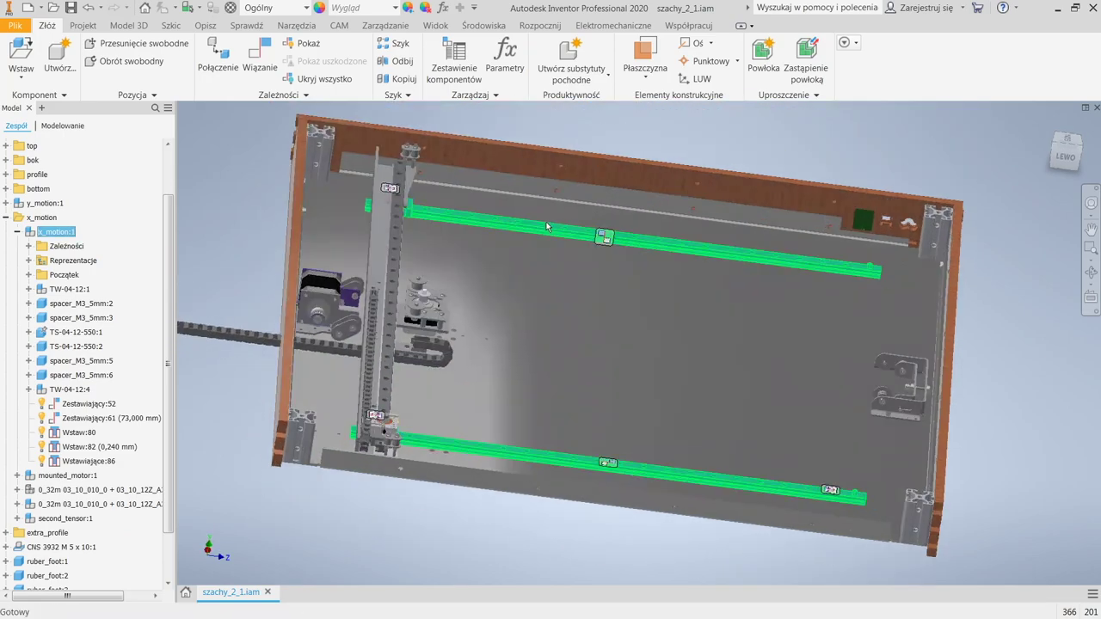
Expand the Zależności folder of x_motion:1 and review the constraints between its rails, carriages and spacers
left_click(29, 246)
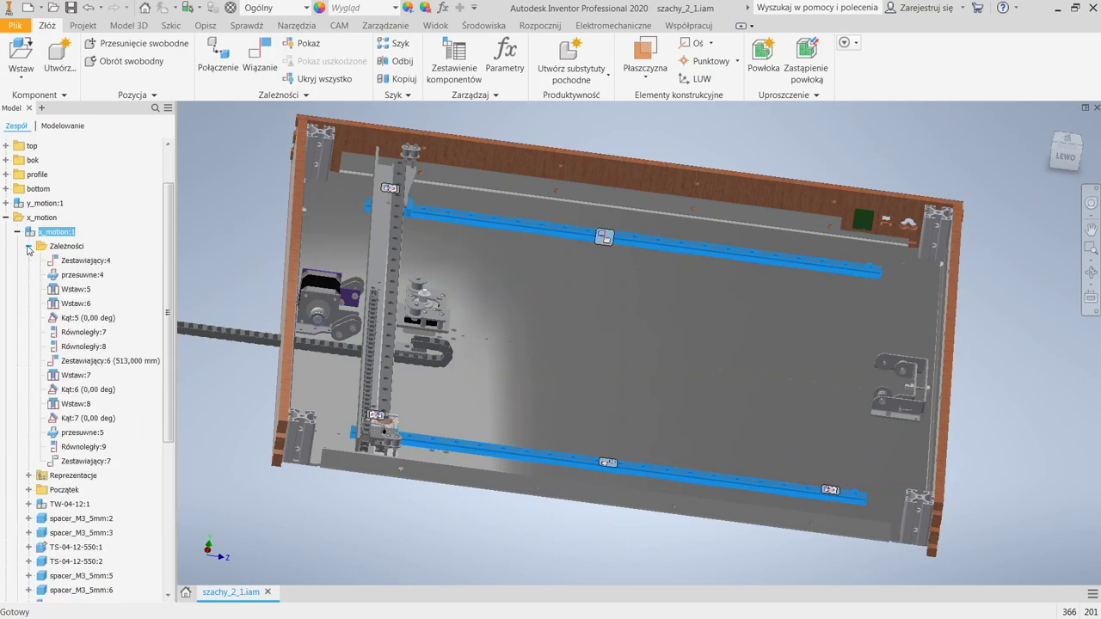
left_click(28, 247)
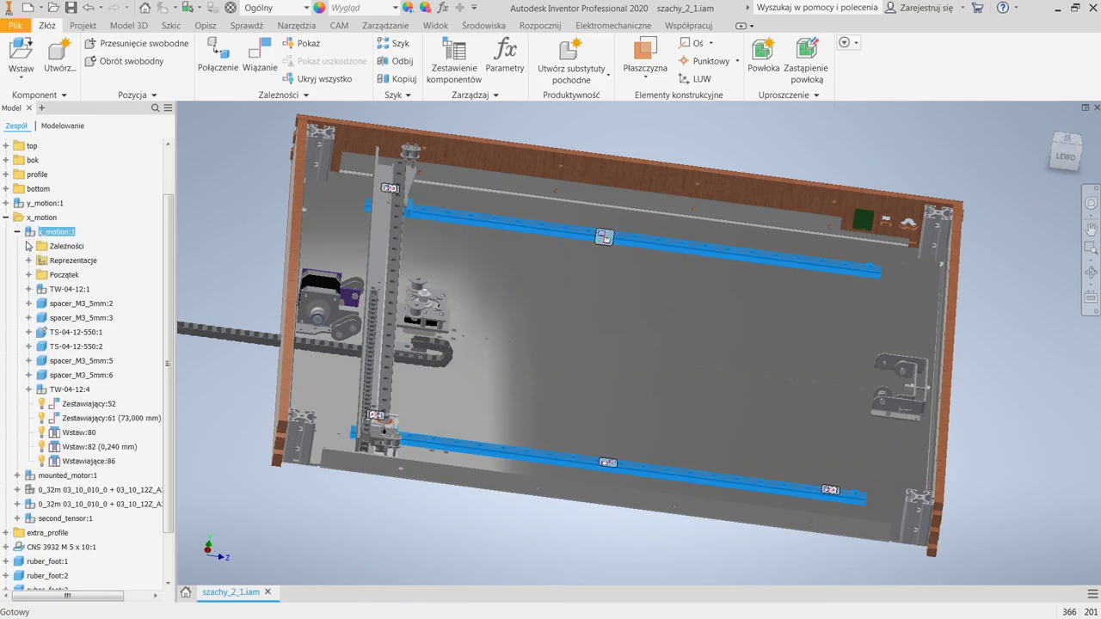
left_click(28, 247)
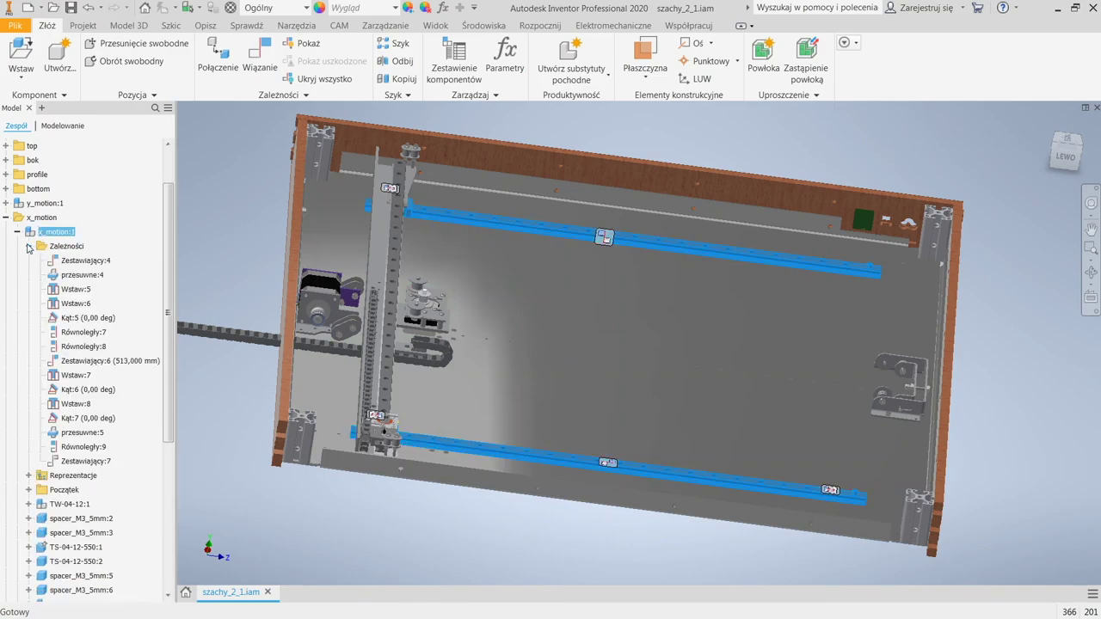
left_click(54, 461)
scroll(53, 461, "down", 2)
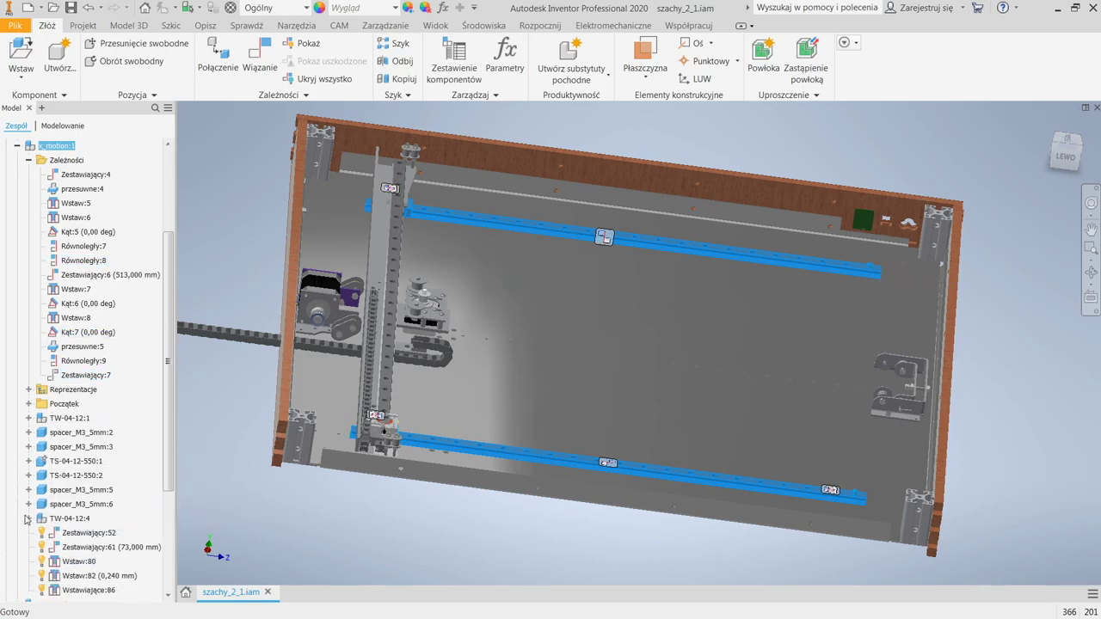
scroll(53, 492, "up", 2)
left_click(56, 491)
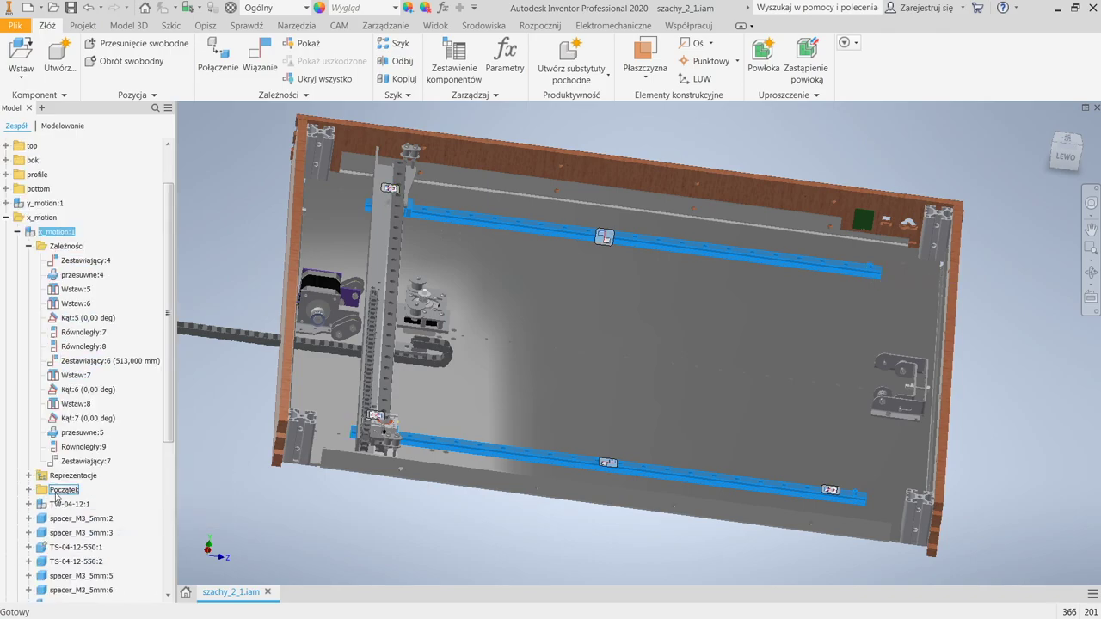
left_click(39, 219)
left_click(31, 232)
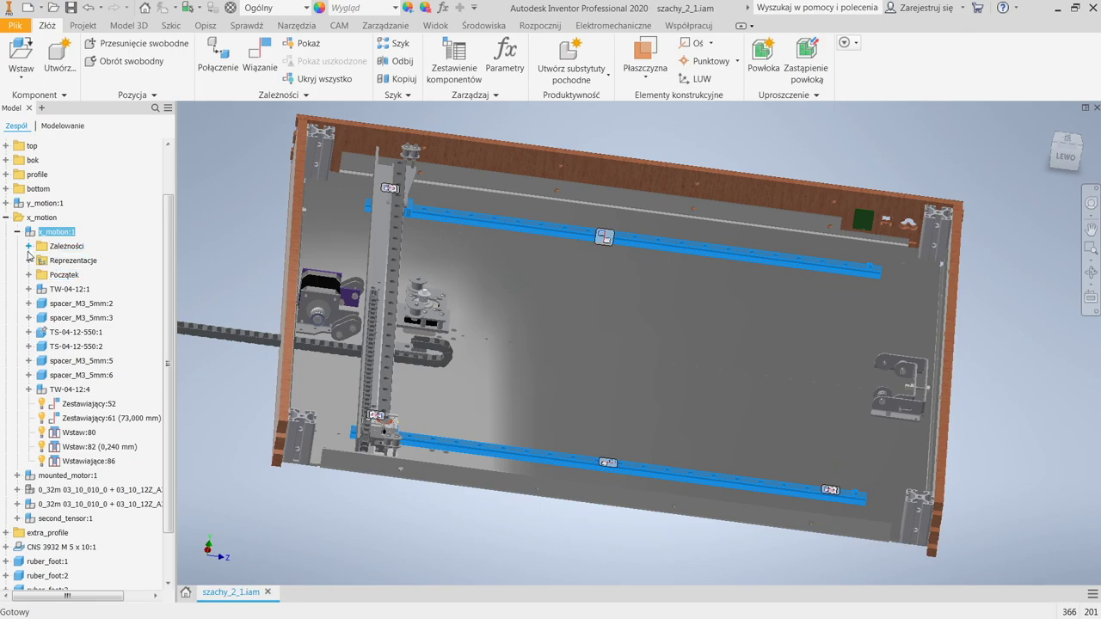
left_click(28, 246)
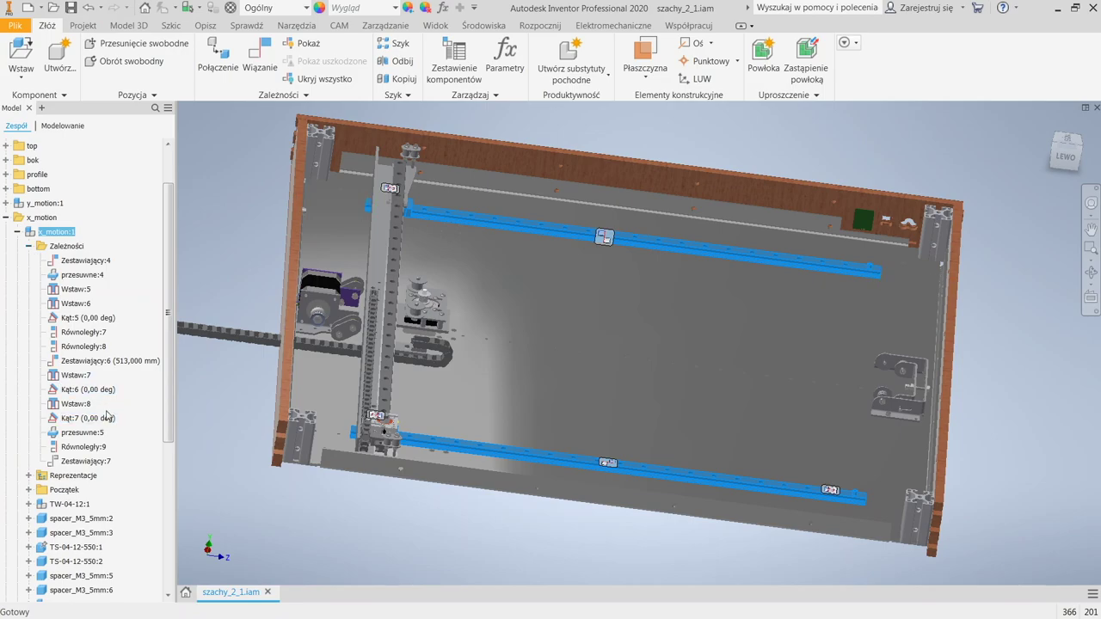
Open x_motion.iam on its own, inspect the constraints of TW-04-12:4, both last spacers and the Zależności folder, and close it
right_click(47, 234)
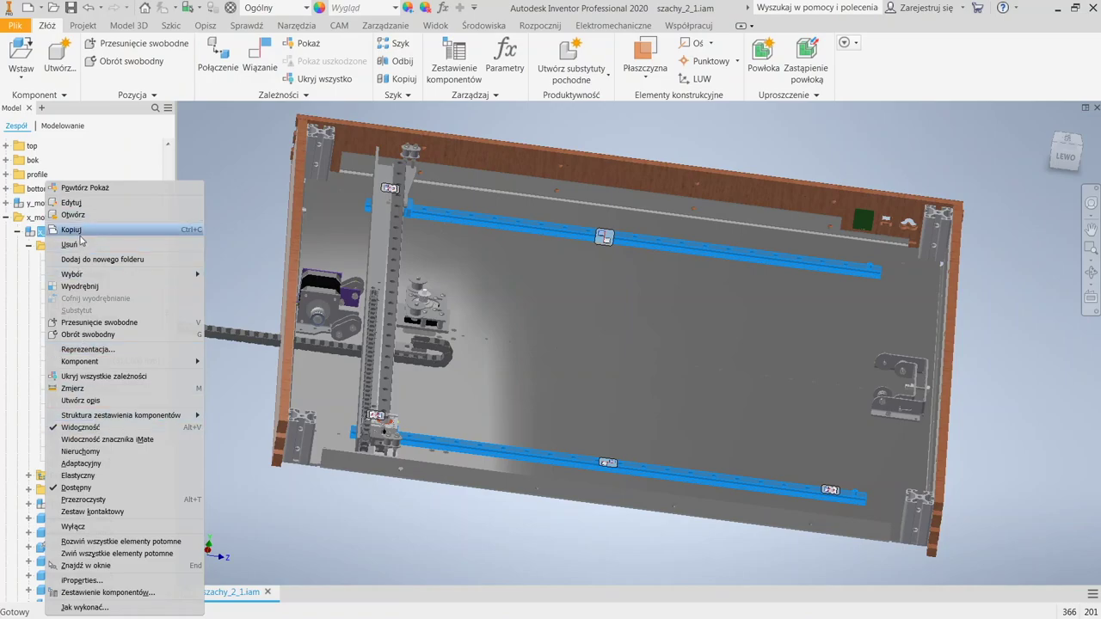
left_click(81, 215)
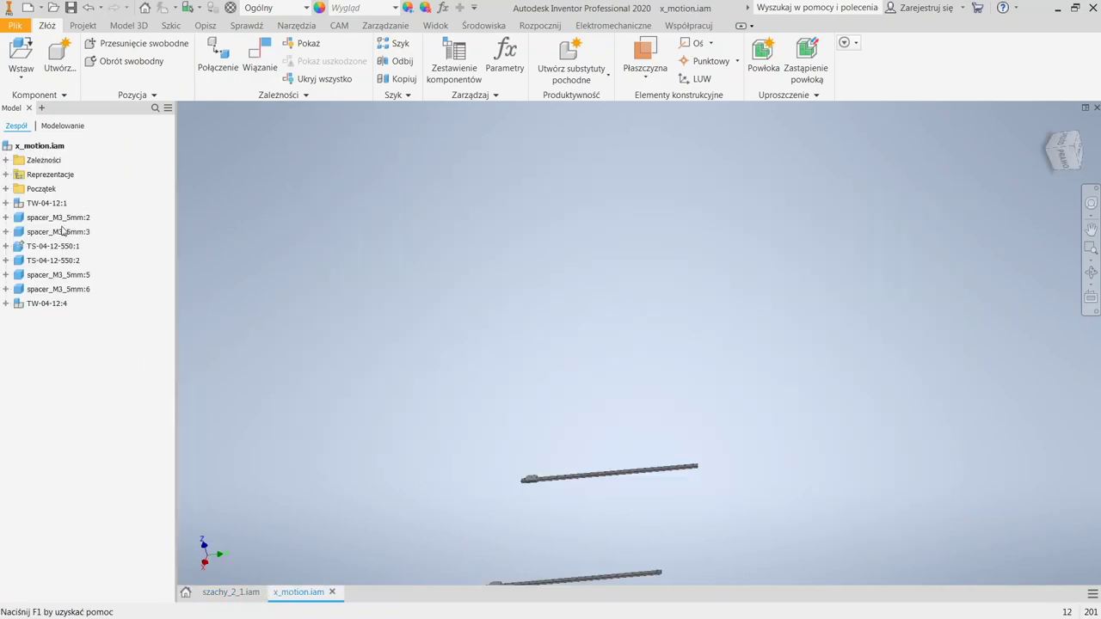
left_click(6, 303)
left_click(6, 289)
left_click(6, 274)
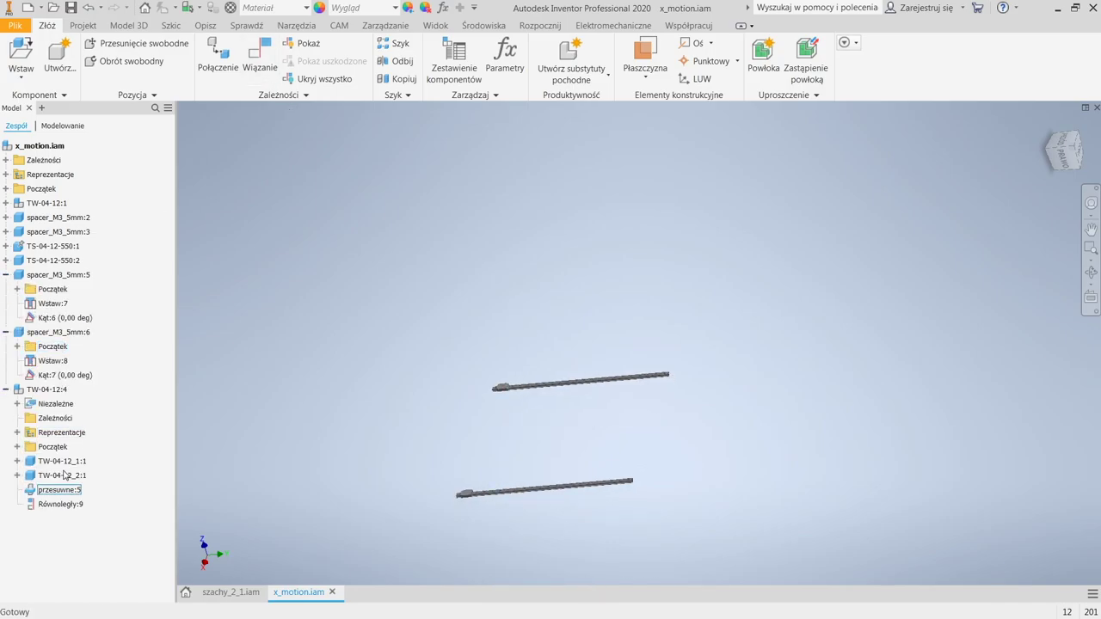
left_click(6, 160)
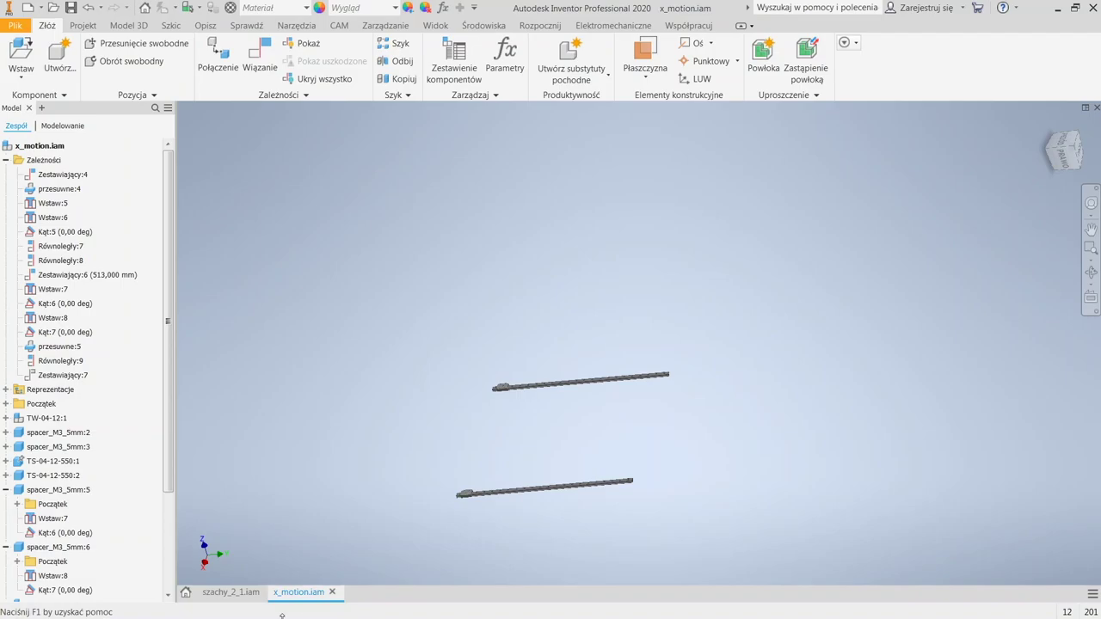
left_click(332, 593)
Highlight the Zestawiający:7 and Zestawiający:4 constraints of x_motion:1 to see which faces they relate
left_click(45, 231)
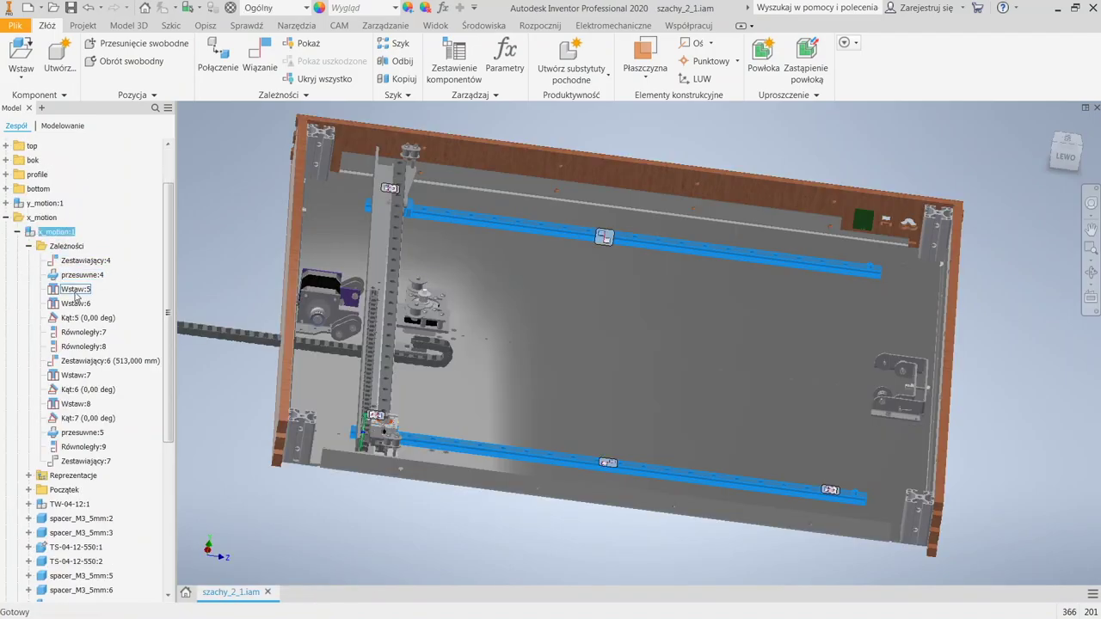
left_click(86, 461)
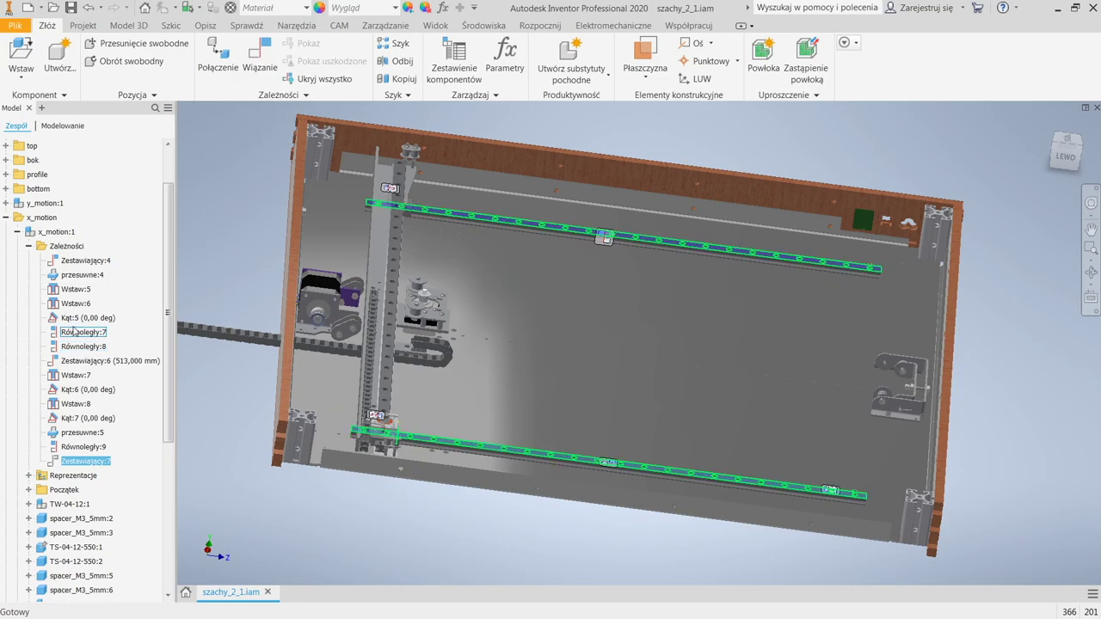
left_click(82, 260)
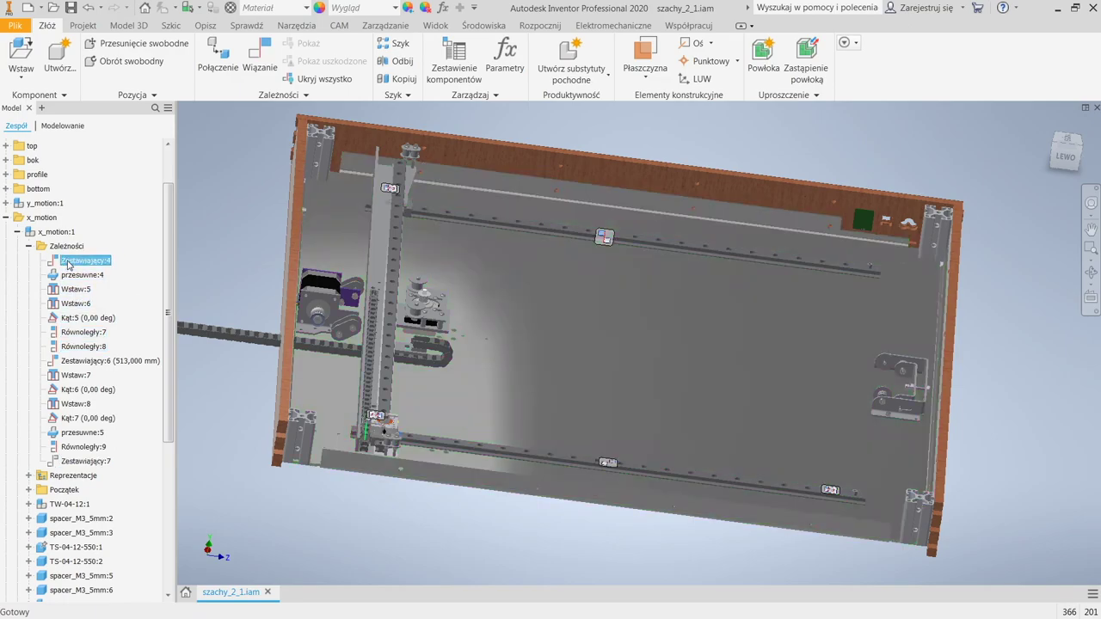
right_click(69, 265)
right_click(53, 263)
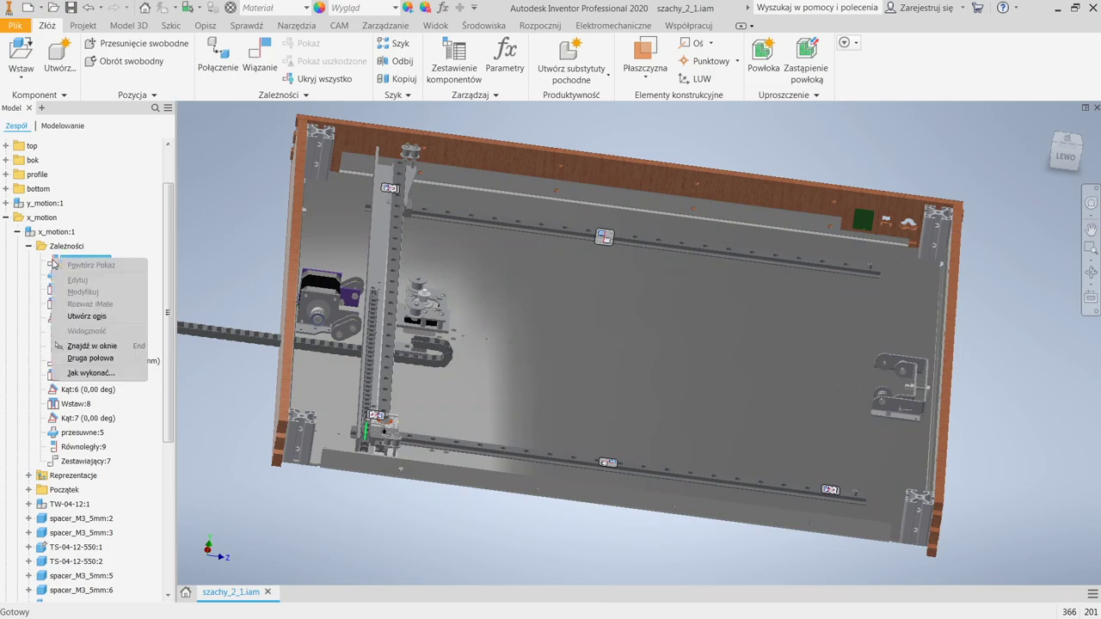
left_click(28, 298)
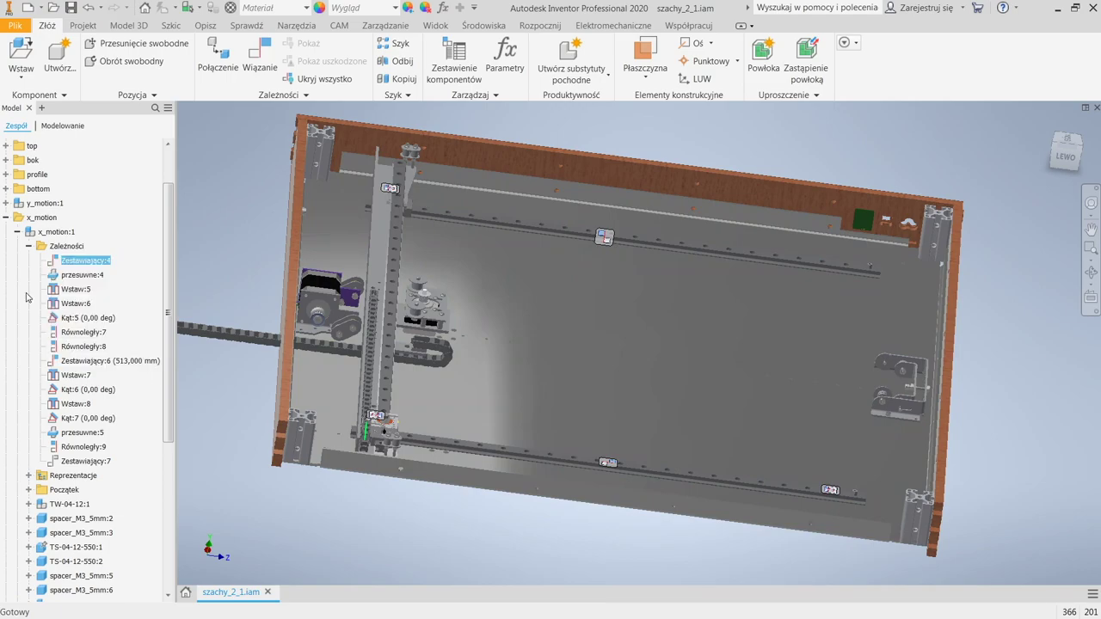
Open the x_motion:1 subassembly in its own window and suppress its Zestawiający:4 constraint
left_click(42, 233)
right_click(41, 233)
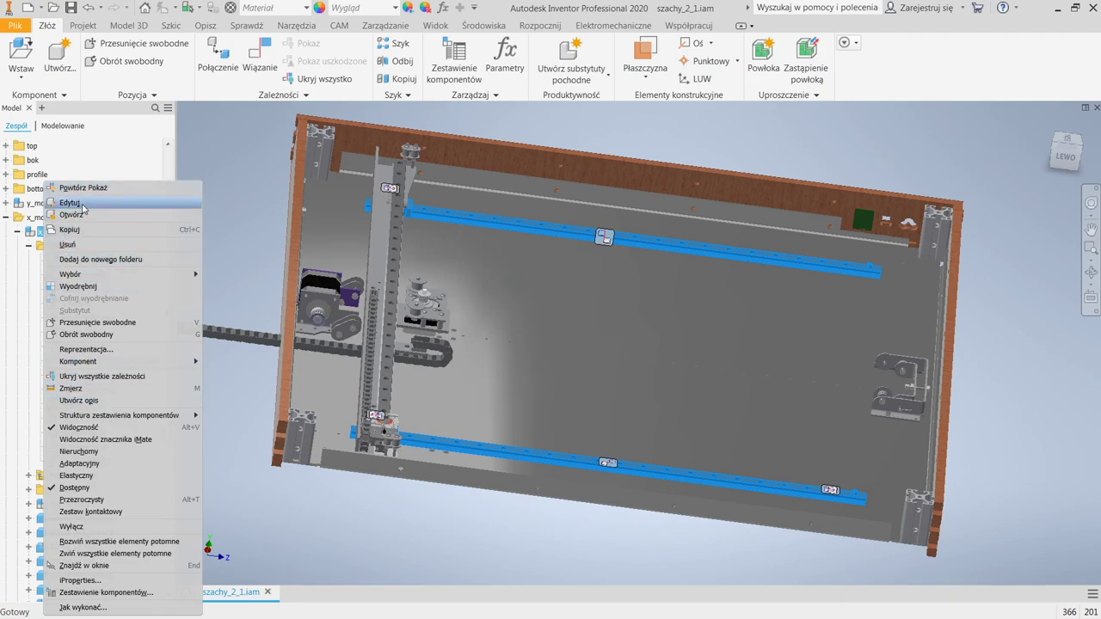
left_click(76, 215)
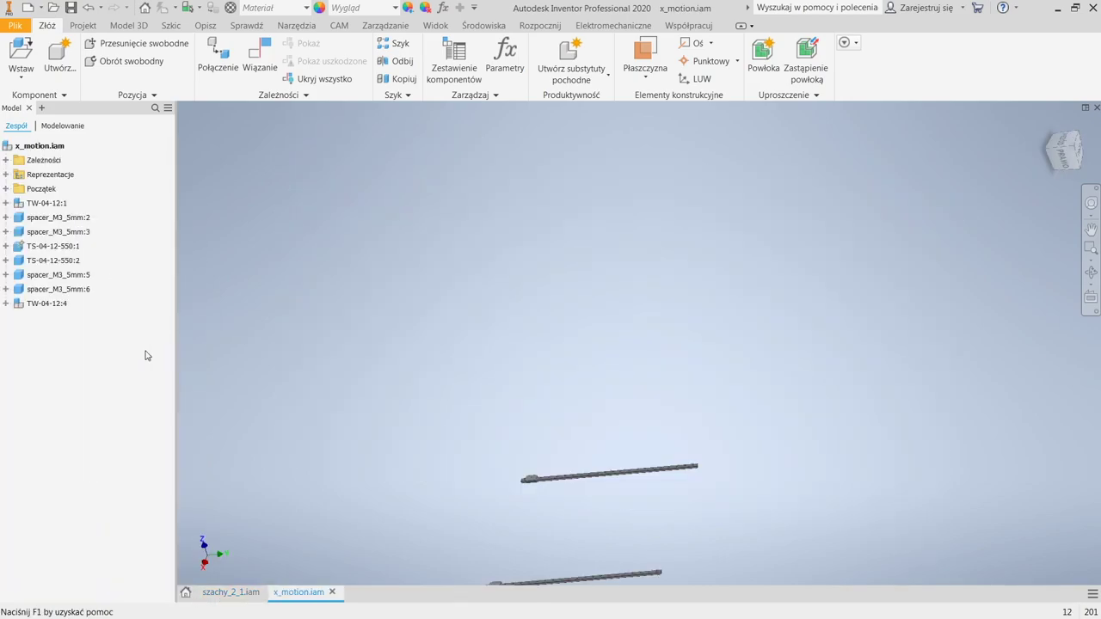
left_click(7, 160)
left_click(41, 176)
left_click(41, 176)
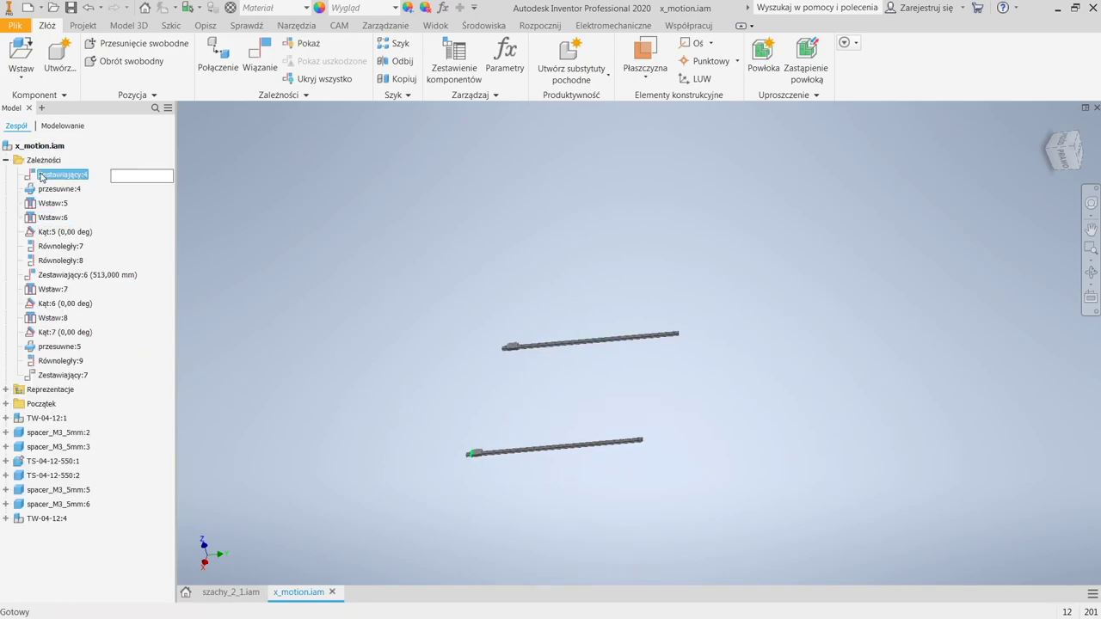
right_click(41, 178)
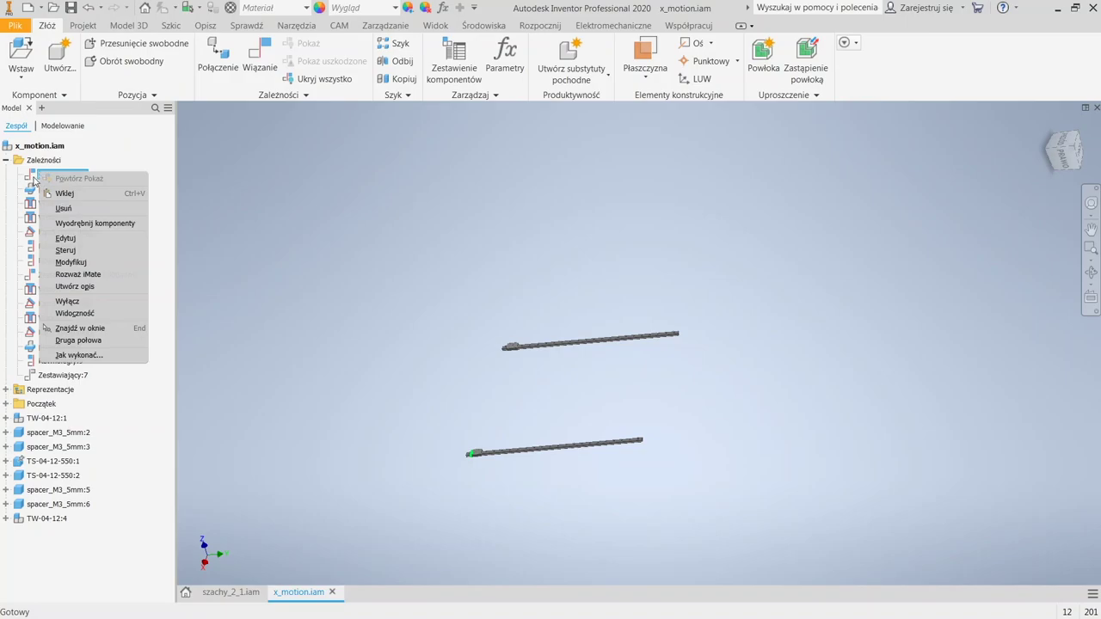
left_click(68, 302)
Unsuppress the Zestawiający:7 constraint in x_motion.iam, return to szachy_2_1.iam and update the assembly
left_click(60, 375)
right_click(59, 375)
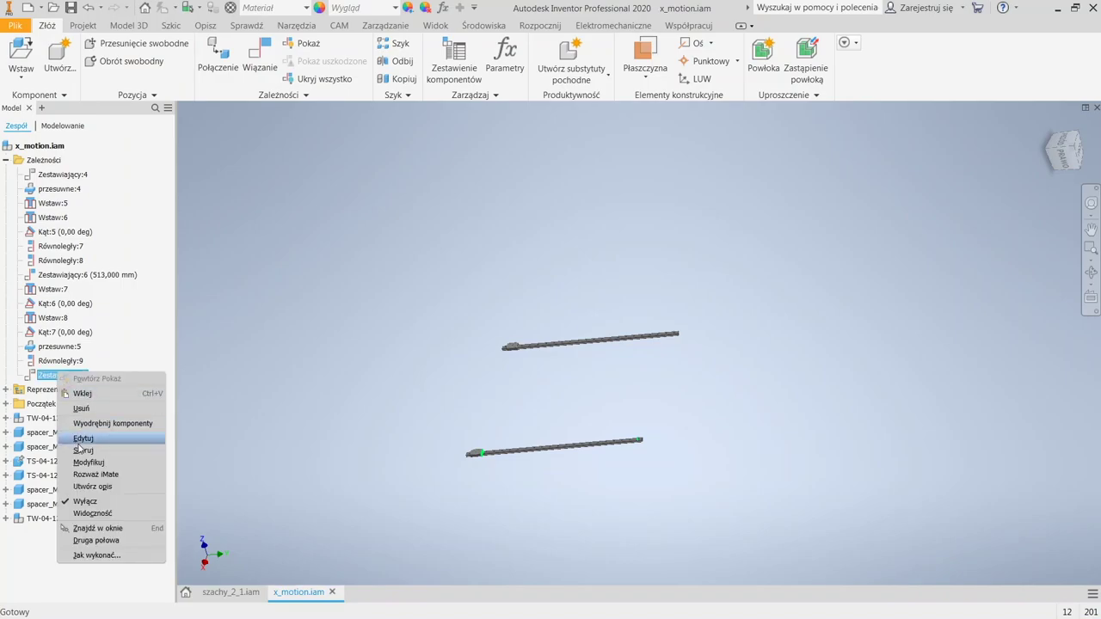
left_click(90, 504)
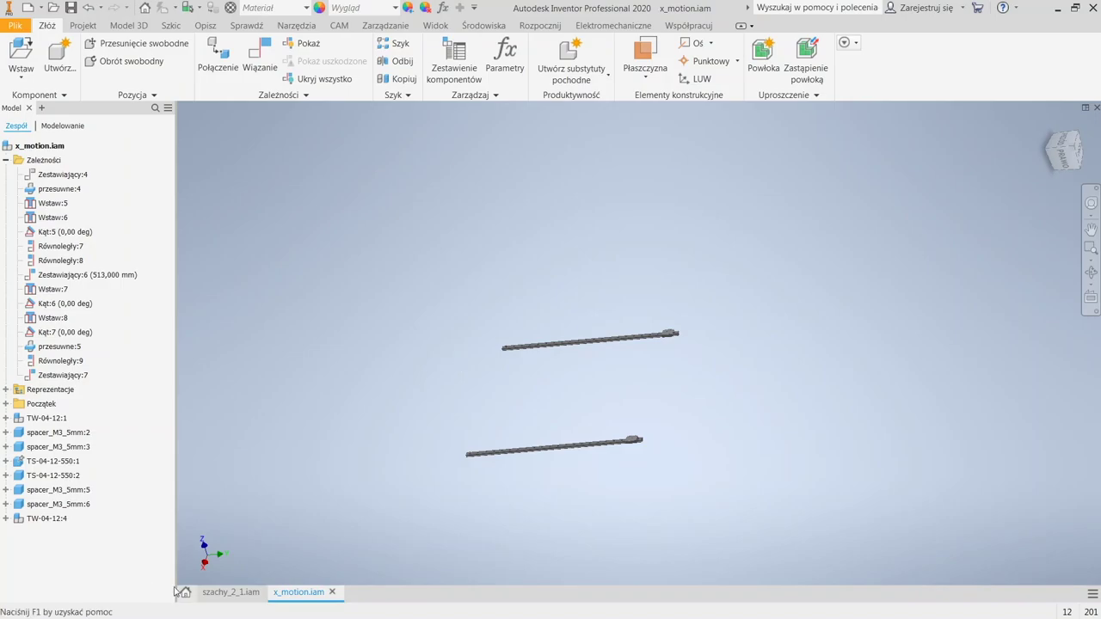
left_click(228, 593)
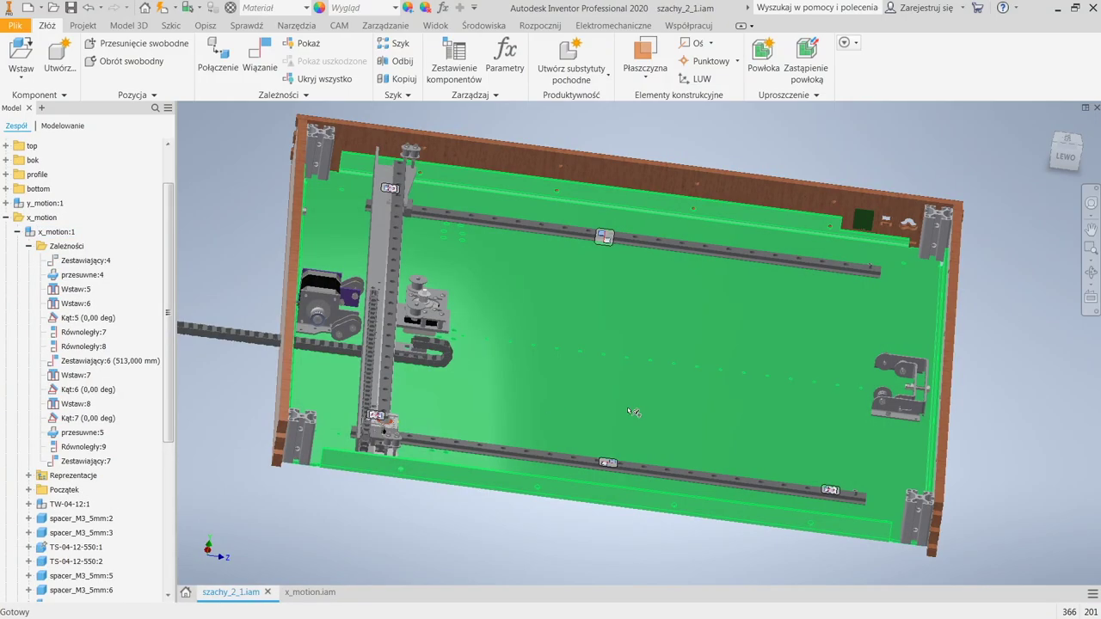
left_click(160, 8)
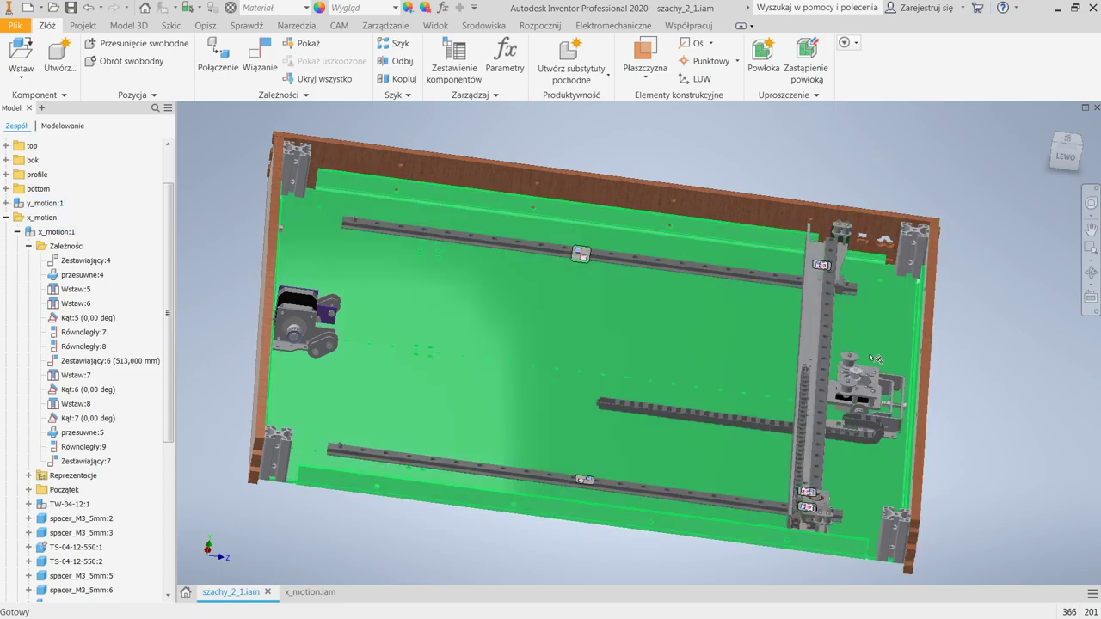
Examine the moved carriage, cable chain and pulley mounts up close, from several angles and in the whole frame
middle_click_drag(834, 519, 825, 469, "shift")
scroll(864, 396, "up", 5)
scroll(831, 364, "up", 2)
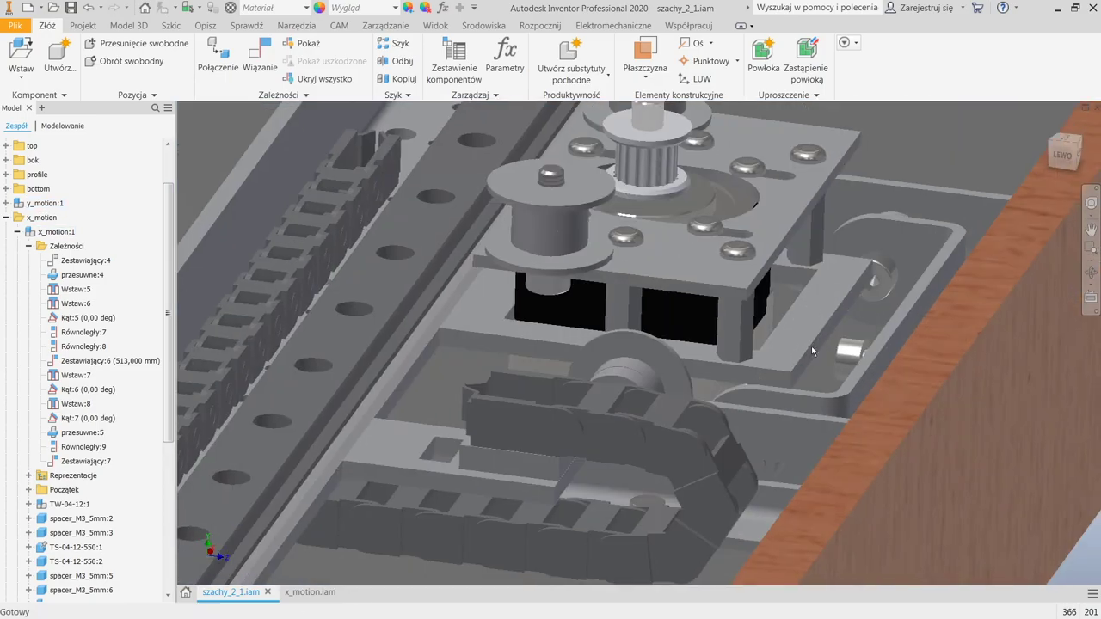
scroll(828, 362, "down", 5)
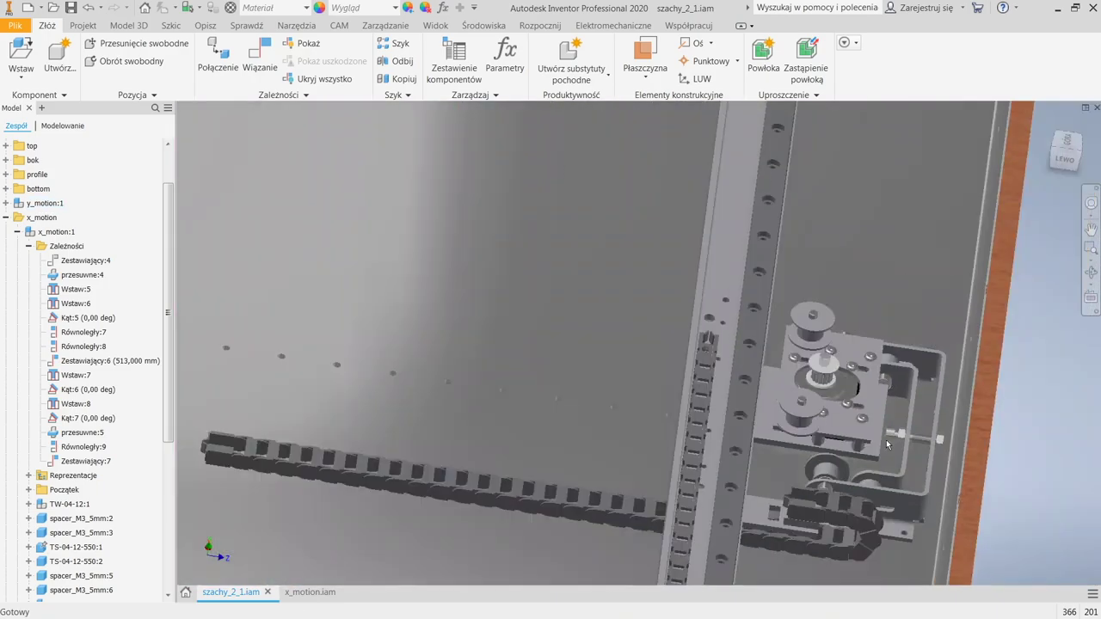
scroll(551, 413, "down", 4)
middle_click_drag(550, 482, 277, 609, "shift")
scroll(805, 428, "down", 5)
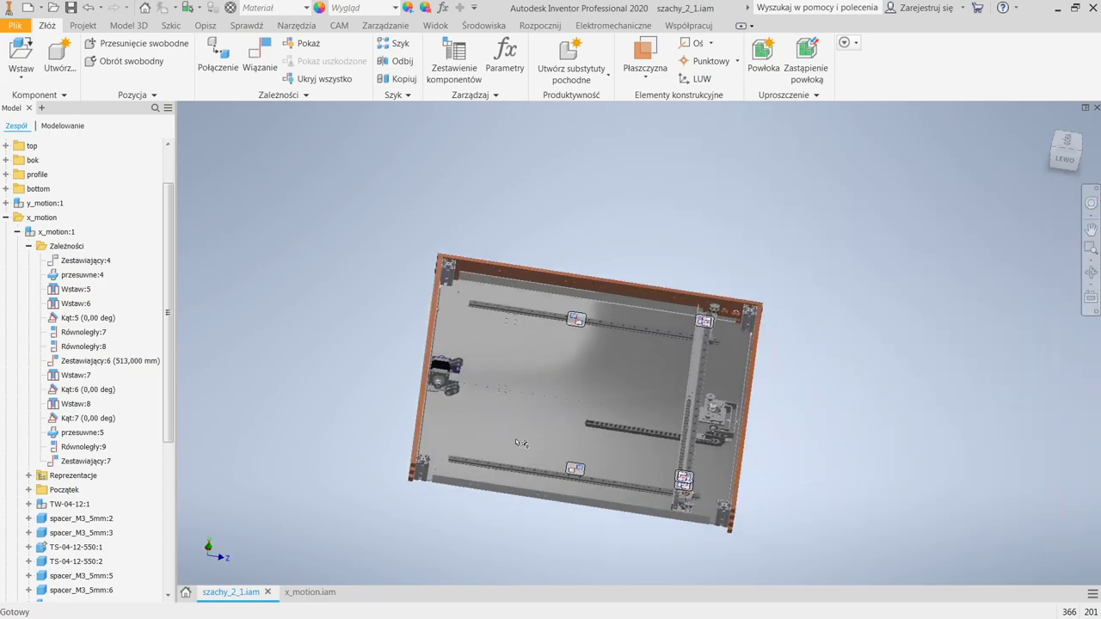
Close x_motion.iam and the szachy_2_1.iam assembly
left_click(318, 592)
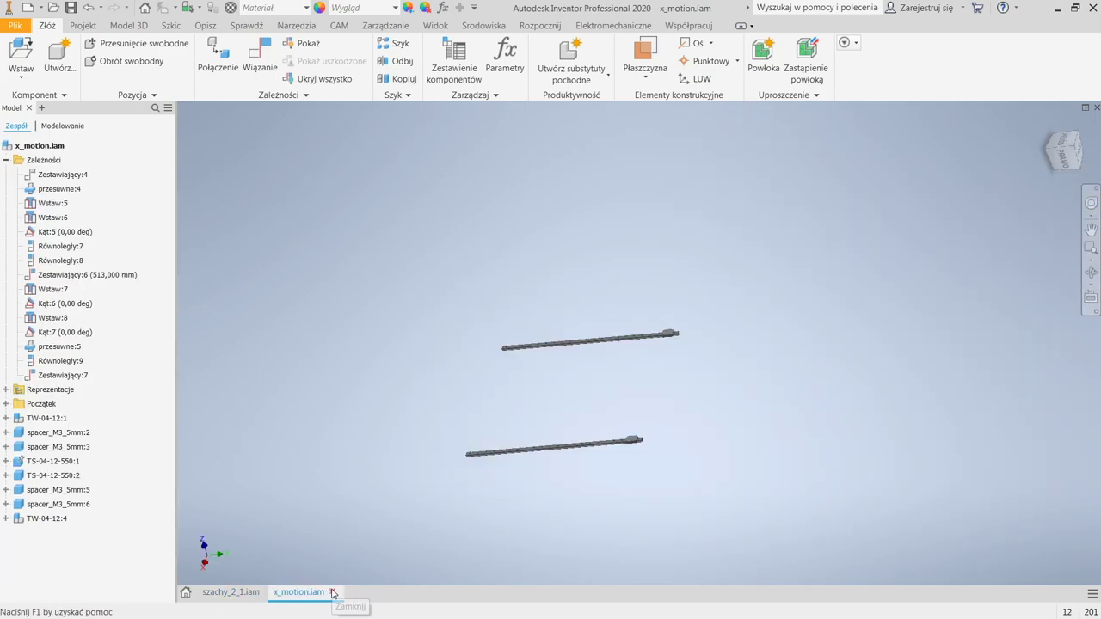
left_click(332, 592)
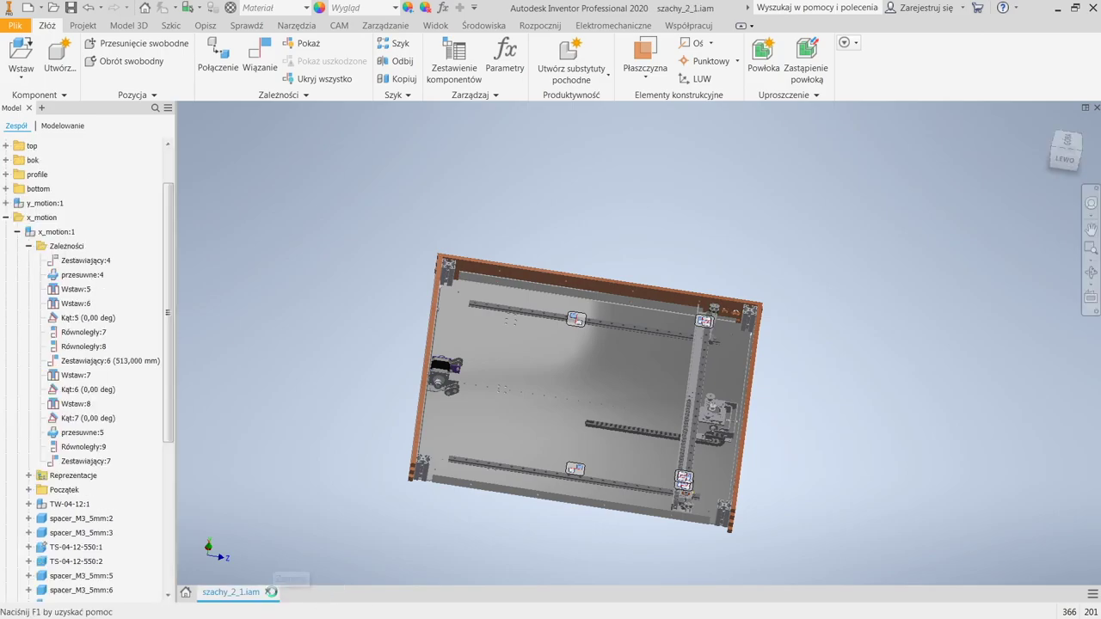
left_click(270, 593)
left_click(534, 344)
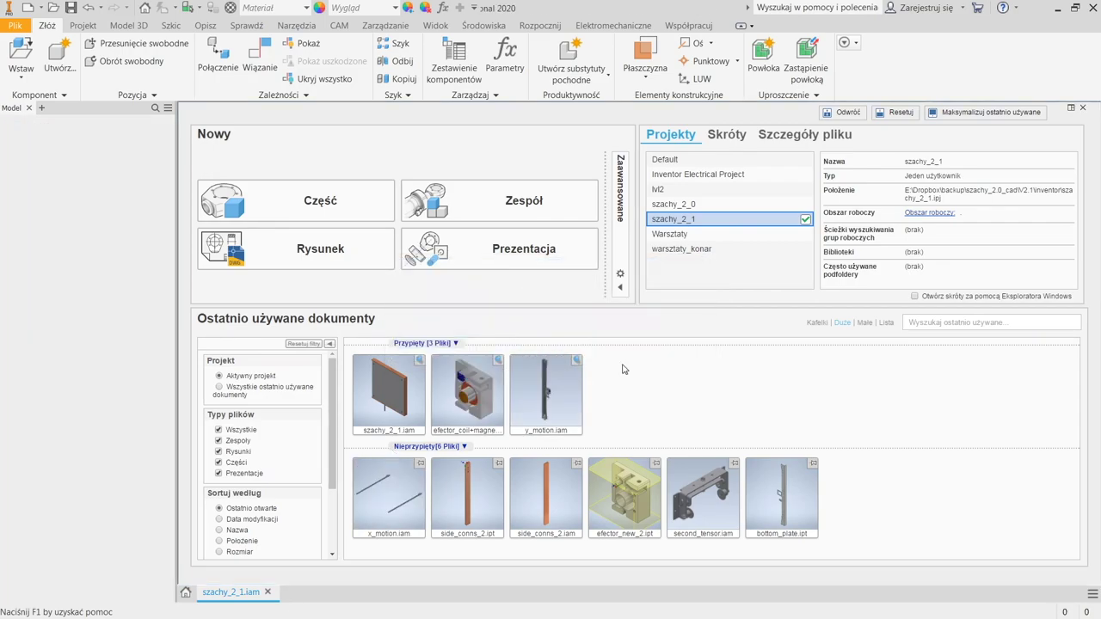
Activate the warsztaty_konar project and open its Zespół1.iam assembly
left_click(799, 248)
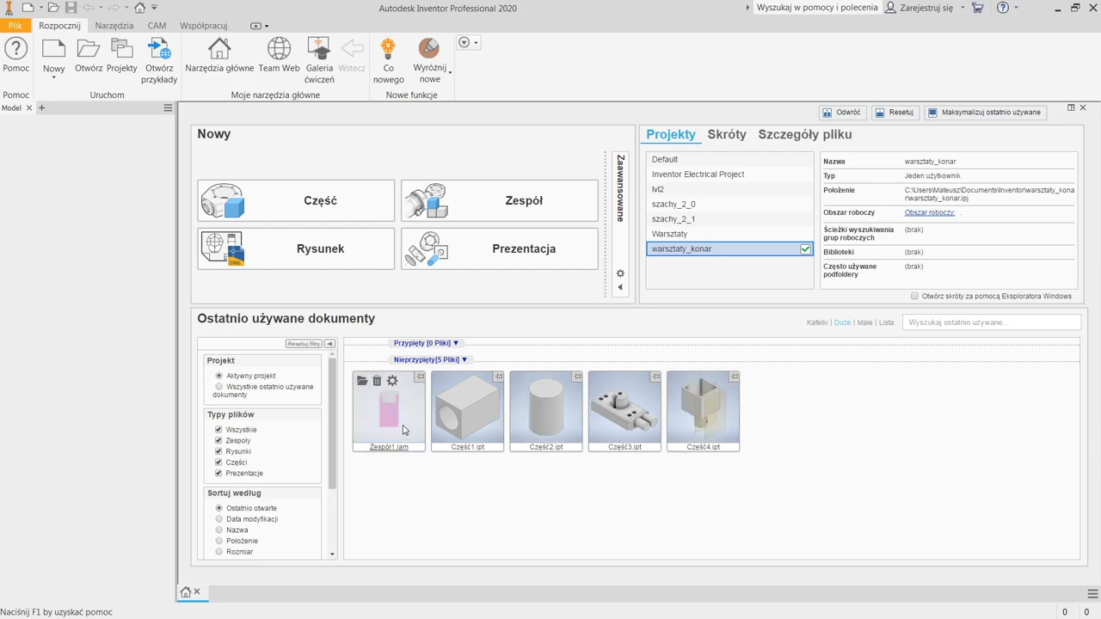
left_click(404, 430)
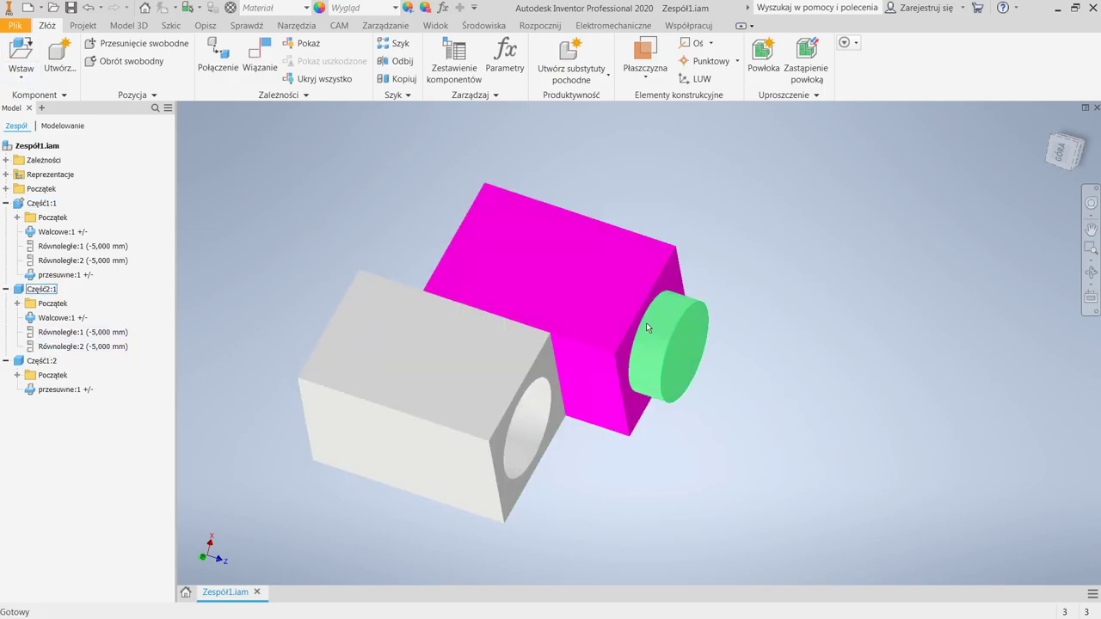
Start inserting a component from Content Center, enlarging its window and widening the category list
left_click(31, 84)
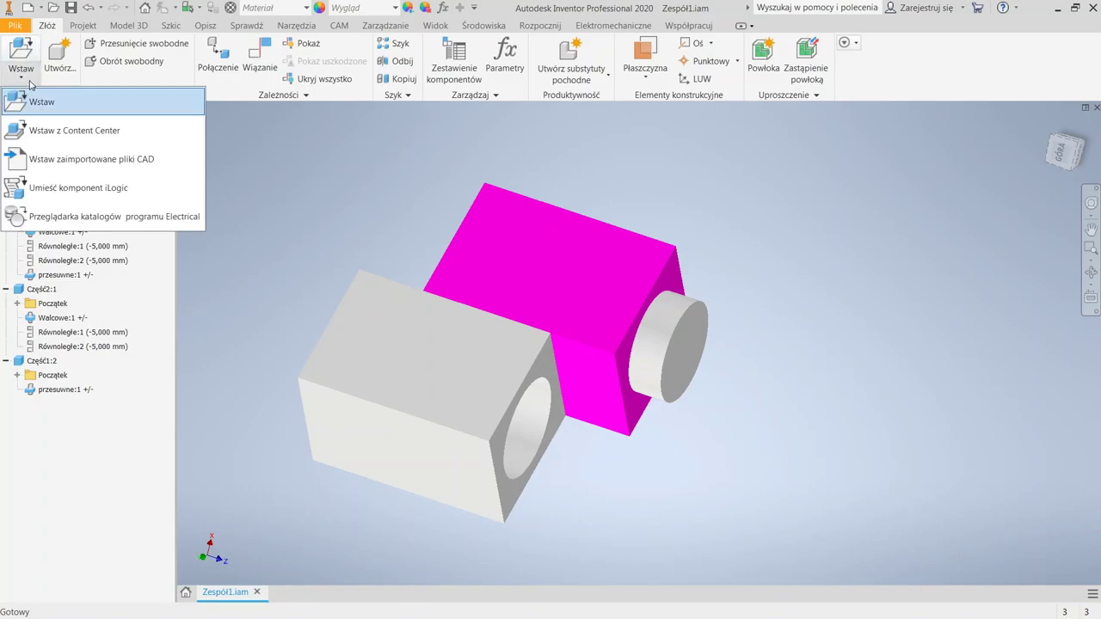
left_click(130, 136)
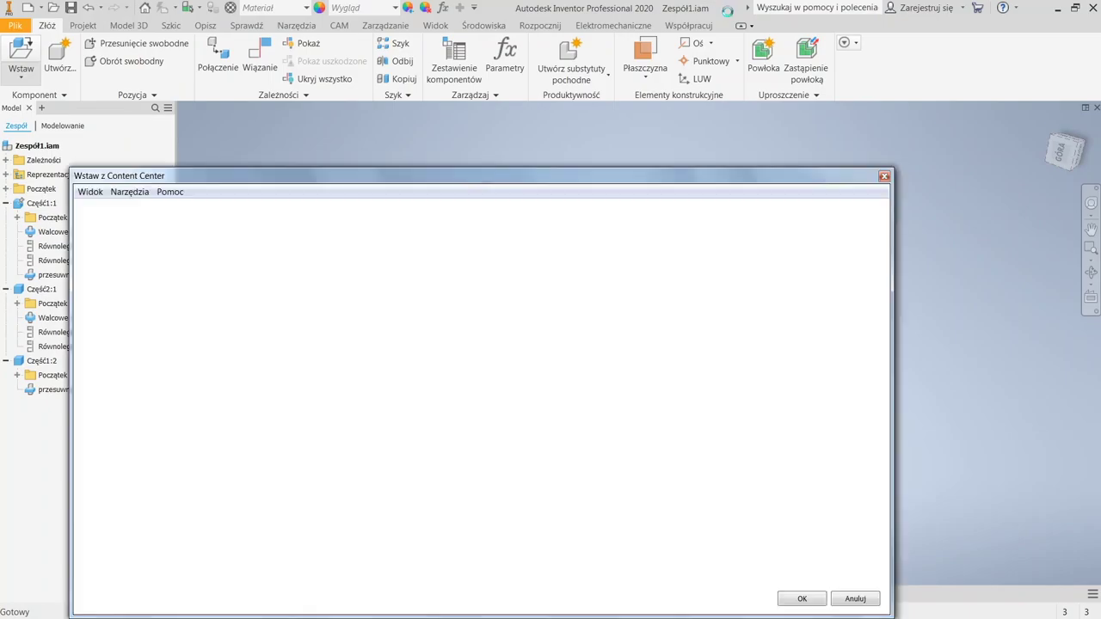
left_click_drag(645, 181, 694, 62)
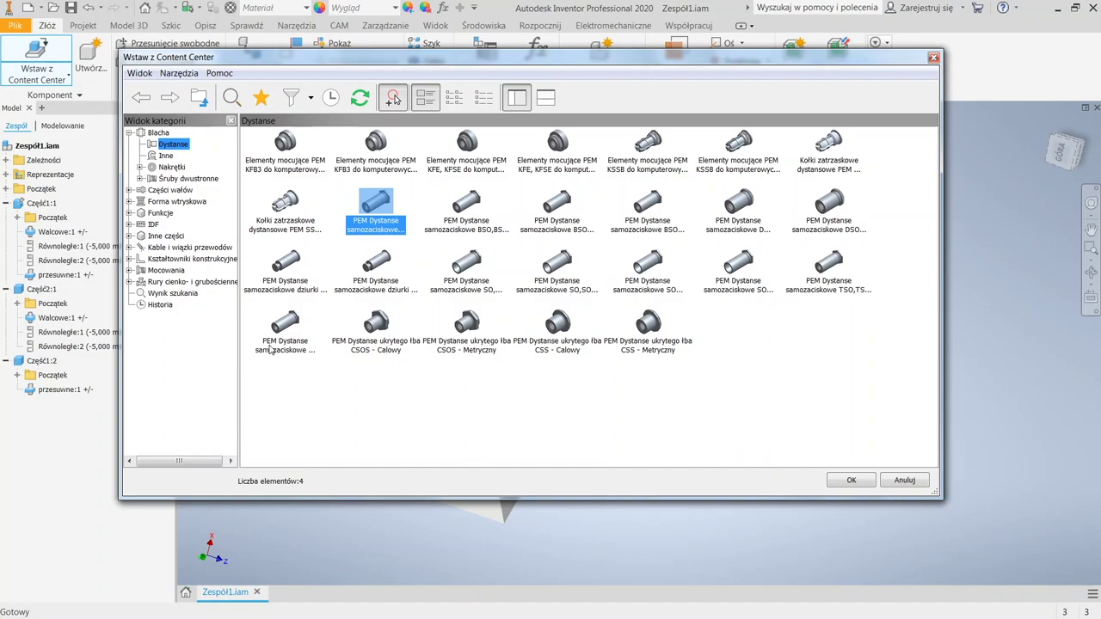
left_click_drag(275, 499, 269, 559)
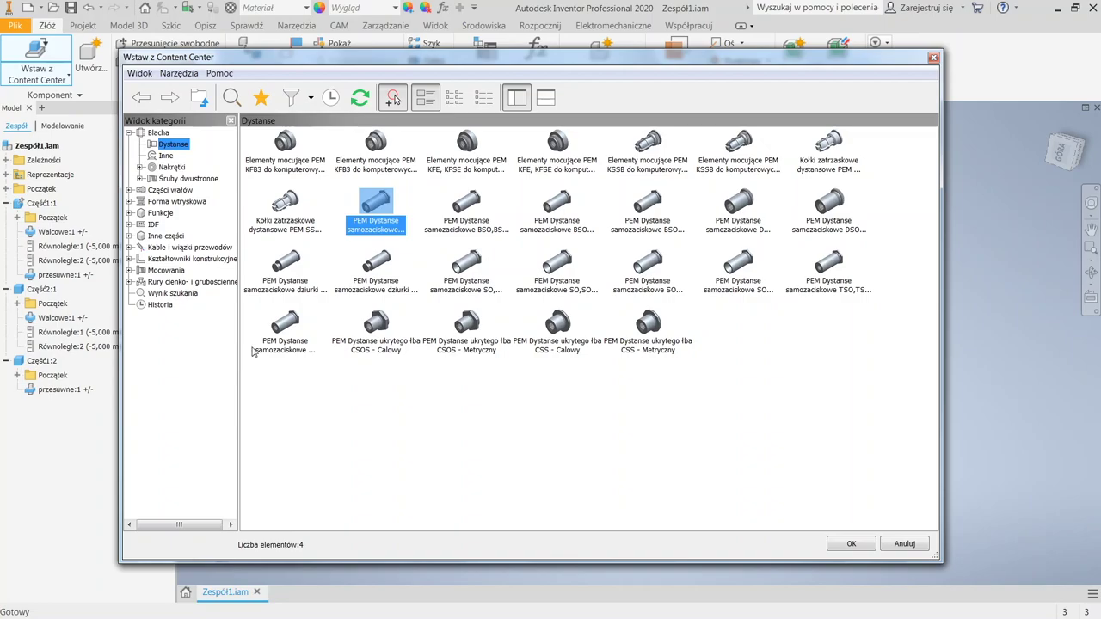
left_click_drag(244, 344, 280, 336)
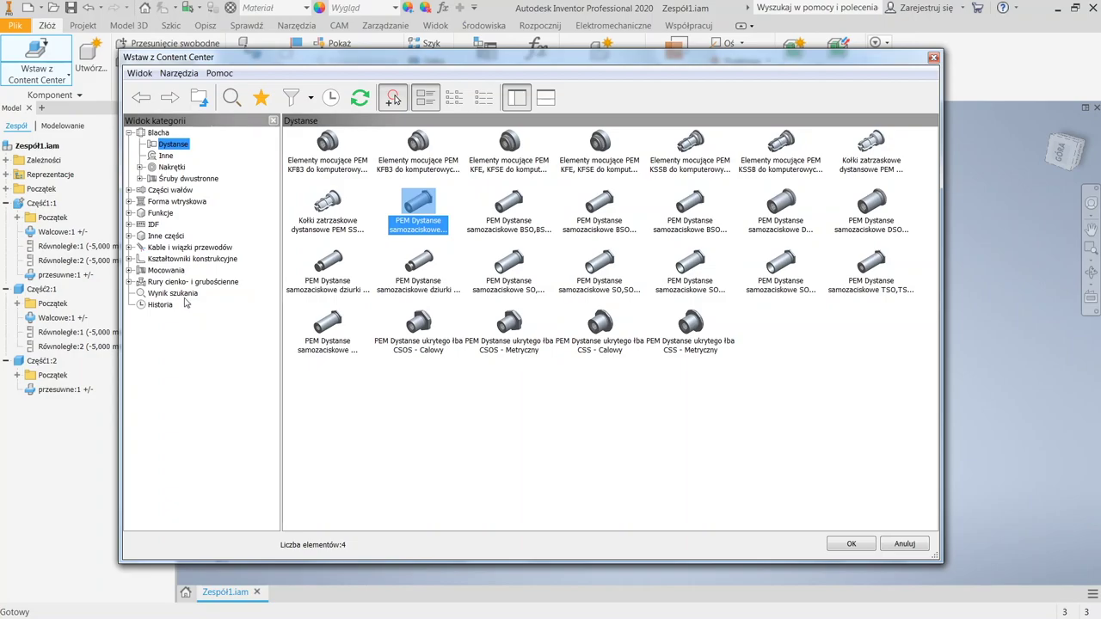
Choose the CNS 4558 countersunk bolt from the Mocowania > Śruby > Z łbem wpuszczanym category
left_click(166, 271)
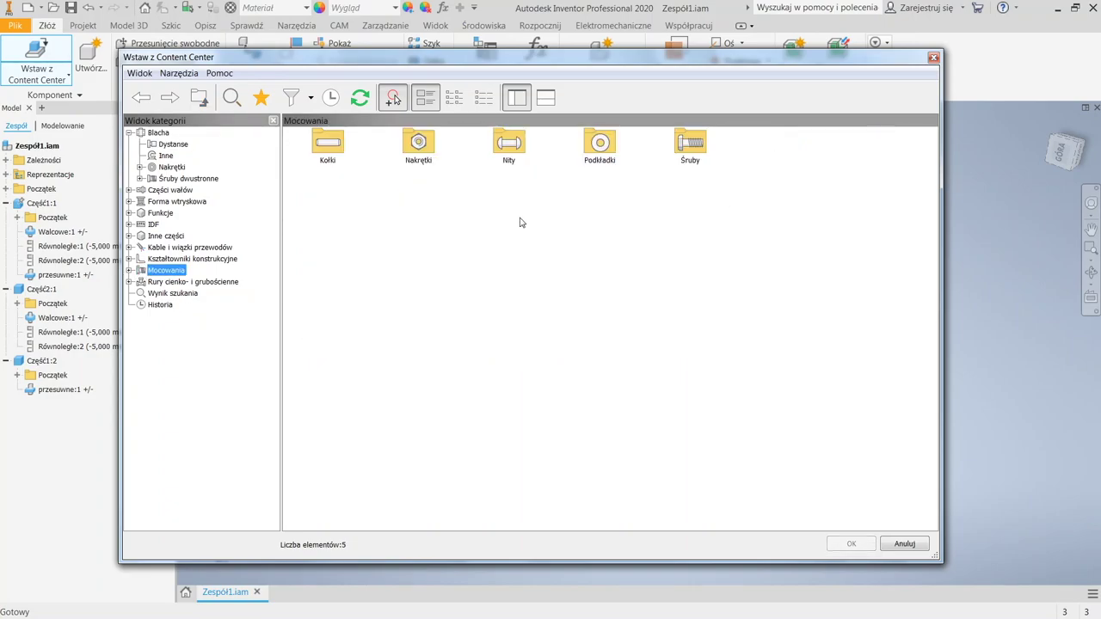
double_click(690, 144)
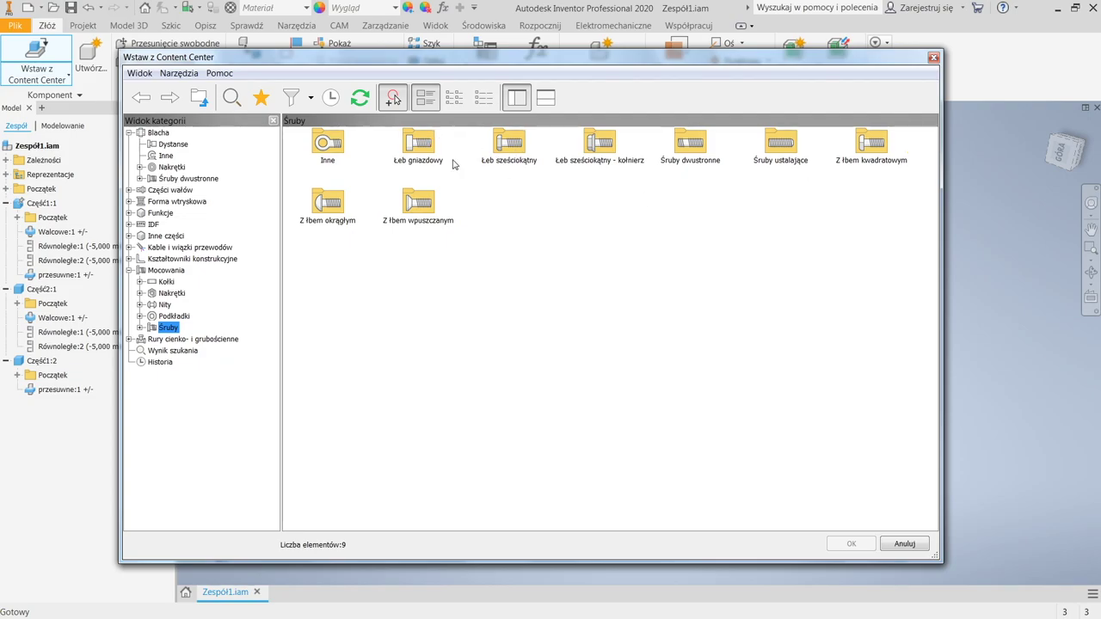
left_click(410, 205)
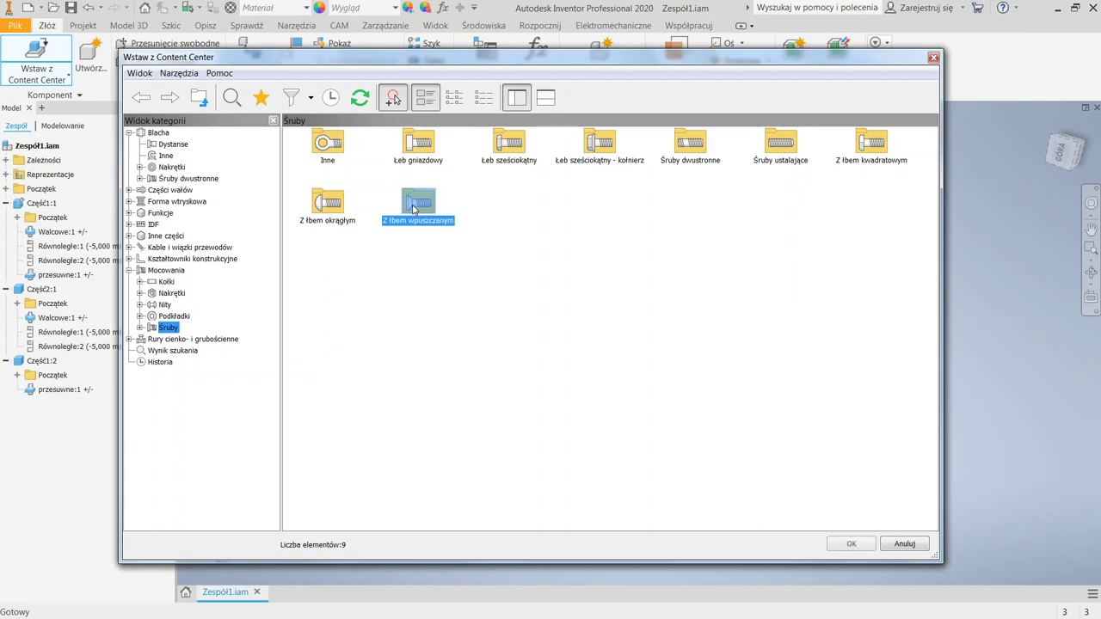
double_click(415, 205)
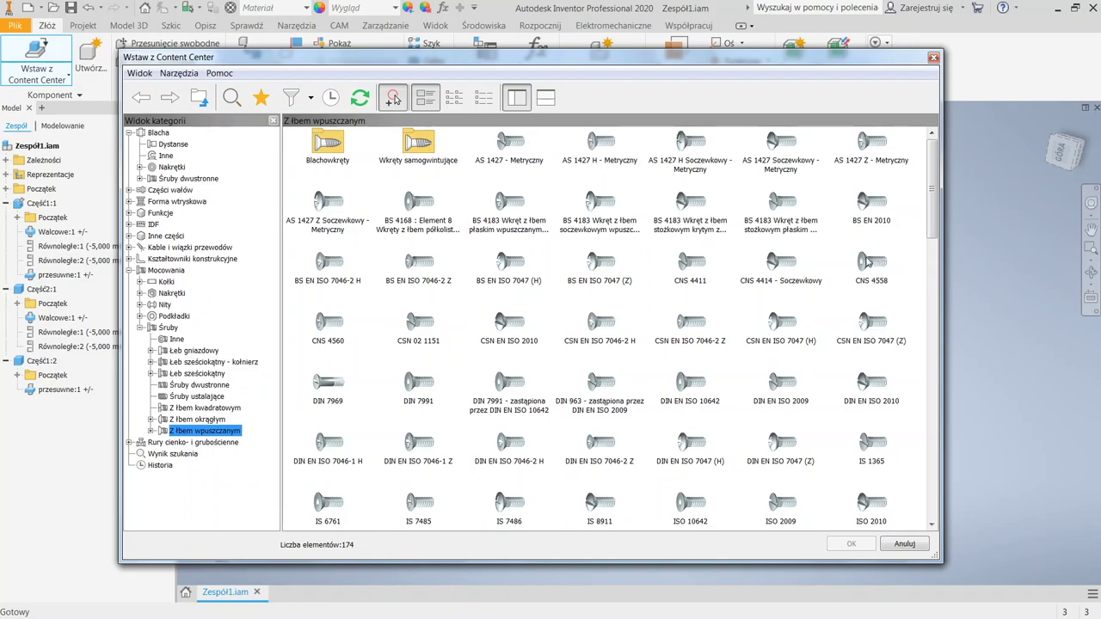
left_click(867, 260)
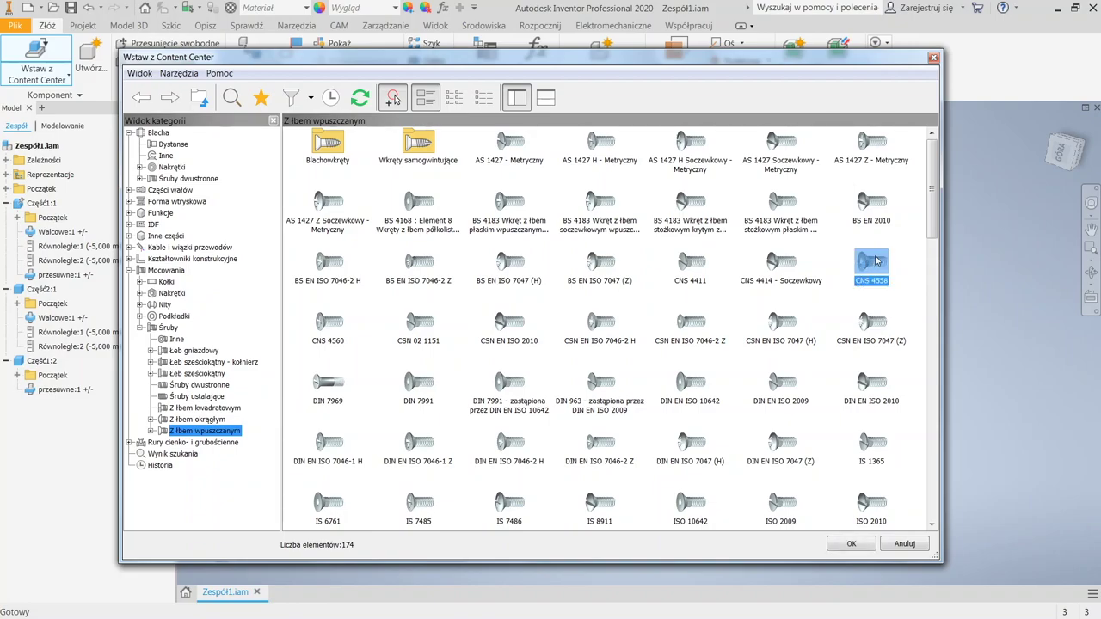
double_click(869, 270)
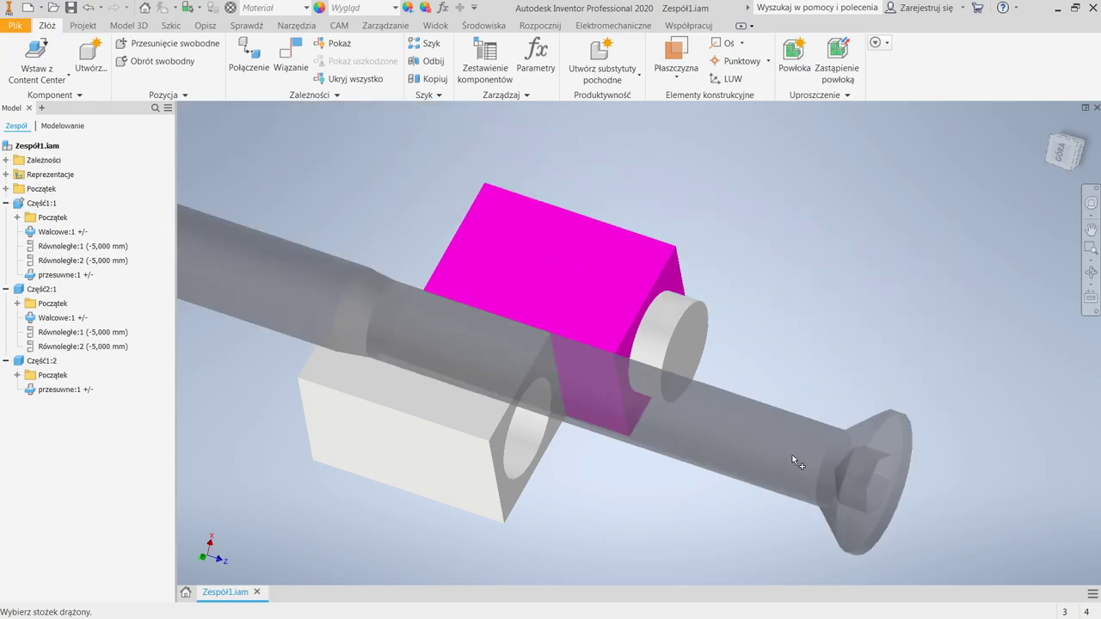
Set the CNS 4558 bolt to an M14 thread with 40 mm nominal length and generate it for placement
left_click(787, 391)
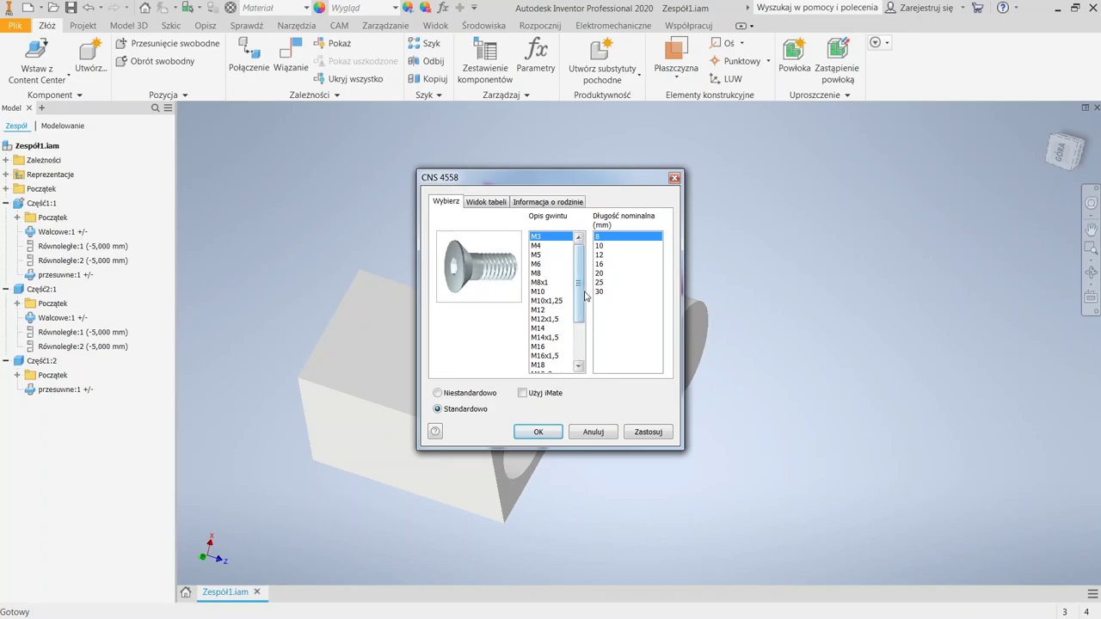
left_click_drag(576, 280, 576, 327)
left_click_drag(574, 368, 576, 330)
left_click(536, 255)
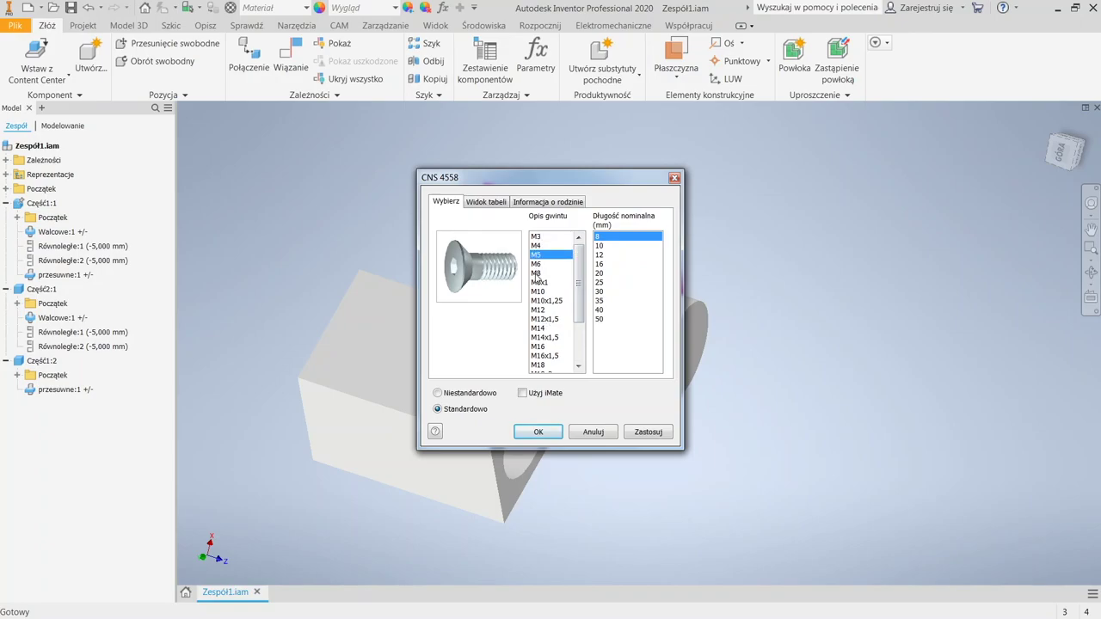
left_click_drag(583, 296, 583, 300)
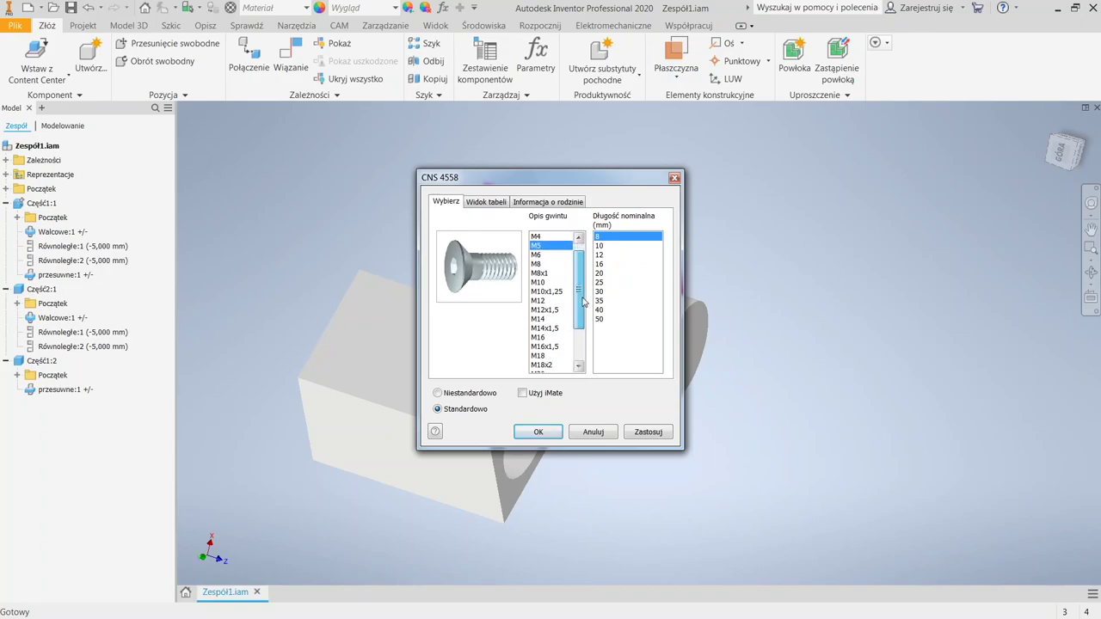
left_click_drag(583, 301, 583, 296)
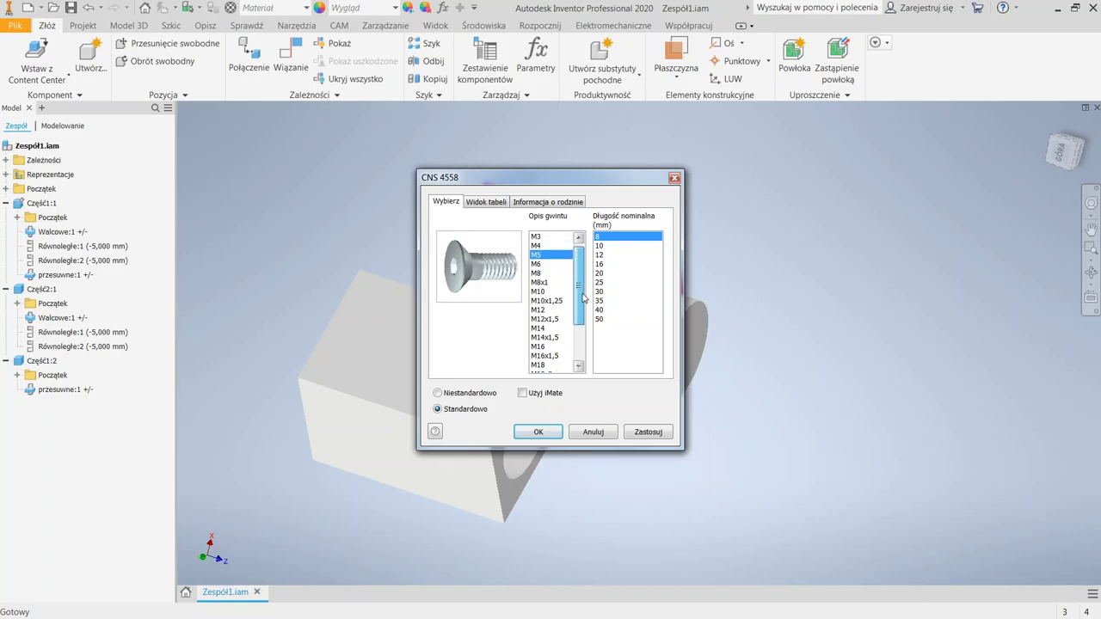
left_click(553, 330)
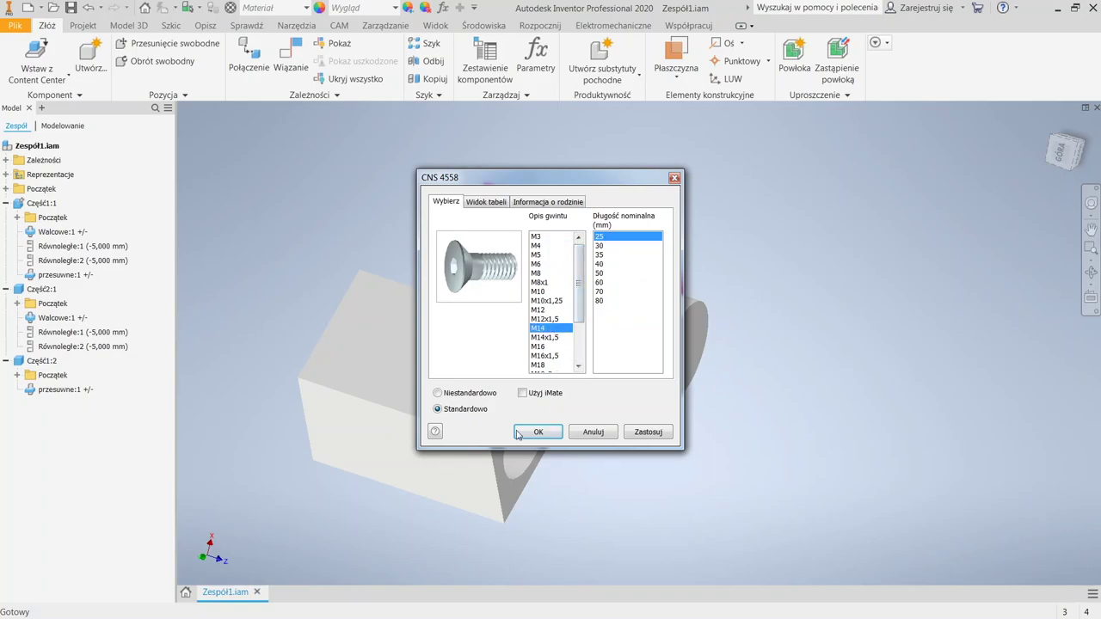
left_click(602, 264)
left_click(540, 432)
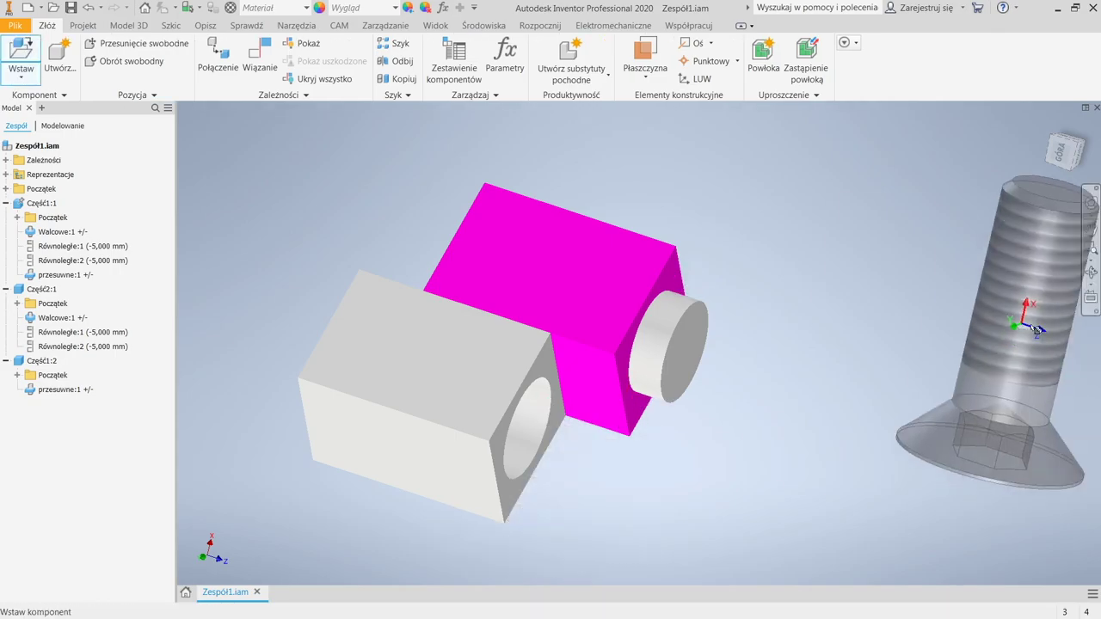
Place the CNS 4558 M14 x 40 bolt in the assembly beside the two blocks
left_click(828, 329)
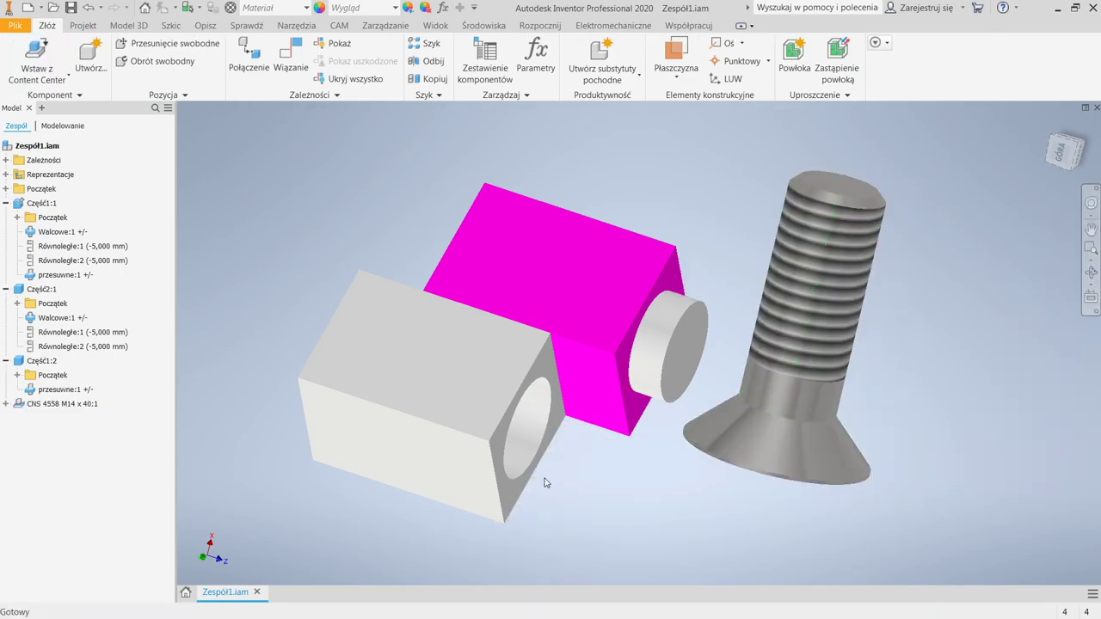
middle_click_drag(588, 443, 612, 344, "shift")
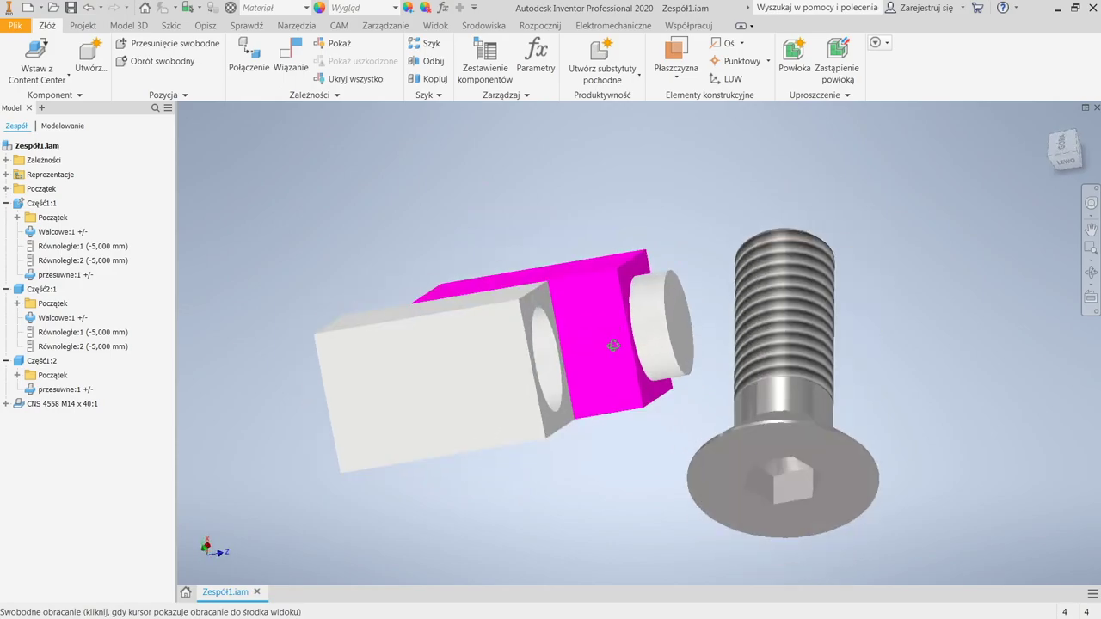
middle_click_drag(679, 283, 703, 368, "shift")
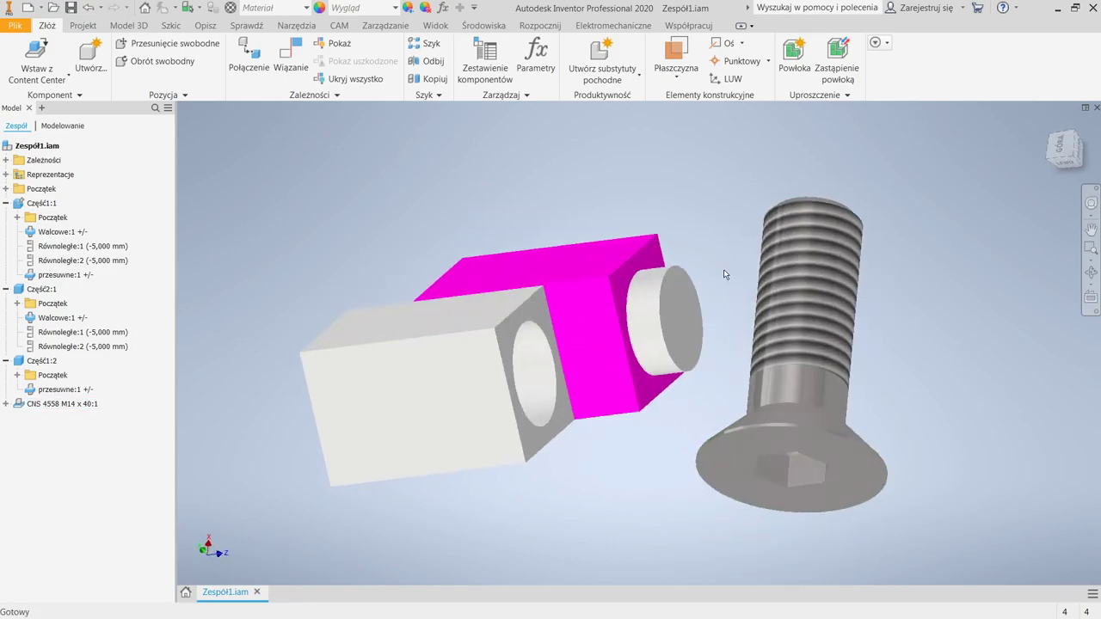
Add an Insert constraint with 0 mm offset between the circular edge under the bolt's head and the white block's hole edge
key("c")
left_click(134, 136)
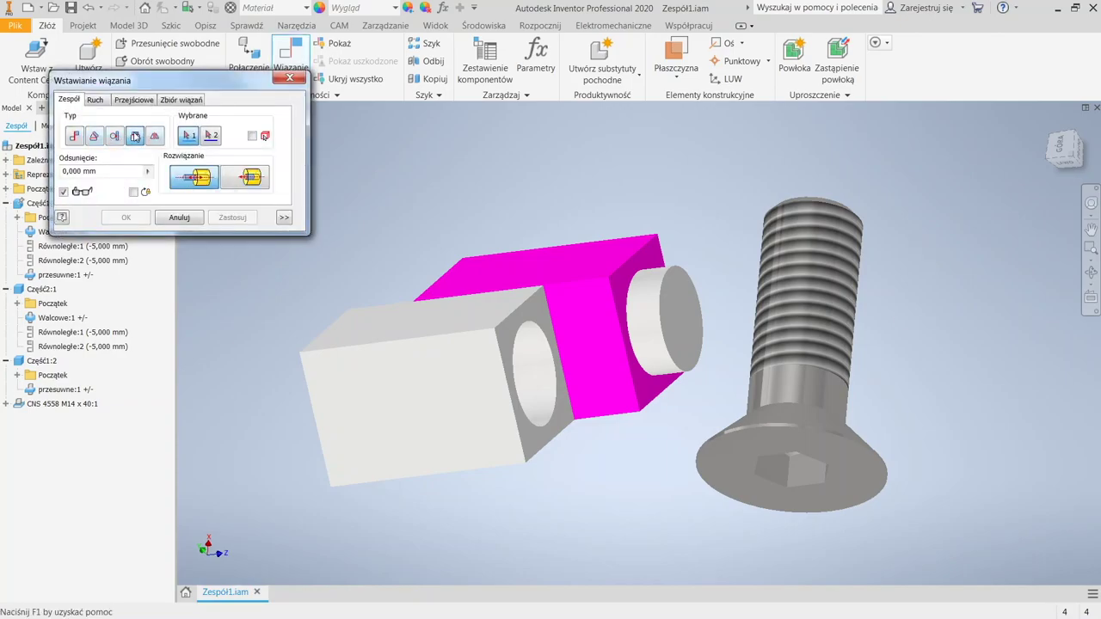
left_click(789, 413)
middle_click_drag(791, 413, 799, 422, "shift")
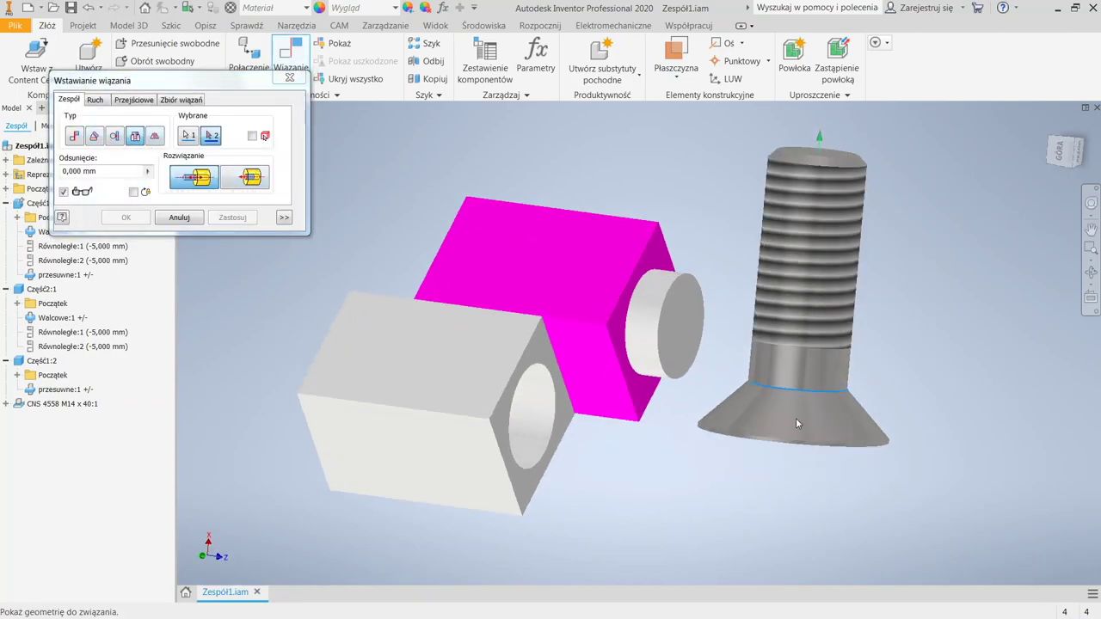
left_click(553, 417)
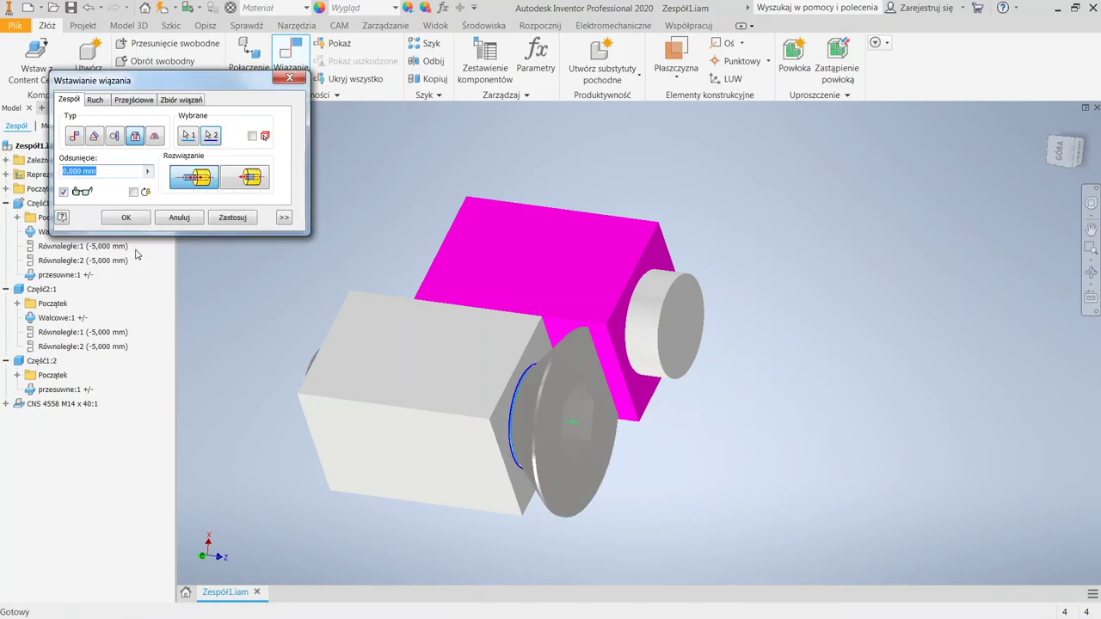
left_click(125, 217)
Move the Część1:2 block to test its connection with the inserted bolt
middle_click_drag(507, 383, 484, 398, "shift")
left_click_drag(484, 398, 605, 406)
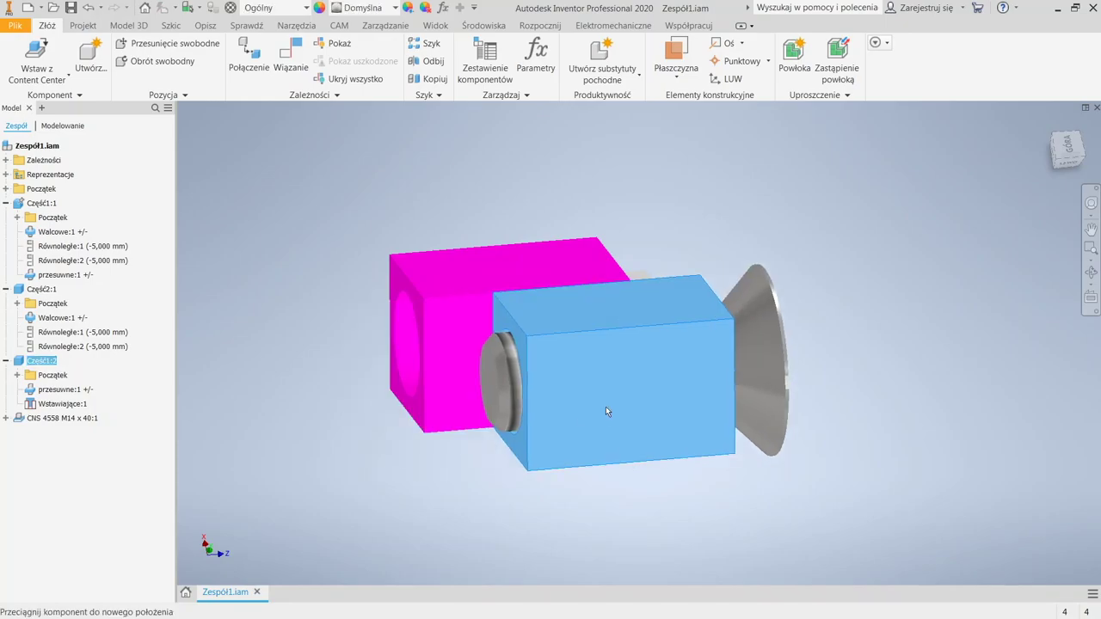
middle_click_drag(668, 398, 778, 443, "shift")
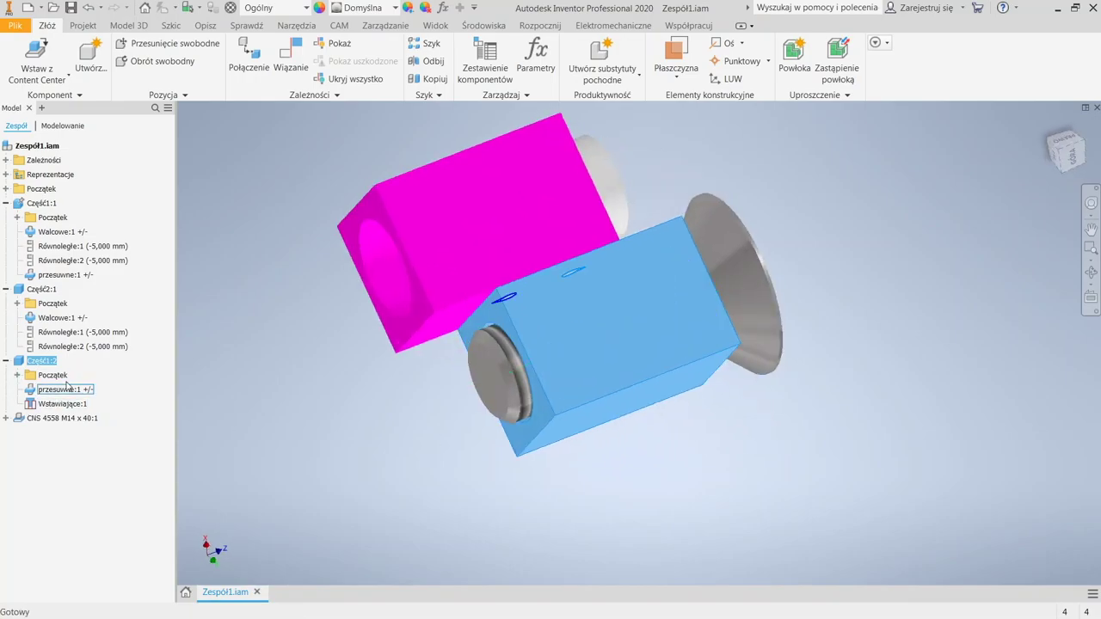
left_click(39, 361)
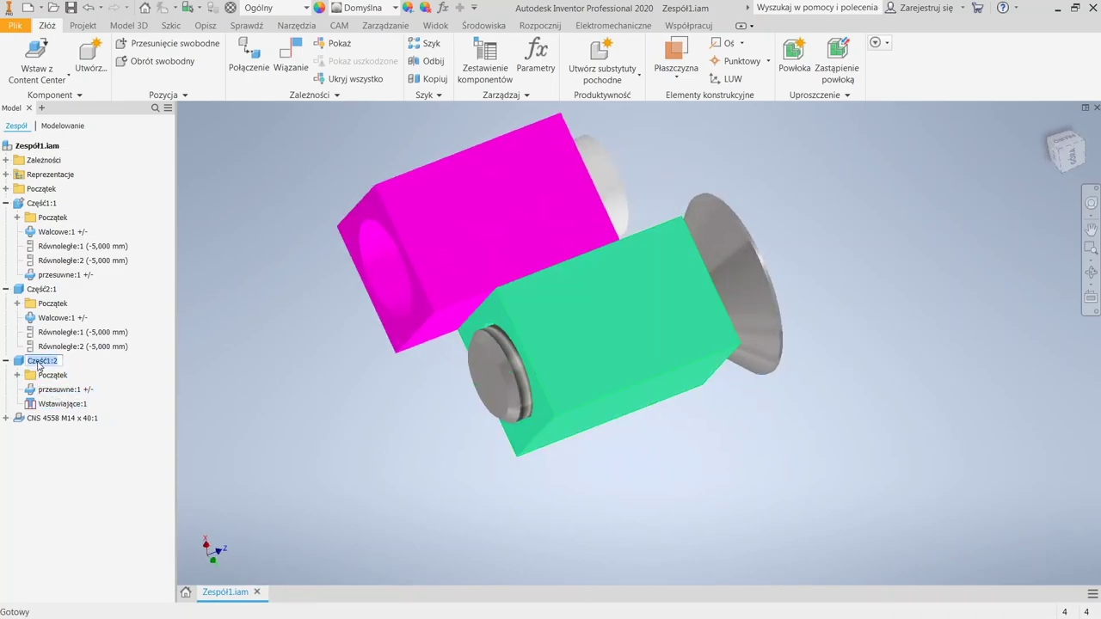
double_click(39, 361)
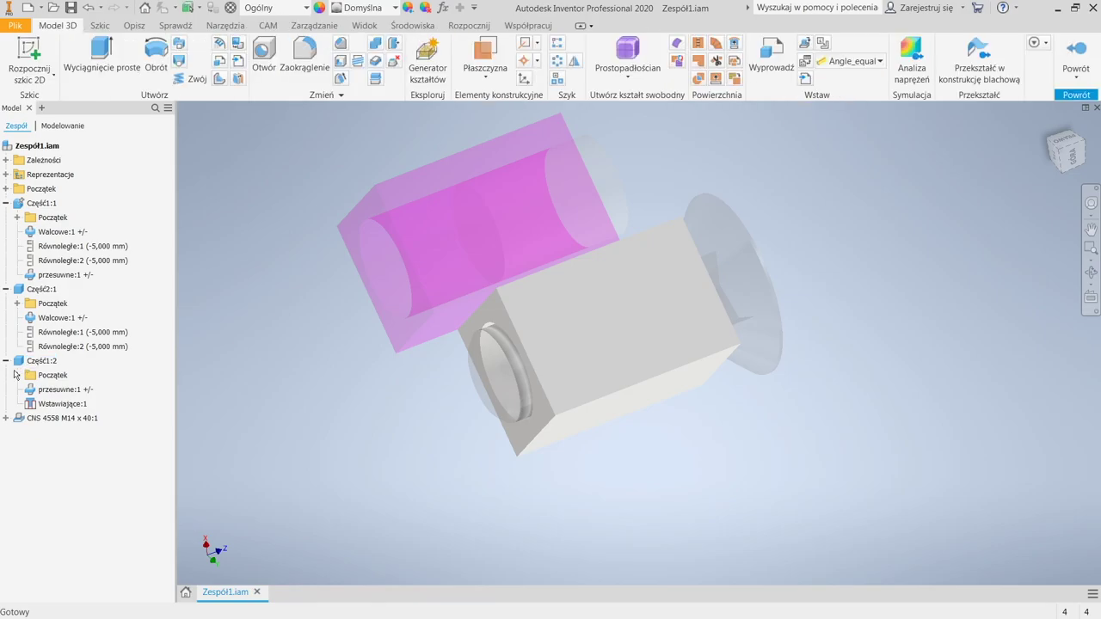
left_click(18, 418)
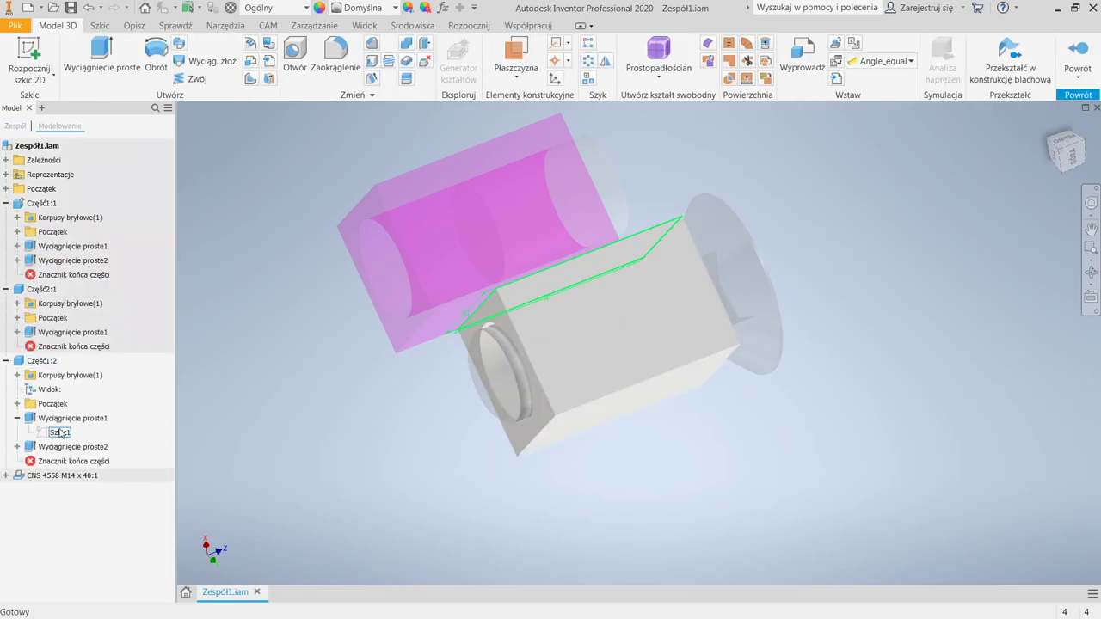
left_click(17, 446)
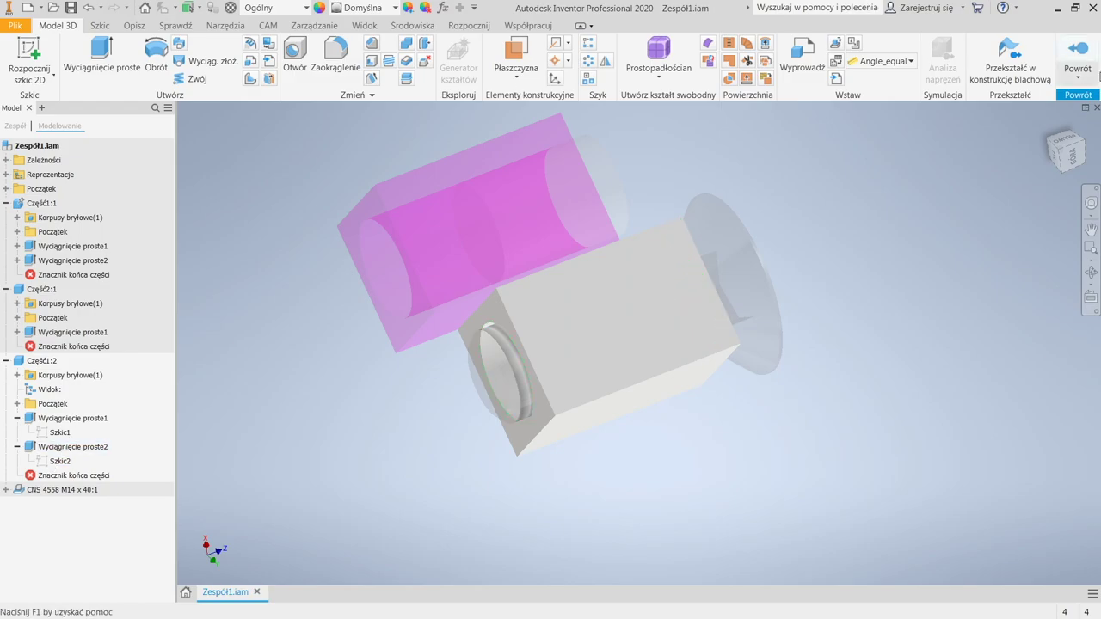
left_click(1078, 60)
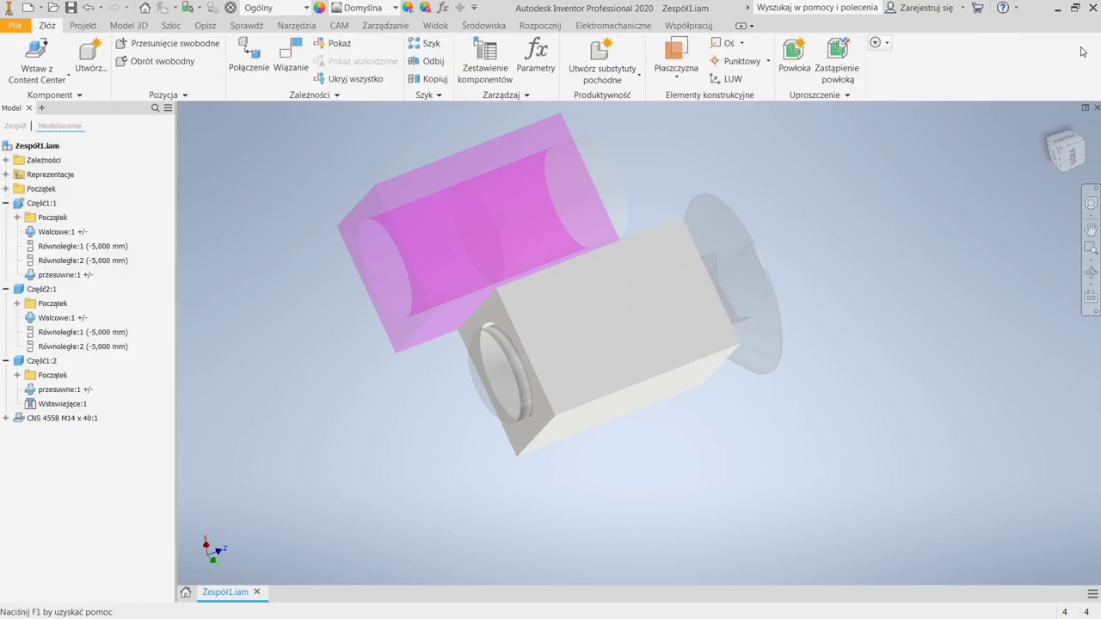
Edit the Część1:2 block in place and open Szkic2, the hole sketch under Wyciągnięcie proste2
double_click(728, 370)
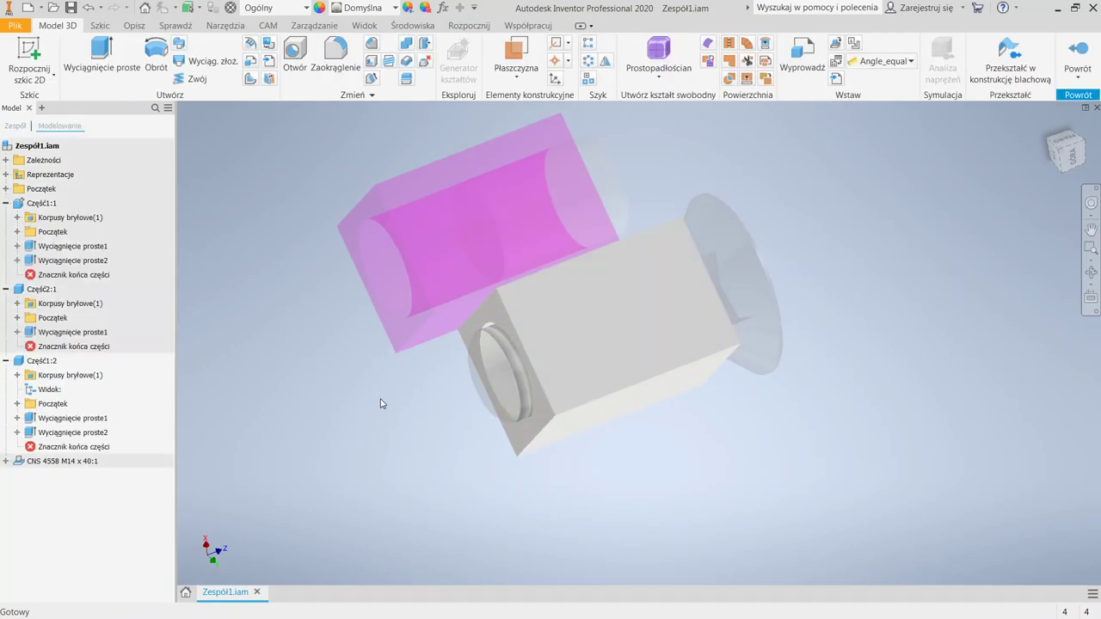
left_click(18, 418)
left_click(17, 446)
left_click(54, 462)
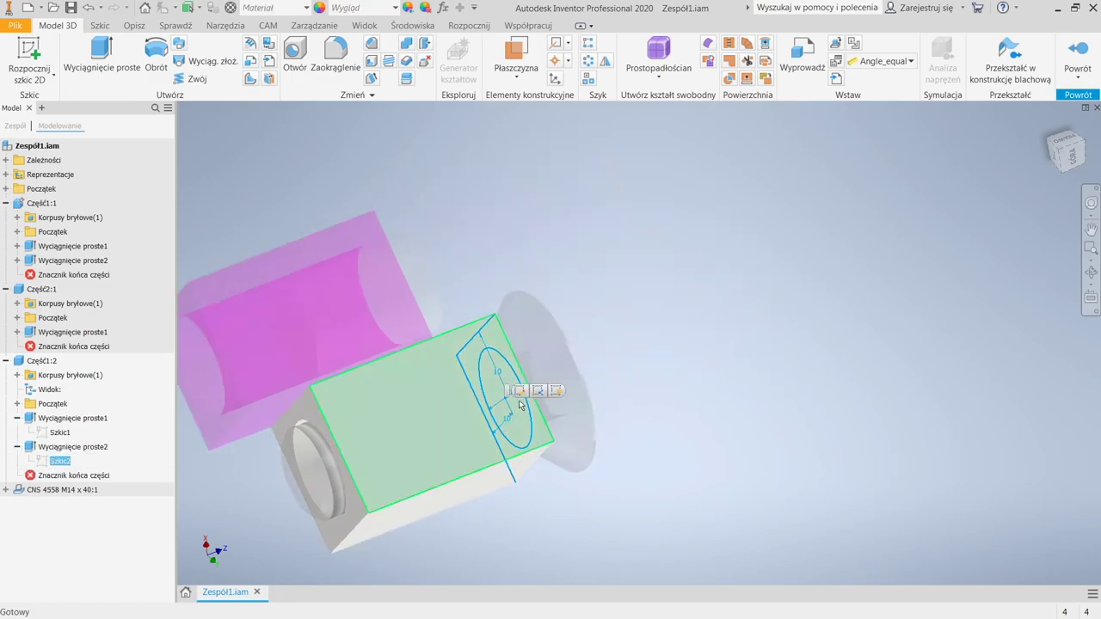
key("Page_Up")
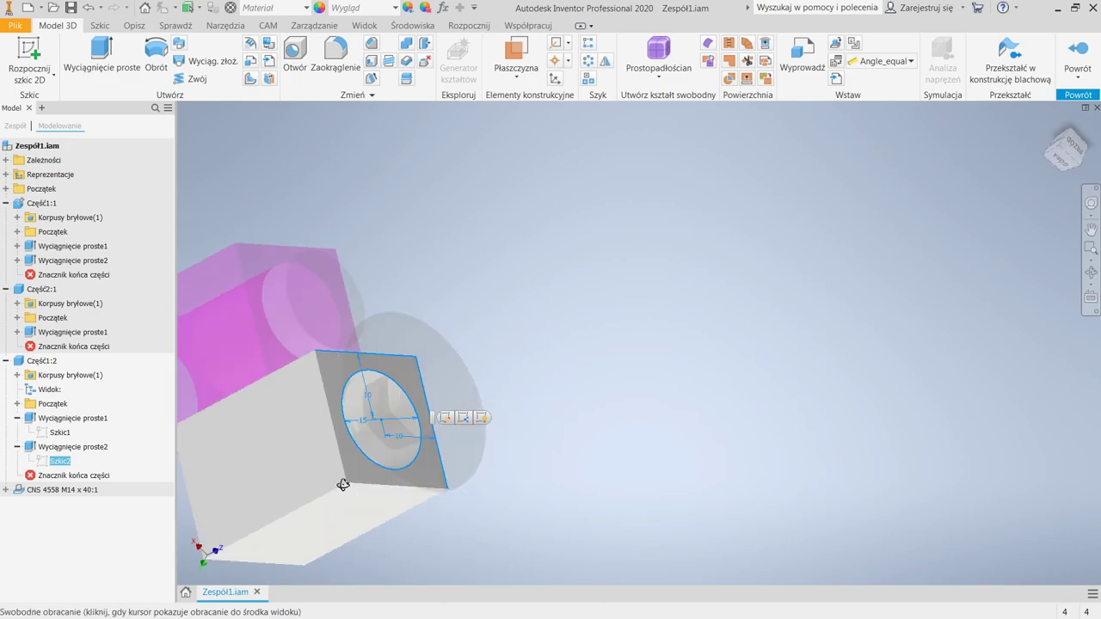
double_click(45, 468)
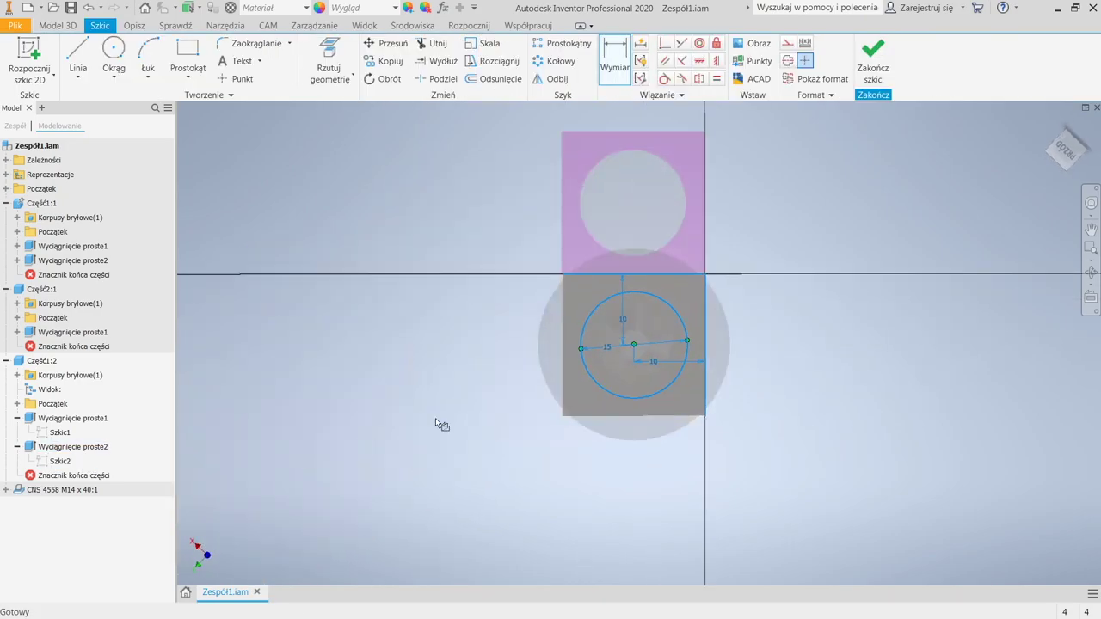
Set the hole circle's diameter to 14 mm, finish the sketch and return to the assembly
left_click(641, 358)
key("Escape")
double_click(612, 344)
type("14")
key("Return")
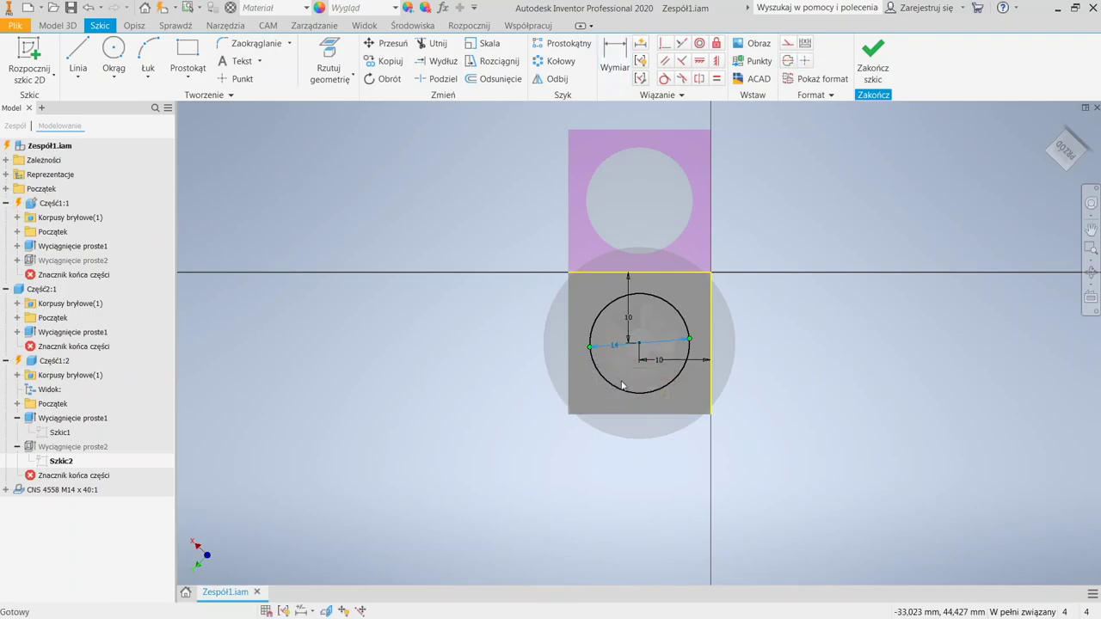
left_click(873, 56)
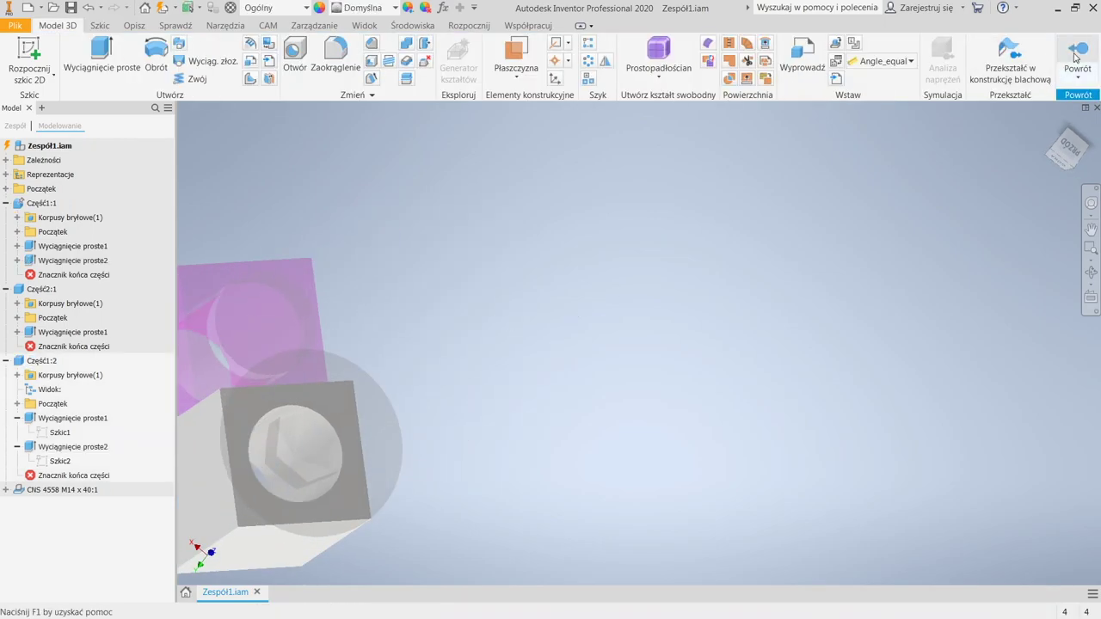
left_click(1075, 53)
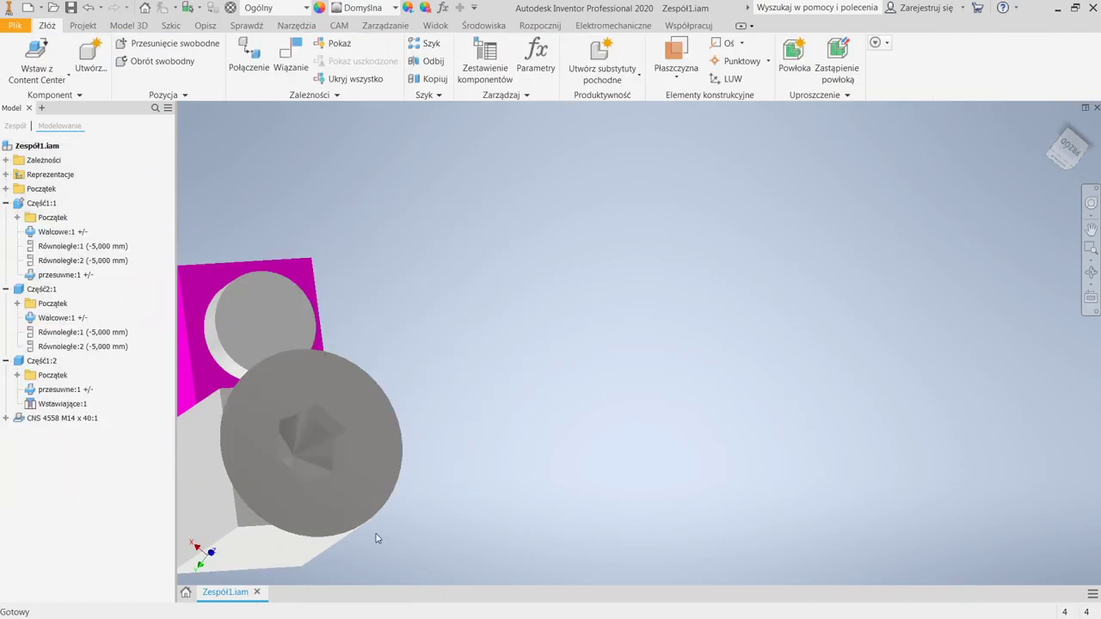
Edit the Część1:2 block in place again and open Szkic1, the base sketch under Wyciągnięcie proste1
middle_click_drag(413, 472, 624, 327, "shift")
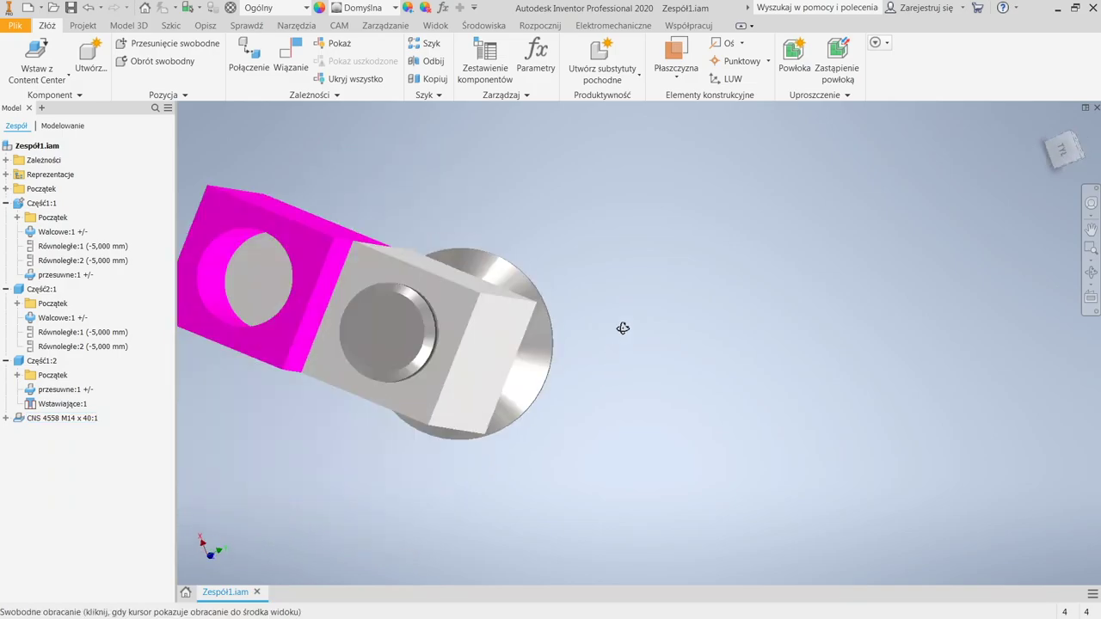
left_click(392, 321)
middle_click_drag(515, 355, 395, 387, "shift")
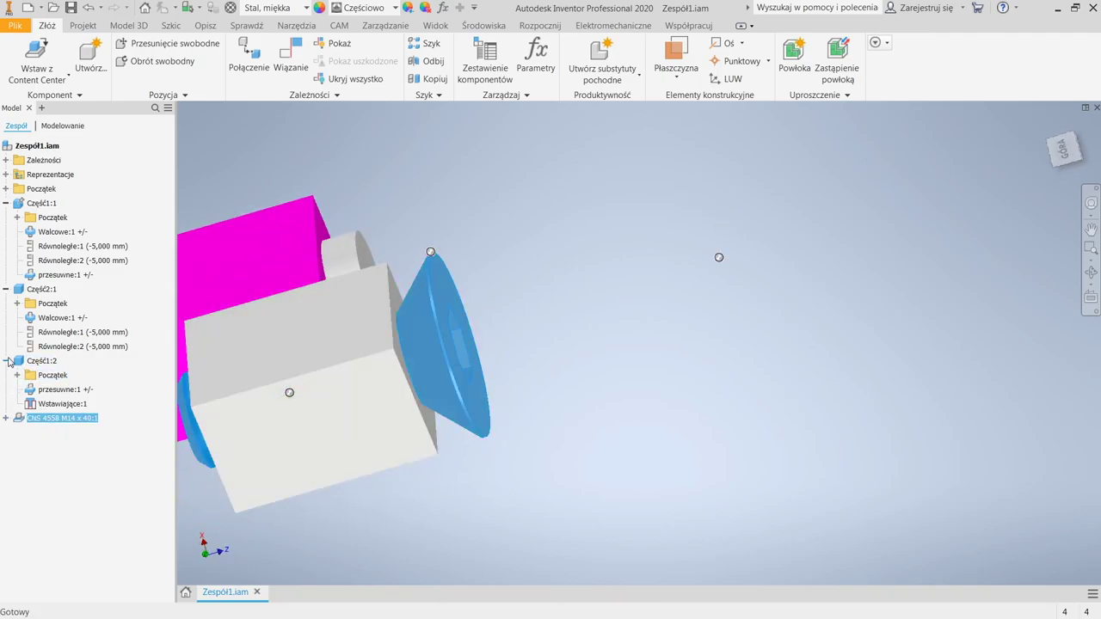
double_click(38, 361)
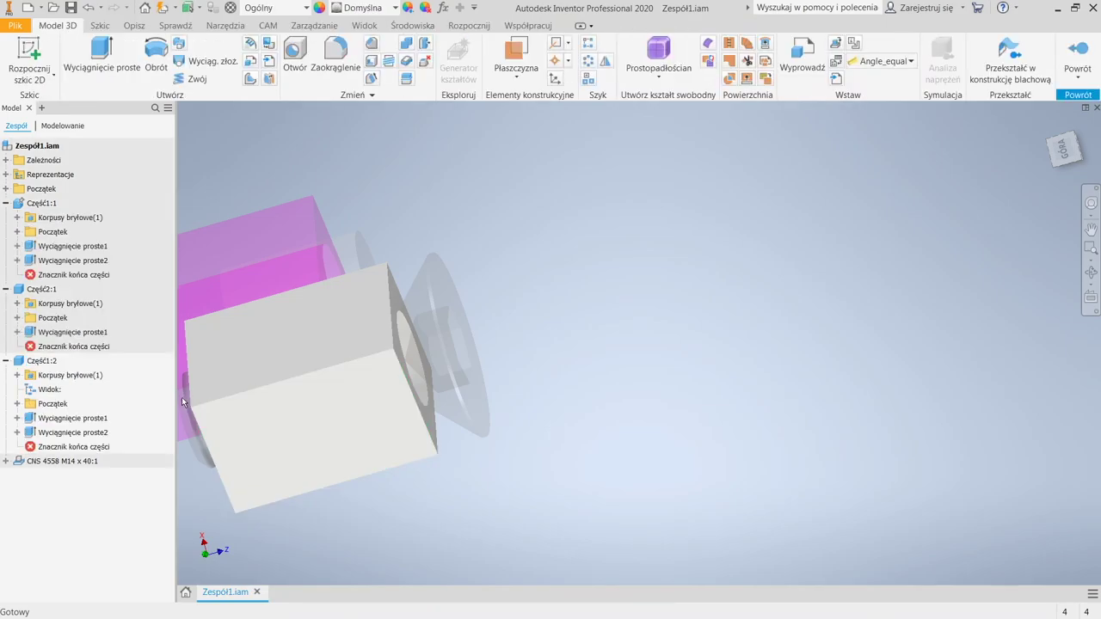
middle_click_drag(333, 315, 471, 229)
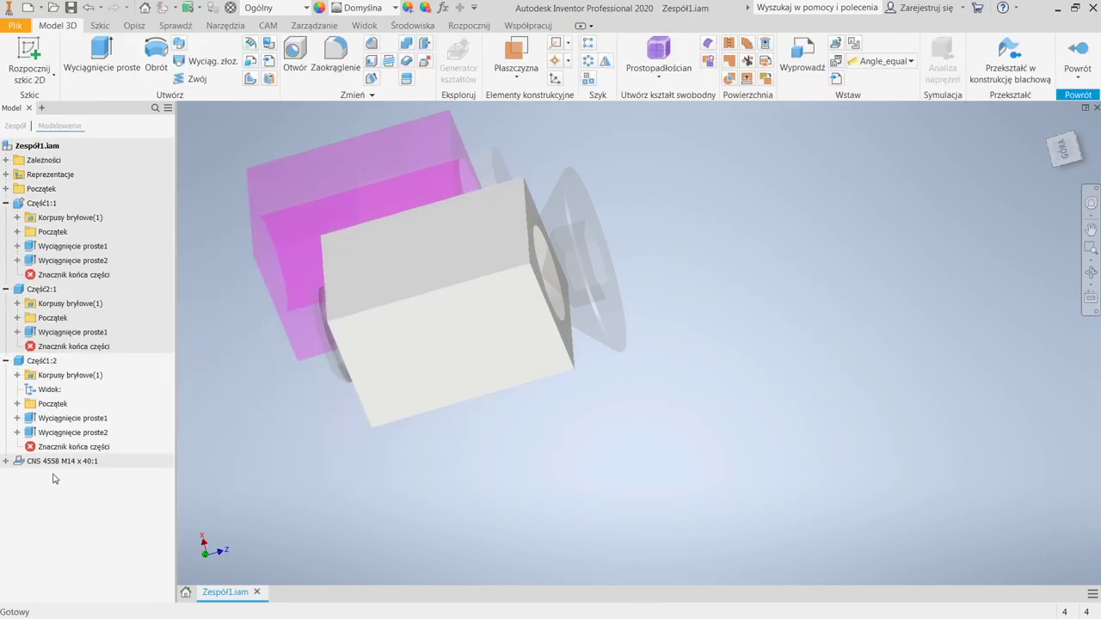
left_click(17, 418)
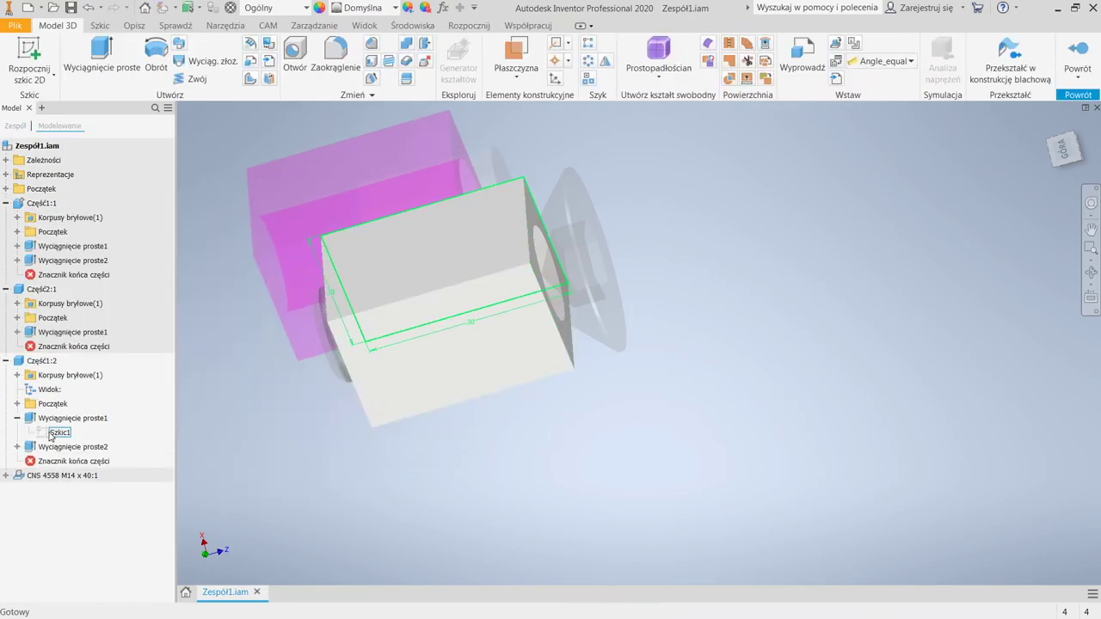
double_click(57, 432)
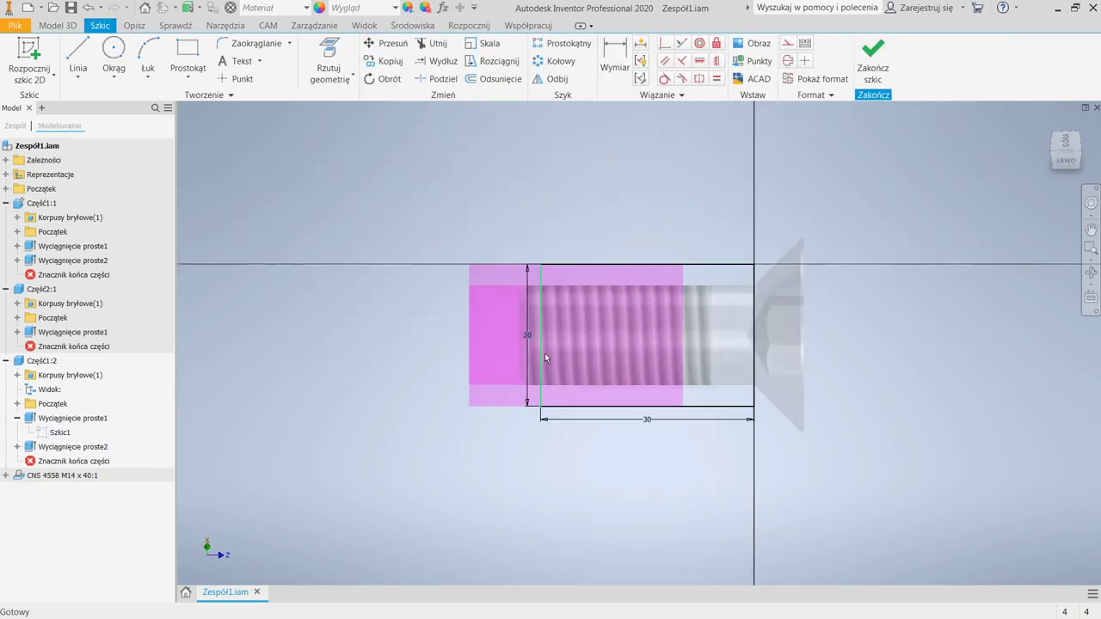
Set the base rectangle's vertical dimension to 40 mm and finish the sketch
key("d")
left_click(526, 338)
left_click(526, 336)
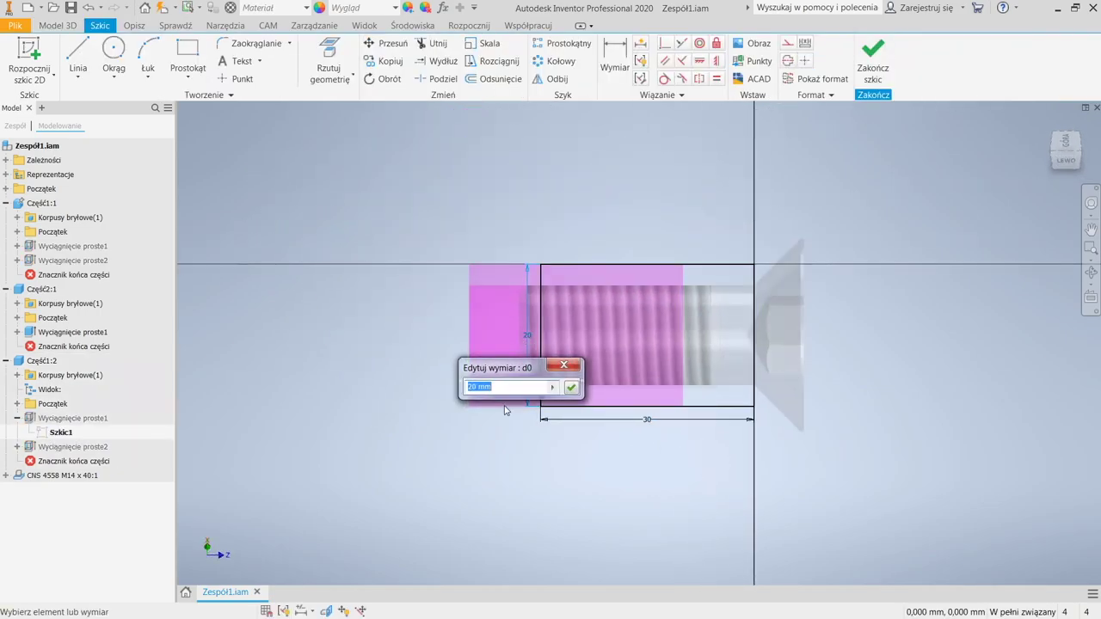
type("20")
key("Return")
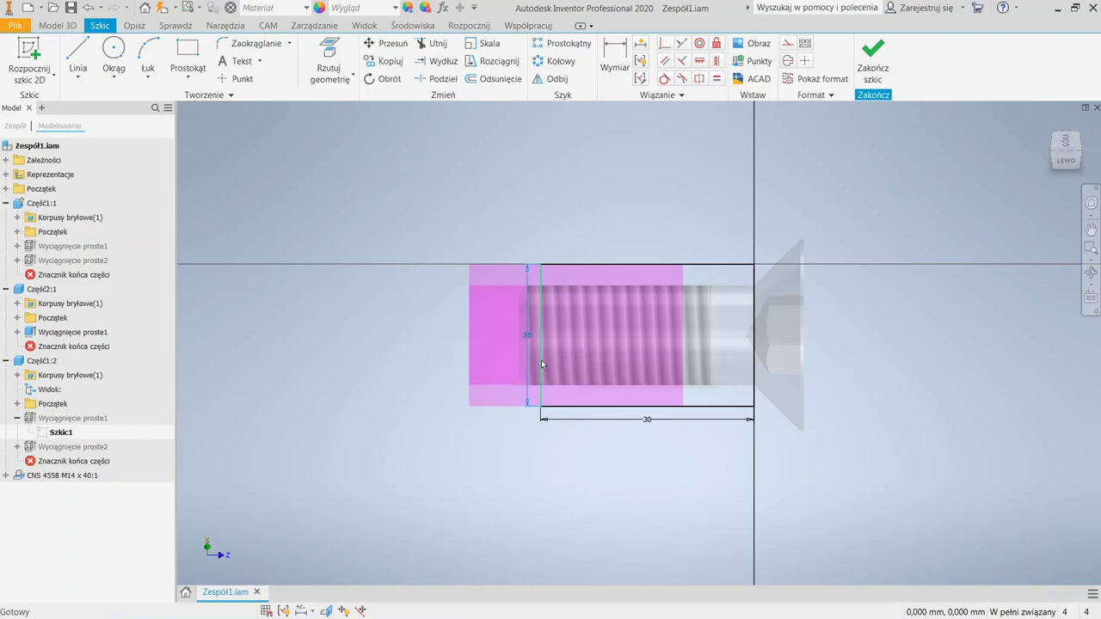
left_click(525, 337)
type("40")
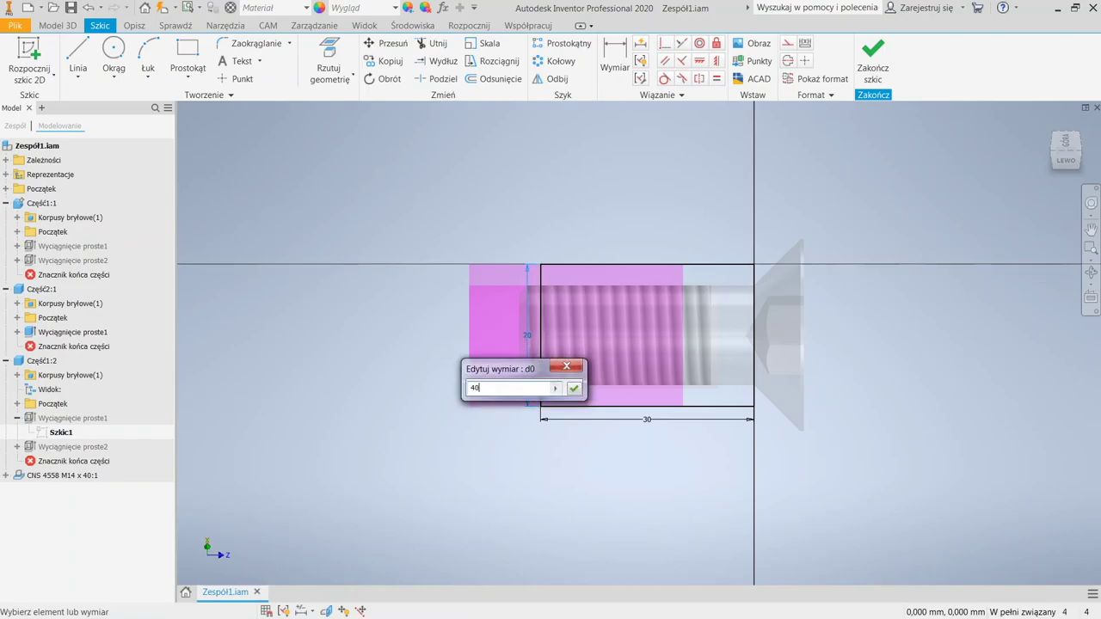
key("Return")
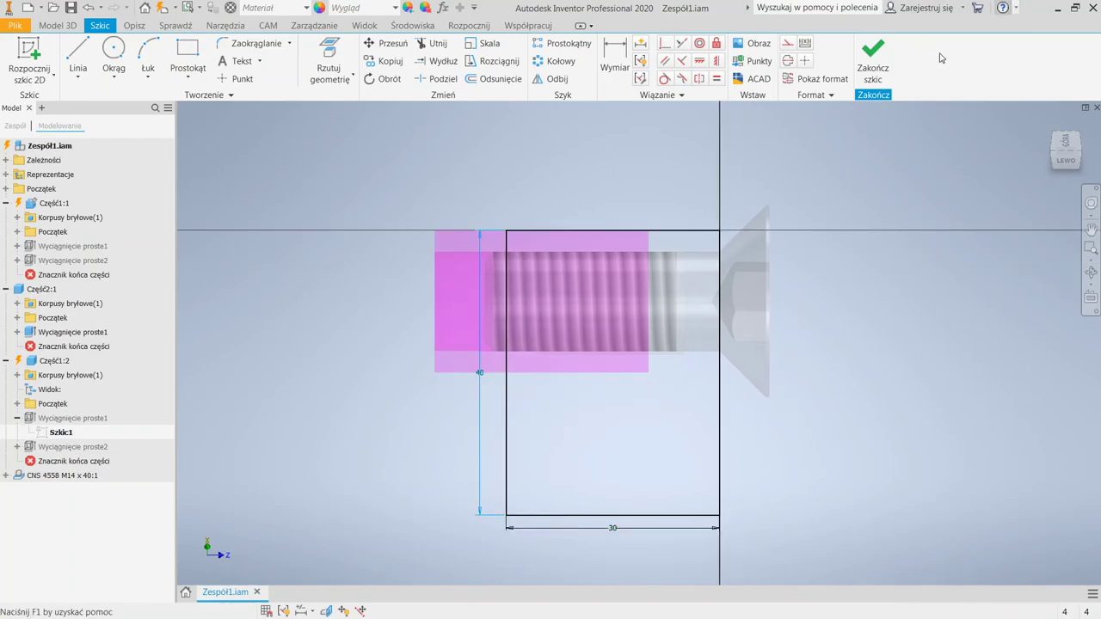
left_click(873, 56)
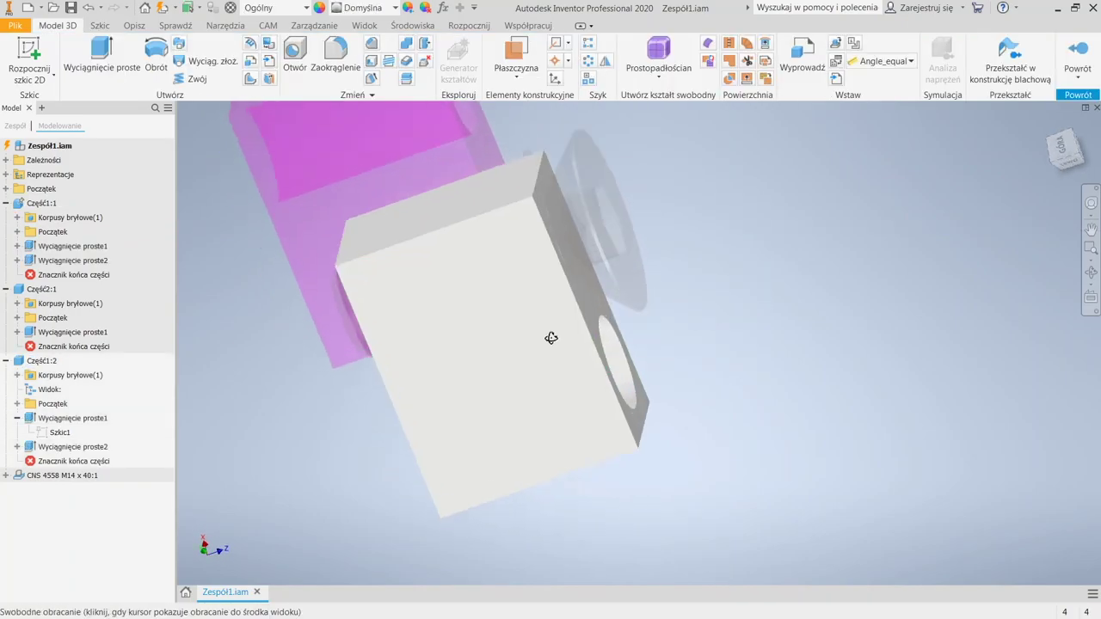
Set the extrusion distance of Wyciągnięcie proste1 in the Część1:2 block to 30 mm
left_click(50, 422)
double_click(50, 421)
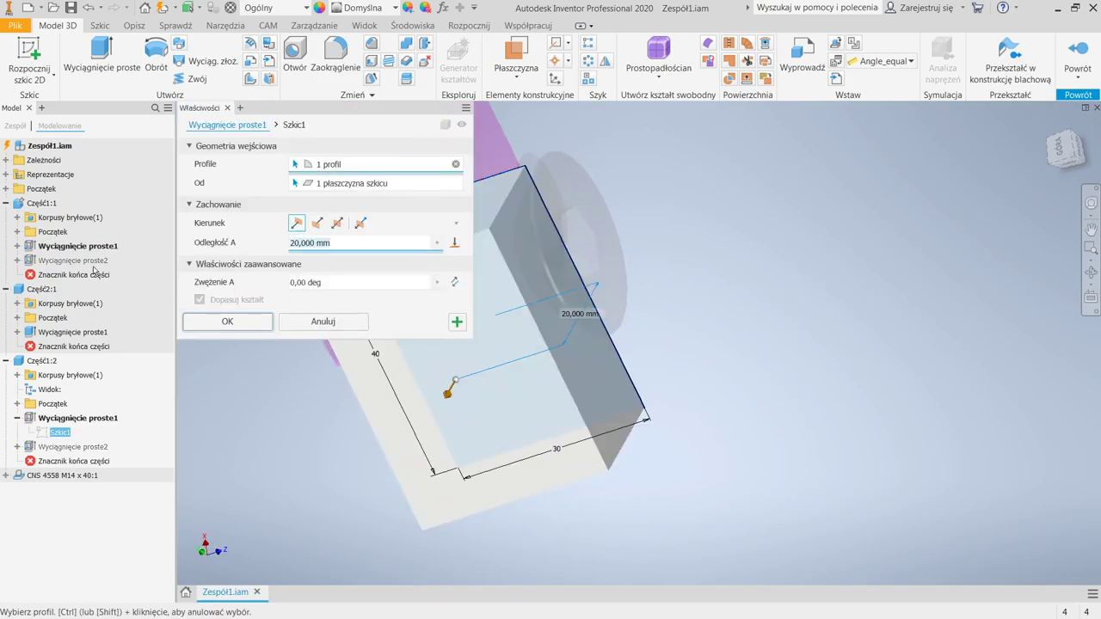
type("30")
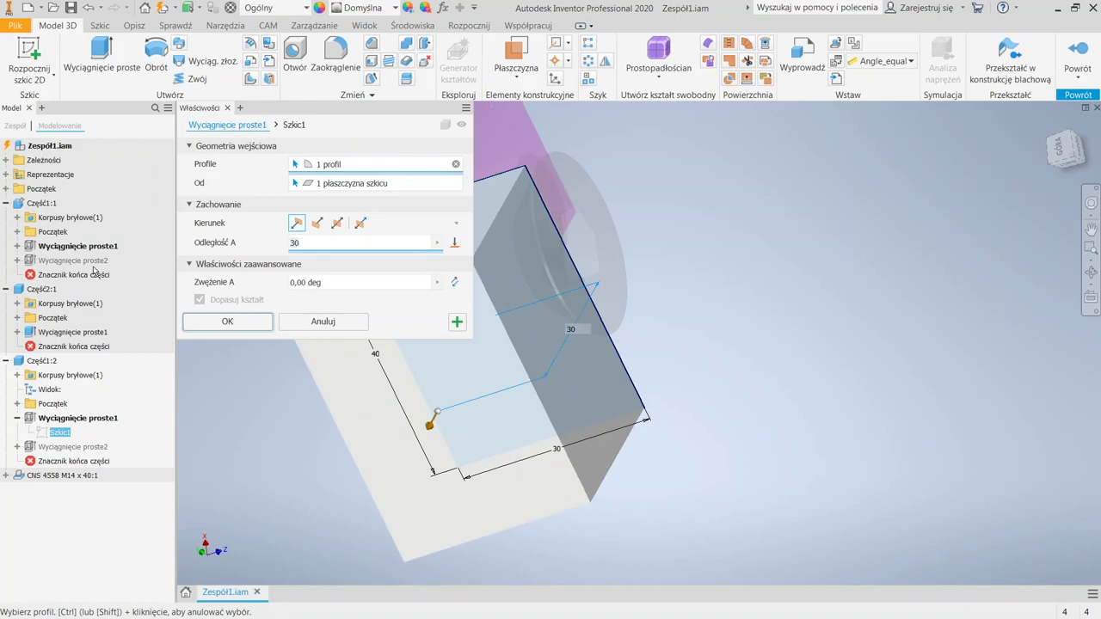
left_click(227, 322)
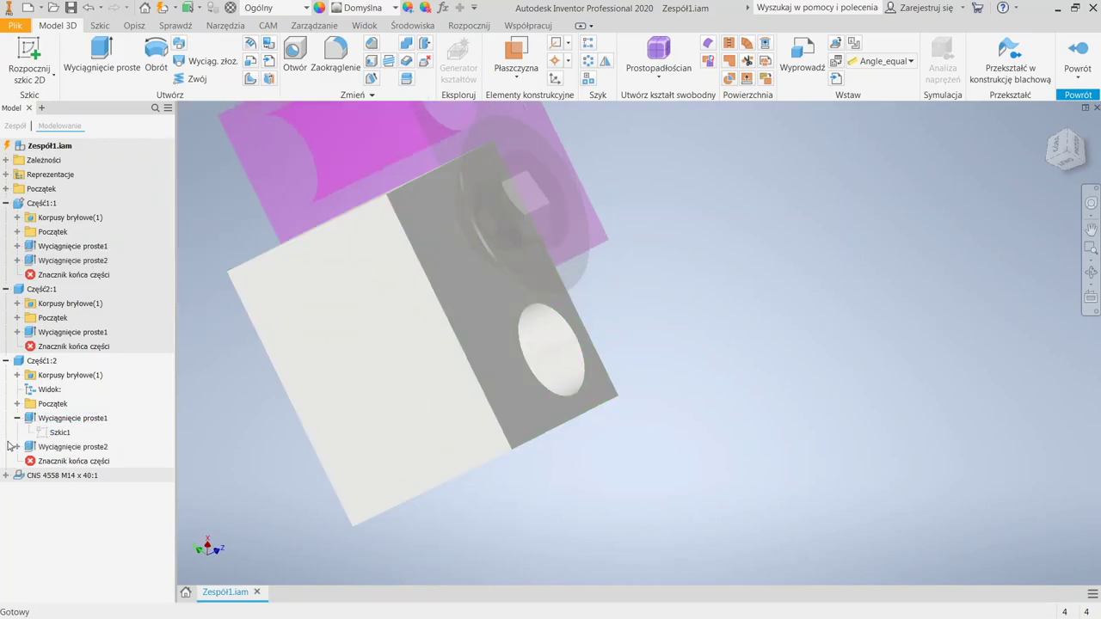
left_click(46, 435)
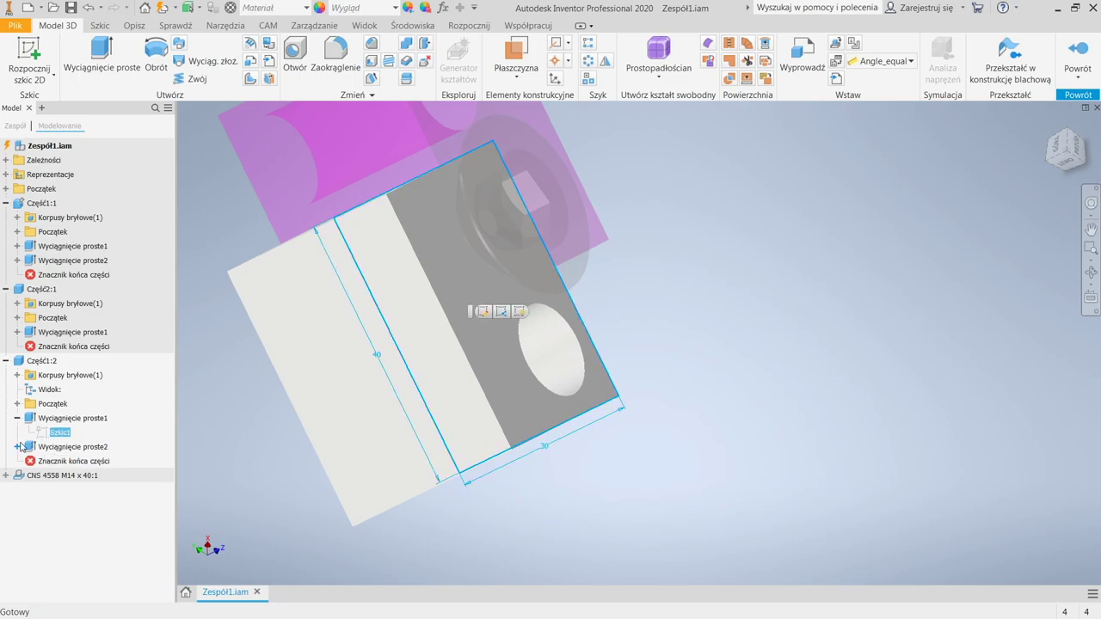
Edit Szkic2 in Część1:2, setting the hole centre's horizontal dimension to 15 mm and vertical to 20 mm, and return to the assembly
double_click(46, 459)
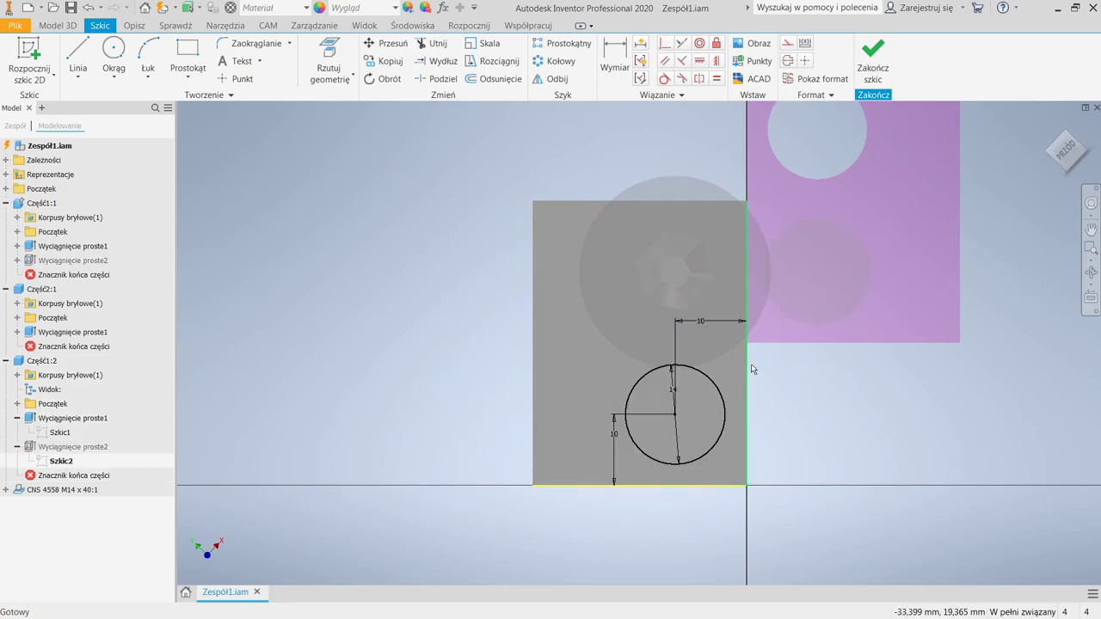
left_click(684, 327)
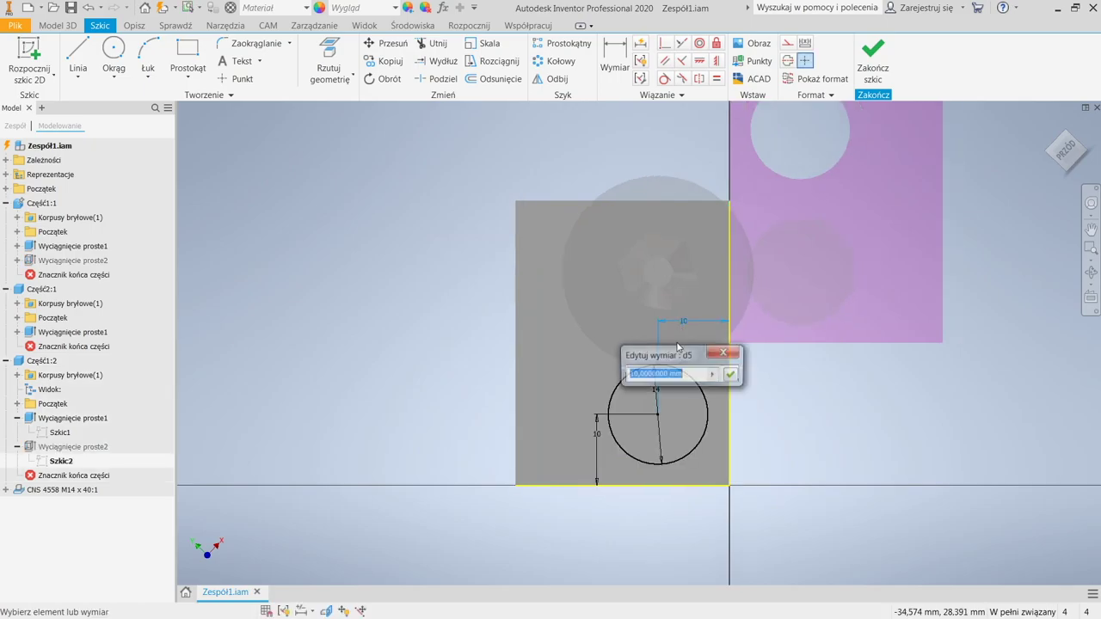
type("15")
key("Return")
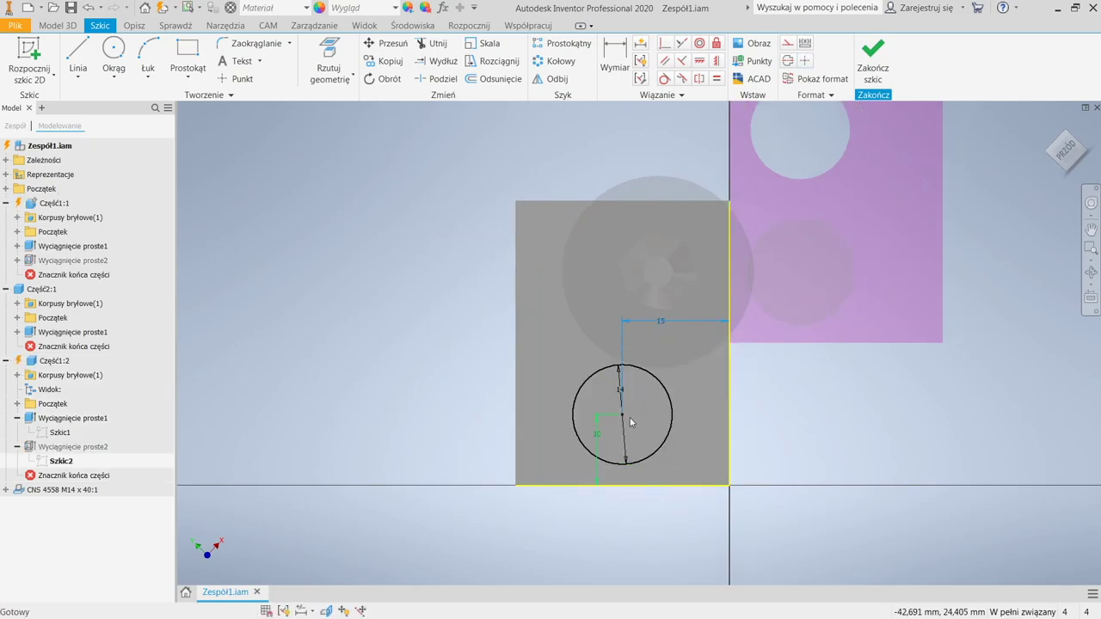
double_click(598, 435)
type("20")
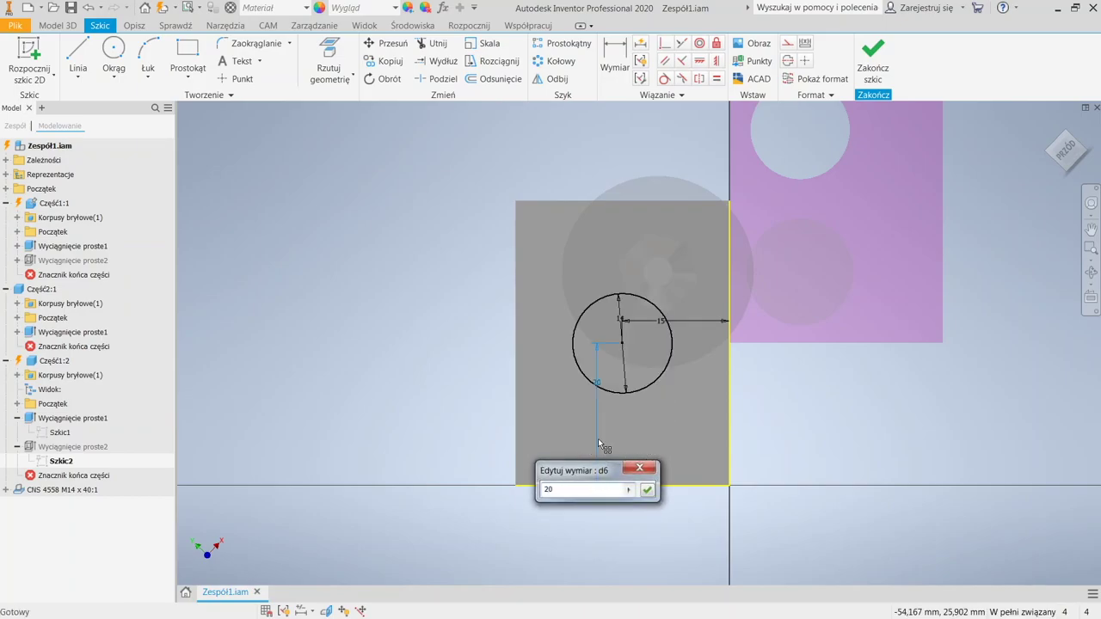
key("Return")
left_click(857, 47)
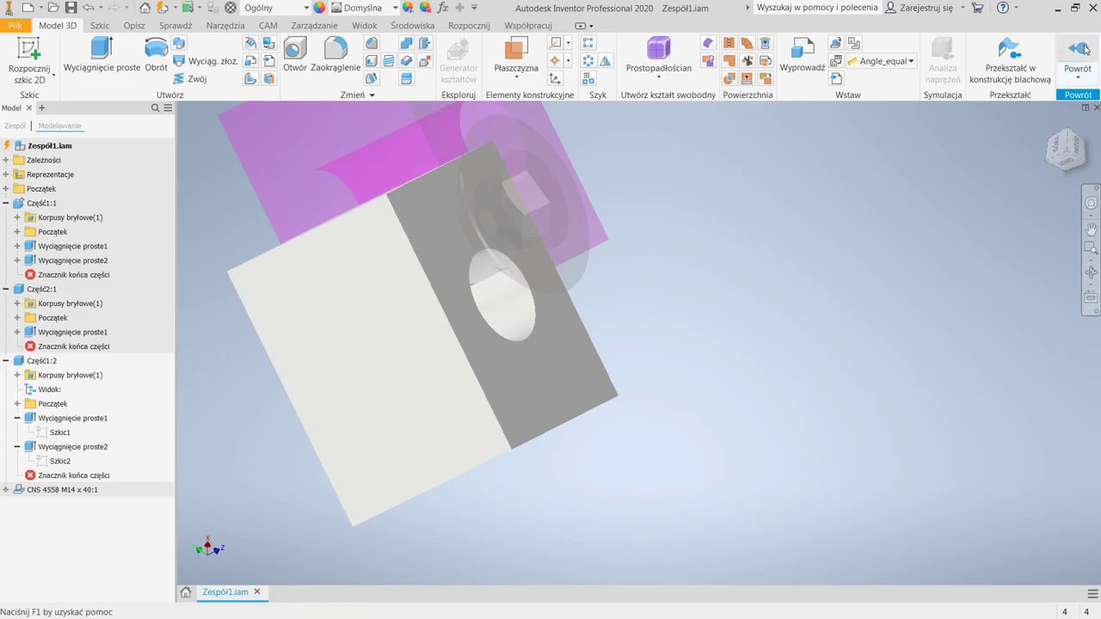
left_click(1077, 64)
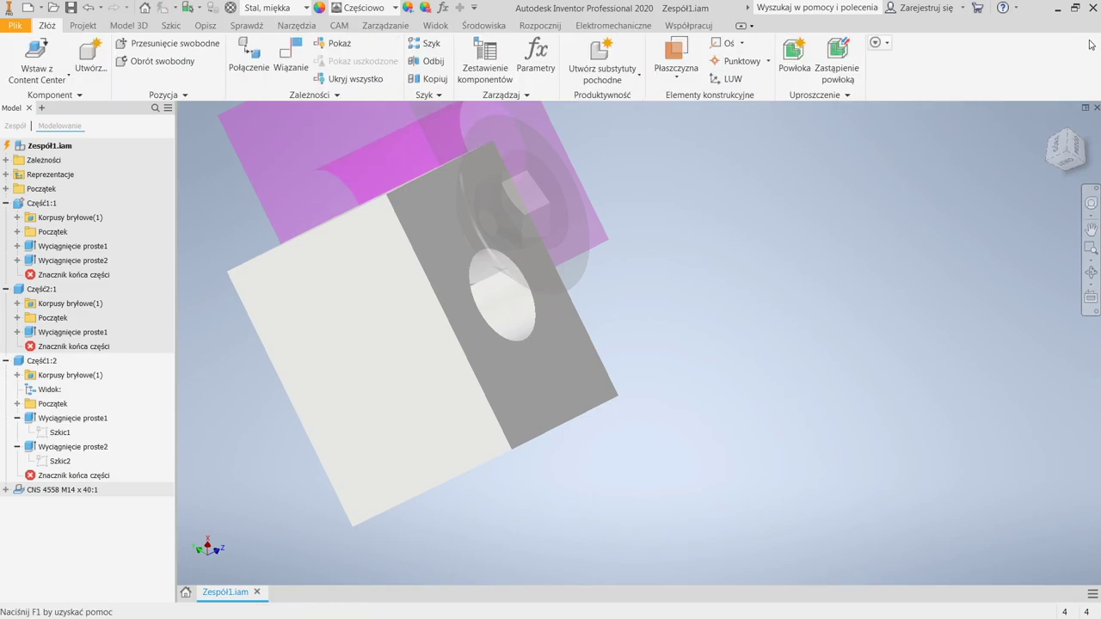
Edit Część1:2 in place, chamfer the hole's edge on the bolt head side by 7 mm, and return to the assembly accepting the errors
middle_click_drag(422, 278, 538, 409, "shift")
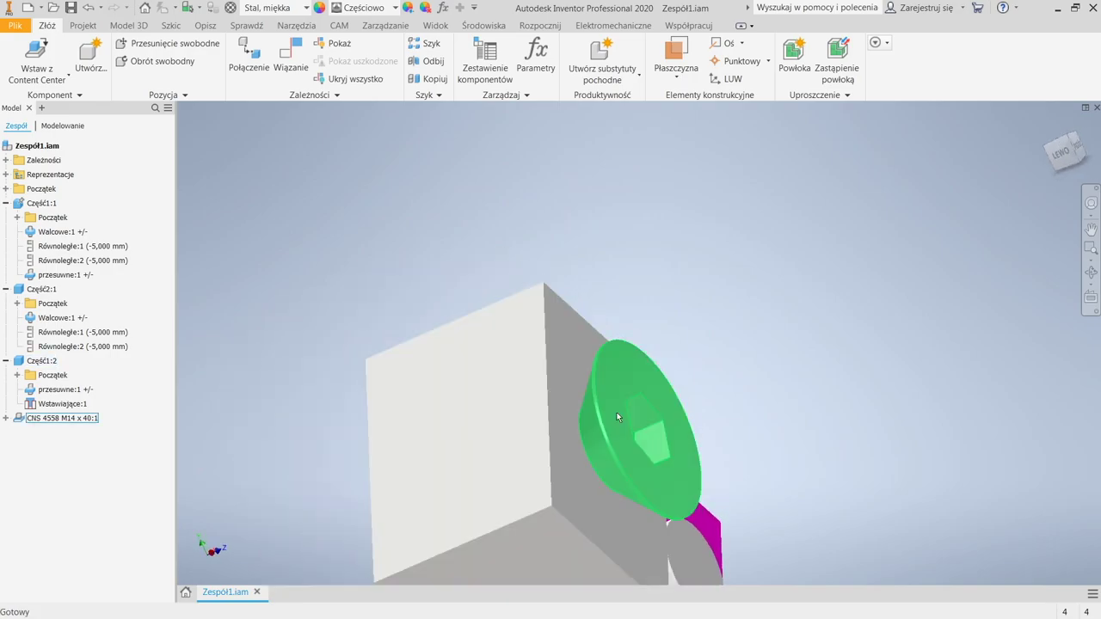
middle_click_drag(616, 412, 592, 269, "shift")
left_click(444, 371)
left_click(36, 362)
double_click(16, 362)
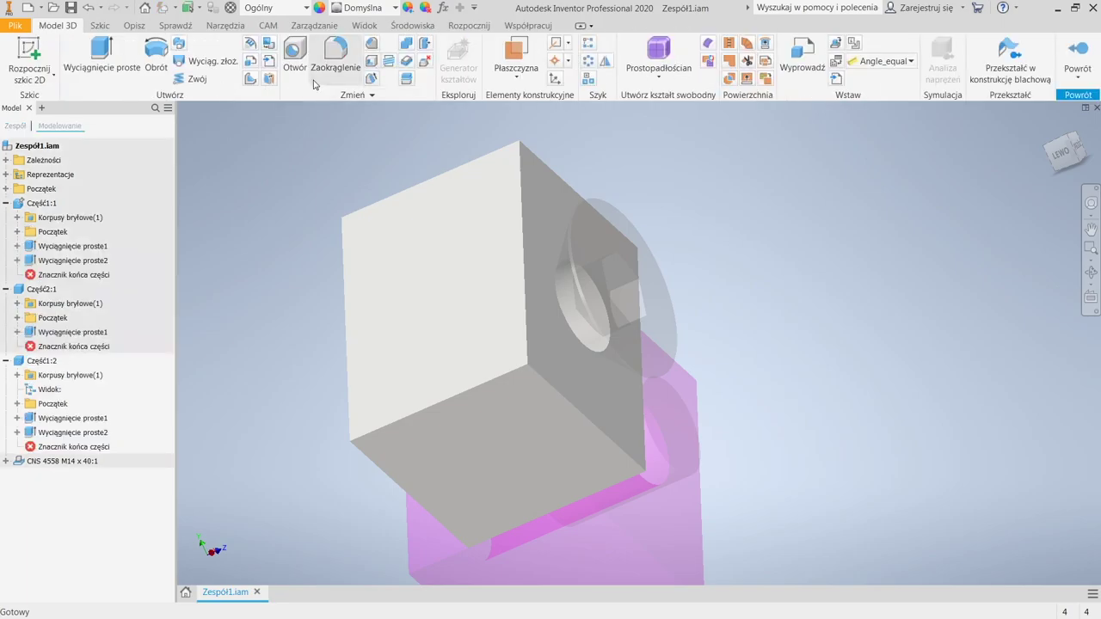
left_click(373, 45)
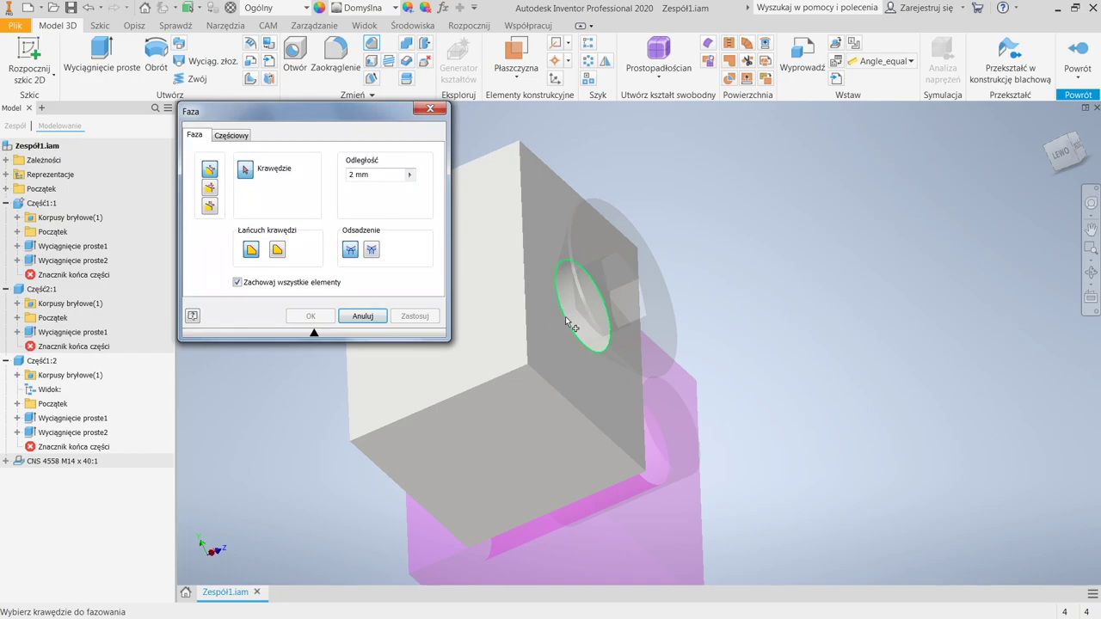
left_click(566, 322)
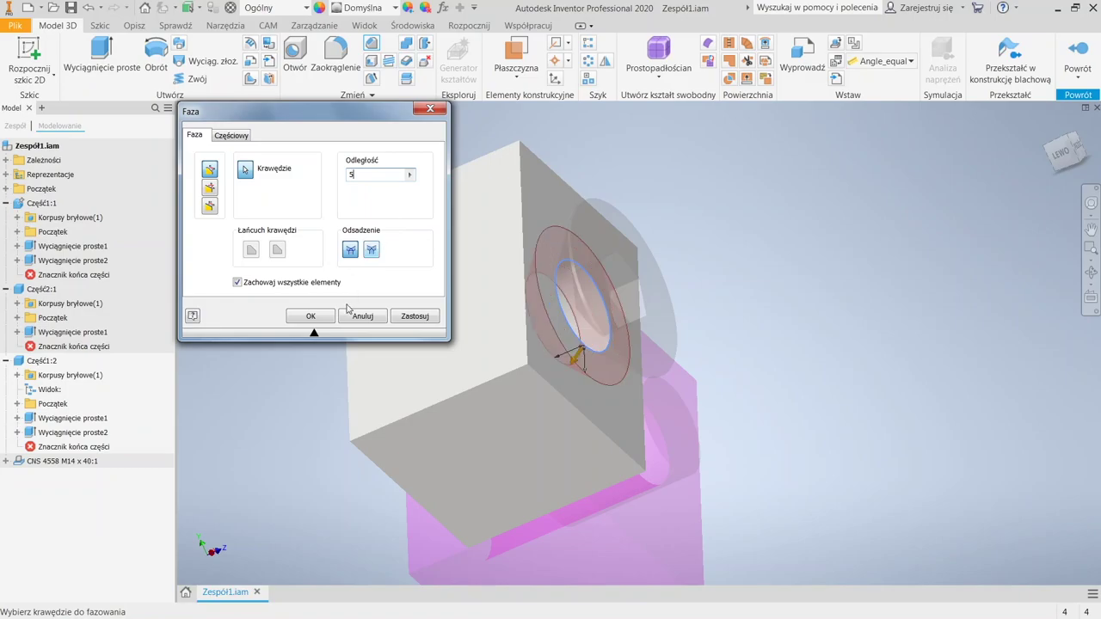
key("BackSpace")
type("7")
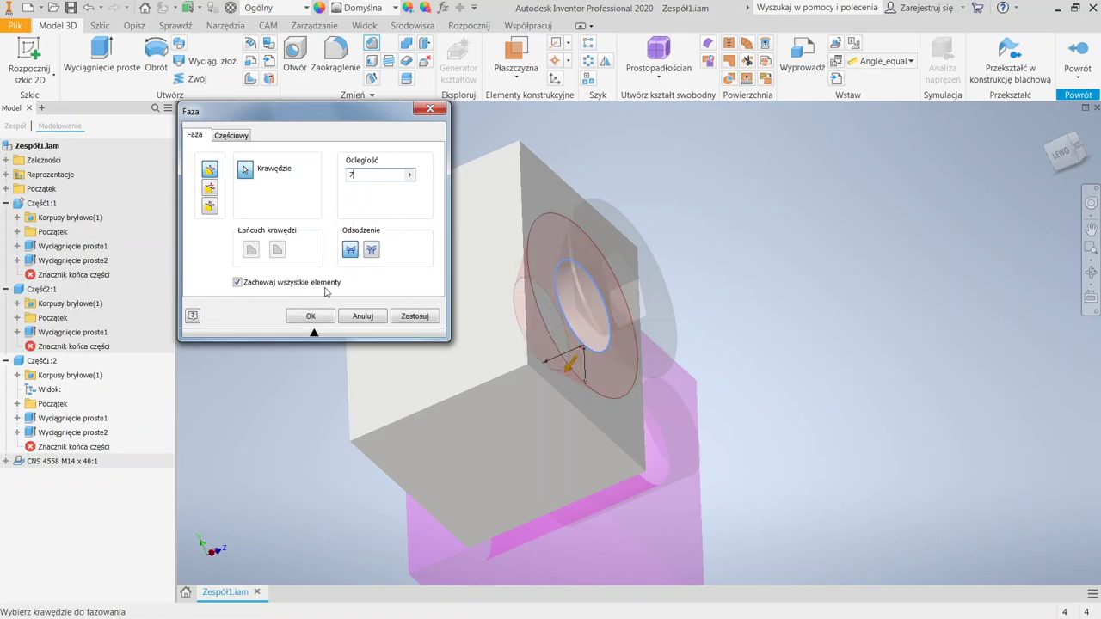
left_click(311, 315)
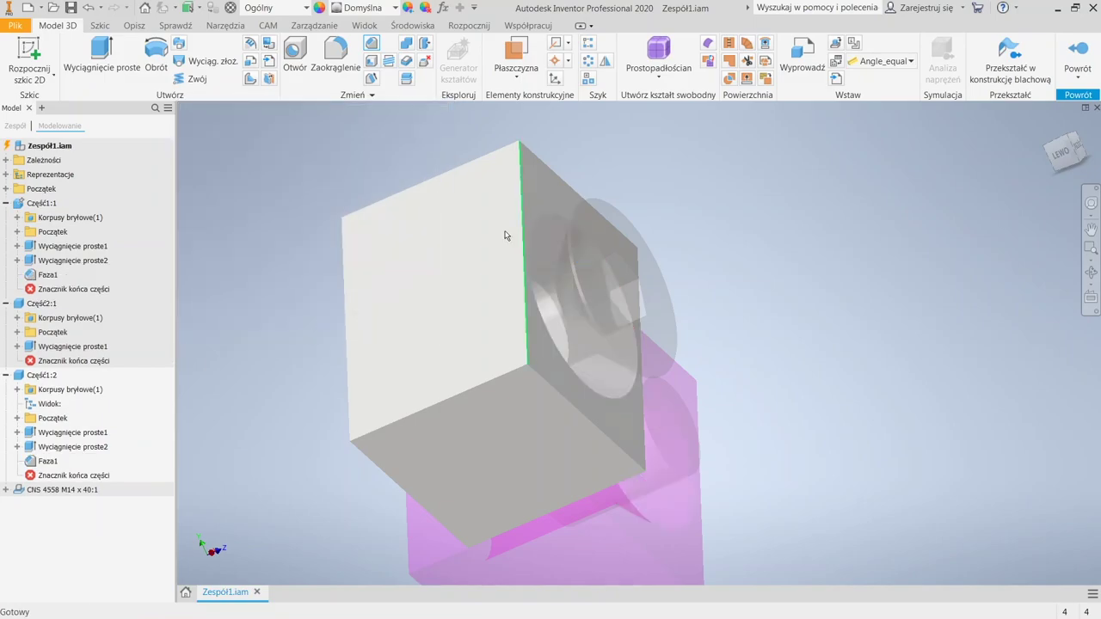
left_click(1078, 57)
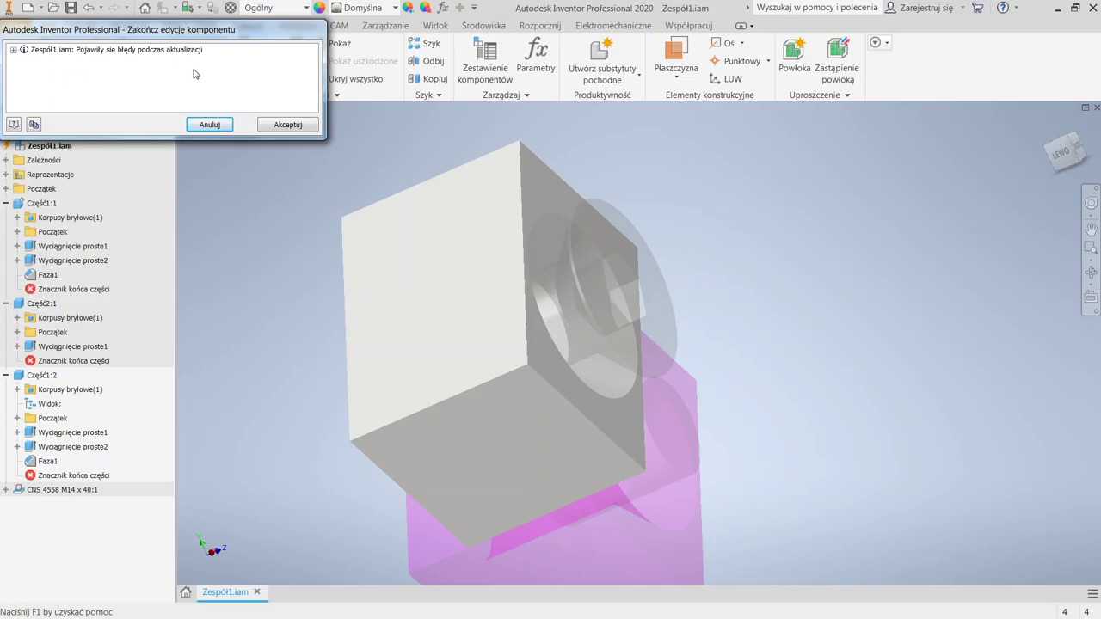
left_click(287, 125)
Show the assembly's faulty constraints and open the bolt's Wstawiające:1 constraint for editing
left_click(62, 417)
left_click(374, 65)
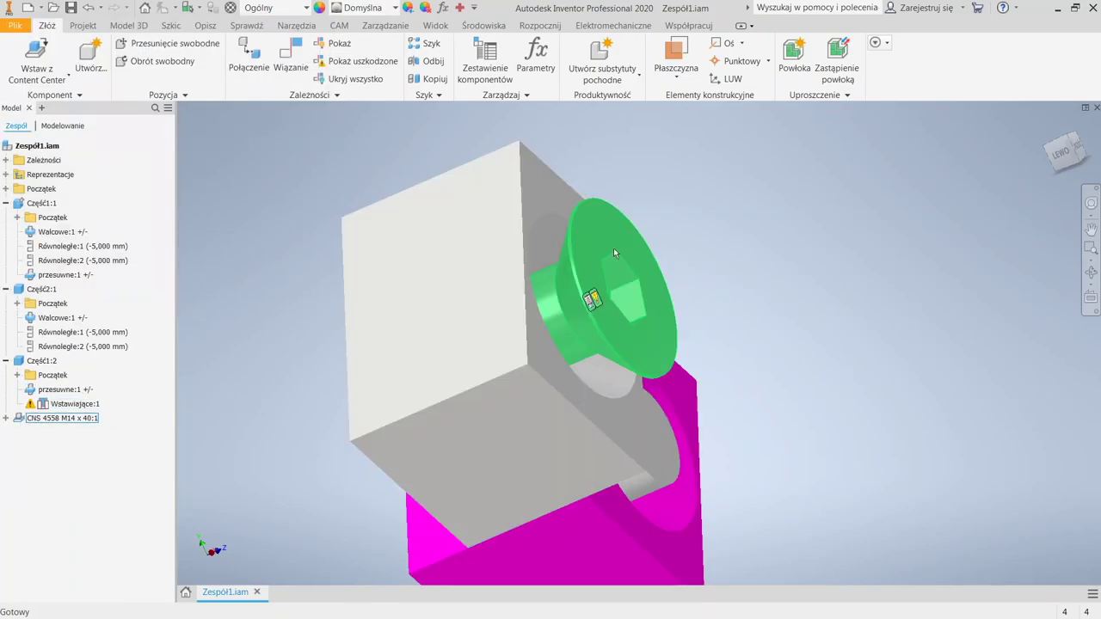
mouse_move(590, 300)
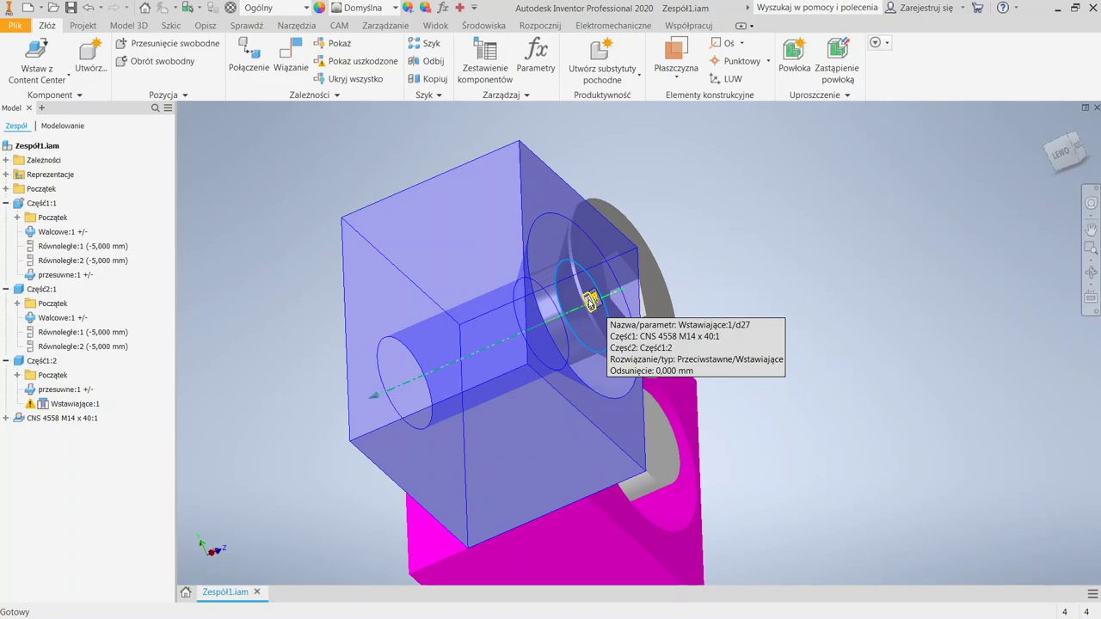
right_click(590, 301)
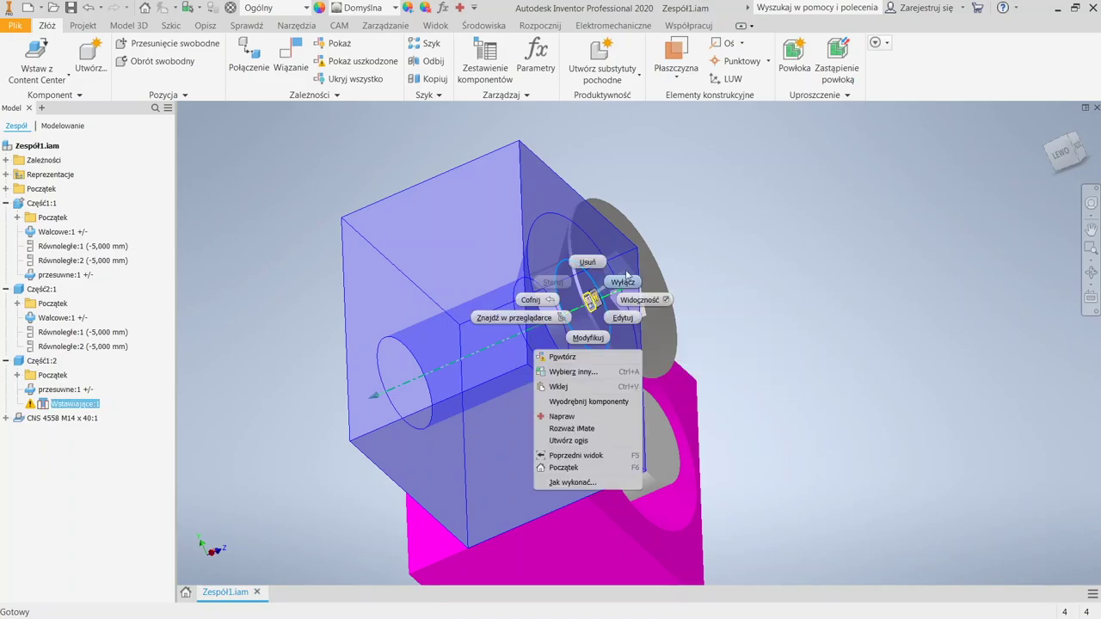
left_click(618, 322)
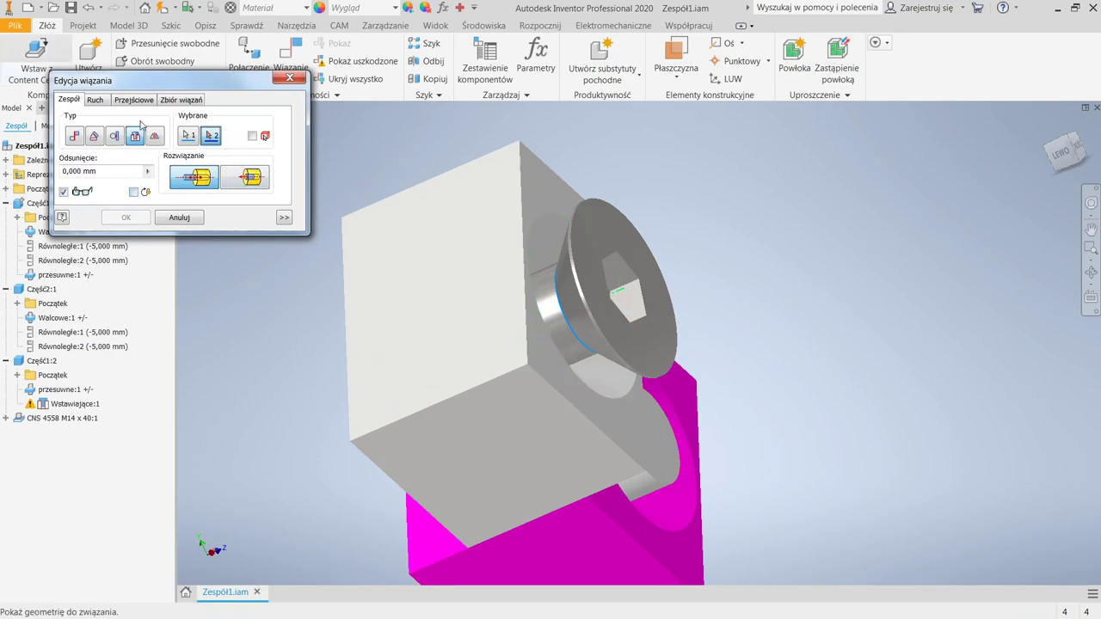
Reselect the hole's inner chamfer edge as the constraint's second reference, switch to the aligned solution and apply it
middle_click_drag(567, 417, 524, 361, "shift")
left_click(516, 372)
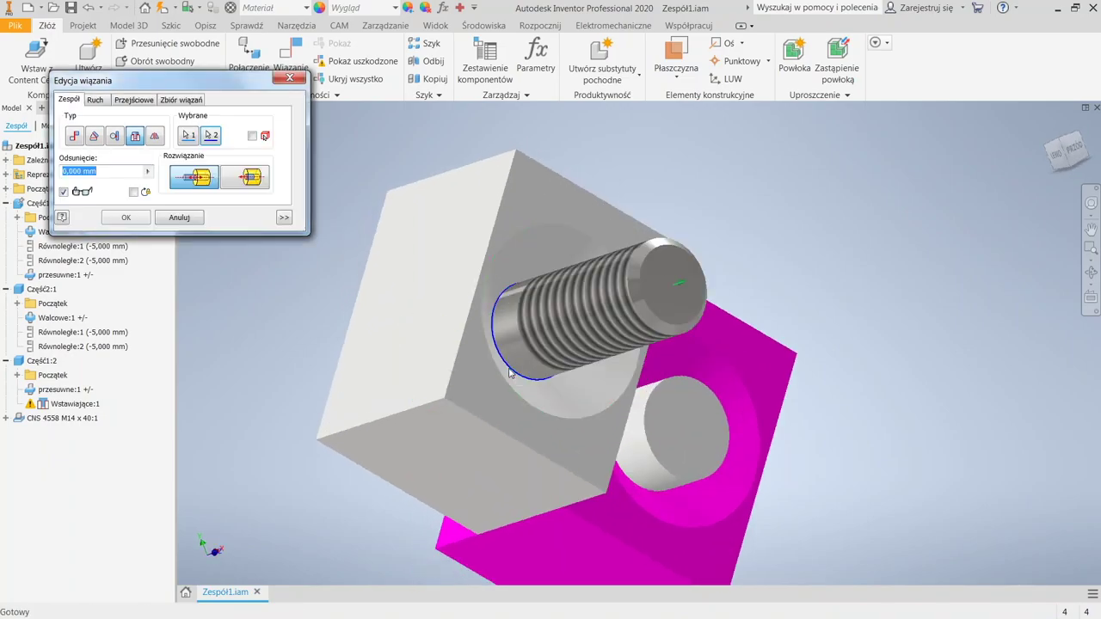
left_click(237, 185)
left_click(125, 217)
middle_click_drag(697, 481, 637, 402, "shift")
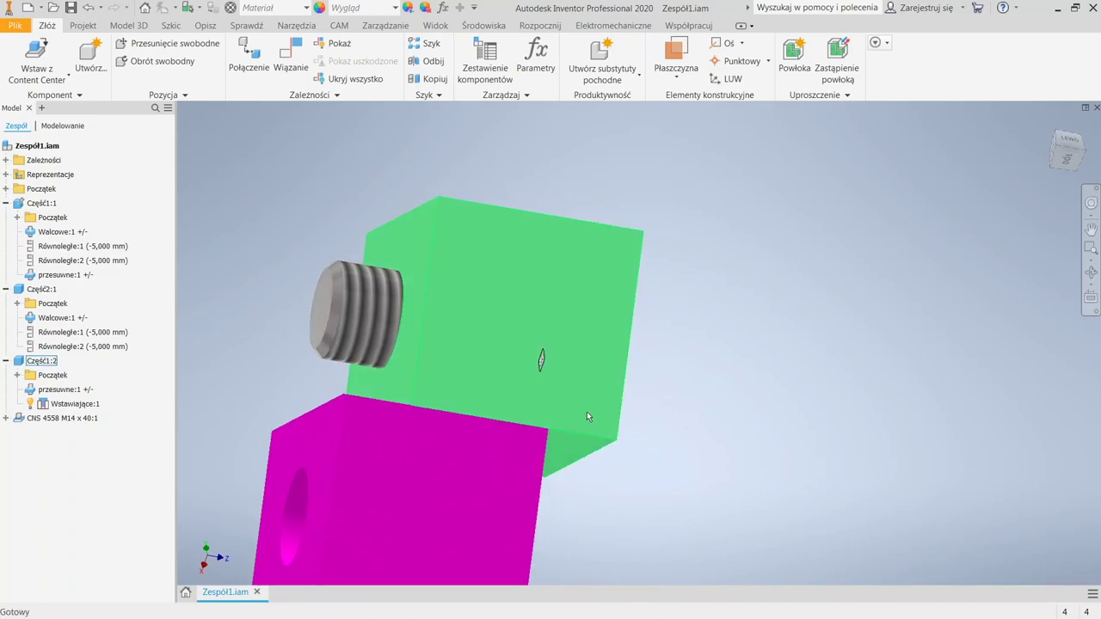
middle_click_drag(513, 331, 456, 392, "shift")
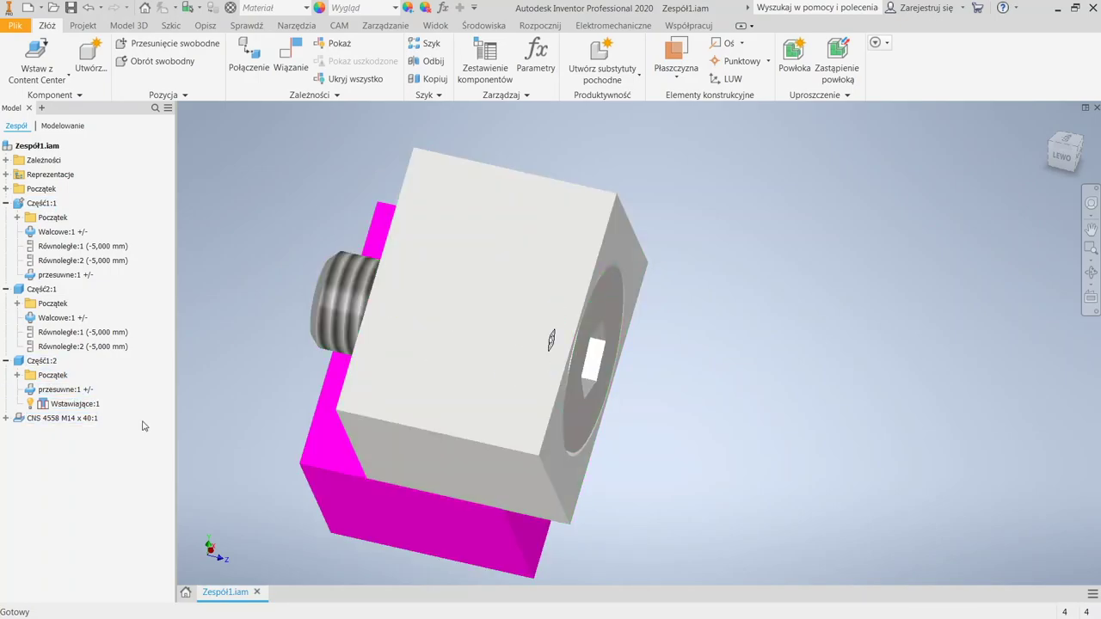
Resize the CNS 4558 M14 bolt to a nominal length of 60 mm and save the assembly with its dependent files
left_click(6, 418)
left_click(38, 419)
right_click(38, 421)
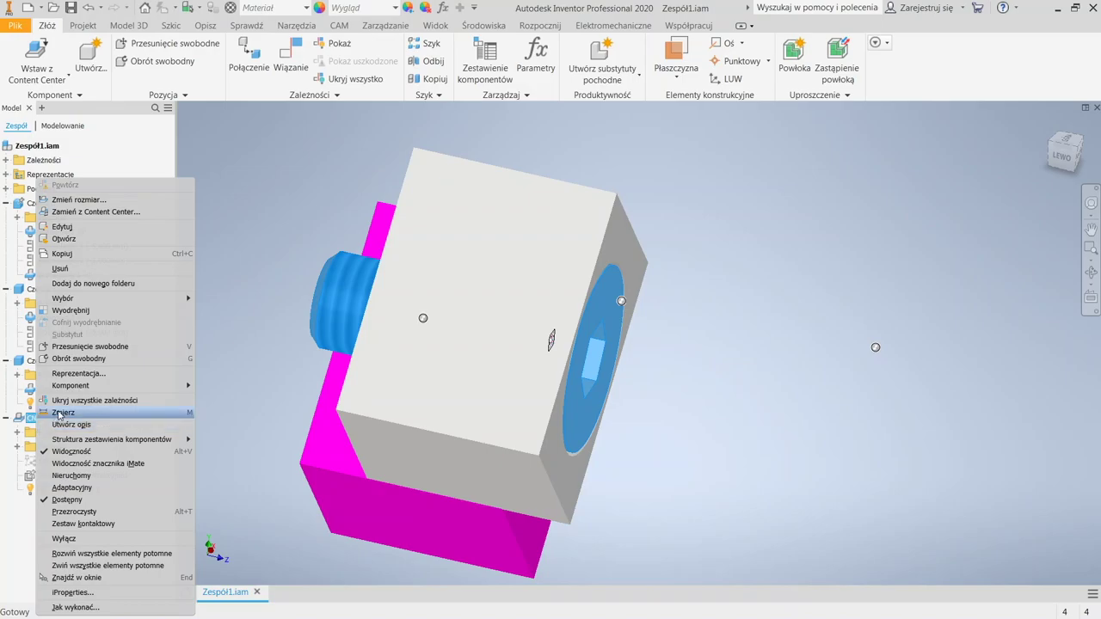
left_click(97, 201)
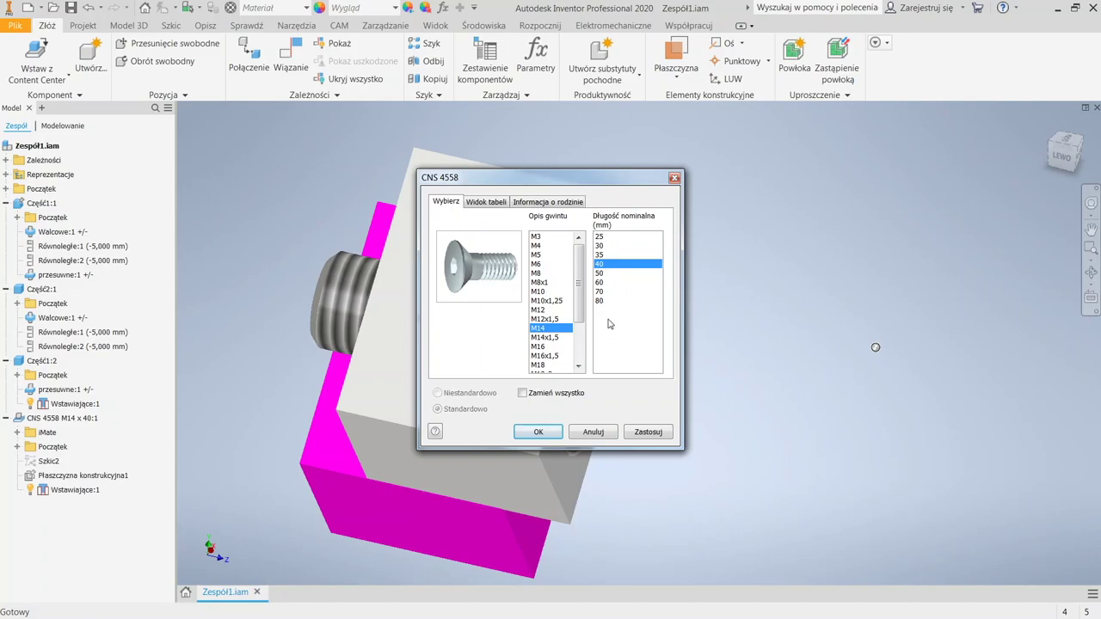
left_click(606, 283)
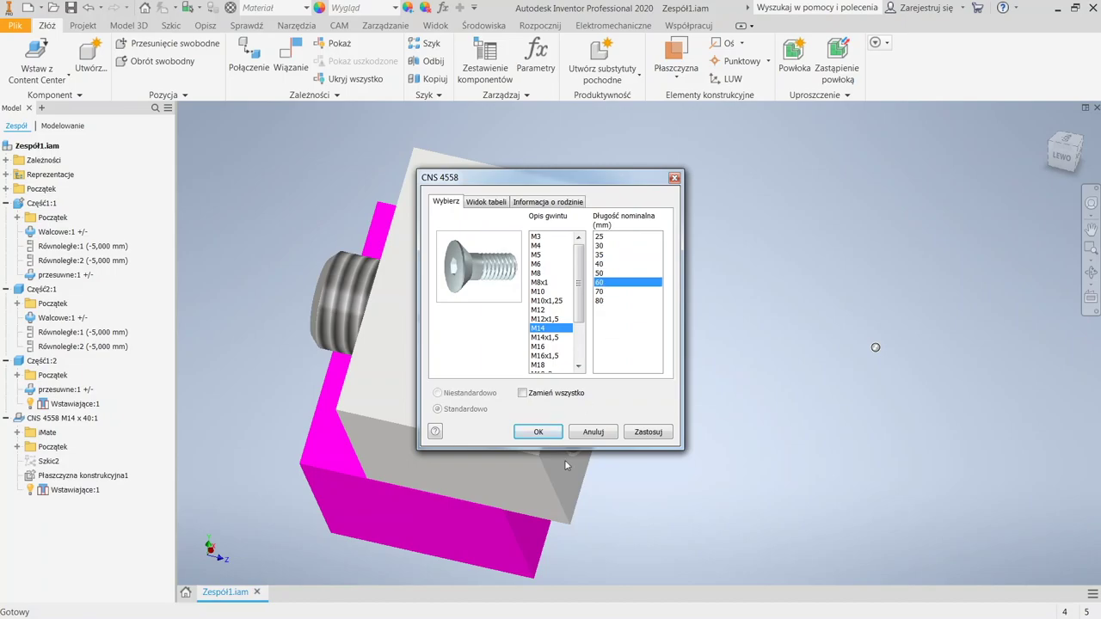
left_click(535, 431)
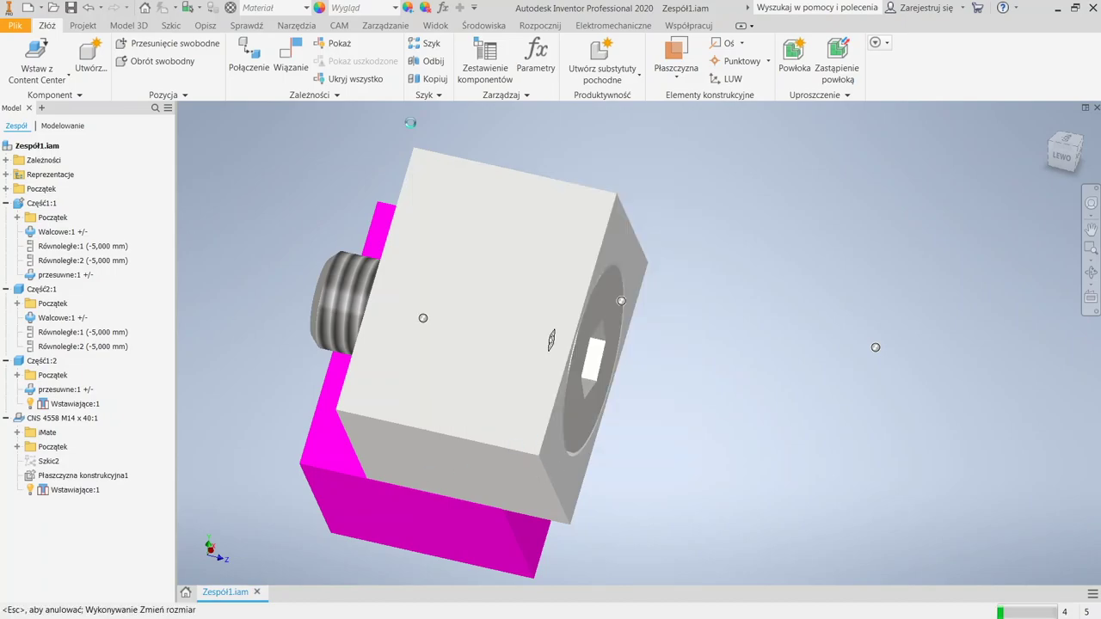
middle_click_drag(631, 367, 692, 385, "shift")
key("ctrl+s")
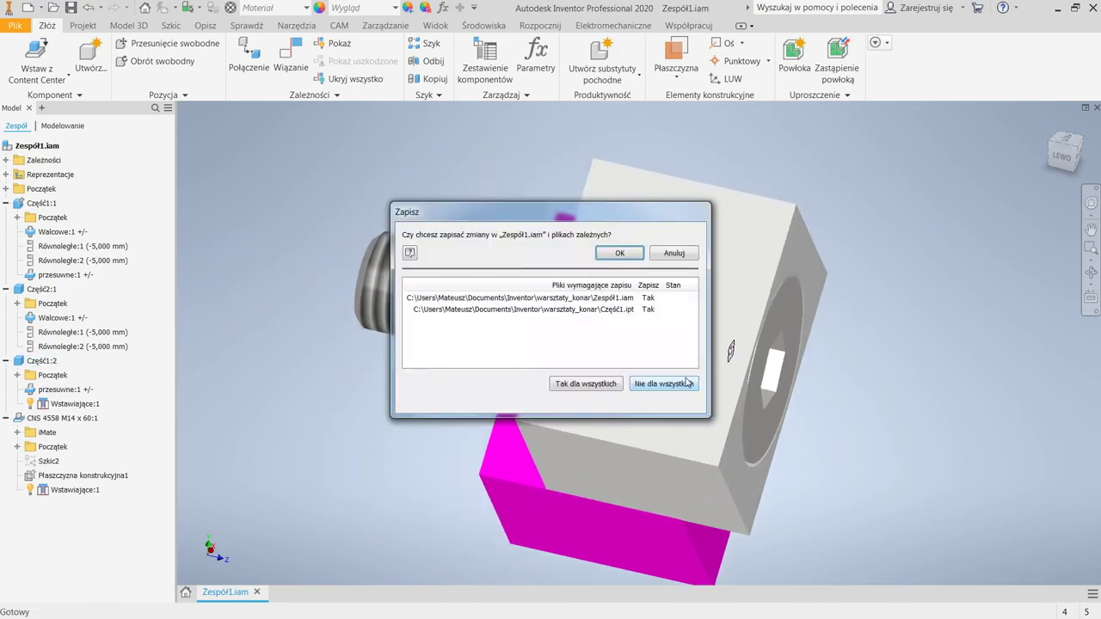
left_click(616, 256)
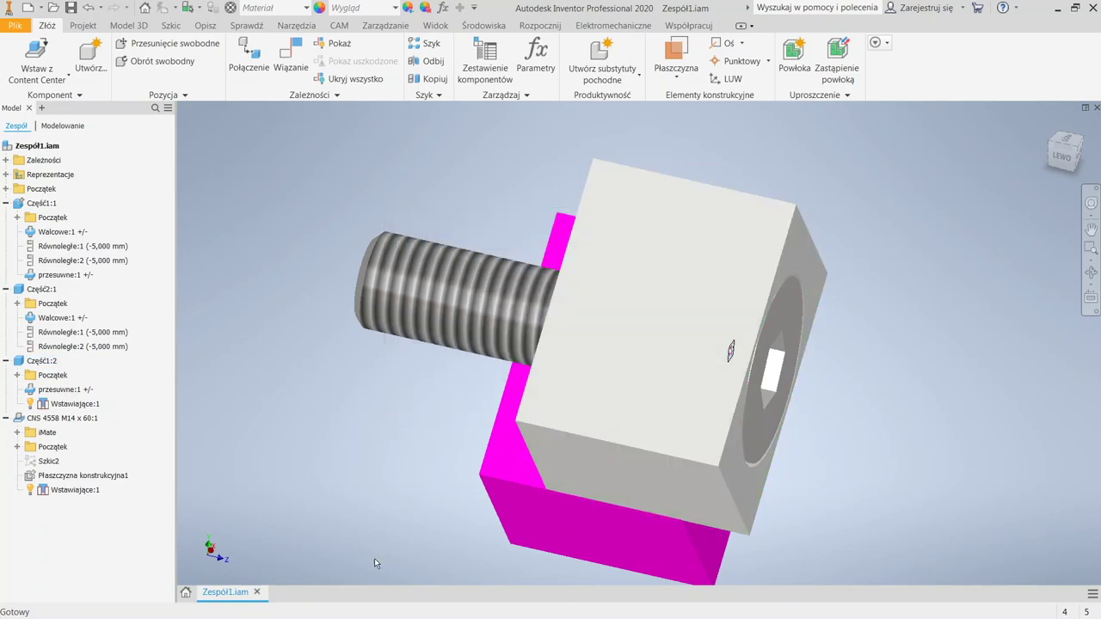
Open the project manager from the home page and expand the folder options of the warsztaty_konar project
left_click(186, 591)
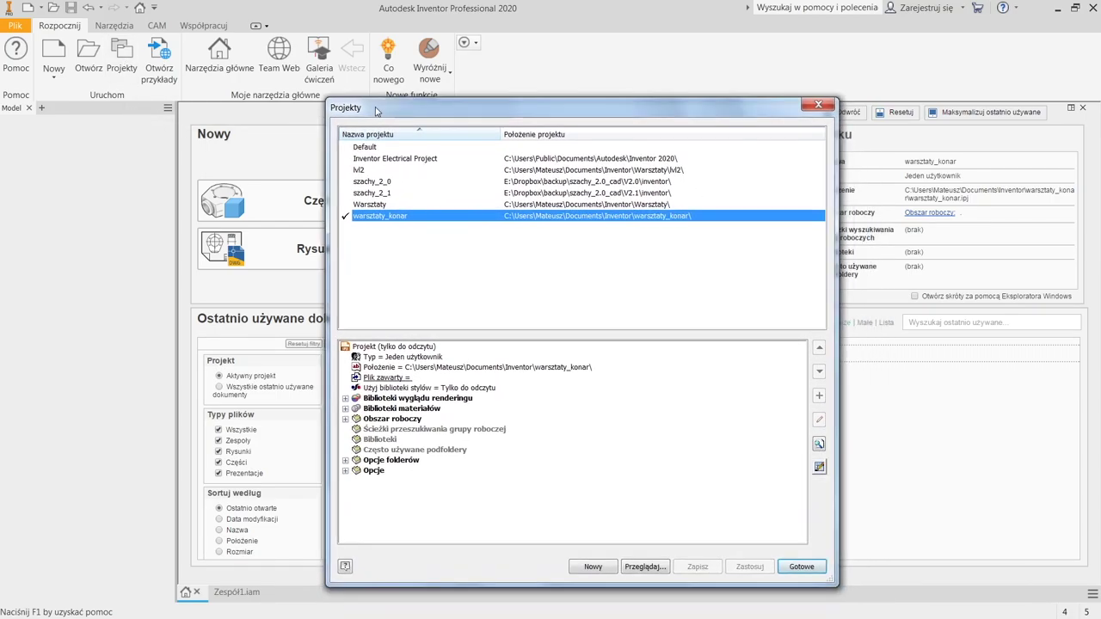
left_click_drag(376, 111, 385, 89)
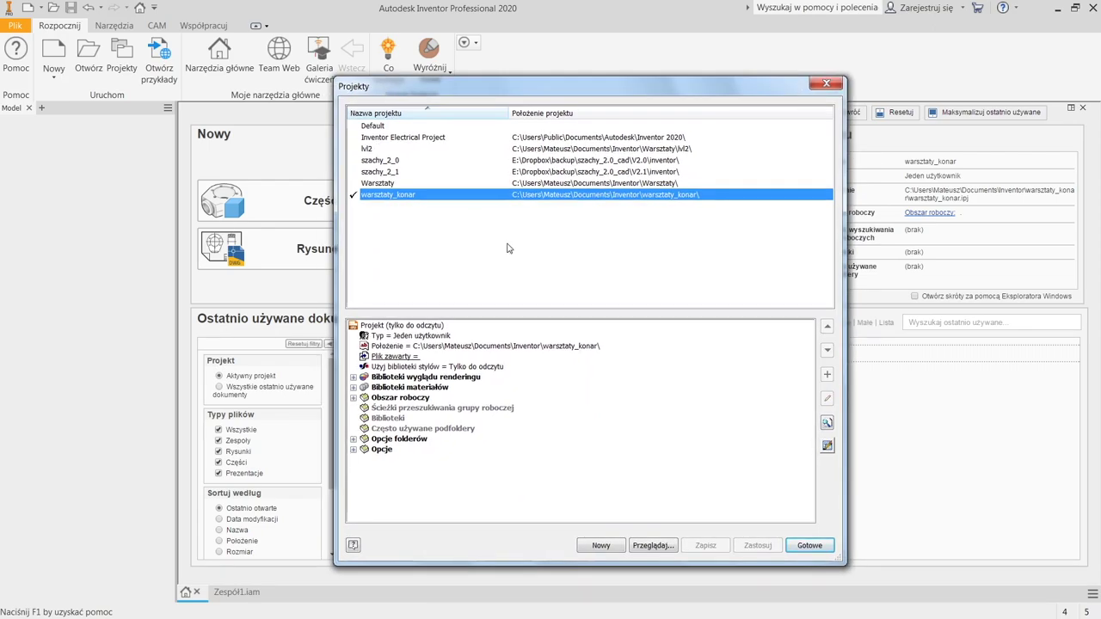
left_click(352, 439)
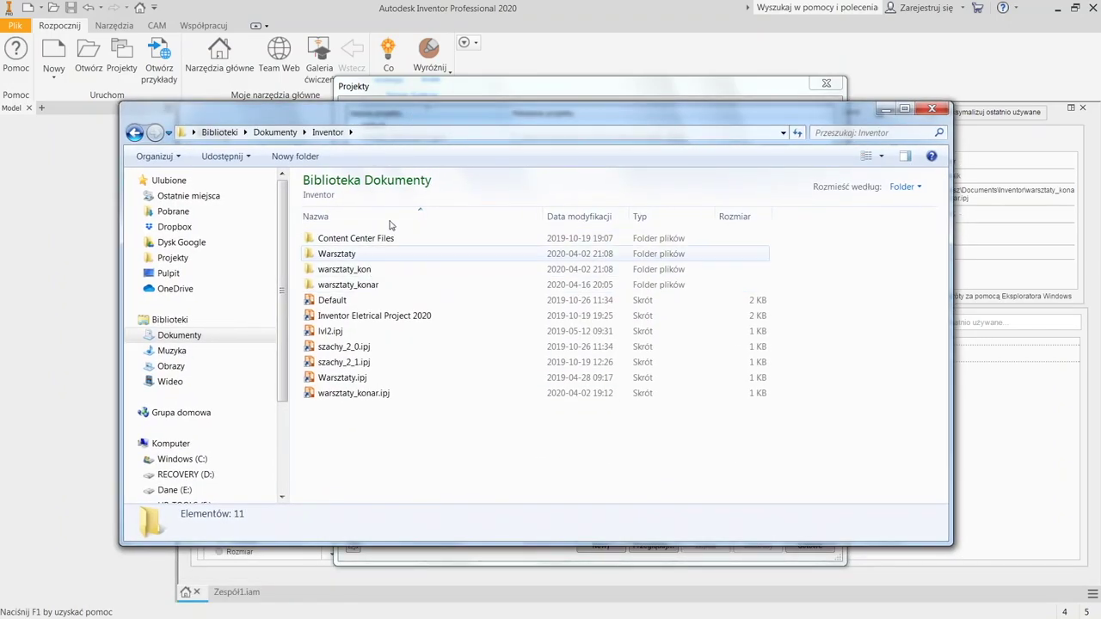
Examine the Content Center files in warsztaty_konar's cc\pl-PL\CNS 4558 folder in the file explorer, and close the explorer and project manager
double_click(381, 284)
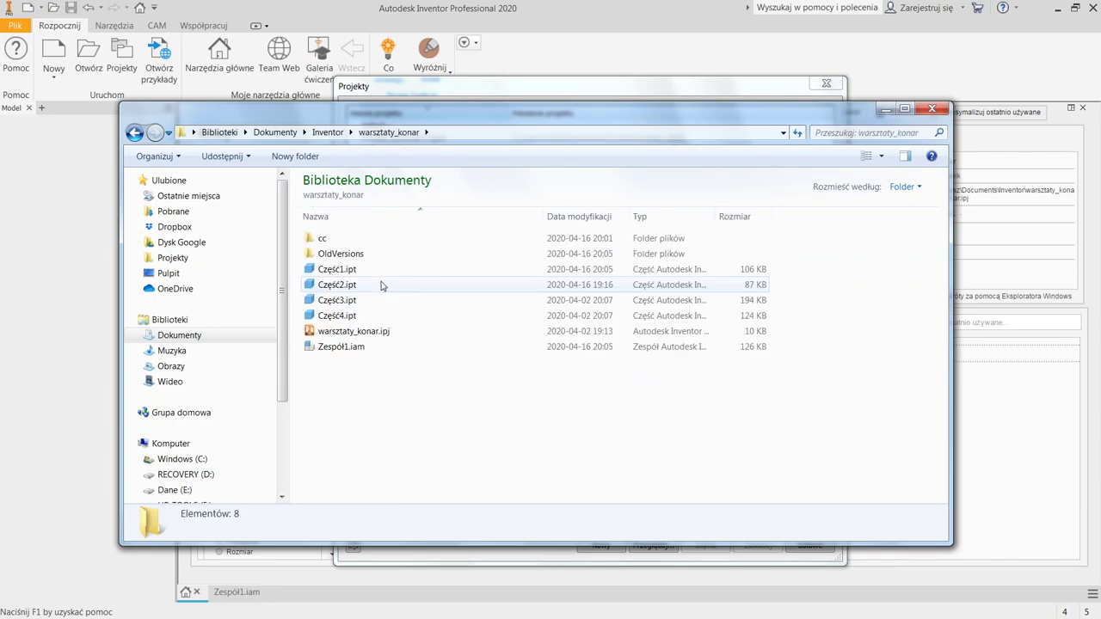
double_click(344, 238)
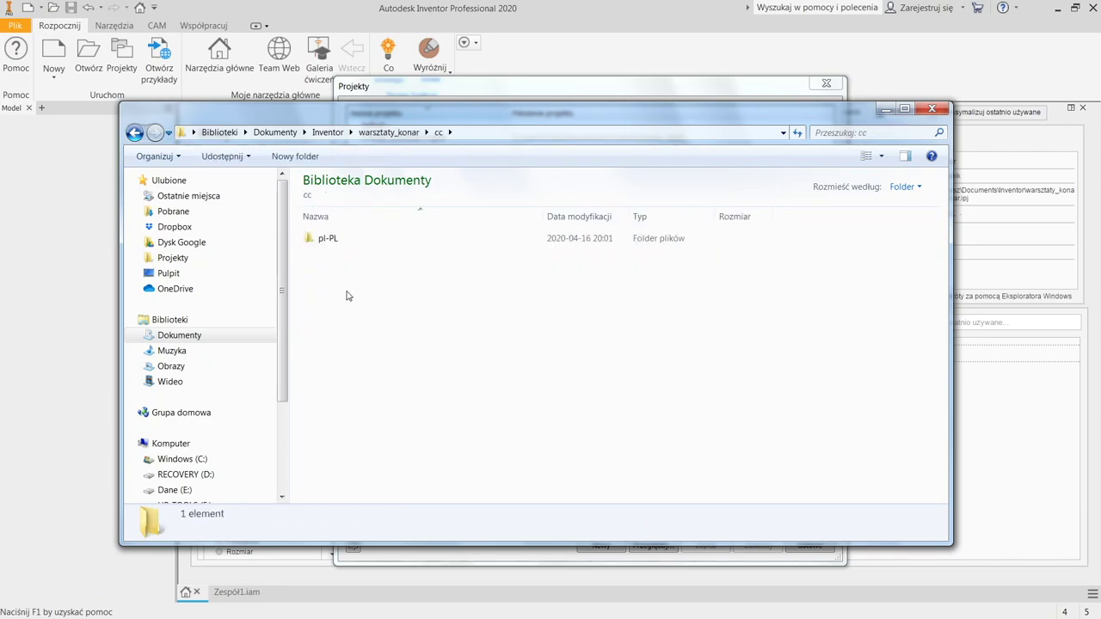
double_click(349, 240)
double_click(347, 241)
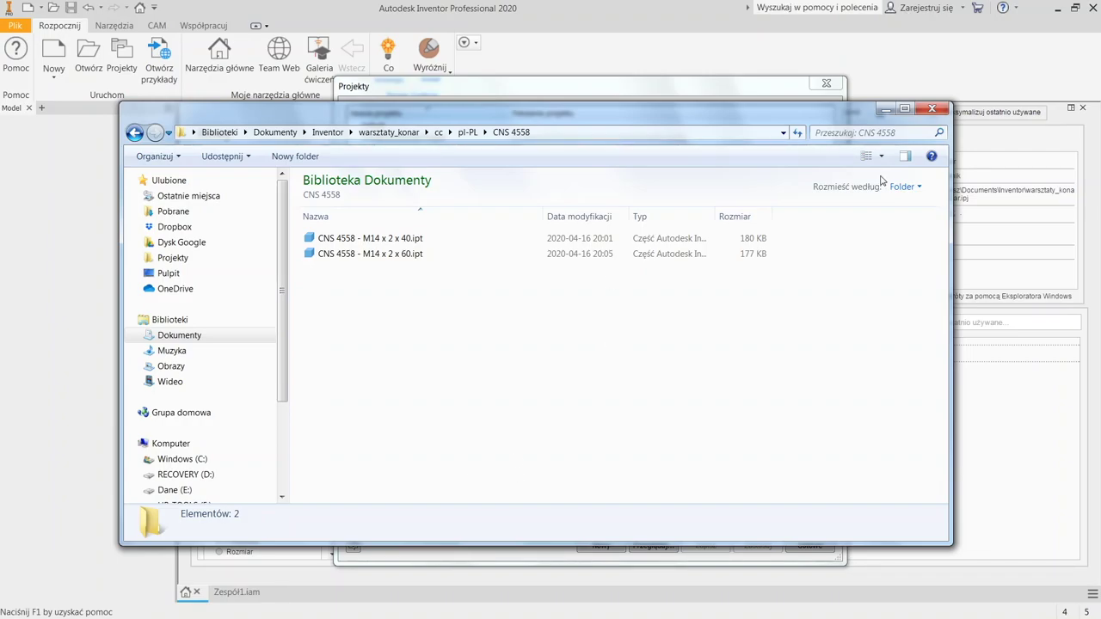
left_click(388, 133)
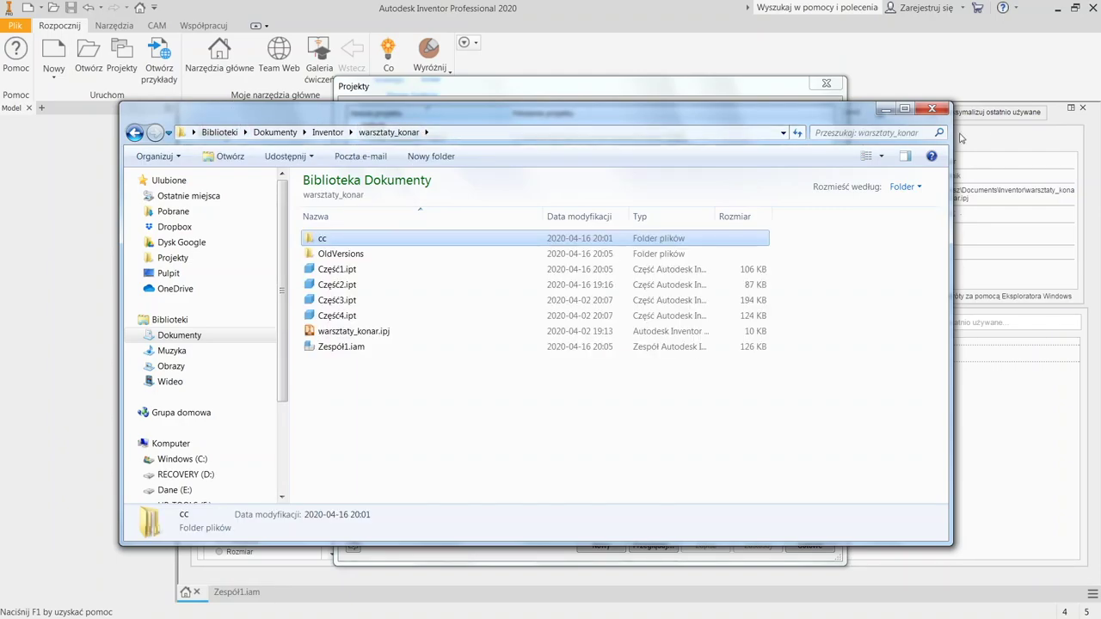
left_click(934, 109)
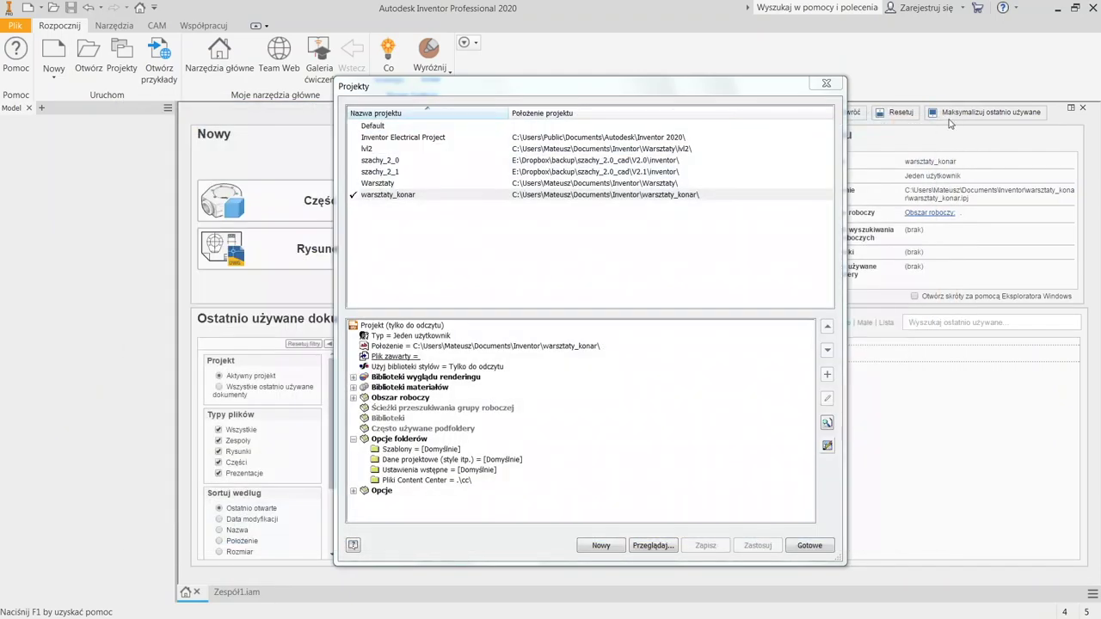
left_click(808, 545)
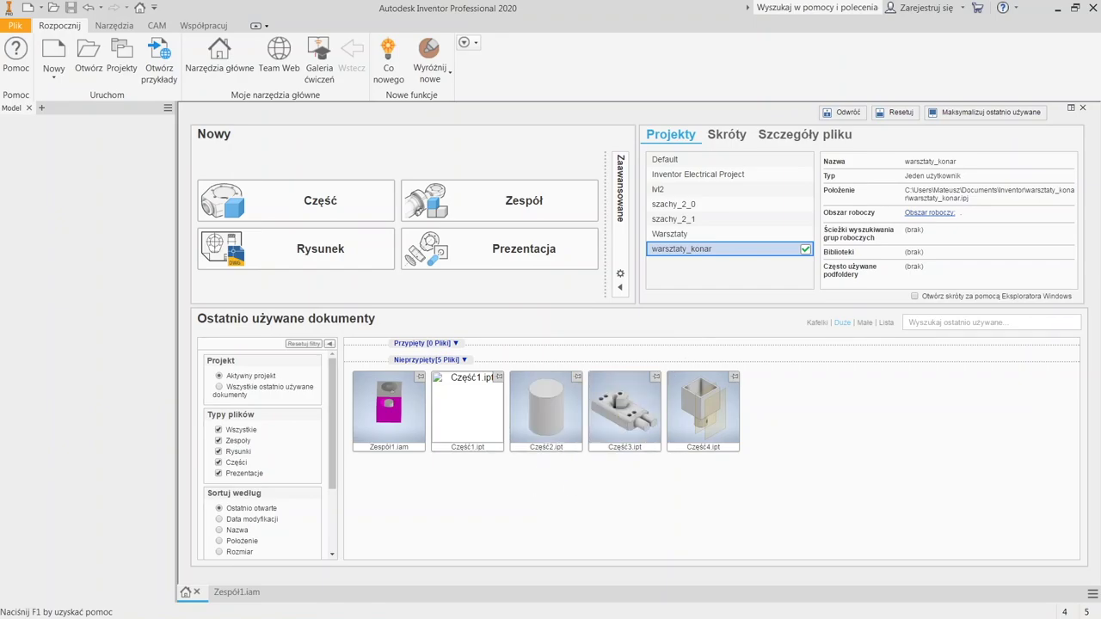
Examine the bill of materials of the Zespół1 assembly, looking at the Część1 entry and its options, and close it
left_click(234, 592)
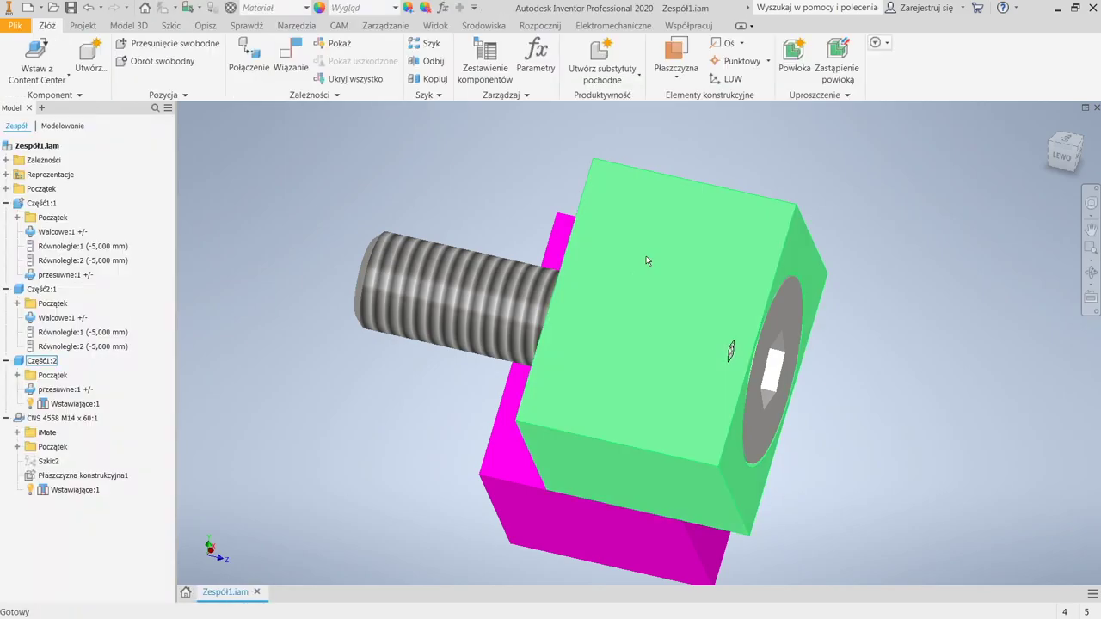
mouse_move(664, 278)
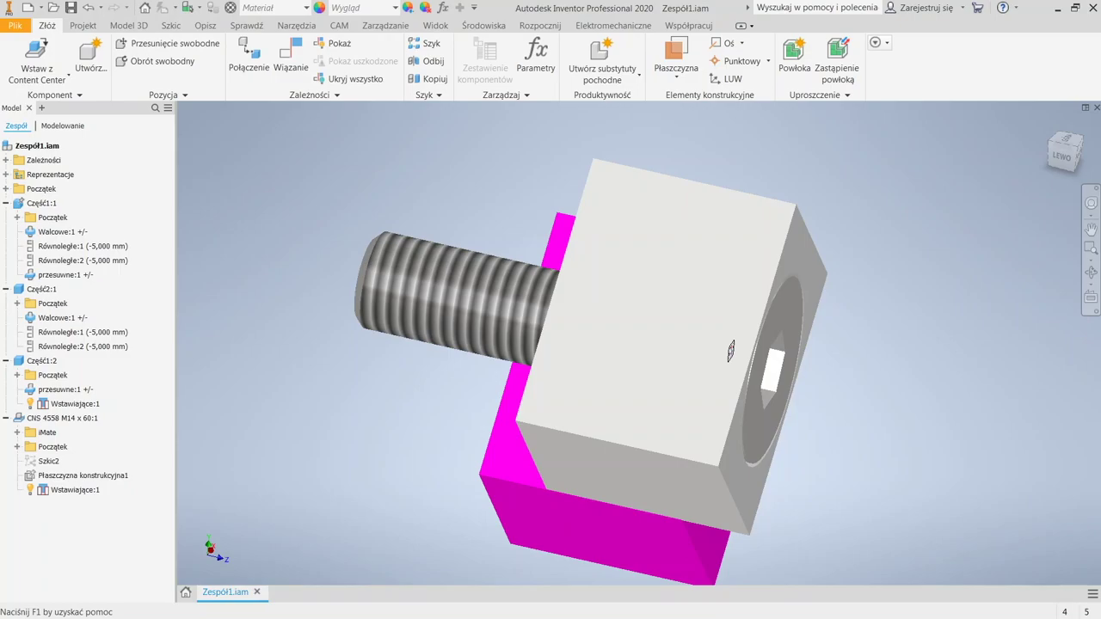
left_click_drag(760, 260, 564, 122)
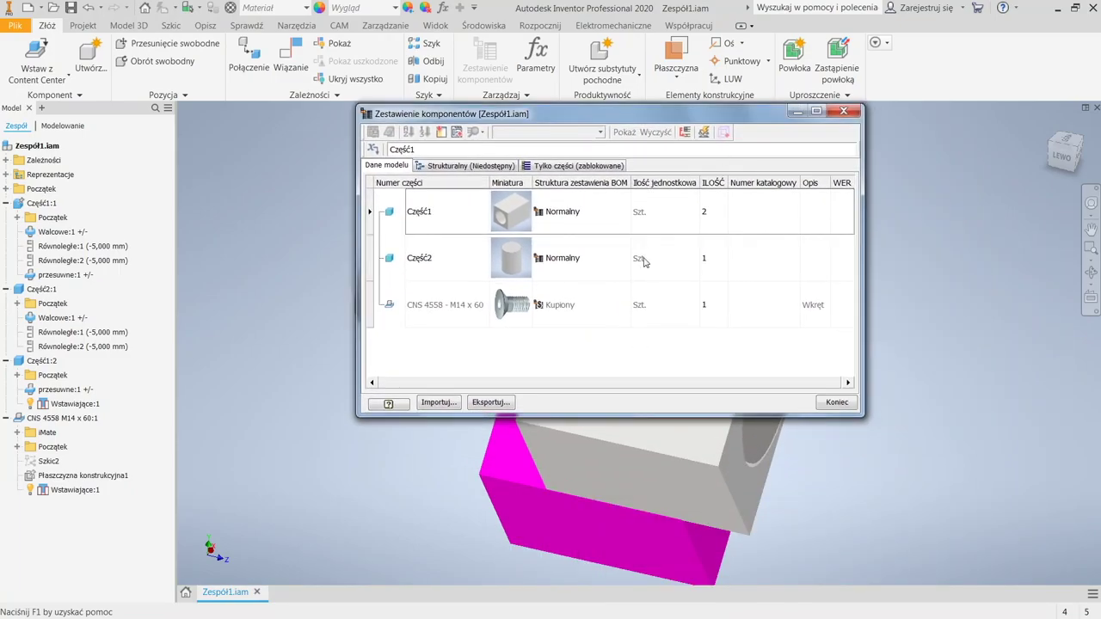
left_click(611, 228)
right_click(591, 222)
left_click(447, 222)
right_click(443, 218)
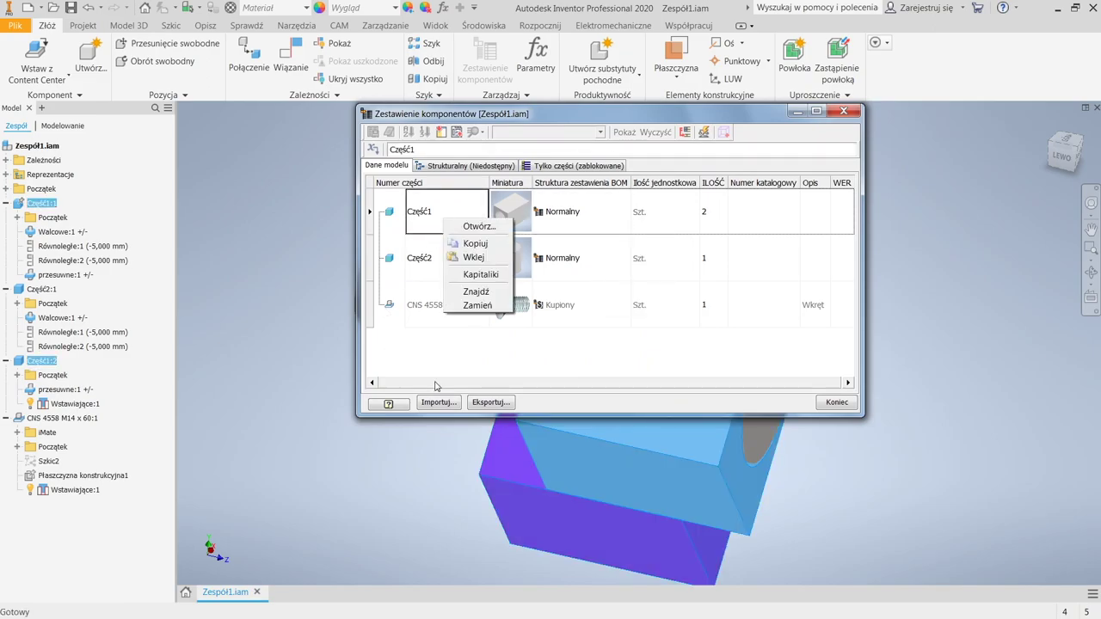
left_click(460, 358)
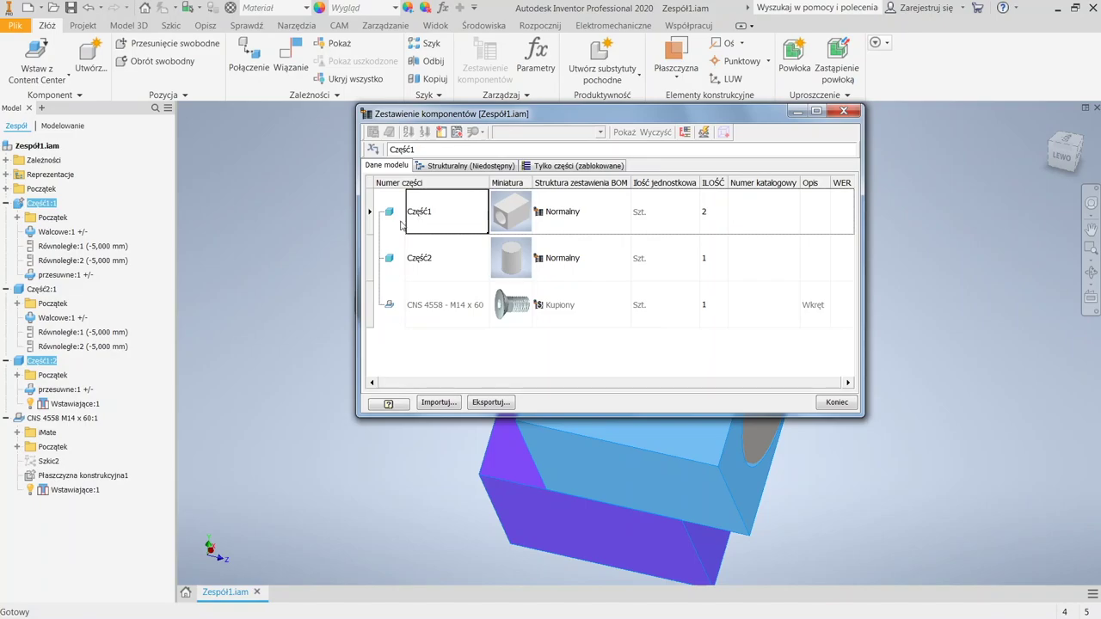
left_click(370, 216)
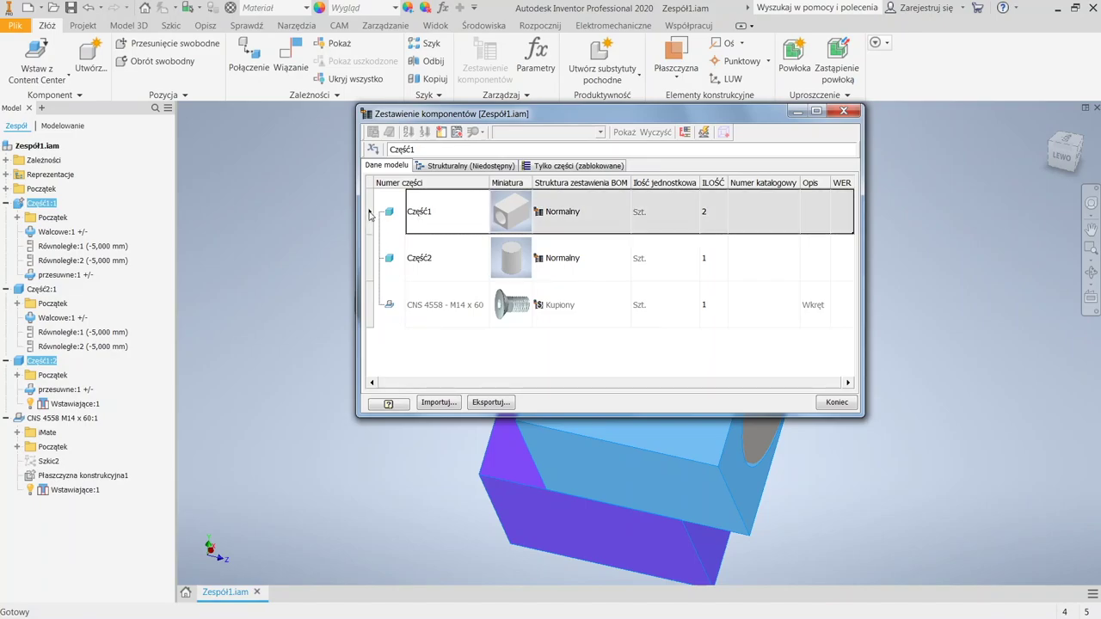
left_click(838, 112)
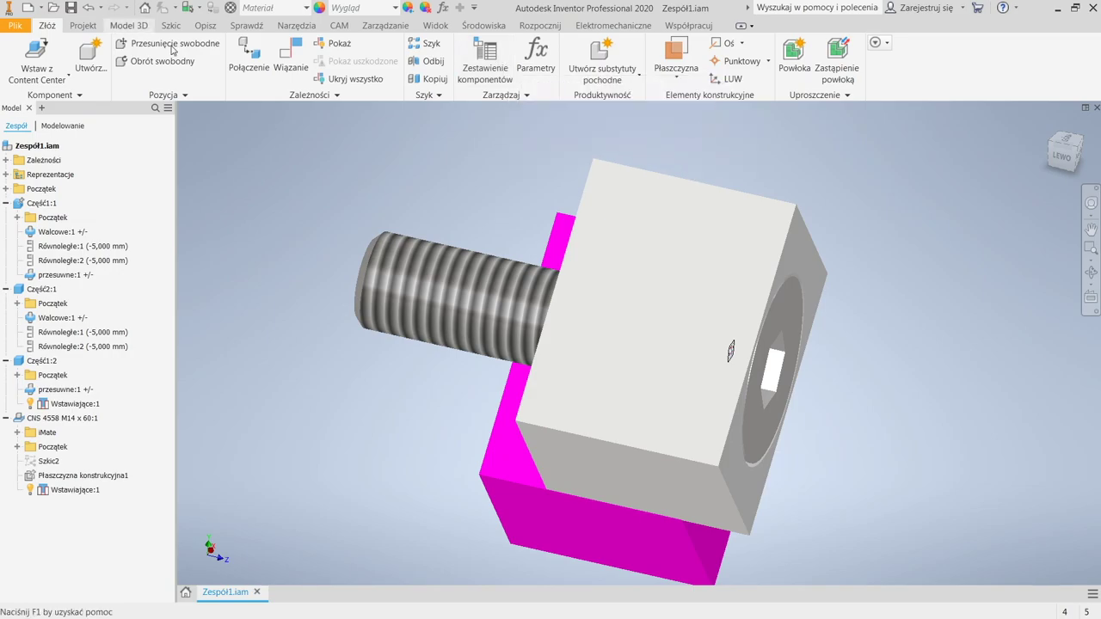
Assign the material Stal to the block Część1:2 that holds the bolt
left_click(291, 31)
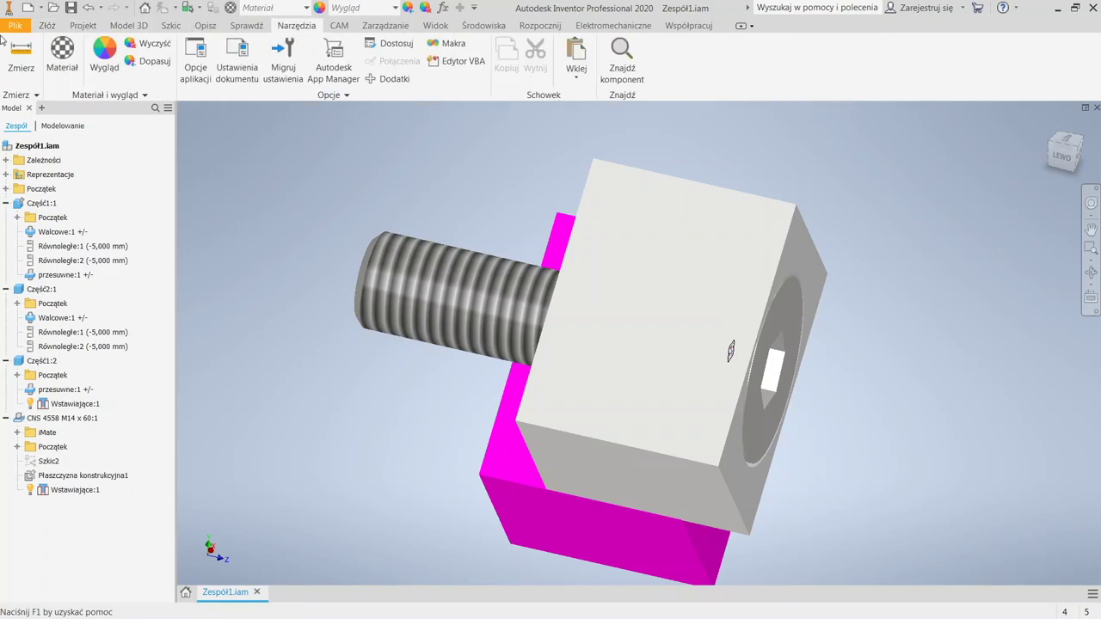
left_click(48, 26)
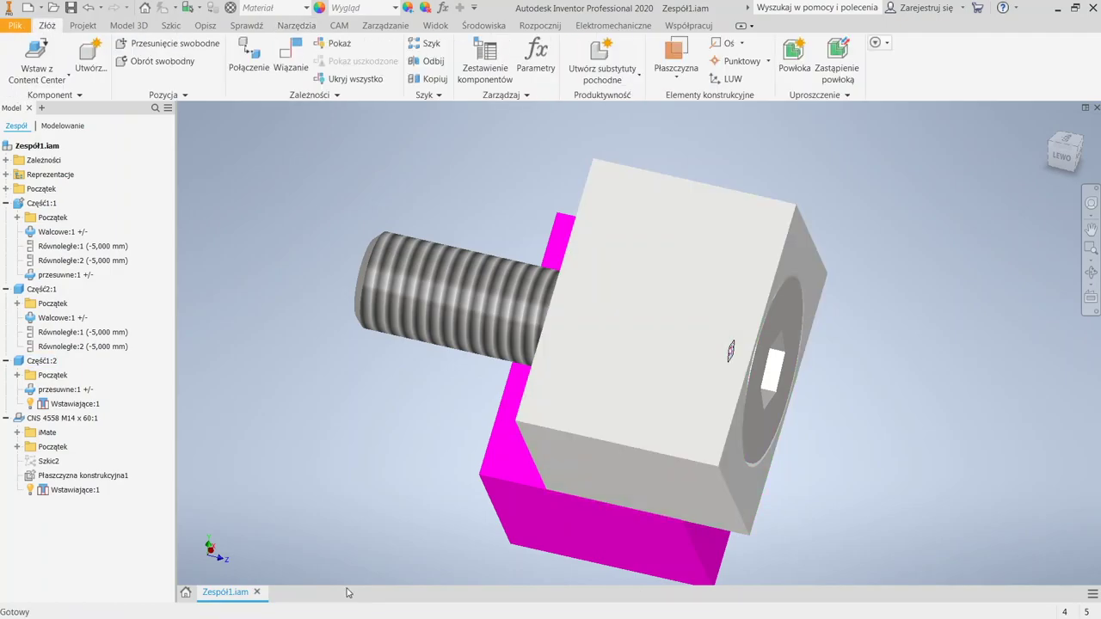
left_click(505, 394)
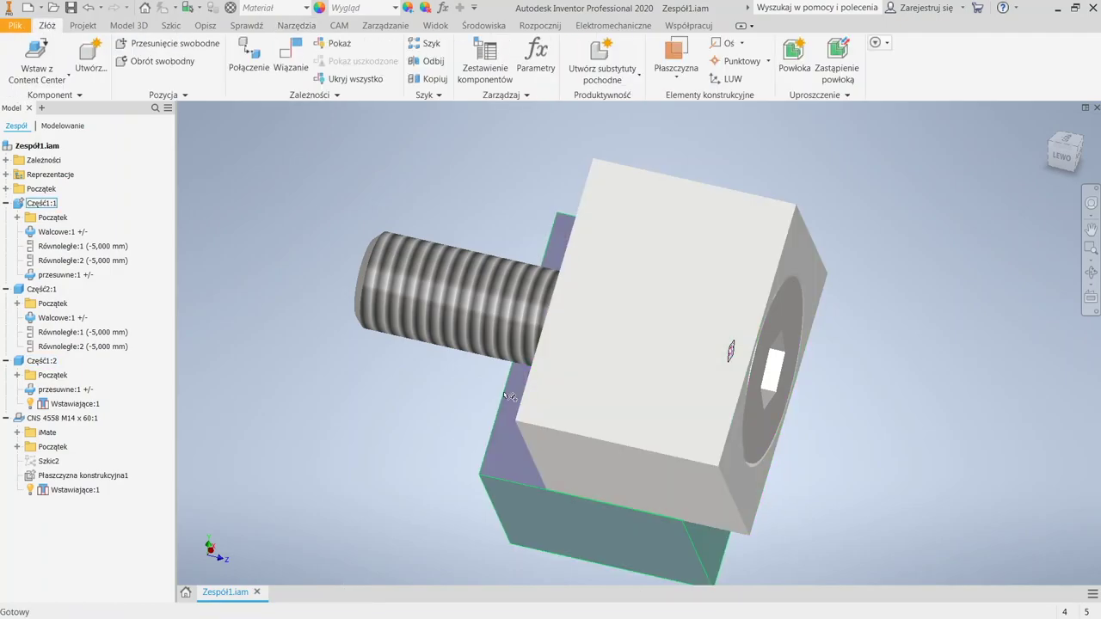
left_click(559, 358)
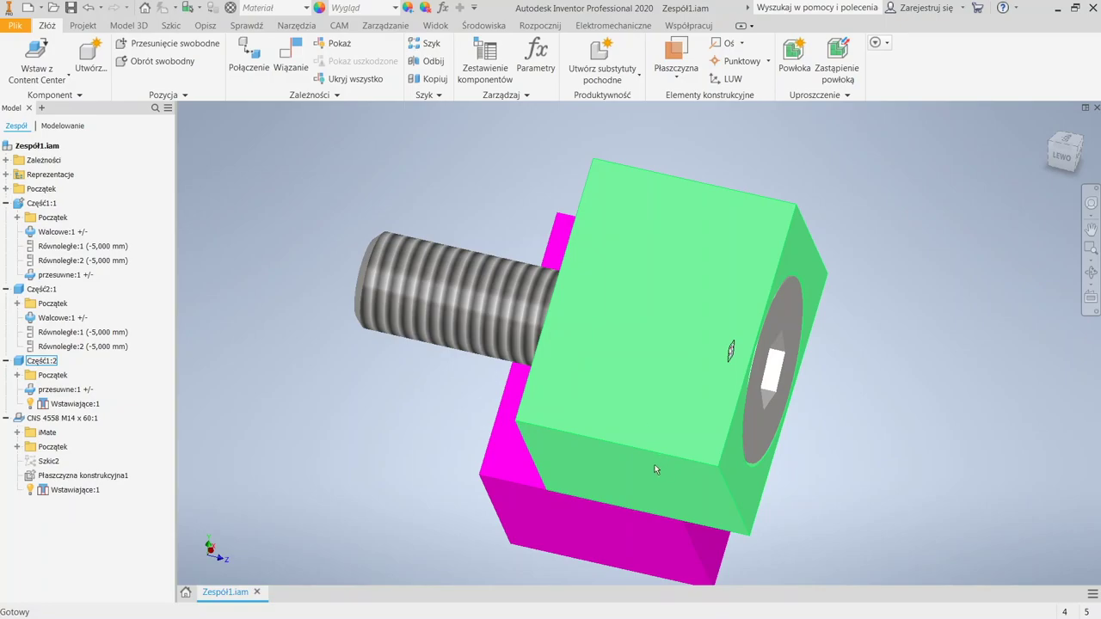
left_click(602, 370)
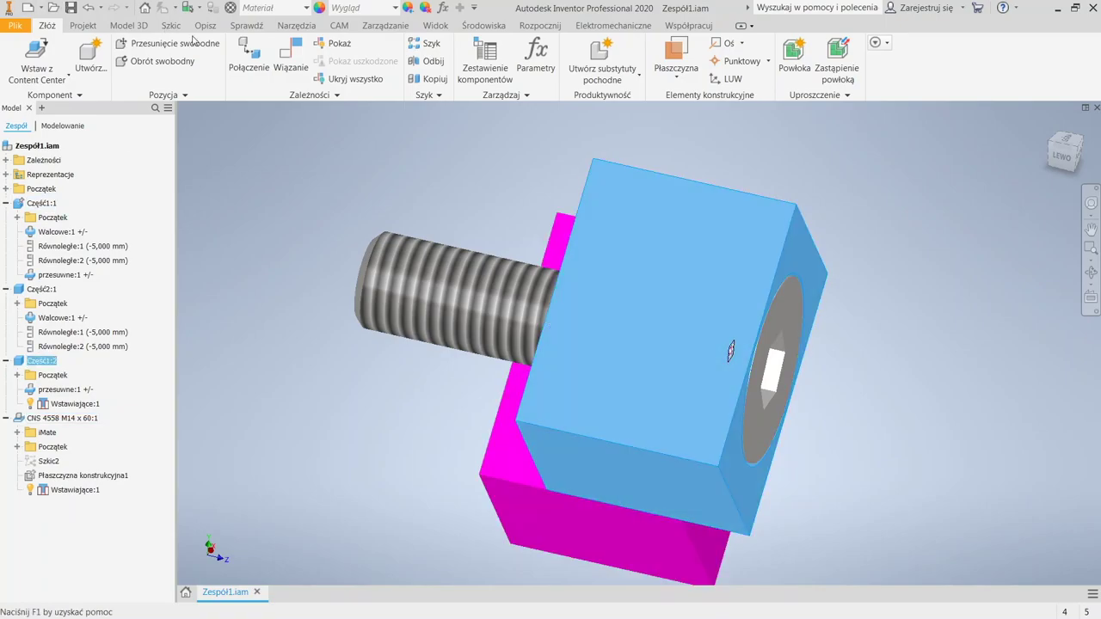
left_click(306, 10)
left_click(367, 17)
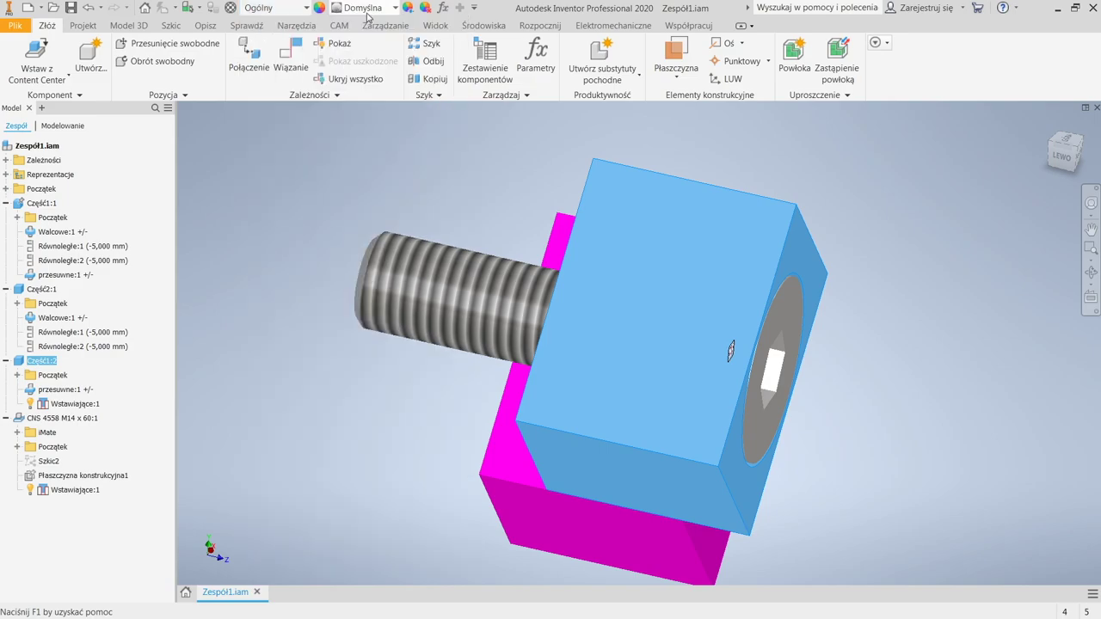
left_click(307, 7)
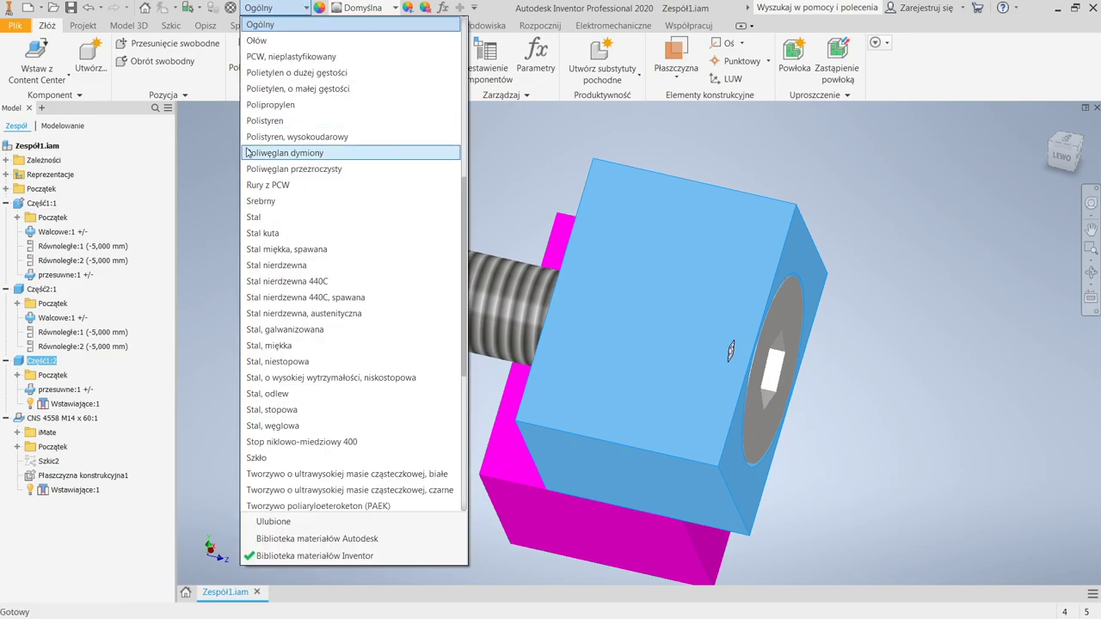
left_click(316, 221)
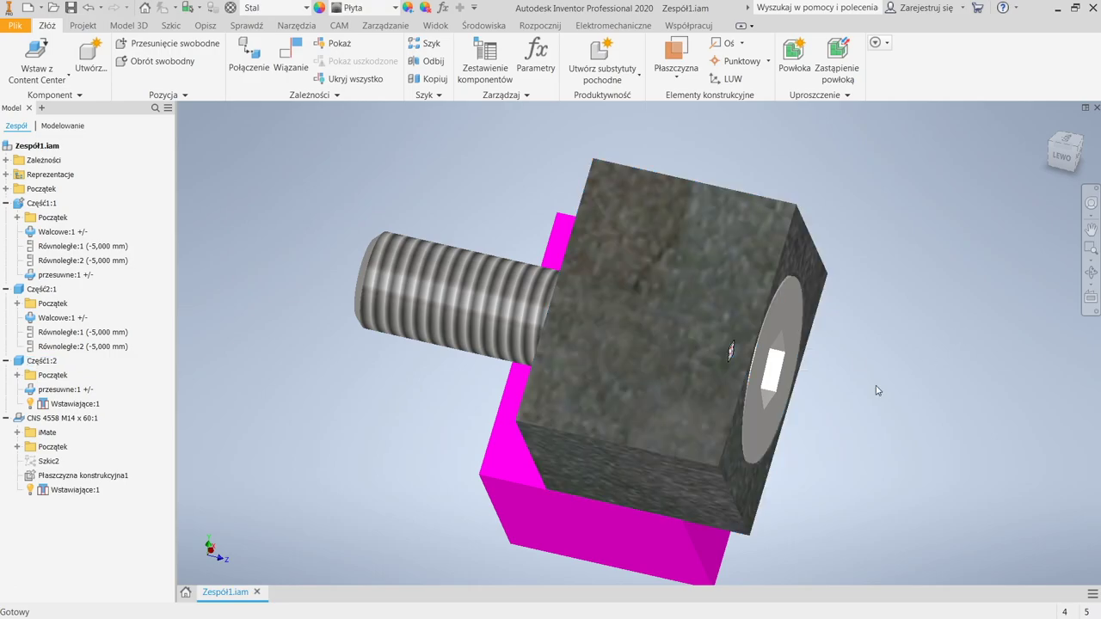
left_click(876, 390)
Open the iProperties of the block Część1:2 and show its physical properties
middle_click_drag(650, 447, 624, 283, "shift")
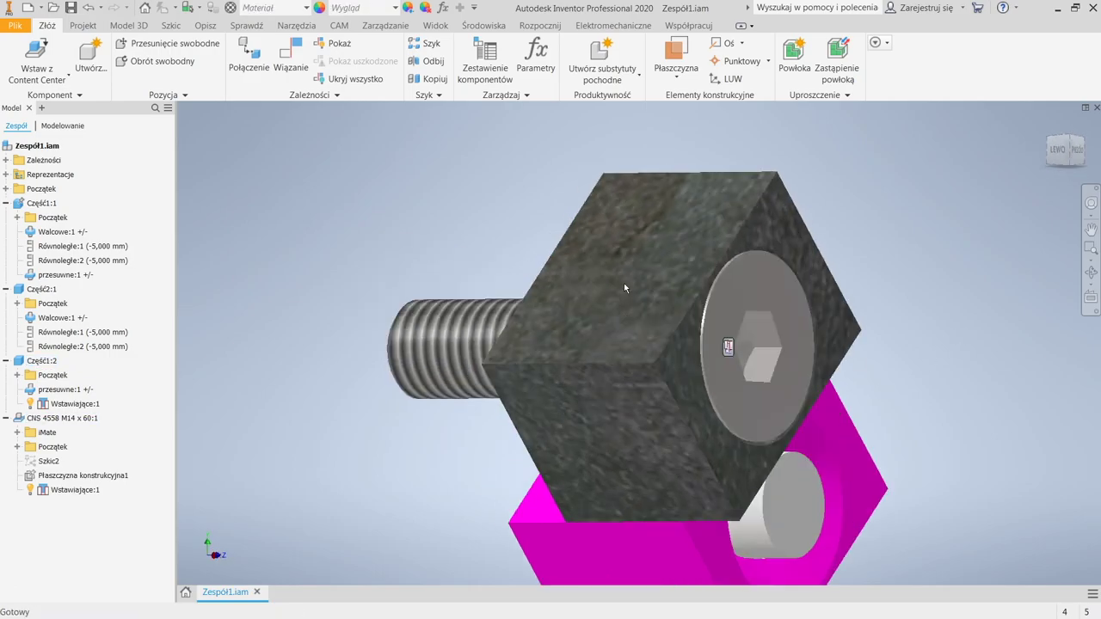
right_click(607, 363)
mouse_move(607, 373)
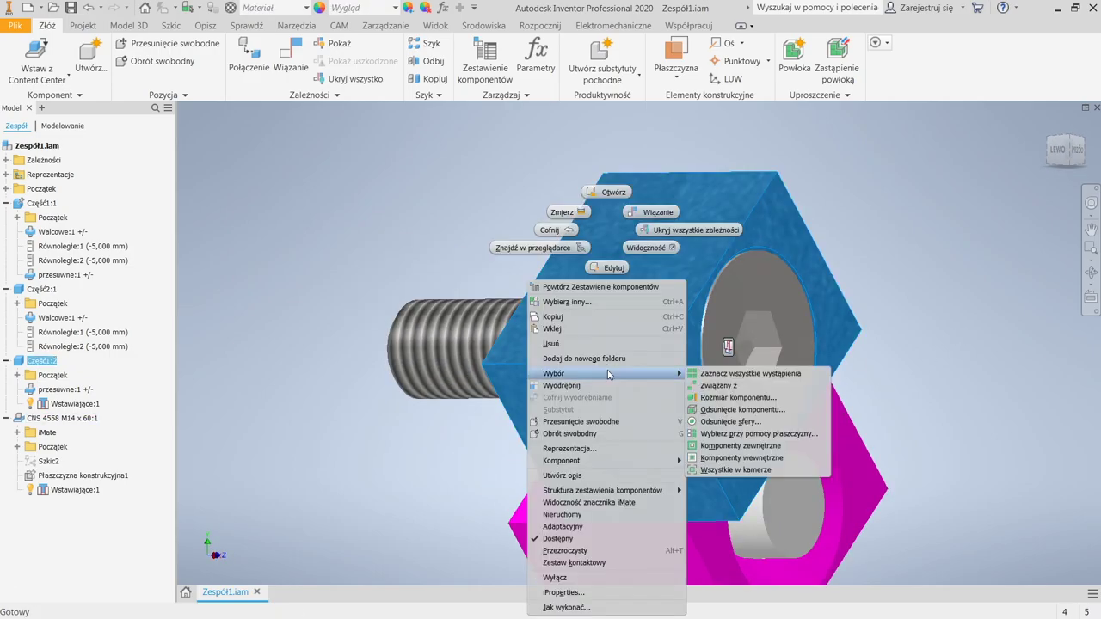
left_click(599, 593)
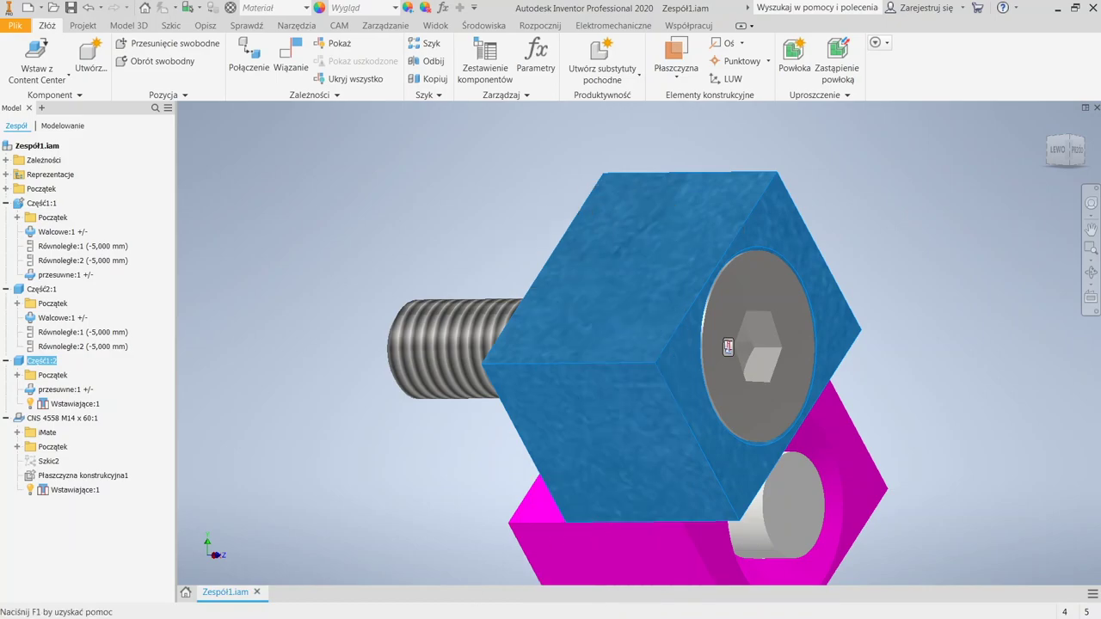
left_click_drag(516, 143, 489, 89)
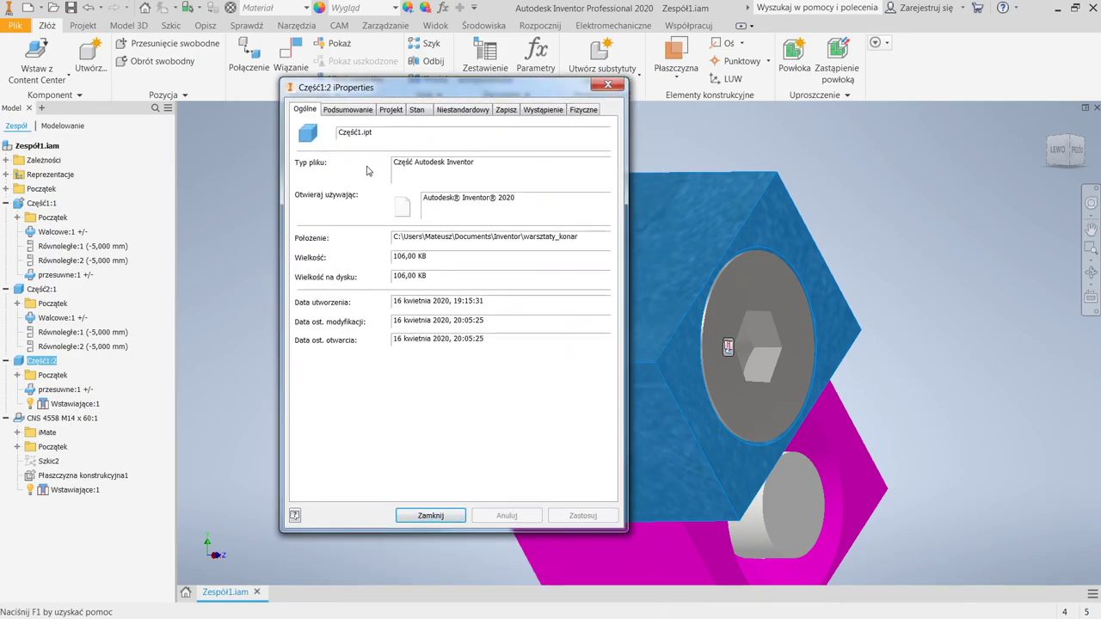
left_click(582, 111)
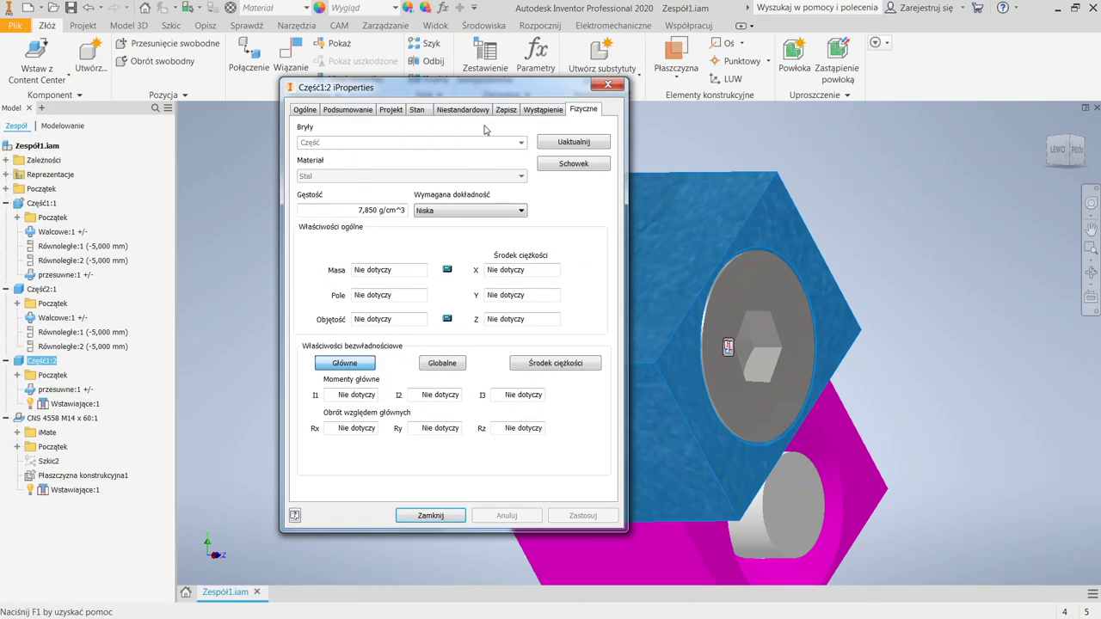
Calculate the block's physical properties with the requested accuracy Bardzo wysoka, review its mass and area, and close the properties
left_click(445, 209)
left_click(440, 250)
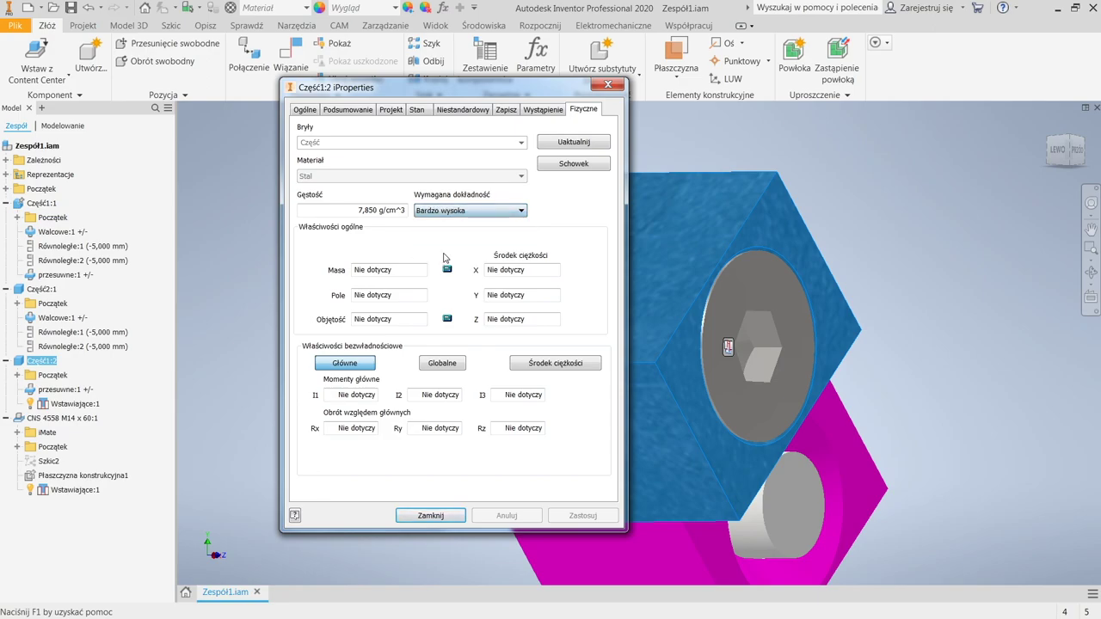
left_click(541, 146)
double_click(374, 269)
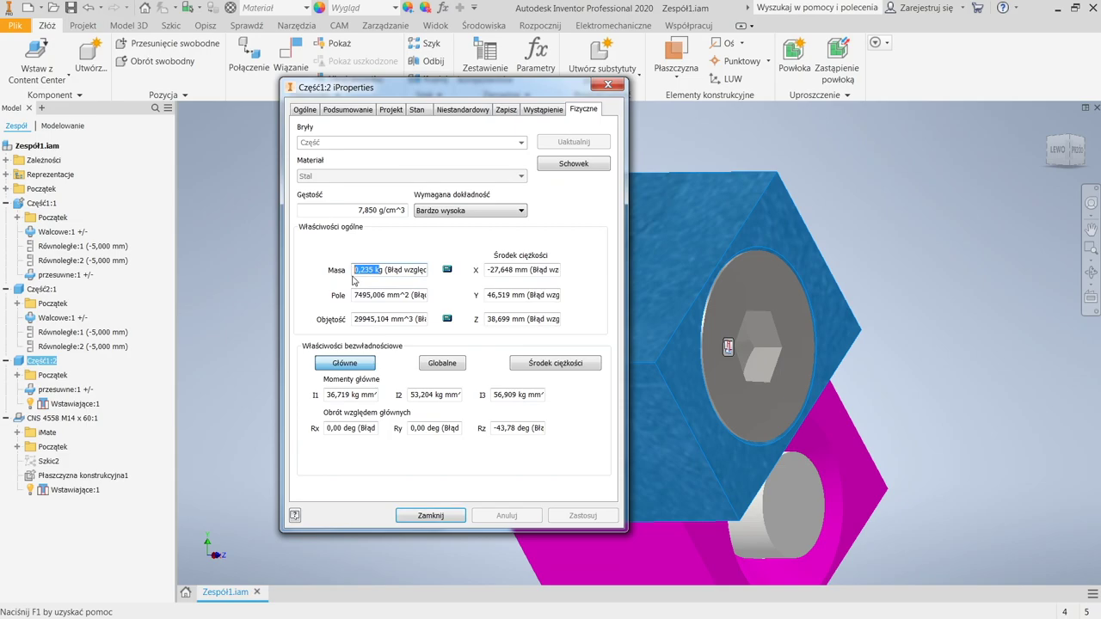
left_click(361, 295)
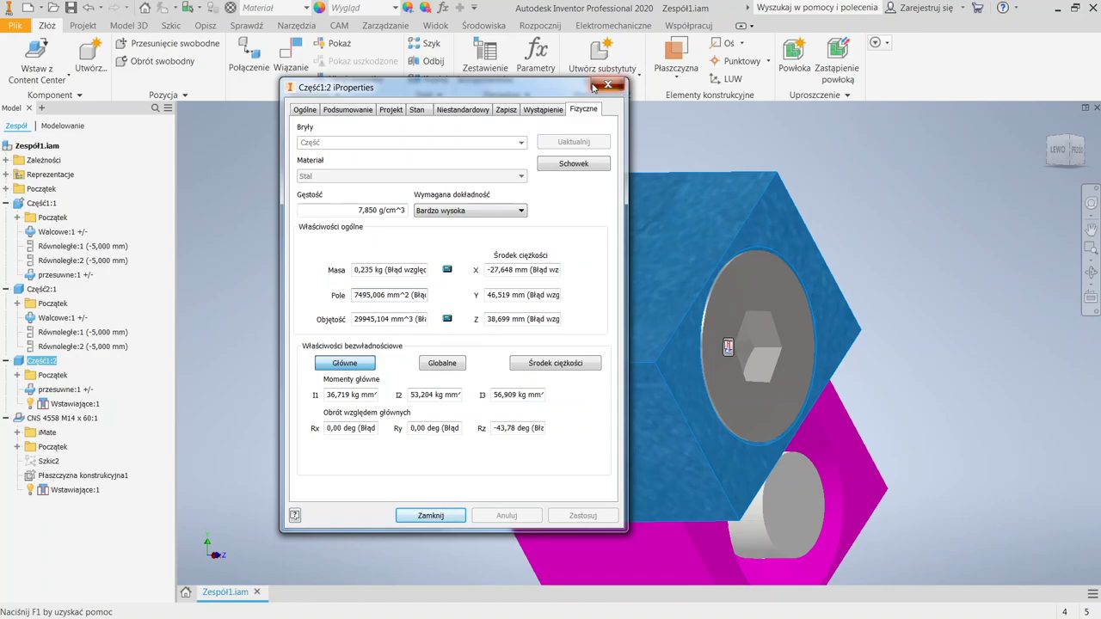
left_click(607, 85)
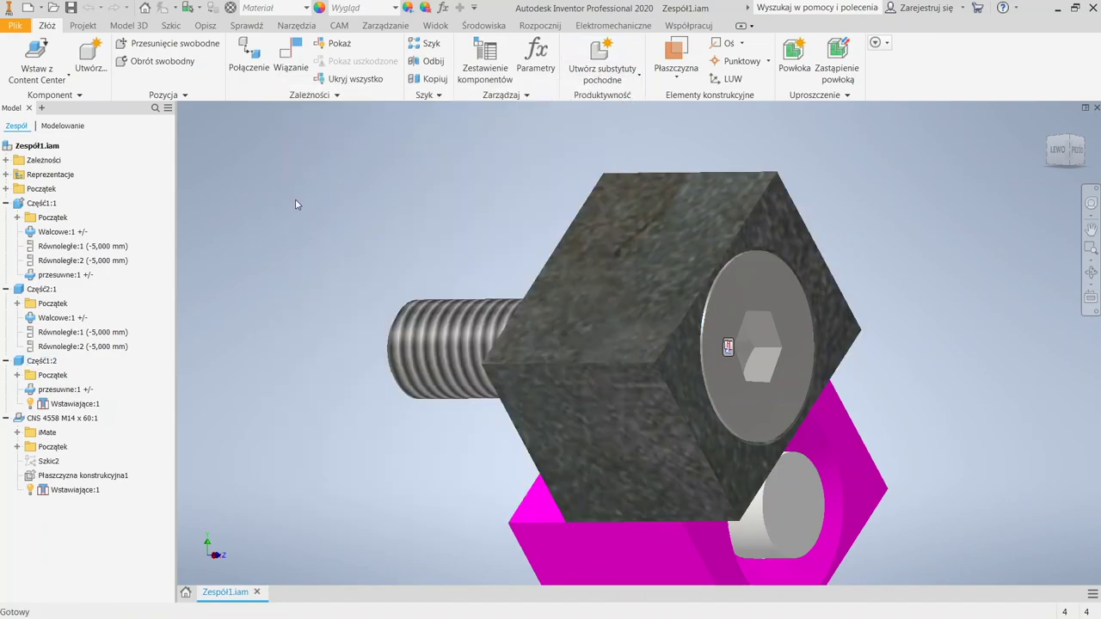
Calculate the physical properties of the whole Zespół1.iam assembly in its iProperties, review them and close the properties
right_click(45, 148)
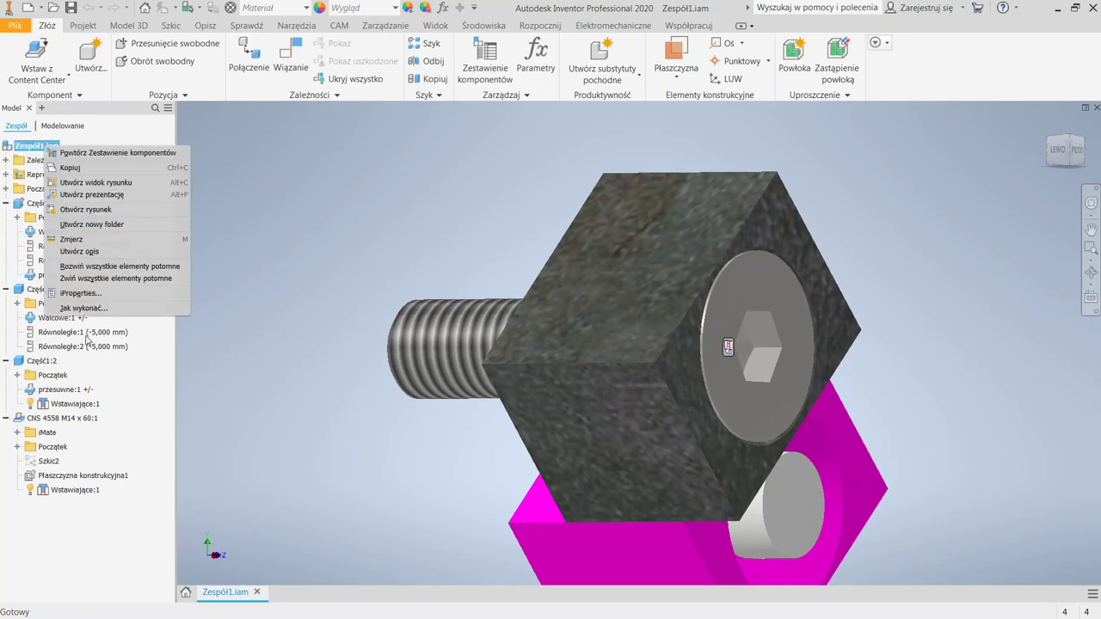
key("Escape")
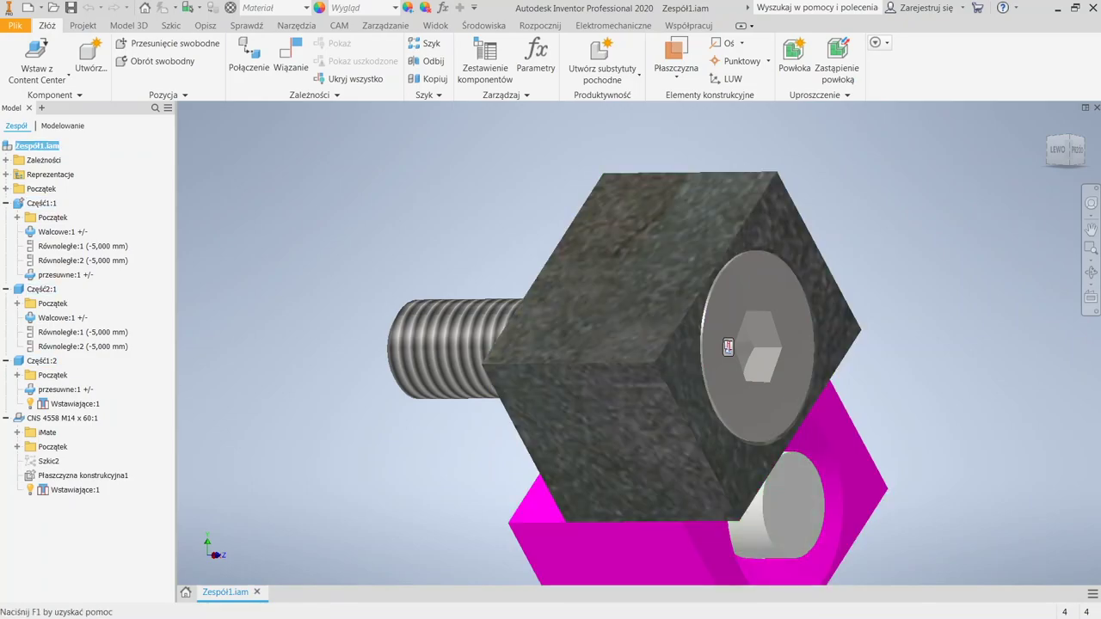
right_click(47, 144)
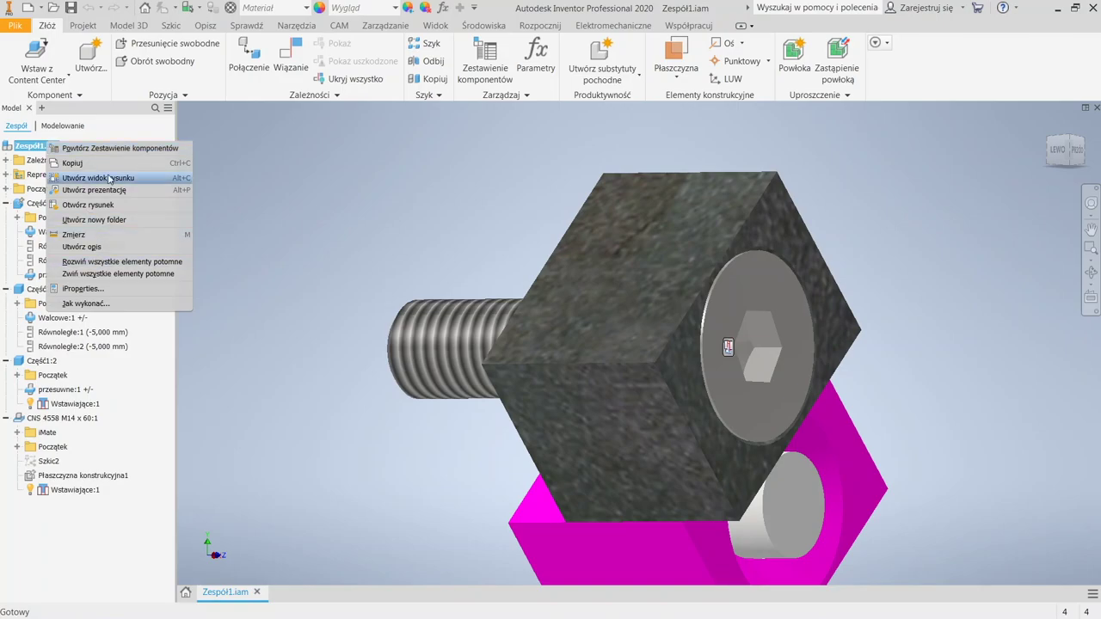
left_click(90, 290)
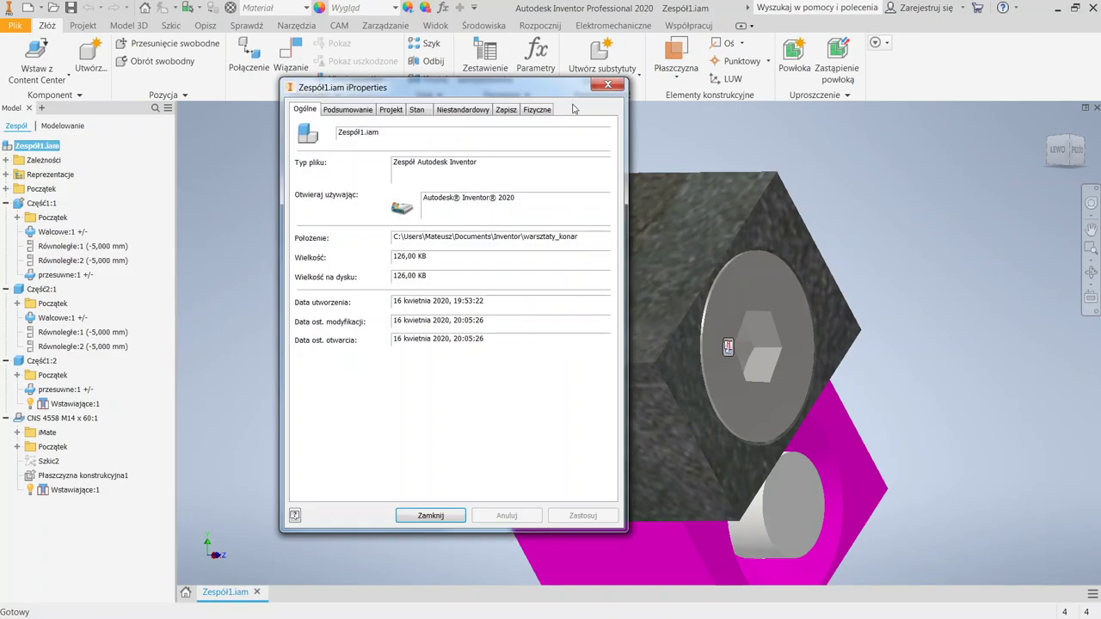
left_click(538, 112)
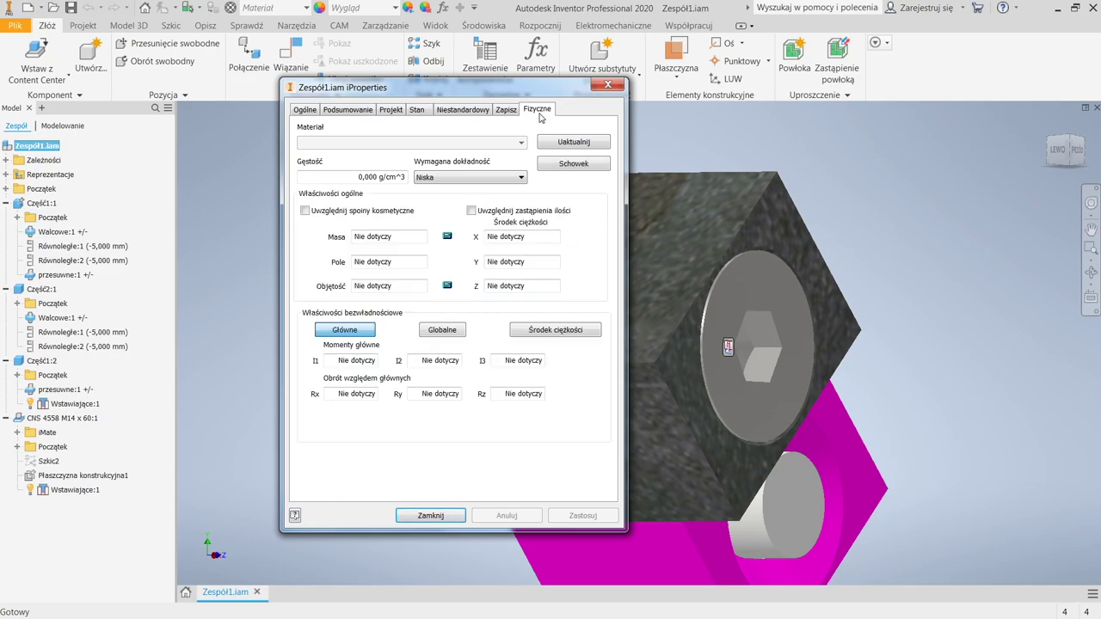
left_click(549, 143)
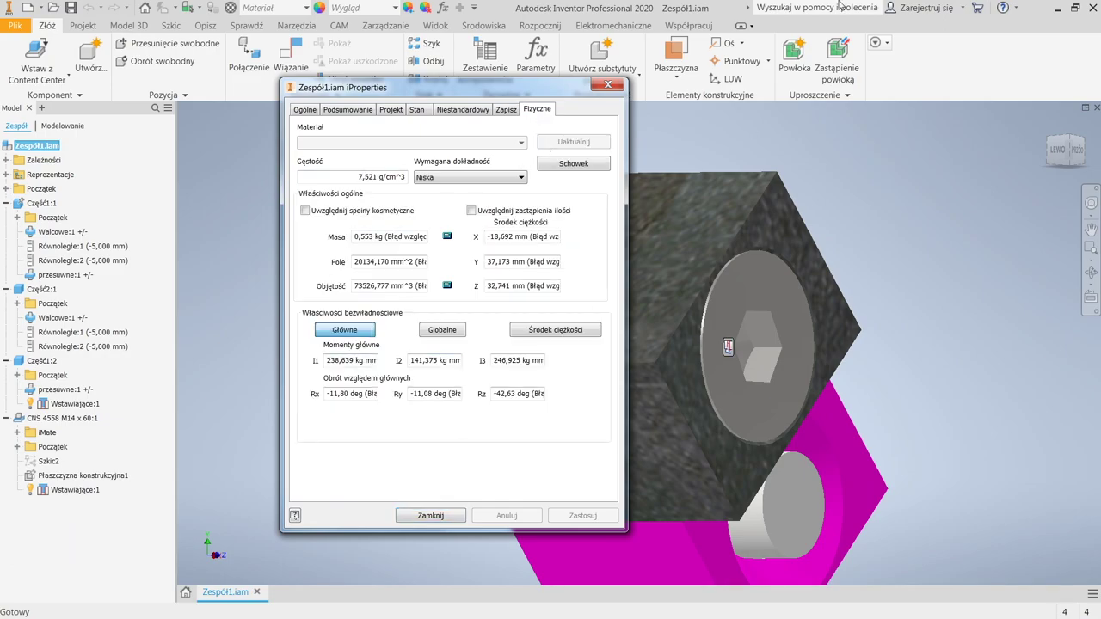
left_click(607, 84)
left_click(534, 213)
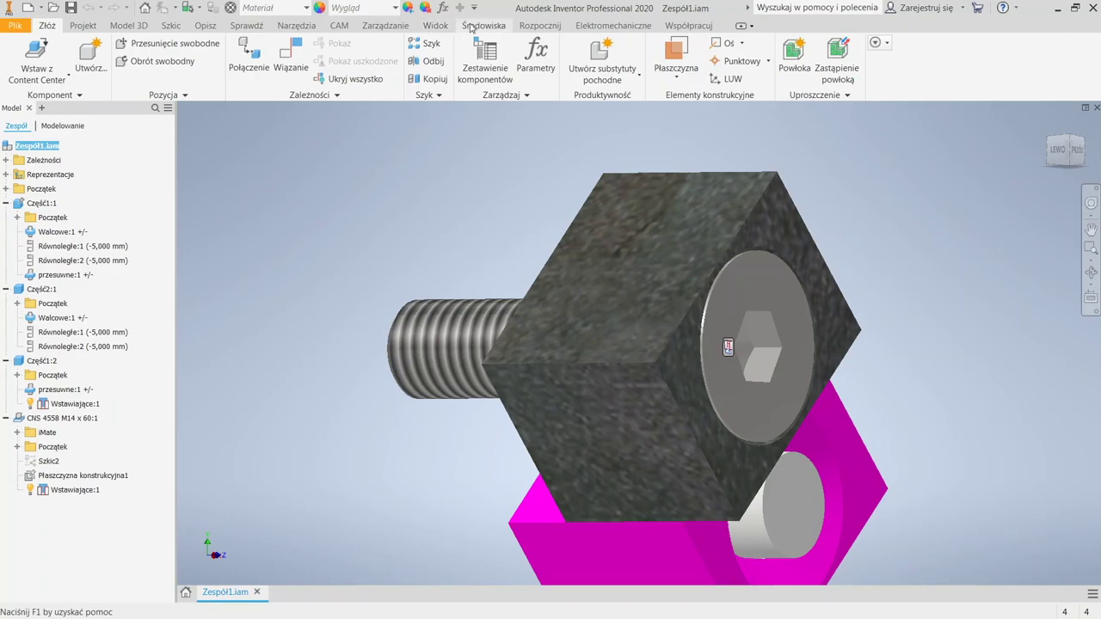
left_click(284, 26)
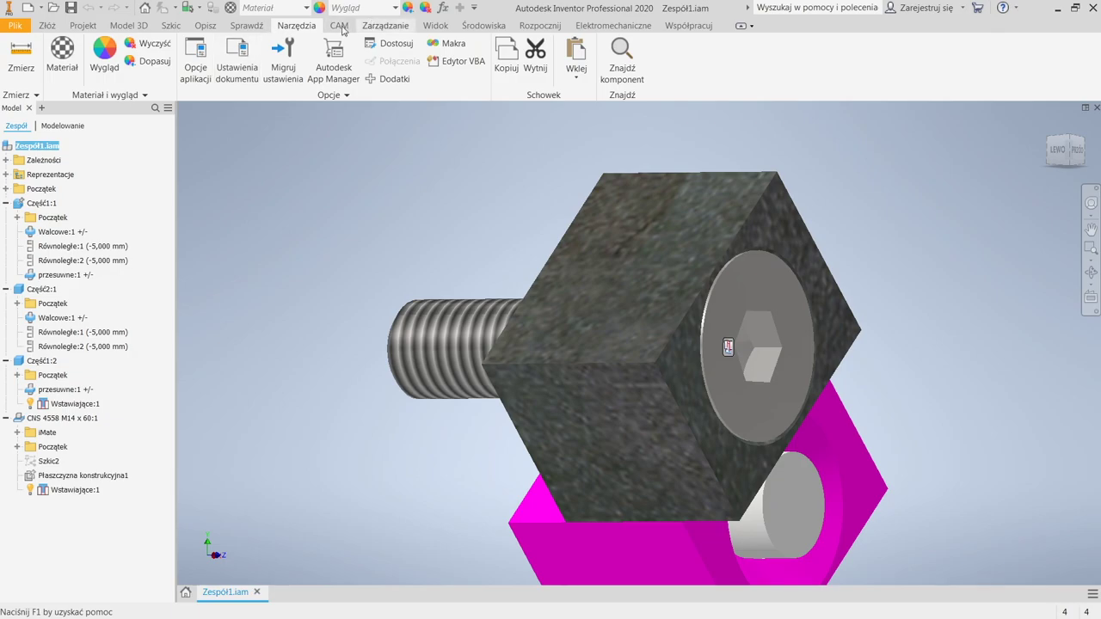
scroll(337, 30, "down", 2)
scroll(377, 33, "up", 1)
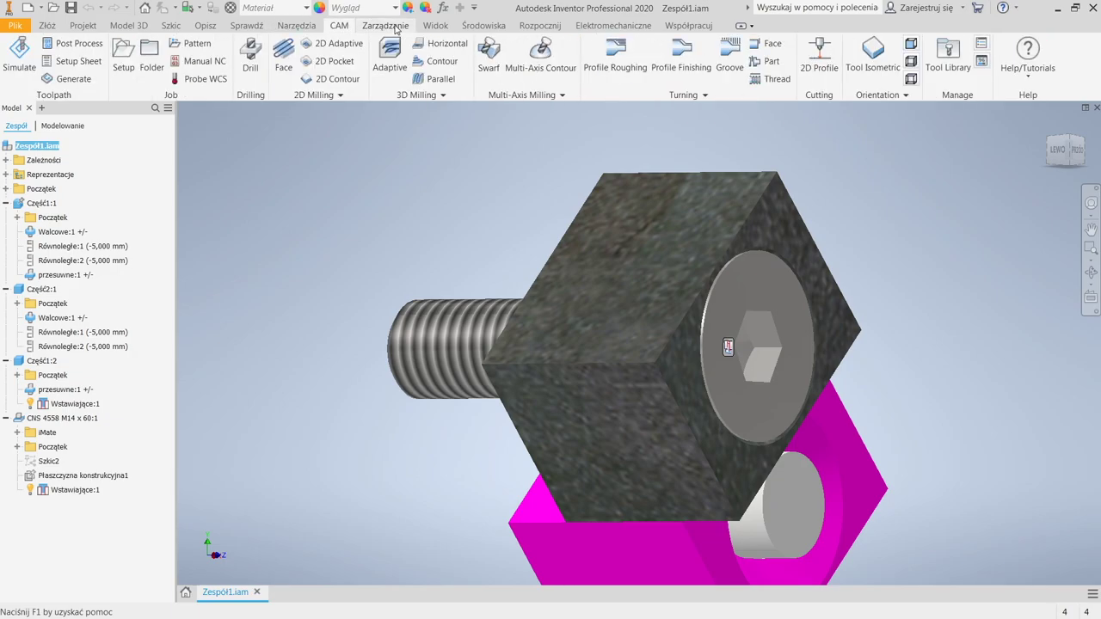
left_click(202, 30)
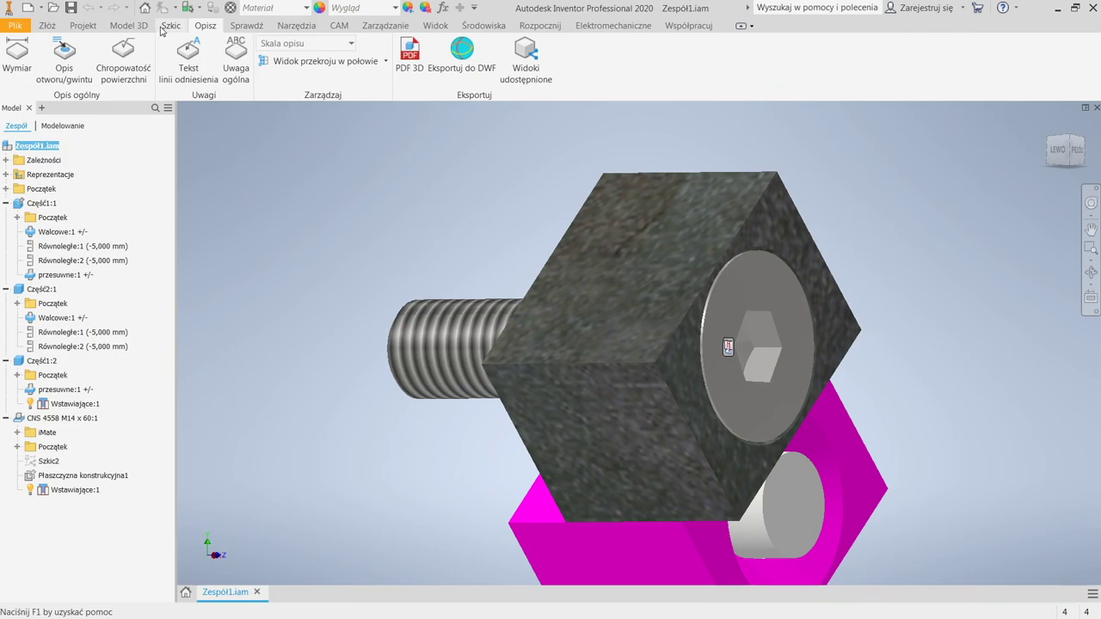
left_click(114, 25)
left_click(55, 25)
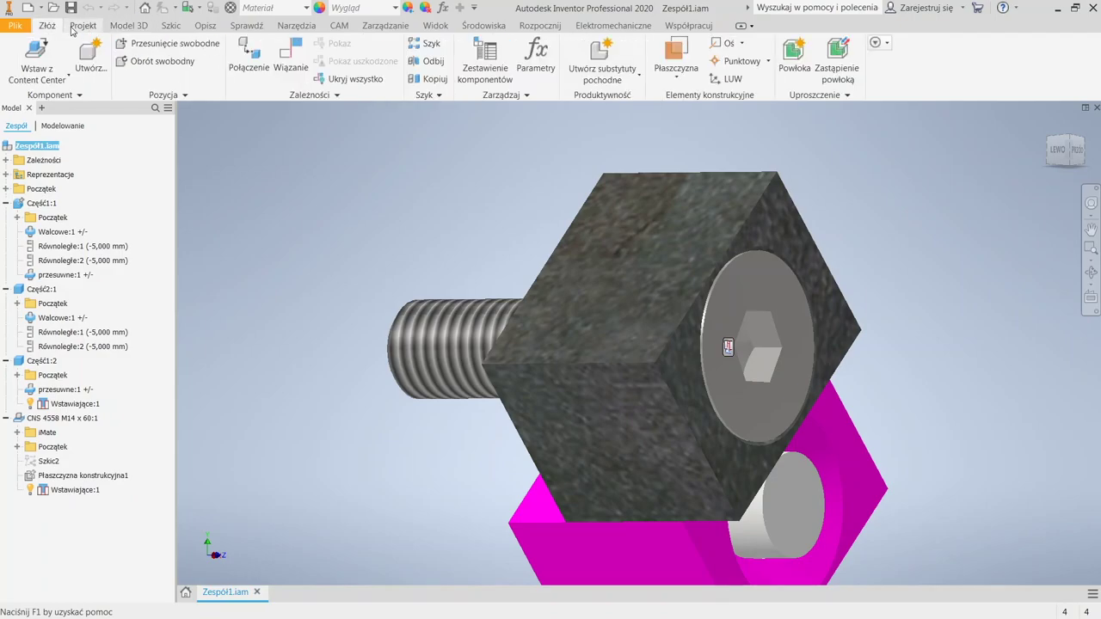
left_click(129, 25)
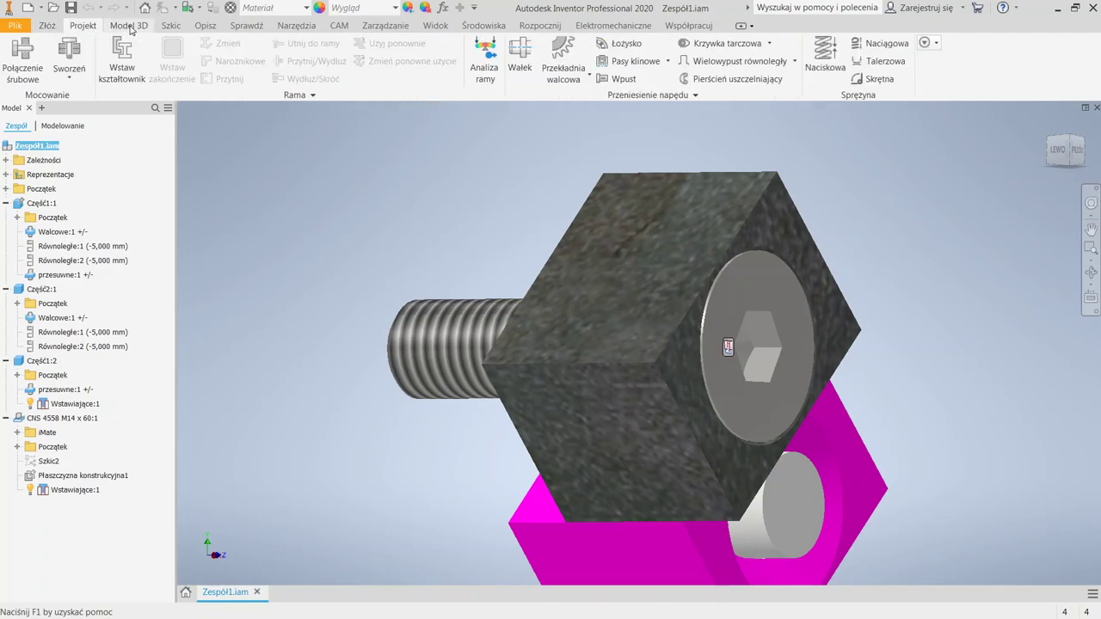
left_click(171, 26)
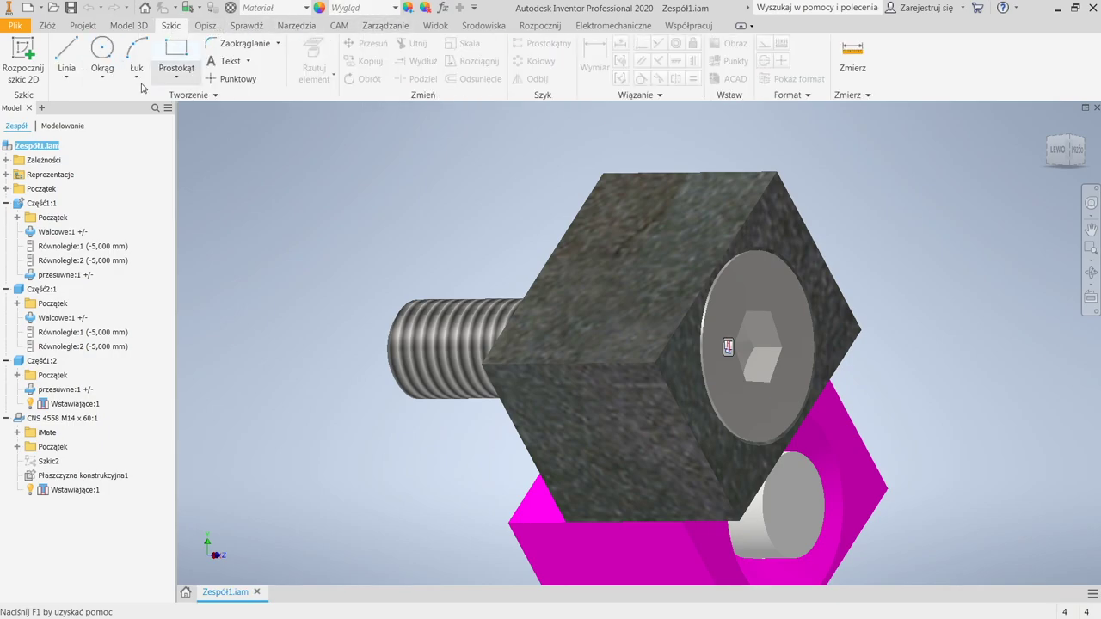
left_click(297, 25)
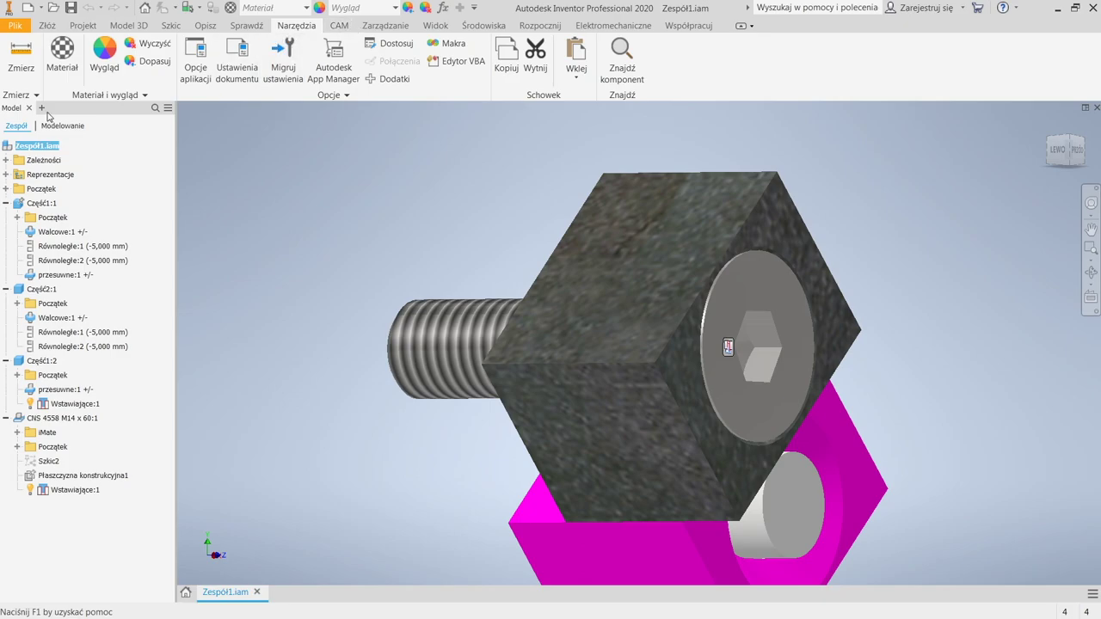
left_click(113, 96)
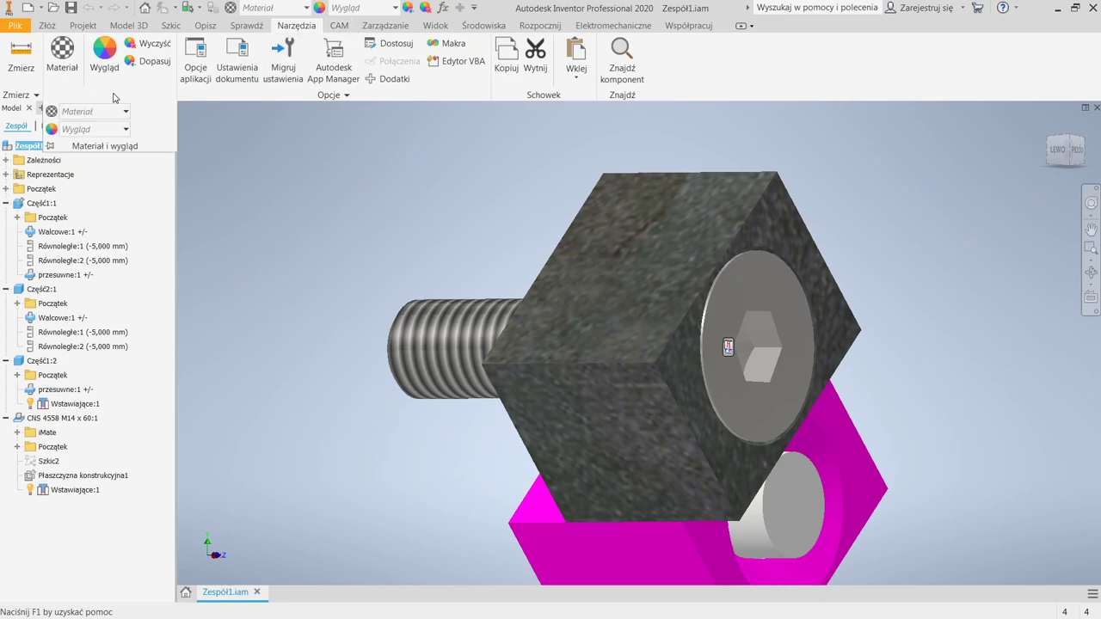
left_click(290, 97)
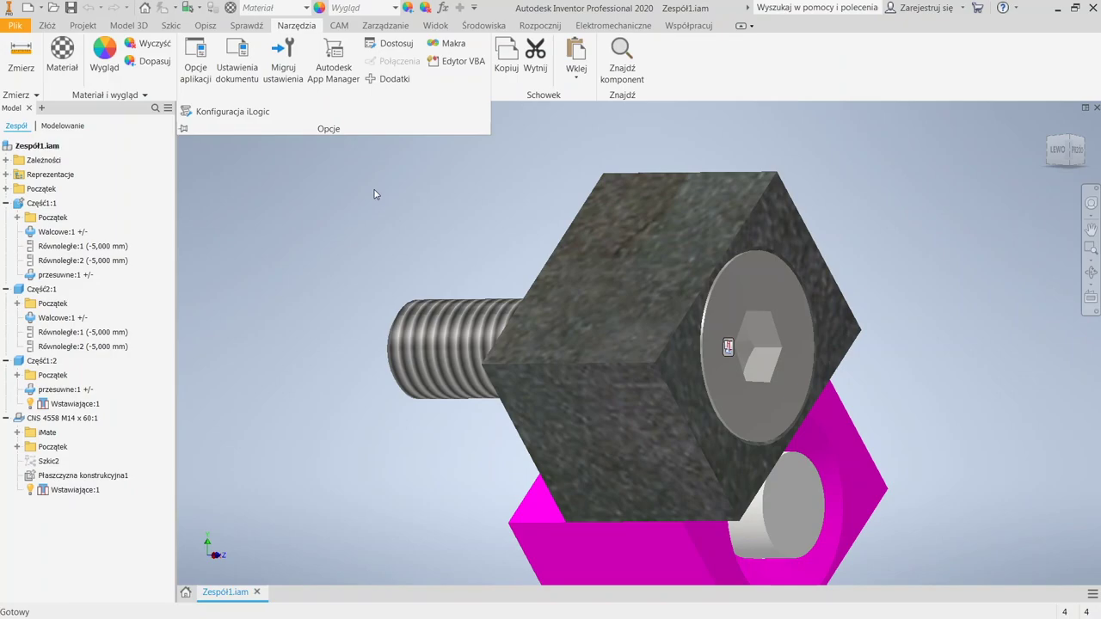
left_click(246, 27)
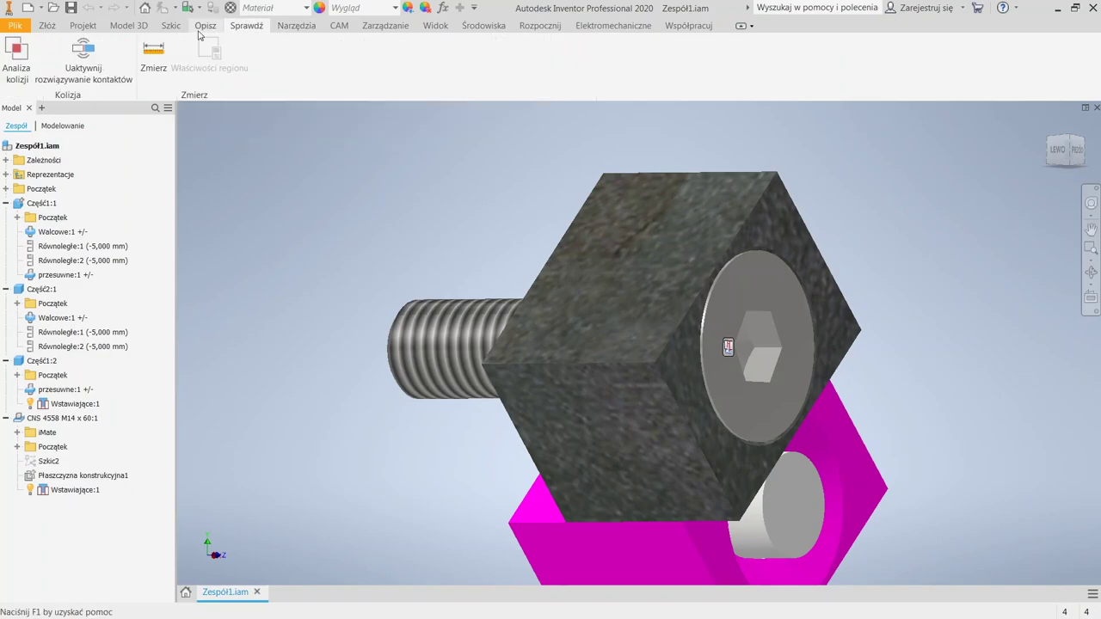
left_click(199, 31)
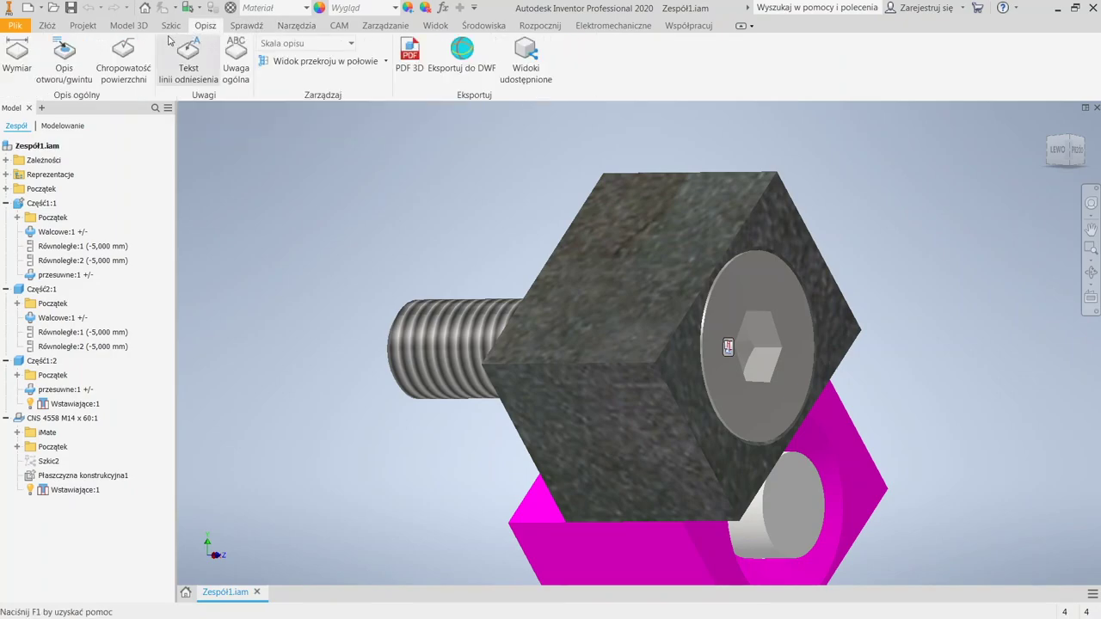
left_click(171, 28)
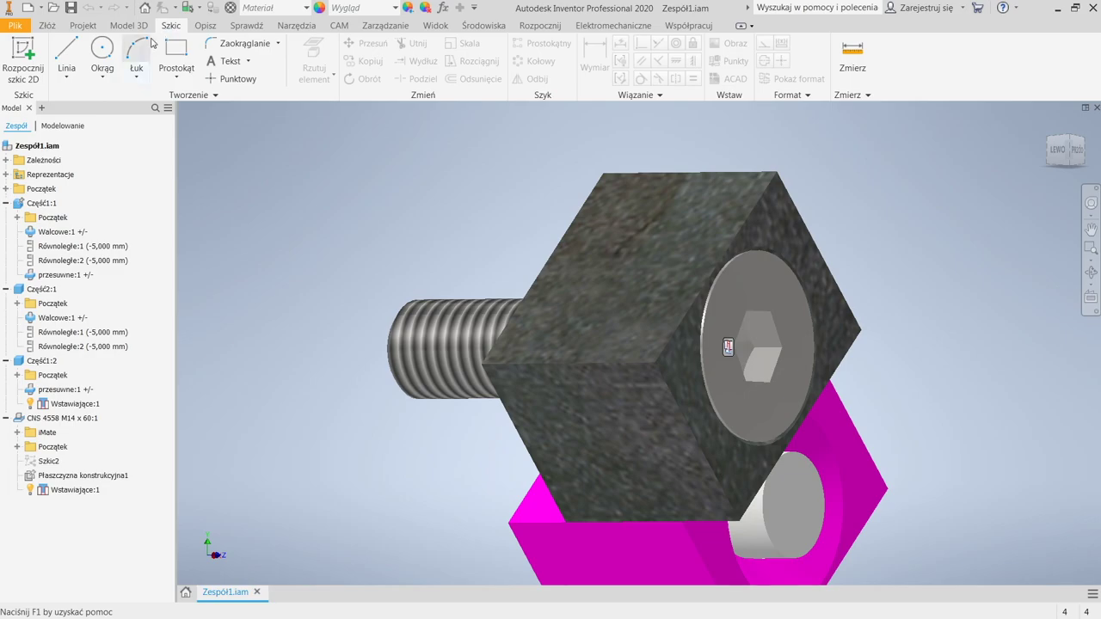
left_click(858, 98)
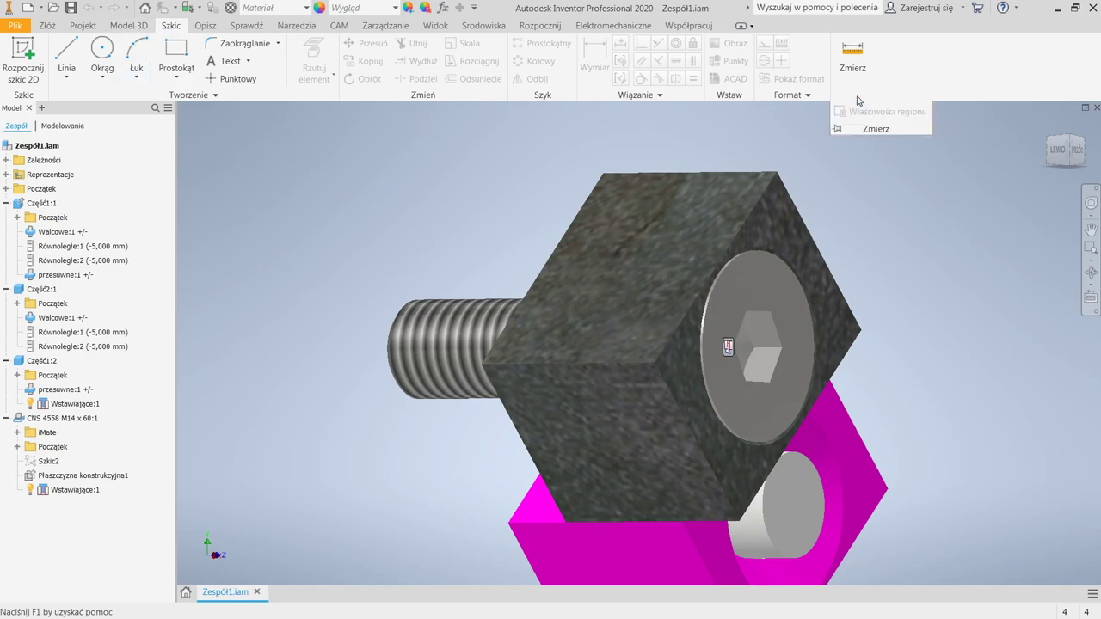
left_click(130, 27)
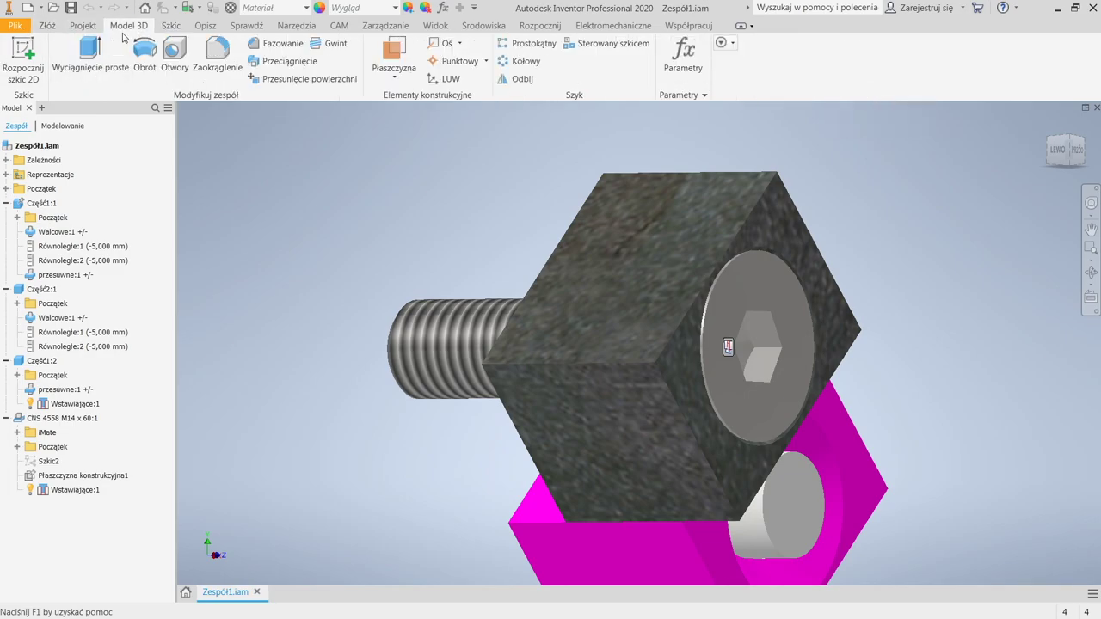
left_click(84, 26)
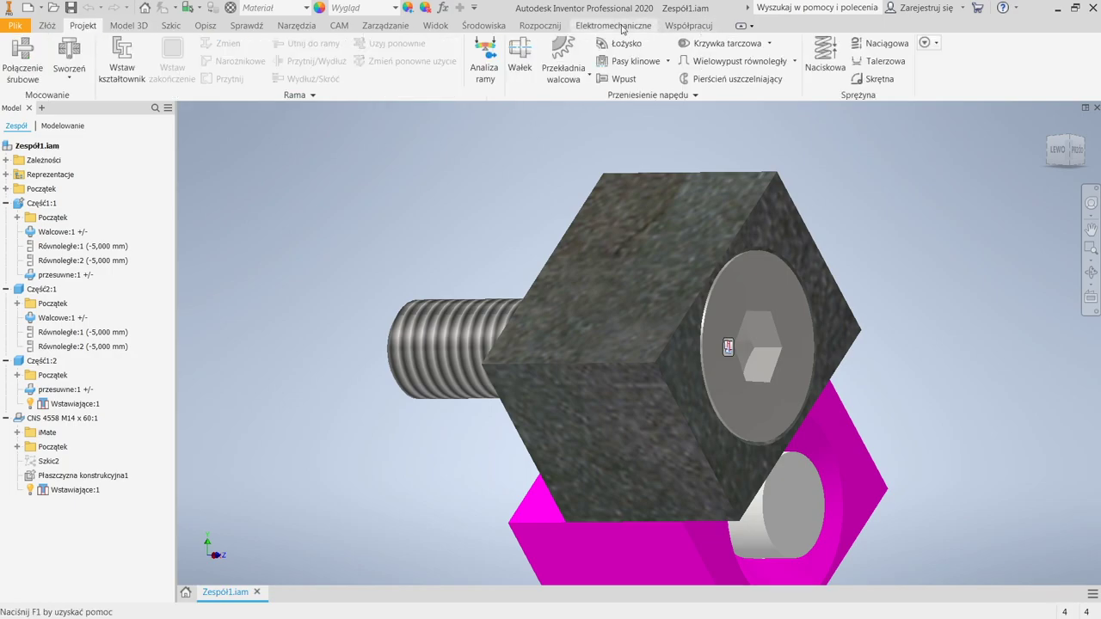
left_click(50, 27)
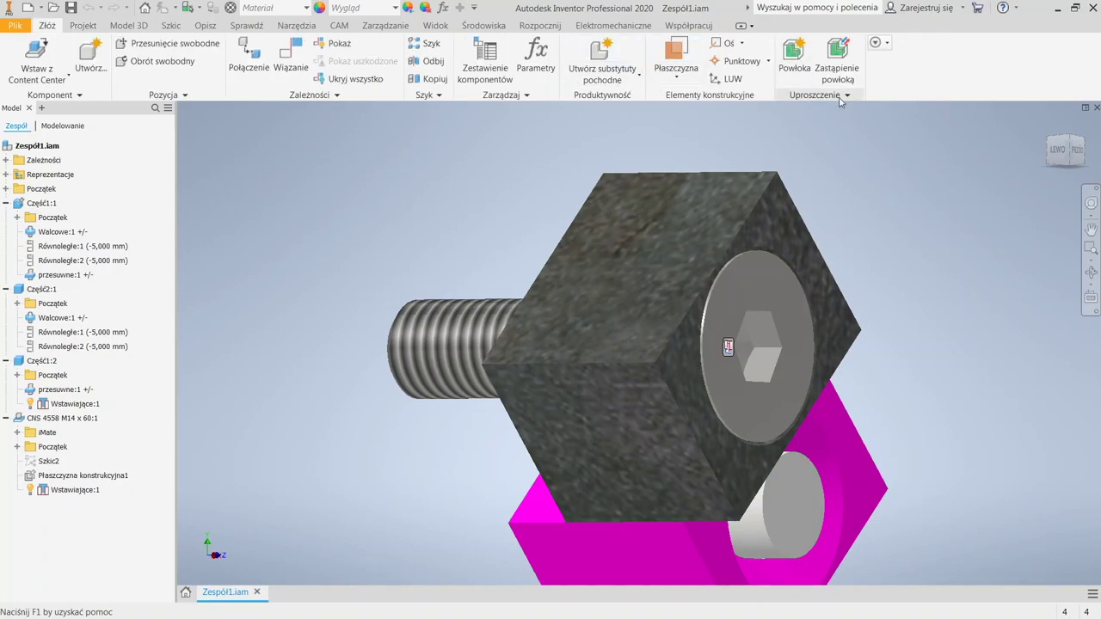
left_click(317, 98)
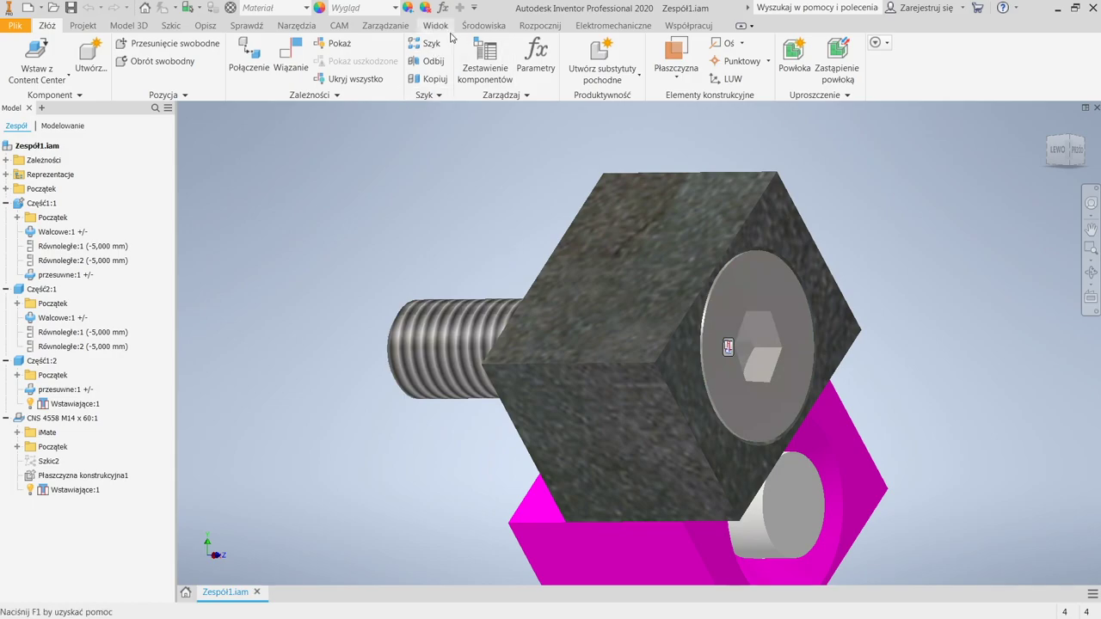
left_click(693, 26)
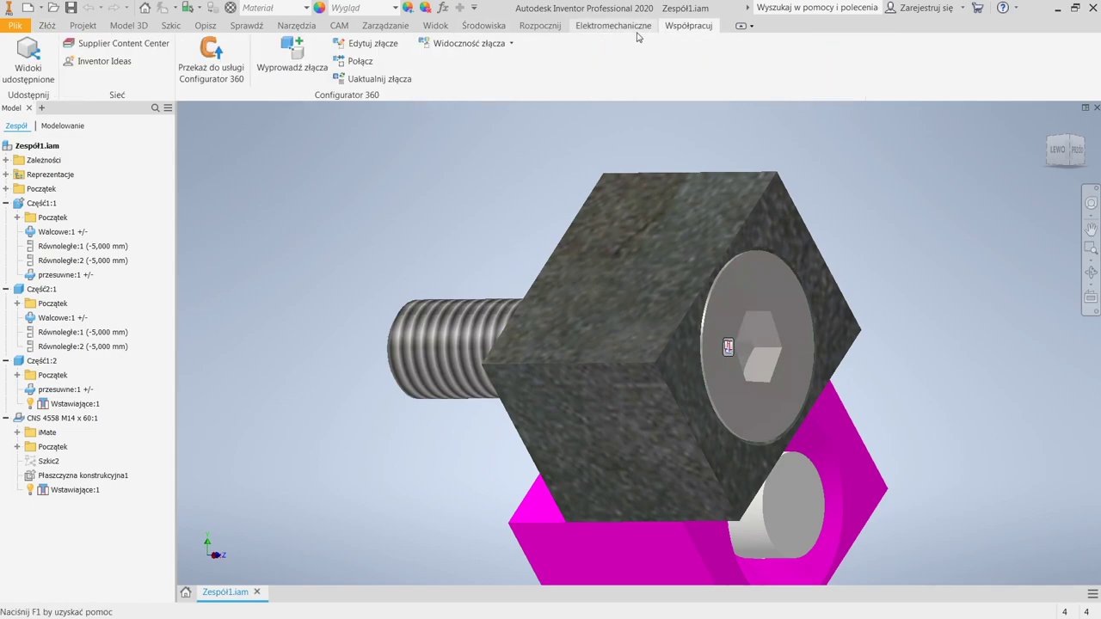
left_click(564, 31)
left_click(596, 27)
left_click(562, 29)
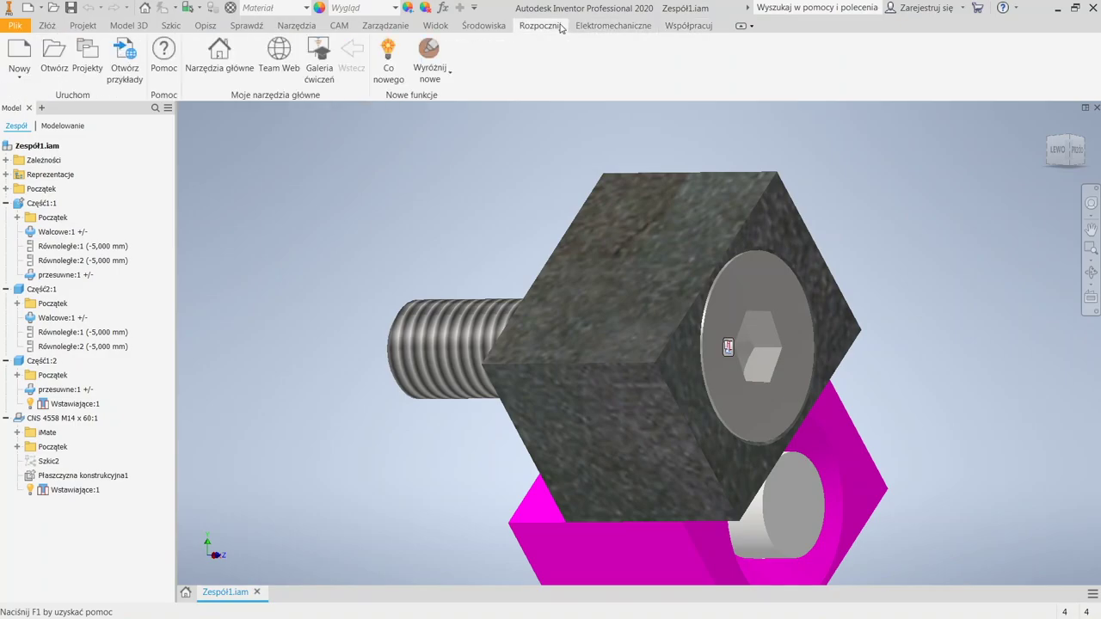
left_click(483, 26)
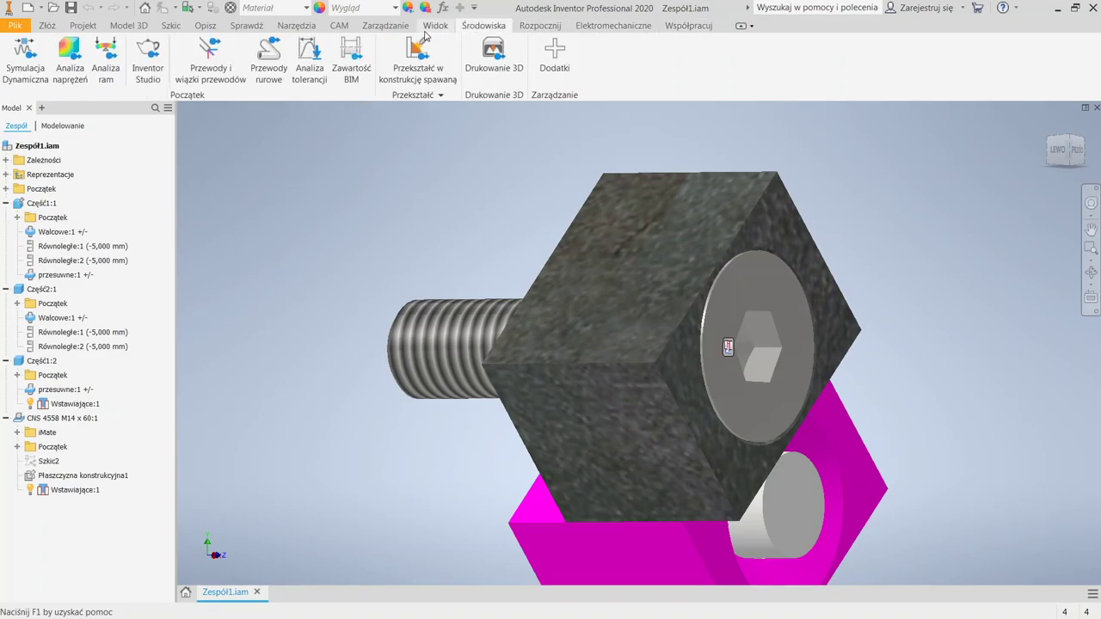